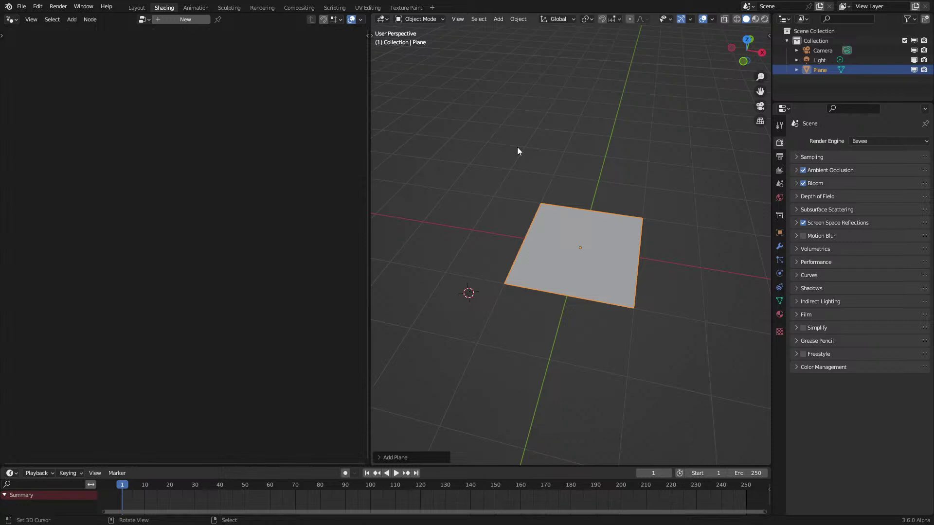
Create a new geometry node tree for the plane and enable node snapping
{"action": "left_click", "coordinate": [184, 19]}
{"action": "left_click", "coordinate": [324, 19]}
{"action": "key", "text": "Home"}
Add an Index of Nearest node and place it below the link between Group Input and Group Output
{"action": "key", "text": "shift+a"}
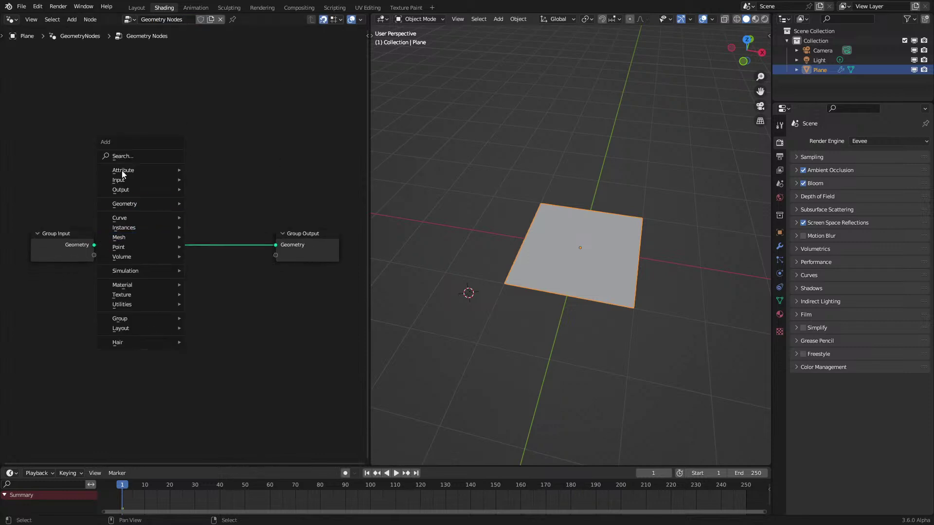
{"action": "left_click", "coordinate": [131, 158]}
{"action": "type", "text": "inde"}
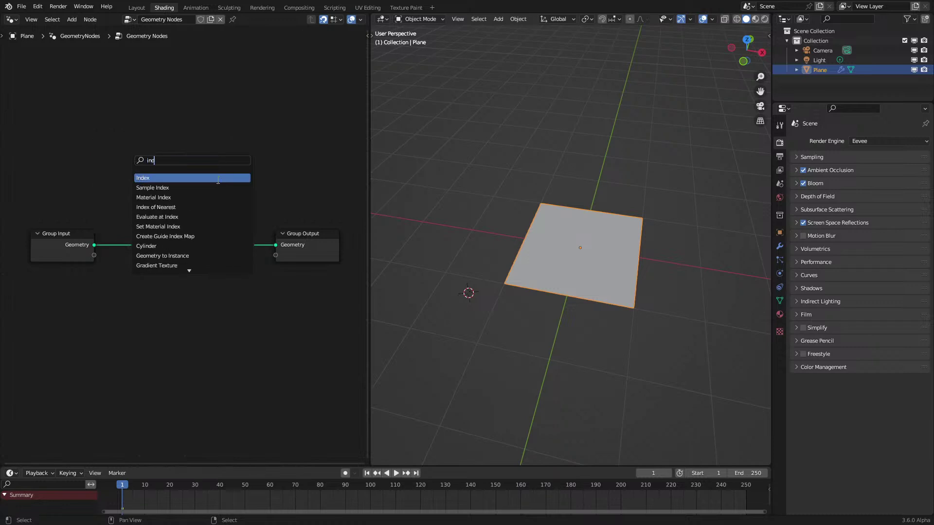
{"action": "key", "text": "Down"}
{"action": "key", "text": "Down"}
{"action": "key", "text": "Down"}
{"action": "key", "text": "Return"}
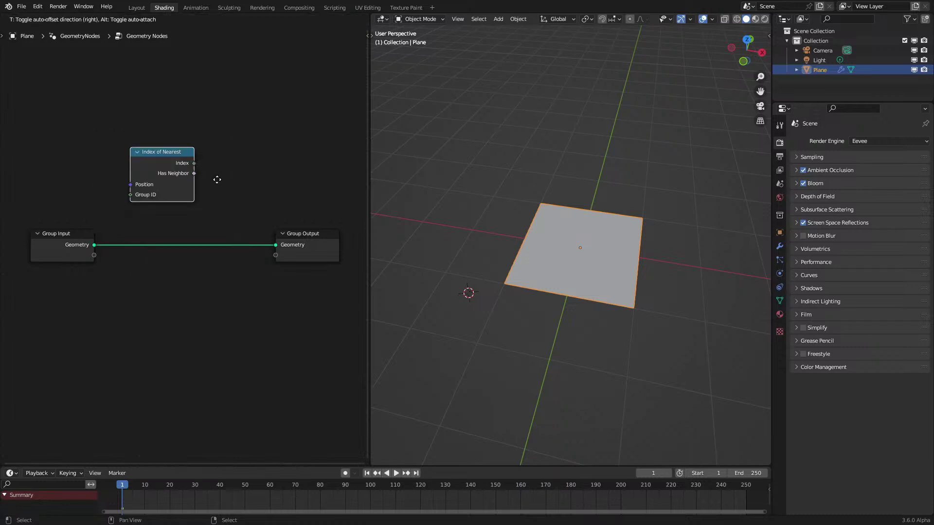
{"action": "left_click", "coordinate": [198, 386]}
{"action": "scroll", "coordinate": [197, 381], "scroll_direction": "up", "scroll_amount": 4}
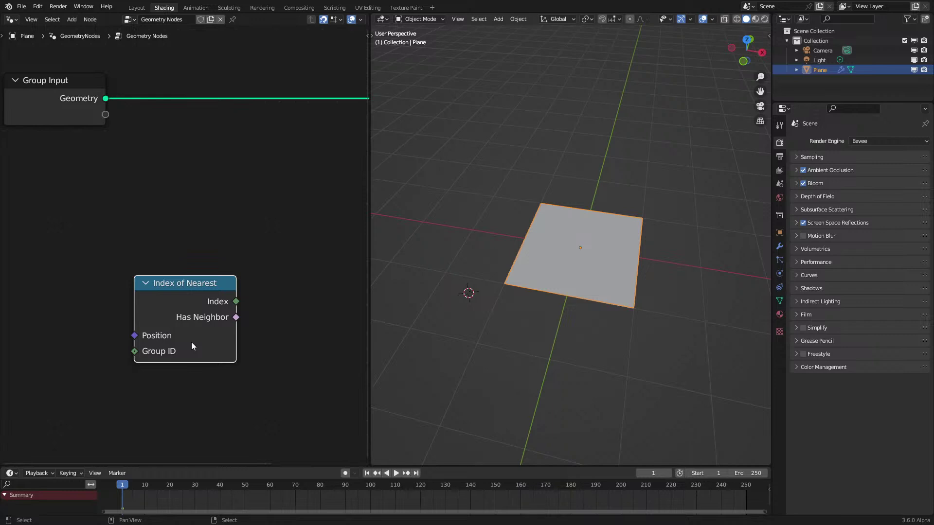
{"action": "scroll", "coordinate": [191, 342], "scroll_direction": "up", "scroll_amount": 1}
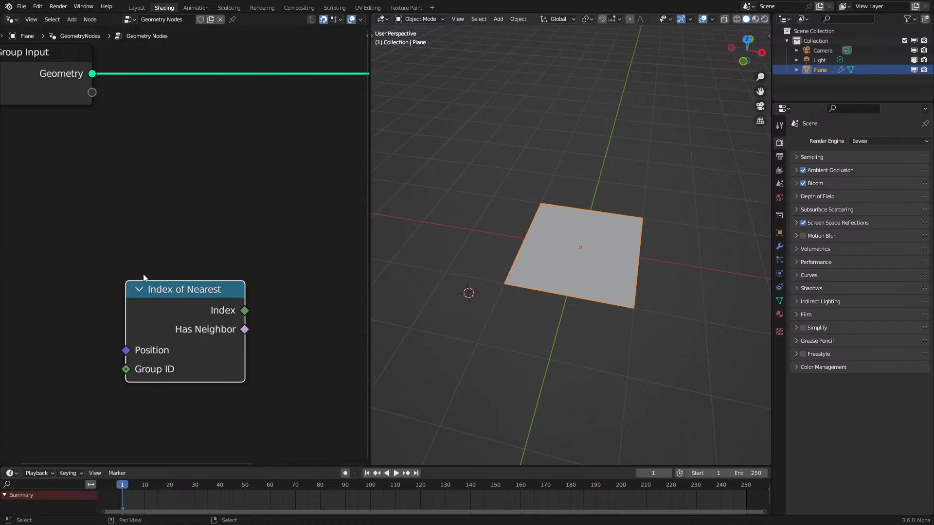
Move the Group Input node farther from the Group Output and bring Index of Nearest up just under their link
{"action": "scroll", "coordinate": [143, 274], "scroll_direction": "down", "scroll_amount": 3}
{"action": "mouse_move", "coordinate": [156, 292]}
{"action": "left_mouse_down"}
{"action": "mouse_move", "coordinate": [164, 342]}
{"action": "mouse_move", "coordinate": [155, 287]}
{"action": "left_mouse_up"}
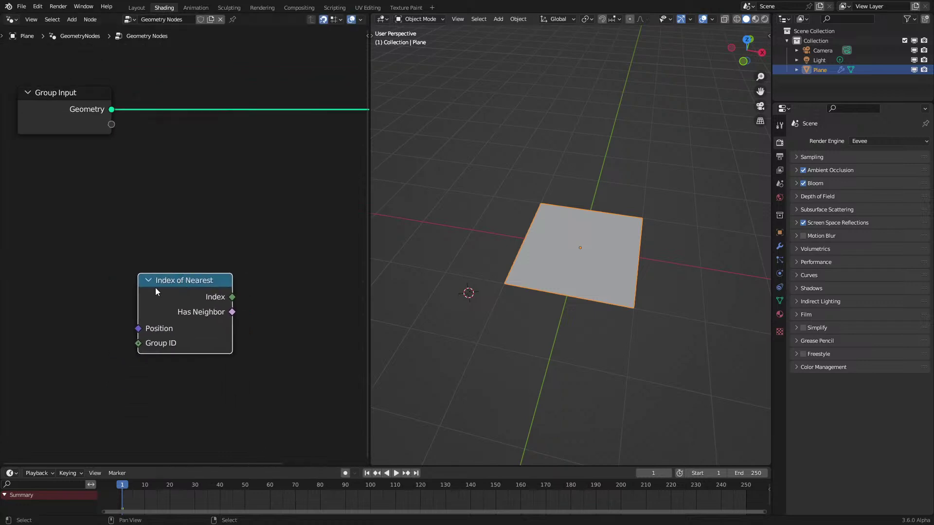
{"action": "scroll", "coordinate": [153, 238], "scroll_direction": "down", "scroll_amount": 5}
{"action": "key", "text": "g"}
{"action": "left_click", "coordinate": [162, 311]}
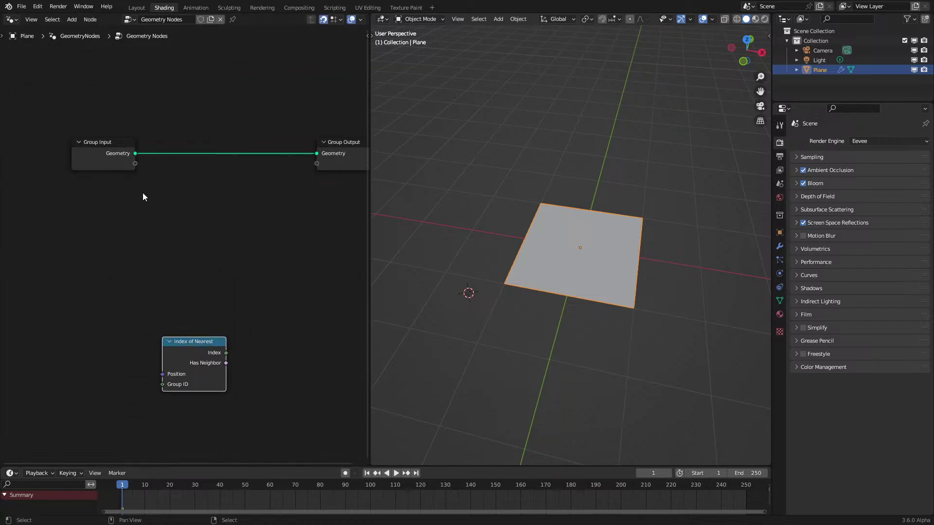
{"action": "middle_click_drag", "start_coordinate": [141, 188], "coordinate": [150, 243]}
{"action": "left_click_drag", "start_coordinate": [80, 165], "coordinate": [149, 251]}
{"action": "scroll", "coordinate": [188, 250], "scroll_direction": "down", "scroll_amount": 1}
{"action": "key", "text": "g"}
{"action": "left_click", "coordinate": [128, 255]}
{"action": "left_click_drag", "start_coordinate": [212, 375], "coordinate": [206, 281]}
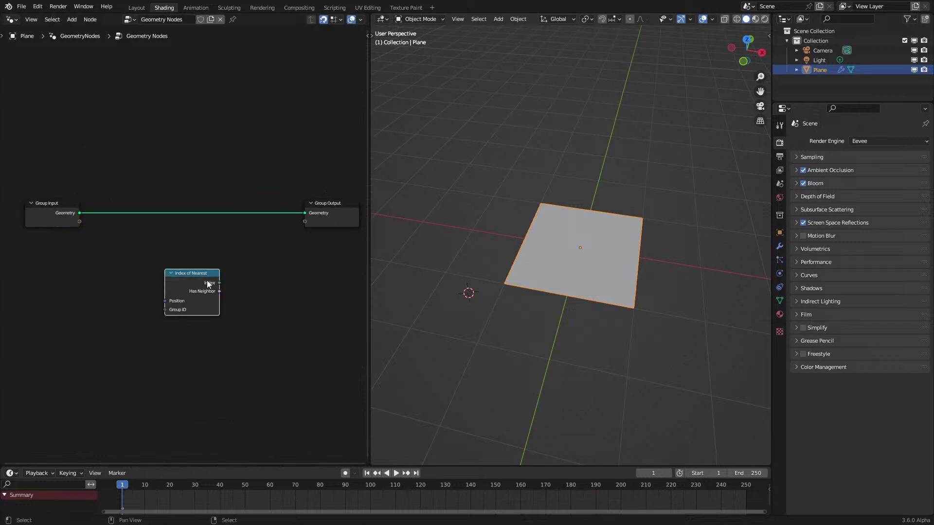
Insert a Distribute Points on Faces node on the link between Group Input and Group Output
{"action": "key", "text": "shift+a"}
{"action": "left_click", "coordinate": [172, 197]}
{"action": "type", "text": "dis"}
{"action": "key", "text": "Down"}
{"action": "key", "text": "Down"}
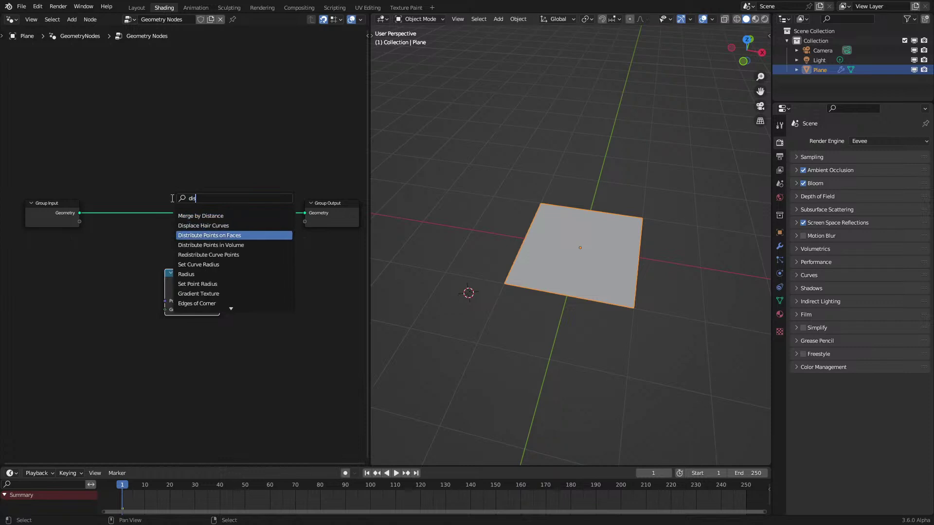
{"action": "key", "text": "Return"}
{"action": "left_click", "coordinate": [110, 180]}
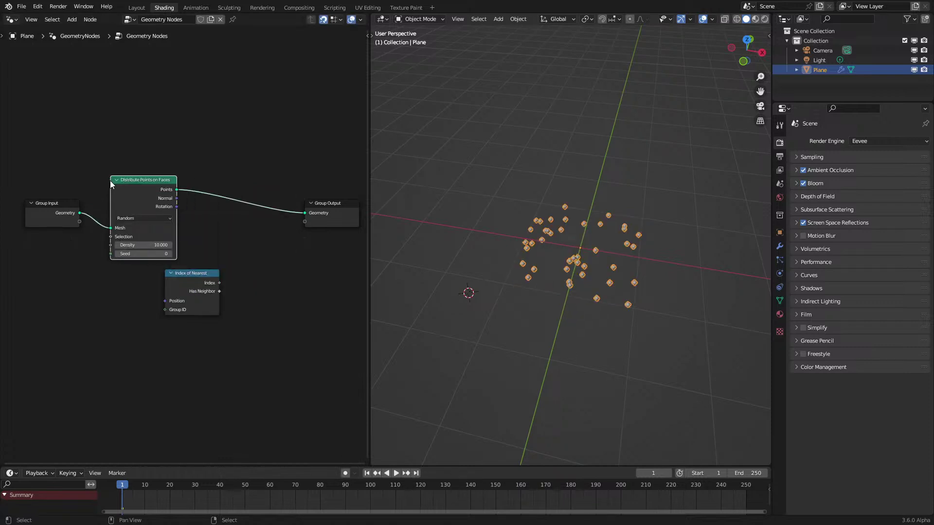
Examine how the distributed points are spaced relative to their nearest neighbours in the 3D view
{"action": "scroll", "coordinate": [572, 291], "scroll_direction": "up", "scroll_amount": 3}
{"action": "middle_click_drag", "start_coordinate": [572, 291], "coordinate": [576, 323]}
{"action": "middle_click_drag", "start_coordinate": [530, 351], "coordinate": [582, 195], "text": "shift"}
{"action": "scroll", "coordinate": [578, 194], "scroll_direction": "up", "scroll_amount": 4}
{"action": "middle_click_drag", "start_coordinate": [523, 134], "coordinate": [548, 210], "text": "shift"}
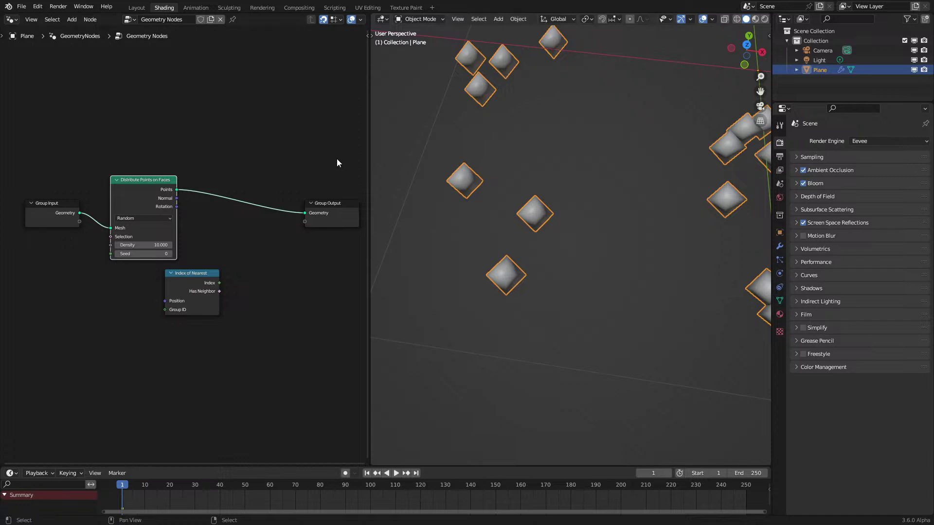
{"action": "scroll", "coordinate": [475, 175], "scroll_direction": "down", "scroll_amount": 5}
{"action": "middle_click_drag", "start_coordinate": [476, 175], "coordinate": [489, 228]}
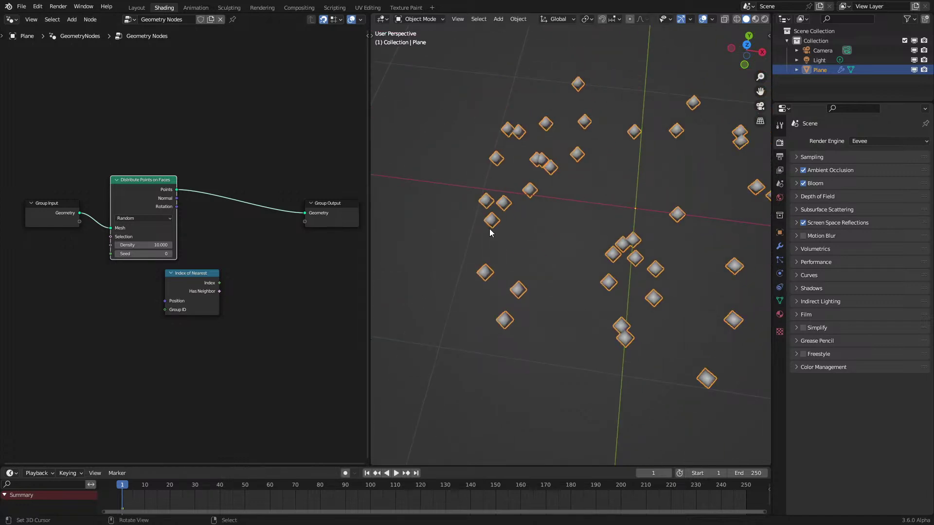
Move Group Input and Distribute Points on Faces away from Group Output and reposition Index of Nearest, making room between them
{"action": "left_click_drag", "start_coordinate": [32, 153], "coordinate": [185, 251]}
{"action": "key", "text": "g"}
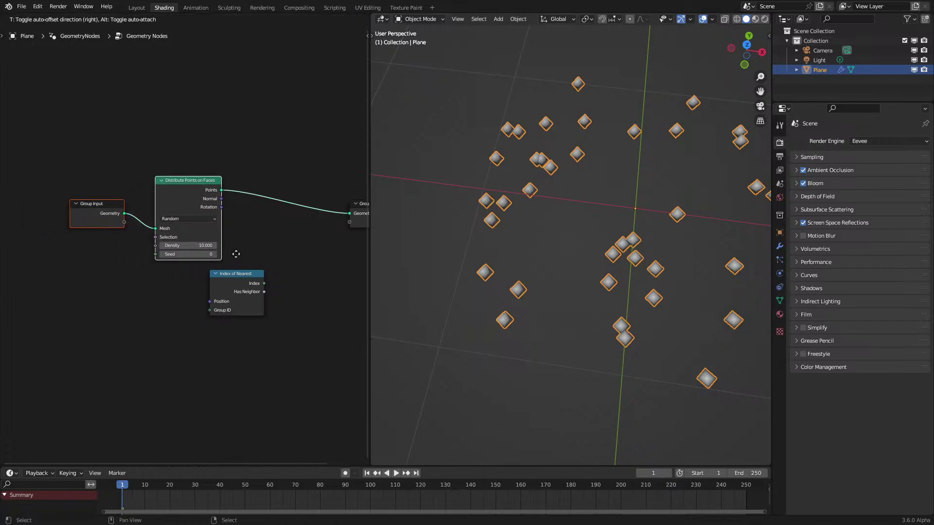
{"action": "left_click", "coordinate": [161, 253]}
{"action": "left_click_drag", "start_coordinate": [224, 285], "coordinate": [201, 254]}
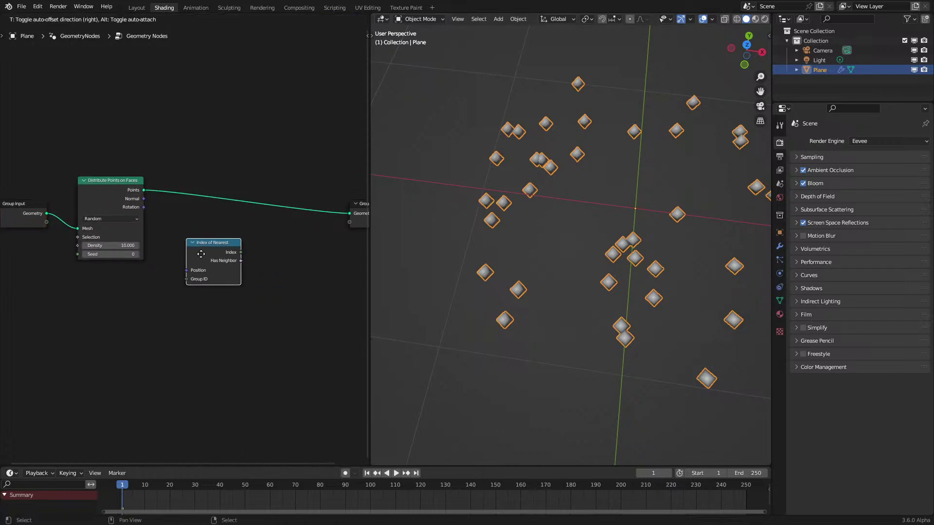
{"action": "middle_click_drag", "start_coordinate": [550, 277], "coordinate": [504, 300]}
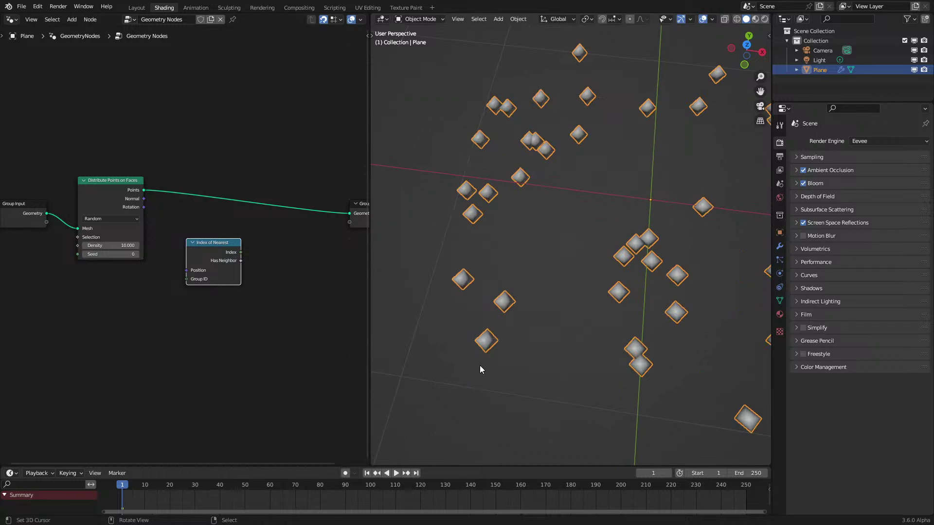
{"action": "scroll", "coordinate": [485, 321], "scroll_direction": "down", "scroll_amount": 2}
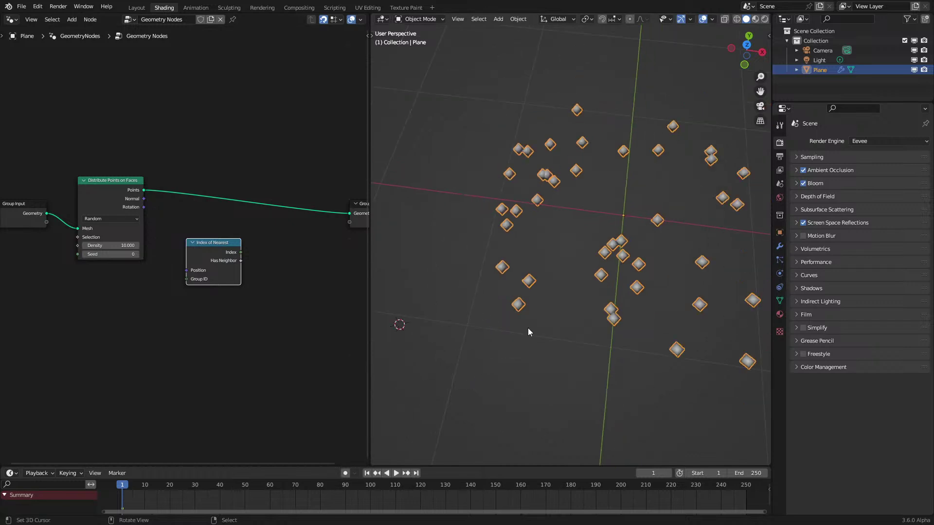
{"action": "middle_click_drag", "start_coordinate": [59, 142], "coordinate": [171, 192]}
{"action": "left_click_drag", "start_coordinate": [211, 246], "coordinate": [203, 269]}
{"action": "left_click_drag", "start_coordinate": [121, 213], "coordinate": [217, 412]}
{"action": "key", "text": "g"}
{"action": "left_click", "coordinate": [163, 397]}
{"action": "middle_click_drag", "start_coordinate": [266, 287], "coordinate": [178, 270]}
Add a simulation zone after Distribute Points on Faces and move Index of Nearest above it
{"action": "key", "text": "shift+a"}
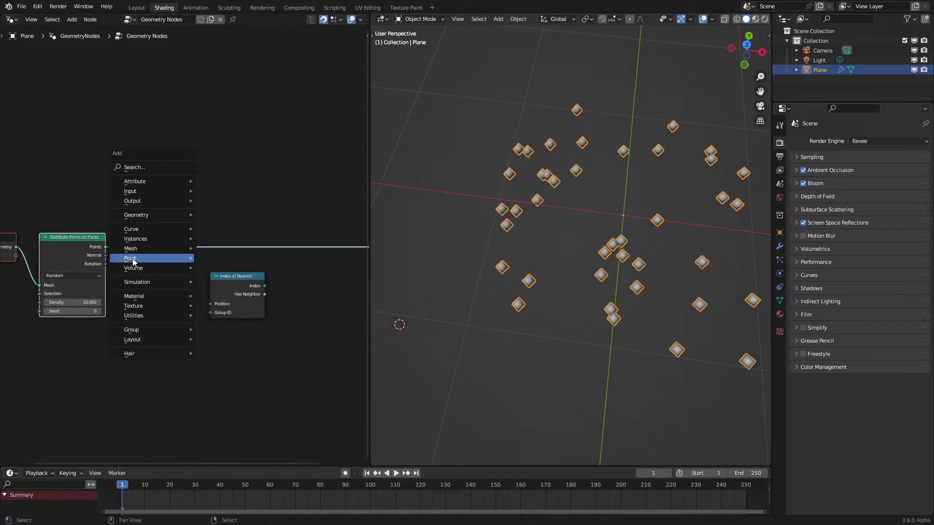
{"action": "left_click", "coordinate": [254, 282]}
{"action": "left_click", "coordinate": [228, 212]}
{"action": "left_click_drag", "start_coordinate": [238, 276], "coordinate": [91, 105]}
{"action": "left_click_drag", "start_coordinate": [118, 134], "coordinate": [303, 303]}
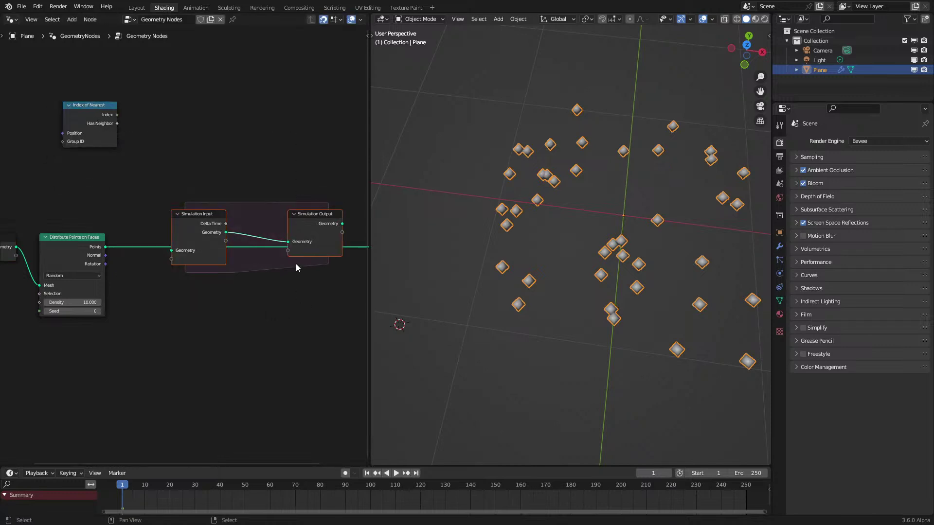
{"action": "key", "text": "g"}
{"action": "left_click", "coordinate": [274, 276]}
{"action": "scroll", "coordinate": [252, 287], "scroll_direction": "up", "scroll_amount": 2}
{"action": "scroll", "coordinate": [253, 288], "scroll_direction": "up", "scroll_amount": 1}
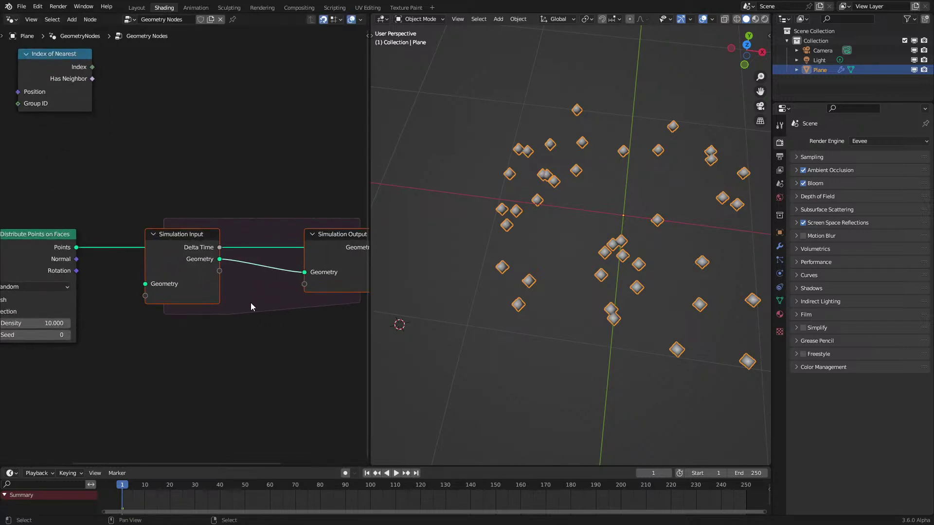
Link the distributed points to the Simulation Input's Geometry and the Simulation Output's Geometry to the Group Output
{"action": "left_click_drag", "start_coordinate": [75, 247], "coordinate": [145, 284]}
{"action": "scroll", "coordinate": [199, 272], "scroll_direction": "down", "scroll_amount": 1}
{"action": "scroll", "coordinate": [199, 269], "scroll_direction": "down", "scroll_amount": 4}
{"action": "middle_click_drag", "start_coordinate": [199, 269], "coordinate": [95, 267]}
{"action": "scroll", "coordinate": [190, 260], "scroll_direction": "up", "scroll_amount": 1}
{"action": "left_click_drag", "start_coordinate": [217, 254], "coordinate": [262, 254]}
Move Group Input, Distribute Points on Faces and Simulation Input away from Simulation Output to widen the simulation zone
{"action": "scroll", "coordinate": [175, 251], "scroll_direction": "down", "scroll_amount": 1}
{"action": "scroll", "coordinate": [29, 243], "scroll_direction": "down", "scroll_amount": 5}
{"action": "middle_click_drag", "start_coordinate": [29, 244], "coordinate": [201, 238]}
{"action": "scroll", "coordinate": [201, 238], "scroll_direction": "up", "scroll_amount": 1}
{"action": "left_click_drag", "start_coordinate": [90, 211], "coordinate": [255, 325]}
{"action": "middle_click_drag", "start_coordinate": [255, 325], "coordinate": [173, 329]}
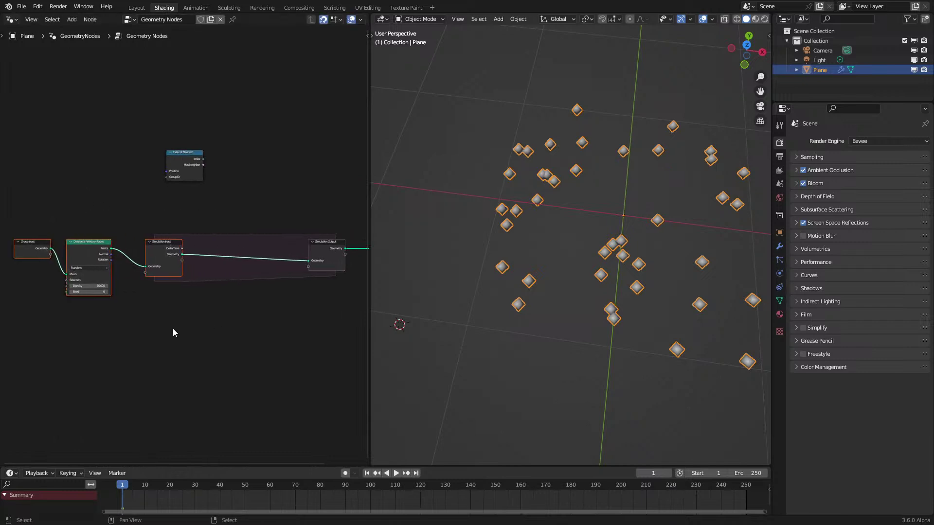
Set the Density of Distribute Points on Faces to 50
{"action": "scroll", "coordinate": [125, 288], "scroll_direction": "up", "scroll_amount": 2}
{"action": "left_click", "coordinate": [59, 305]}
{"action": "type", "text": "50"}
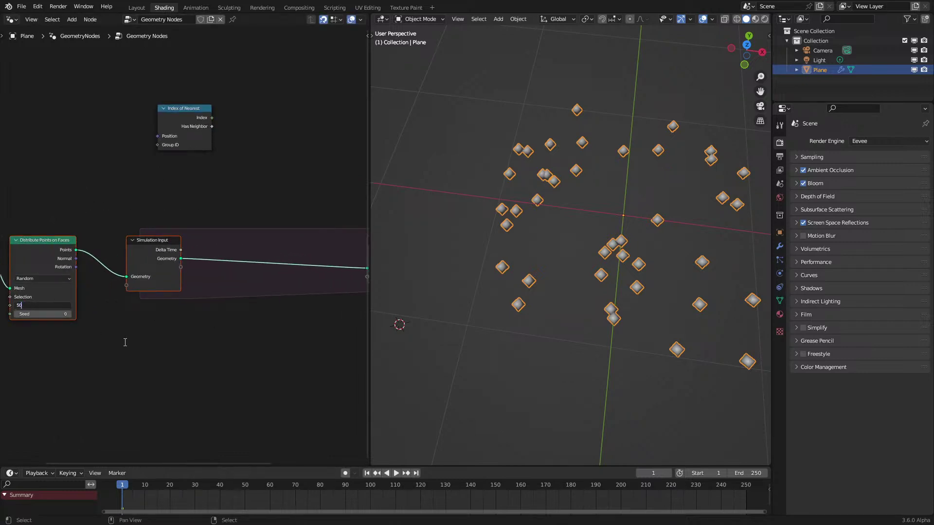
{"action": "key", "text": "Return"}
Set the animation's start frame to 0, play the simulation through and return to frame 0
{"action": "left_click_drag", "start_coordinate": [141, 506], "coordinate": [118, 497]}
{"action": "left_click", "coordinate": [687, 474]}
{"action": "key", "text": "space"}
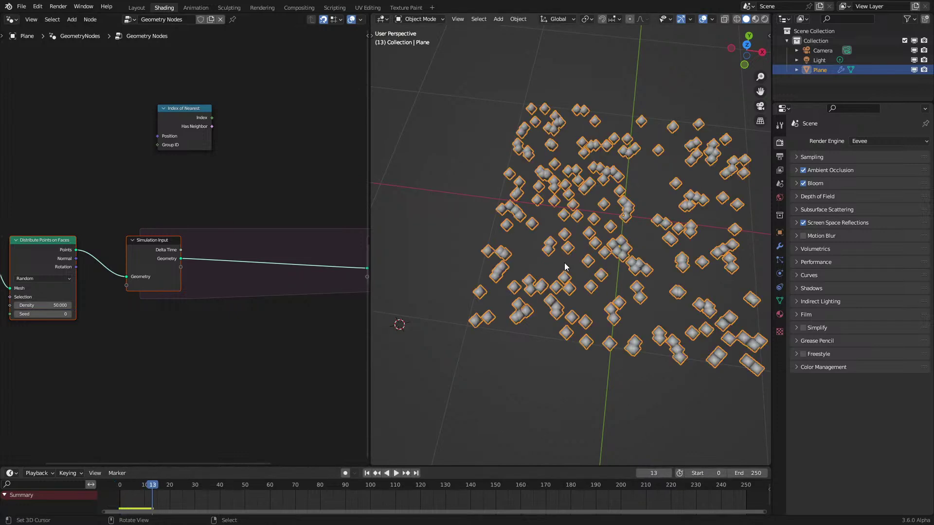
{"action": "key", "text": "space"}
{"action": "key", "text": "space"}
{"action": "left_click", "coordinate": [114, 493]}
{"action": "key", "text": "space"}
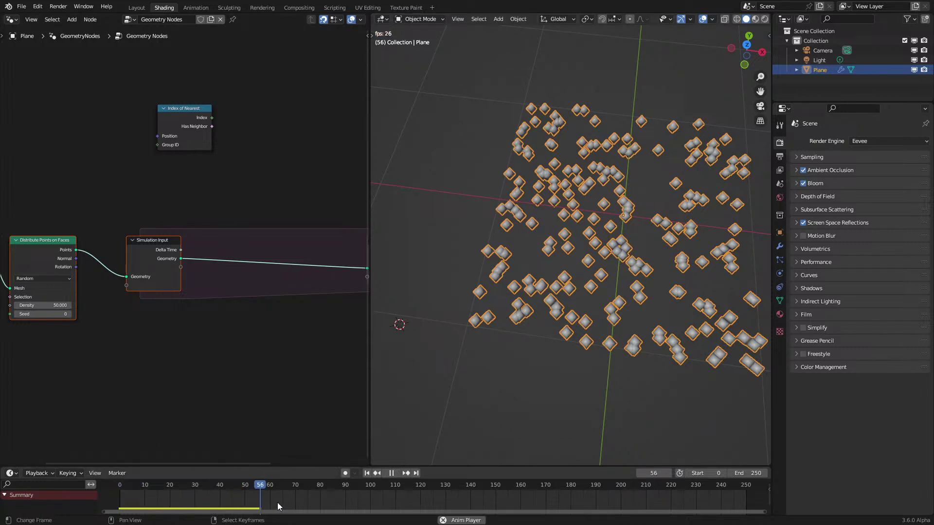
{"action": "key", "text": "space"}
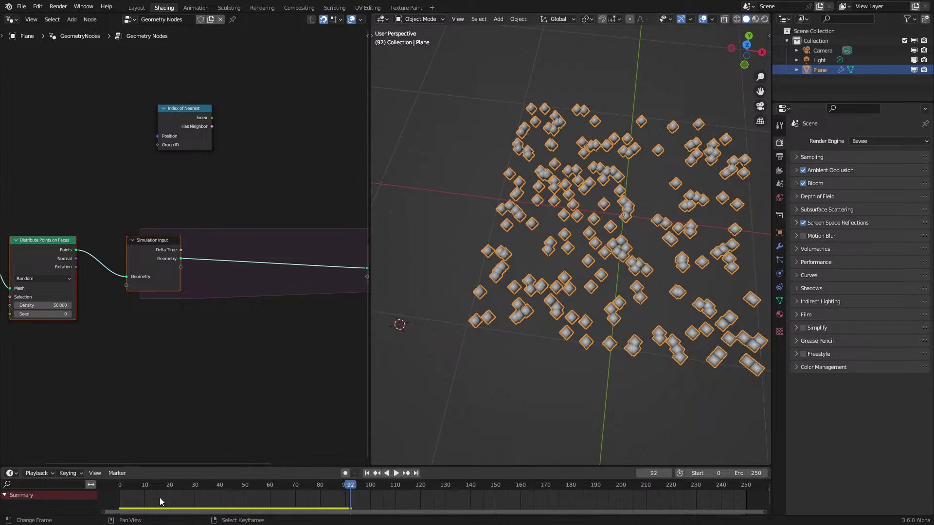
{"action": "left_click", "coordinate": [112, 497]}
{"action": "middle_click_drag", "start_coordinate": [520, 361], "coordinate": [524, 339]}
{"action": "middle_click_drag", "start_coordinate": [569, 205], "coordinate": [546, 241], "text": "shift"}
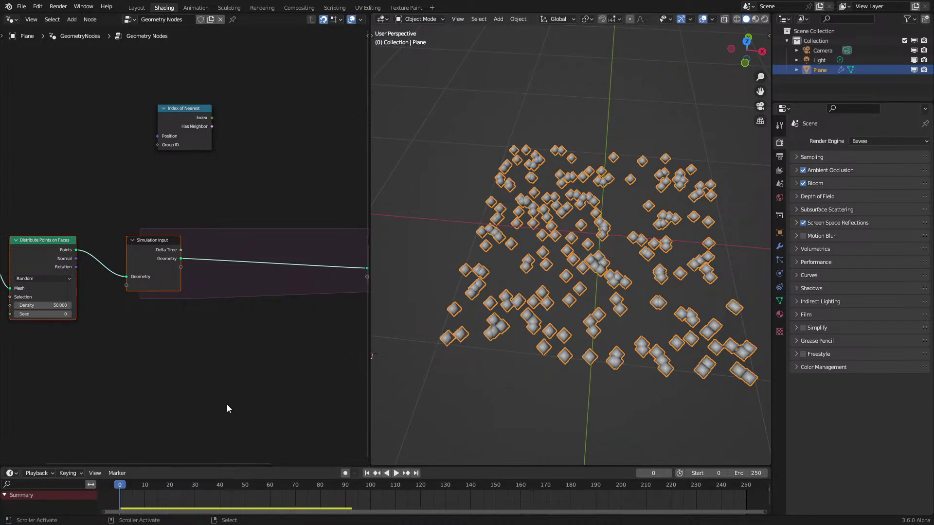
Shift the Group Input, Distribute Points on Faces and Simulation Input nodes further out to free more space inside the zone
{"action": "scroll", "coordinate": [205, 278], "scroll_direction": "down", "scroll_amount": 3}
{"action": "left_click_drag", "start_coordinate": [48, 209], "coordinate": [210, 321]}
{"action": "key", "text": "g"}
{"action": "left_click", "coordinate": [137, 321]}
{"action": "scroll", "coordinate": [203, 220], "scroll_direction": "up", "scroll_amount": 3}
{"action": "middle_click_drag", "start_coordinate": [276, 219], "coordinate": [206, 231]}
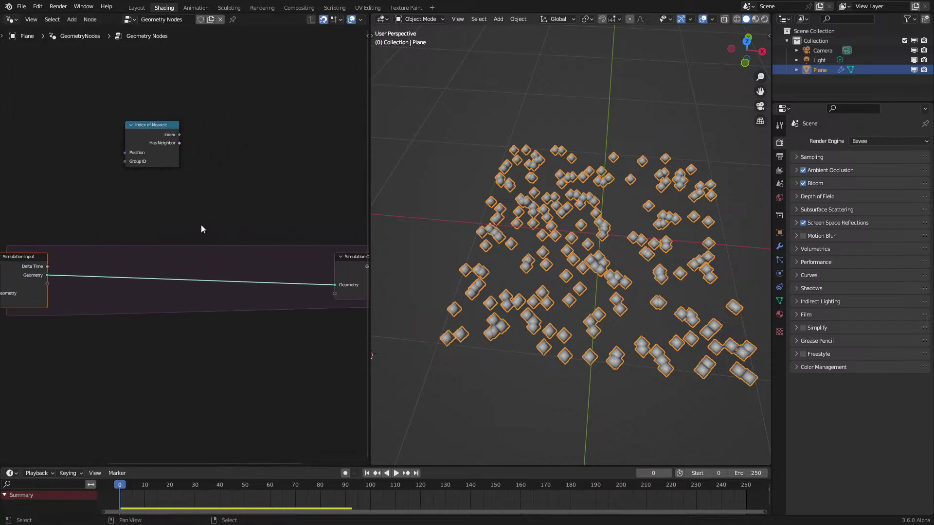
Insert a Store Named Attribute node on the geometry link inside the simulation zone
{"action": "key", "text": "shift+a"}
{"action": "left_click", "coordinate": [214, 106]}
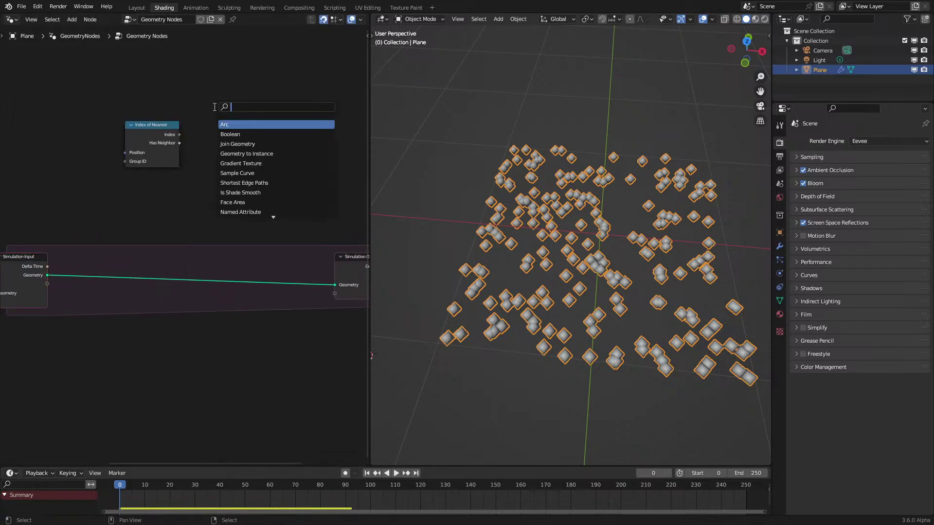
{"action": "key", "text": "Escape"}
{"action": "key", "text": "q"}
{"action": "key", "text": "Escape"}
{"action": "key", "text": "q"}
{"action": "left_click", "coordinate": [267, 217]}
{"action": "left_click", "coordinate": [150, 247]}
Name the stored attribute Vel and set its data type to Vector
{"action": "scroll", "coordinate": [185, 243], "scroll_direction": "up", "scroll_amount": 4}
{"action": "left_click", "coordinate": [180, 332]}
{"action": "type", "text": "Vel"}
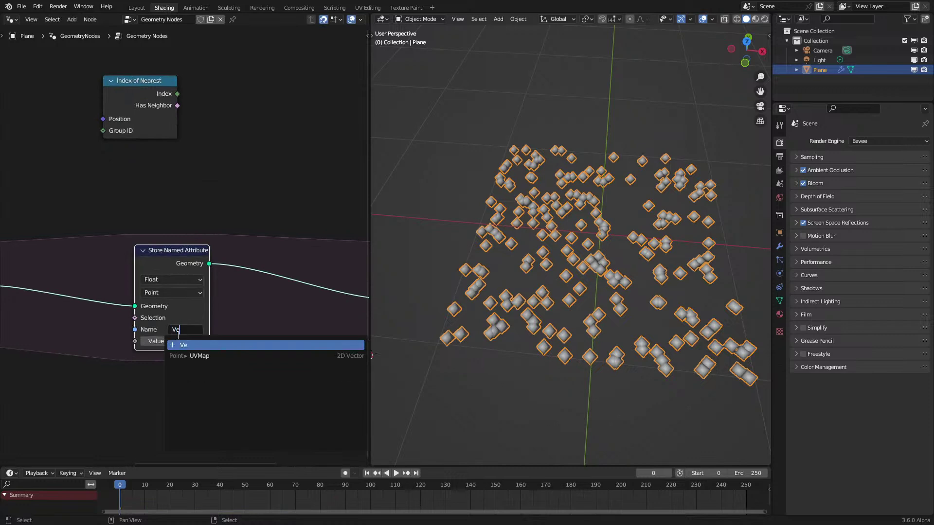
{"action": "key", "text": "Return"}
{"action": "left_click", "coordinate": [173, 279]}
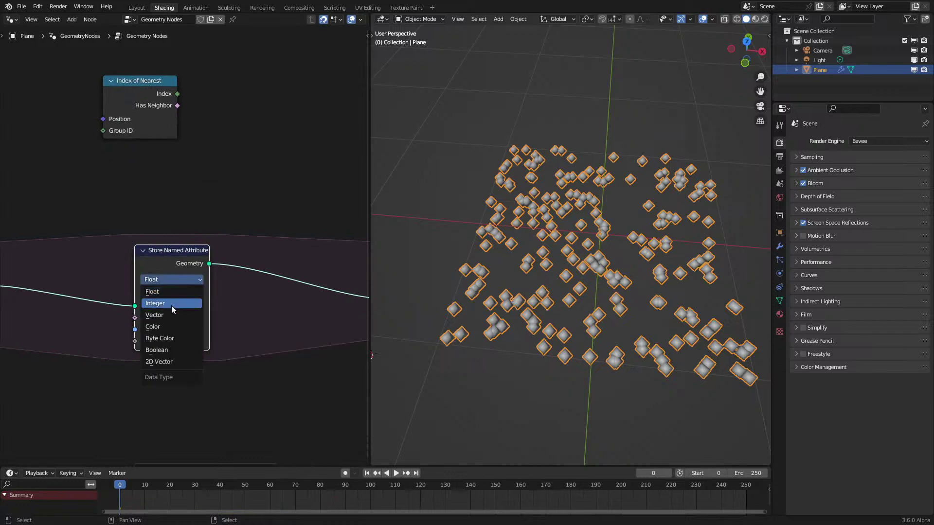
{"action": "left_click", "coordinate": [173, 317]}
Insert a Set Position node between Store Named Attribute and Simulation Output
{"action": "key", "text": "shift+a"}
{"action": "left_click", "coordinate": [255, 277]}
{"action": "type", "text": "set"}
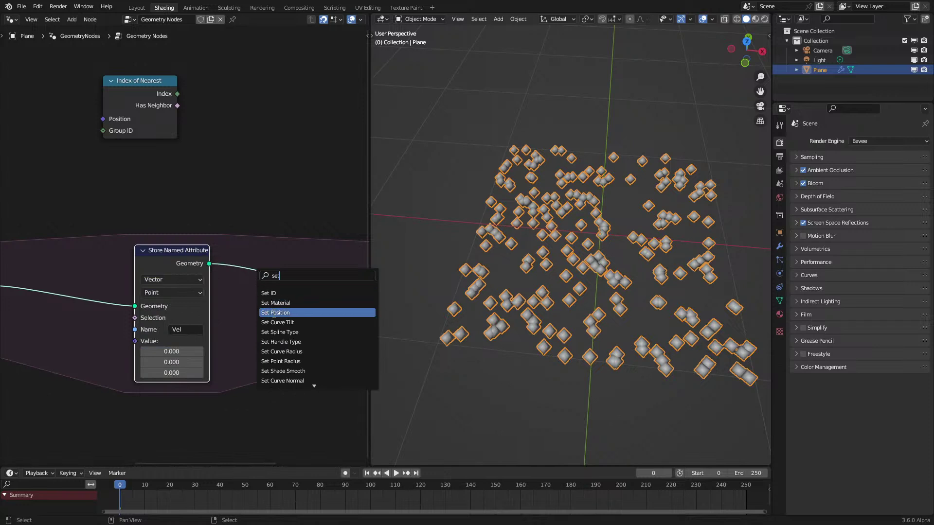
{"action": "left_click", "coordinate": [271, 313]}
{"action": "left_click", "coordinate": [257, 289]}
Add a Named Attribute node of type Vector reading Vel, and place a duplicate of it below the zone
{"action": "key", "text": "q"}
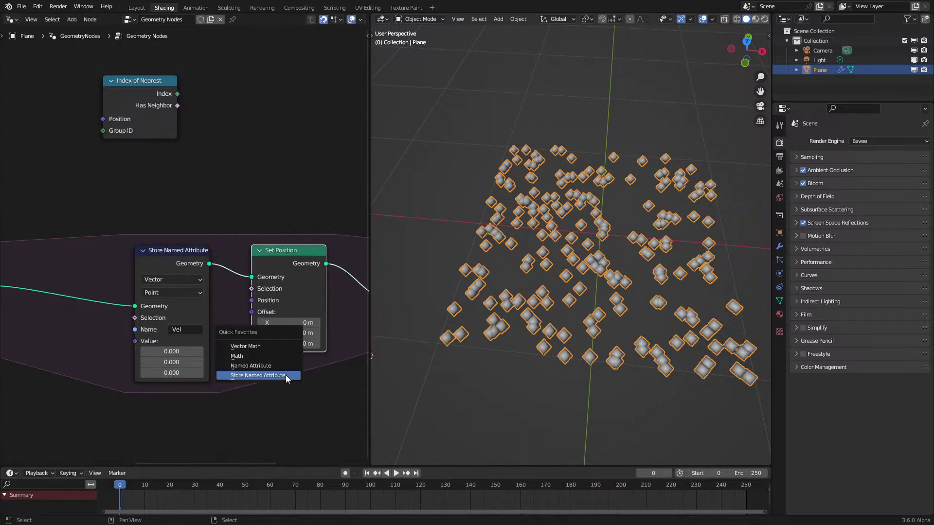
{"action": "left_click", "coordinate": [271, 363]}
{"action": "left_click", "coordinate": [272, 364]}
{"action": "left_click", "coordinate": [323, 422]}
{"action": "left_click", "coordinate": [325, 413]}
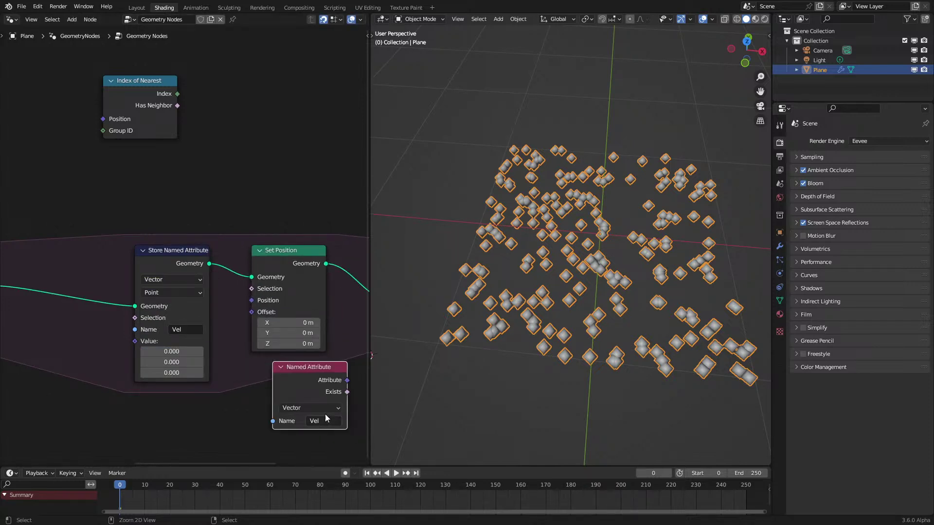
{"action": "key", "text": "shift+d"}
{"action": "left_click", "coordinate": [12, 439]}
Link the Vel Named Attribute to the Set Position node's Offset and tuck it directly beneath that node
{"action": "left_click", "coordinate": [343, 383]}
{"action": "left_click_drag", "start_coordinate": [347, 380], "coordinate": [251, 312]}
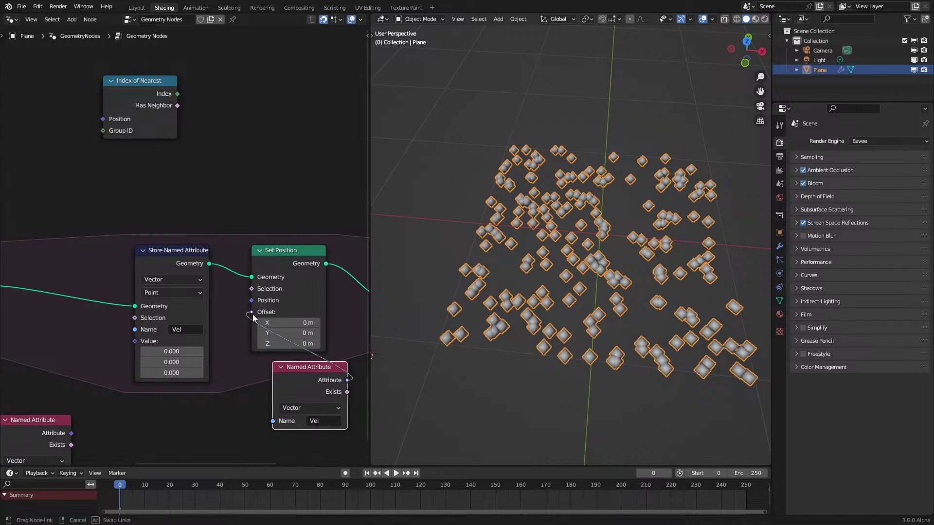
{"action": "left_click_drag", "start_coordinate": [311, 390], "coordinate": [284, 349]}
{"action": "left_click_drag", "start_coordinate": [183, 258], "coordinate": [202, 255]}
{"action": "scroll", "coordinate": [192, 227], "scroll_direction": "down", "scroll_amount": 5}
Enclose Store Named Attribute, Set Position and its Vel Named Attribute in a frame, and adjust Set Position's placement inside it
{"action": "left_click_drag", "start_coordinate": [176, 212], "coordinate": [279, 381]}
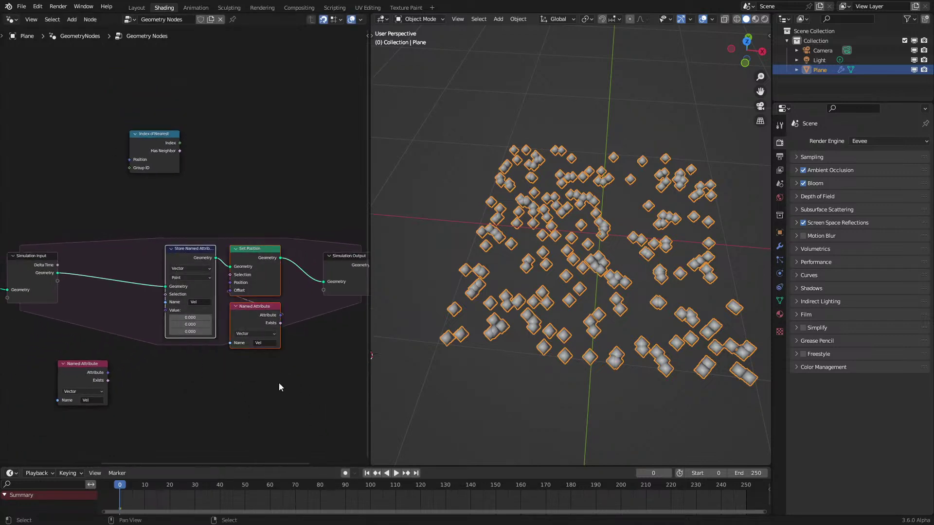
{"action": "key", "text": "ctrl+j"}
{"action": "left_click", "coordinate": [276, 387]}
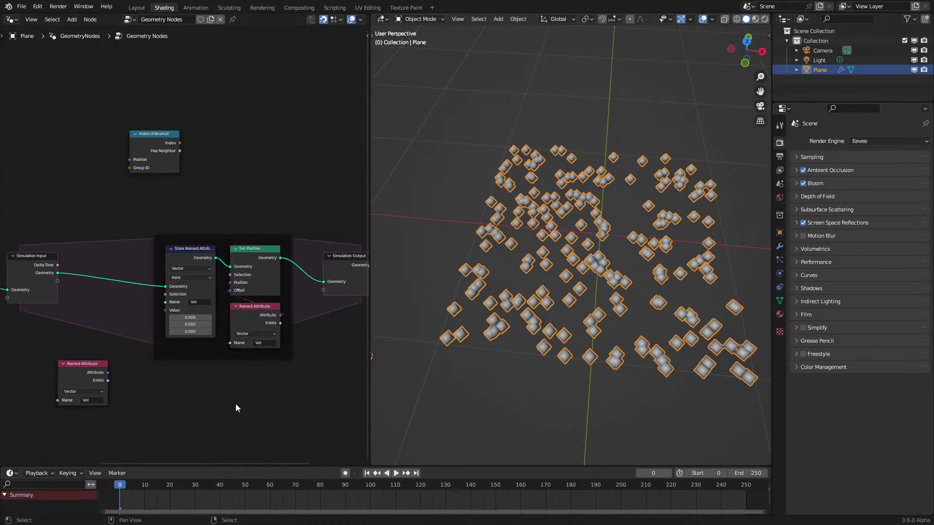
{"action": "scroll", "coordinate": [236, 404], "scroll_direction": "up", "scroll_amount": 1}
{"action": "left_click_drag", "start_coordinate": [282, 278], "coordinate": [282, 279]}
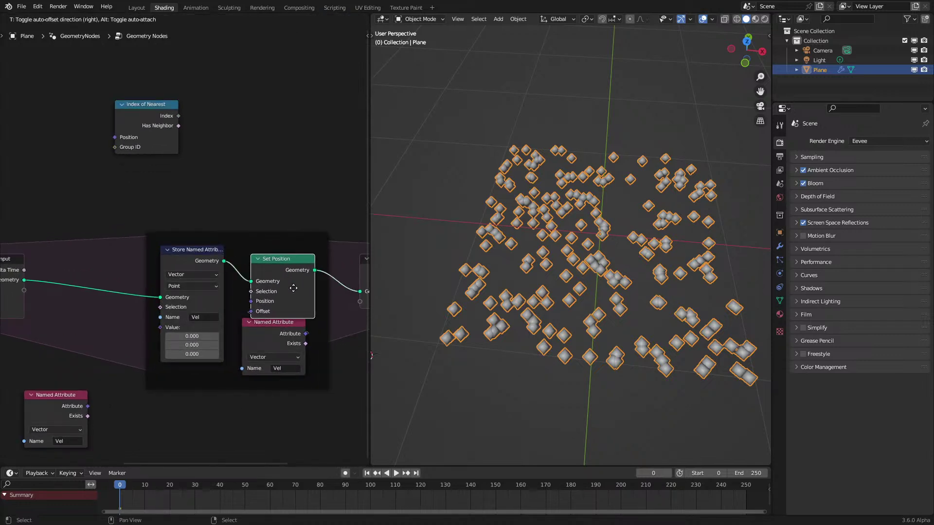
Move the spare Vel Named Attribute node farther from the frame, to below the gap between Distribute Points on Faces and Simulation Input
{"action": "middle_click_drag", "start_coordinate": [168, 349], "coordinate": [265, 288]}
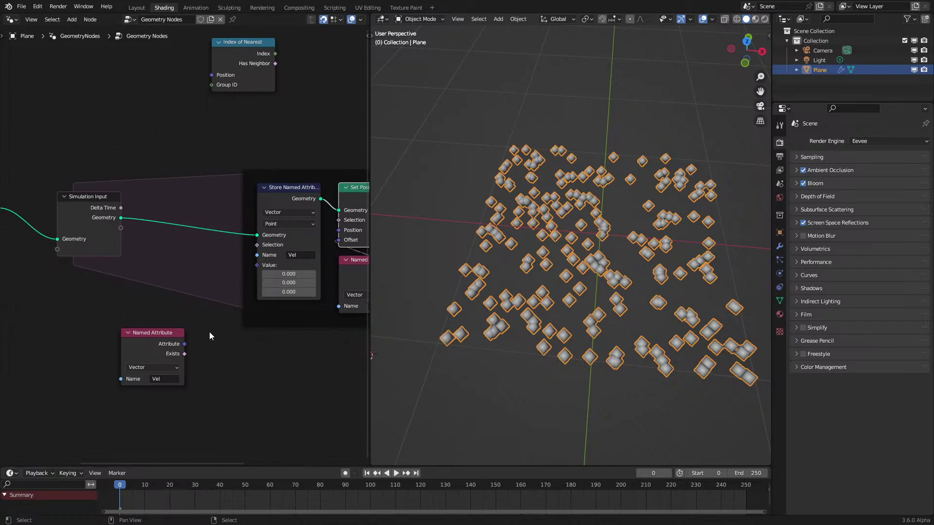
{"action": "left_click", "coordinate": [156, 337]}
{"action": "middle_click_drag", "start_coordinate": [155, 337], "coordinate": [190, 330]}
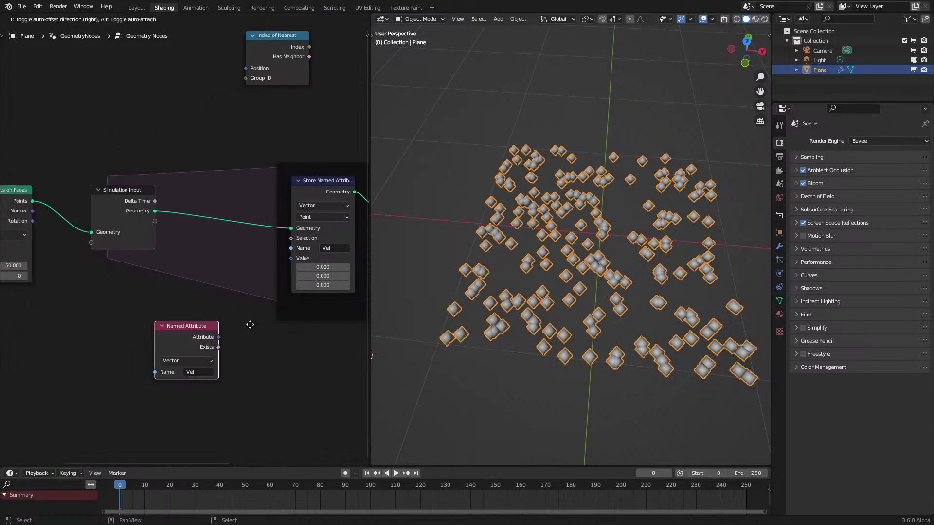
{"action": "key", "text": "g"}
{"action": "left_click", "coordinate": [126, 335]}
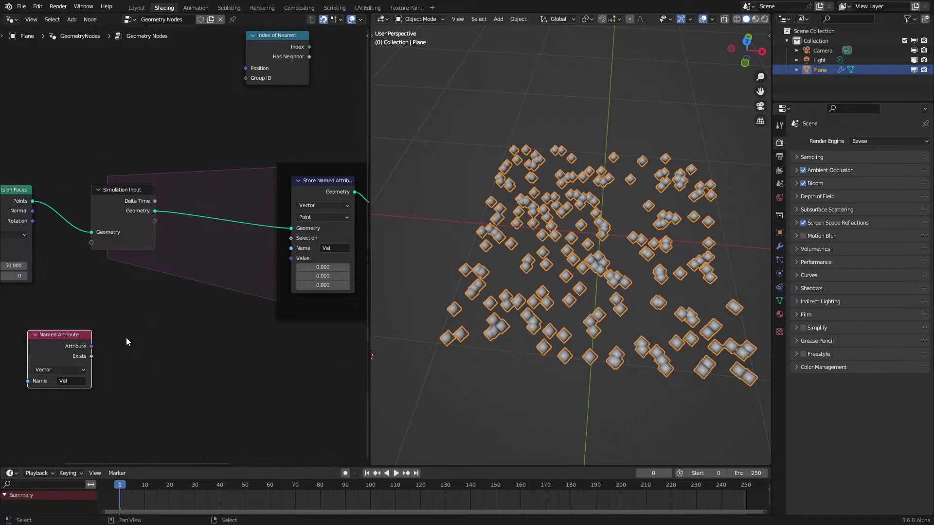
{"action": "middle_click_drag", "start_coordinate": [125, 340], "coordinate": [122, 327]}
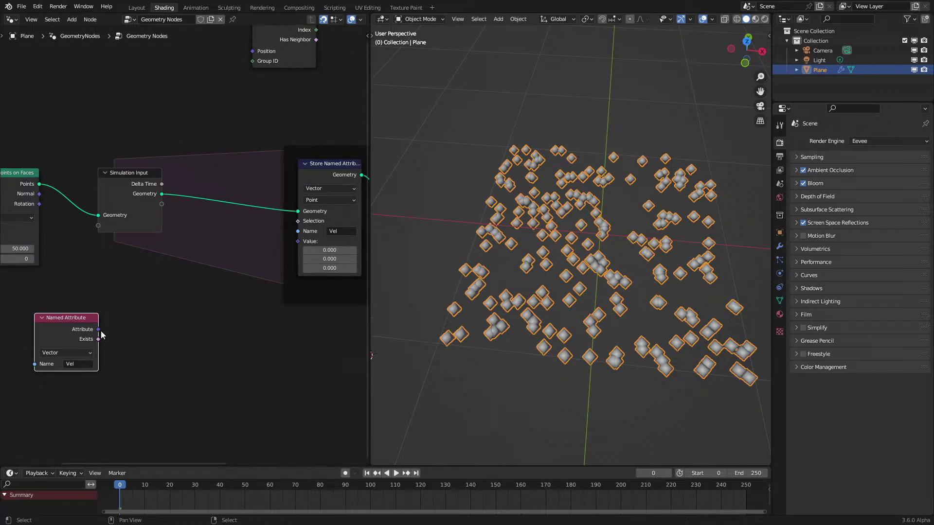
Link the spare Vel attribute through a vector Add node with Z -0.01 into Store Named Attribute's Value
{"action": "left_click_drag", "start_coordinate": [97, 332], "coordinate": [142, 313]}
{"action": "type", "text": "add"}
{"action": "key", "text": "Return"}
{"action": "left_click_drag", "start_coordinate": [201, 303], "coordinate": [294, 243]}
{"action": "left_click", "coordinate": [180, 365]}
{"action": "type", "text": "0.01"}
{"action": "key", "text": "Return"}
{"action": "key", "text": "minus"}
Play the simulation to check how the points move, and return to frame 0
{"action": "scroll", "coordinate": [562, 276], "scroll_direction": "down", "scroll_amount": 2}
{"action": "mouse_move", "coordinate": [562, 277]}
{"action": "middle_mouse_down"}
{"action": "mouse_move", "coordinate": [564, 231]}
{"action": "mouse_move", "coordinate": [558, 262]}
{"action": "mouse_move", "coordinate": [574, 289]}
{"action": "middle_mouse_up"}
{"action": "key", "text": "space"}
{"action": "scroll", "coordinate": [565, 230], "scroll_direction": "down", "scroll_amount": 2}
{"action": "key", "text": "space"}
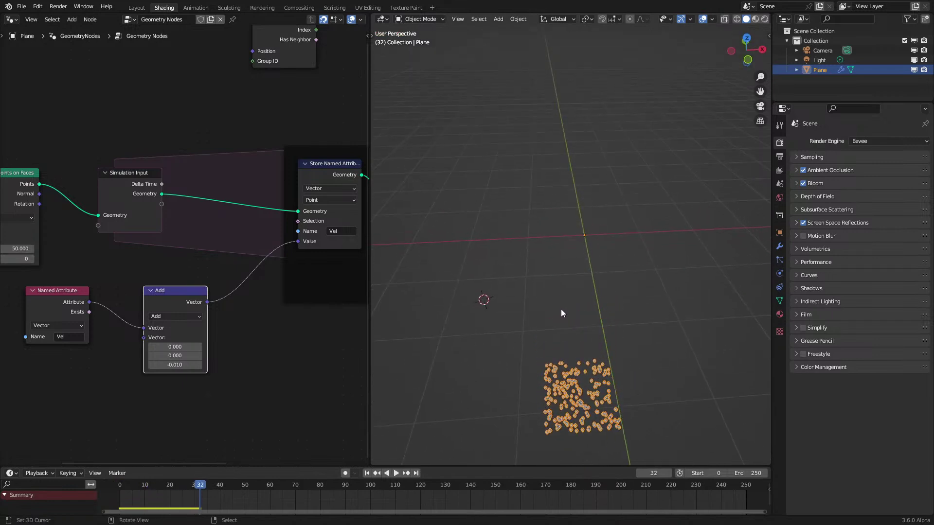
{"action": "left_click_drag", "start_coordinate": [200, 491], "coordinate": [113, 508]}
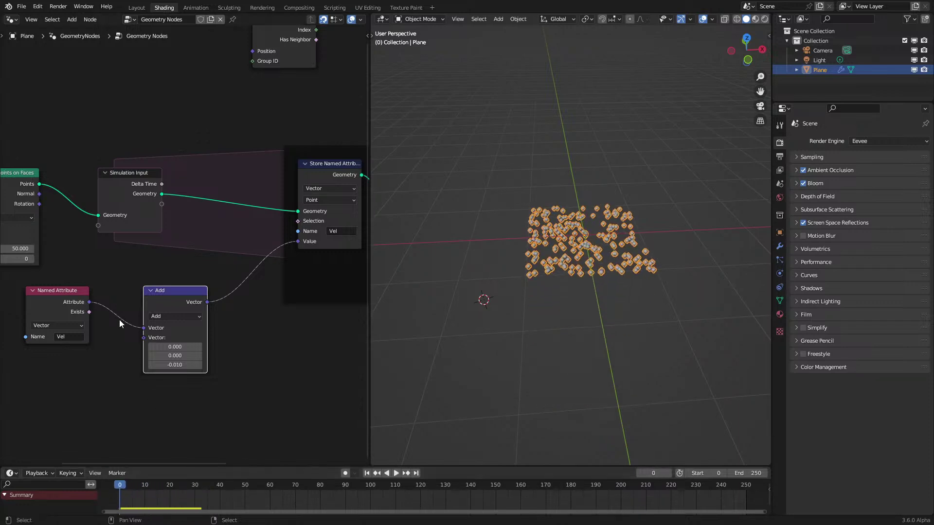
Move the Vel Named Attribute and Add nodes together farther away from the frame, beneath Distribute Points on Faces
{"action": "scroll", "coordinate": [132, 328], "scroll_direction": "down", "scroll_amount": 3}
{"action": "middle_click_drag", "start_coordinate": [175, 294], "coordinate": [135, 281]}
{"action": "scroll", "coordinate": [133, 279], "scroll_direction": "up", "scroll_amount": 2}
{"action": "left_click_drag", "start_coordinate": [52, 353], "coordinate": [165, 294]}
{"action": "left_click_drag", "start_coordinate": [167, 294], "coordinate": [124, 319]}
{"action": "middle_click_drag", "start_coordinate": [434, 277], "coordinate": [428, 310]}
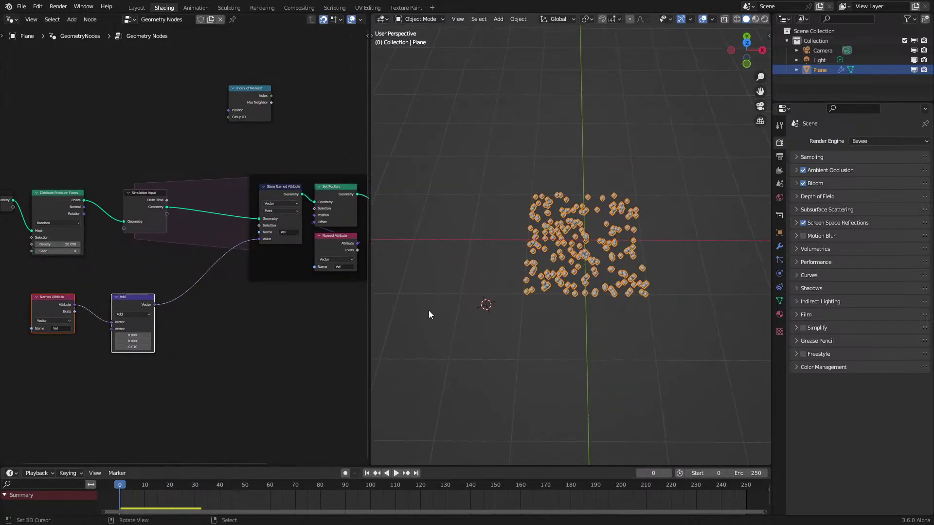
Move the Index of Nearest node into the empty space below the Vel Named Attribute and Add nodes
{"action": "left_click", "coordinate": [254, 116]}
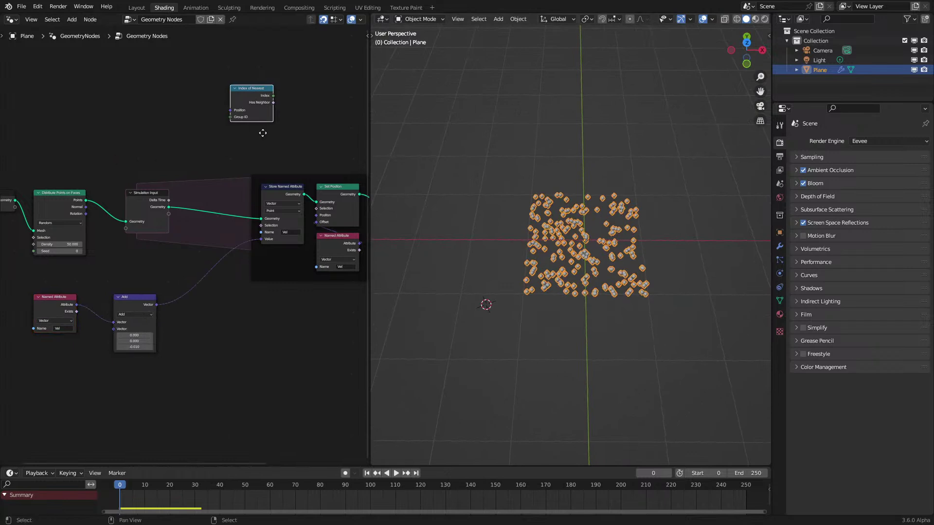
{"action": "key", "text": "g"}
{"action": "left_click", "coordinate": [108, 382]}
{"action": "middle_click_drag", "start_coordinate": [108, 382], "coordinate": [240, 309]}
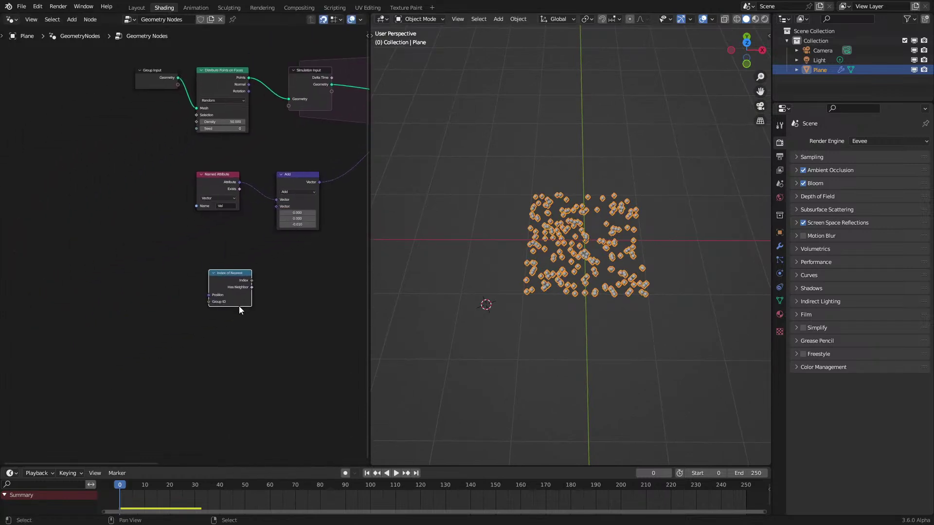
{"action": "scroll", "coordinate": [234, 311], "scroll_direction": "up", "scroll_amount": 2}
{"action": "left_click_drag", "start_coordinate": [200, 321], "coordinate": [154, 331]}
{"action": "key", "text": "Escape"}
{"action": "scroll", "coordinate": [238, 311], "scroll_direction": "up", "scroll_amount": 2}
{"action": "left_click_drag", "start_coordinate": [248, 310], "coordinate": [141, 347]}
{"action": "key", "text": "Escape"}
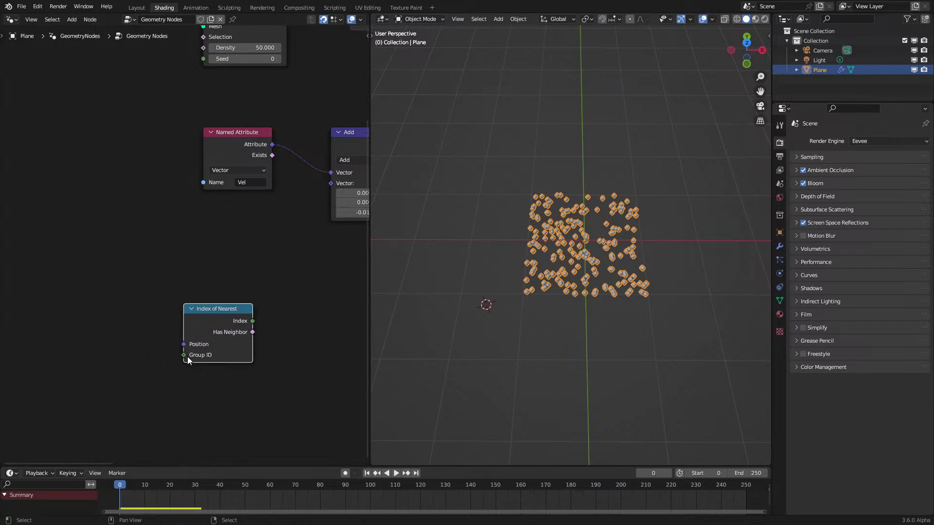
Add an Evaluate at Index node from Index of Nearest's Index output and set its data type to Vector
{"action": "middle_click_drag", "start_coordinate": [261, 316], "coordinate": [207, 315]}
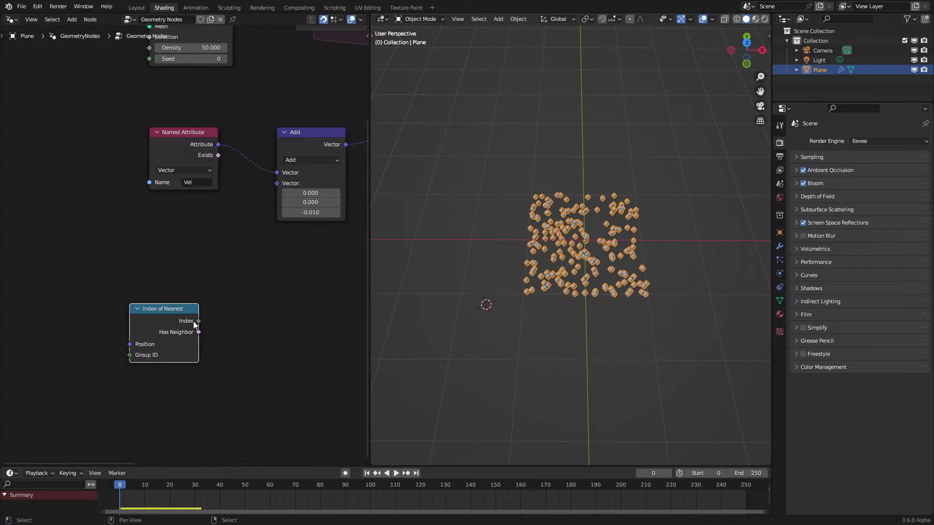
{"action": "left_click_drag", "start_coordinate": [198, 321], "coordinate": [253, 317]}
{"action": "type", "text": "eva"}
{"action": "key", "text": "Return"}
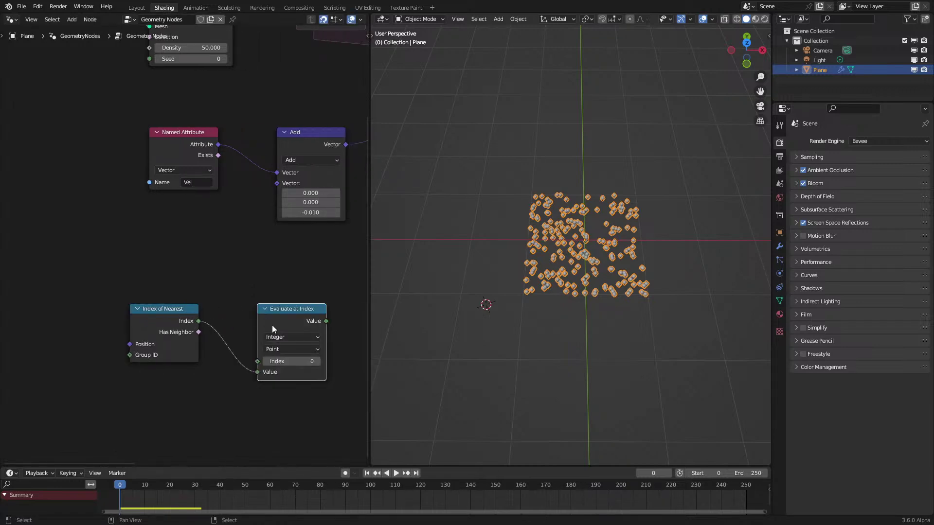
{"action": "left_click", "coordinate": [285, 338]}
{"action": "left_click", "coordinate": [274, 370]}
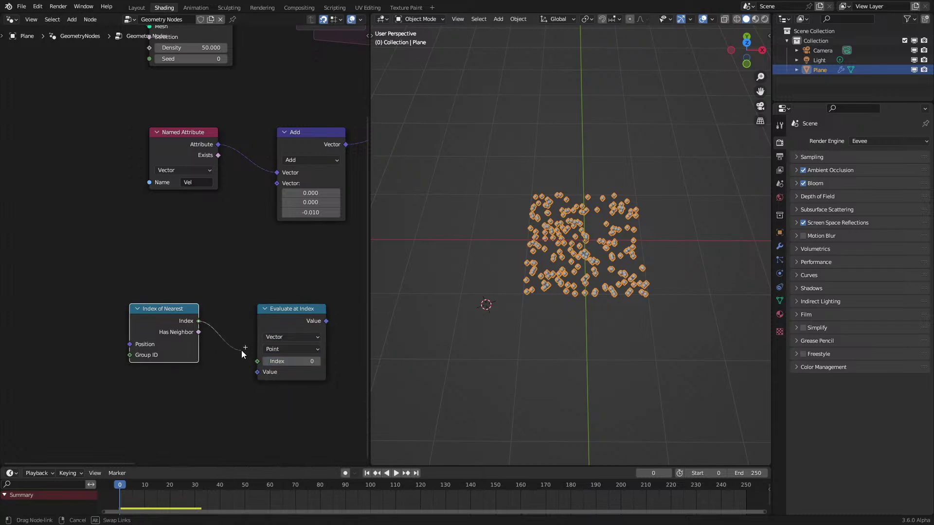
Feed Index of Nearest into Evaluate at Index's Index and a new Position node into its Value, then place the nodes close together
{"action": "left_click_drag", "start_coordinate": [257, 372], "coordinate": [230, 381]}
{"action": "type", "text": "po"}
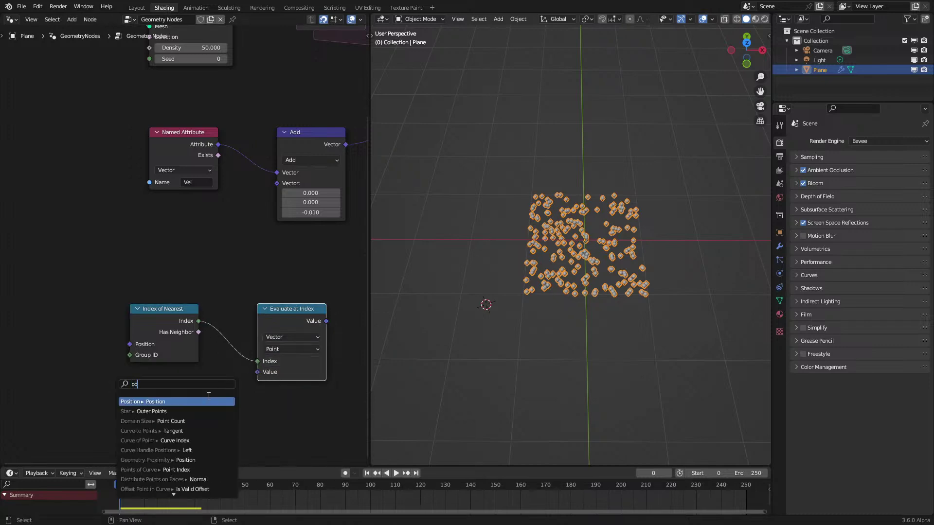
{"action": "key", "text": "Return"}
{"action": "left_click", "coordinate": [167, 393]}
{"action": "left_click_drag", "start_coordinate": [168, 392], "coordinate": [178, 392]}
{"action": "left_click", "coordinate": [292, 309]}
{"action": "left_click_drag", "start_coordinate": [292, 309], "coordinate": [252, 299]}
Align Evaluate at Index with Index of Nearest and move both, along with Position, away to free space on their output side
{"action": "scroll", "coordinate": [552, 261], "scroll_direction": "up", "scroll_amount": 7}
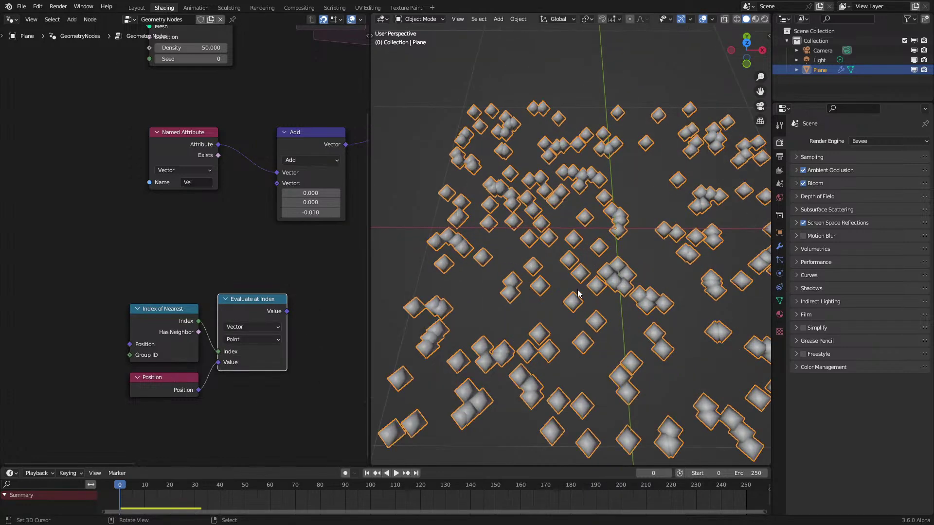
{"action": "scroll", "coordinate": [573, 254], "scroll_direction": "up", "scroll_amount": 3}
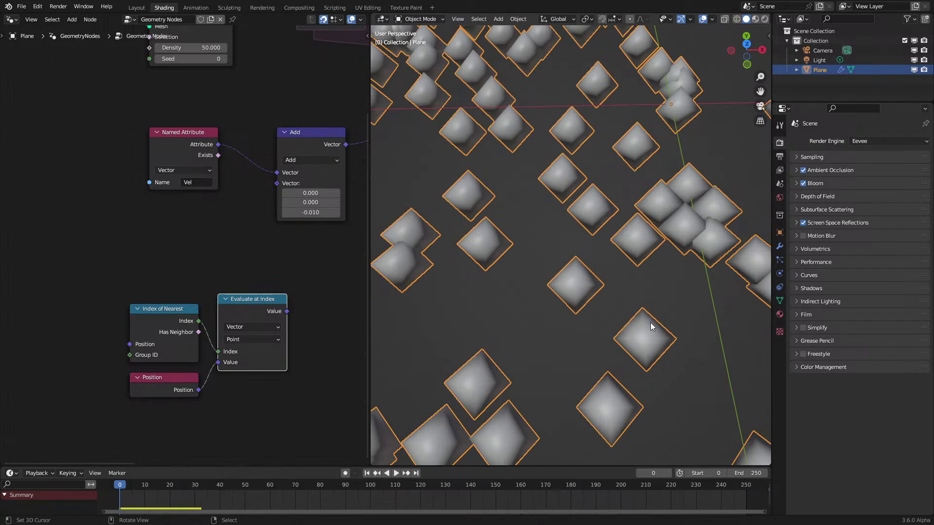
{"action": "scroll", "coordinate": [141, 302], "scroll_direction": "down", "scroll_amount": 3}
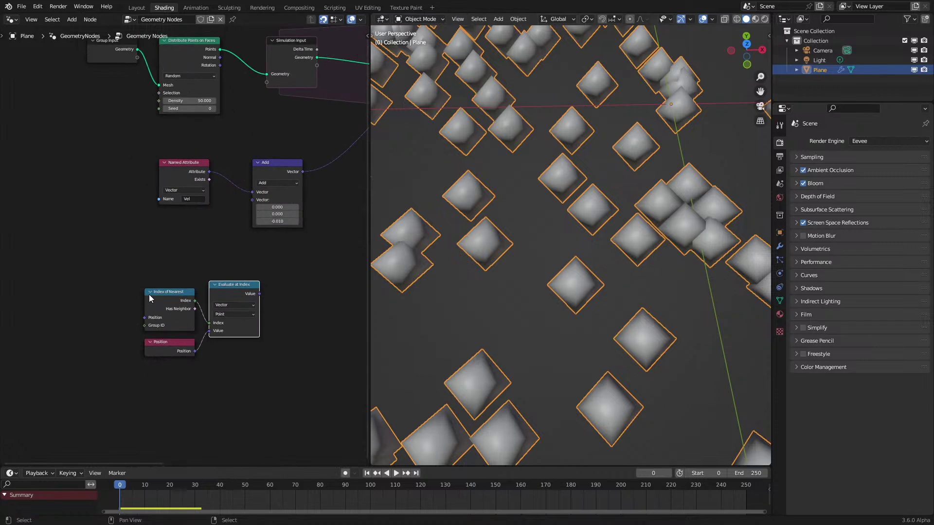
{"action": "scroll", "coordinate": [146, 253], "scroll_direction": "up", "scroll_amount": 5}
{"action": "left_click_drag", "start_coordinate": [234, 311], "coordinate": [233, 324]}
{"action": "scroll", "coordinate": [224, 304], "scroll_direction": "down", "scroll_amount": 6}
{"action": "left_click_drag", "start_coordinate": [146, 249], "coordinate": [271, 356]}
{"action": "key", "text": "g"}
{"action": "left_click", "coordinate": [177, 350]}
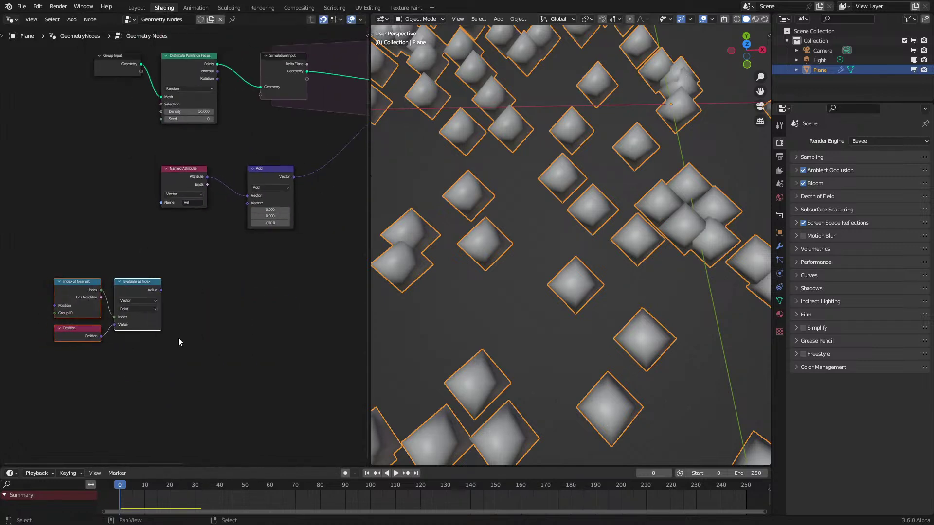
Add a vector Subtract node after Evaluate at Index and feed a new Position node into its second vector input
{"action": "scroll", "coordinate": [463, 283], "scroll_direction": "down", "scroll_amount": 5}
{"action": "scroll", "coordinate": [568, 292], "scroll_direction": "up", "scroll_amount": 2}
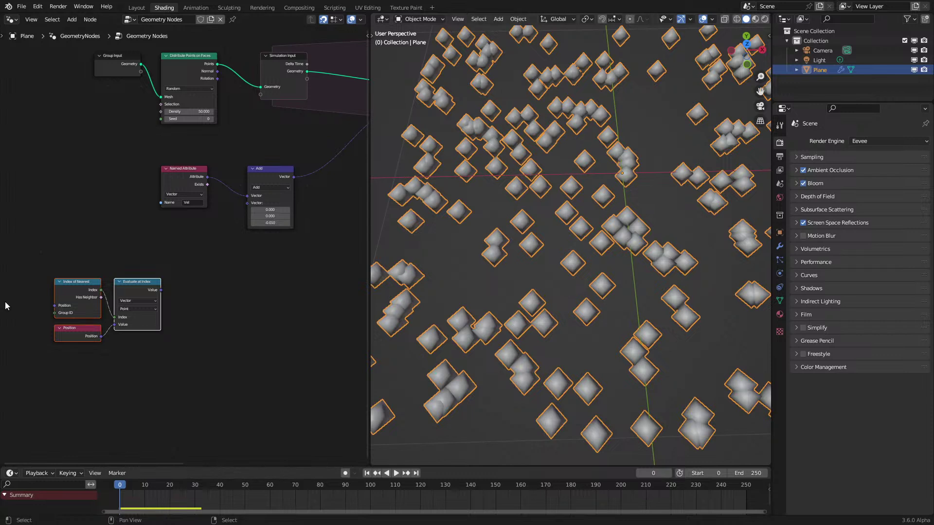
{"action": "scroll", "coordinate": [156, 262], "scroll_direction": "up", "scroll_amount": 2}
{"action": "key", "text": "shift+a"}
{"action": "type", "text": "sub"}
{"action": "key", "text": "Return"}
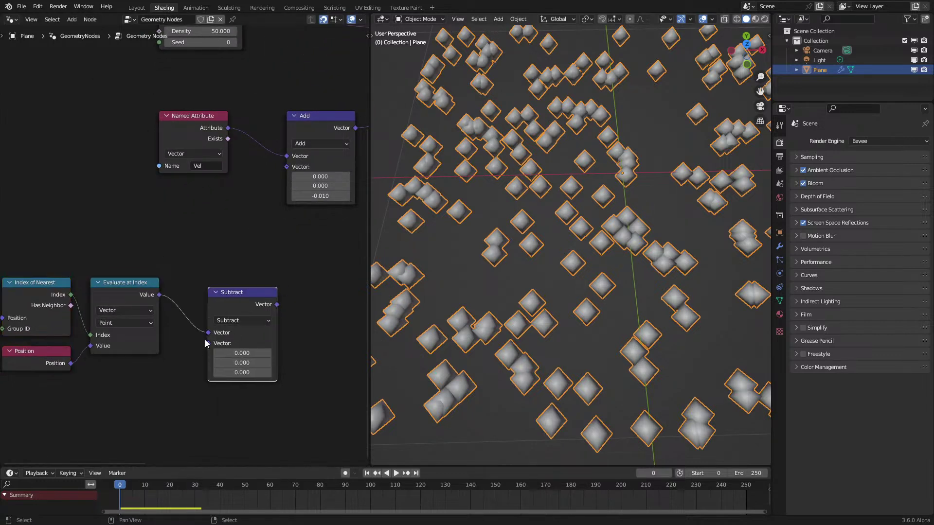
{"action": "key", "text": "shift+a"}
{"action": "type", "text": "po"}
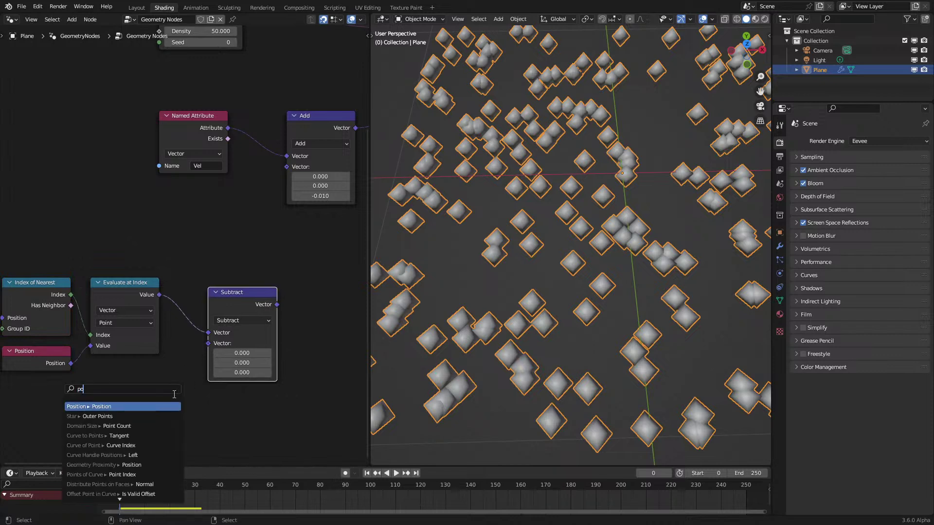
{"action": "key", "text": "Return"}
{"action": "left_click", "coordinate": [255, 371]}
Collapse the Subtract node and its Position node, and stack them right beside Evaluate at Index
{"action": "left_click", "coordinate": [216, 293]}
{"action": "key", "text": "g"}
{"action": "left_click", "coordinate": [187, 311]}
{"action": "left_click", "coordinate": [207, 351]}
{"action": "key", "text": "g"}
{"action": "left_click", "coordinate": [187, 331]}
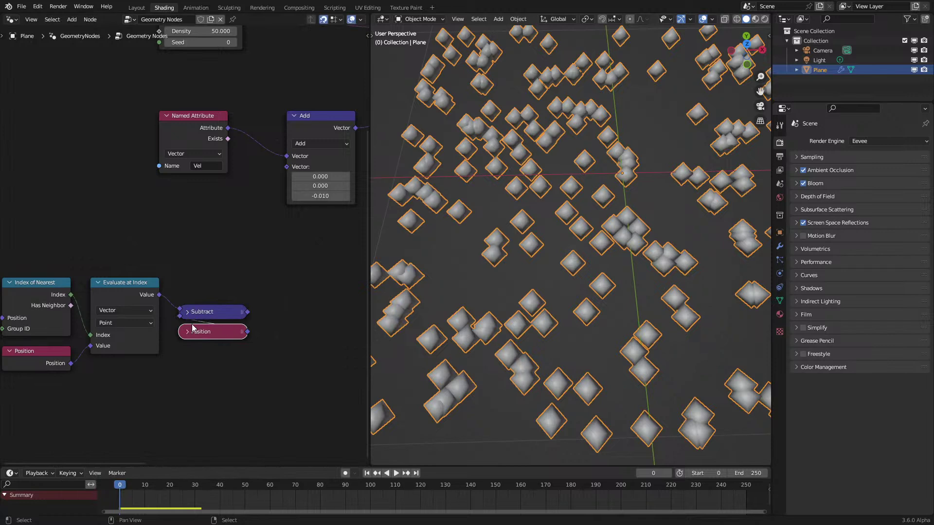
Switch the 3D viewport to top orthographic view close on a few points, and activate the Annotate tool
{"action": "scroll", "coordinate": [204, 292], "scroll_direction": "down", "scroll_amount": 1}
{"action": "scroll", "coordinate": [557, 285], "scroll_direction": "up", "scroll_amount": 4}
{"action": "scroll", "coordinate": [568, 292], "scroll_direction": "down", "scroll_amount": 3}
{"action": "key", "text": "KP_7"}
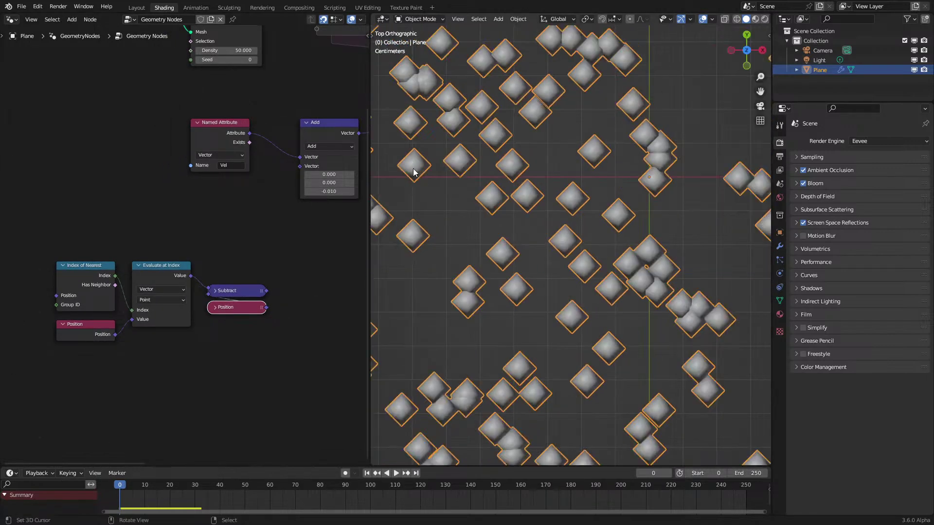
{"action": "key", "text": "t"}
{"action": "left_click", "coordinate": [391, 144]}
{"action": "key", "text": "n"}
{"action": "key", "text": "n"}
{"action": "middle_click_drag", "start_coordinate": [567, 313], "coordinate": [581, 226], "text": "shift"}
{"action": "scroll", "coordinate": [581, 226], "scroll_direction": "up", "scroll_amount": 3}
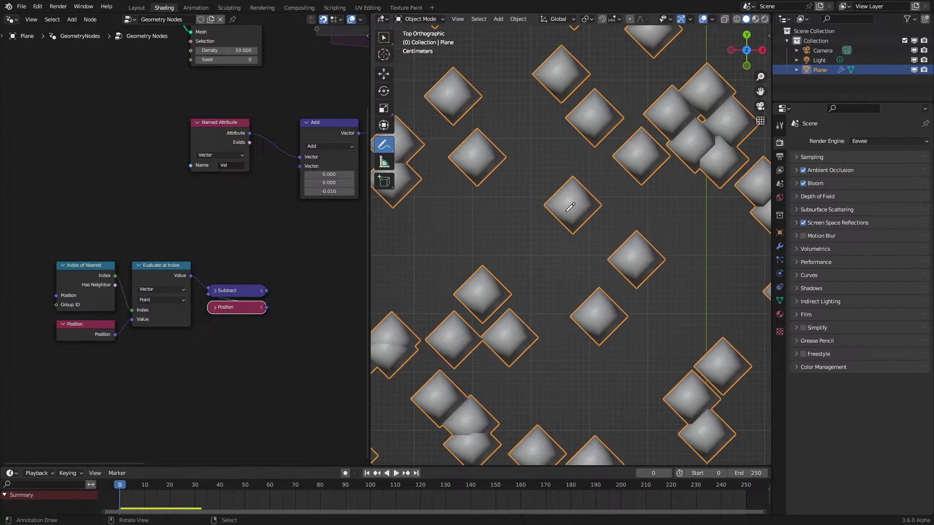
Draw annotation arrows from one point to its nearest neighbour and from that neighbour to the following point
{"action": "left_click_drag", "start_coordinate": [567, 212], "coordinate": [546, 240]}
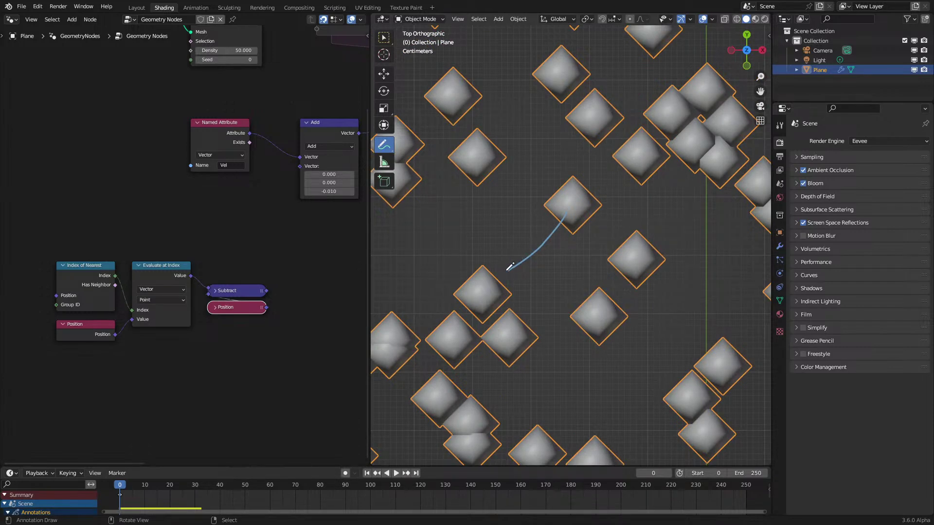
{"action": "key", "text": "ctrl+z"}
{"action": "left_click_drag", "start_coordinate": [582, 214], "coordinate": [612, 231]}
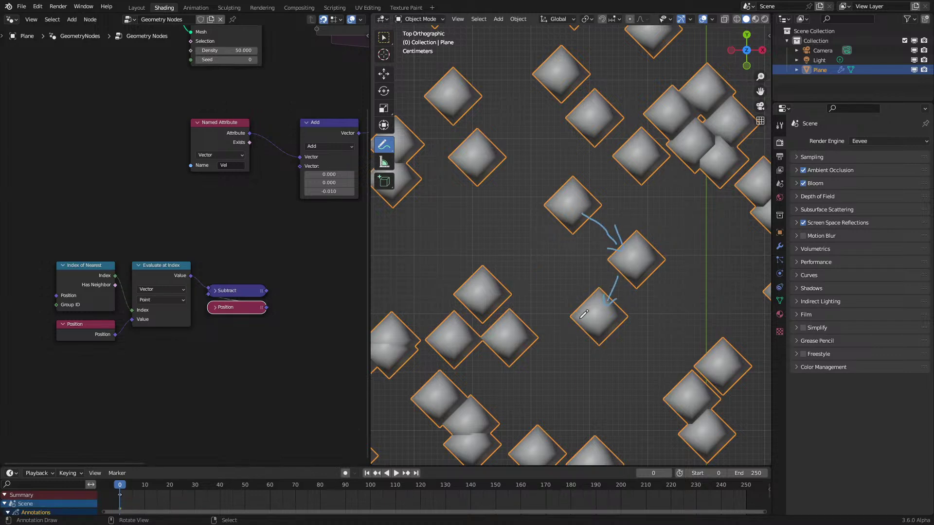
{"action": "scroll", "coordinate": [575, 292], "scroll_direction": "up", "scroll_amount": 2}
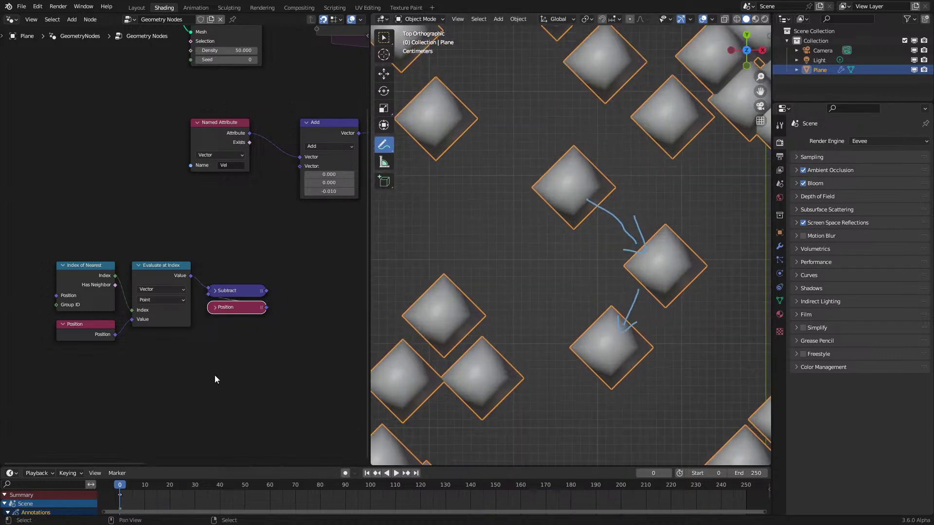
Remove the annotation data from the 3D viewport so the drawn arrows are gone
{"action": "left_click_drag", "start_coordinate": [58, 246], "coordinate": [238, 372]}
{"action": "key", "text": "n"}
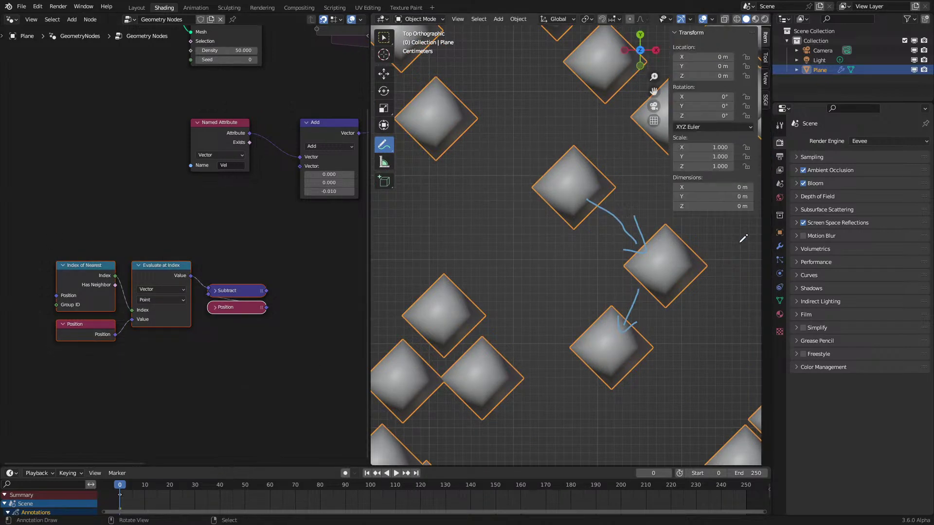
{"action": "left_click", "coordinate": [766, 99]}
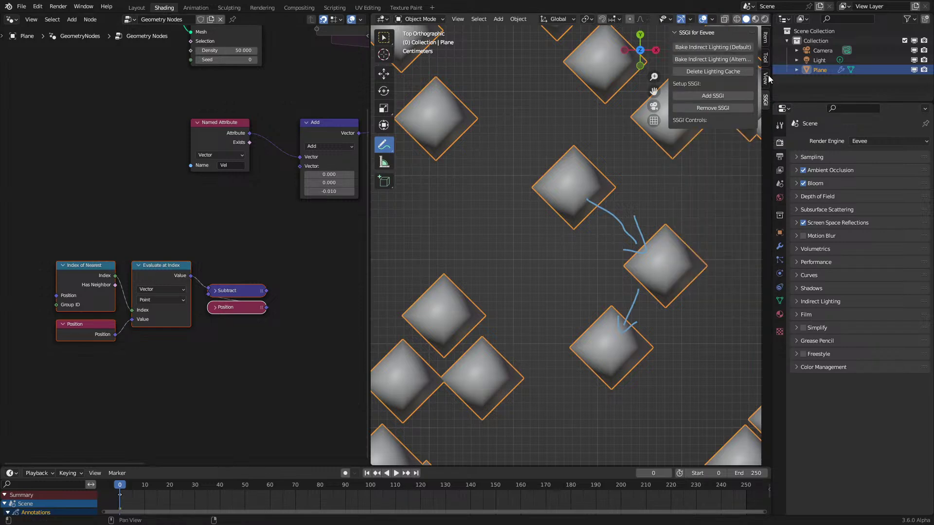
{"action": "left_click", "coordinate": [766, 78]}
{"action": "left_click", "coordinate": [693, 297]}
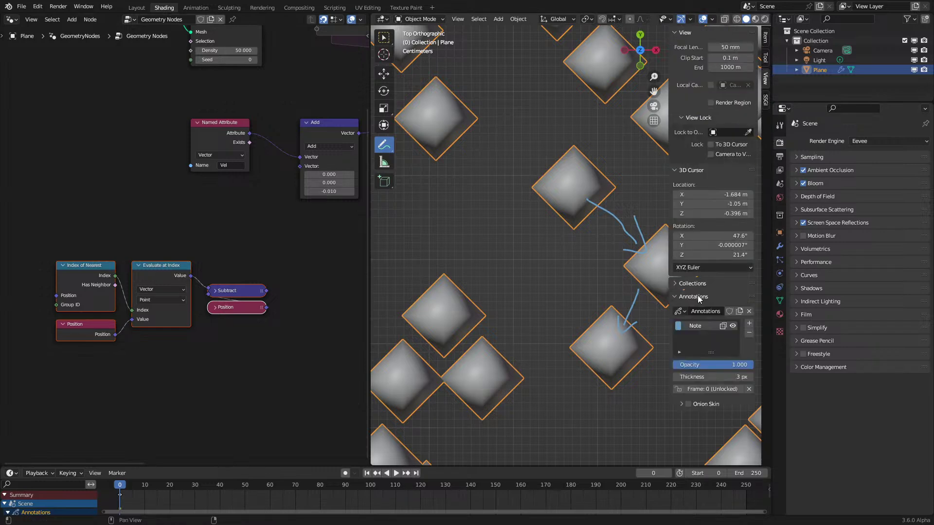
{"action": "left_click", "coordinate": [750, 311]}
{"action": "key", "text": "n"}
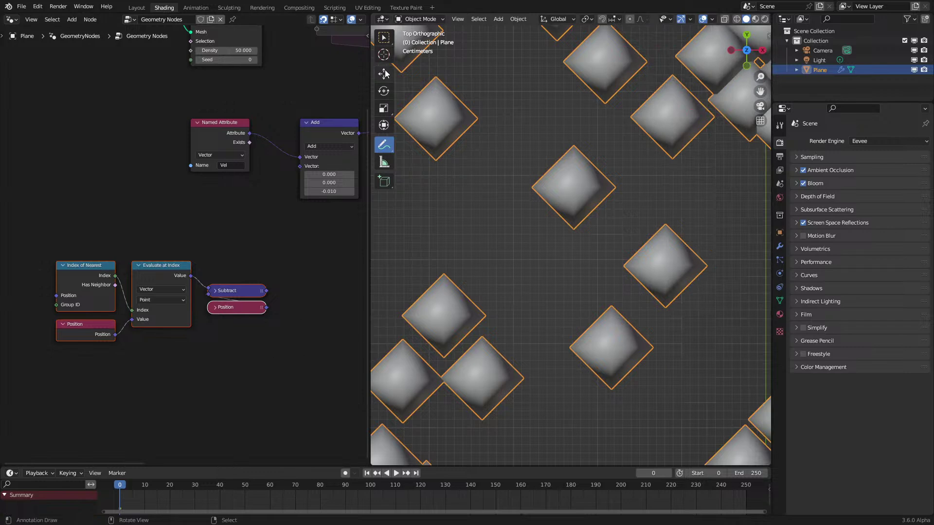
Enclose the Index of Nearest, Evaluate at Index, Subtract and both Position nodes in a frame, and move it farther from the Add node
{"action": "scroll", "coordinate": [158, 265], "scroll_direction": "down", "scroll_amount": 1}
{"action": "left_click_drag", "start_coordinate": [77, 235], "coordinate": [153, 351]}
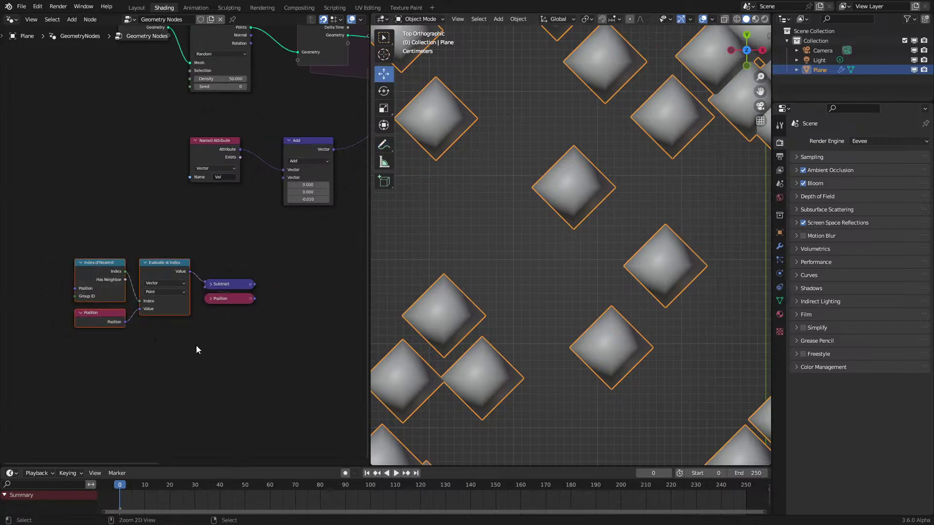
{"action": "key", "text": "ctrl+j"}
{"action": "scroll", "coordinate": [149, 325], "scroll_direction": "up", "scroll_amount": 4}
{"action": "left_click_drag", "start_coordinate": [210, 286], "coordinate": [241, 332]}
{"action": "key", "text": "g"}
{"action": "left_click_drag", "start_coordinate": [250, 263], "coordinate": [149, 264]}
{"action": "scroll", "coordinate": [149, 264], "scroll_direction": "down", "scroll_amount": 1}
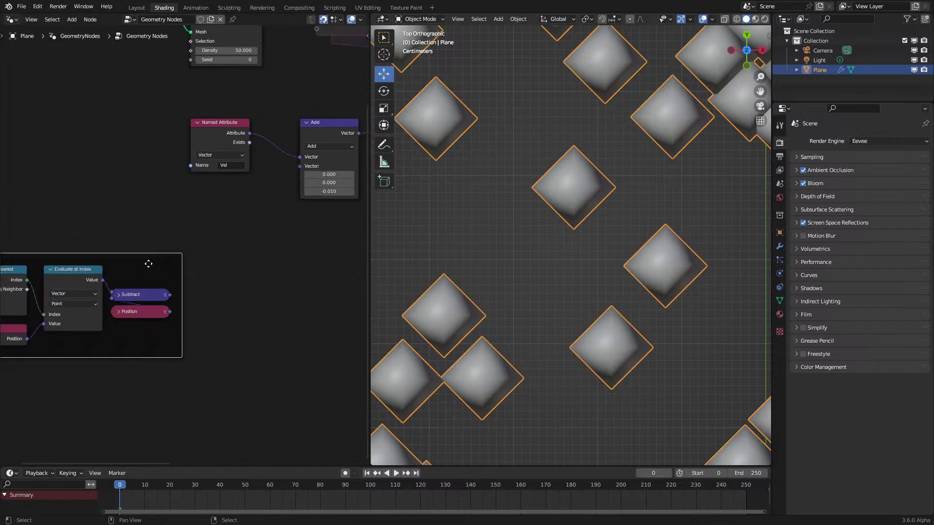
Connect the Subtract node's vector output to the second vector input of the Add node after the Vel attribute
{"action": "scroll", "coordinate": [587, 268], "scroll_direction": "down", "scroll_amount": 4}
{"action": "middle_click_drag", "start_coordinate": [212, 268], "coordinate": [188, 300]}
{"action": "scroll", "coordinate": [188, 299], "scroll_direction": "up", "scroll_amount": 1}
{"action": "left_click_drag", "start_coordinate": [145, 328], "coordinate": [285, 189]}
{"action": "scroll", "coordinate": [546, 282], "scroll_direction": "down", "scroll_amount": 7}
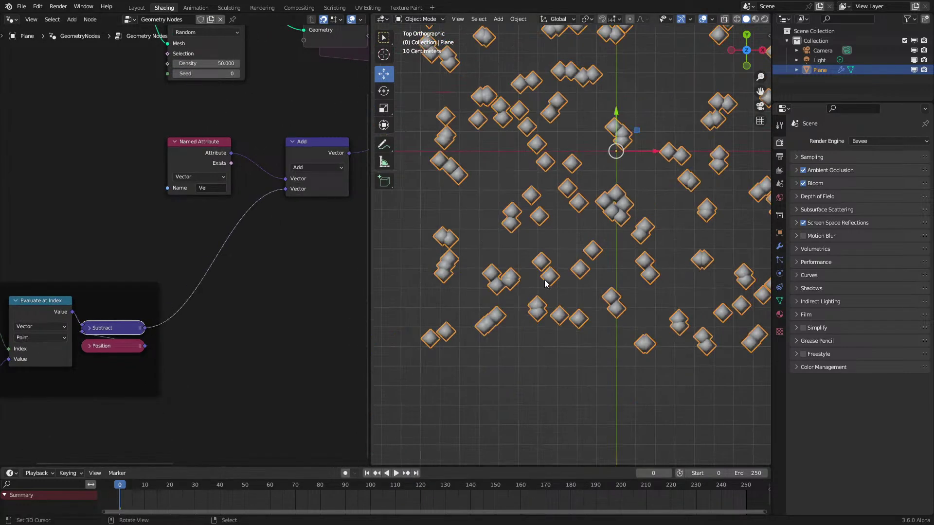
Play the simulation from a tilted view to examine the points' motion, and replay its opening frames from the start
{"action": "key", "text": "space"}
{"action": "scroll", "coordinate": [548, 282], "scroll_direction": "down", "scroll_amount": 1}
{"action": "middle_click_drag", "start_coordinate": [548, 282], "coordinate": [543, 206]}
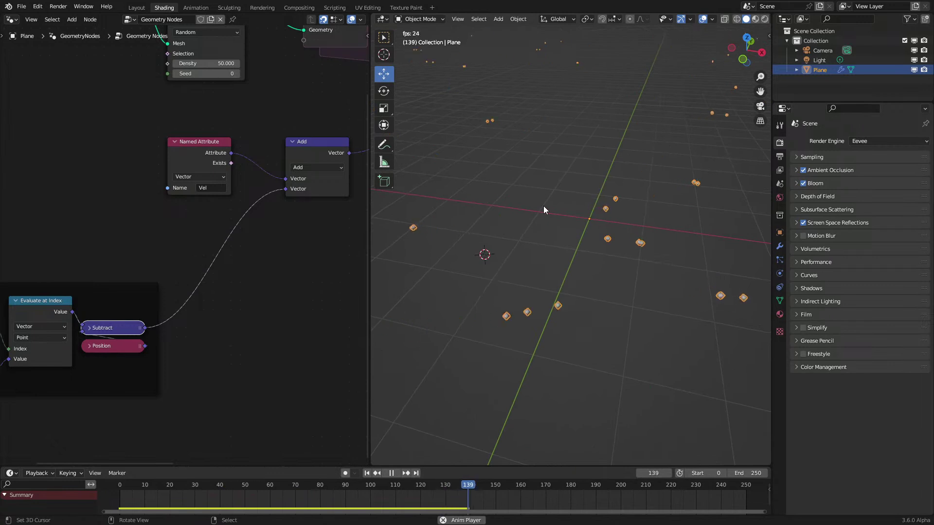
{"action": "key", "text": "space"}
{"action": "left_click", "coordinate": [115, 506]}
{"action": "key", "text": "space"}
{"action": "key", "text": "space"}
Move the Named Attribute node away from the Add node to make room on the link between them
{"action": "middle_click_drag", "start_coordinate": [194, 153], "coordinate": [222, 195]}
{"action": "left_click_drag", "start_coordinate": [220, 194], "coordinate": [116, 196]}
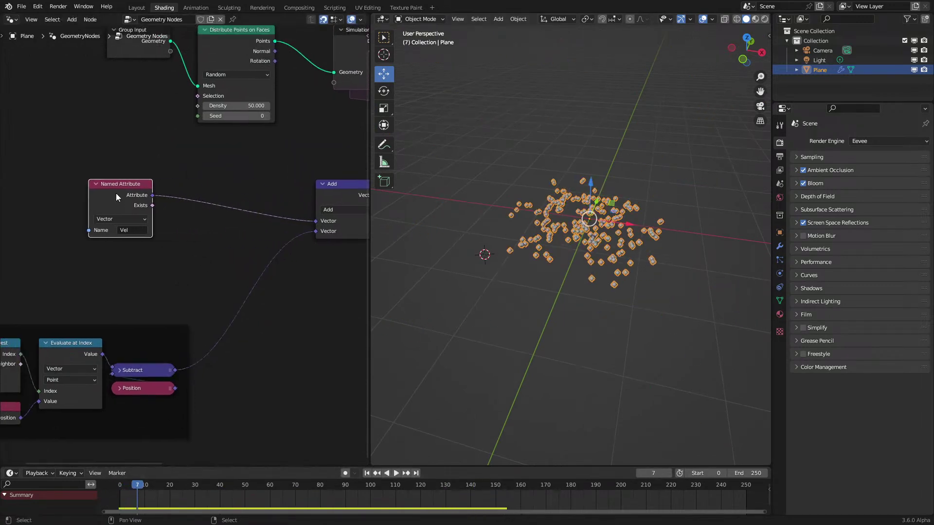
{"action": "key", "text": "shift+a"}
{"action": "left_click", "coordinate": [200, 177]}
{"action": "type", "text": "sc"}
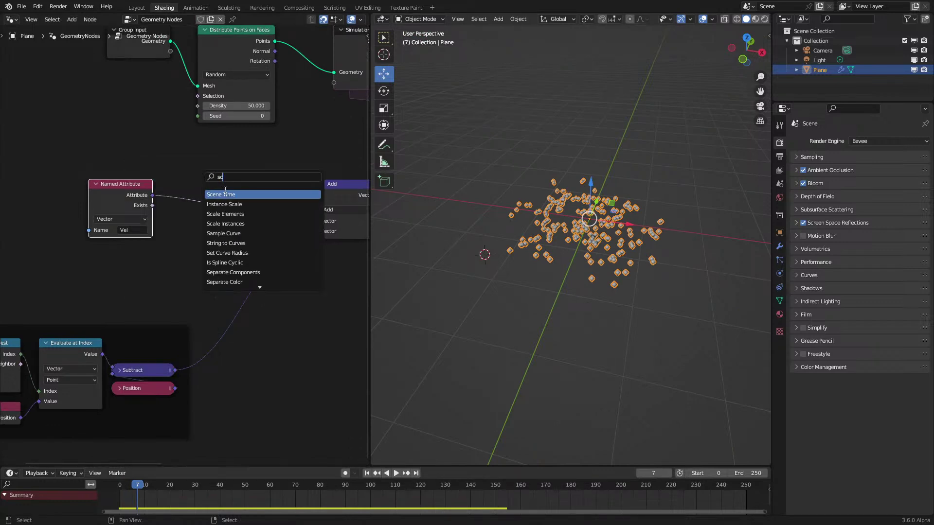
{"action": "key", "text": "Escape"}
{"action": "key", "text": "shift+a"}
{"action": "type", "text": "sc"}
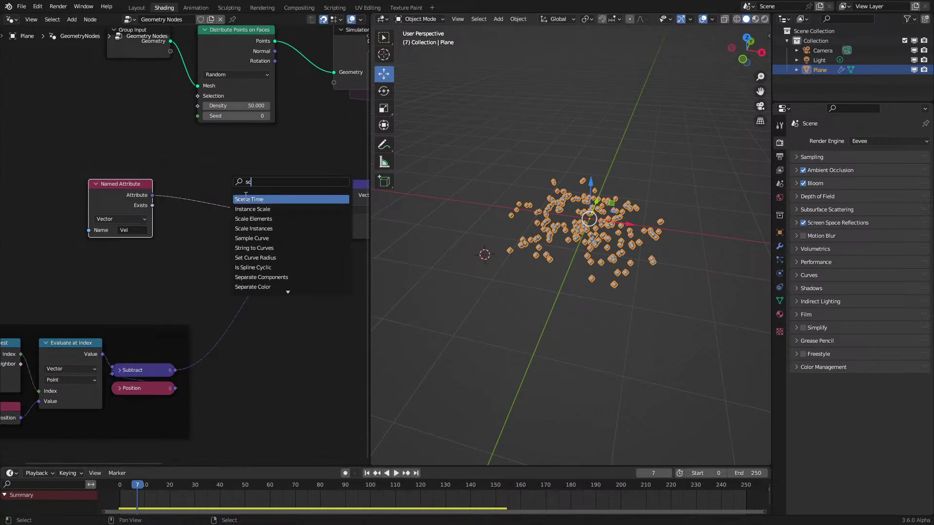
{"action": "key", "text": "Escape"}
Insert a Vector Math node set to Scale between the Vel Named Attribute and Add nodes, with a scale of 0.95
{"action": "key", "text": "q"}
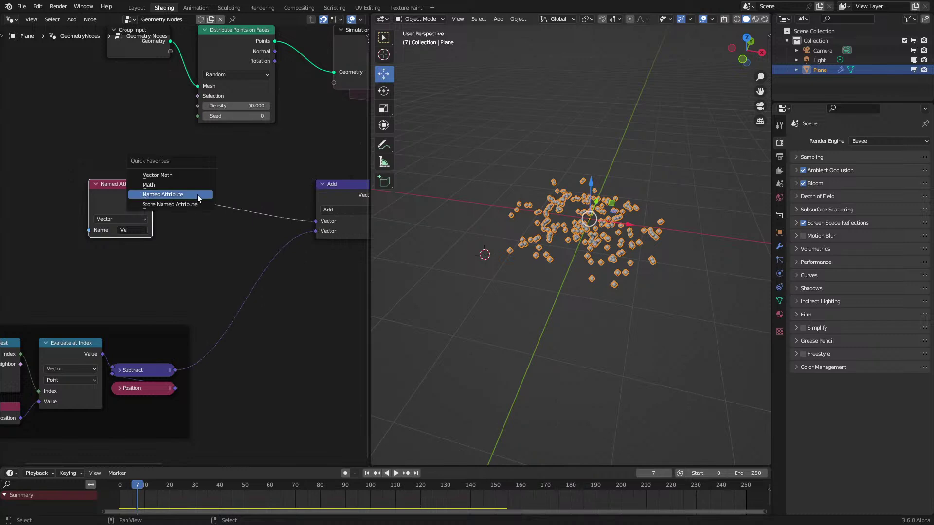
{"action": "left_click", "coordinate": [182, 175]}
{"action": "left_click", "coordinate": [205, 200]}
{"action": "left_click", "coordinate": [205, 200]}
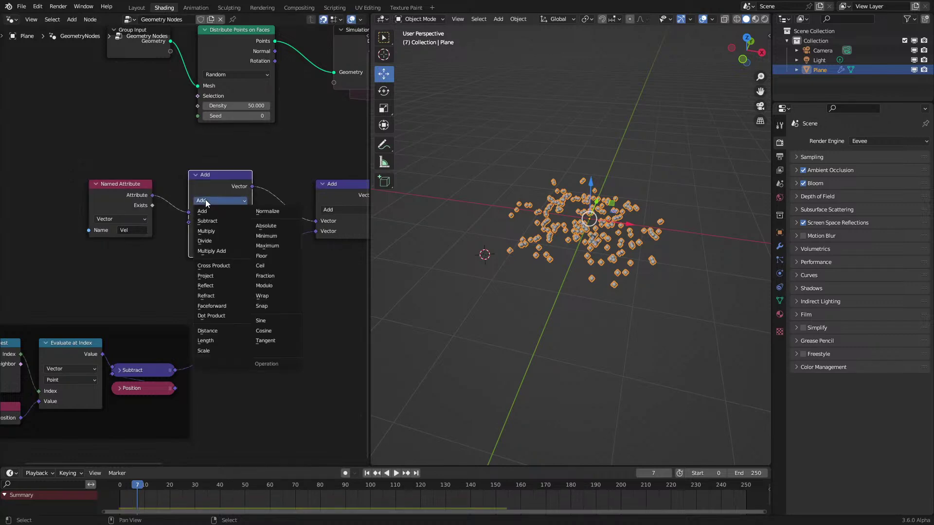
{"action": "left_click", "coordinate": [205, 357]}
{"action": "left_click", "coordinate": [218, 222]}
{"action": "type", "text": ".95"}
{"action": "key", "text": "Return"}
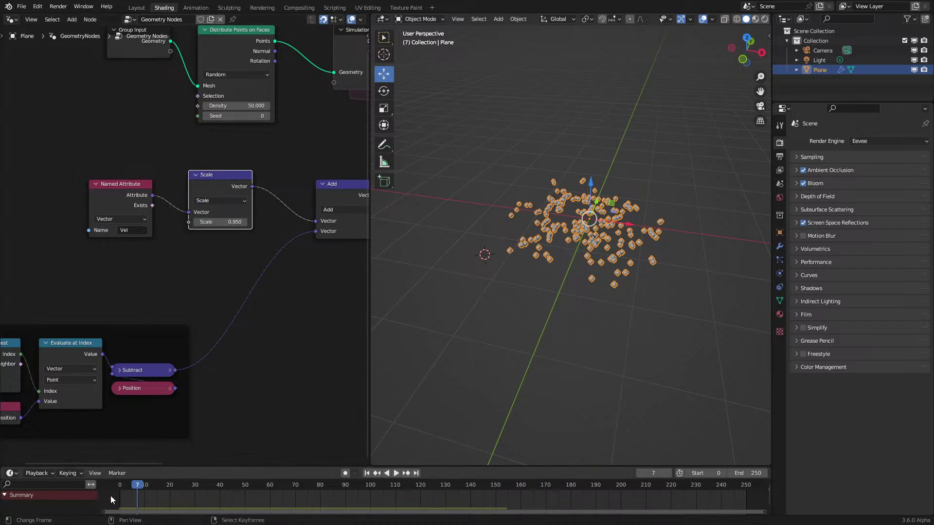
Replay the simulation from the start, pausing to examine how the points move around their neighbours
{"action": "key", "text": "shift+Left"}
{"action": "key", "text": "space"}
{"action": "key", "text": "space"}
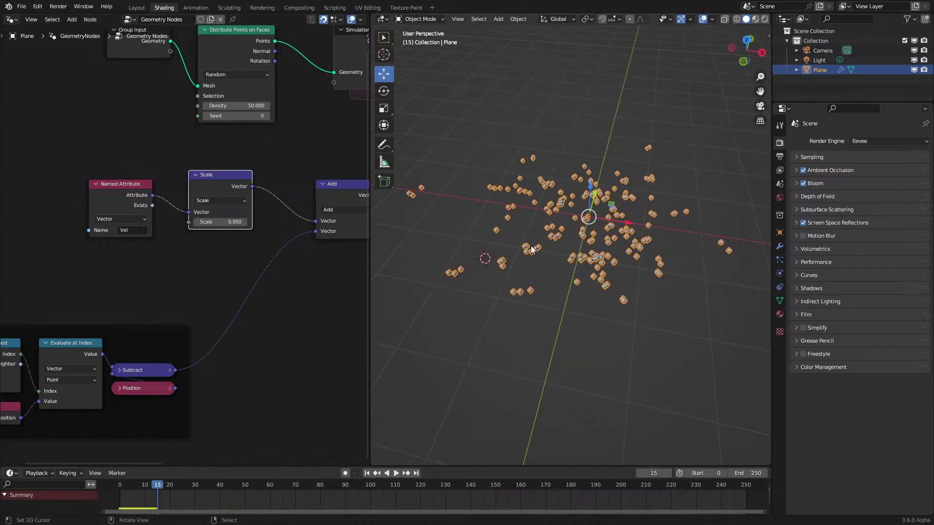
{"action": "scroll", "coordinate": [533, 249], "scroll_direction": "up", "scroll_amount": 3}
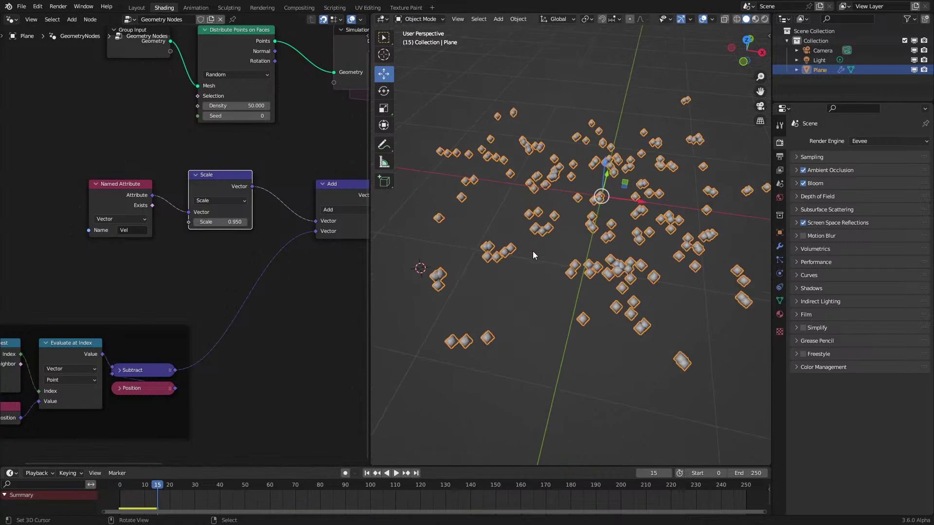
{"action": "middle_click_drag", "start_coordinate": [533, 249], "coordinate": [536, 273]}
{"action": "scroll", "coordinate": [526, 256], "scroll_direction": "down", "scroll_amount": 2}
{"action": "key", "text": "space"}
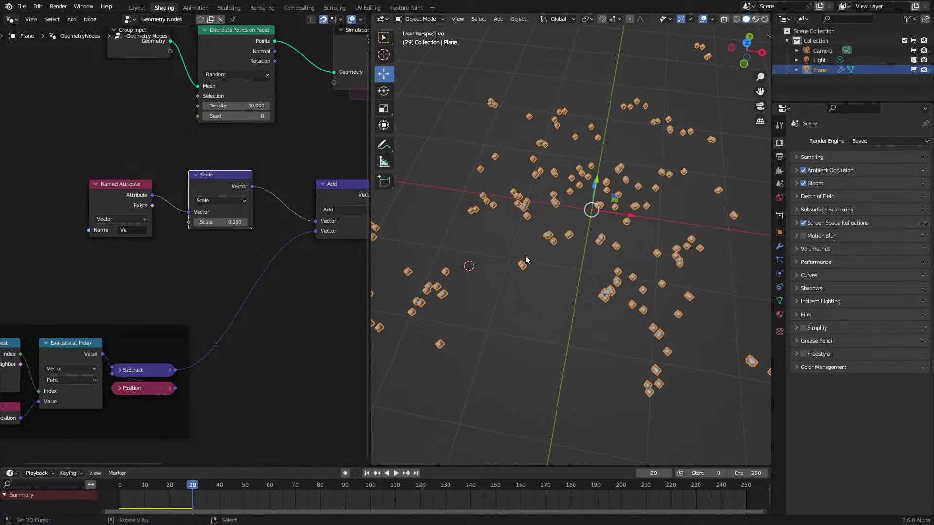
{"action": "scroll", "coordinate": [525, 256], "scroll_direction": "down", "scroll_amount": 4}
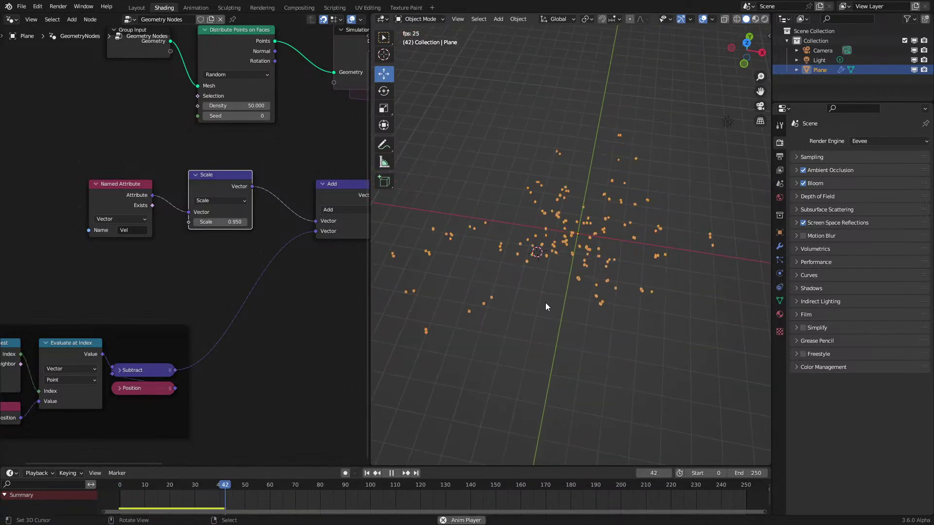
{"action": "key", "text": "space"}
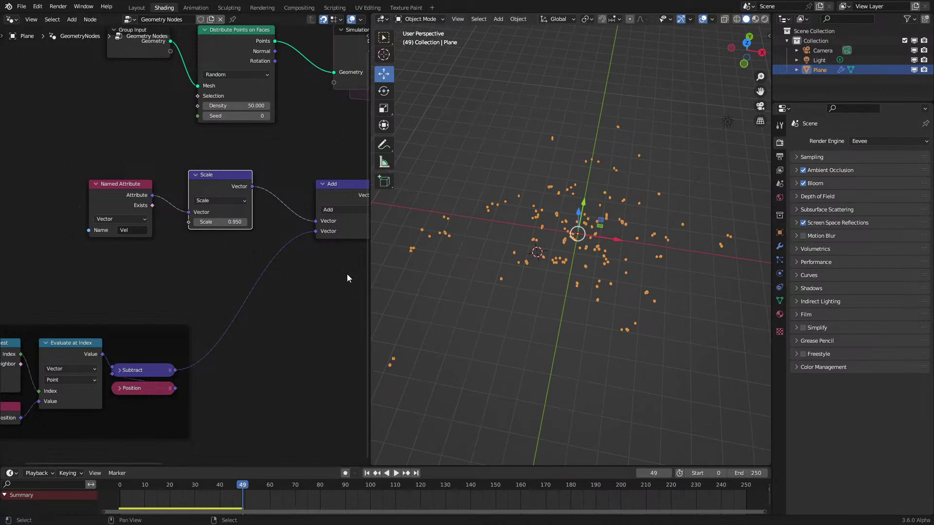
{"action": "scroll", "coordinate": [569, 280], "scroll_direction": "up", "scroll_amount": 2}
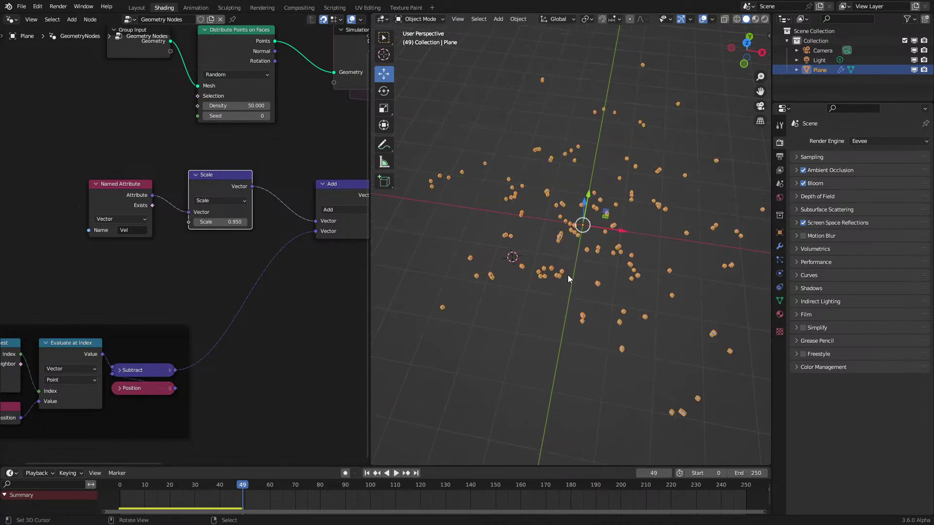
Add a Length vector math node fed by Subtract, collapse it and place it beside the frame
{"action": "scroll", "coordinate": [203, 337], "scroll_direction": "up", "scroll_amount": 3}
{"action": "left_click_drag", "start_coordinate": [140, 318], "coordinate": [206, 338]}
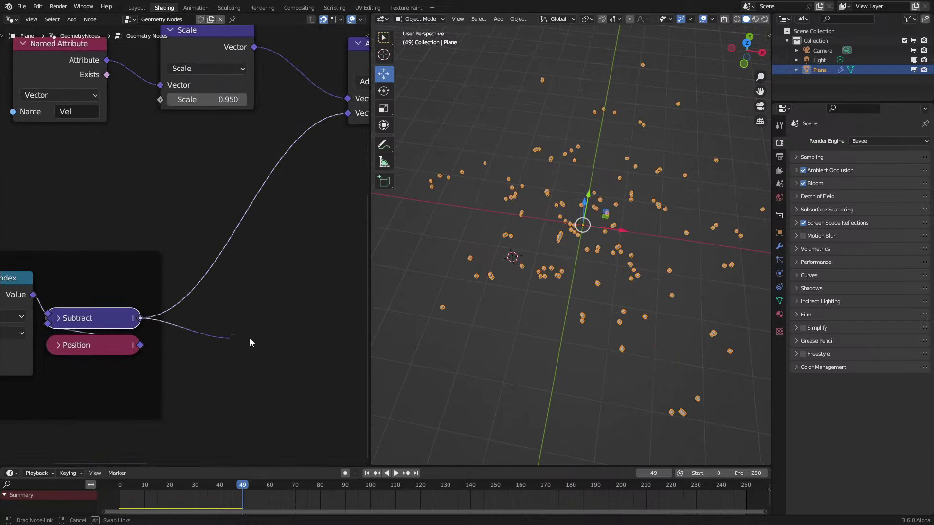
{"action": "left_click_drag", "start_coordinate": [271, 336], "coordinate": [268, 332]}
{"action": "type", "text": "sc"}
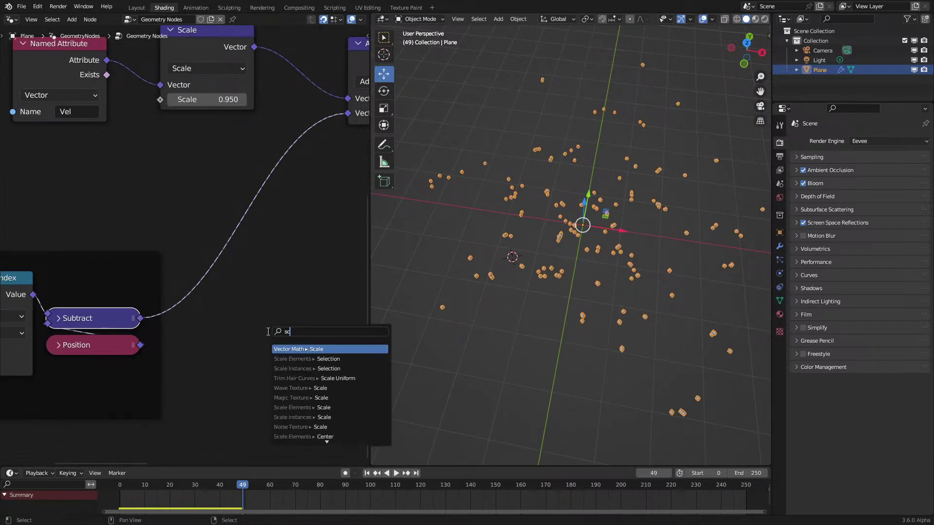
{"action": "type", "text": "leng"}
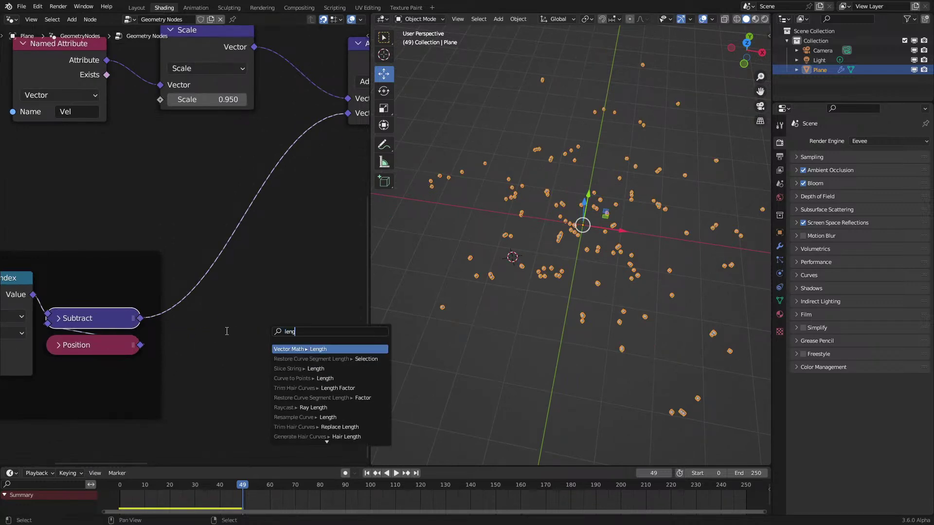
{"action": "key", "text": "Return"}
{"action": "scroll", "coordinate": [430, 292], "scroll_direction": "up", "scroll_amount": 4}
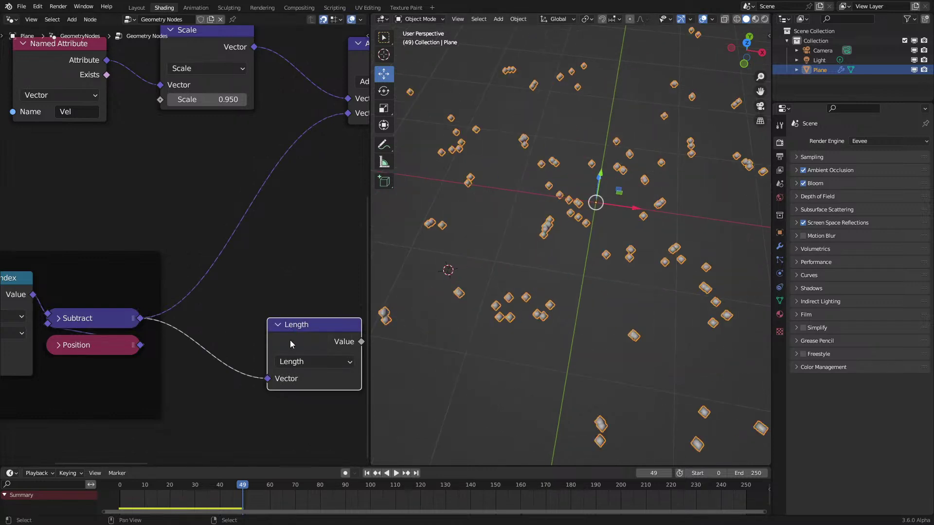
{"action": "key", "text": "h"}
{"action": "left_click_drag", "start_coordinate": [283, 323], "coordinate": [202, 363]}
{"action": "middle_click_drag", "start_coordinate": [263, 354], "coordinate": [212, 322]}
Add a Map Range node that takes the Length node's output as its value
{"action": "left_click", "coordinate": [231, 333]}
{"action": "left_click_drag", "start_coordinate": [232, 335], "coordinate": [263, 334]}
{"action": "type", "text": "map r"}
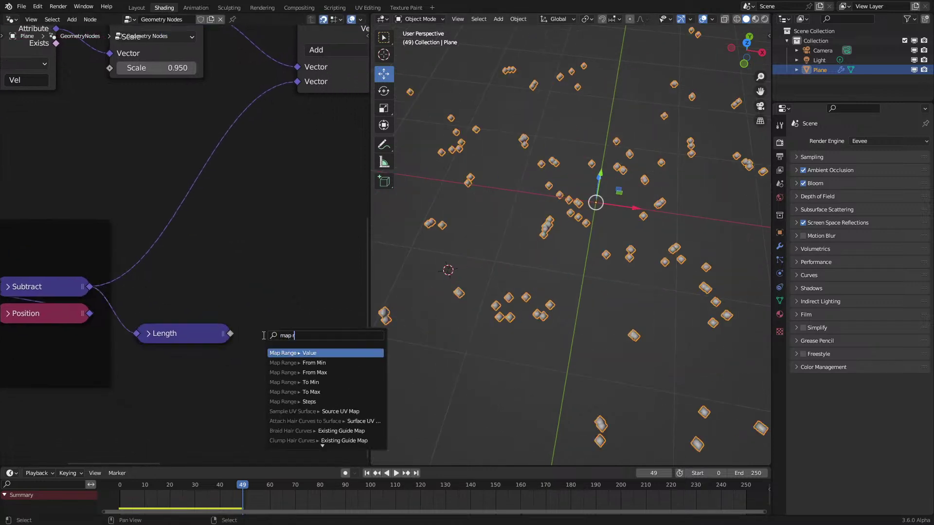
{"action": "key", "text": "Return"}
{"action": "left_click", "coordinate": [263, 335]}
Add a Scale node fed by Subtract, drive its scale with the Map Range result, and connect its output to Add's second vector
{"action": "left_click", "coordinate": [73, 294]}
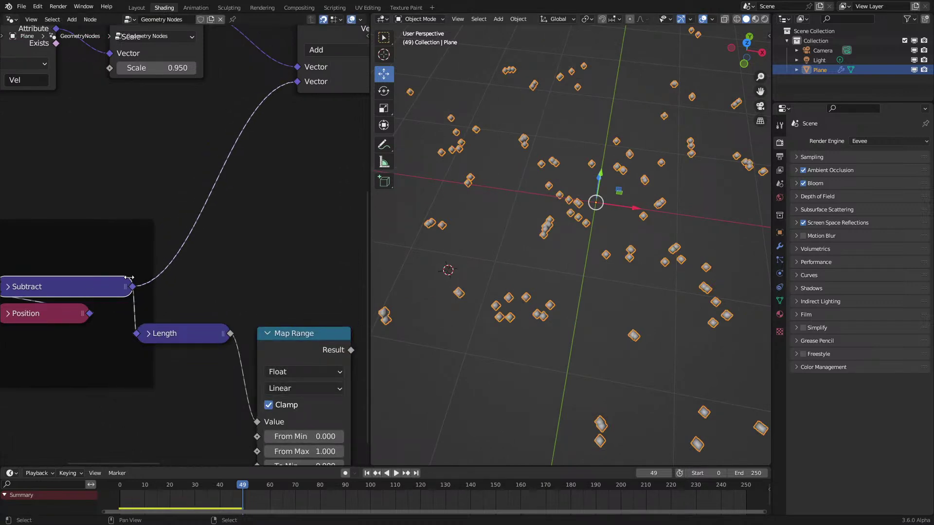
{"action": "left_click_drag", "start_coordinate": [90, 286], "coordinate": [272, 191]}
{"action": "type", "text": "sca"}
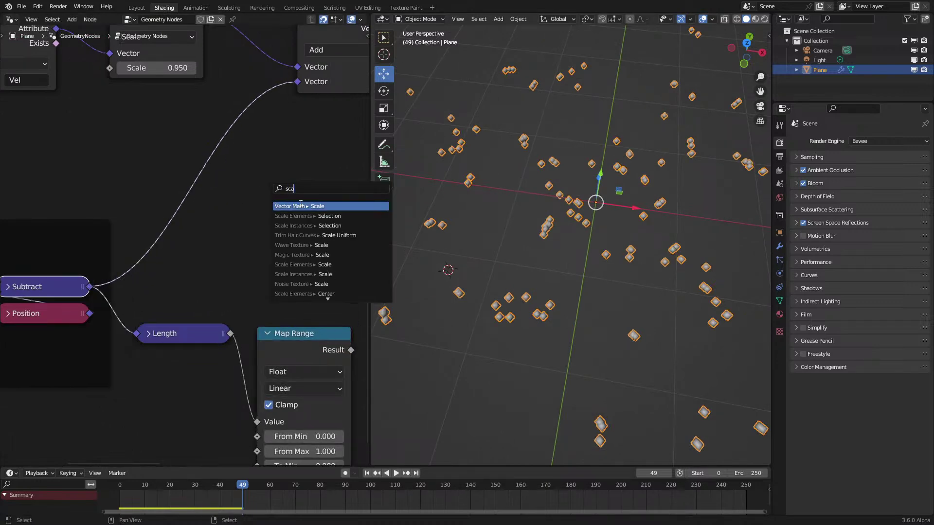
{"action": "key", "text": "Return"}
{"action": "left_click", "coordinate": [301, 205]}
{"action": "left_click_drag", "start_coordinate": [350, 350], "coordinate": [257, 242]}
{"action": "left_click_drag", "start_coordinate": [350, 190], "coordinate": [297, 81]}
Return the timeline to the start and set the Map Range node's To Min to 1 and To Max to 0
{"action": "middle_click_drag", "start_coordinate": [280, 341], "coordinate": [270, 250]}
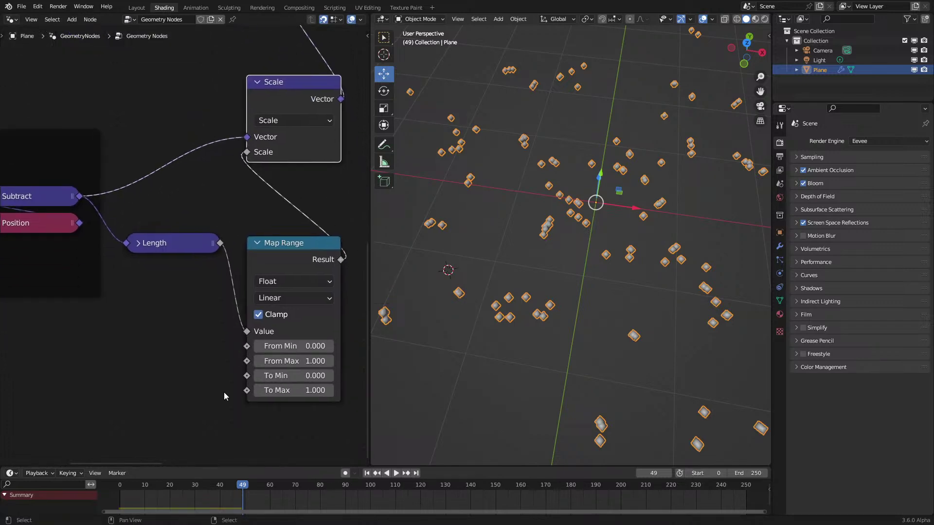
{"action": "left_click", "coordinate": [113, 499]}
{"action": "left_click", "coordinate": [287, 376]}
{"action": "type", "text": "1"}
{"action": "key", "text": "Return"}
{"action": "left_click", "coordinate": [286, 388]}
{"action": "type", "text": "0"}
{"action": "key", "text": "Return"}
Play the simulation while orbiting around the points to check the distance-based force
{"action": "key", "text": "space"}
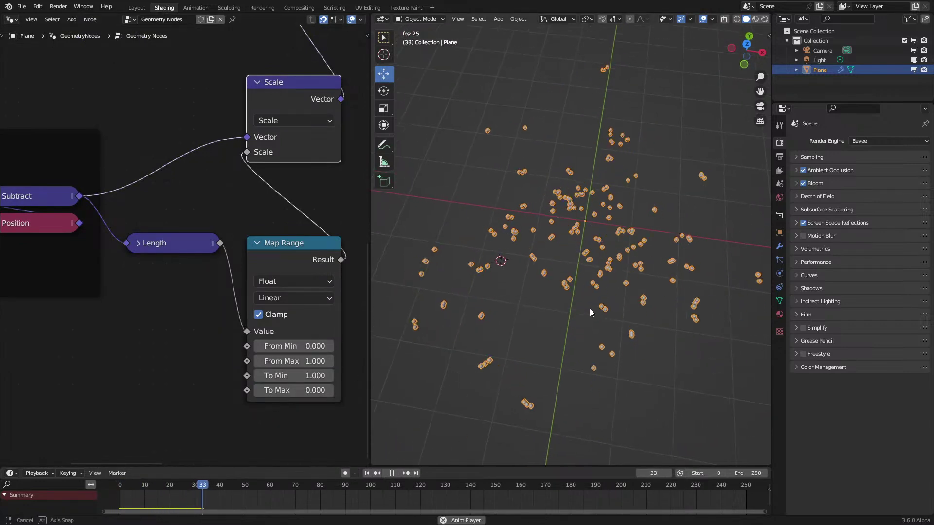
{"action": "middle_click_drag", "start_coordinate": [590, 314], "coordinate": [597, 293]}
{"action": "key", "text": "space"}
Set the Map Range node's To Min to 0.1 and replay the simulation from the start
{"action": "left_click", "coordinate": [293, 375]}
{"action": "key", "text": "Return"}
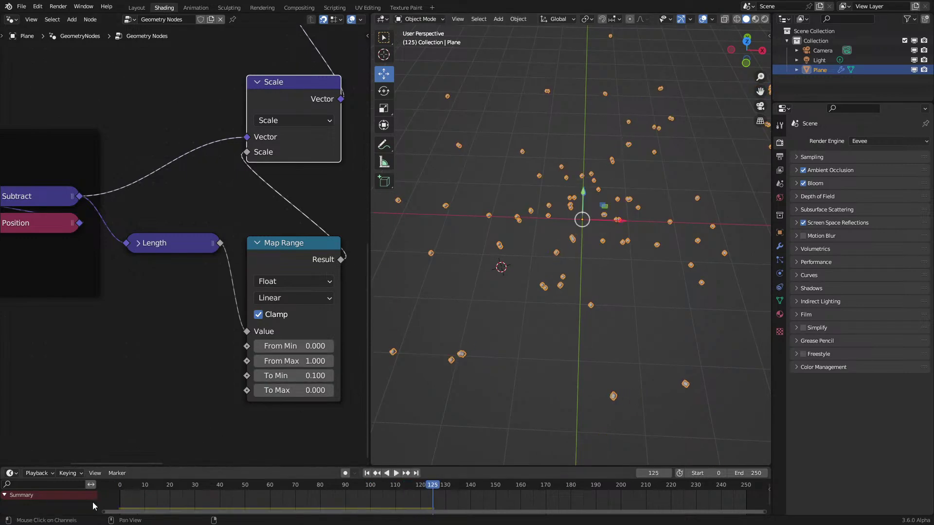
{"action": "key", "text": "shift+Left"}
{"action": "key", "text": "space"}
{"action": "middle_click_drag", "start_coordinate": [608, 265], "coordinate": [603, 297]}
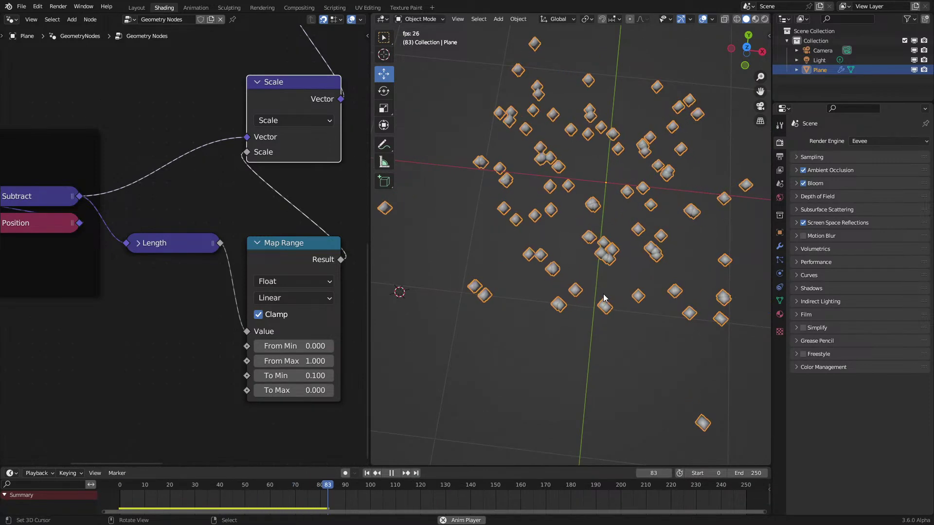
Change the Map Range node's To Min to -0.1 and watch the points during playback before stopping it
{"action": "key", "text": "minus"}
{"action": "scroll", "coordinate": [620, 290], "scroll_direction": "down", "scroll_amount": 5}
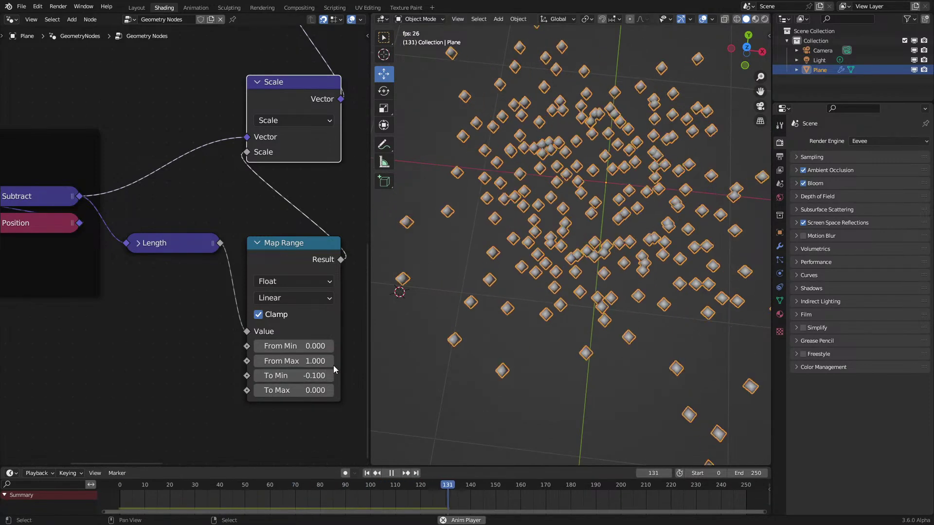
{"action": "mouse_move", "coordinate": [621, 290]}
{"action": "middle_mouse_down"}
{"action": "mouse_move", "coordinate": [645, 262]}
{"action": "mouse_move", "coordinate": [628, 298]}
{"action": "middle_mouse_up"}
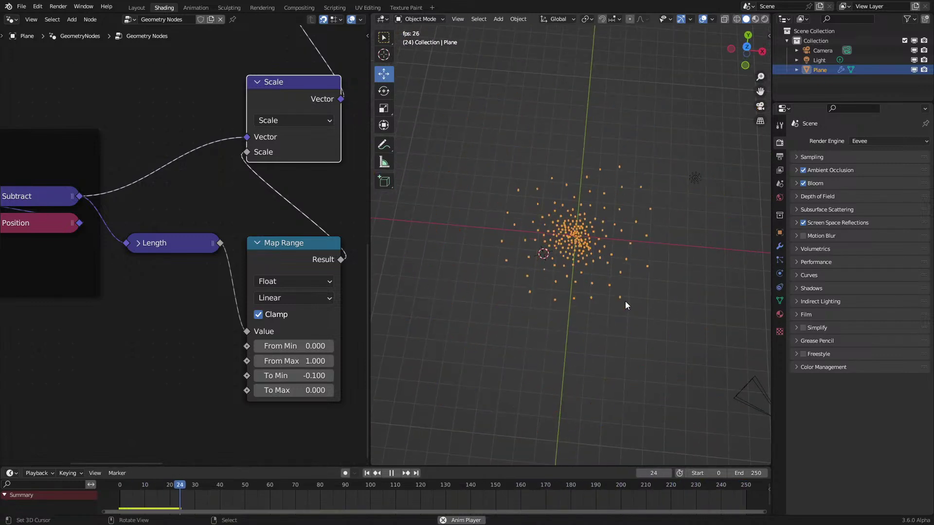
{"action": "key", "text": "space"}
Collapse the new Scale node and stack it directly above Map Range, with the Length node directly beneath
{"action": "scroll", "coordinate": [288, 279], "scroll_direction": "down", "scroll_amount": 5}
{"action": "middle_click_drag", "start_coordinate": [286, 237], "coordinate": [278, 295]}
{"action": "scroll", "coordinate": [268, 265], "scroll_direction": "up", "scroll_amount": 3}
{"action": "left_click", "coordinate": [258, 203]}
{"action": "key", "text": "g"}
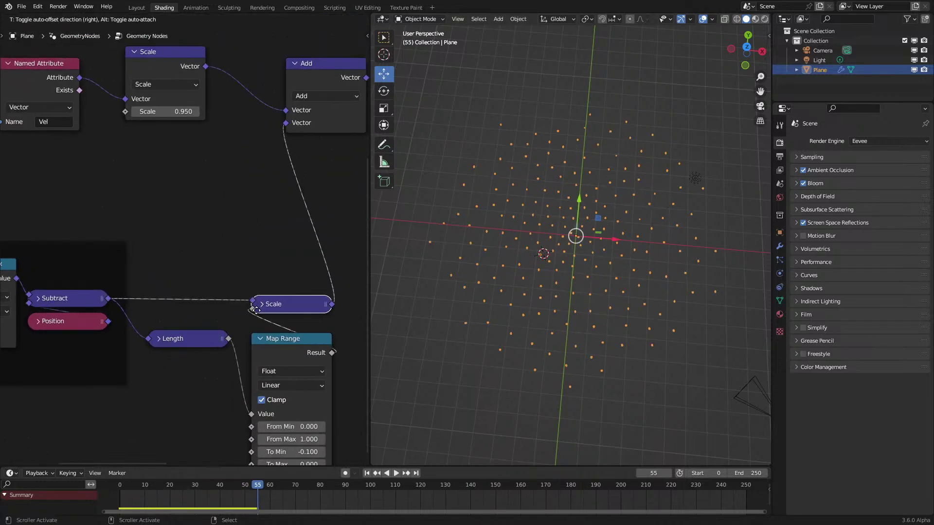
{"action": "left_click", "coordinate": [254, 307]}
{"action": "middle_click_drag", "start_coordinate": [201, 347], "coordinate": [190, 258]}
{"action": "left_click", "coordinate": [167, 252]}
{"action": "key", "text": "g"}
{"action": "left_click_drag", "start_coordinate": [235, 420], "coordinate": [281, 408]}
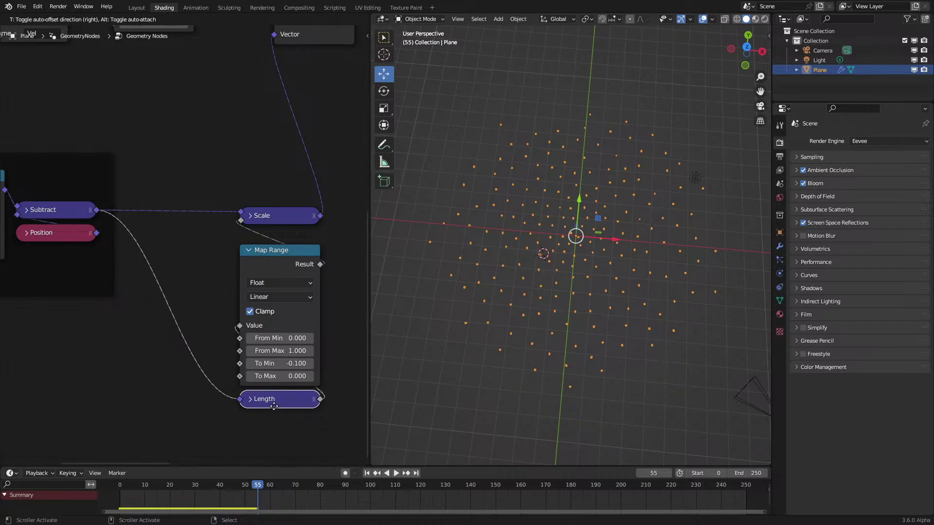
Add a reroute on Subtract's links to Scale and Length, and frame it together with the Scale, Map Range and Length nodes
{"action": "right_click_drag", "start_coordinate": [162, 178], "coordinate": [141, 329], "text": "shift"}
{"action": "key", "text": "g"}
{"action": "left_click", "coordinate": [184, 303]}
{"action": "left_click_drag", "start_coordinate": [180, 184], "coordinate": [306, 447]}
{"action": "key", "text": "ctrl+j"}
{"action": "key", "text": "g"}
{"action": "left_click", "coordinate": [269, 384]}
Set the Map Range node's From Max to 0.25 and replay the simulation from the start
{"action": "double_click", "coordinate": [273, 302]}
{"action": "type", "text": ".25"}
{"action": "key", "text": "Return"}
{"action": "key", "text": "shift+Left"}
{"action": "key", "text": "space"}
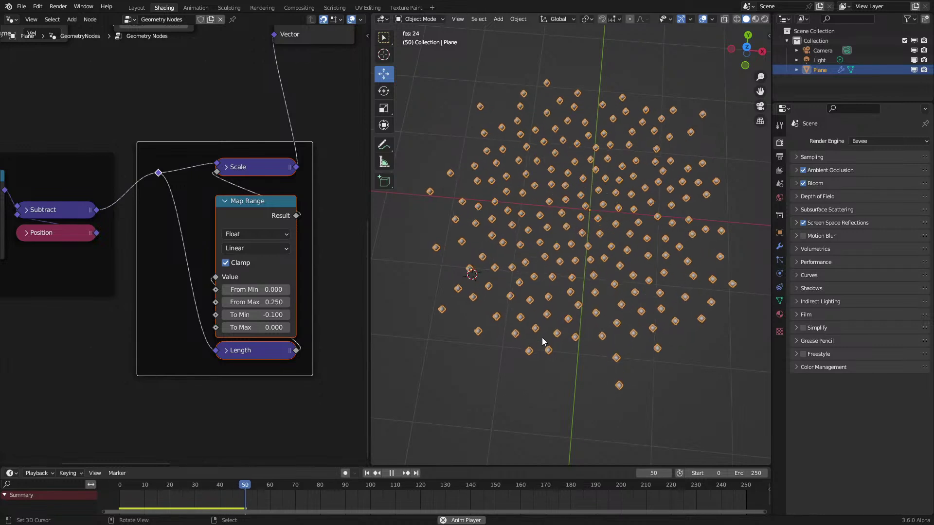
Widen the node editor and restart the playback to examine the spreading points from different angles
{"action": "middle_click_drag", "start_coordinate": [543, 338], "coordinate": [562, 327]}
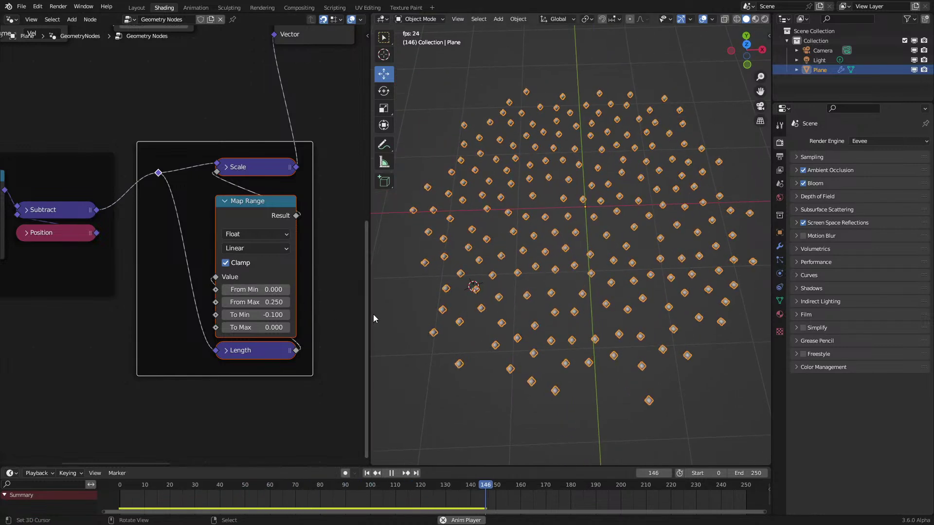
{"action": "left_click_drag", "start_coordinate": [369, 314], "coordinate": [415, 317]}
{"action": "middle_click_drag", "start_coordinate": [430, 318], "coordinate": [434, 311]}
{"action": "left_click", "coordinate": [106, 503]}
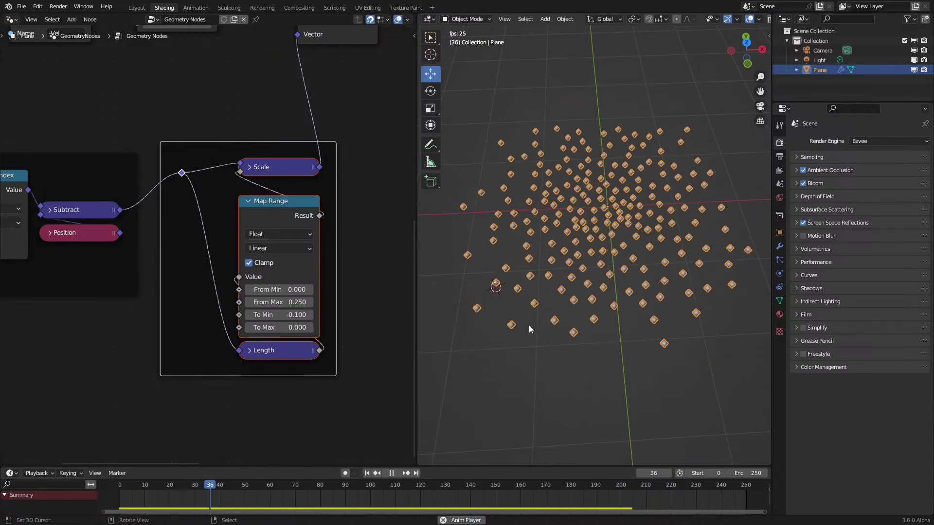
{"action": "middle_click_drag", "start_coordinate": [529, 325], "coordinate": [537, 317]}
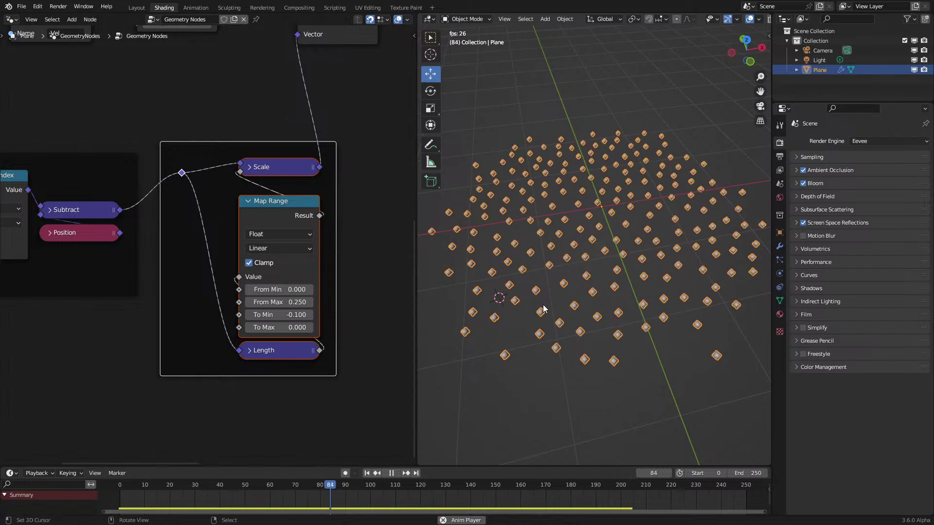
Stop the playback and label the frame around the Index of Nearest and Evaluate at Index nodes "Position of Neighbor"
{"action": "key", "text": "space"}
{"action": "scroll", "coordinate": [214, 246], "scroll_direction": "down", "scroll_amount": 3}
{"action": "middle_click_drag", "start_coordinate": [215, 243], "coordinate": [283, 316]}
{"action": "scroll", "coordinate": [214, 261], "scroll_direction": "up", "scroll_amount": 2}
{"action": "left_click", "coordinate": [181, 273]}
{"action": "middle_click_drag", "start_coordinate": [182, 273], "coordinate": [225, 249]}
{"action": "key", "text": "F2"}
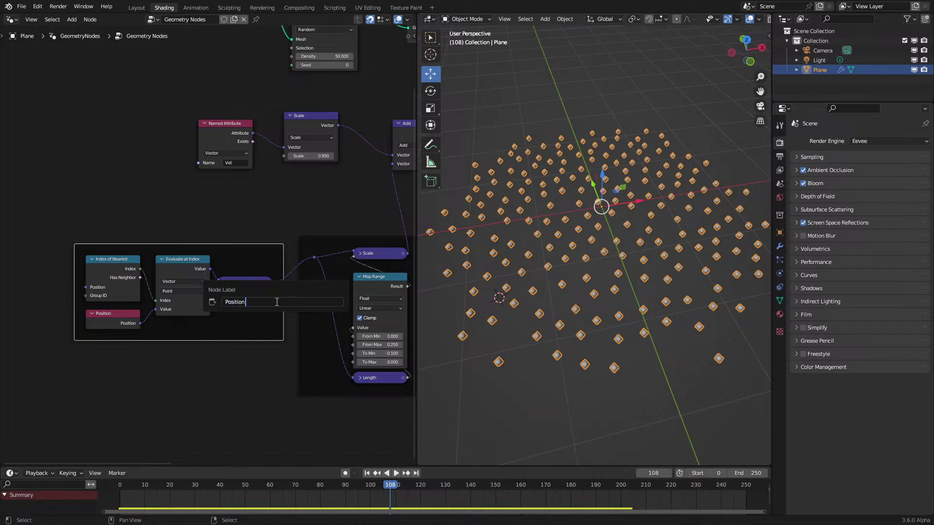
{"action": "type", "text": "Position of Neighbor"}
{"action": "key", "text": "Return"}
Move the Index of Nearest, Evaluate at Index and lower Position nodes further away from the collapsed Subtract and Position nodes
{"action": "scroll", "coordinate": [257, 243], "scroll_direction": "up", "scroll_amount": 2}
{"action": "left_click", "coordinate": [241, 179]}
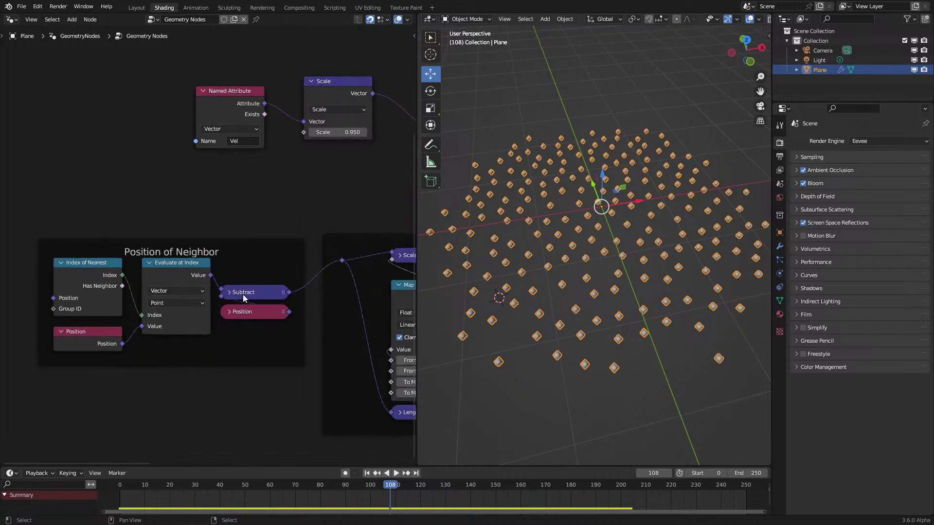
{"action": "left_click", "coordinate": [168, 279]}
{"action": "left_click", "coordinate": [111, 340], "text": "shift"}
{"action": "left_click", "coordinate": [105, 301], "text": "shift"}
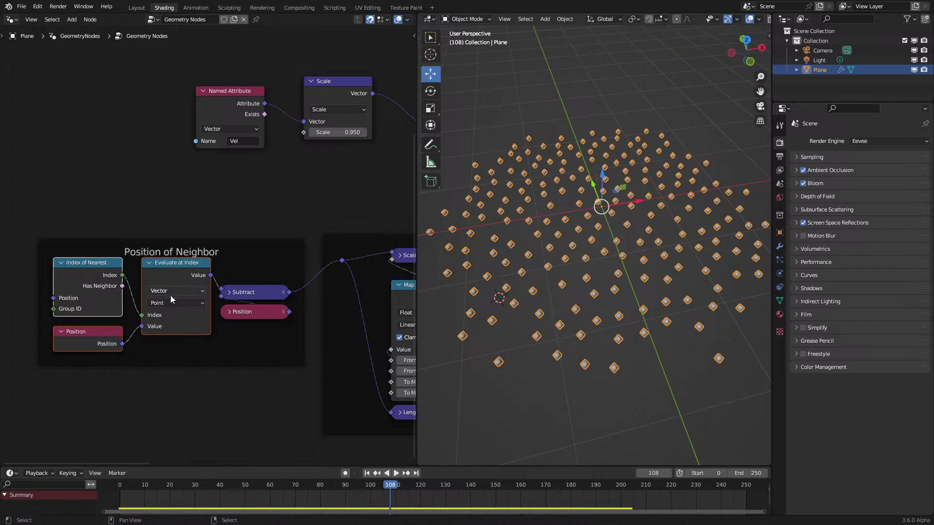
{"action": "key", "text": "g"}
{"action": "left_click", "coordinate": [144, 294]}
Put the collapsed Subtract and Position nodes into their own frame labelled "Direction"
{"action": "left_click", "coordinate": [256, 313]}
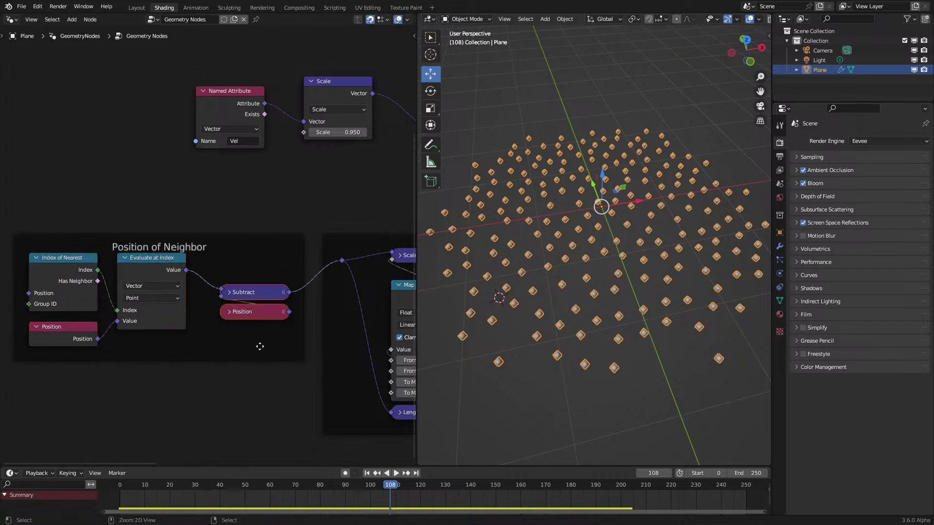
{"action": "key", "text": "ctrl+j"}
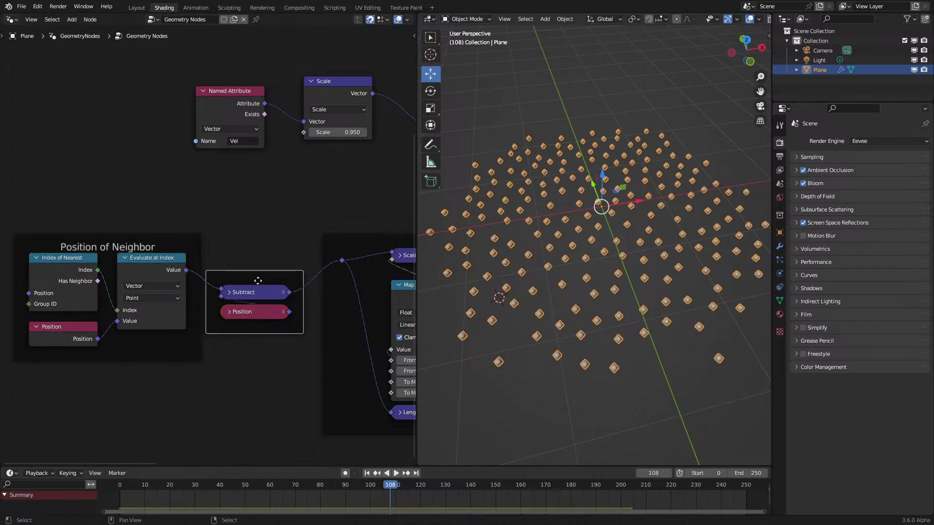
{"action": "key", "text": "F2"}
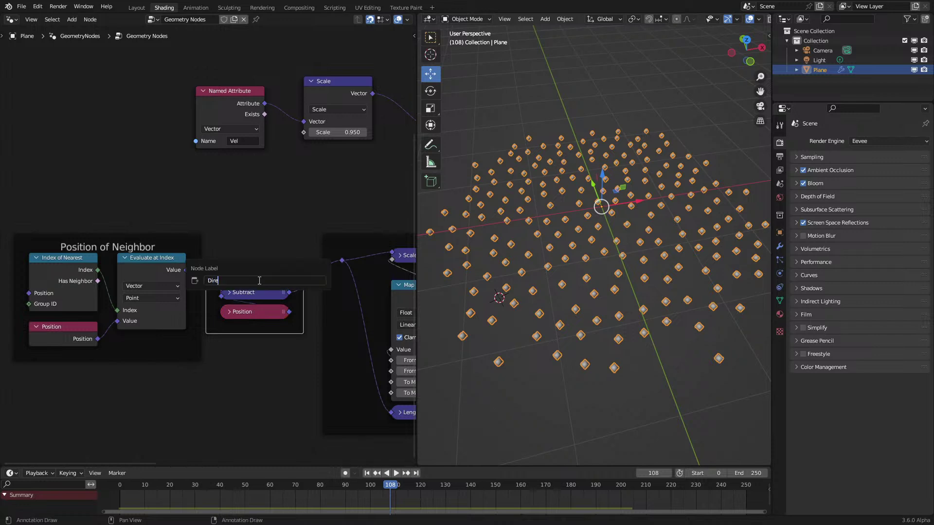
{"action": "key", "text": "Return"}
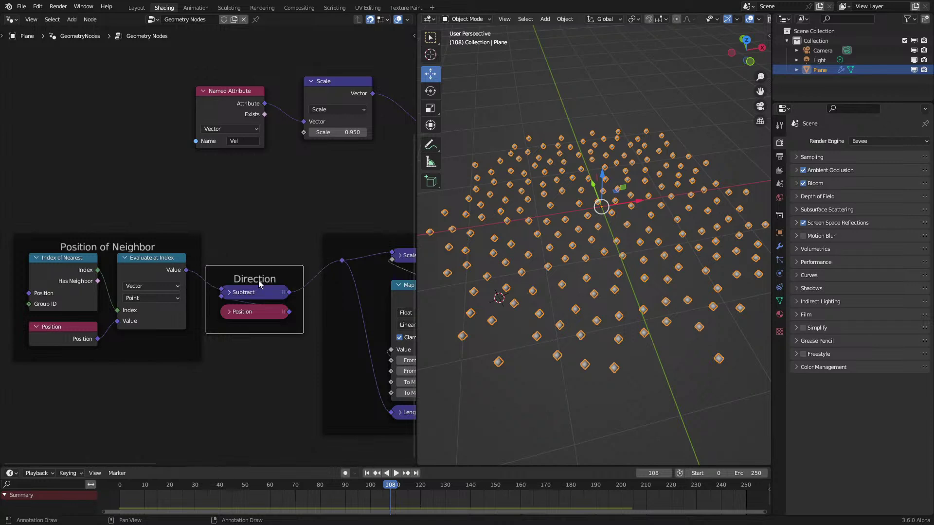
Lower the collapsed Scale node closer to Map Range and label their frame "Limit Power"
{"action": "middle_click_drag", "start_coordinate": [298, 281], "coordinate": [92, 272]}
{"action": "left_click", "coordinate": [206, 222]}
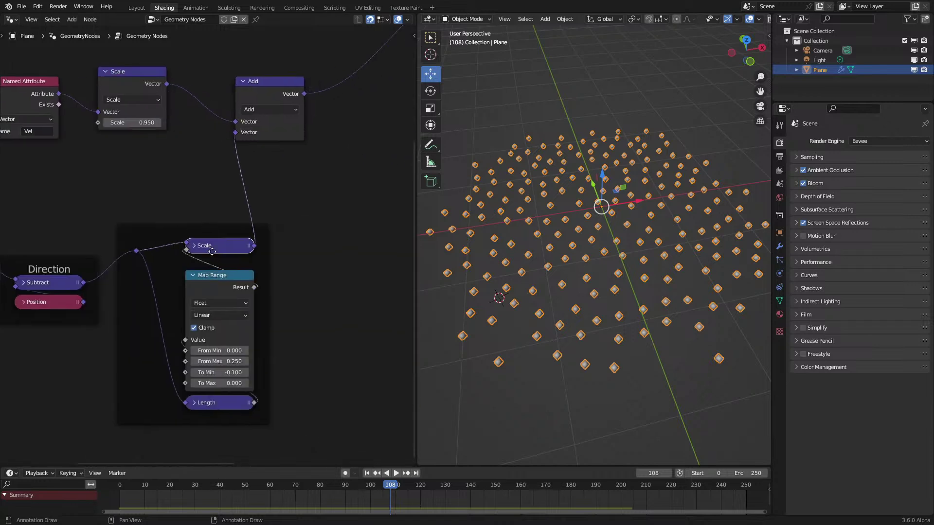
{"action": "left_click_drag", "start_coordinate": [213, 251], "coordinate": [214, 264]}
{"action": "left_click", "coordinate": [201, 238]}
{"action": "key", "text": "F2"}
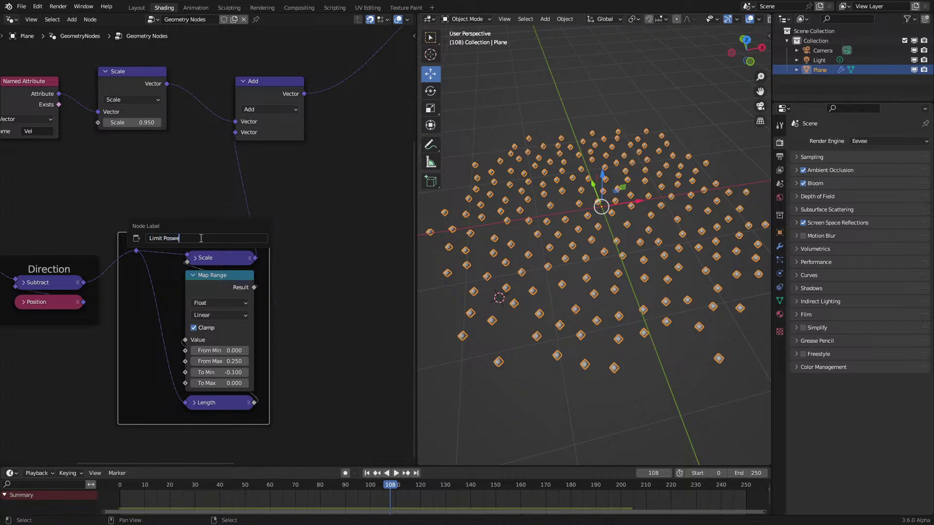
{"action": "type", "text": "Limit Power"}
{"action": "key", "text": "Return"}
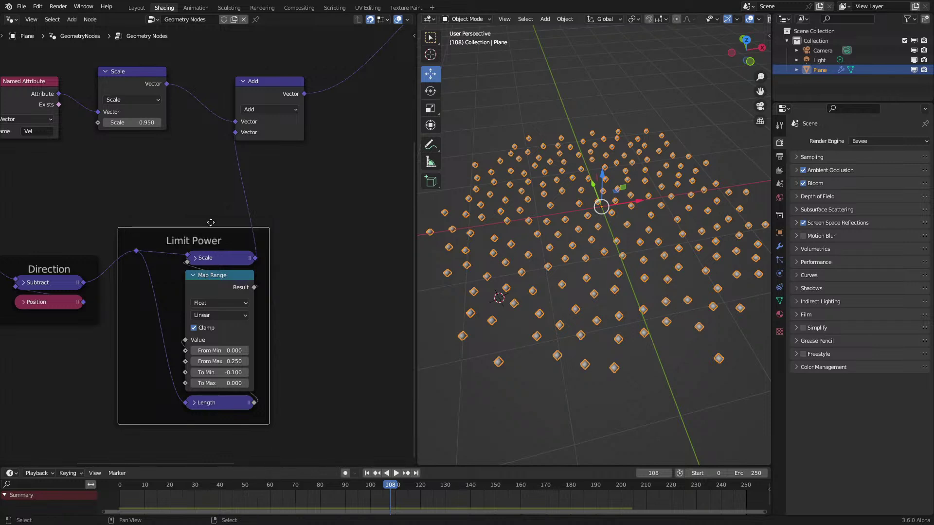
Move the reroute closer to the Limit Power nodes and stack the collapsed Add node under the 0.950 Scale node, with Named Attribute beside them
{"action": "left_click_drag", "start_coordinate": [136, 252], "coordinate": [167, 275]}
{"action": "scroll", "coordinate": [169, 139], "scroll_direction": "down", "scroll_amount": 2}
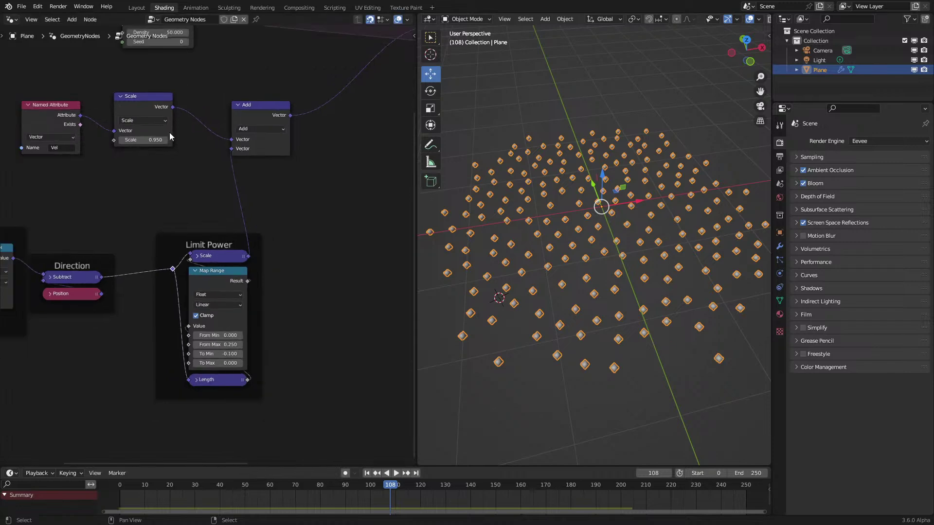
{"action": "middle_click_drag", "start_coordinate": [173, 138], "coordinate": [183, 230]}
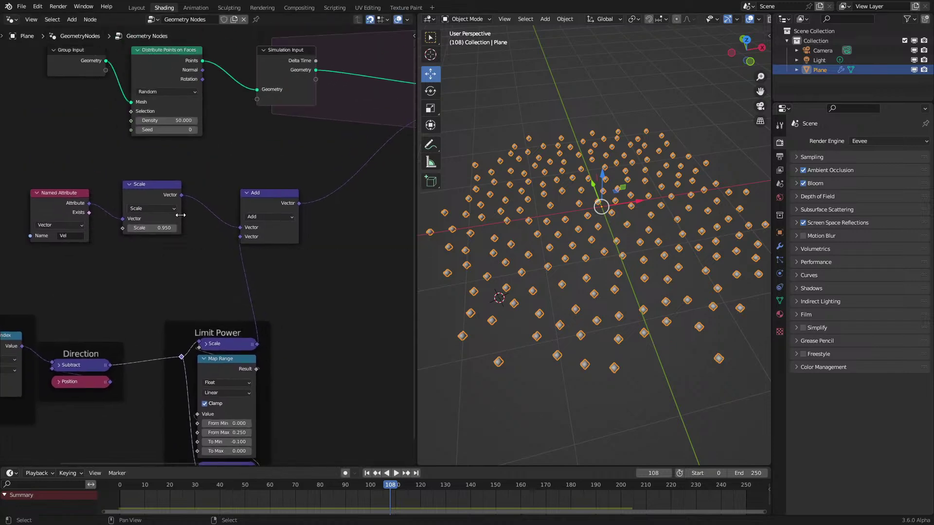
{"action": "scroll", "coordinate": [173, 229], "scroll_direction": "up", "scroll_amount": 2}
{"action": "left_click", "coordinate": [266, 168]}
{"action": "left_click_drag", "start_coordinate": [266, 168], "coordinate": [256, 242]}
{"action": "scroll", "coordinate": [229, 258], "scroll_direction": "down", "scroll_amount": 4}
{"action": "middle_click_drag", "start_coordinate": [179, 223], "coordinate": [197, 270]}
{"action": "left_click_drag", "start_coordinate": [68, 317], "coordinate": [167, 245]}
{"action": "left_click_drag", "start_coordinate": [86, 251], "coordinate": [204, 239]}
Replay the simulation from the start and examine the spreading points from above
{"action": "left_click", "coordinate": [119, 489]}
{"action": "key", "text": "space"}
{"action": "middle_click_drag", "start_coordinate": [644, 193], "coordinate": [627, 230]}
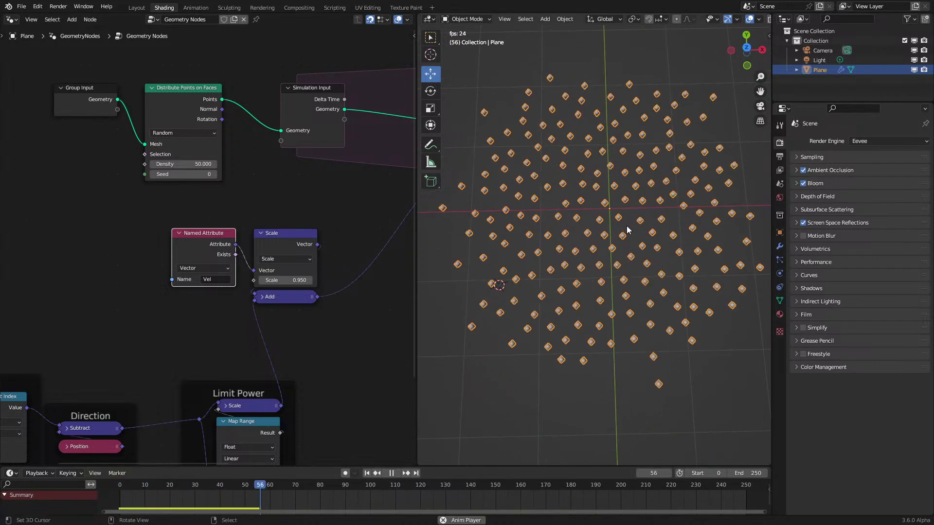
{"action": "key", "text": "space"}
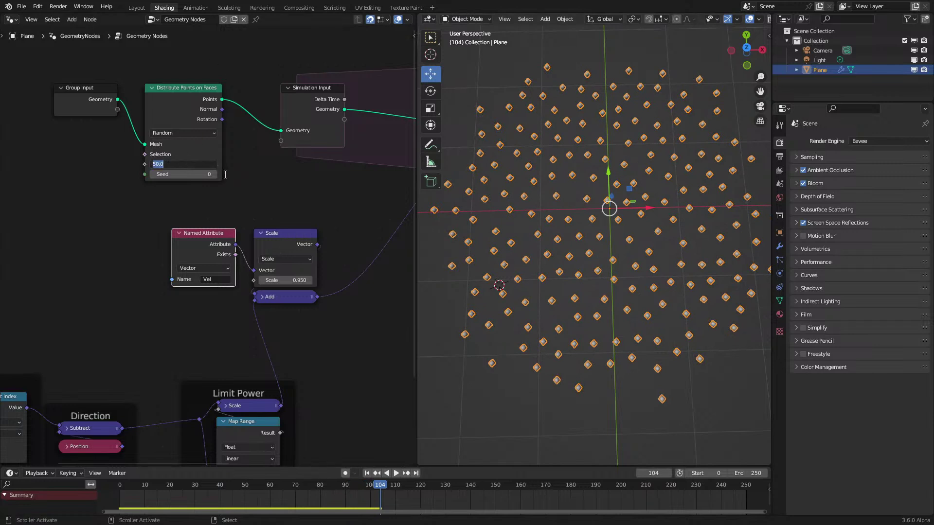
Set the Distribute Points on Faces density to 500, replay the simulation from the start and deselect the plane
{"action": "type", "text": "00"}
{"action": "key", "text": "Return"}
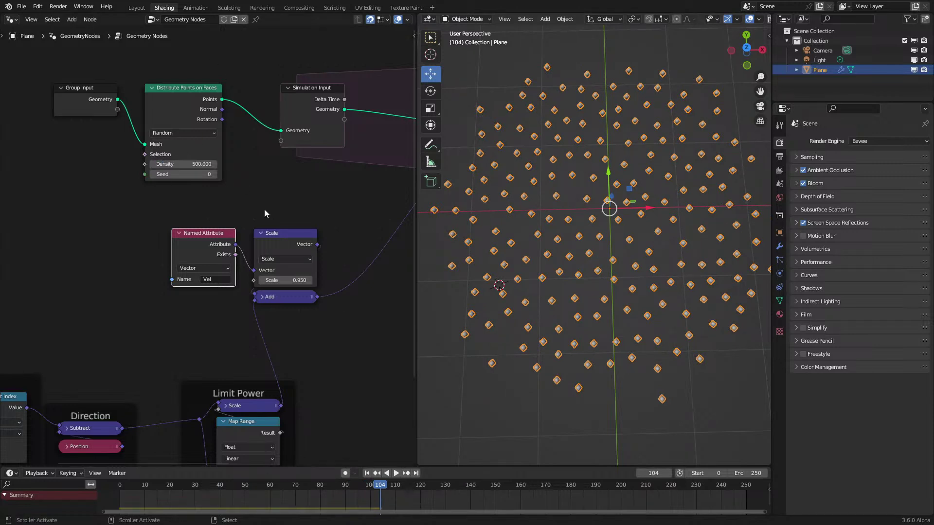
{"action": "left_click", "coordinate": [107, 501]}
{"action": "key", "text": "space"}
{"action": "right_click", "coordinate": [516, 372]}
{"action": "middle_click_drag", "start_coordinate": [498, 215], "coordinate": [523, 205]}
{"action": "right_click", "coordinate": [545, 211]}
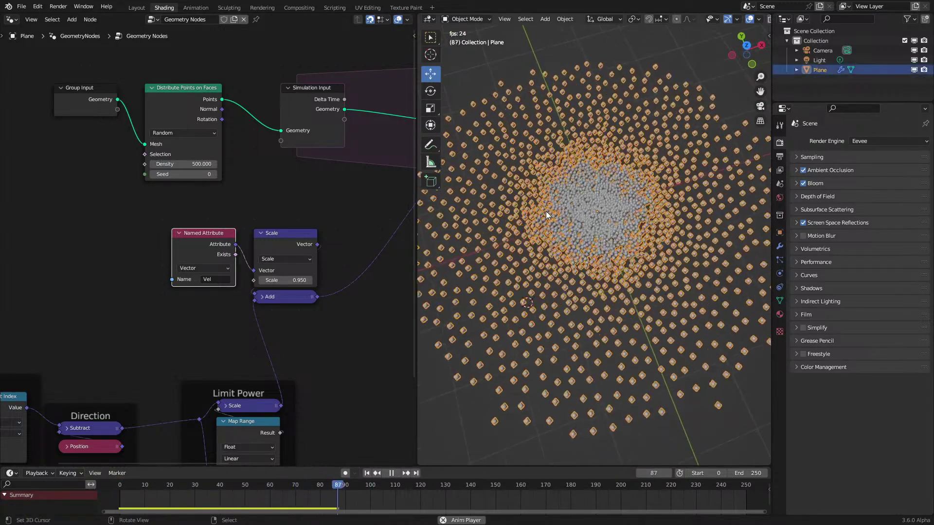
{"action": "left_click", "coordinate": [690, 79]}
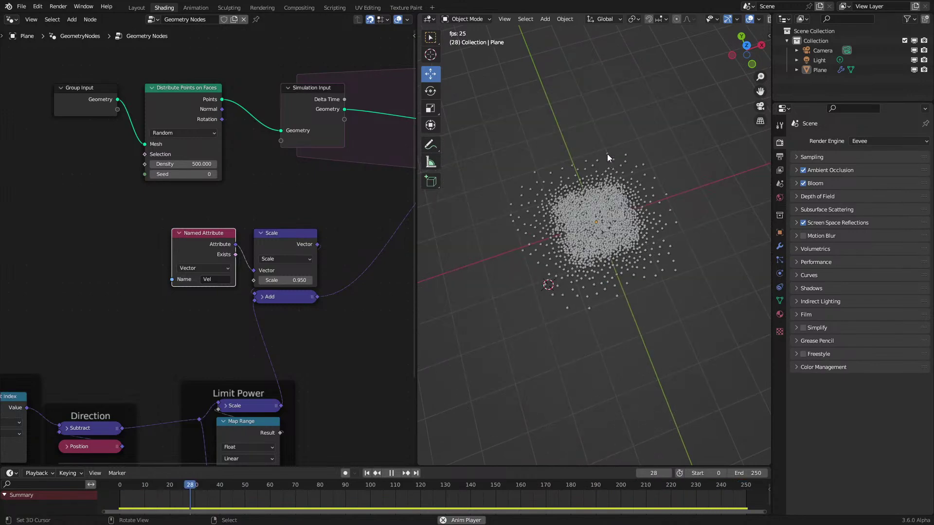
Set the Distribute Points on Faces density to 250 and replay the simulation from the start
{"action": "scroll", "coordinate": [205, 292], "scroll_direction": "up", "scroll_amount": 1}
{"action": "left_click", "coordinate": [188, 156]}
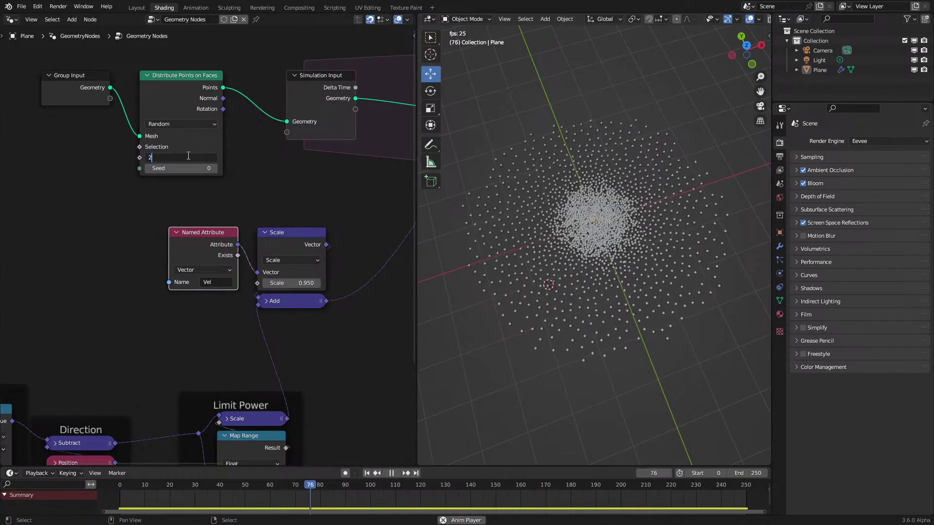
{"action": "type", "text": "260"}
{"action": "key", "text": "Return"}
{"action": "left_click", "coordinate": [114, 503]}
{"action": "left_click", "coordinate": [168, 158]}
{"action": "type", "text": "250"}
{"action": "key", "text": "Return"}
{"action": "middle_click_drag", "start_coordinate": [579, 182], "coordinate": [626, 233]}
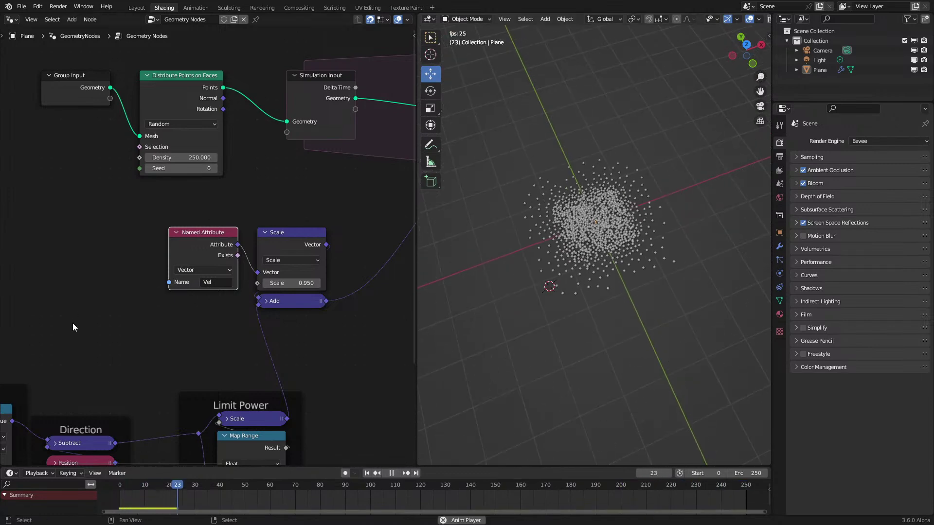
Examine the Position of Neighbor, Direction and Limit Power nodes alongside the point motion, pausing and resuming the playback
{"action": "middle_click_drag", "start_coordinate": [73, 324], "coordinate": [264, 171]}
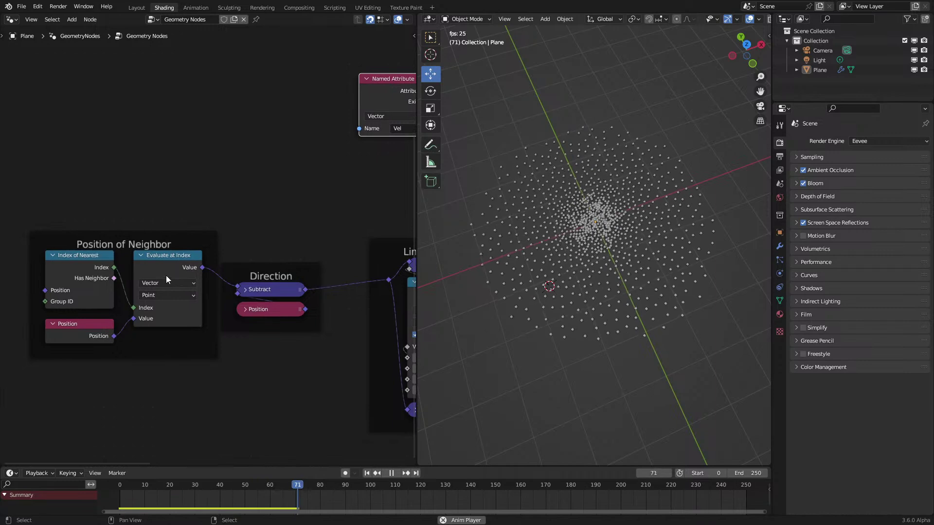
{"action": "left_click", "coordinate": [86, 263]}
{"action": "scroll", "coordinate": [569, 223], "scroll_direction": "up", "scroll_amount": 5}
{"action": "key", "text": "space"}
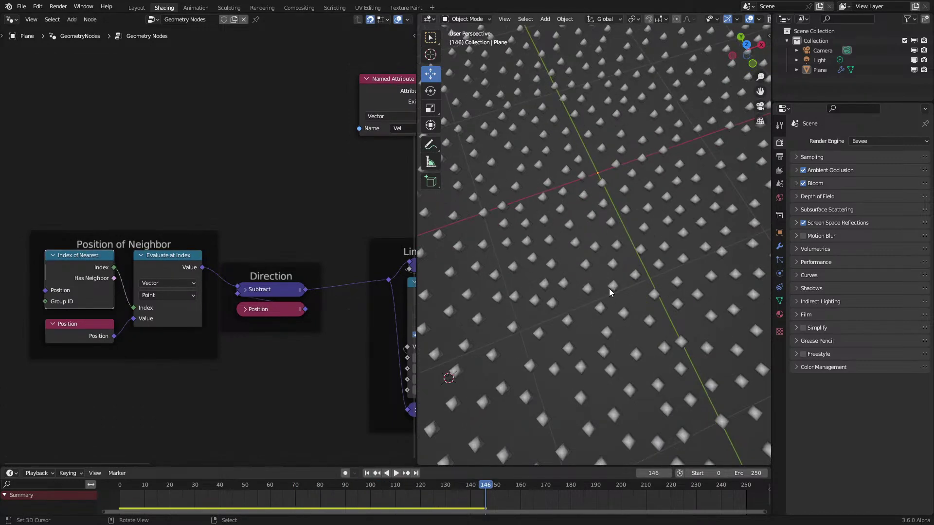
{"action": "key", "text": "space"}
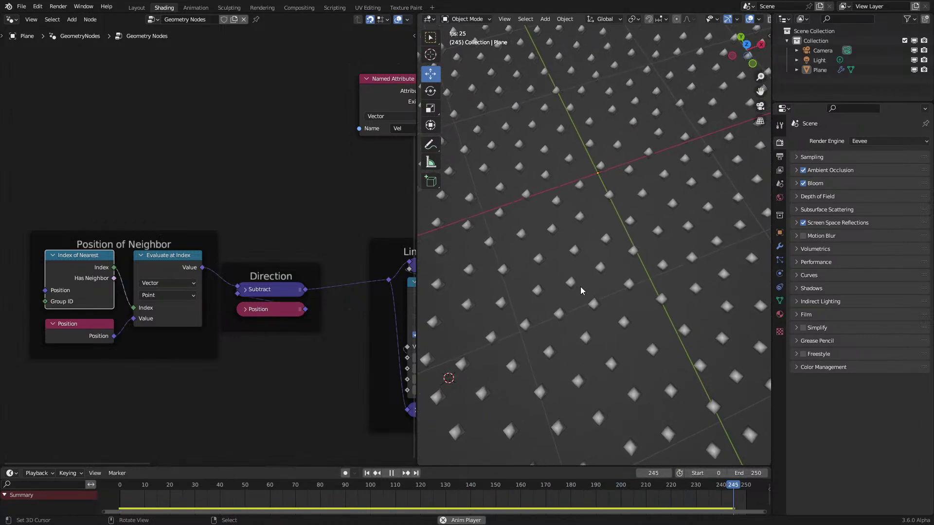
{"action": "middle_click_drag", "start_coordinate": [292, 297], "coordinate": [195, 261]}
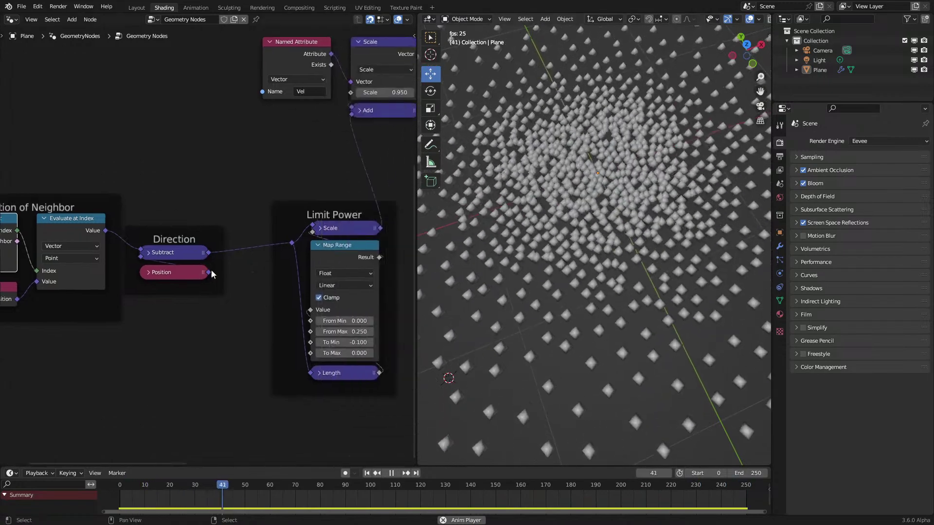
{"action": "key", "text": "space"}
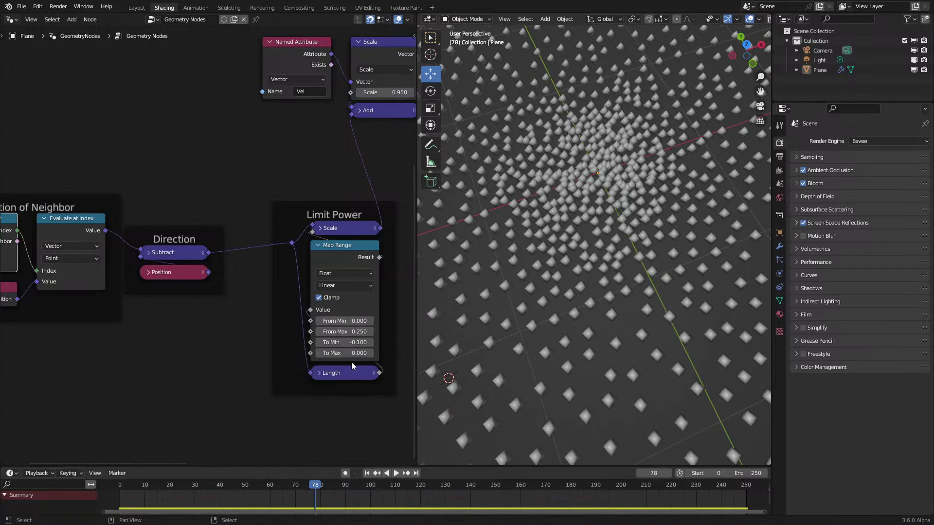
{"action": "key", "text": "space"}
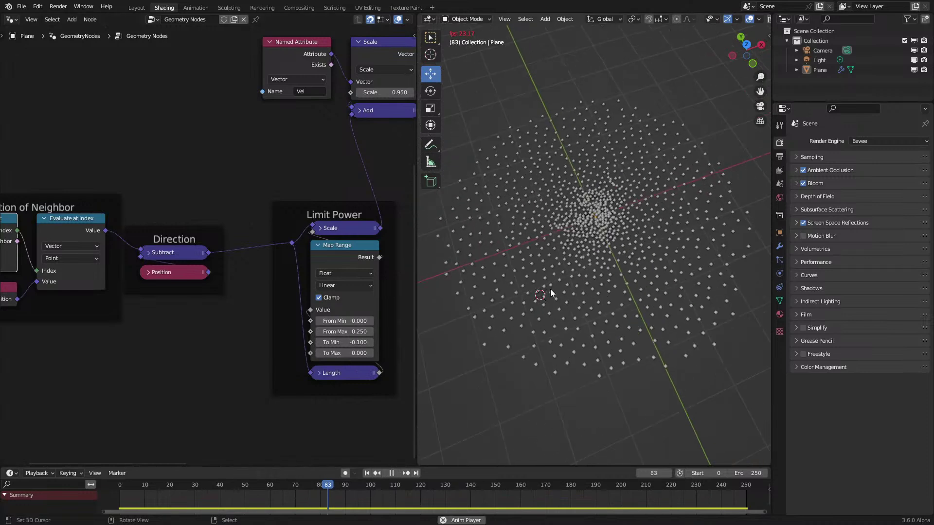
{"action": "key", "text": "space"}
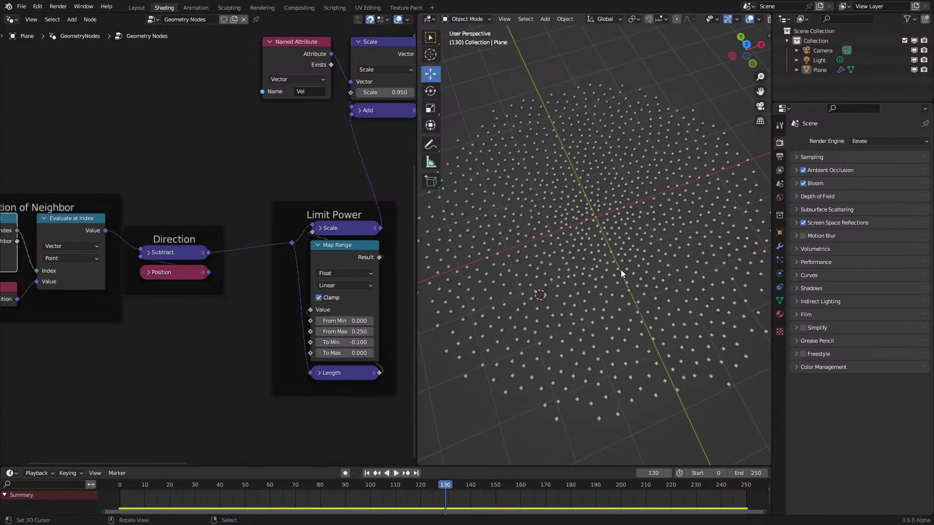
Add a Plain Axes empty, reset its location to the origin and move it across the ground plane to one side of the centre
{"action": "scroll", "coordinate": [271, 230], "scroll_direction": "down", "scroll_amount": 3}
{"action": "left_click_drag", "start_coordinate": [293, 224], "coordinate": [270, 233]}
{"action": "middle_click_drag", "start_coordinate": [576, 228], "coordinate": [585, 190]}
{"action": "key", "text": "shift+a"}
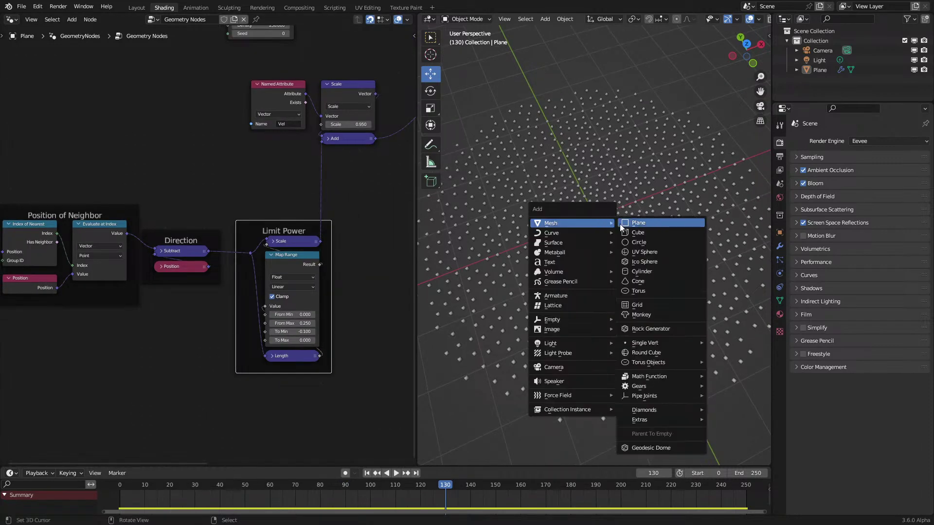
{"action": "mouse_move", "coordinate": [553, 320]}
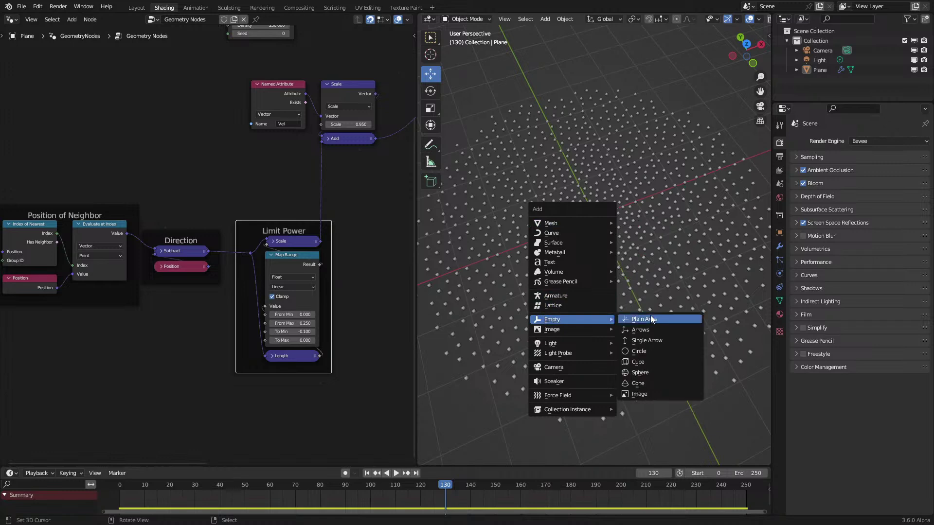
{"action": "left_click", "coordinate": [633, 319]}
{"action": "key", "text": "alt+g"}
{"action": "key", "text": "g"}
{"action": "key", "text": "shift+z"}
{"action": "left_click", "coordinate": [588, 288]}
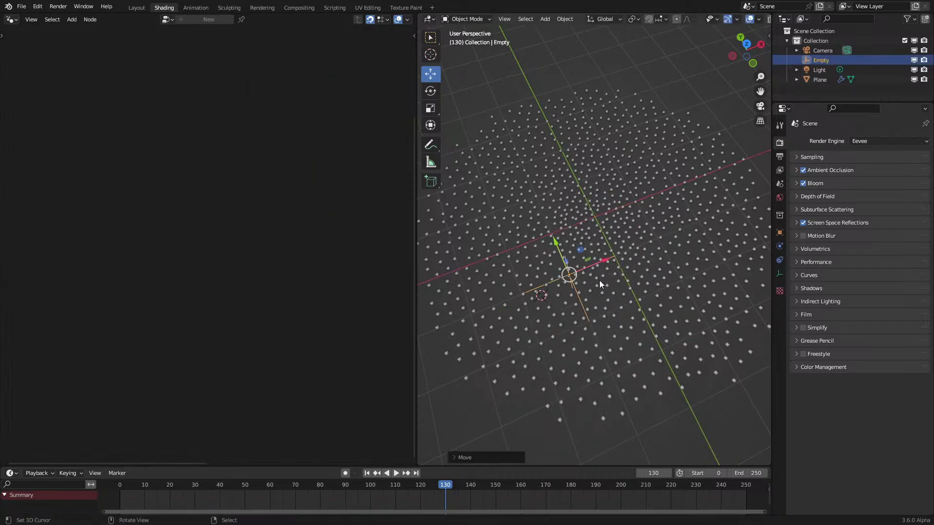
Reselect the plane and duplicate the Direction and Limit Power frames with their nodes beside the originals
{"action": "right_click", "coordinate": [588, 297]}
{"action": "scroll", "coordinate": [264, 240], "scroll_direction": "down", "scroll_amount": 2}
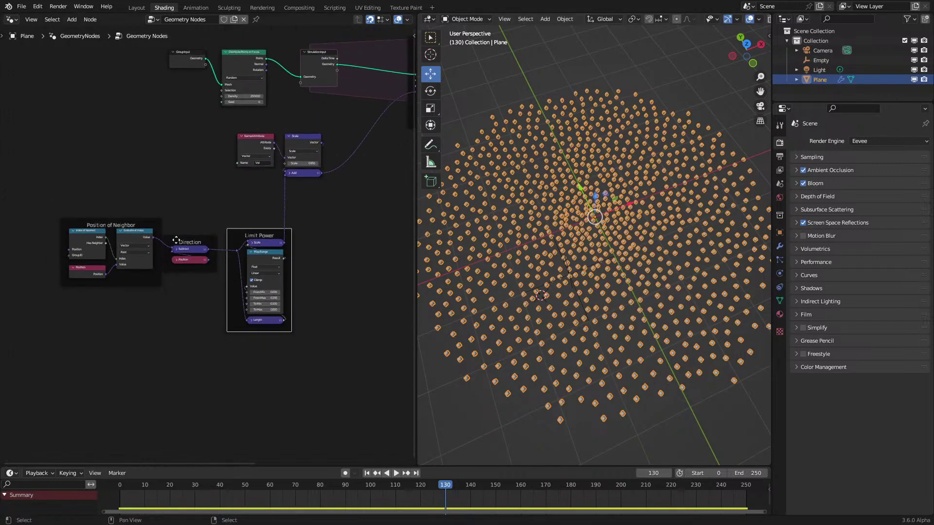
{"action": "scroll", "coordinate": [264, 240], "scroll_direction": "up", "scroll_amount": 1}
{"action": "middle_click_drag", "start_coordinate": [273, 240], "coordinate": [222, 232]}
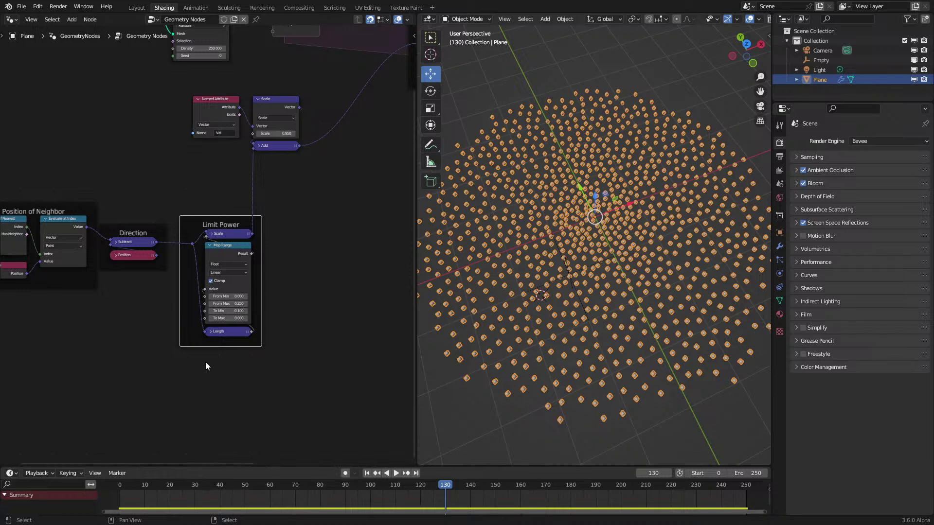
{"action": "left_click_drag", "start_coordinate": [142, 197], "coordinate": [254, 369]}
{"action": "middle_click_drag", "start_coordinate": [223, 308], "coordinate": [164, 229]}
{"action": "key", "text": "shift+d"}
{"action": "left_click", "coordinate": [389, 330]}
Add an Object Info node for the Empty and connect its Location to the duplicated Subtract node
{"action": "left_click_drag", "start_coordinate": [815, 61], "coordinate": [233, 295]}
{"action": "scroll", "coordinate": [288, 335], "scroll_direction": "up", "scroll_amount": 2}
{"action": "left_click_drag", "start_coordinate": [287, 314], "coordinate": [254, 210]}
{"action": "scroll", "coordinate": [318, 190], "scroll_direction": "down", "scroll_amount": 4}
{"action": "middle_click_drag", "start_coordinate": [318, 189], "coordinate": [252, 344]}
{"action": "scroll", "coordinate": [149, 221], "scroll_direction": "up", "scroll_amount": 1}
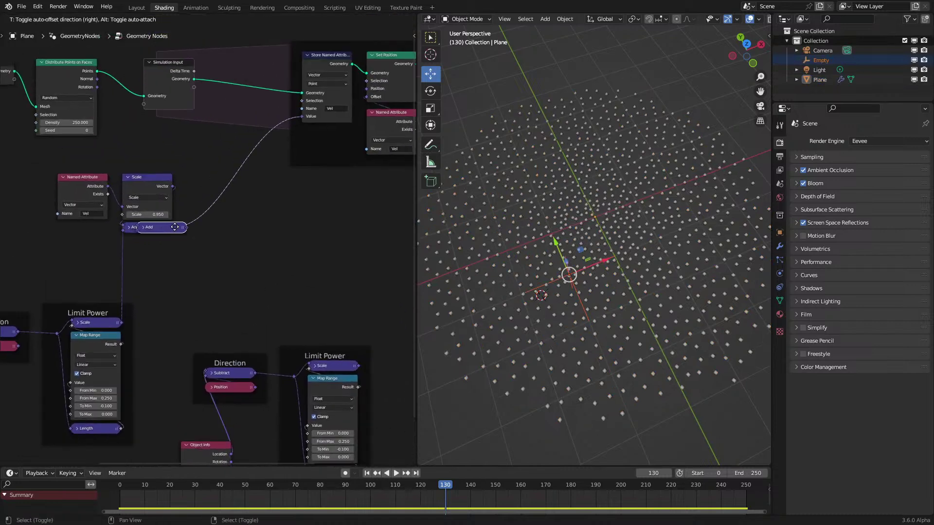
Duplicate the Add node into the link before Store Named Attribute and connect the duplicated Limit Power Scale output to it
{"action": "key", "text": "shift+d"}
{"action": "left_click", "coordinate": [234, 221]}
{"action": "left_click_drag", "start_coordinate": [354, 363], "coordinate": [297, 314]}
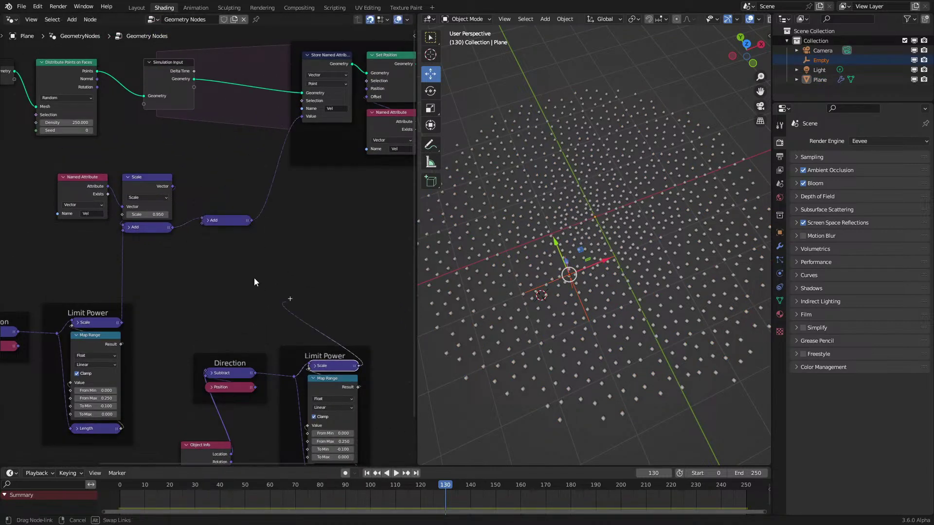
Replay the simulation from the start, pause it, and set the duplicated Map Range's From Max to 1
{"action": "key", "text": "shift+Left"}
{"action": "key", "text": "space"}
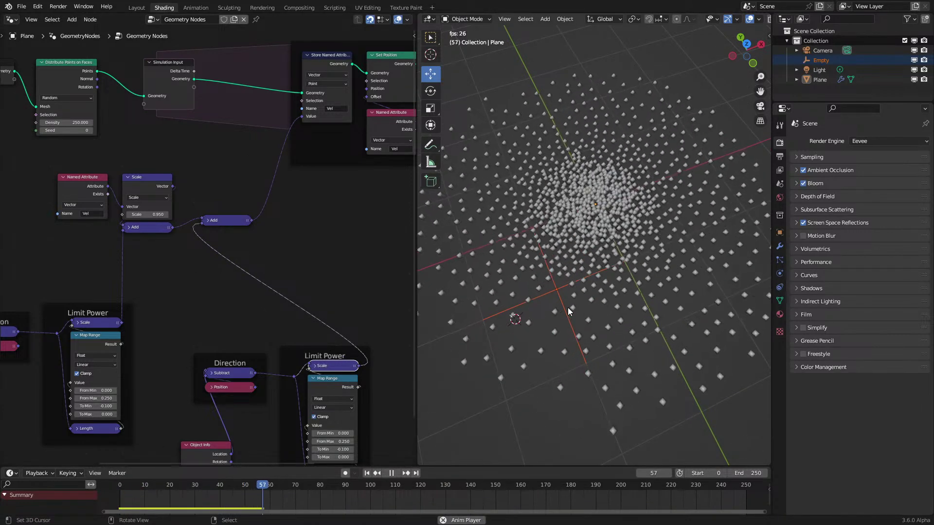
{"action": "key", "text": "space"}
{"action": "scroll", "coordinate": [299, 379], "scroll_direction": "up", "scroll_amount": 2}
{"action": "left_click", "coordinate": [337, 394]}
{"action": "type", "text": "1"}
{"action": "key", "text": "Return"}
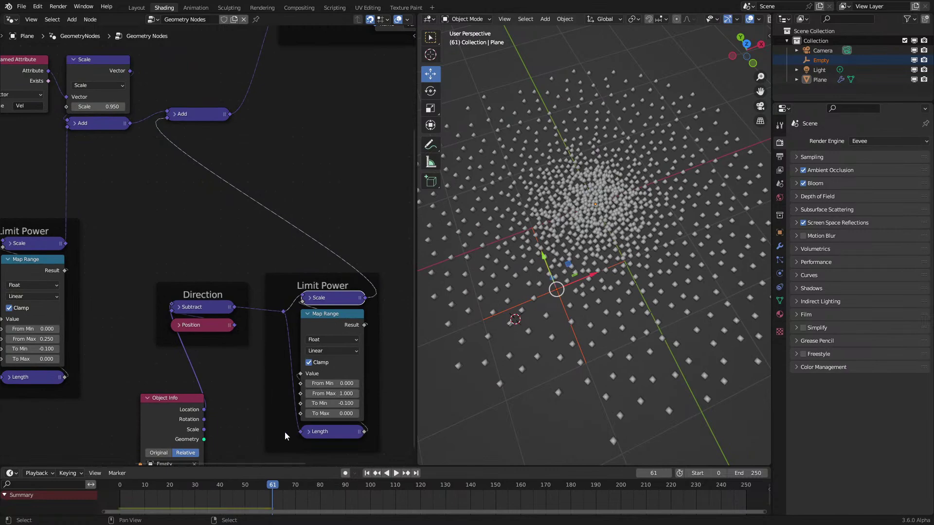
Replay the simulation from the start, moving the Empty through the points twice with Z locked, and pause it
{"action": "key", "text": "shift+Left"}
{"action": "key", "text": "space"}
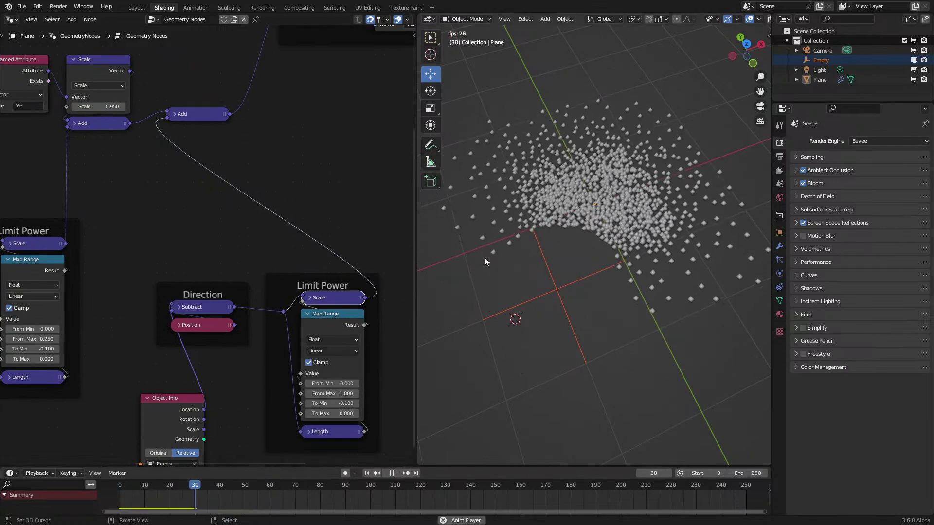
{"action": "middle_click_drag", "start_coordinate": [485, 258], "coordinate": [491, 285]}
{"action": "right_click", "coordinate": [567, 293]}
{"action": "key", "text": "g"}
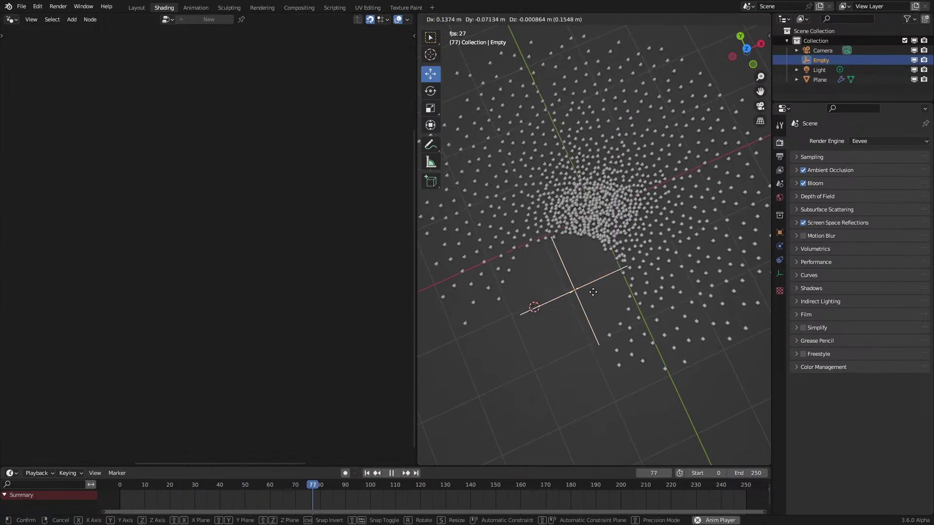
{"action": "key", "text": "shift+z"}
{"action": "left_click", "coordinate": [586, 250]}
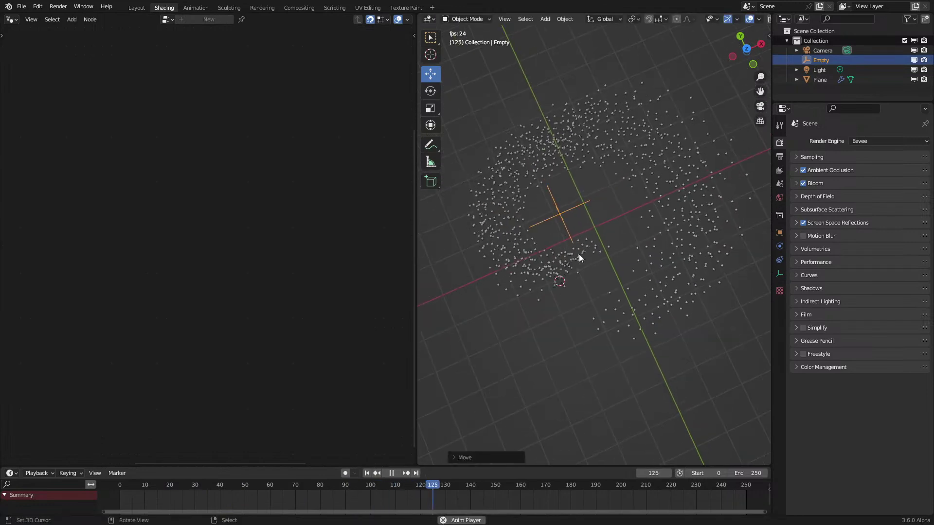
{"action": "key", "text": "g"}
{"action": "key", "text": "shift+z"}
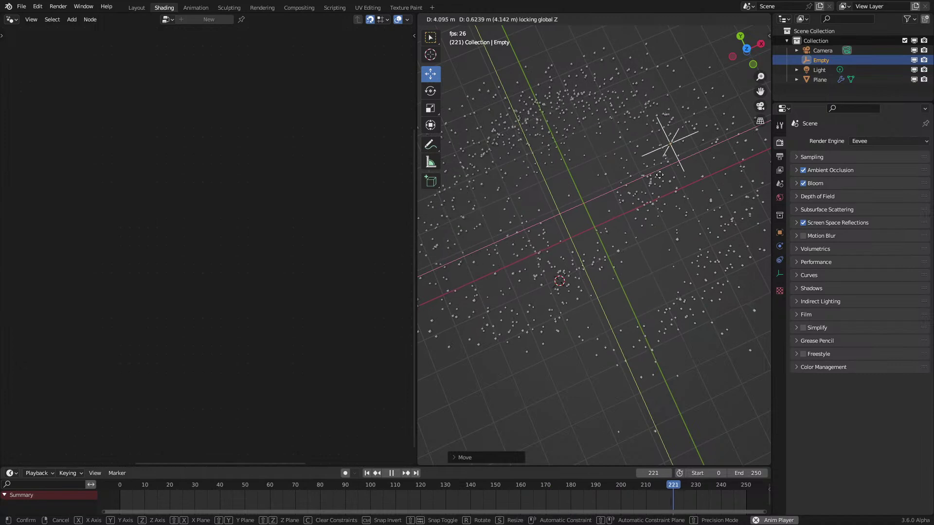
{"action": "left_click", "coordinate": [652, 228]}
{"action": "key", "text": "space"}
Select the plane and set From Min to 0.5 on the Map Range in the Empty's Limit Power frame
{"action": "left_click", "coordinate": [641, 222]}
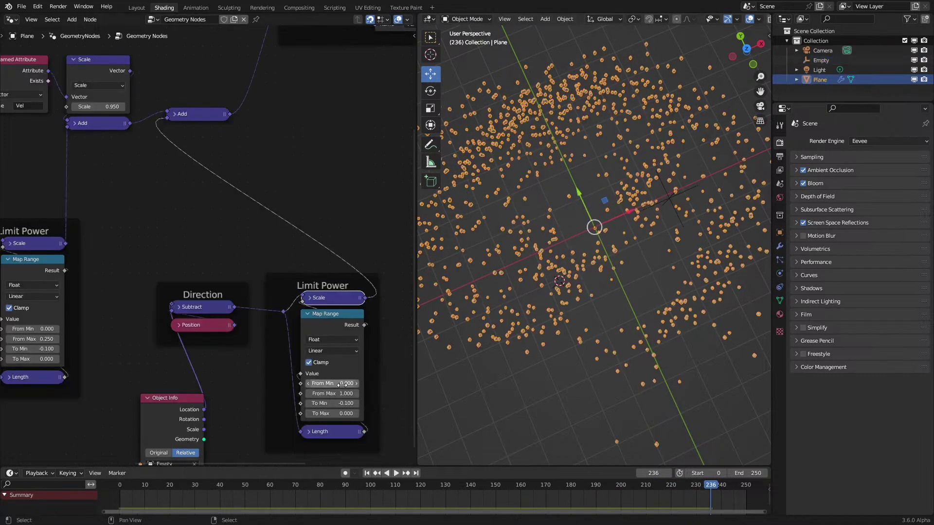
{"action": "type", "text": ".5"}
{"action": "key", "text": "Return"}
Play the simulation while moving the Empty across the points with Z locked, reselect the plane, and pause playback
{"action": "key", "text": "space"}
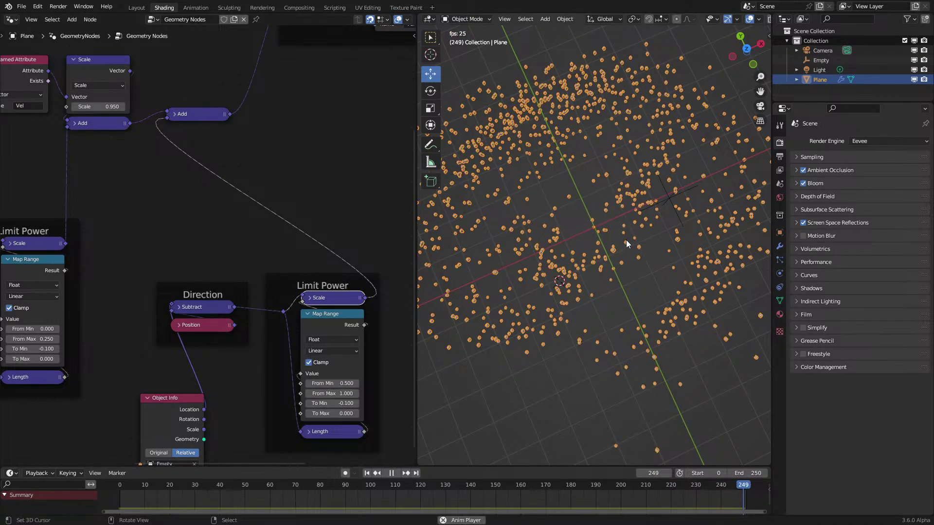
{"action": "left_click", "coordinate": [667, 194]}
{"action": "key", "text": "g"}
{"action": "key", "text": "shift+z"}
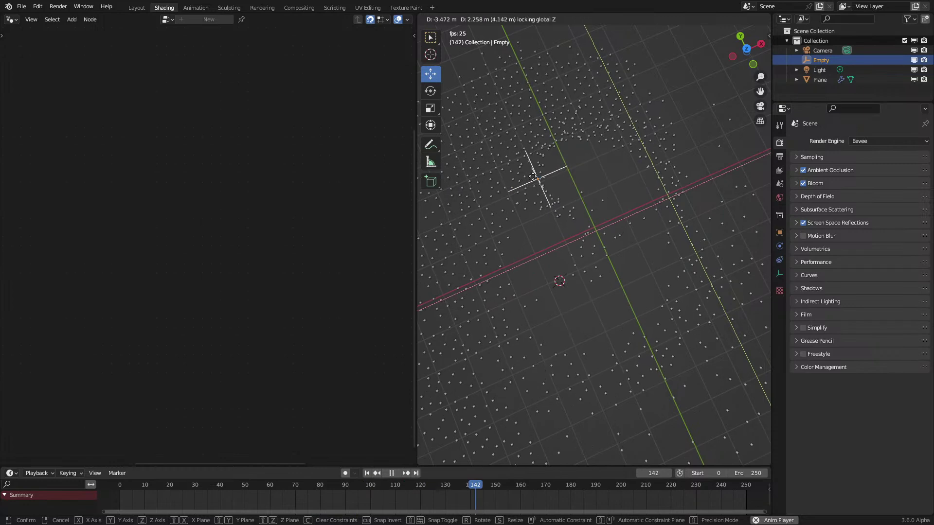
{"action": "left_click", "coordinate": [559, 270]}
{"action": "key", "text": "space"}
{"action": "right_click", "coordinate": [642, 185]}
{"action": "key", "text": "space"}
{"action": "right_click", "coordinate": [647, 168]}
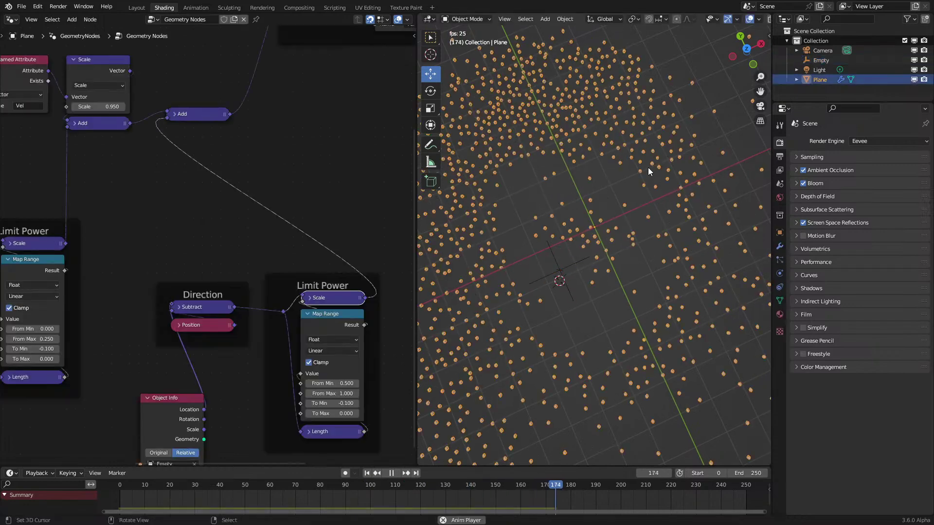
{"action": "scroll", "coordinate": [161, 333], "scroll_direction": "down", "scroll_amount": 5}
{"action": "key", "text": "space"}
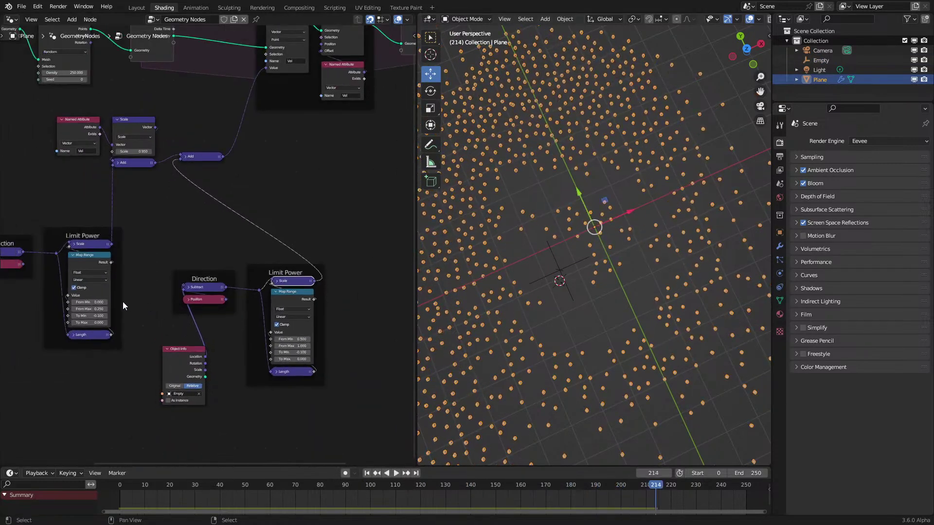
Move the Position of Neighbor, Direction and Limit Power frames up together, closer to the Vel nodes
{"action": "middle_click_drag", "start_coordinate": [122, 301], "coordinate": [173, 328]}
{"action": "scroll", "coordinate": [173, 328], "scroll_direction": "down", "scroll_amount": 2}
{"action": "left_click_drag", "start_coordinate": [57, 234], "coordinate": [203, 359]}
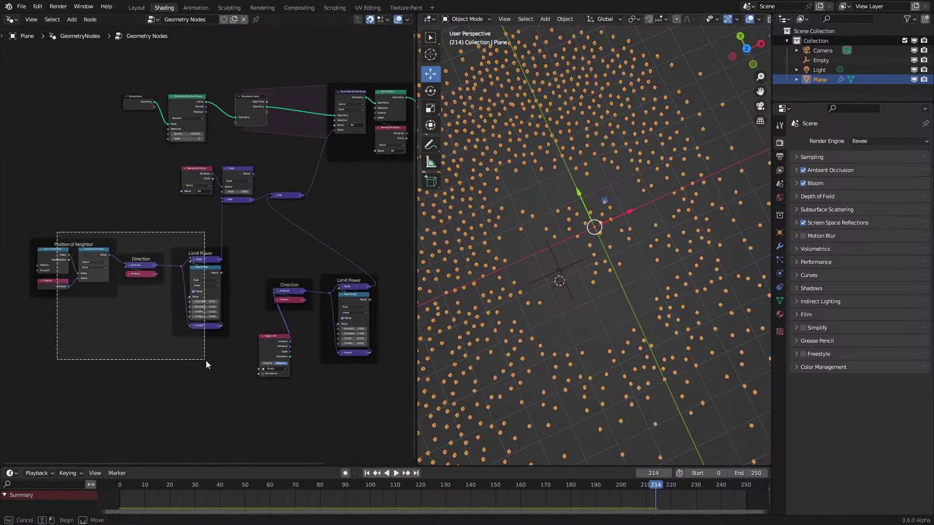
{"action": "key", "text": "g"}
{"action": "left_click", "coordinate": [201, 325]}
Shift the Empty's Direction and Limit Power frames down and right, and line up the Object Info node beside them
{"action": "scroll", "coordinate": [228, 342], "scroll_direction": "up", "scroll_amount": 1}
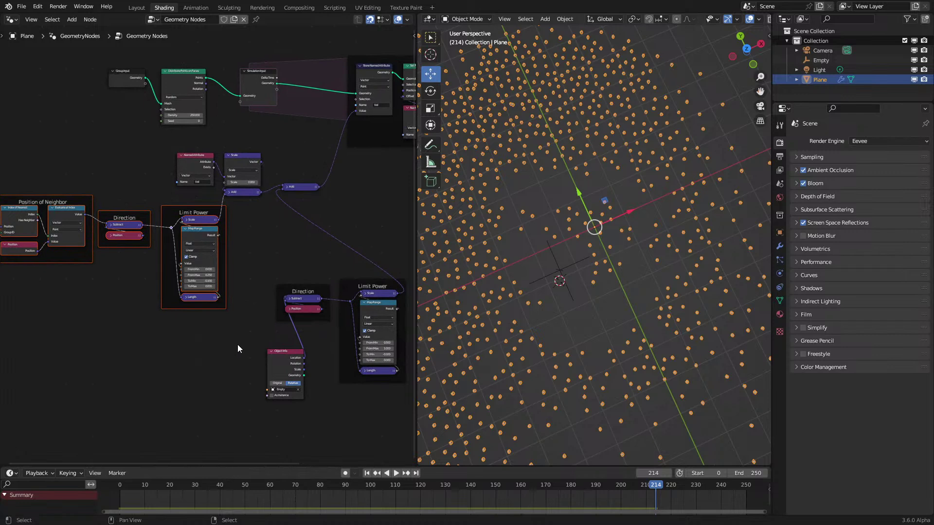
{"action": "scroll", "coordinate": [267, 349], "scroll_direction": "up", "scroll_amount": 4}
{"action": "middle_click_drag", "start_coordinate": [284, 348], "coordinate": [190, 283]}
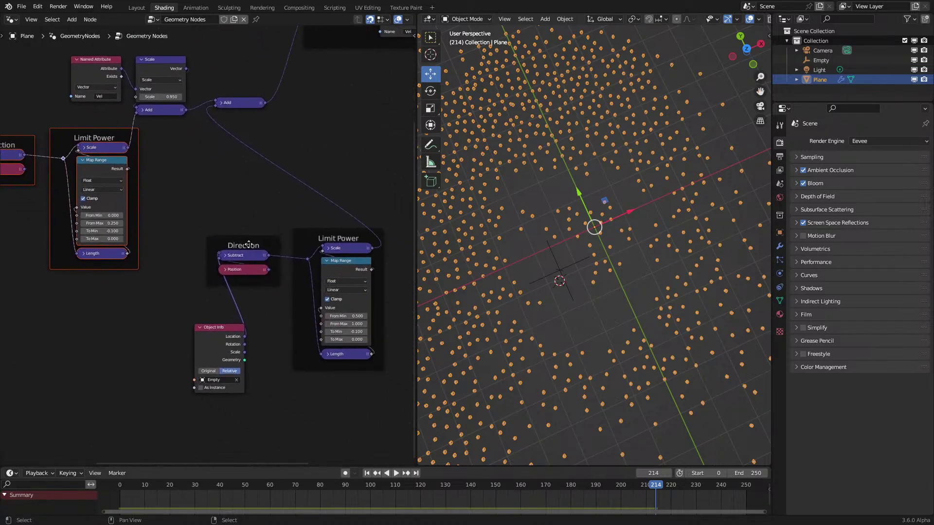
{"action": "left_click_drag", "start_coordinate": [237, 235], "coordinate": [317, 301]}
{"action": "right_click", "coordinate": [317, 302]}
{"action": "left_click_drag", "start_coordinate": [244, 225], "coordinate": [317, 305]}
{"action": "key", "text": "g"}
{"action": "left_click", "coordinate": [329, 328]}
{"action": "left_click", "coordinate": [217, 357]}
{"action": "key", "text": "g"}
{"action": "left_click", "coordinate": [215, 310]}
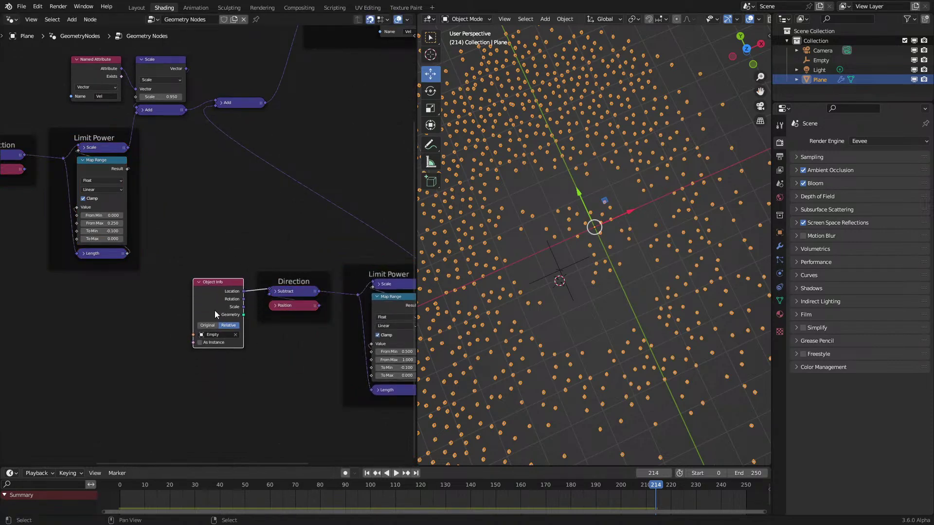
{"action": "scroll", "coordinate": [247, 258], "scroll_direction": "down", "scroll_amount": 2}
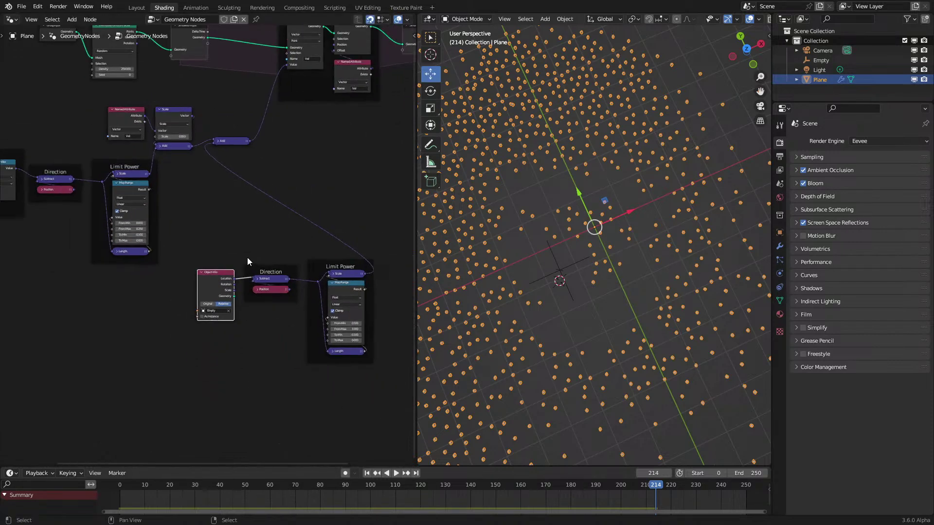
{"action": "left_click_drag", "start_coordinate": [338, 262], "coordinate": [332, 268]}
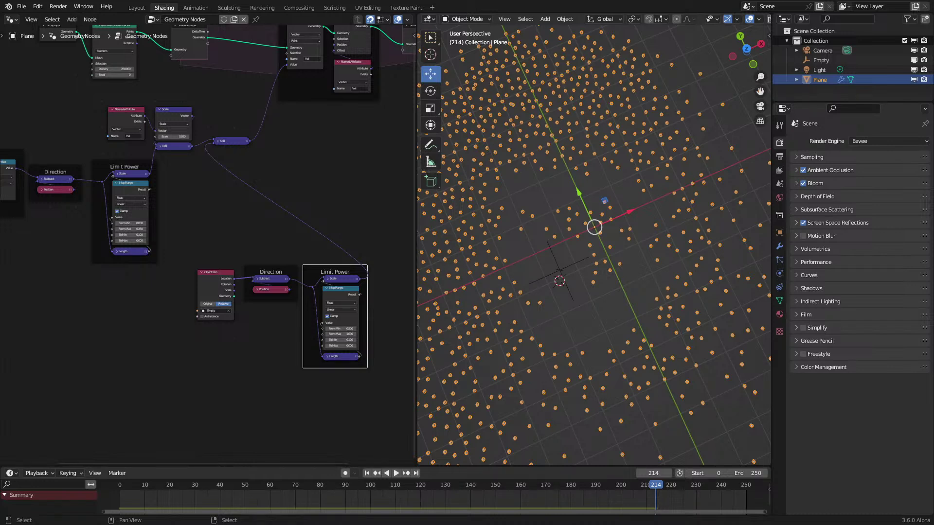
Play the simulation while viewing the points from another angle, and pause it at frame 93
{"action": "key", "text": "space"}
{"action": "middle_click_drag", "start_coordinate": [601, 267], "coordinate": [635, 255]}
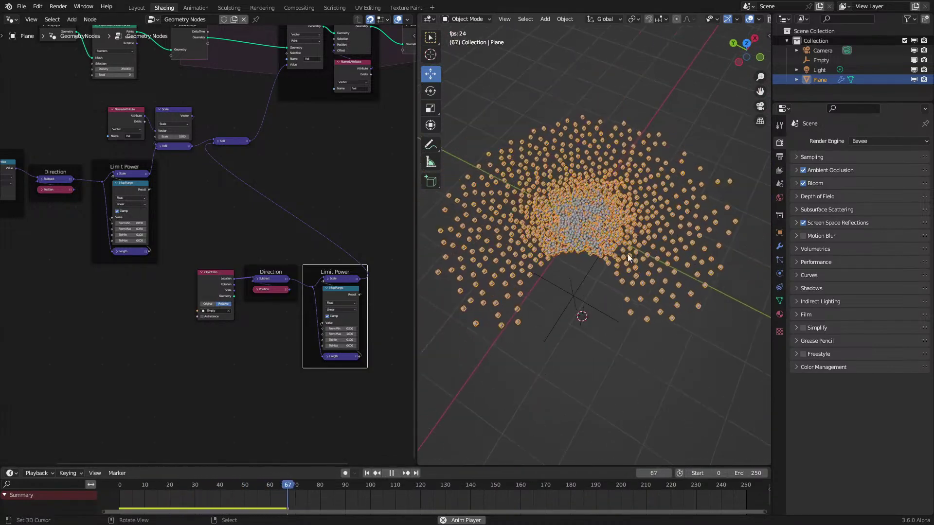
{"action": "key", "text": "space"}
{"action": "middle_click_drag", "start_coordinate": [284, 152], "coordinate": [281, 186]}
{"action": "key", "text": "space"}
{"action": "key", "text": "space"}
Deselect the plane and insert an Instance on Points node between Simulation Output and Group Output
{"action": "scroll", "coordinate": [288, 208], "scroll_direction": "down", "scroll_amount": 6}
{"action": "middle_click_drag", "start_coordinate": [344, 211], "coordinate": [224, 316]}
{"action": "scroll", "coordinate": [224, 285], "scroll_direction": "up", "scroll_amount": 5}
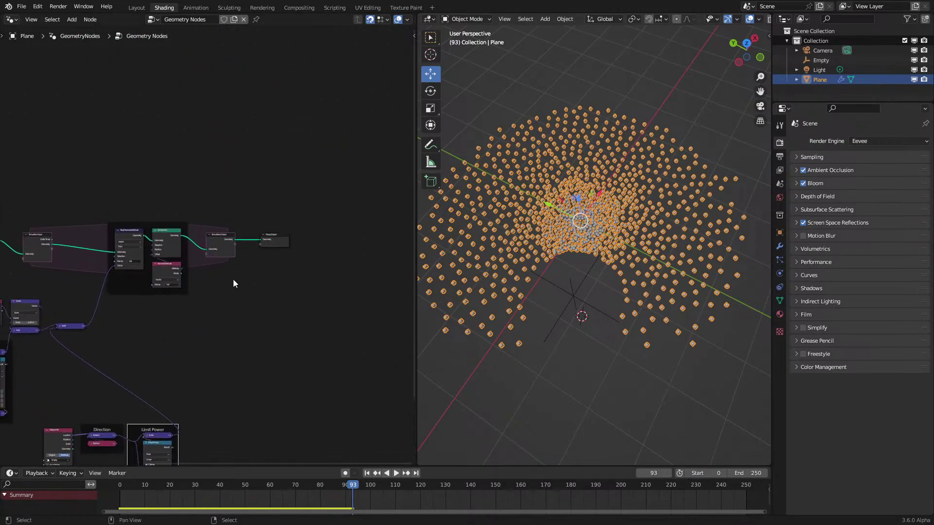
{"action": "left_click", "coordinate": [570, 386]}
{"action": "scroll", "coordinate": [273, 242], "scroll_direction": "up", "scroll_amount": 2}
{"action": "key", "text": "shift+a"}
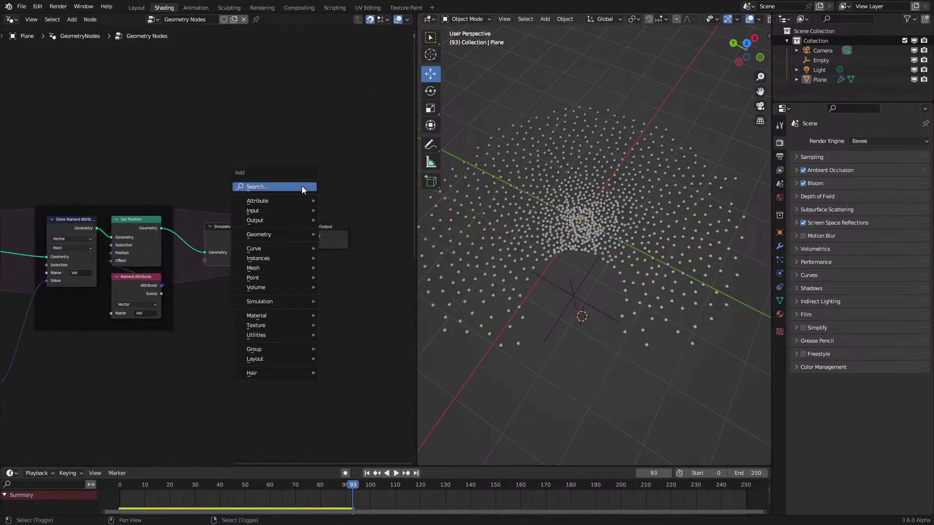
{"action": "mouse_move", "coordinate": [275, 259]}
{"action": "left_click", "coordinate": [356, 257]}
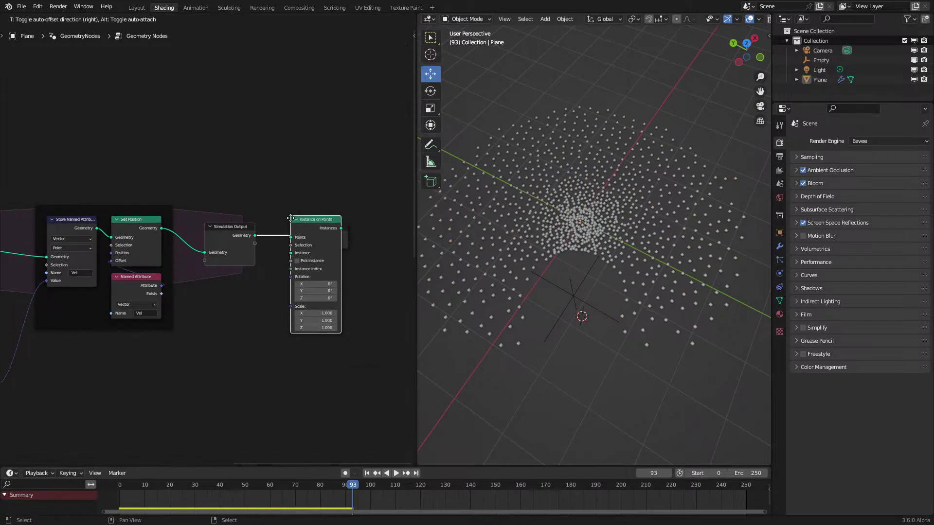
{"action": "left_click", "coordinate": [296, 270]}
Add an Ico Sphere primitive node and connect its Mesh output to the Instance input of Instance on Points
{"action": "key", "text": "shift+a"}
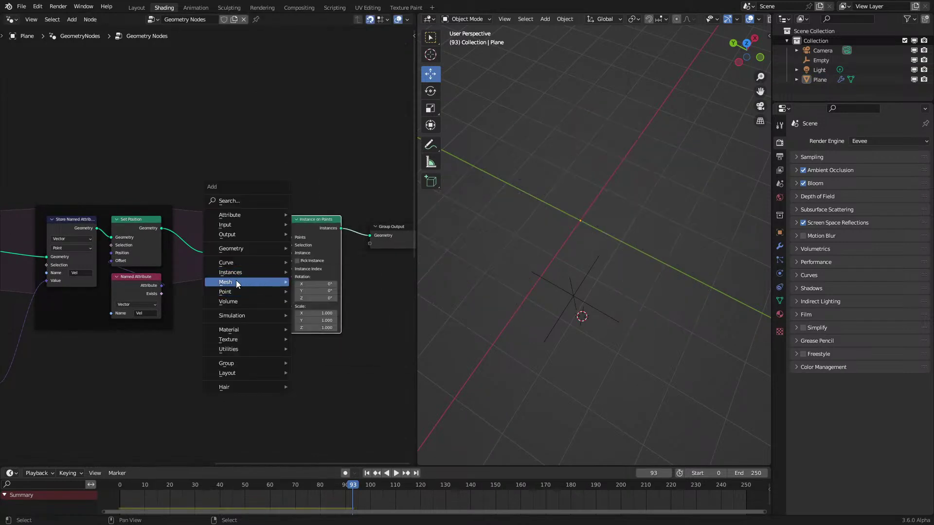
{"action": "mouse_move", "coordinate": [258, 285]}
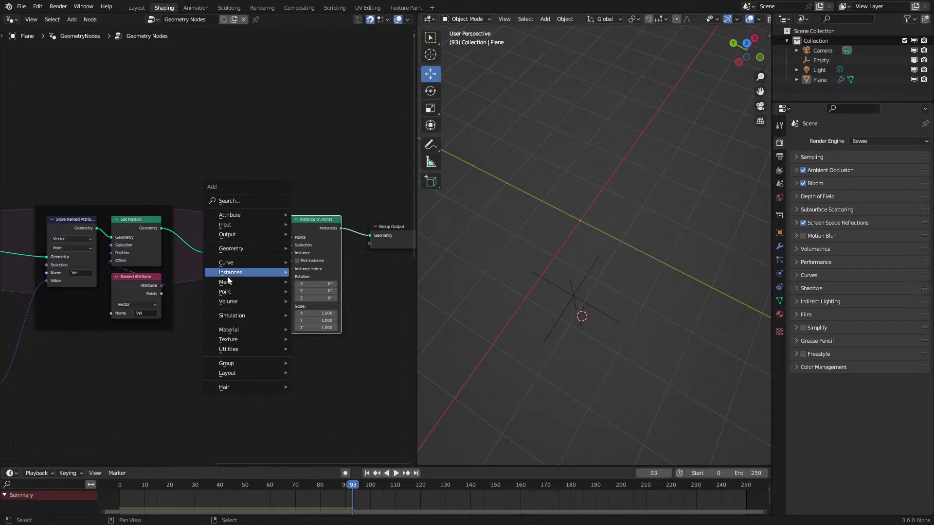
{"action": "mouse_move", "coordinate": [333, 327]}
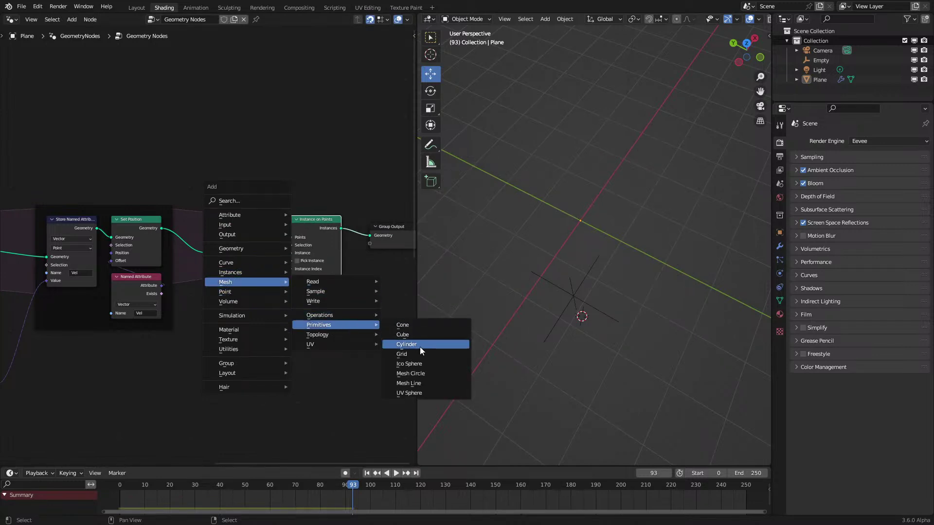
{"action": "left_click", "coordinate": [416, 366]}
{"action": "left_click", "coordinate": [213, 290]}
{"action": "scroll", "coordinate": [232, 287], "scroll_direction": "up", "scroll_amount": 2}
{"action": "left_click_drag", "start_coordinate": [277, 315], "coordinate": [329, 257]}
Set the Ico Sphere's radius to 0.07 m and subdivisions to 2, and place the node closer to Instance on Points
{"action": "left_click_drag", "start_coordinate": [245, 341], "coordinate": [204, 341], "text": "shift"}
{"action": "scroll", "coordinate": [620, 256], "scroll_direction": "up", "scroll_amount": 3}
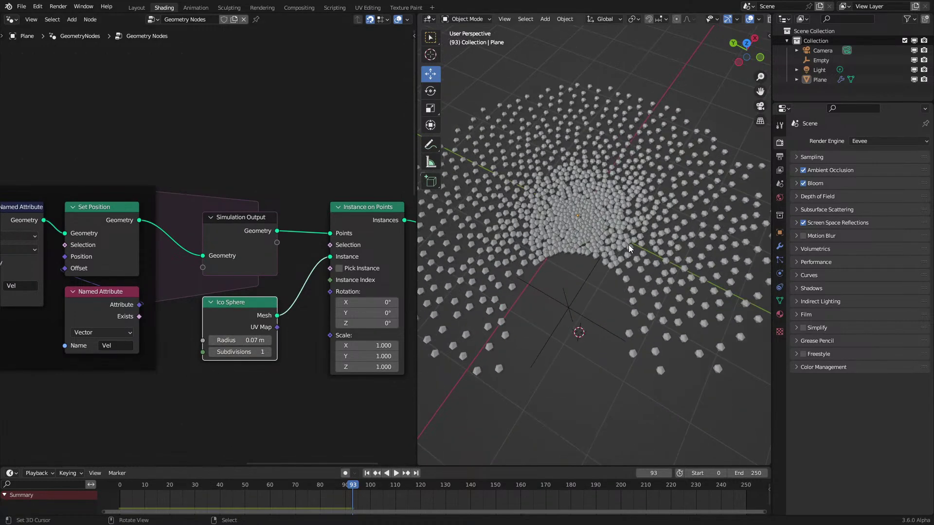
{"action": "left_click", "coordinate": [268, 351]}
{"action": "left_click_drag", "start_coordinate": [245, 311], "coordinate": [277, 300]}
{"action": "middle_click_drag", "start_coordinate": [484, 287], "coordinate": [579, 245]}
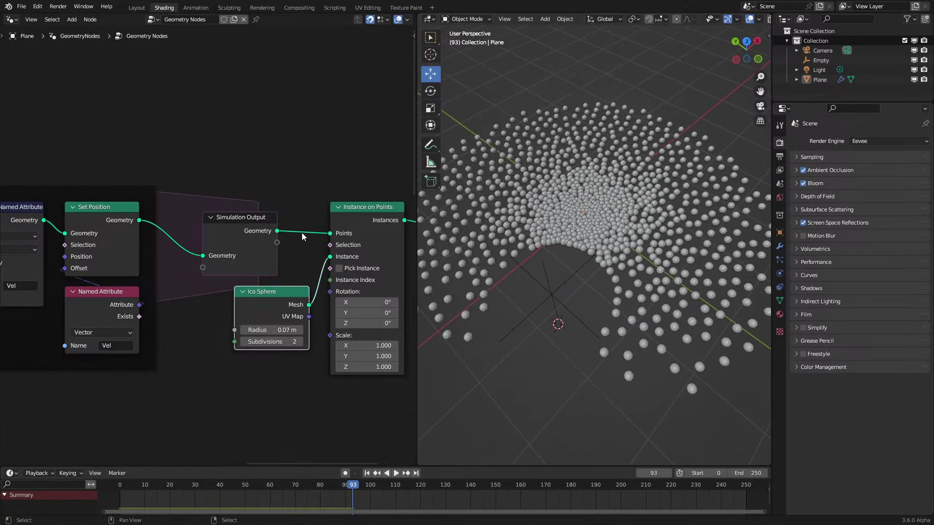
Insert a Set Material node between Instance on Points and Group Output
{"action": "middle_click_drag", "start_coordinate": [304, 239], "coordinate": [182, 303]}
{"action": "key", "text": "shift+a"}
{"action": "type", "text": "set mat"}
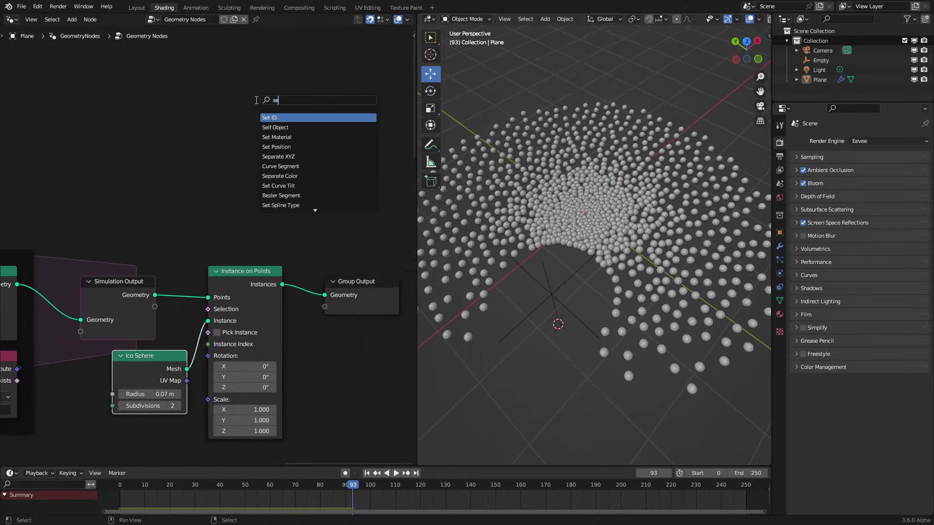
{"action": "key", "text": "Return"}
{"action": "left_click", "coordinate": [294, 324]}
Space out the Ico Sphere, Instance on Points, Set Material and Group Output nodes to the right of Simulation Output
{"action": "scroll", "coordinate": [210, 245], "scroll_direction": "down", "scroll_amount": 5}
{"action": "left_click_drag", "start_coordinate": [184, 243], "coordinate": [302, 394]}
{"action": "key", "text": "g"}
{"action": "left_click", "coordinate": [338, 390]}
{"action": "scroll", "coordinate": [361, 296], "scroll_direction": "down", "scroll_amount": 4}
{"action": "left_click", "coordinate": [344, 266]}
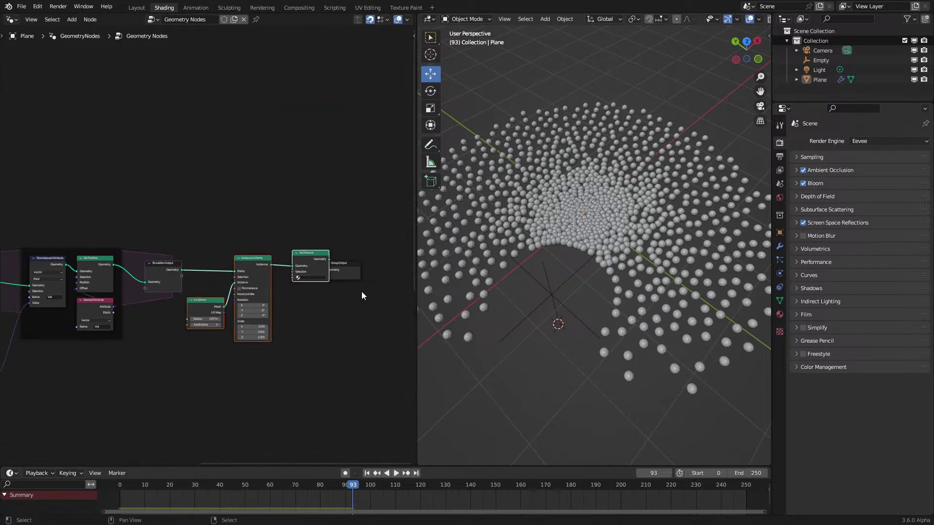
{"action": "key", "text": "g"}
{"action": "left_click", "coordinate": [322, 298]}
{"action": "left_click", "coordinate": [302, 254]}
{"action": "key", "text": "g"}
{"action": "left_click", "coordinate": [278, 256]}
{"action": "left_click_drag", "start_coordinate": [196, 244], "coordinate": [291, 387]}
{"action": "key", "text": "g"}
{"action": "left_click", "coordinate": [317, 388]}
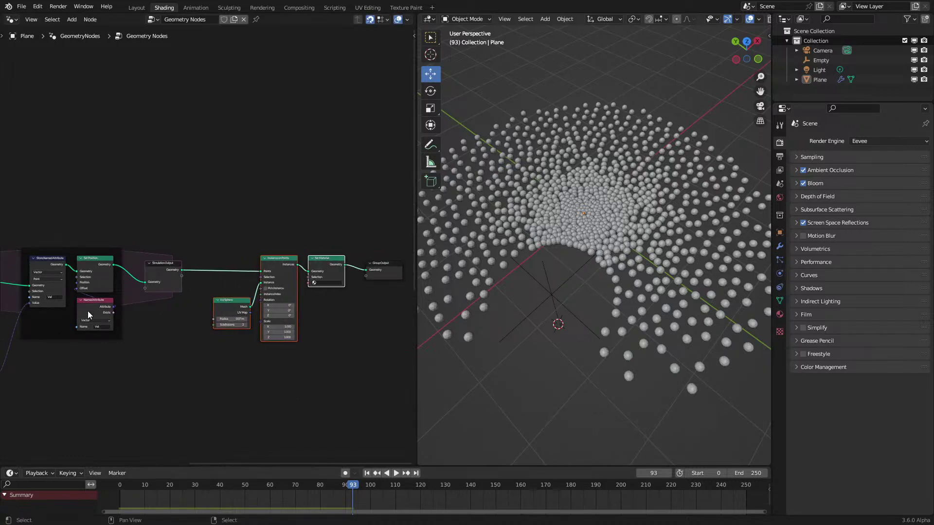
Group the Ico Sphere, Instance on Points and Set Material nodes in one frame
{"action": "middle_click_drag", "start_coordinate": [51, 308], "coordinate": [308, 261]}
{"action": "scroll", "coordinate": [292, 261], "scroll_direction": "up", "scroll_amount": 7}
{"action": "middle_click_drag", "start_coordinate": [239, 261], "coordinate": [88, 288]}
{"action": "scroll", "coordinate": [166, 196], "scroll_direction": "up", "scroll_amount": 2}
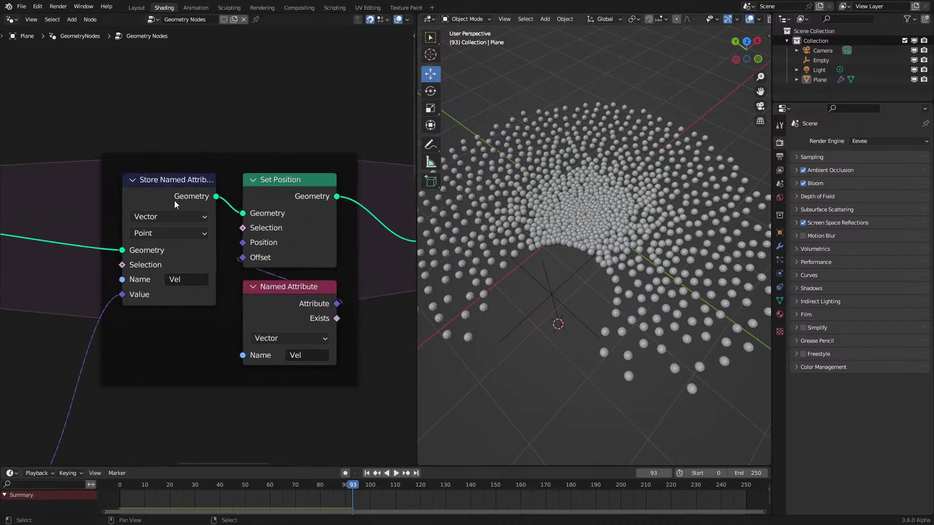
{"action": "scroll", "coordinate": [174, 200], "scroll_direction": "down", "scroll_amount": 3}
{"action": "middle_click_drag", "start_coordinate": [282, 134], "coordinate": [261, 142]}
{"action": "left_click_drag", "start_coordinate": [182, 167], "coordinate": [311, 384]}
{"action": "key", "text": "ctrl+j"}
Create a new material on the plane and assign Material.001 in the Set Material node
{"action": "scroll", "coordinate": [311, 385], "scroll_direction": "up", "scroll_amount": 2}
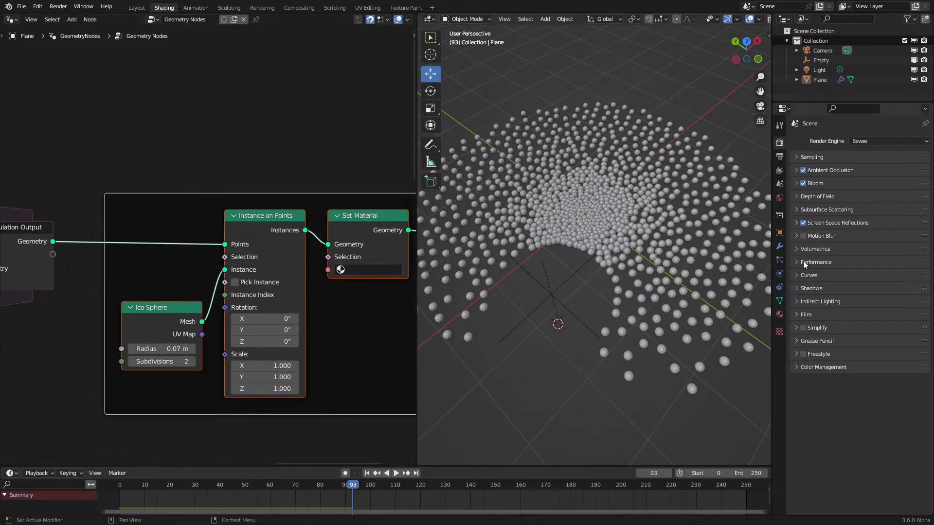
{"action": "left_click", "coordinate": [780, 314]}
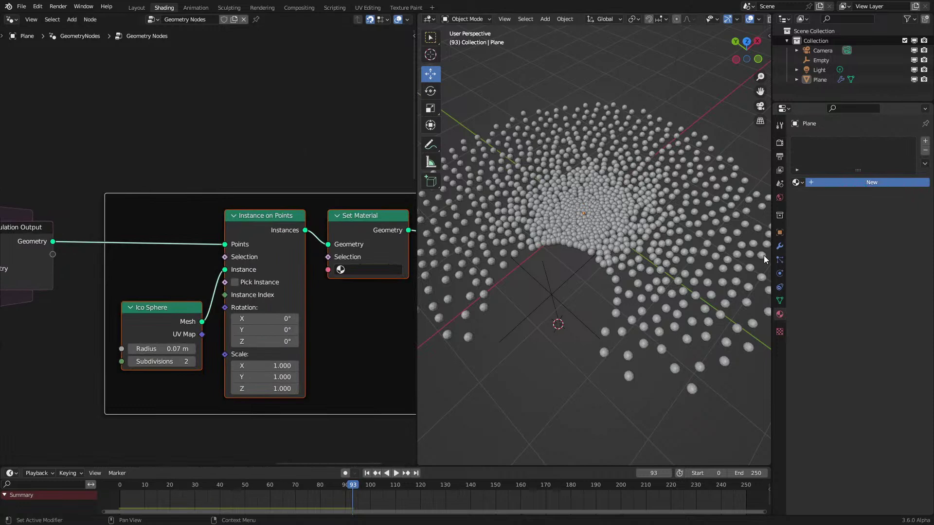
{"action": "left_click", "coordinate": [872, 182]}
{"action": "left_click", "coordinate": [368, 269]}
{"action": "left_click", "coordinate": [384, 298]}
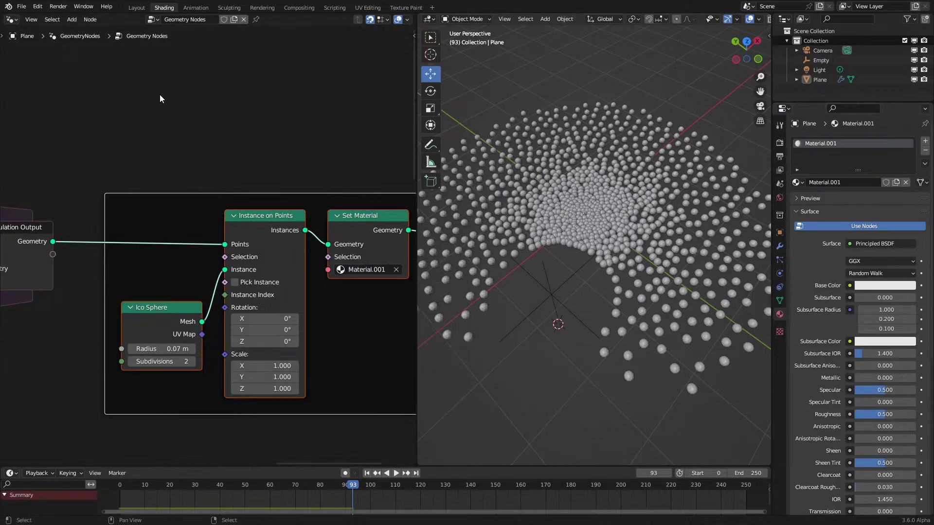
Switch the node area to the Shader Editor and add an Attribute node to the left of the Principled BSDF
{"action": "left_click", "coordinate": [10, 19]}
{"action": "left_click", "coordinate": [34, 112]}
{"action": "scroll", "coordinate": [139, 234], "scroll_direction": "down", "scroll_amount": 6}
{"action": "middle_click_drag", "start_coordinate": [102, 222], "coordinate": [280, 252]}
{"action": "key", "text": "shift+a"}
{"action": "left_click", "coordinate": [167, 213]}
{"action": "type", "text": "a"}
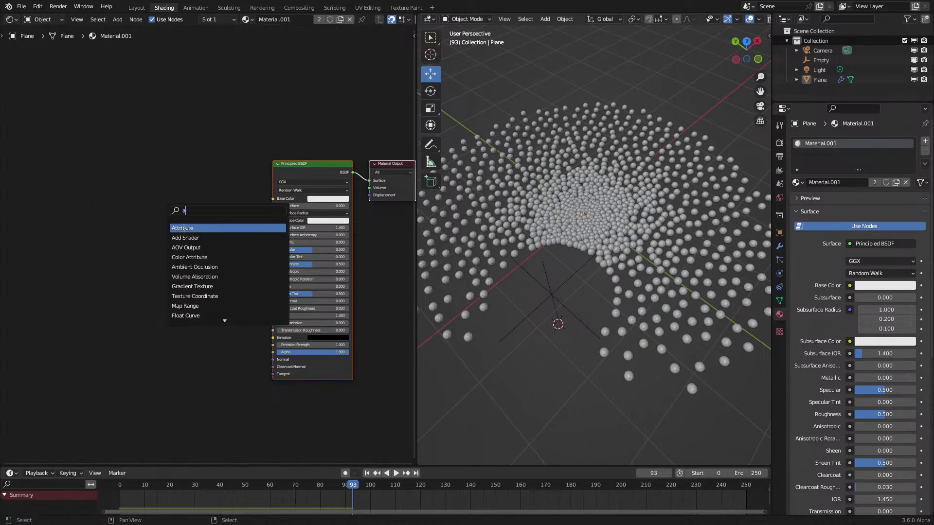
{"action": "left_click", "coordinate": [183, 228]}
{"action": "left_click", "coordinate": [124, 204]}
Switch the viewport to rendered shading, link the Attribute node's Fac output to Base Color, and preview Fac as the surface
{"action": "key", "text": "z"}
{"action": "left_click", "coordinate": [535, 220]}
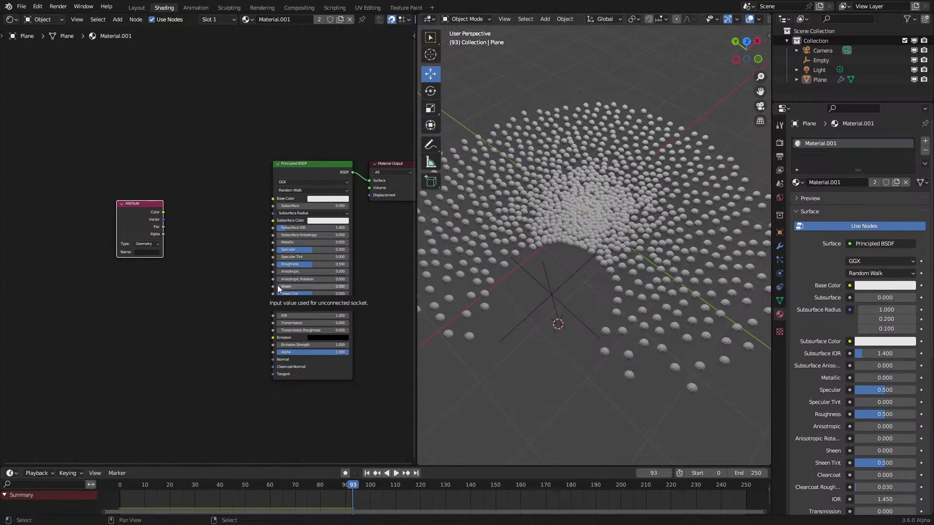
{"action": "scroll", "coordinate": [130, 213], "scroll_direction": "up", "scroll_amount": 2}
{"action": "left_click_drag", "start_coordinate": [139, 241], "coordinate": [241, 250]}
{"action": "scroll", "coordinate": [243, 258], "scroll_direction": "up", "scroll_amount": 5}
{"action": "left_click", "coordinate": [242, 264], "text": "ctrl+shift"}
{"action": "left_click", "coordinate": [242, 264], "text": "ctrl+shift"}
{"action": "left_click", "coordinate": [242, 264], "text": "ctrl+shift"}
{"action": "middle_click_drag", "start_coordinate": [242, 264], "coordinate": [249, 307]}
{"action": "left_click_drag", "start_coordinate": [250, 308], "coordinate": [169, 272]}
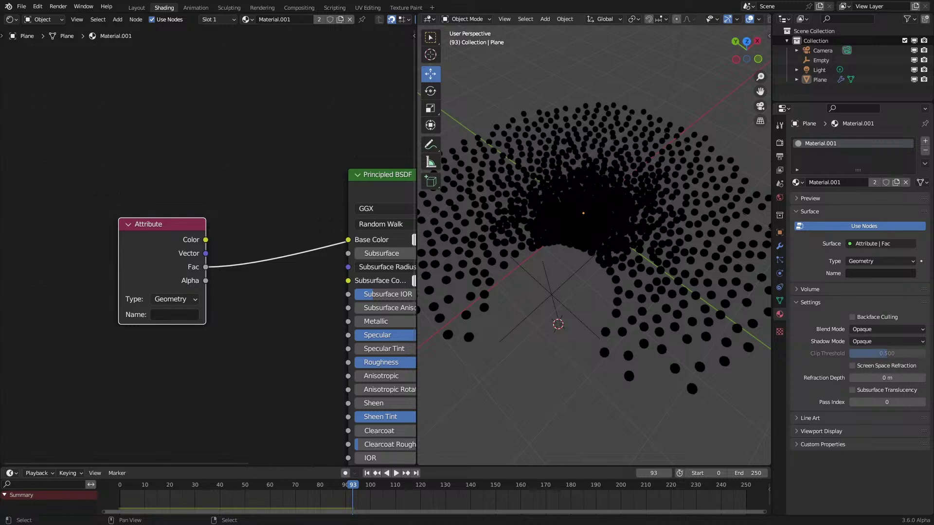
Bring the browser window with the reference tweet of coloured sphere clusters in front of Blender
{"action": "left_click_drag", "start_coordinate": [0, 150], "coordinate": [538, 104]}
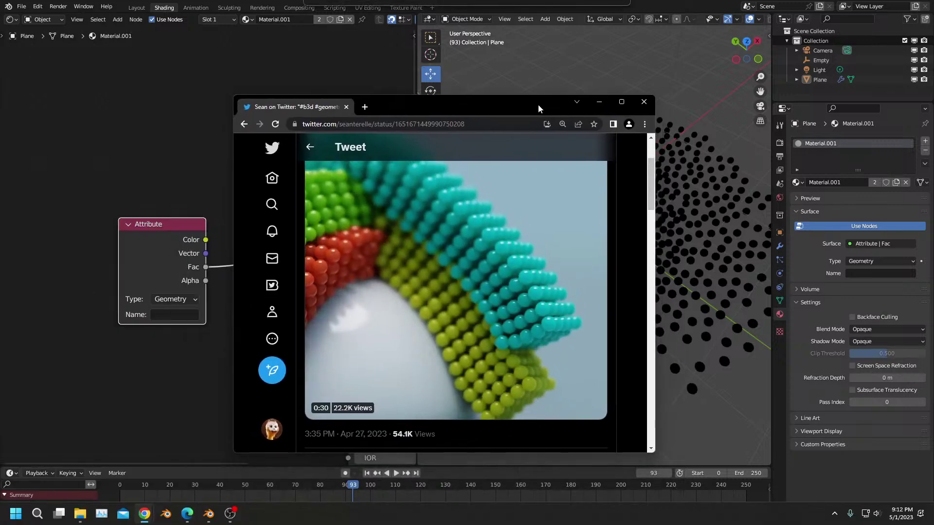
Play the video in the reference tweet, and minimise the browser window to return to Blender
{"action": "left_click", "coordinate": [313, 390]}
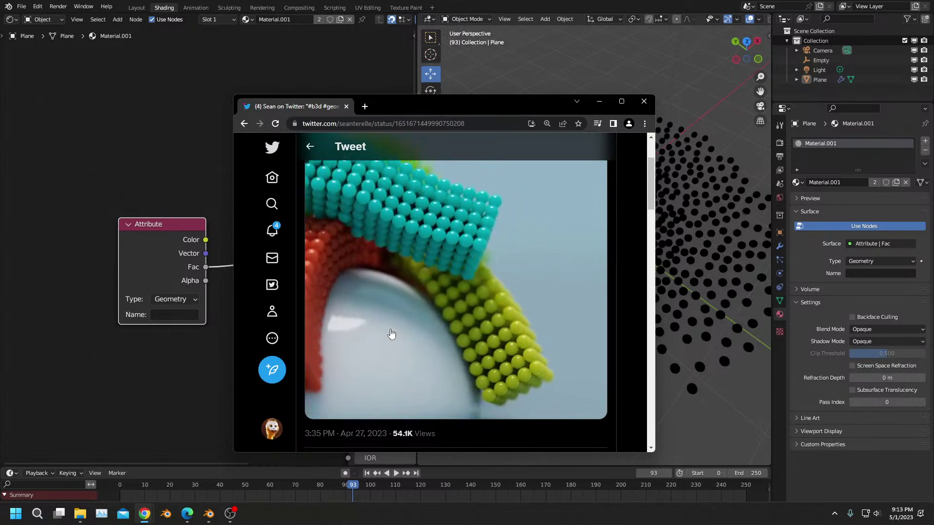
{"action": "left_click", "coordinate": [599, 102]}
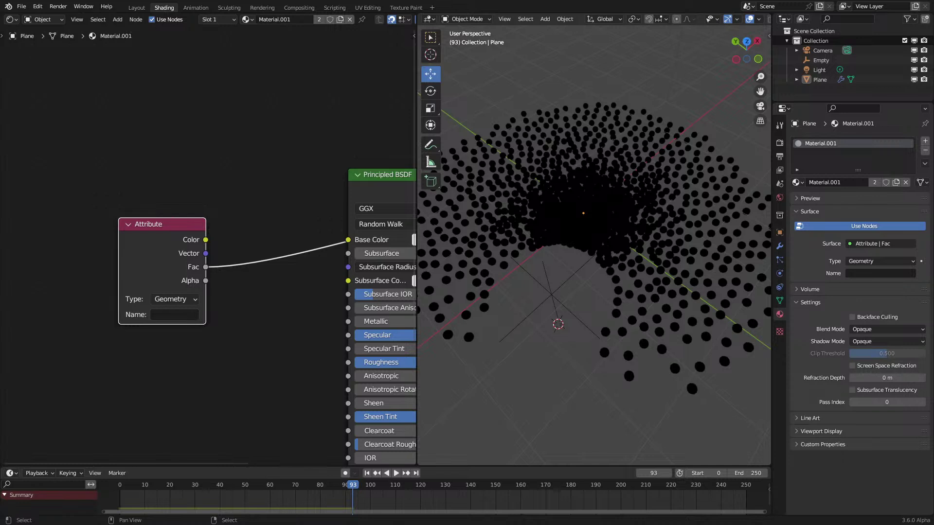
Set the Attribute node's type to Instancer and its attribute name to Vel
{"action": "middle_click_drag", "start_coordinate": [274, 336], "coordinate": [264, 348]}
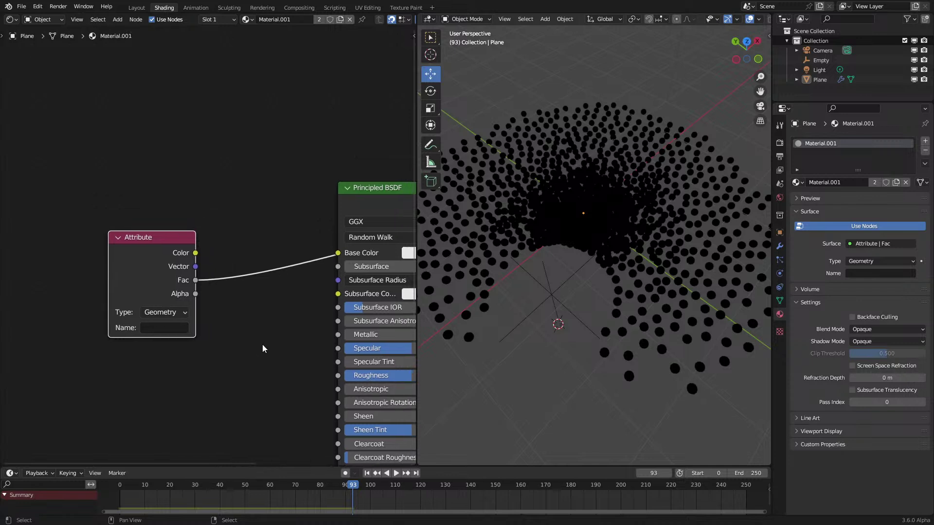
{"action": "scroll", "coordinate": [201, 348], "scroll_direction": "up", "scroll_amount": 3}
{"action": "middle_click_drag", "start_coordinate": [201, 350], "coordinate": [257, 369]}
{"action": "left_click", "coordinate": [217, 343]}
{"action": "left_click", "coordinate": [214, 393]}
{"action": "left_click", "coordinate": [206, 360]}
{"action": "type", "text": "Vel"}
{"action": "key", "text": "Return"}
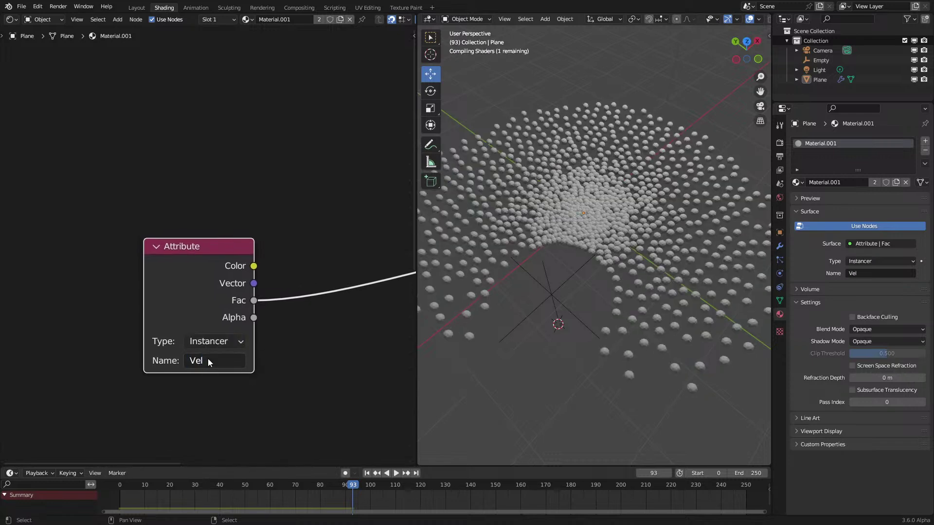
Play the simulation and preview the Attribute node's Vector output as the surface
{"action": "key", "text": "space"}
{"action": "middle_click_drag", "start_coordinate": [527, 349], "coordinate": [527, 336]}
{"action": "left_click", "coordinate": [210, 287], "text": "ctrl+shift"}
{"action": "left_click", "coordinate": [209, 287], "text": "ctrl+shift"}
{"action": "scroll", "coordinate": [209, 287], "scroll_direction": "down", "scroll_amount": 1}
{"action": "scroll", "coordinate": [514, 306], "scroll_direction": "down", "scroll_amount": 2}
{"action": "middle_click_drag", "start_coordinate": [550, 278], "coordinate": [533, 314], "text": "shift"}
{"action": "key", "text": "space"}
Insert a Vector Math node after the Attribute node's Vector output and set it to Absolute
{"action": "key", "text": "g"}
{"action": "middle_click_drag", "start_coordinate": [200, 325], "coordinate": [189, 350]}
{"action": "left_click", "coordinate": [125, 334]}
{"action": "key", "text": "q"}
{"action": "left_click", "coordinate": [189, 350]}
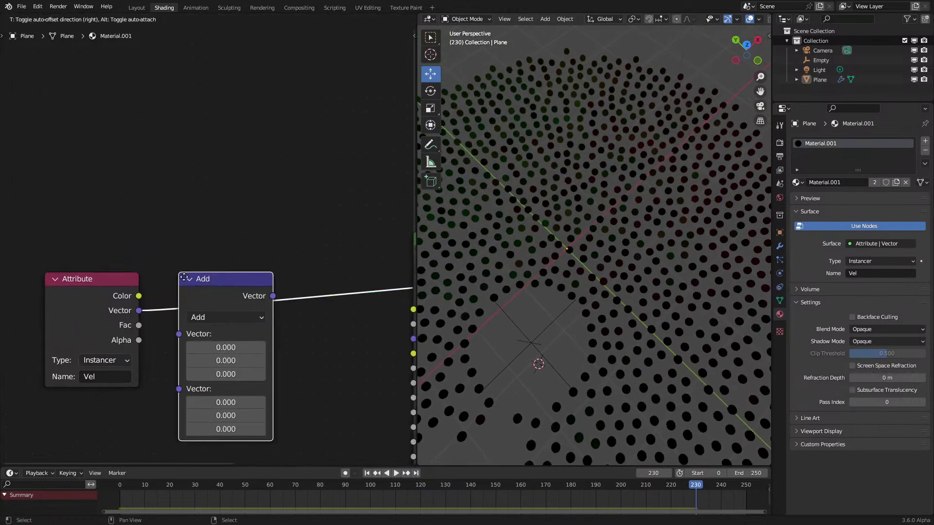
{"action": "left_click", "coordinate": [250, 314]}
{"action": "left_click", "coordinate": [250, 315]}
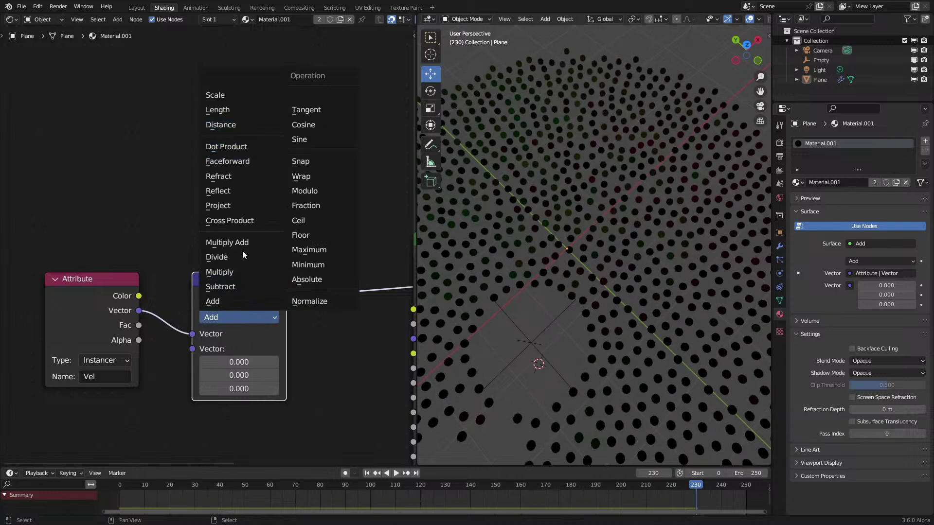
{"action": "left_click", "coordinate": [304, 279]}
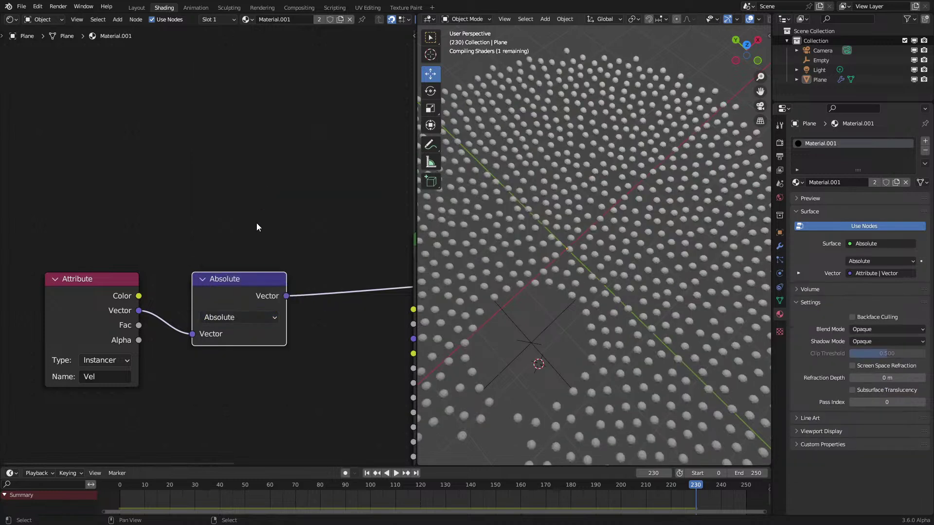
Duplicate the Absolute node behind itself, switch the copy to Scale with a factor of 24, and reposition the nodes
{"action": "middle_click_drag", "start_coordinate": [481, 288], "coordinate": [467, 289]}
{"action": "key", "text": "shift+d"}
{"action": "left_click", "coordinate": [386, 313]}
{"action": "left_click", "coordinate": [380, 318]}
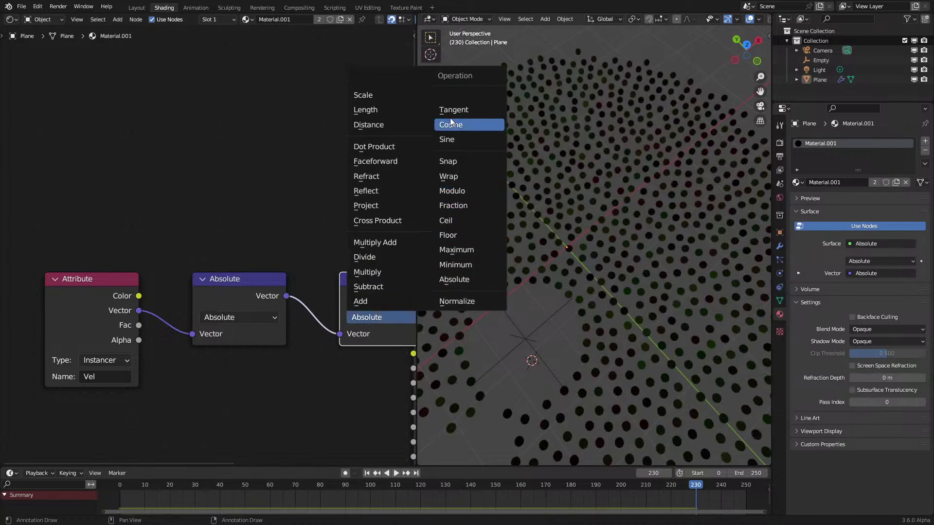
{"action": "left_click", "coordinate": [379, 318]}
{"action": "left_click", "coordinate": [378, 317]}
{"action": "left_click", "coordinate": [366, 96]}
{"action": "left_click_drag", "start_coordinate": [377, 349], "coordinate": [405, 348]}
{"action": "scroll", "coordinate": [171, 249], "scroll_direction": "down", "scroll_amount": 3}
{"action": "left_click_drag", "start_coordinate": [117, 228], "coordinate": [301, 365]}
{"action": "key", "text": "g"}
{"action": "left_click", "coordinate": [211, 435]}
Restart the simulation from frame 0 and view the velocity-coloured spheres while it plays
{"action": "left_click", "coordinate": [106, 494]}
{"action": "scroll", "coordinate": [341, 408], "scroll_direction": "down", "scroll_amount": 1}
{"action": "scroll", "coordinate": [465, 360], "scroll_direction": "down", "scroll_amount": 1}
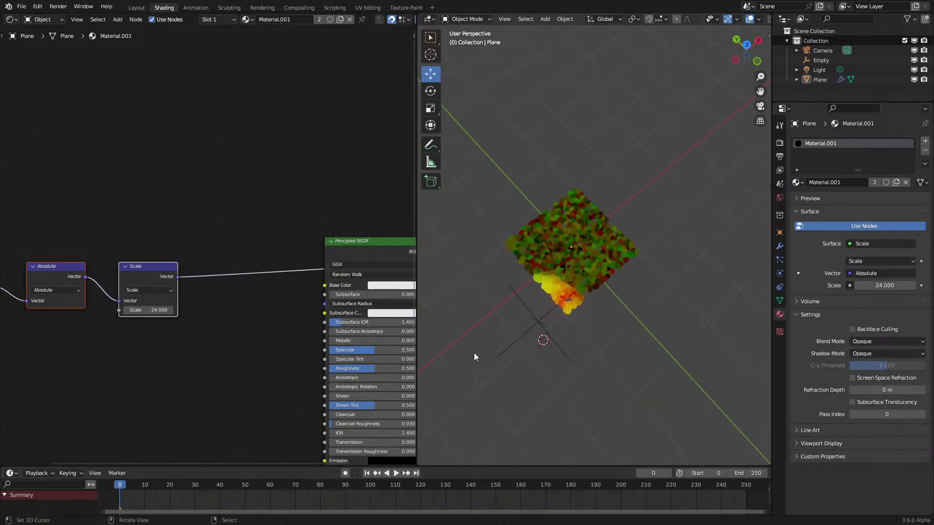
{"action": "key", "text": "space"}
{"action": "middle_click_drag", "start_coordinate": [520, 342], "coordinate": [541, 334]}
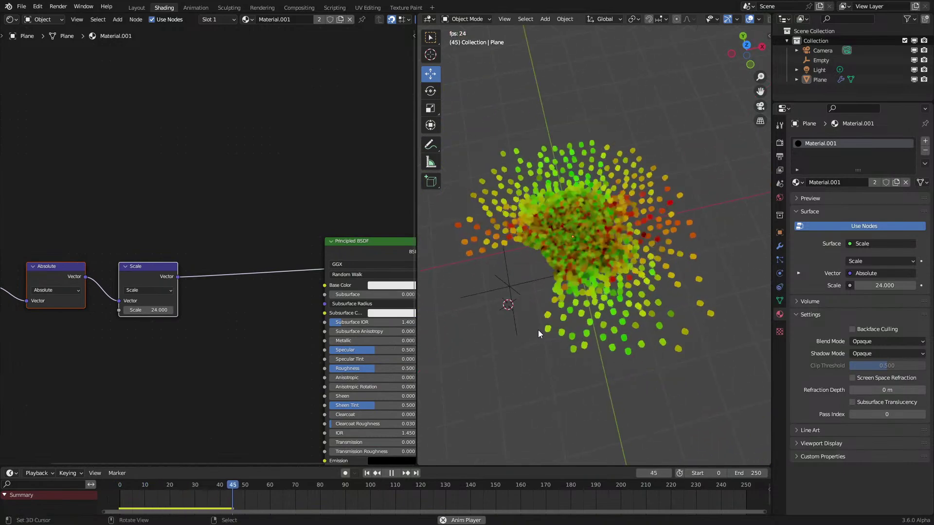
Set the world background strength to 0 and expand the scene's Color Management settings
{"action": "left_click", "coordinate": [780, 143]}
{"action": "left_click", "coordinate": [852, 194]}
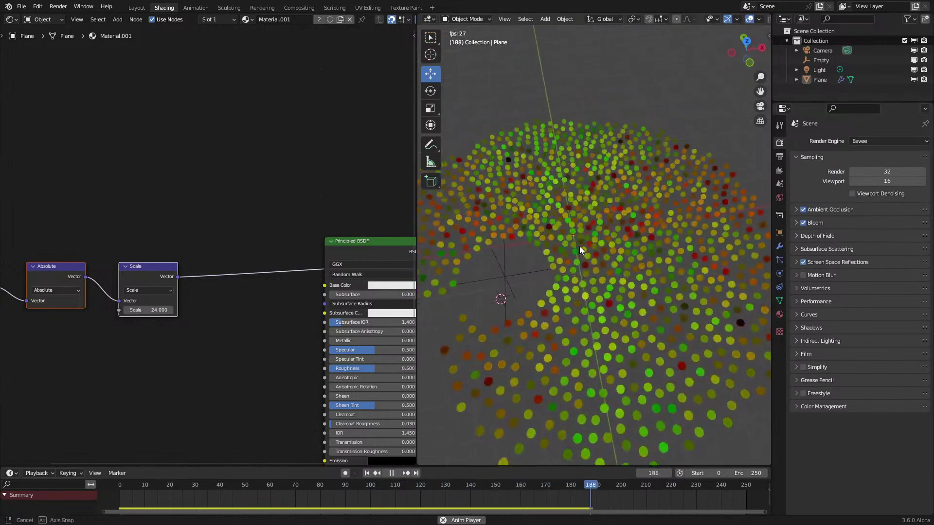
{"action": "left_click", "coordinate": [780, 198]}
{"action": "left_click_drag", "start_coordinate": [874, 222], "coordinate": [810, 220]}
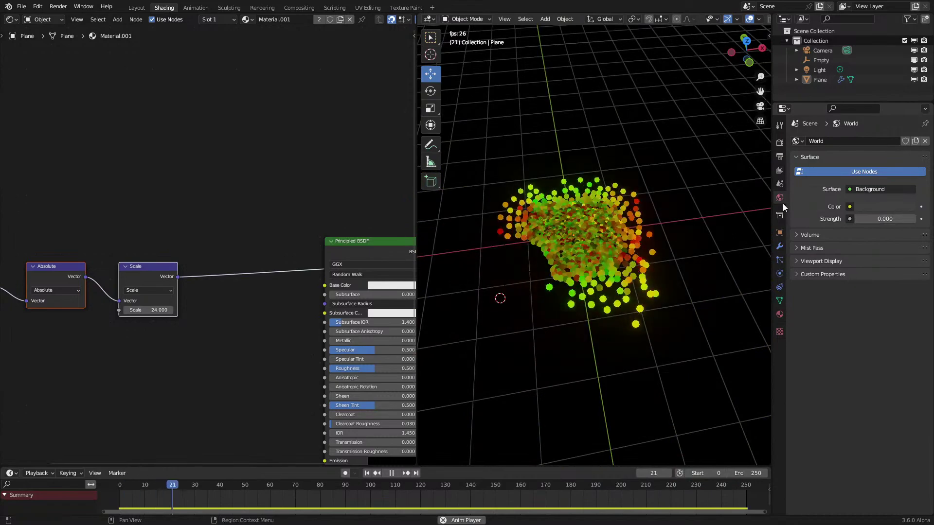
{"action": "left_click", "coordinate": [780, 143]}
{"action": "left_click", "coordinate": [824, 407]}
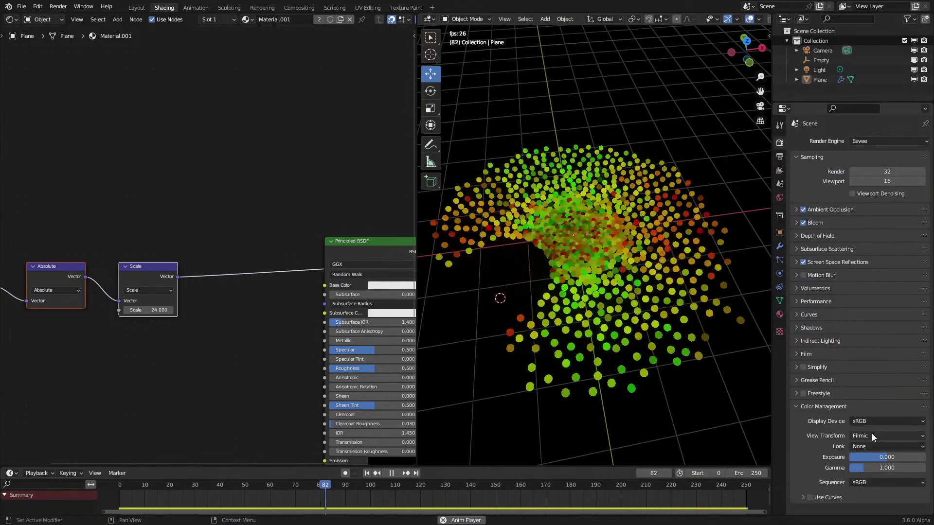
Try a factor of 101.7 on the Scale node while the simulation is paused
{"action": "key", "text": "space"}
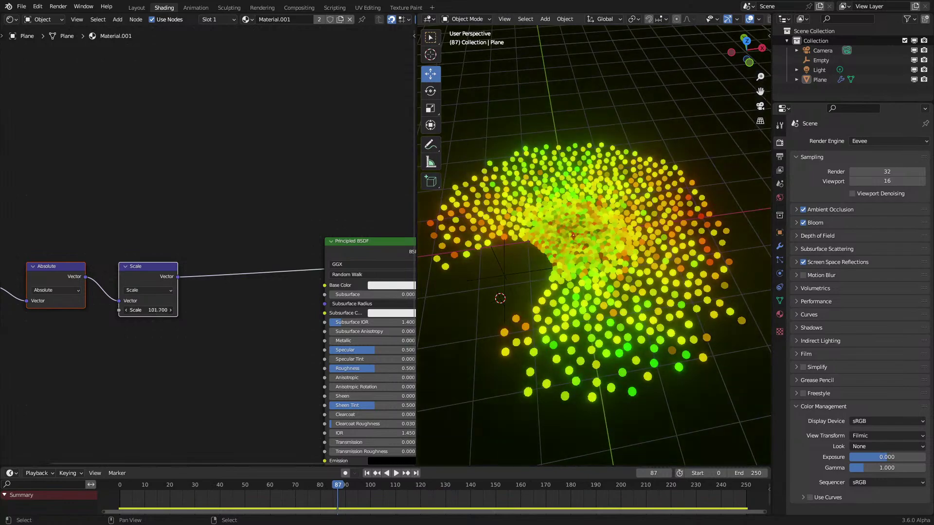
{"action": "key", "text": "space"}
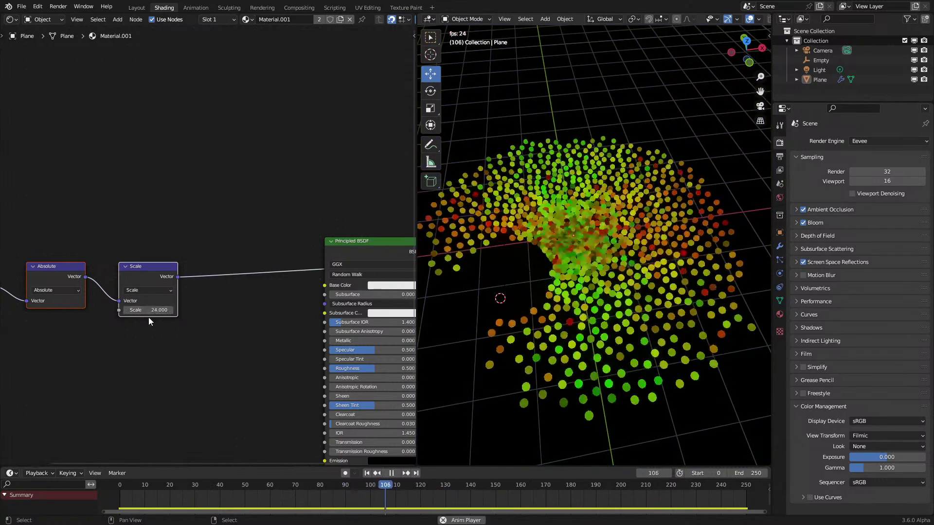
{"action": "middle_click_drag", "start_coordinate": [199, 317], "coordinate": [293, 318]}
Replay the simulation from frame 0 and examine the coloured spheres up close, pausing at frame 92
{"action": "key", "text": "space"}
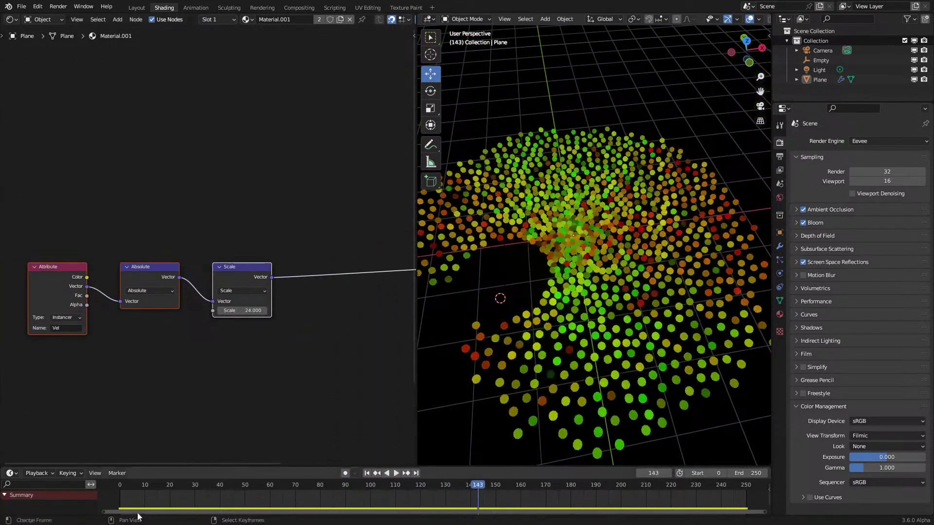
{"action": "left_click", "coordinate": [113, 489]}
{"action": "key", "text": "space"}
{"action": "middle_click_drag", "start_coordinate": [644, 339], "coordinate": [650, 352]}
{"action": "scroll", "coordinate": [650, 353], "scroll_direction": "up", "scroll_amount": 6}
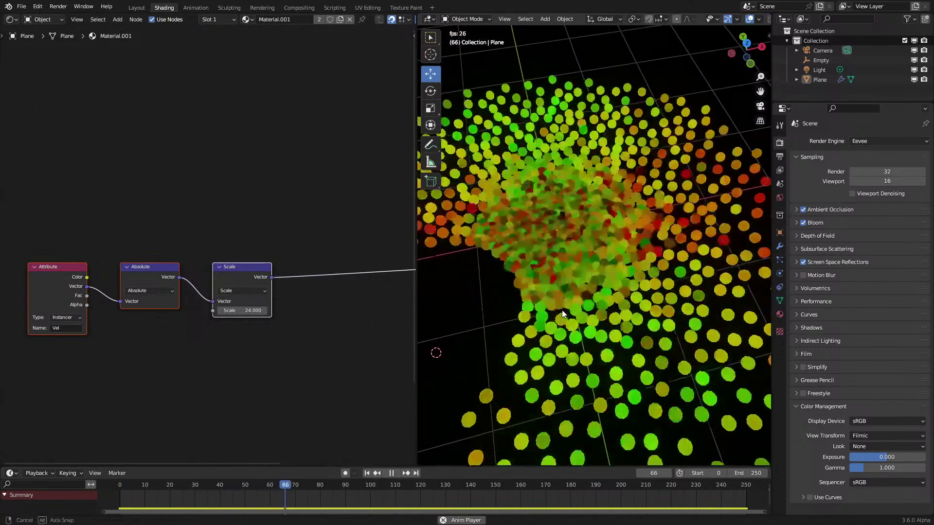
{"action": "key", "text": "space"}
{"action": "scroll", "coordinate": [589, 220], "scroll_direction": "up", "scroll_amount": 2}
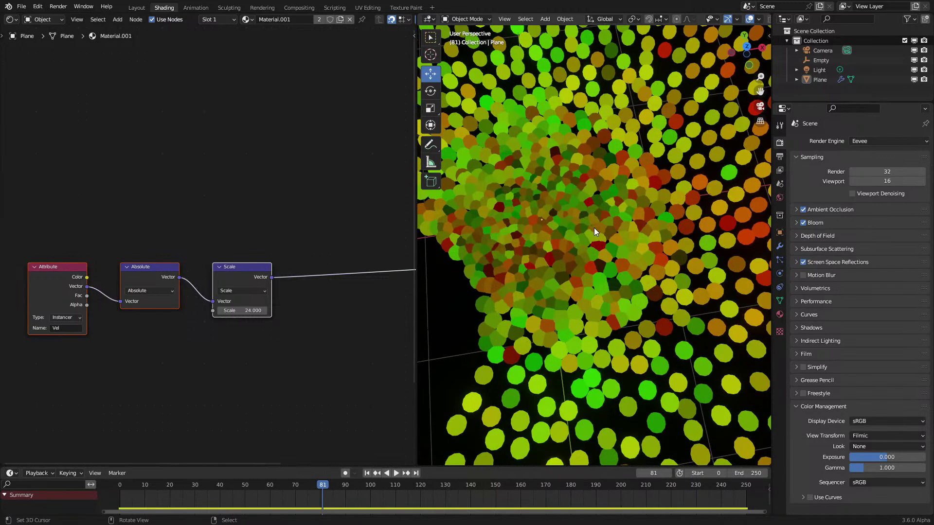
{"action": "key", "text": "space"}
{"action": "key", "text": "space"}
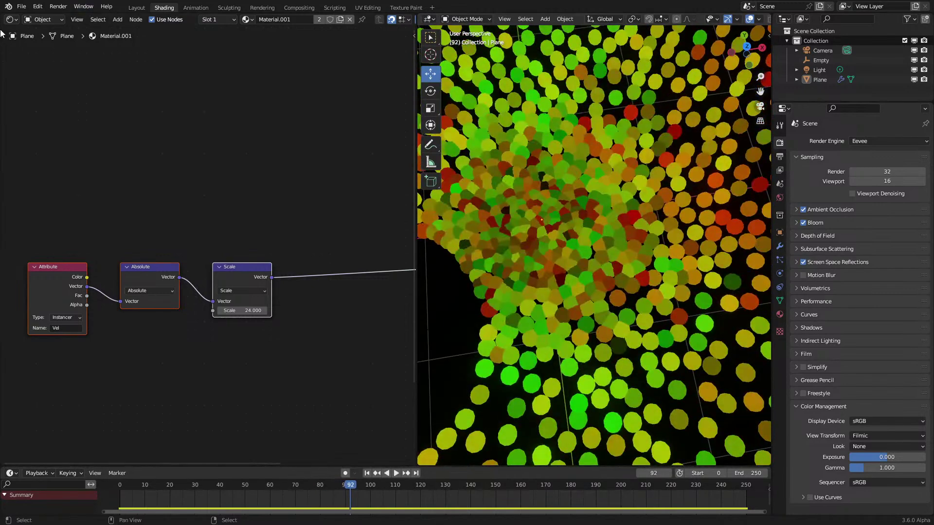
Hide the Attribute node's unused sockets and move the Absolute and Scale nodes closer to it
{"action": "key", "text": "ctrl+h"}
{"action": "left_click_drag", "start_coordinate": [152, 237], "coordinate": [243, 309]}
{"action": "key", "text": "g"}
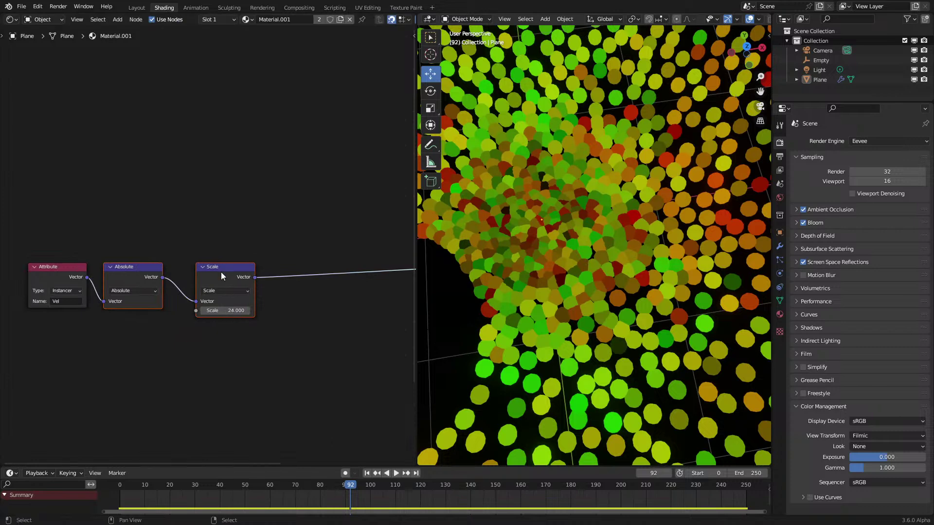
{"action": "left_click_drag", "start_coordinate": [221, 276], "coordinate": [210, 277]}
Switch the node area to the Geometry Node Editor and bring the neighbour force nodes into view
{"action": "left_click", "coordinate": [12, 19]}
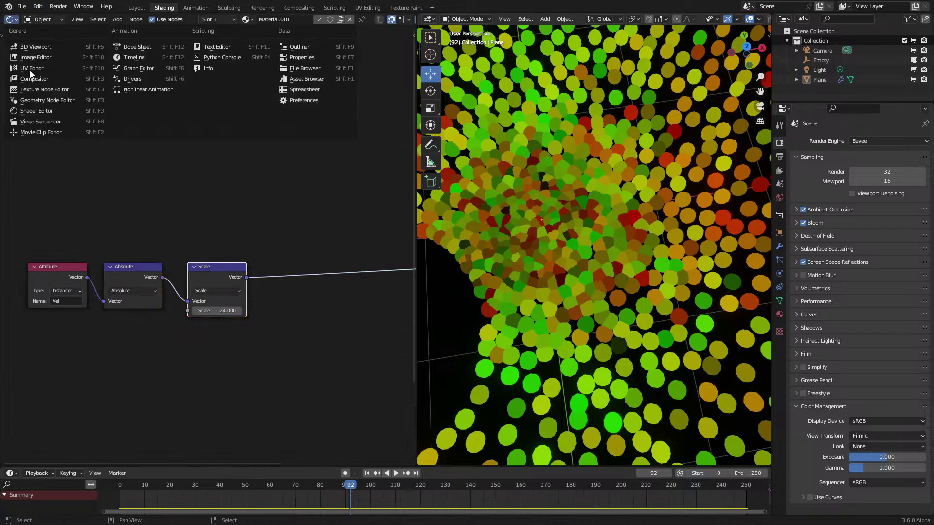
{"action": "left_click", "coordinate": [54, 102]}
{"action": "scroll", "coordinate": [131, 195], "scroll_direction": "down", "scroll_amount": 4}
{"action": "middle_click_drag", "start_coordinate": [154, 230], "coordinate": [336, 106]}
{"action": "scroll", "coordinate": [205, 241], "scroll_direction": "up", "scroll_amount": 4}
{"action": "middle_click_drag", "start_coordinate": [185, 262], "coordinate": [278, 188]}
{"action": "scroll", "coordinate": [180, 237], "scroll_direction": "down", "scroll_amount": 1}
{"action": "middle_click_drag", "start_coordinate": [161, 243], "coordinate": [180, 238]}
{"action": "scroll", "coordinate": [146, 227], "scroll_direction": "down", "scroll_amount": 3}
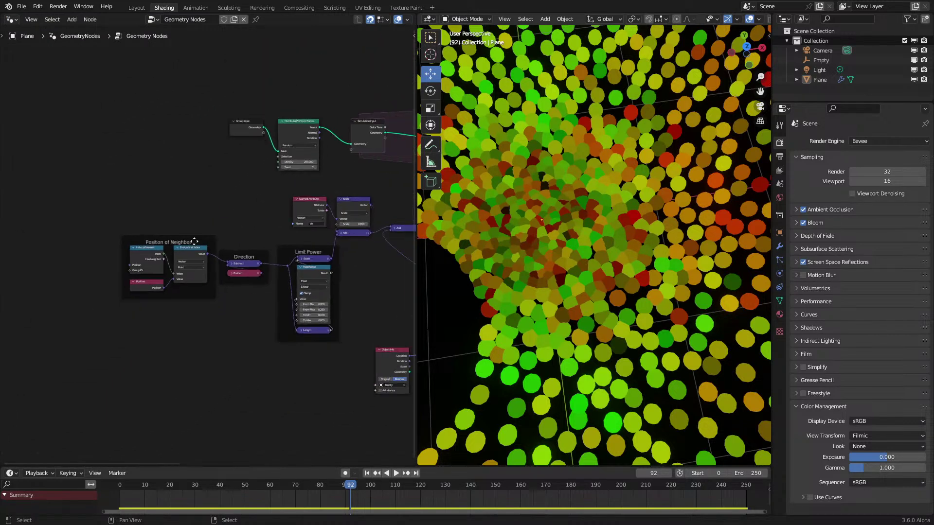
Join the empty's Object Info, Direction and Limit Power nodes in a frame, and move the neighbour force nodes down
{"action": "left_click_drag", "start_coordinate": [217, 288], "coordinate": [365, 399]}
{"action": "key", "text": "g"}
{"action": "key", "text": "ctrl+j"}
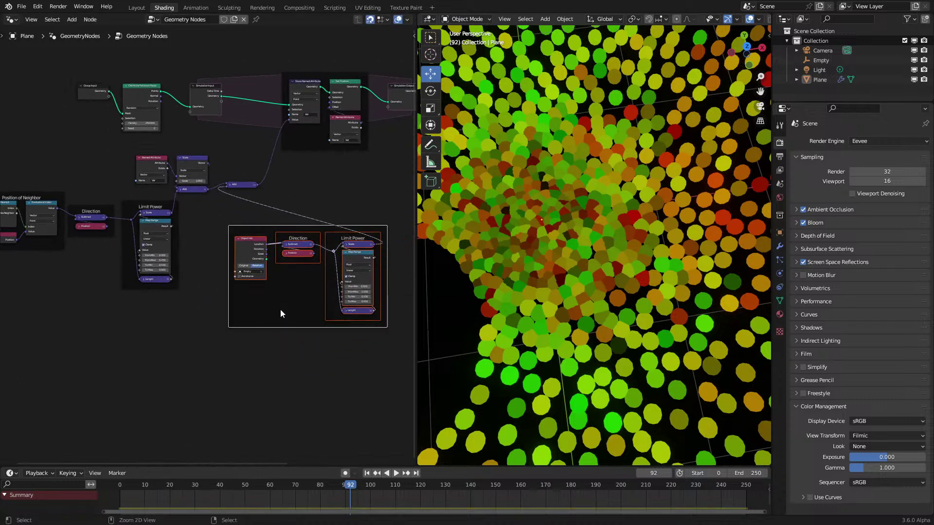
{"action": "middle_click_drag", "start_coordinate": [154, 224], "coordinate": [252, 269]}
{"action": "left_click_drag", "start_coordinate": [112, 322], "coordinate": [255, 247]}
{"action": "key", "text": "g"}
Stack the two Add nodes before Store Named Attribute and group them in a frame
{"action": "scroll", "coordinate": [301, 227], "scroll_direction": "up", "scroll_amount": 1}
{"action": "middle_click_drag", "start_coordinate": [301, 226], "coordinate": [195, 249]}
{"action": "scroll", "coordinate": [192, 253], "scroll_direction": "up", "scroll_amount": 4}
{"action": "left_click_drag", "start_coordinate": [189, 258], "coordinate": [242, 240]}
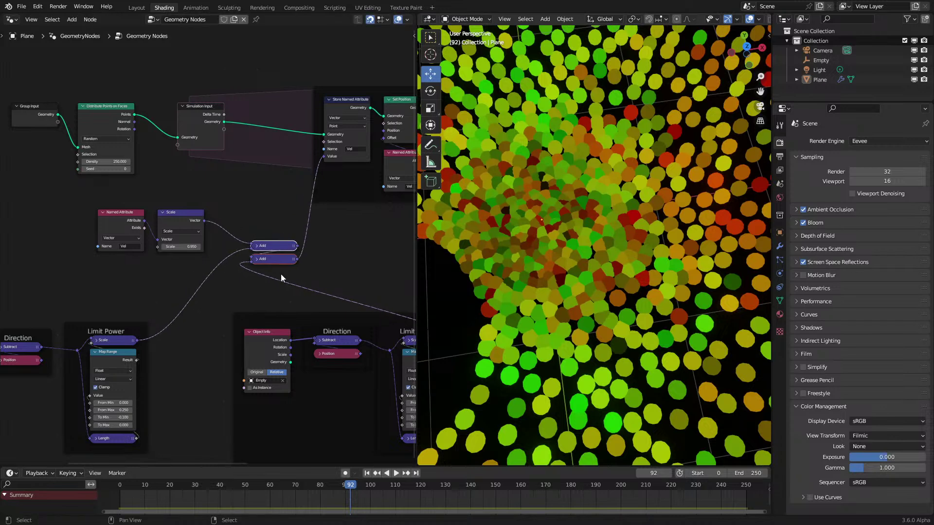
Move the Vel Named Attribute node and its Scale node away from the Add nodes and join them in a frame
{"action": "middle_click_drag", "start_coordinate": [105, 206], "coordinate": [314, 211]}
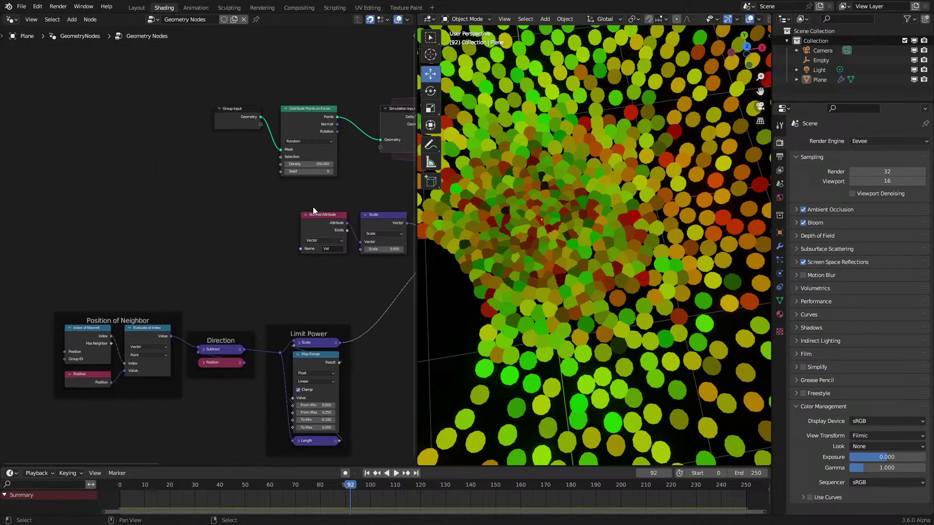
{"action": "left_click_drag", "start_coordinate": [325, 228], "coordinate": [202, 225]}
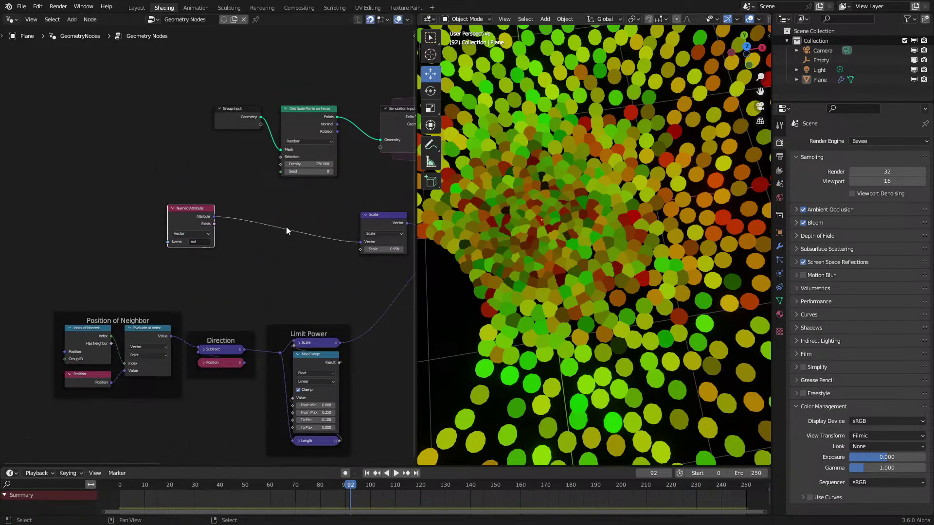
{"action": "middle_click_drag", "start_coordinate": [284, 233], "coordinate": [253, 234]}
{"action": "left_click_drag", "start_coordinate": [361, 219], "coordinate": [221, 213]}
{"action": "left_click_drag", "start_coordinate": [148, 271], "coordinate": [237, 209]}
{"action": "key", "text": "ctrl+j"}
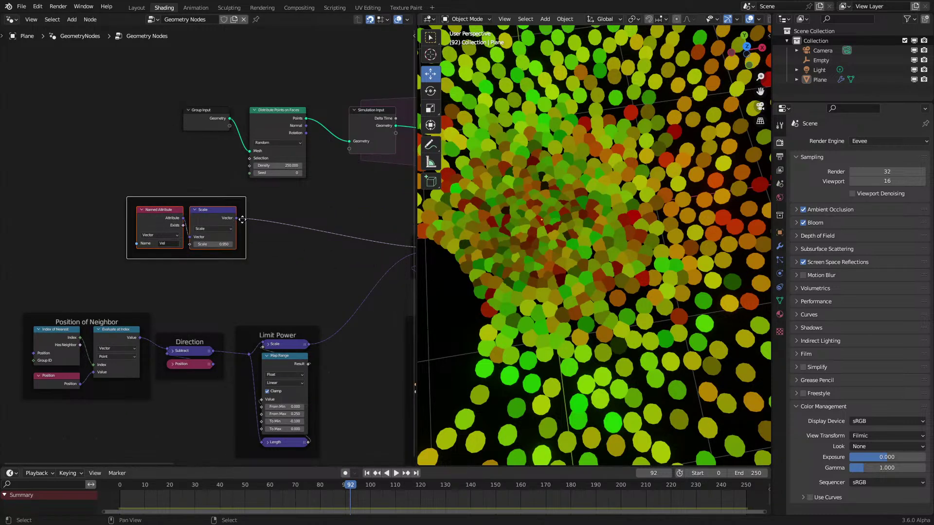
Reposition the neighbour force frames and duplicate the Position of Neighbor frame, placing one copy above the other
{"action": "scroll", "coordinate": [214, 258], "scroll_direction": "down", "scroll_amount": 2}
{"action": "left_click_drag", "start_coordinate": [142, 274], "coordinate": [268, 413]}
{"action": "key", "text": "g"}
{"action": "left_click", "coordinate": [217, 287]}
{"action": "left_click_drag", "start_coordinate": [121, 296], "coordinate": [179, 401]}
{"action": "key", "text": "shift+d"}
{"action": "left_click", "coordinate": [180, 329]}
{"action": "key", "text": "ctrl+z"}
{"action": "key", "text": "shift+d"}
{"action": "left_click", "coordinate": [227, 266]}
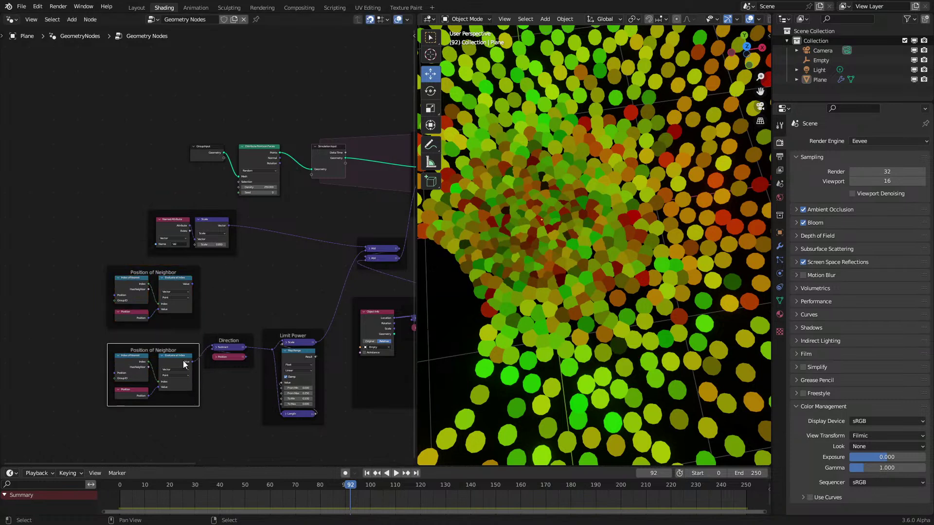
Replace the upper neighbour frame's Position node with a copy of the Vel Named Attribute node feeding Evaluate at Index's Value
{"action": "scroll", "coordinate": [167, 296], "scroll_direction": "up", "scroll_amount": 3}
{"action": "key", "text": "x"}
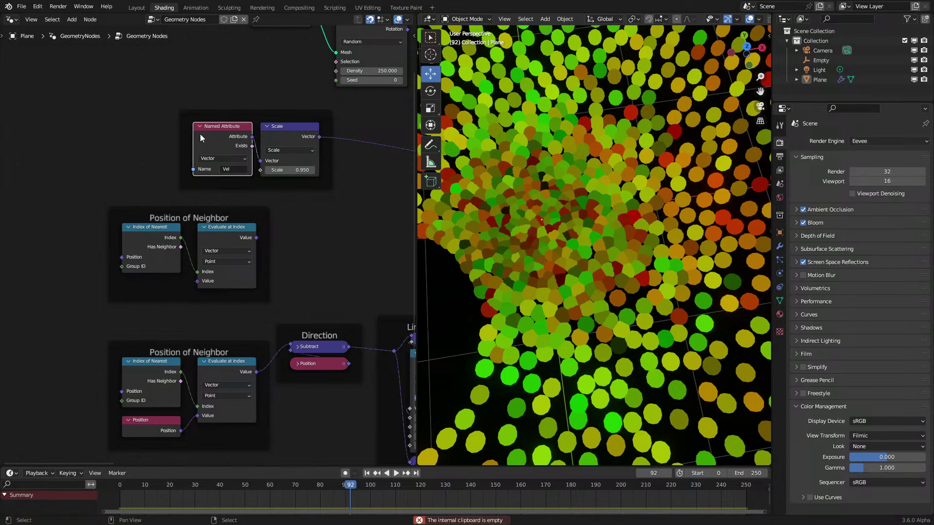
{"action": "key", "text": "g"}
{"action": "left_click", "coordinate": [181, 309]}
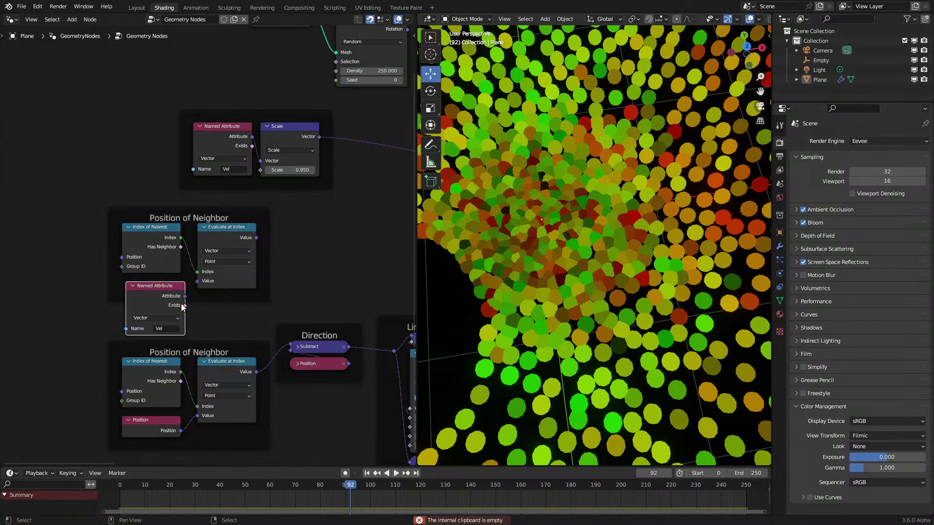
{"action": "mouse_move", "coordinate": [158, 288]}
{"action": "left_mouse_down"}
{"action": "mouse_move", "coordinate": [155, 279]}
{"action": "mouse_move", "coordinate": [155, 292]}
{"action": "left_mouse_up"}
Select the lower Position of Neighbor, Direction and Limit Power frames and reposition them together
{"action": "scroll", "coordinate": [264, 374], "scroll_direction": "down", "scroll_amount": 3}
{"action": "scroll", "coordinate": [265, 382], "scroll_direction": "down", "scroll_amount": 1}
{"action": "left_click_drag", "start_coordinate": [239, 408], "coordinate": [351, 327]}
{"action": "middle_click_drag", "start_coordinate": [280, 326], "coordinate": [116, 295]}
{"action": "key", "text": "g"}
{"action": "left_click", "coordinate": [199, 280]}
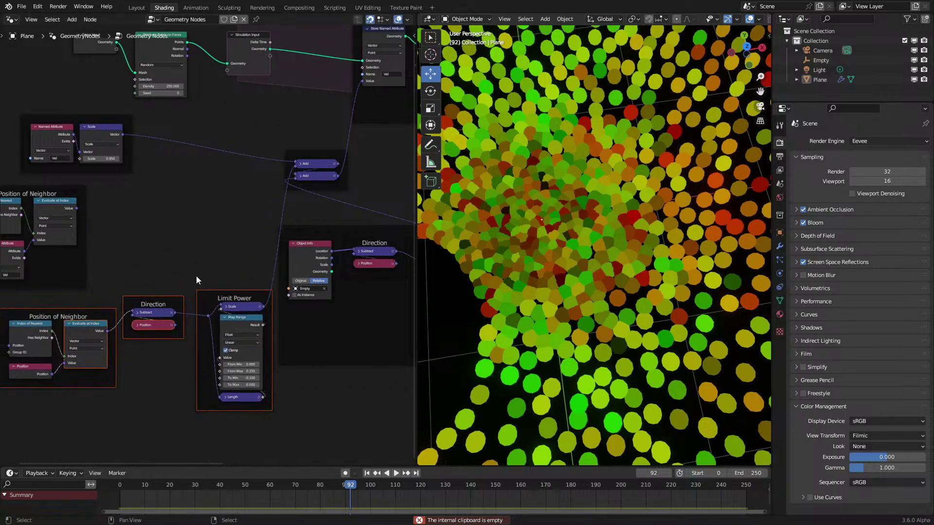
Compact the empty's force frame by moving its Direction nodes down and placing Object Info above them
{"action": "scroll", "coordinate": [285, 260], "scroll_direction": "down", "scroll_amount": 1}
{"action": "scroll", "coordinate": [328, 254], "scroll_direction": "up", "scroll_amount": 1}
{"action": "middle_click_drag", "start_coordinate": [325, 258], "coordinate": [266, 260]}
{"action": "left_click_drag", "start_coordinate": [314, 278], "coordinate": [314, 326]}
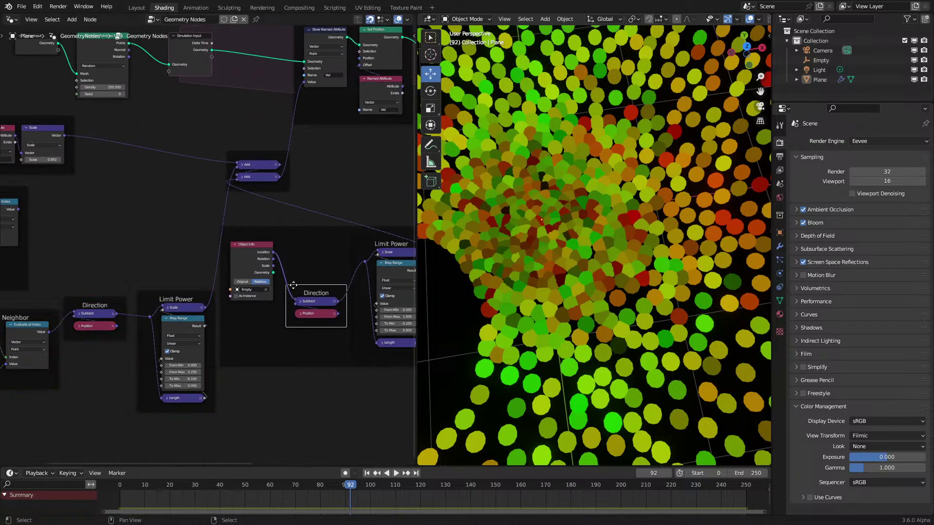
{"action": "left_click_drag", "start_coordinate": [253, 256], "coordinate": [318, 250]}
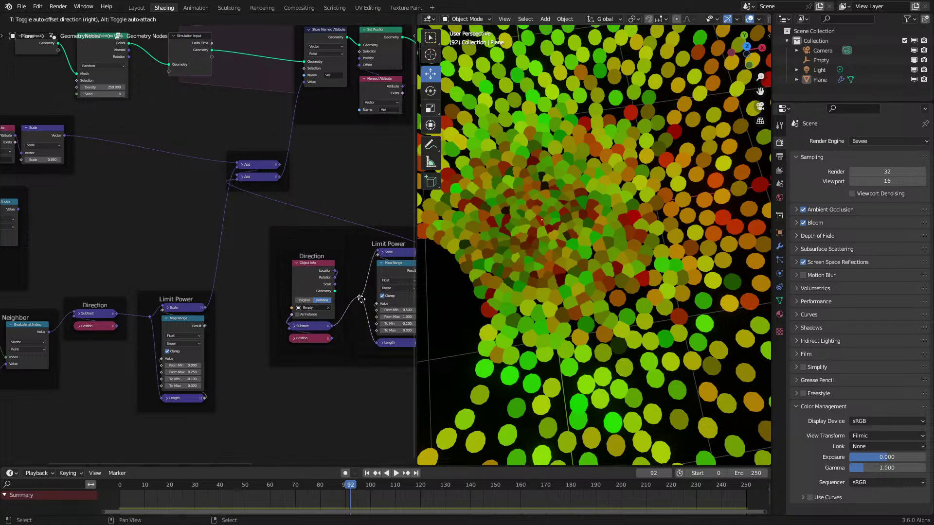
{"action": "middle_click_drag", "start_coordinate": [163, 195], "coordinate": [340, 247]}
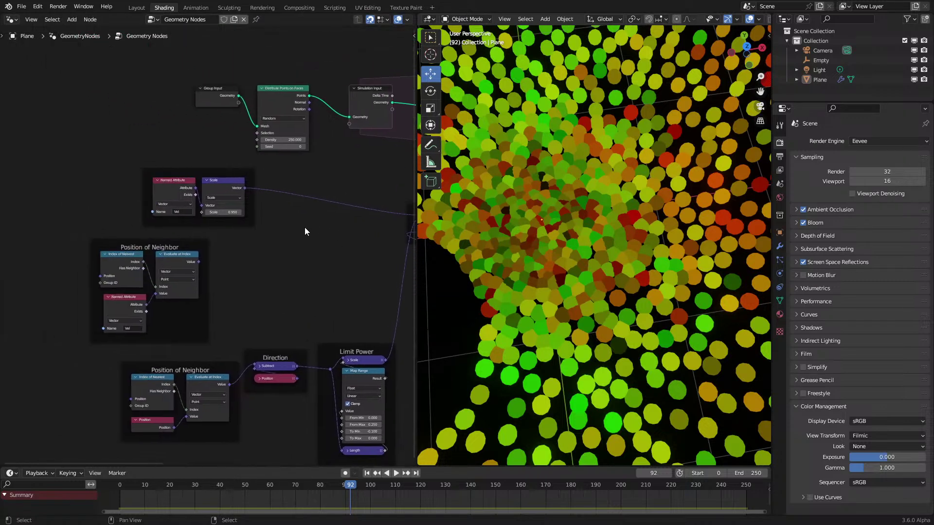
{"action": "scroll", "coordinate": [219, 243], "scroll_direction": "up", "scroll_amount": 4}
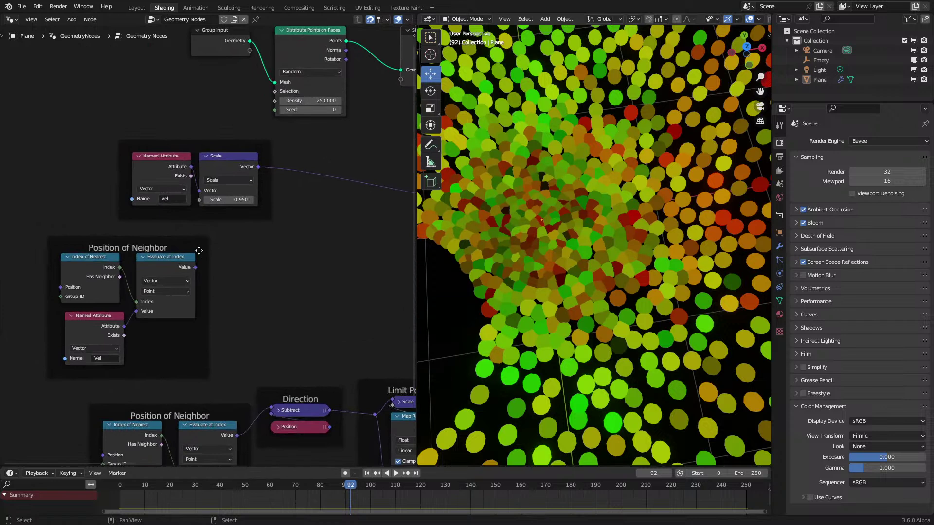
Add a Mix node on the link between the velocity Scale and Add nodes, and set its data type to Vector
{"action": "middle_click_drag", "start_coordinate": [203, 271], "coordinate": [179, 283]}
{"action": "left_click_drag", "start_coordinate": [73, 279], "coordinate": [75, 279]}
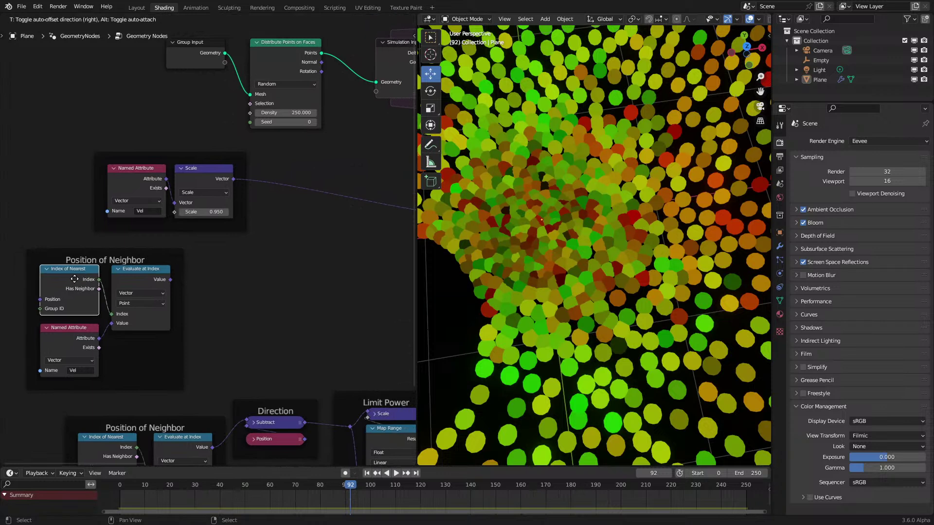
{"action": "middle_click_drag", "start_coordinate": [168, 262], "coordinate": [153, 268]}
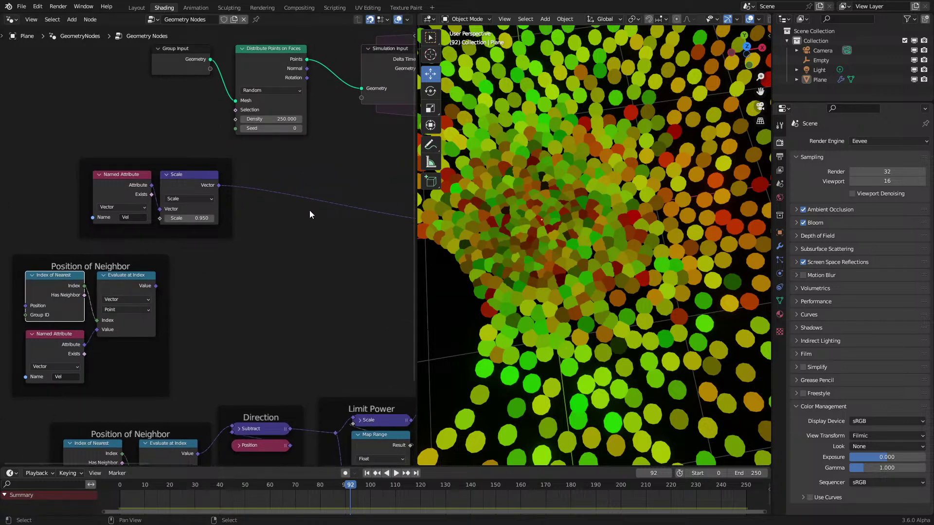
{"action": "key", "text": "shift+a"}
{"action": "left_click", "coordinate": [273, 266]}
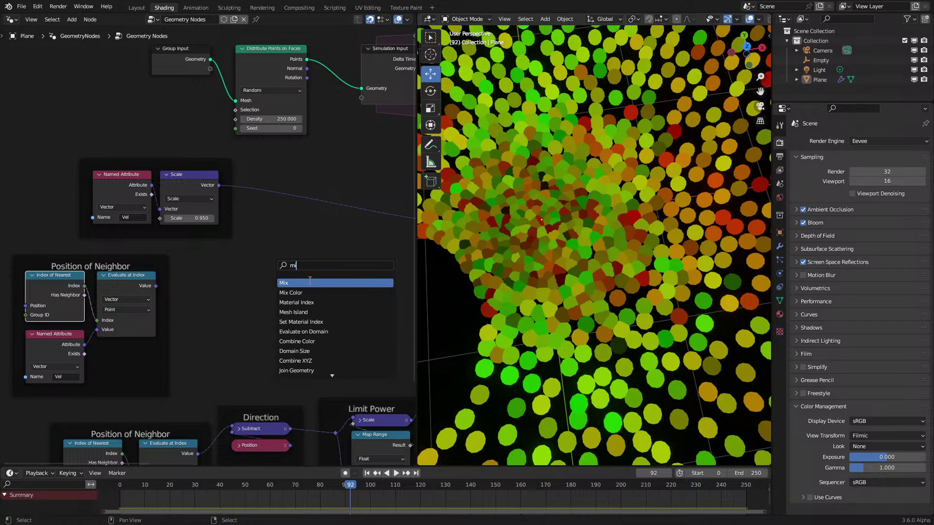
{"action": "type", "text": "mi"}
{"action": "left_click", "coordinate": [309, 283]}
{"action": "left_click", "coordinate": [317, 176]}
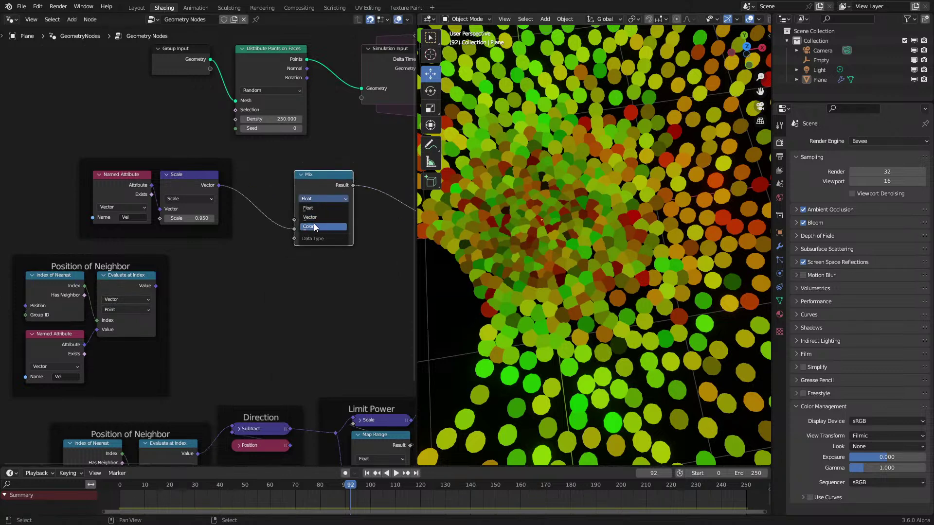
{"action": "left_click", "coordinate": [310, 217]}
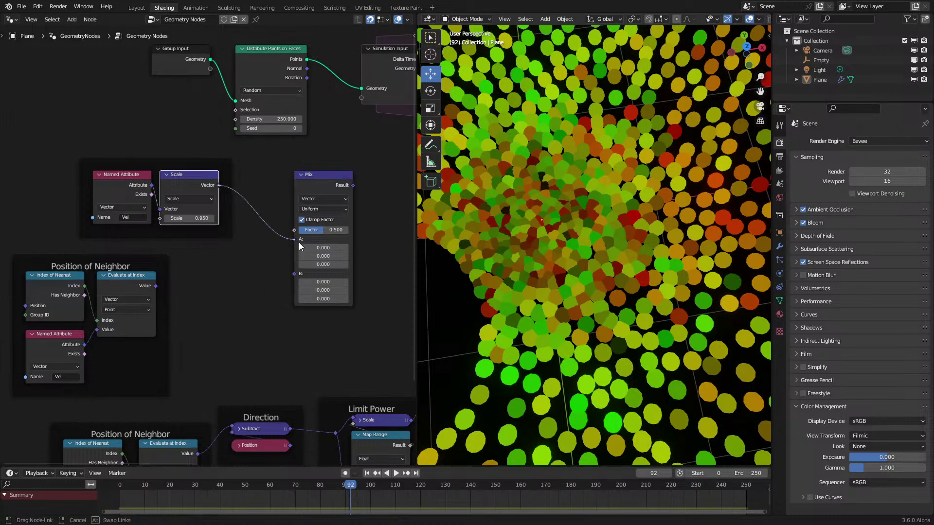
Feed Scale's Vector into the Mix node's A, the neighbour velocity's Evaluate at Index Value into B, and Result into the upper Add node
{"action": "left_click_drag", "start_coordinate": [295, 249], "coordinate": [295, 249]}
{"action": "middle_click_drag", "start_coordinate": [356, 209], "coordinate": [210, 257]}
{"action": "left_click", "coordinate": [203, 236]}
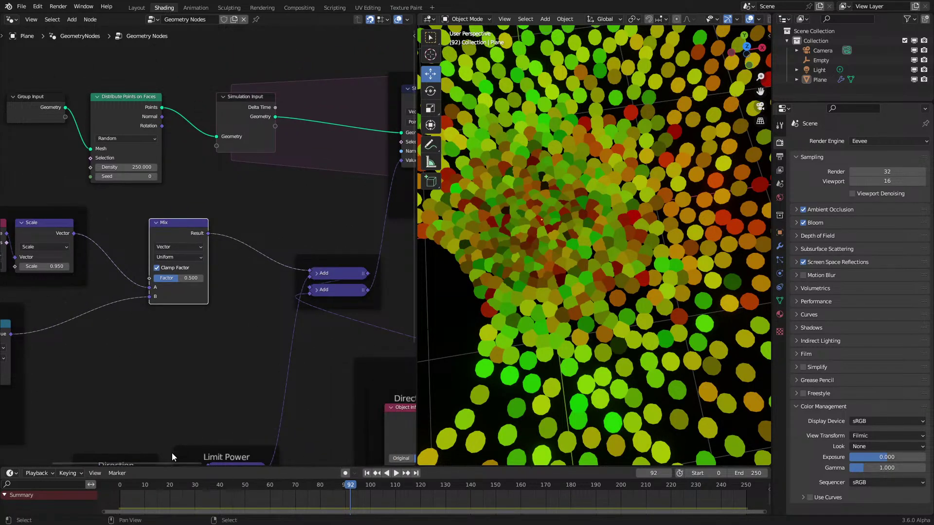
Play the simulation from the first frame and set the Mix node's Factor to 0.250
{"action": "left_click", "coordinate": [115, 502]}
{"action": "key", "text": "space"}
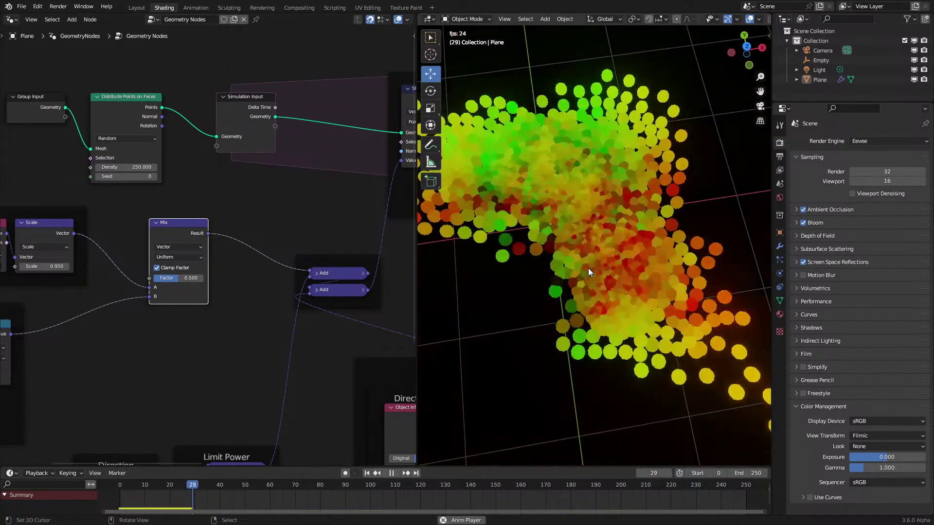
{"action": "key", "text": "space"}
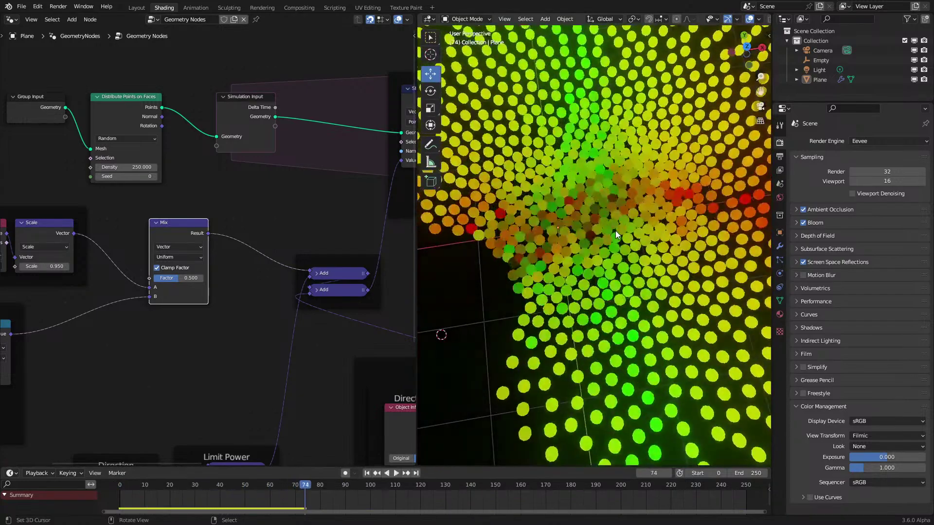
{"action": "key", "text": "space"}
{"action": "key", "text": "space"}
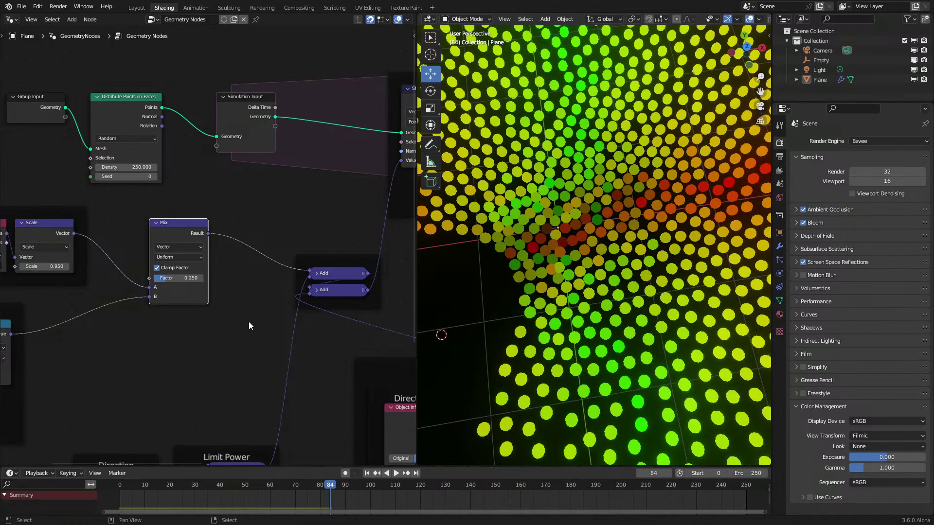
Replay the simulation from the first frame and examine the spreading points from above at different distances
{"action": "left_click", "coordinate": [130, 482]}
{"action": "key", "text": "space"}
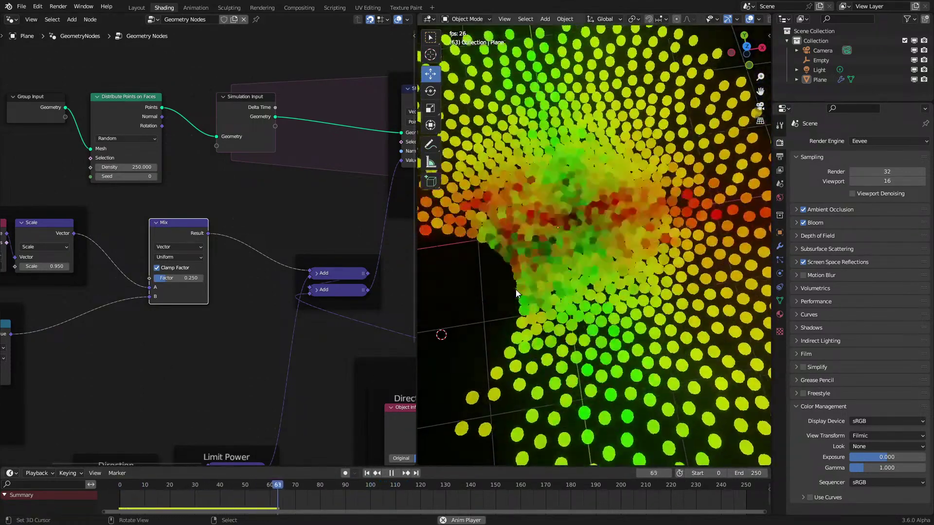
{"action": "scroll", "coordinate": [605, 256], "scroll_direction": "down", "scroll_amount": 5}
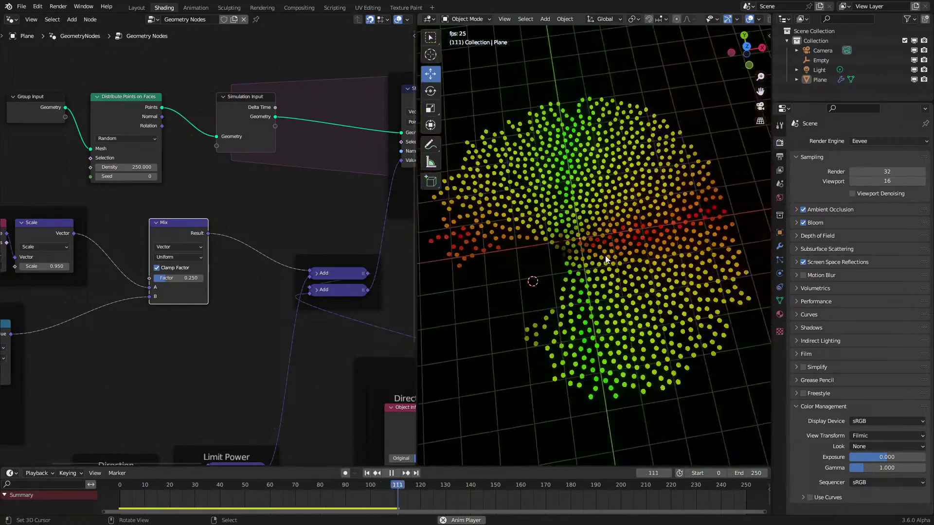
{"action": "key", "text": "space"}
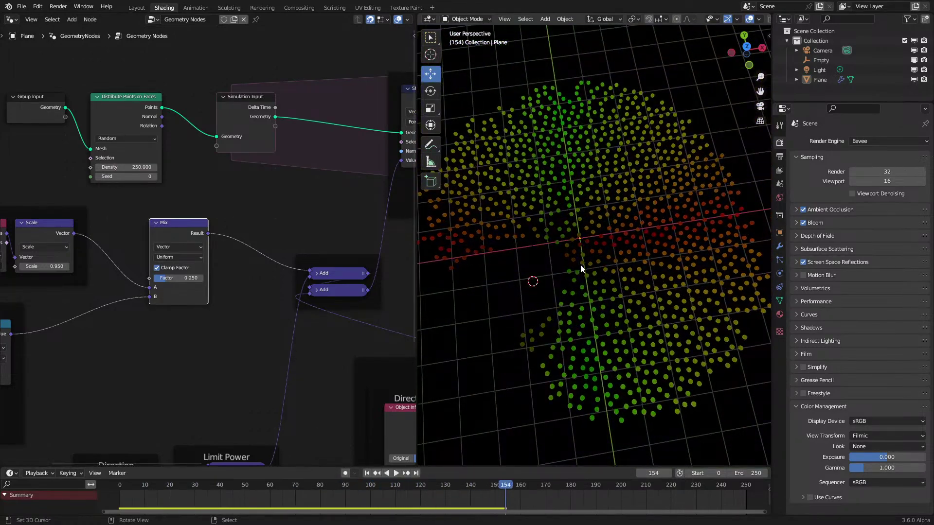
{"action": "key", "text": "KP_7"}
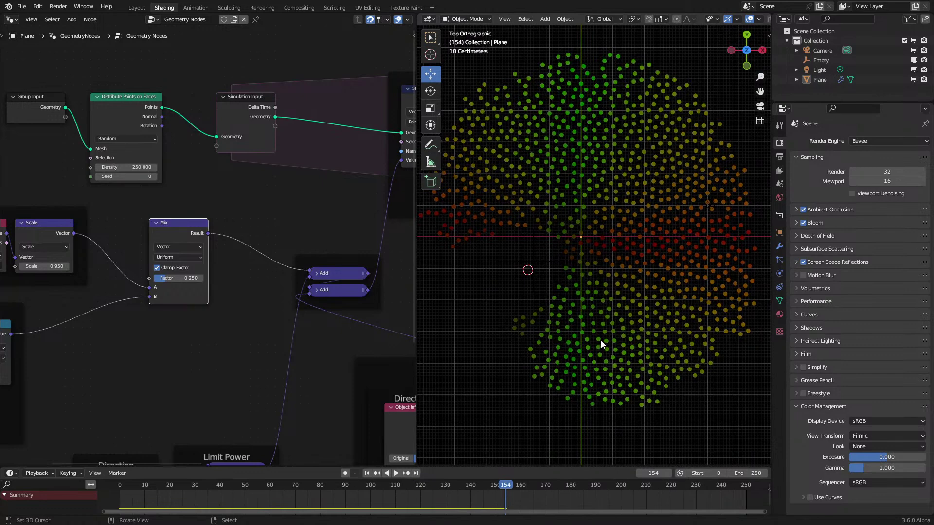
{"action": "middle_click_drag", "start_coordinate": [584, 291], "coordinate": [585, 271]}
{"action": "key", "text": "space"}
{"action": "scroll", "coordinate": [584, 271], "scroll_direction": "up", "scroll_amount": 1}
{"action": "key", "text": "space"}
{"action": "left_click", "coordinate": [110, 502]}
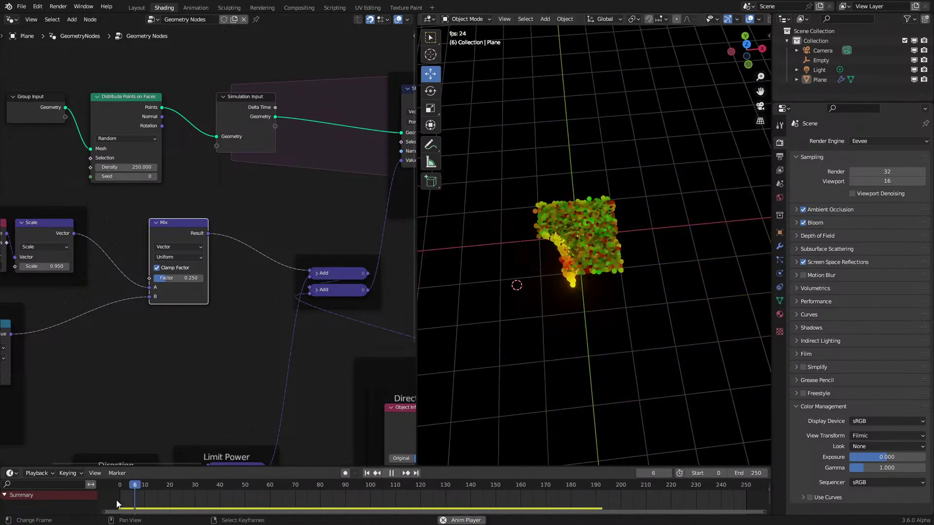
{"action": "key", "text": "space"}
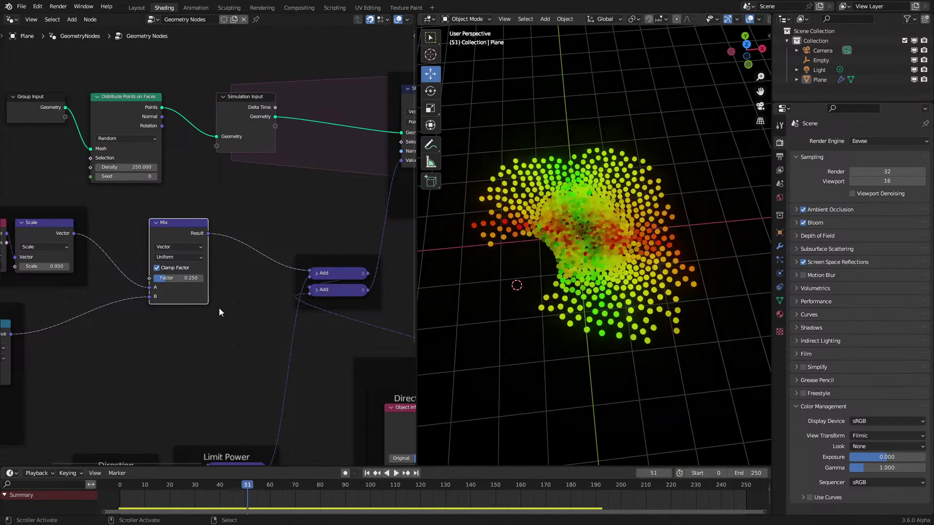
Move the Direction frame down so it lines up between the lower Position of Neighbor and Limit Power frames
{"action": "middle_click_drag", "start_coordinate": [191, 300], "coordinate": [331, 227]}
{"action": "scroll", "coordinate": [331, 227], "scroll_direction": "down", "scroll_amount": 3}
{"action": "middle_click_drag", "start_coordinate": [304, 295], "coordinate": [247, 237]}
{"action": "scroll", "coordinate": [241, 248], "scroll_direction": "up", "scroll_amount": 1}
{"action": "left_click", "coordinate": [240, 261]}
{"action": "left_click_drag", "start_coordinate": [240, 261], "coordinate": [238, 291]}
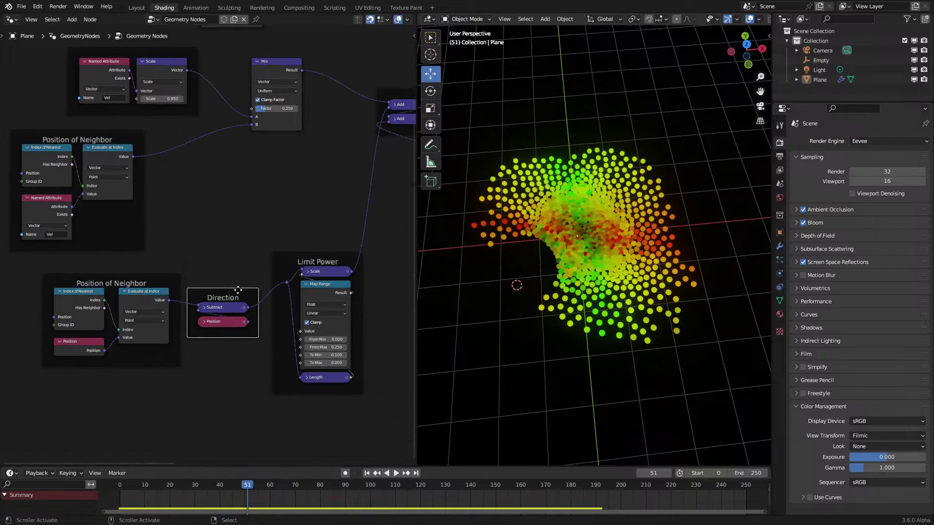
Continue the simulation playback and set the Mix node's Factor to 0.600
{"action": "middle_click_drag", "start_coordinate": [158, 164], "coordinate": [187, 255]}
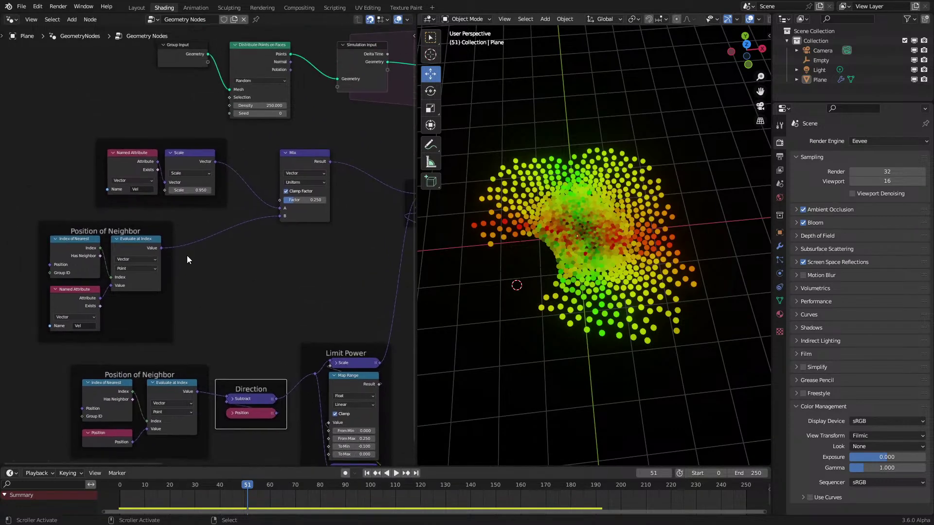
{"action": "key", "text": "space"}
{"action": "key", "text": "space"}
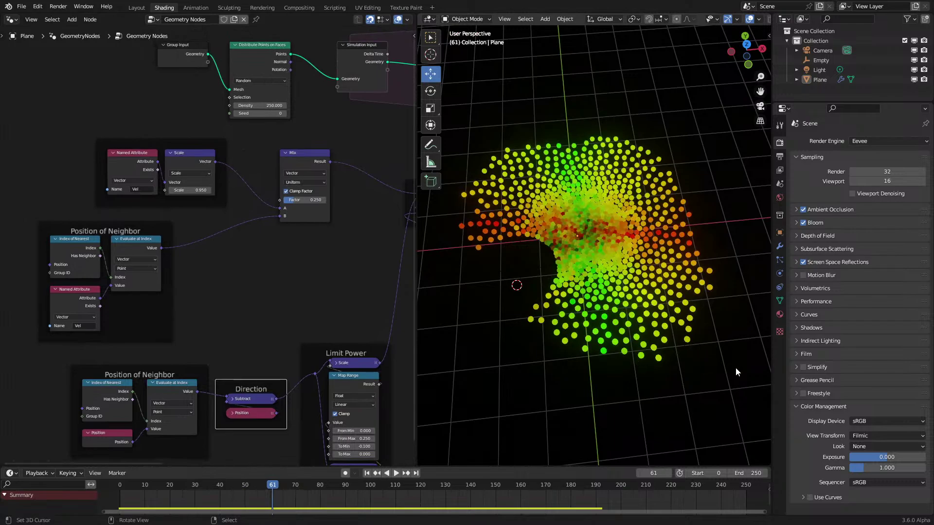
{"action": "key", "text": "space"}
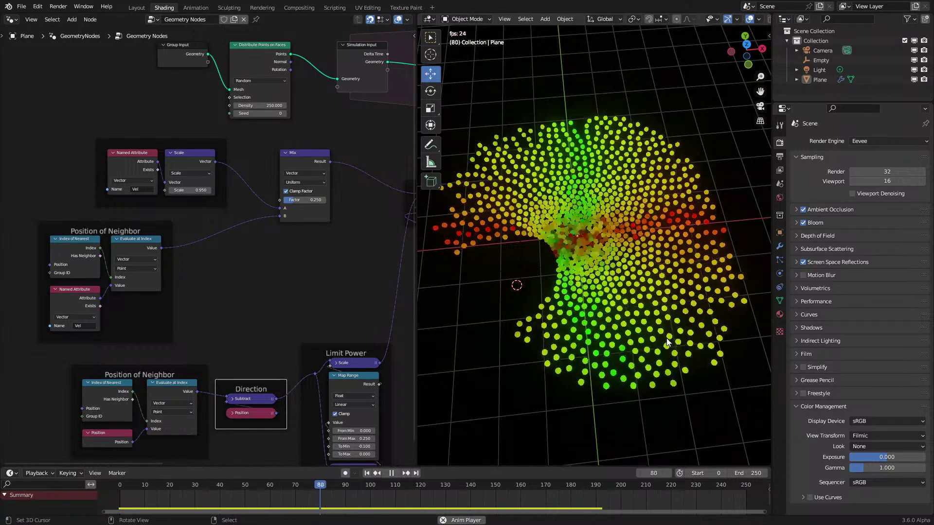
{"action": "left_click_drag", "start_coordinate": [301, 200], "coordinate": [315, 200]}
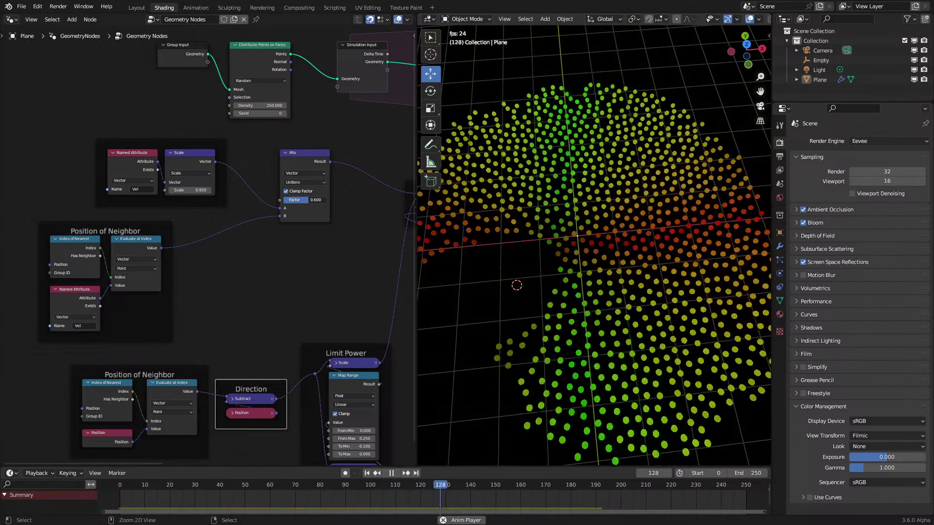
Replay the simulation from the first frame and examine how the neighbouring points move together up close
{"action": "left_click", "coordinate": [121, 503]}
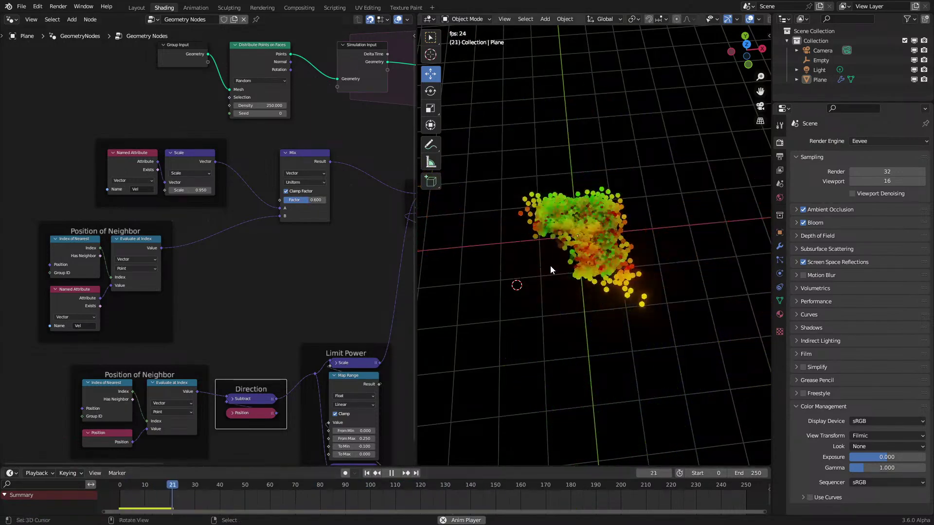
{"action": "scroll", "coordinate": [551, 266], "scroll_direction": "up", "scroll_amount": 2}
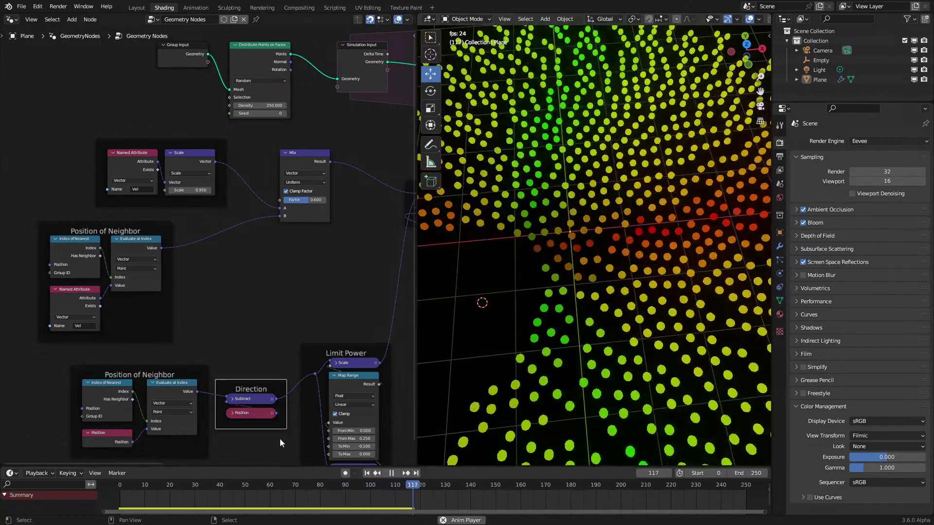
{"action": "key", "text": "shift+Left"}
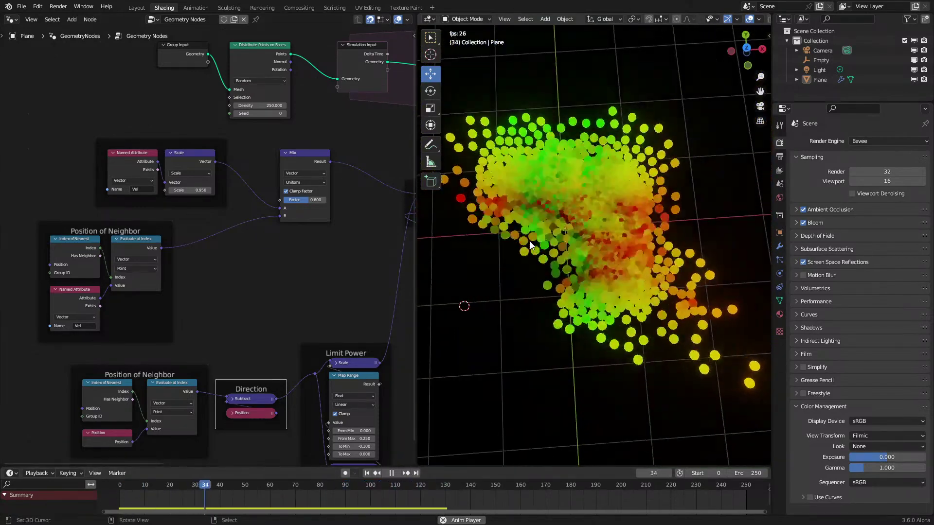
{"action": "key", "text": "space"}
{"action": "scroll", "coordinate": [546, 246], "scroll_direction": "up", "scroll_amount": 2}
{"action": "middle_click_drag", "start_coordinate": [598, 235], "coordinate": [575, 266], "text": "shift"}
{"action": "key", "text": "space"}
{"action": "key", "text": "space"}
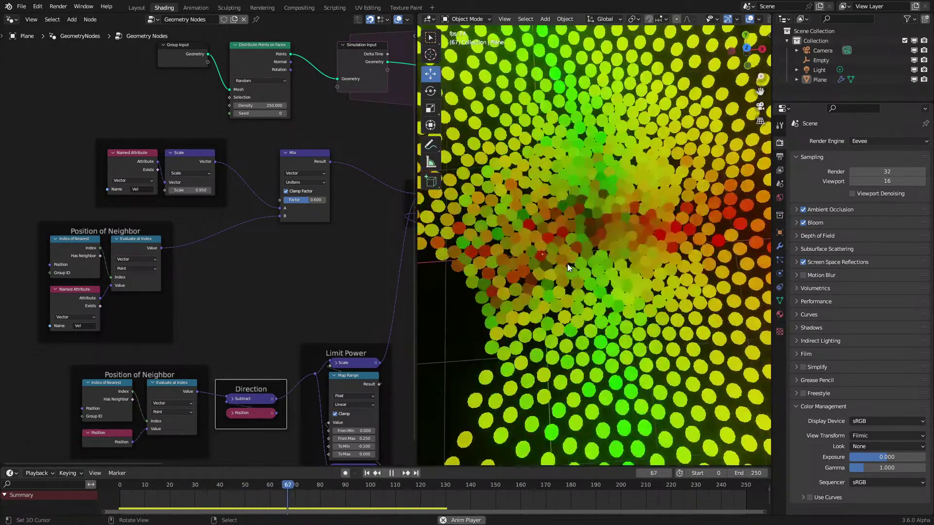
Set the scene's output frame rate to 30 fps
{"action": "left_click", "coordinate": [780, 156]}
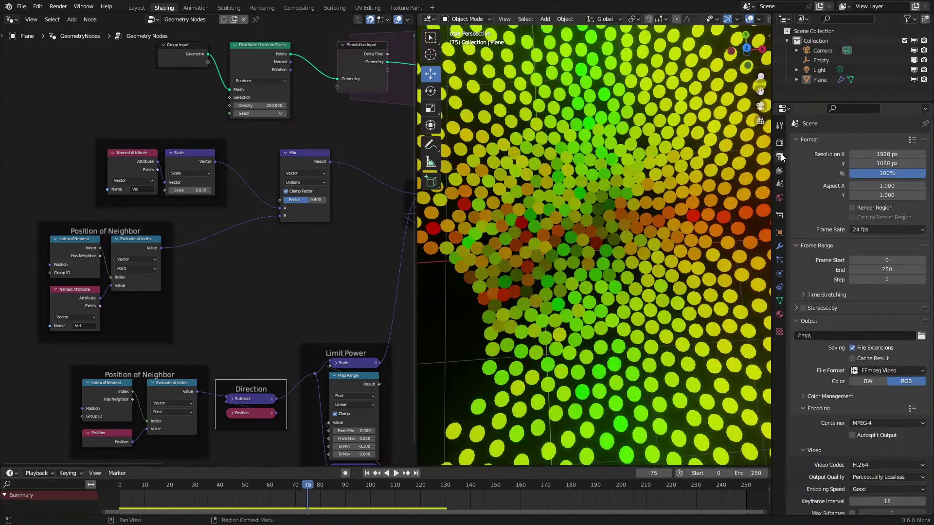
{"action": "left_click", "coordinate": [891, 230]}
{"action": "left_click", "coordinate": [874, 279]}
Play the simulation from the first frame at 30 fps and examine the point spread from near and far
{"action": "key", "text": "shift+Left"}
{"action": "key", "text": "space"}
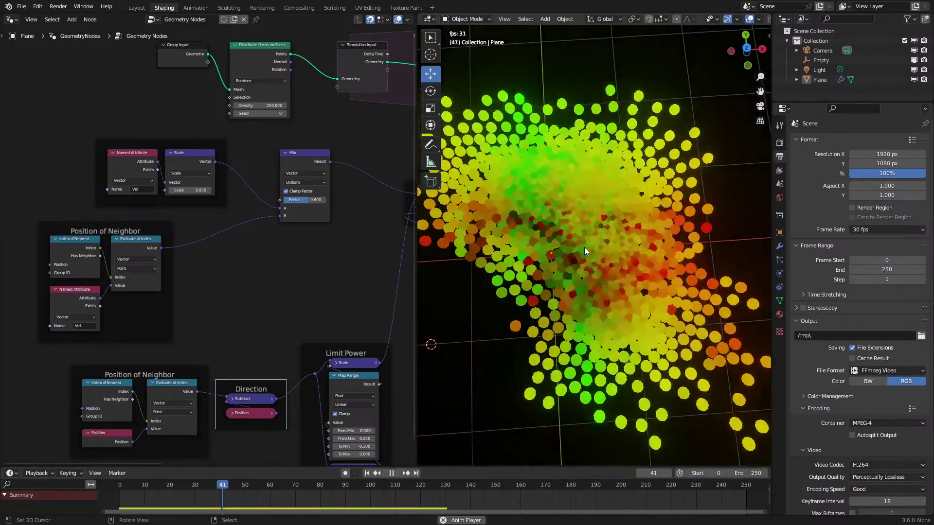
{"action": "scroll", "coordinate": [584, 247], "scroll_direction": "down", "scroll_amount": 3}
{"action": "scroll", "coordinate": [584, 247], "scroll_direction": "up", "scroll_amount": 1}
{"action": "scroll", "coordinate": [584, 248], "scroll_direction": "down", "scroll_amount": 2}
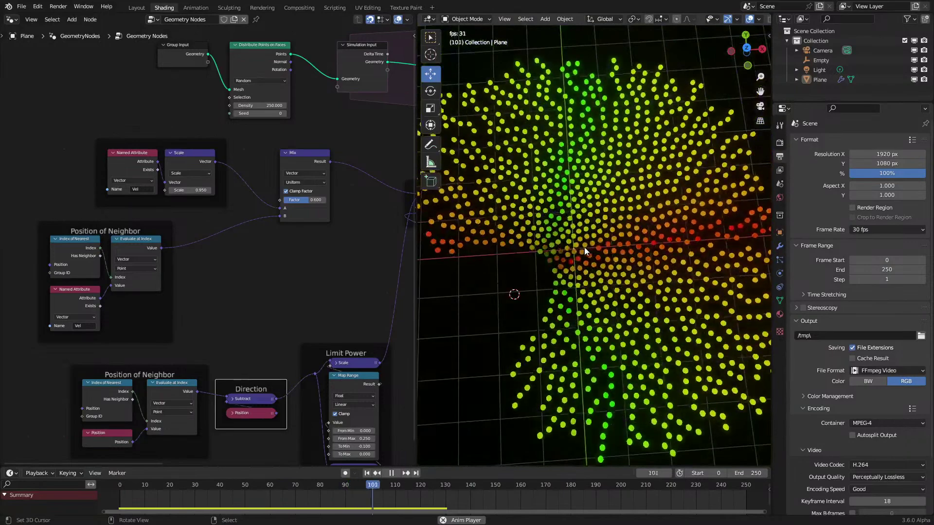
{"action": "scroll", "coordinate": [585, 247], "scroll_direction": "down", "scroll_amount": 2}
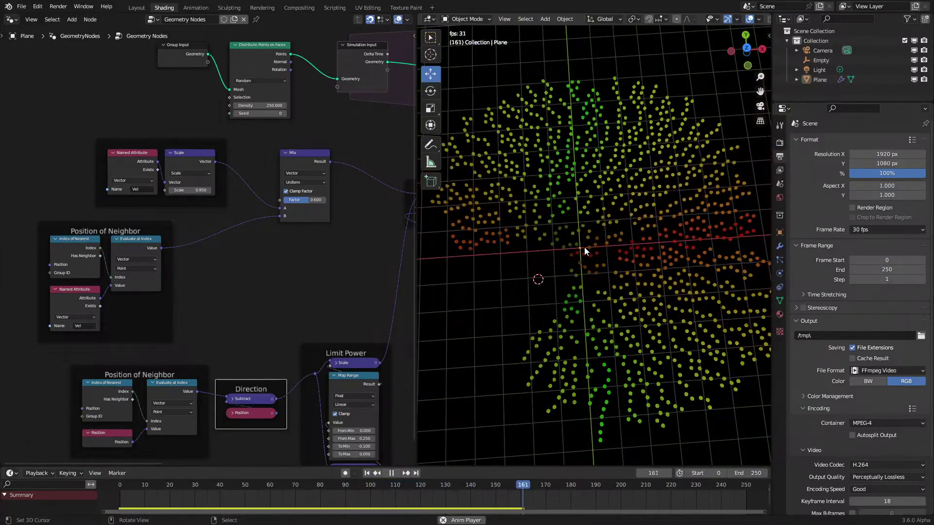
{"action": "key", "text": "space"}
{"action": "scroll", "coordinate": [601, 258], "scroll_direction": "down", "scroll_amount": 2}
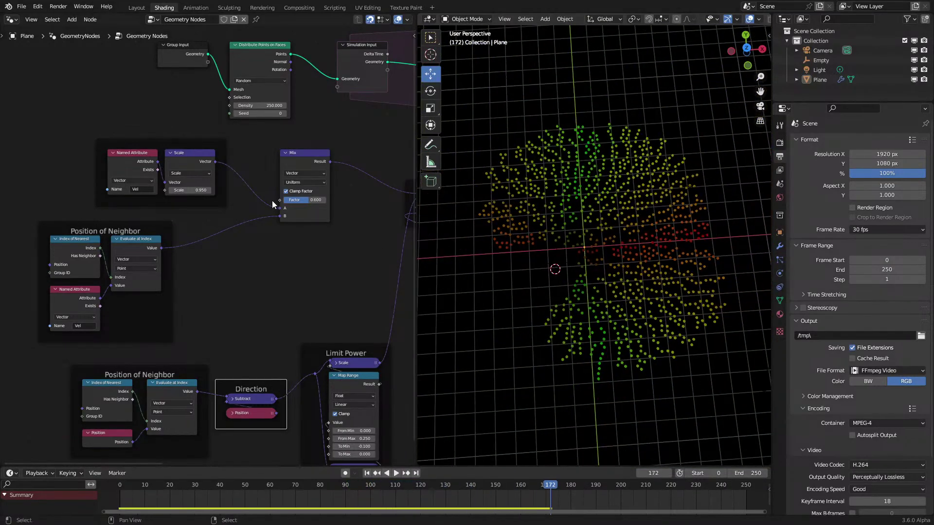
Bypass the Mix node by linking Scale's Vector directly to the upper Add node, and replay the simulation for comparison
{"action": "scroll", "coordinate": [273, 200], "scroll_direction": "up", "scroll_amount": 1}
{"action": "middle_click_drag", "start_coordinate": [273, 201], "coordinate": [203, 229]}
{"action": "left_click_drag", "start_coordinate": [141, 187], "coordinate": [363, 221]}
{"action": "key", "text": "shift+Left"}
{"action": "key", "text": "space"}
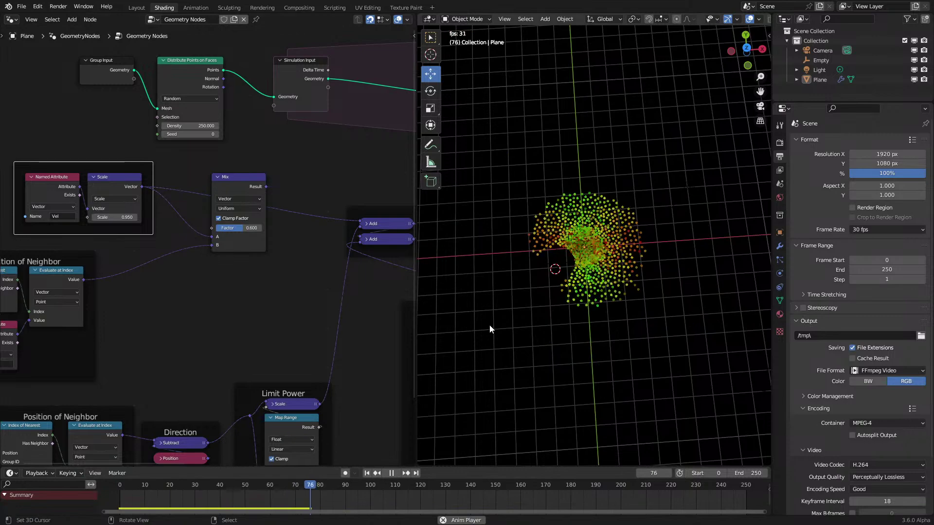
{"action": "key", "text": "space"}
Reconnect the Mix node's Result to the upper Add node and replay the simulation from the first frame
{"action": "left_click_drag", "start_coordinate": [267, 187], "coordinate": [321, 230]}
{"action": "key", "text": "shift+Left"}
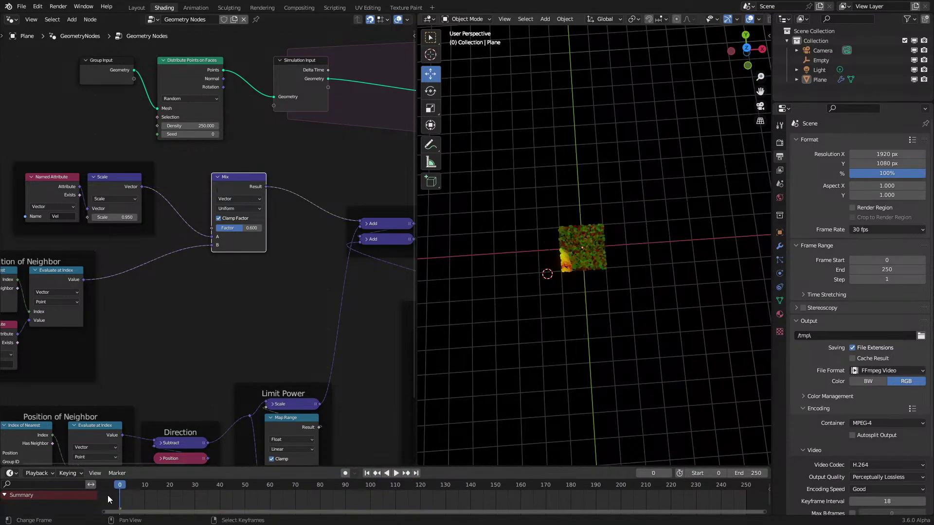
{"action": "key", "text": "space"}
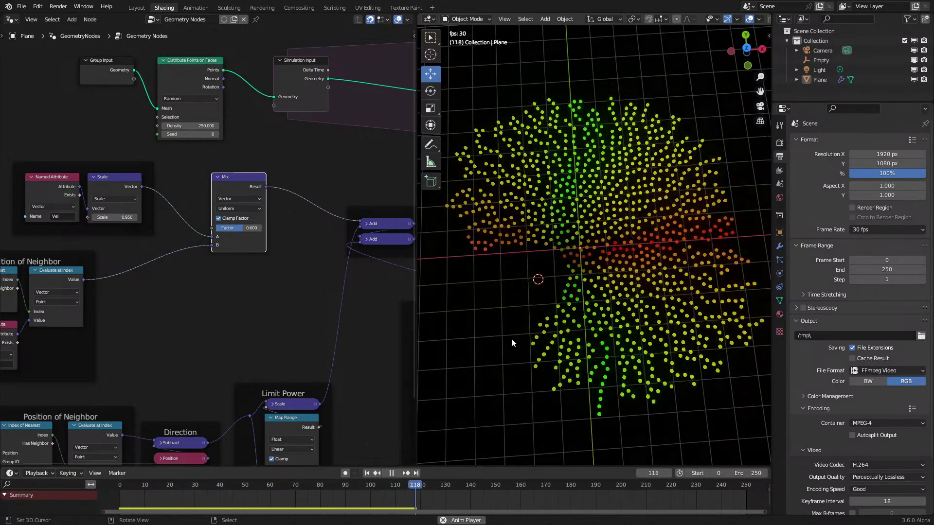
{"action": "key", "text": "space"}
Hide the floor grid and the X and Y axes in the 3D viewport overlays
{"action": "middle_click_drag", "start_coordinate": [552, 338], "coordinate": [585, 301]}
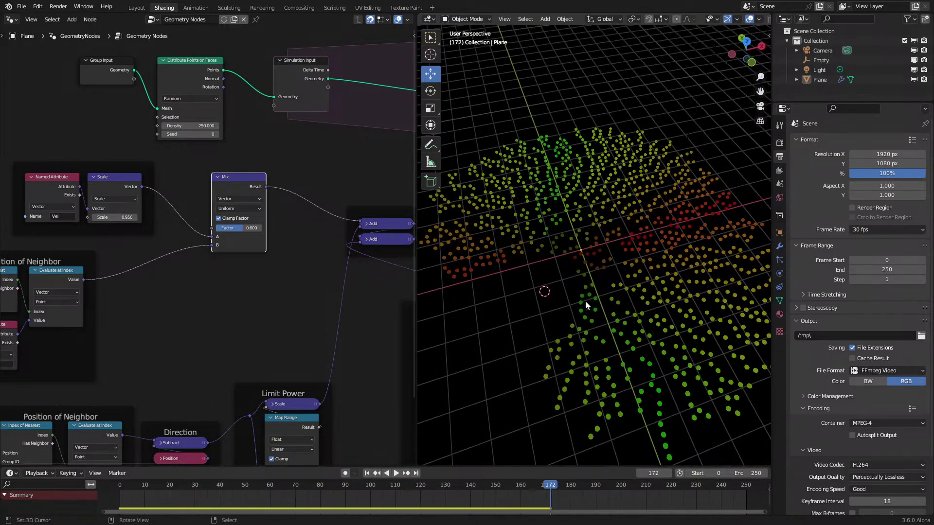
{"action": "left_click", "coordinate": [707, 19]}
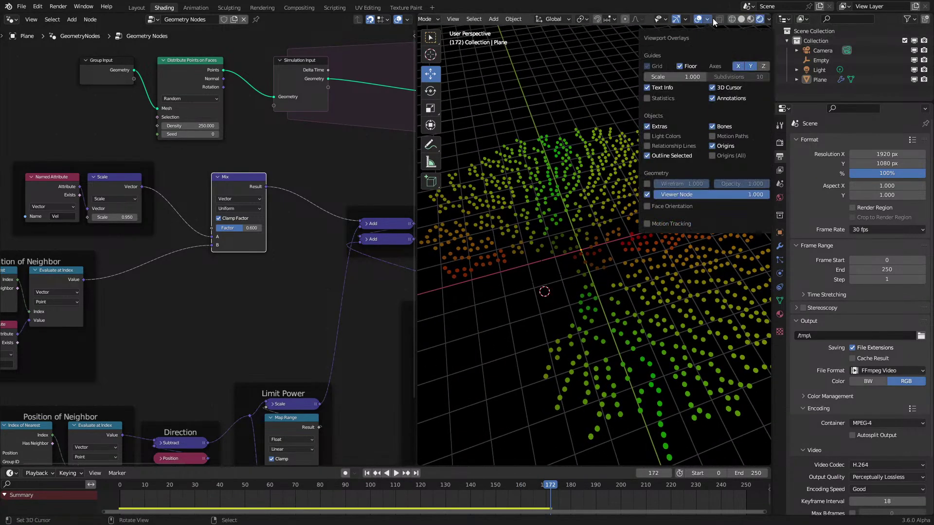
{"action": "left_click", "coordinate": [691, 66]}
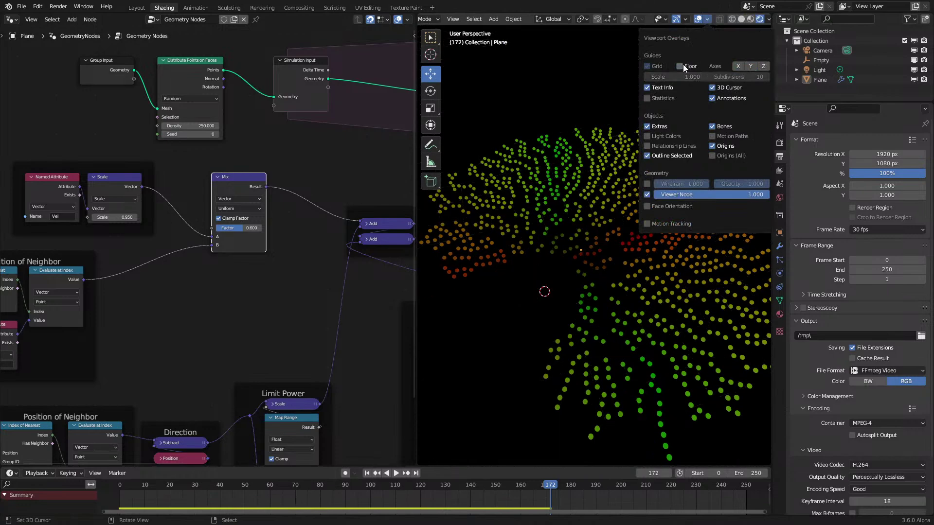
Replay the simulation from the first frame and examine the point spread close up and from afar
{"action": "key", "text": "shift+Left"}
{"action": "key", "text": "space"}
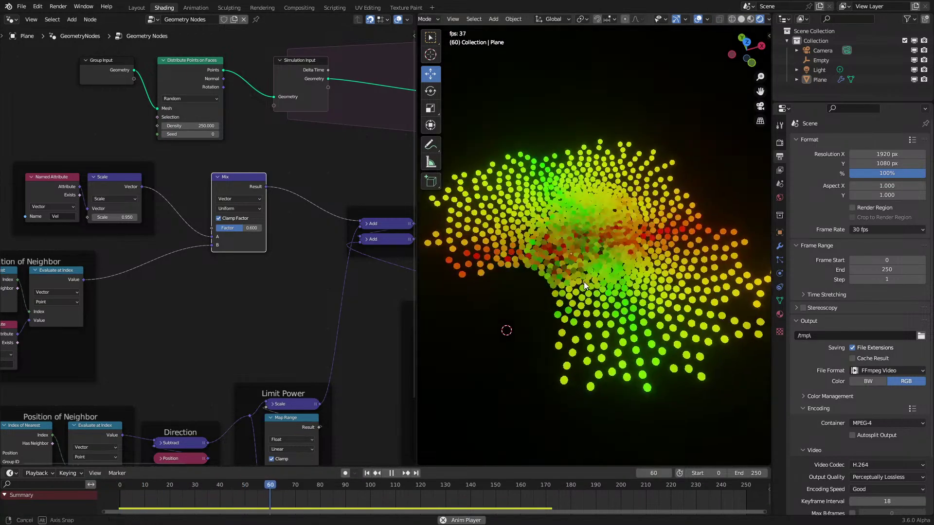
{"action": "key", "text": "space"}
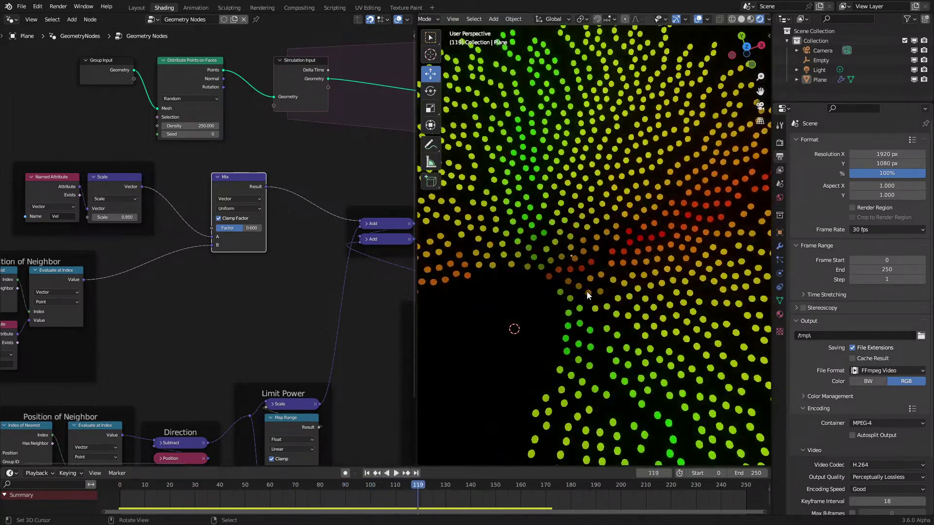
{"action": "scroll", "coordinate": [587, 290], "scroll_direction": "down", "scroll_amount": 2}
{"action": "scroll", "coordinate": [561, 369], "scroll_direction": "down", "scroll_amount": 1}
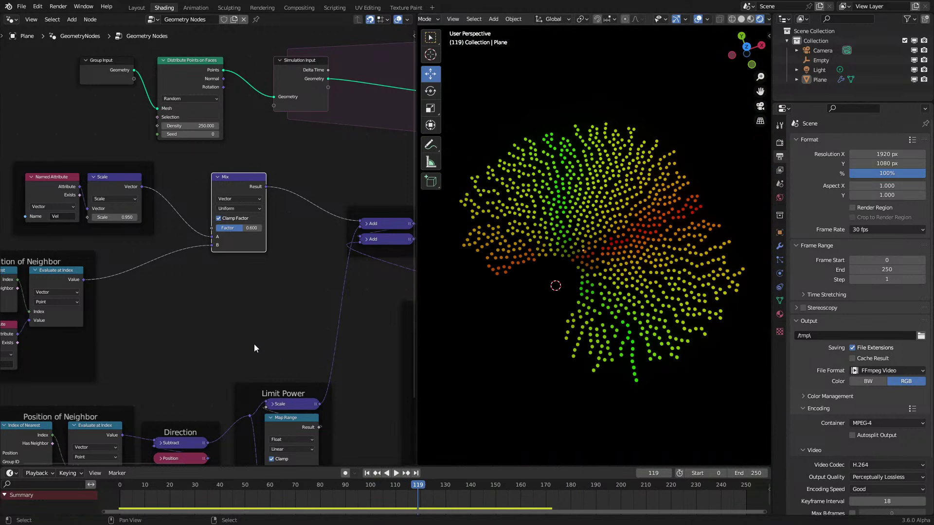
Move the Mix node closer to the Scale and Evaluate at Index nodes that feed it
{"action": "middle_click_drag", "start_coordinate": [145, 324], "coordinate": [243, 310]}
{"action": "left_click_drag", "start_coordinate": [189, 321], "coordinate": [237, 311]}
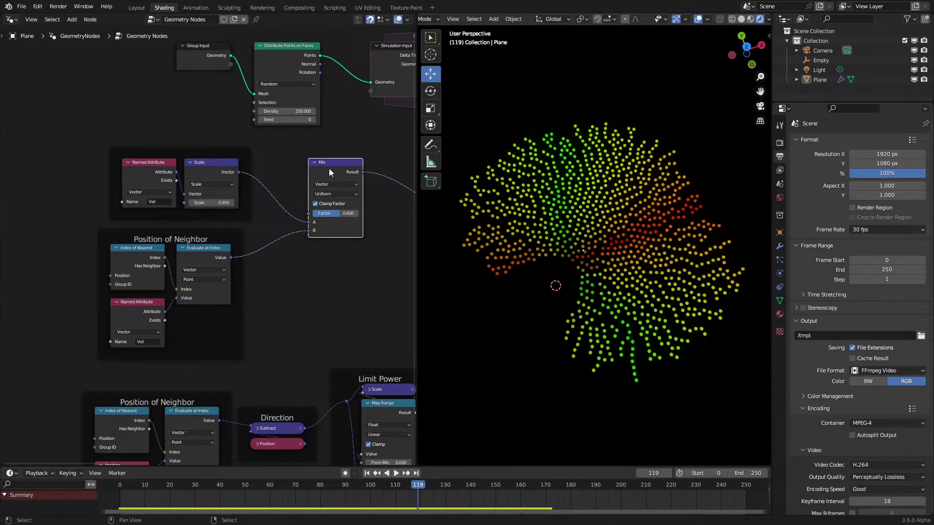
{"action": "left_click_drag", "start_coordinate": [329, 168], "coordinate": [298, 169]}
Replay the simulation repeatedly from the beginning and examine how neighbouring points move together
{"action": "left_click", "coordinate": [115, 498]}
{"action": "key", "text": "space"}
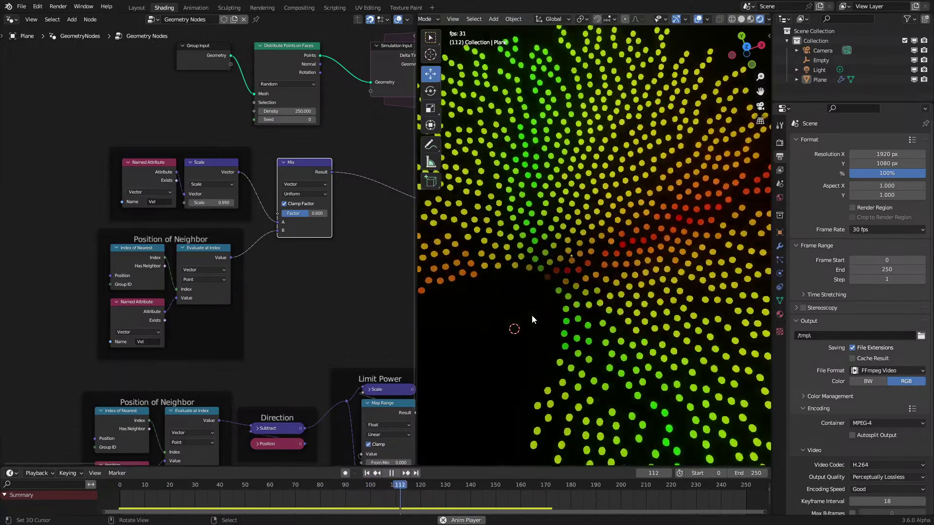
{"action": "middle_click_drag", "start_coordinate": [581, 290], "coordinate": [593, 289]}
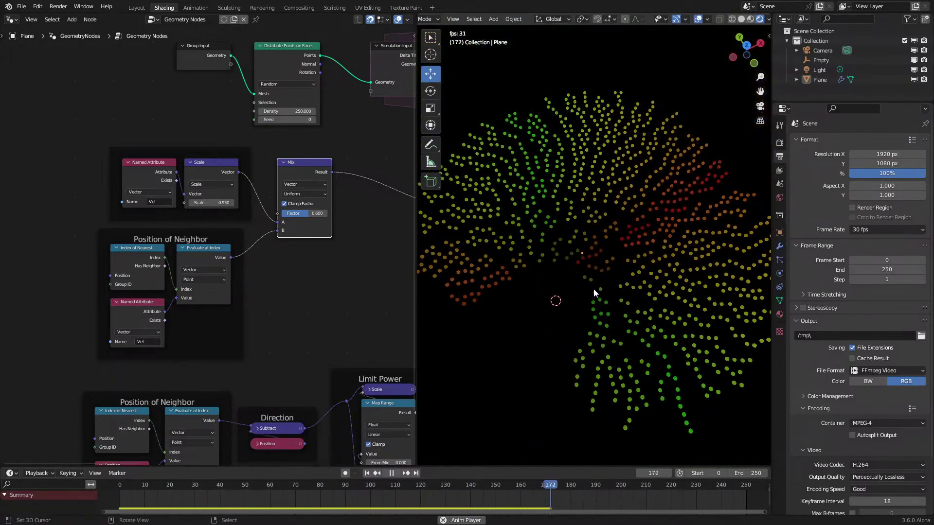
{"action": "key", "text": "space"}
{"action": "left_click", "coordinate": [115, 493]}
{"action": "key", "text": "space"}
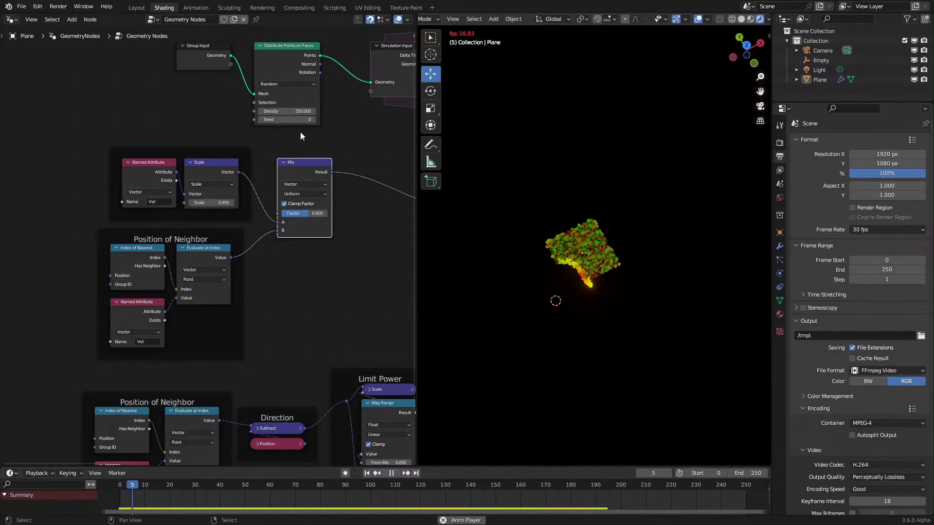
{"action": "scroll", "coordinate": [300, 132], "scroll_direction": "up", "scroll_amount": 4}
{"action": "scroll", "coordinate": [637, 218], "scroll_direction": "up", "scroll_amount": 6}
{"action": "key", "text": "space"}
{"action": "key", "text": "space"}
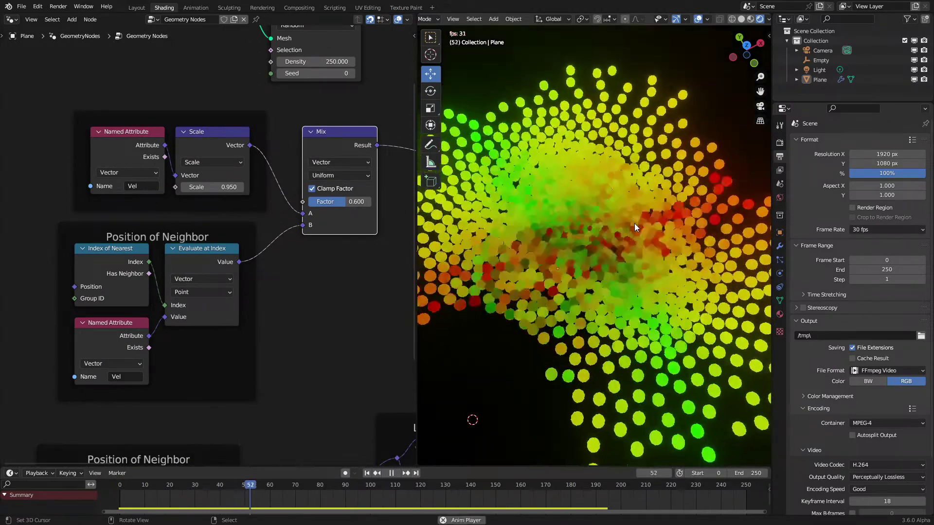
{"action": "key", "text": "space"}
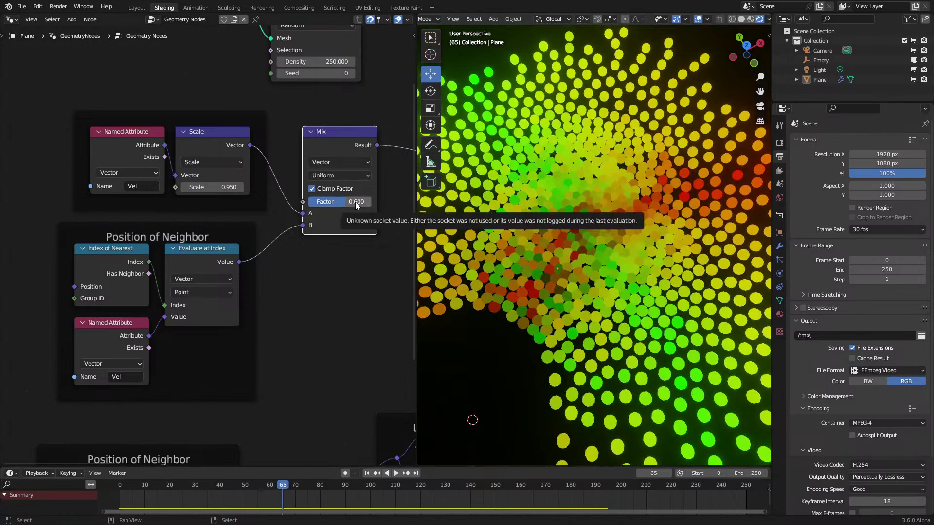
Duplicate Limit Power's Map Range below the Mix node, feeding its Value from Length and linking its Result to Mix's Factor
{"action": "left_click_drag", "start_coordinate": [343, 202], "coordinate": [361, 201]}
{"action": "scroll", "coordinate": [239, 310], "scroll_direction": "down", "scroll_amount": 2}
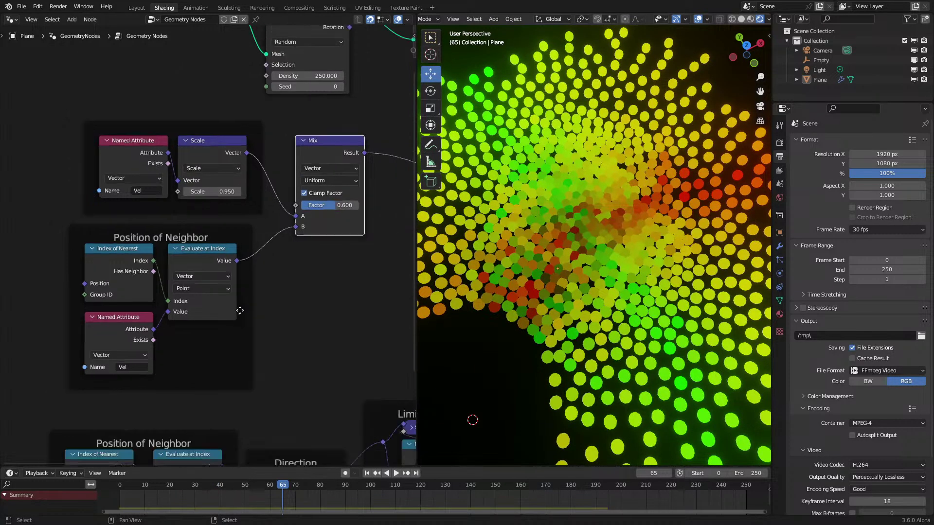
{"action": "middle_click_drag", "start_coordinate": [263, 330], "coordinate": [250, 243]}
{"action": "middle_click_drag", "start_coordinate": [305, 318], "coordinate": [271, 282]}
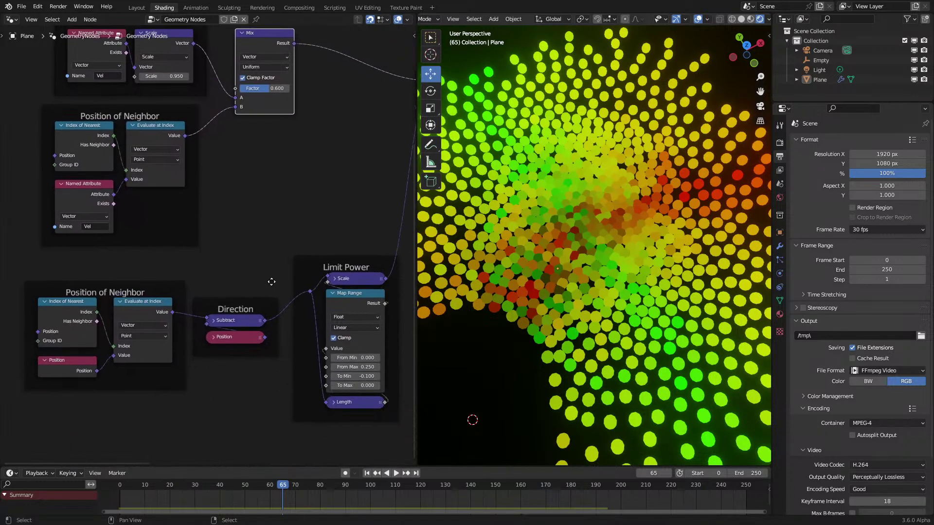
{"action": "left_click", "coordinate": [345, 291]}
{"action": "key", "text": "ctrl+v"}
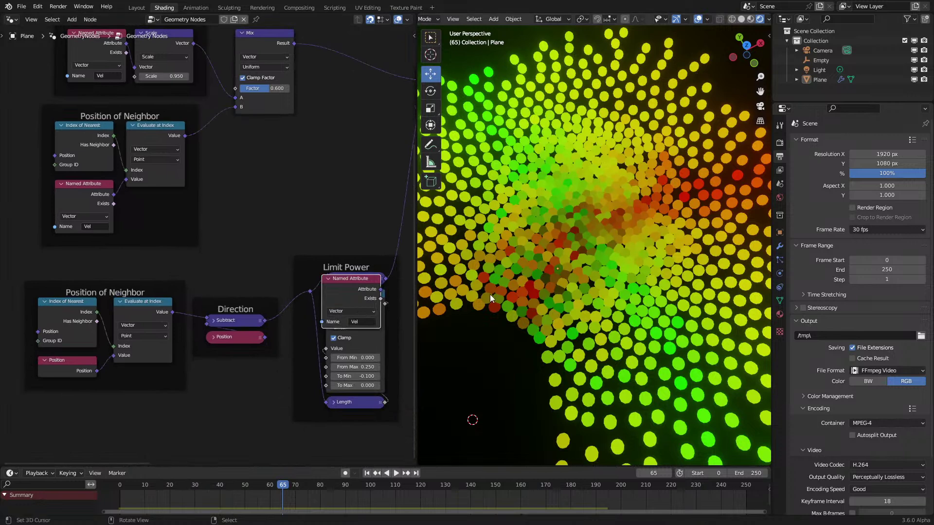
{"action": "key", "text": "ctrl+z"}
{"action": "key", "text": "shift+d"}
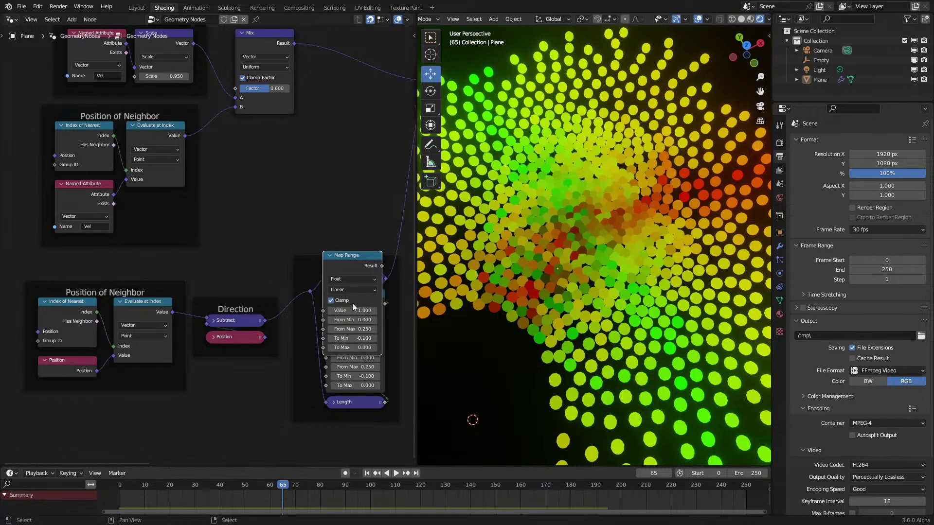
{"action": "left_click", "coordinate": [264, 214]}
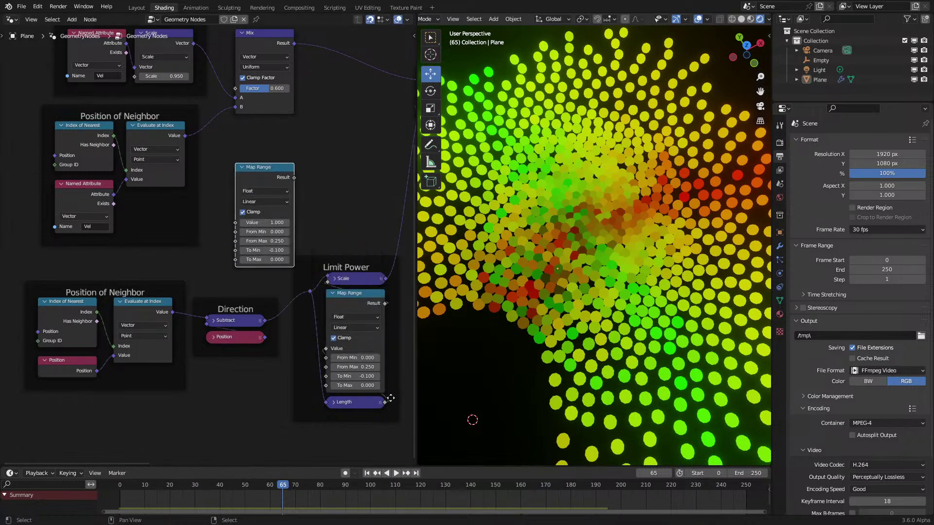
{"action": "middle_click_drag", "start_coordinate": [284, 203], "coordinate": [289, 281]}
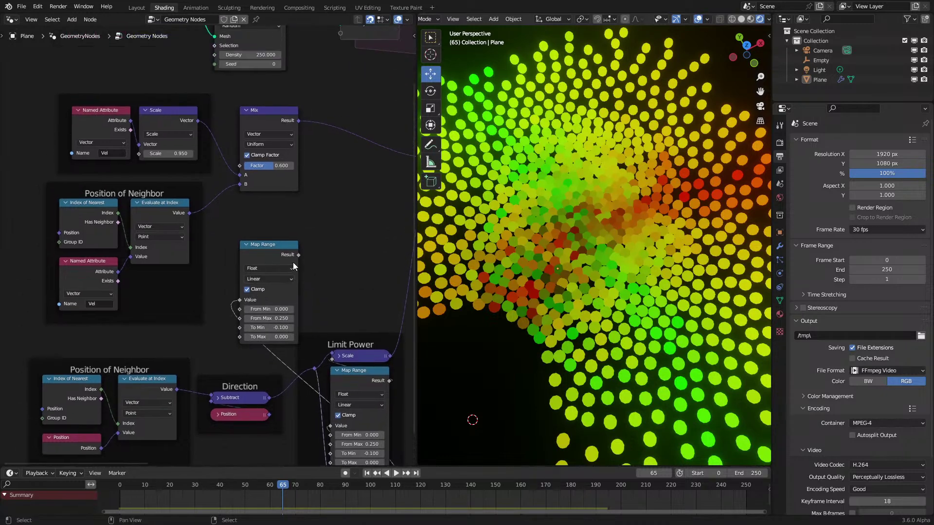
{"action": "left_click_drag", "start_coordinate": [297, 254], "coordinate": [239, 168]}
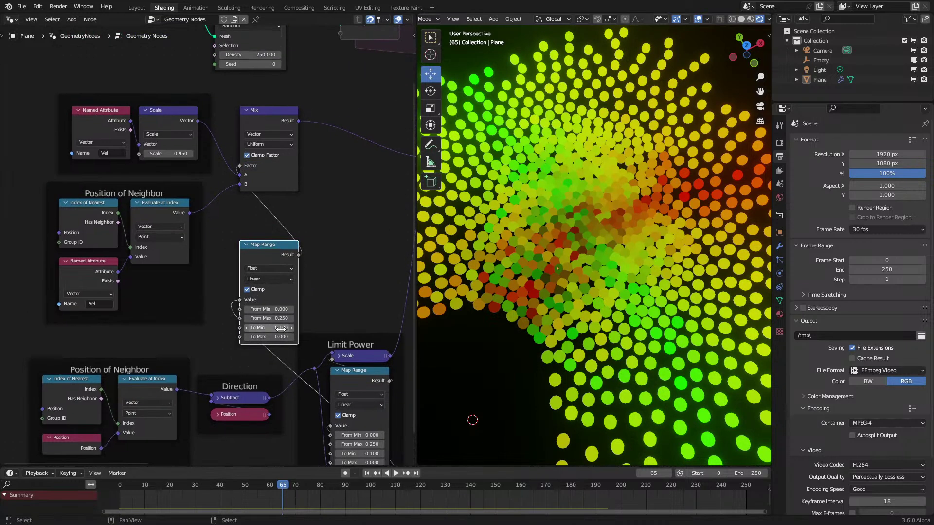
Set the new Map Range's To Min to 1 and replay the simulation from the first frame
{"action": "key", "text": "shift+Left"}
{"action": "key", "text": "space"}
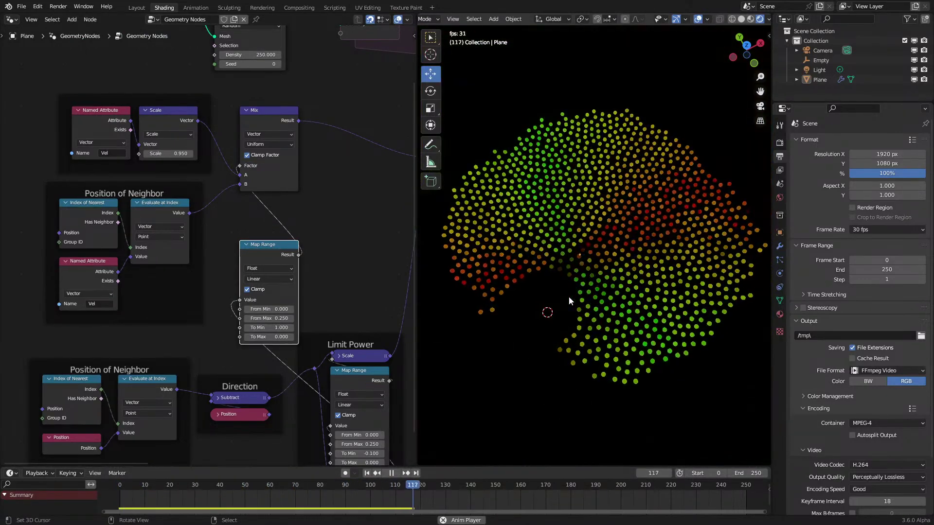
{"action": "left_click", "coordinate": [167, 488]}
{"action": "key", "text": "space"}
Replace Limit Power's Length node with a copy below the Direction frame, fed by Subtract and linked to both Map Range Value inputs
{"action": "middle_click_drag", "start_coordinate": [274, 366], "coordinate": [259, 284]}
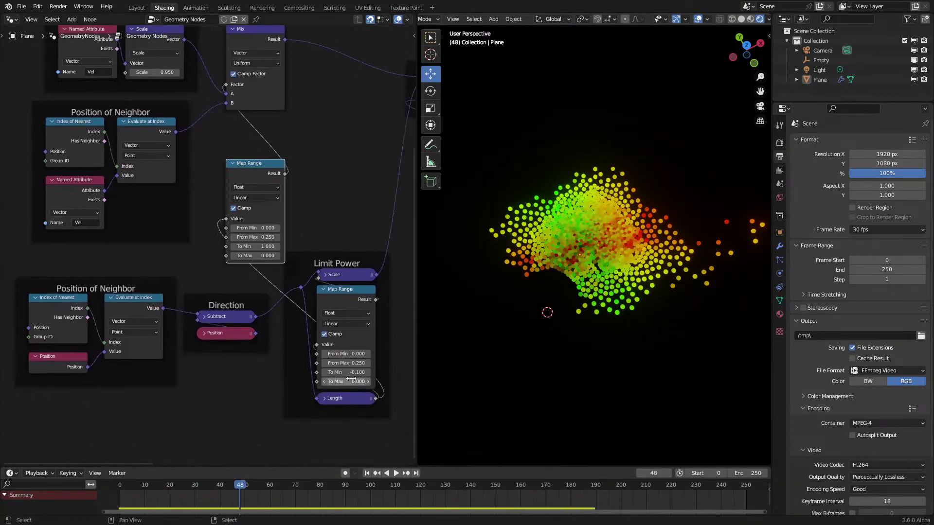
{"action": "key", "text": "shift+d"}
{"action": "left_click", "coordinate": [232, 382]}
{"action": "scroll", "coordinate": [265, 343], "scroll_direction": "up", "scroll_amount": 2}
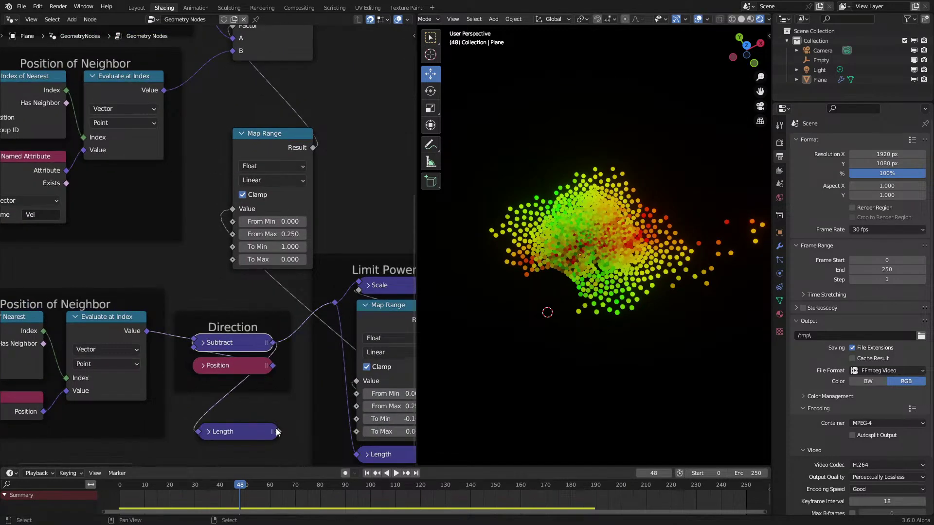
{"action": "left_click_drag", "start_coordinate": [358, 317], "coordinate": [357, 381]}
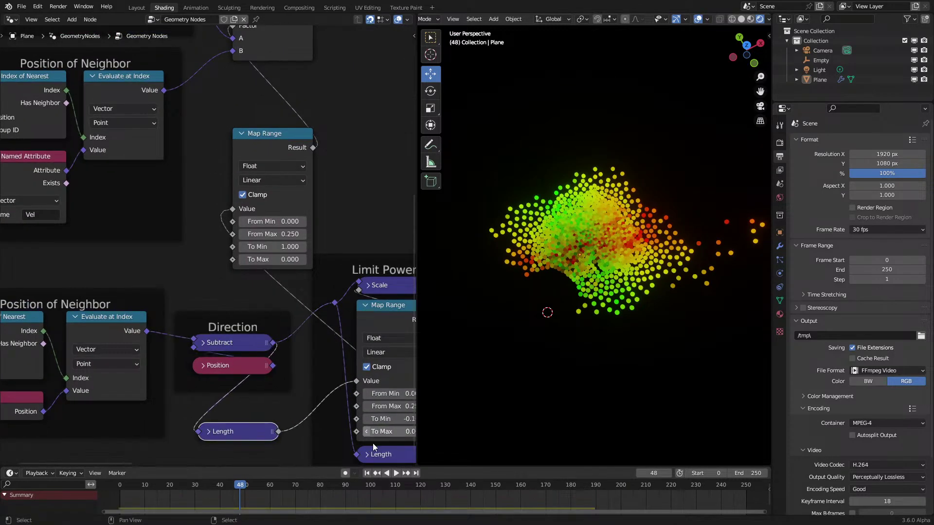
{"action": "left_click", "coordinate": [376, 455]}
{"action": "key", "text": "x"}
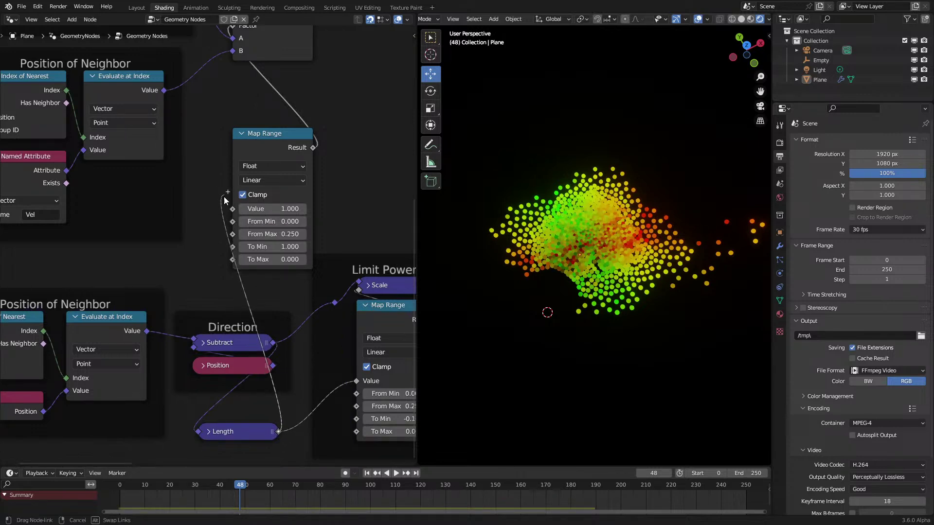
Place Length inside the Direction frame above Subtract, and align Subtract and Position beneath it
{"action": "left_click_drag", "start_coordinate": [257, 424], "coordinate": [248, 320]}
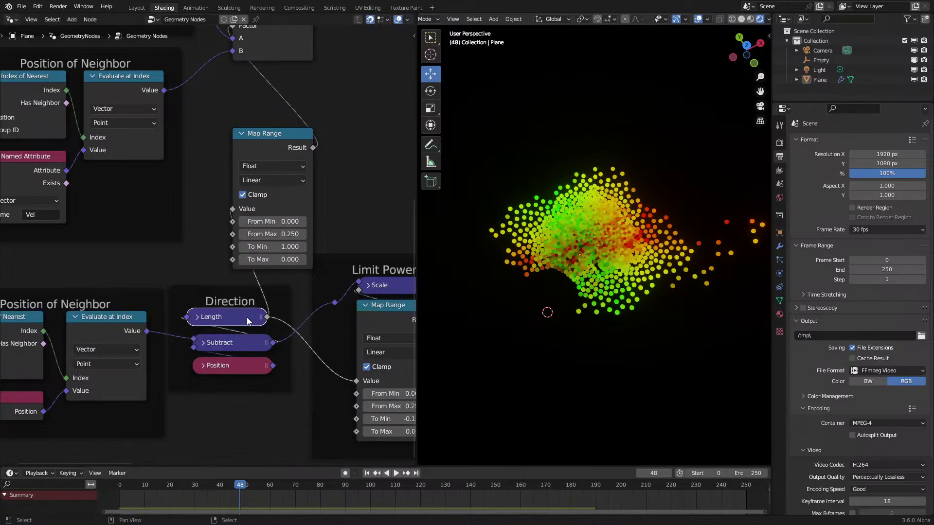
{"action": "left_click", "coordinate": [242, 360], "text": "shift"}
{"action": "left_click_drag", "start_coordinate": [242, 360], "coordinate": [236, 357]}
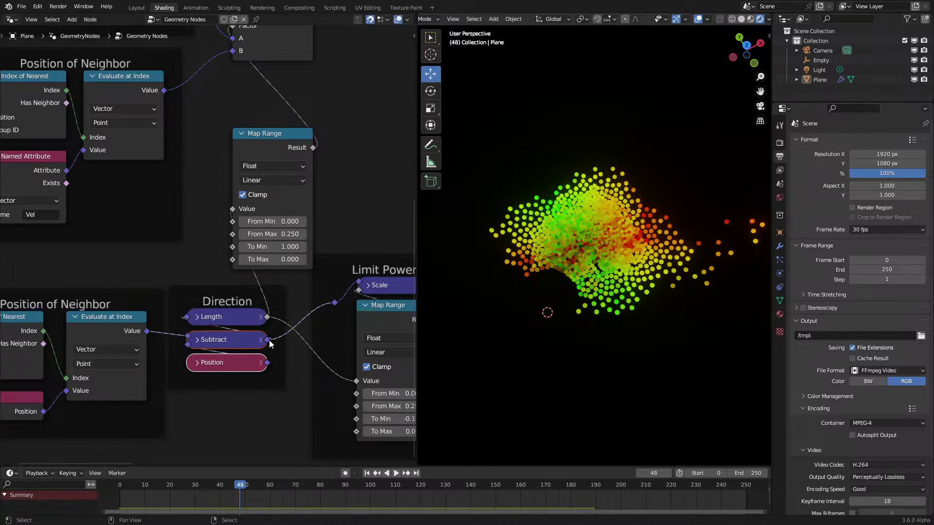
Dissolve the reroute between Subtract and Scale, and arrange the Limit Power frame with Map Range above Scale
{"action": "left_click", "coordinate": [335, 303]}
{"action": "key", "text": "x"}
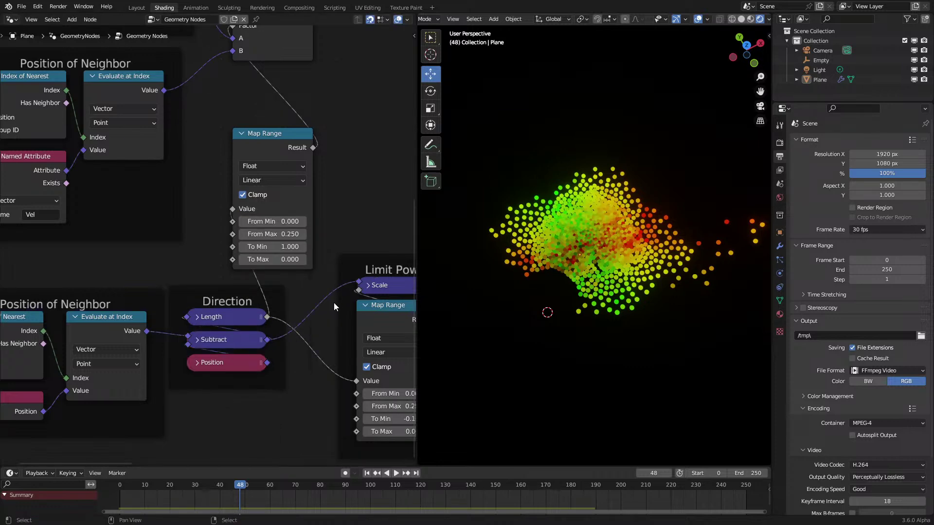
{"action": "middle_click_drag", "start_coordinate": [333, 302], "coordinate": [276, 249]}
{"action": "scroll", "coordinate": [276, 250], "scroll_direction": "down", "scroll_amount": 1}
{"action": "left_click_drag", "start_coordinate": [334, 232], "coordinate": [347, 308]}
{"action": "scroll", "coordinate": [325, 293], "scroll_direction": "down", "scroll_amount": 6}
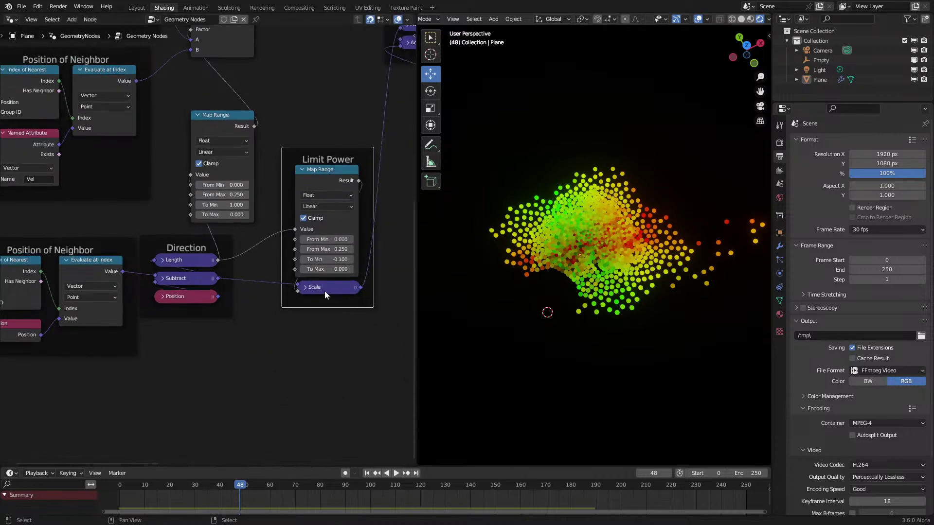
{"action": "middle_click_drag", "start_coordinate": [323, 303], "coordinate": [329, 352]}
Move the new Map Range up directly beneath the Mix node
{"action": "scroll", "coordinate": [279, 317], "scroll_direction": "up", "scroll_amount": 3}
{"action": "scroll", "coordinate": [258, 289], "scroll_direction": "up", "scroll_amount": 1}
{"action": "left_click_drag", "start_coordinate": [242, 199], "coordinate": [245, 154]}
Play the rewired simulation from the first frame and inspect the point movement
{"action": "key", "text": "shift+Left"}
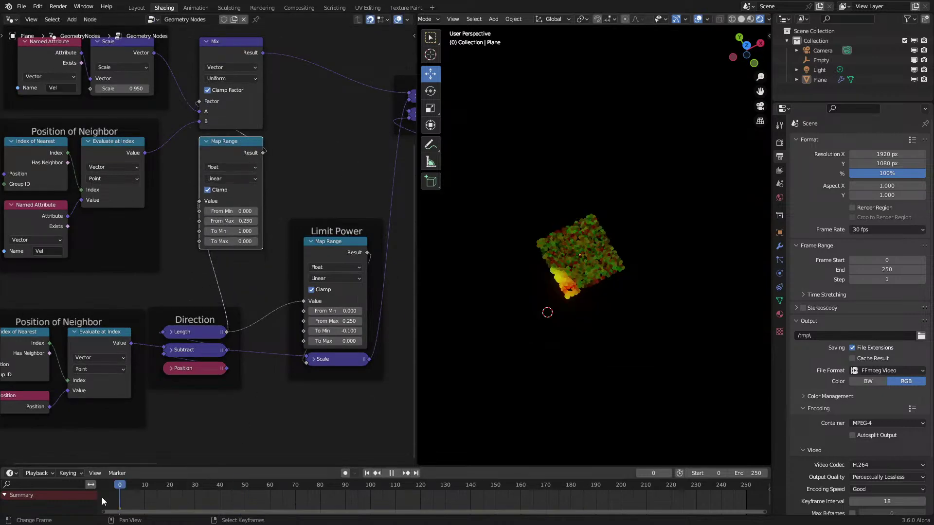
{"action": "key", "text": "space"}
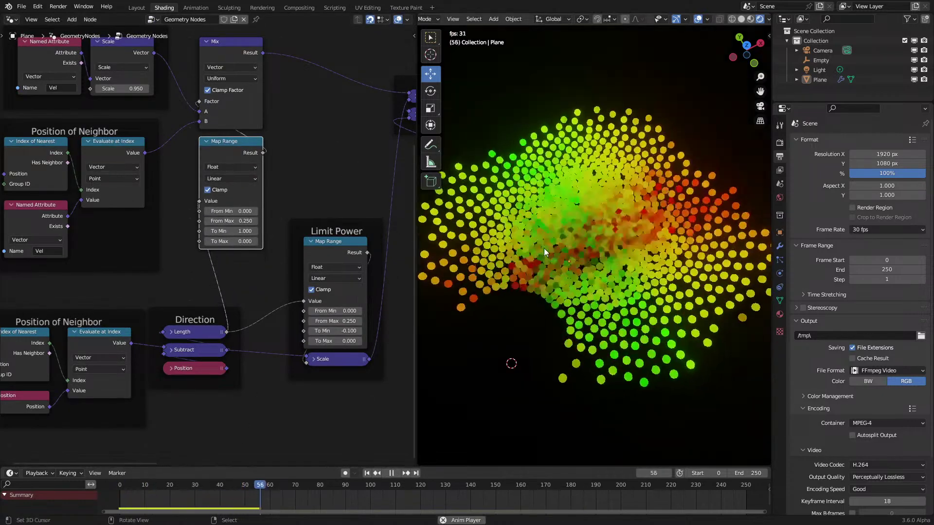
{"action": "key", "text": "space"}
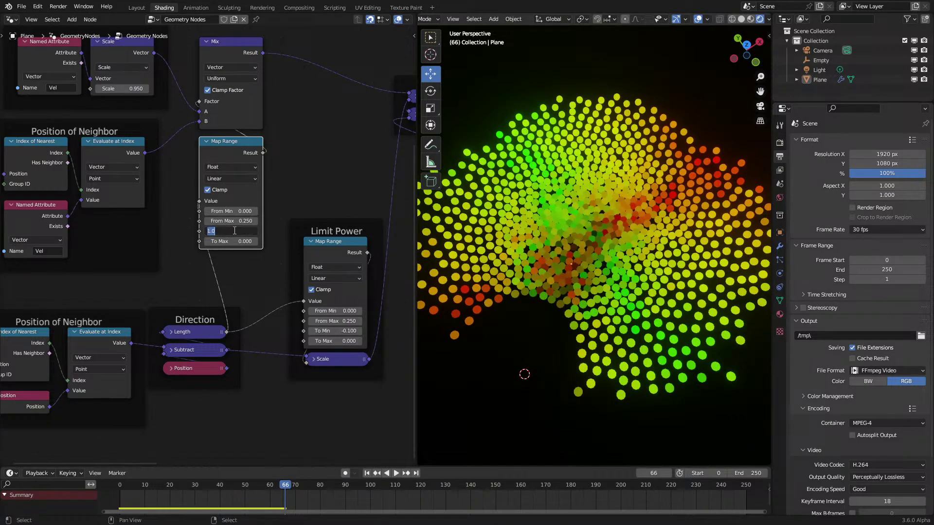
Set To Min to 0.5 on the Map Range driving Mix's Factor and replay the simulation
{"action": "key", "text": "shift+Left"}
{"action": "key", "text": "space"}
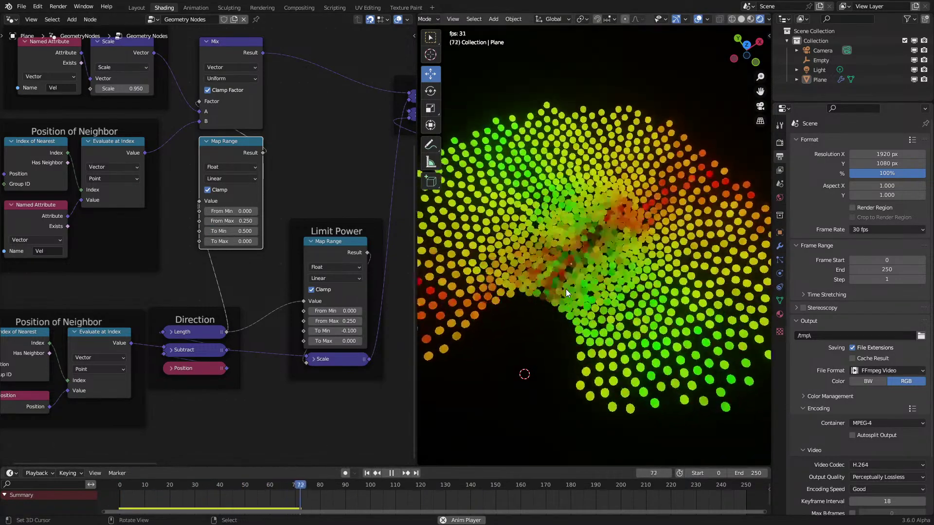
{"action": "key", "text": "space"}
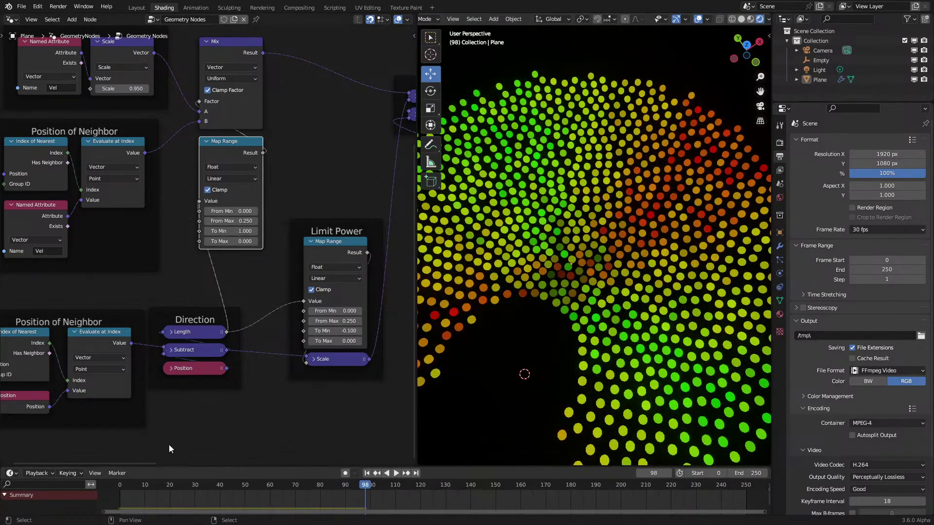
Set that Map Range's To Min to 1 and replay the simulation for comparison
{"action": "key", "text": "shift+Left"}
{"action": "key", "text": "space"}
{"action": "key", "text": "space"}
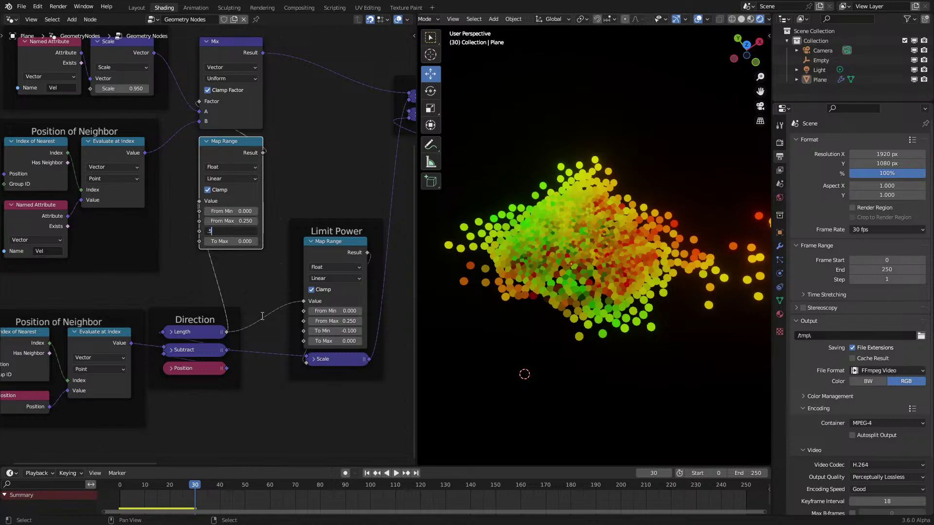
Set To Min to 0.5 on the Map Range below Mix and replay the simulation from near and far
{"action": "key", "text": "shift+Left"}
{"action": "key", "text": "space"}
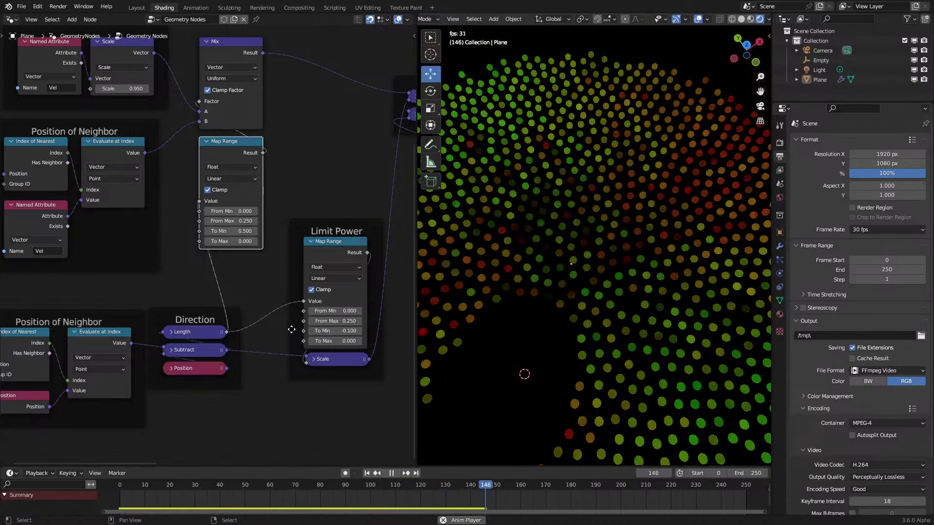
{"action": "key", "text": "space"}
{"action": "scroll", "coordinate": [591, 336], "scroll_direction": "down", "scroll_amount": 5}
{"action": "left_click", "coordinate": [137, 504]}
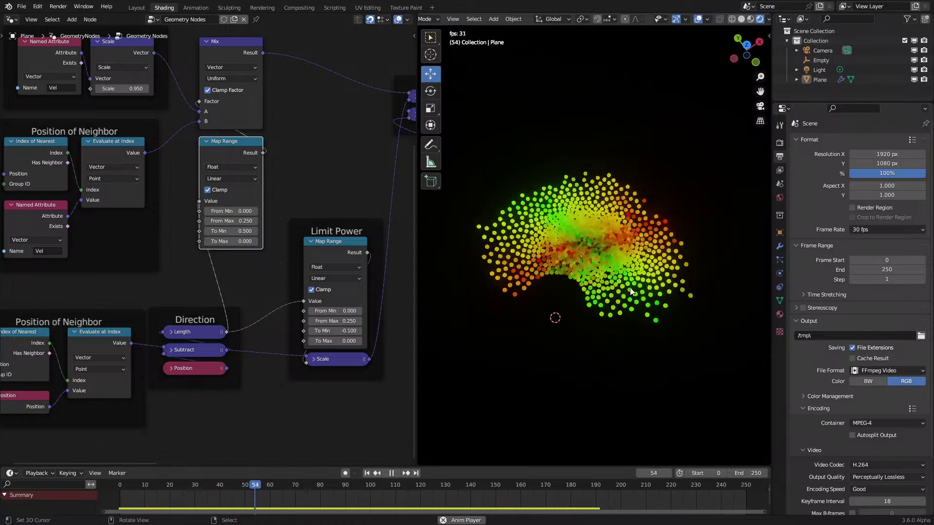
{"action": "key", "text": "space"}
Set the Scale node's factor for the Vel attribute to 1 and replay the simulation from the first frame
{"action": "middle_click_drag", "start_coordinate": [144, 90], "coordinate": [182, 227]}
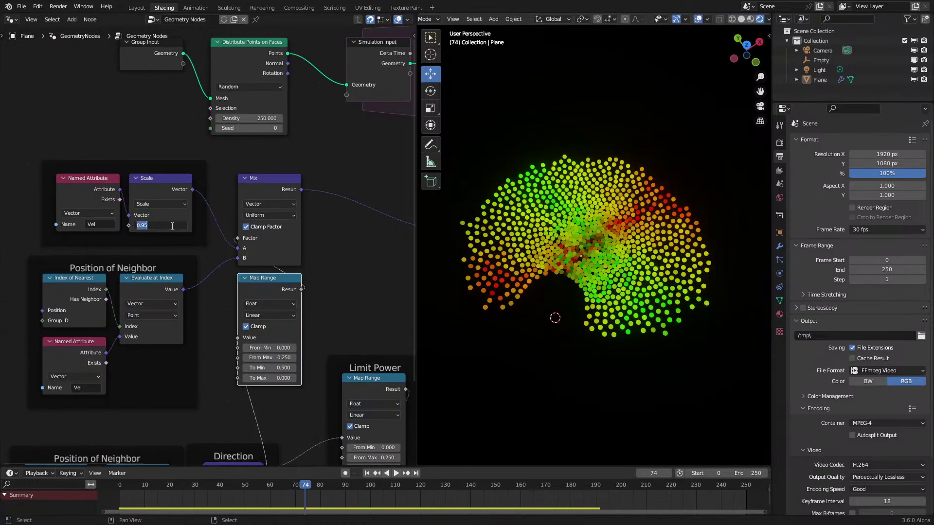
{"action": "left_click", "coordinate": [106, 498]}
{"action": "key", "text": "space"}
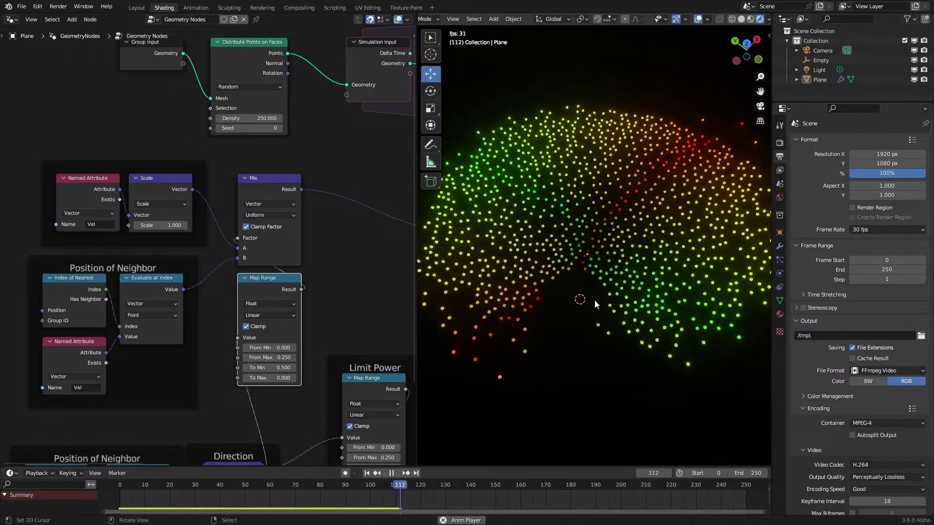
Replay the simulation from the first frame and watch how the points spread with the current Limit Power settings
{"action": "key", "text": "space"}
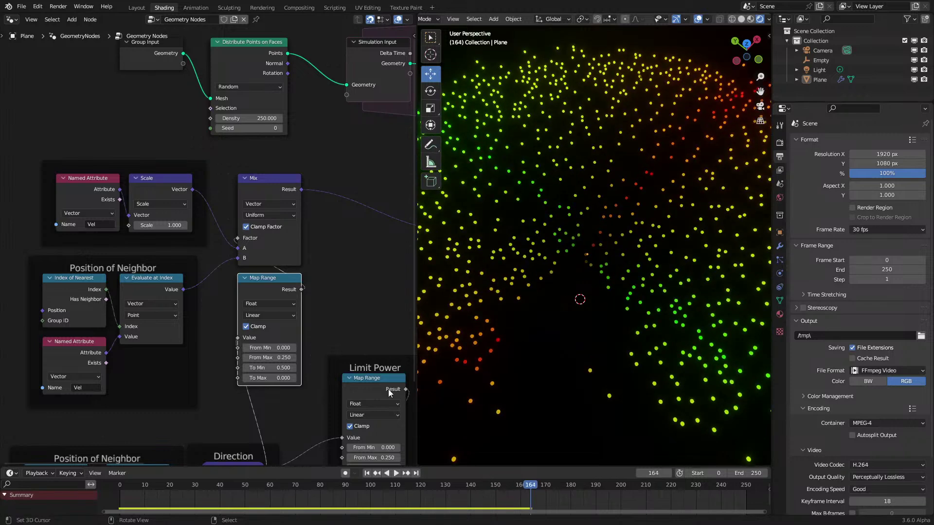
{"action": "middle_click_drag", "start_coordinate": [258, 414], "coordinate": [237, 195]}
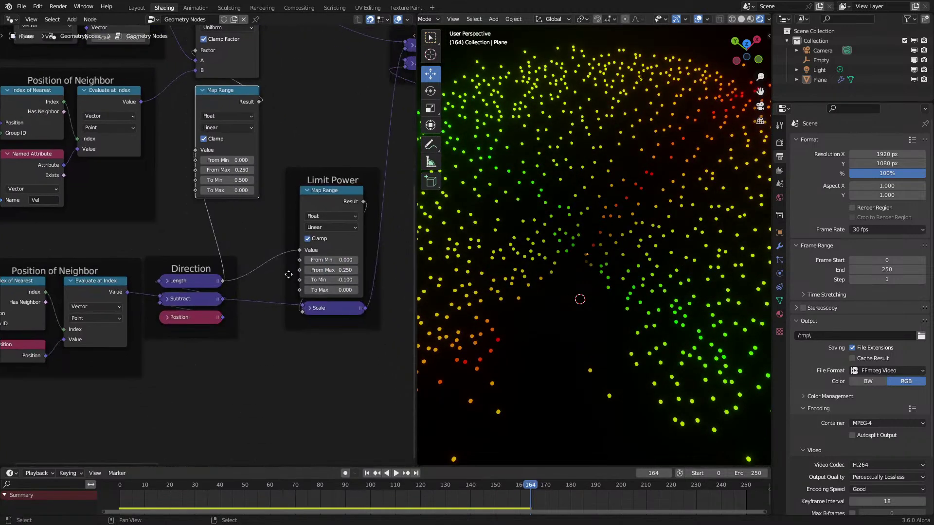
{"action": "scroll", "coordinate": [287, 335], "scroll_direction": "up", "scroll_amount": 1}
{"action": "left_click", "coordinate": [118, 493]}
{"action": "key", "text": "space"}
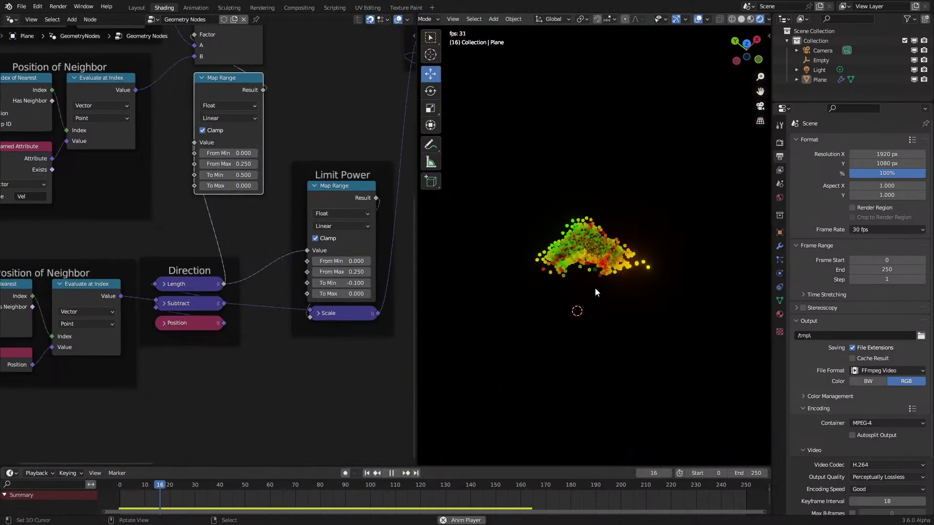
{"action": "key", "text": "space"}
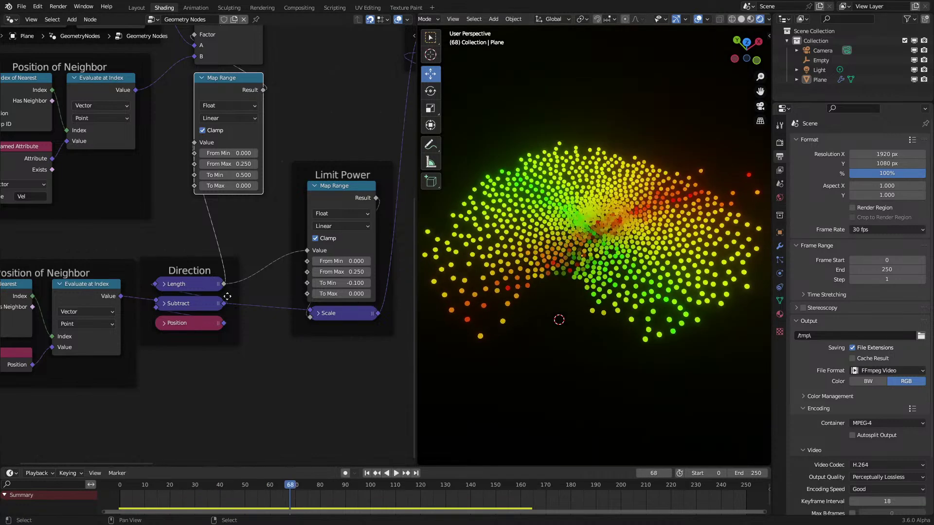
Add a Math node set to Add below the Limit Power frame, fed by the Direction frame's Length output
{"action": "scroll", "coordinate": [212, 296], "scroll_direction": "up", "scroll_amount": 1}
{"action": "middle_click_drag", "start_coordinate": [212, 296], "coordinate": [188, 279]}
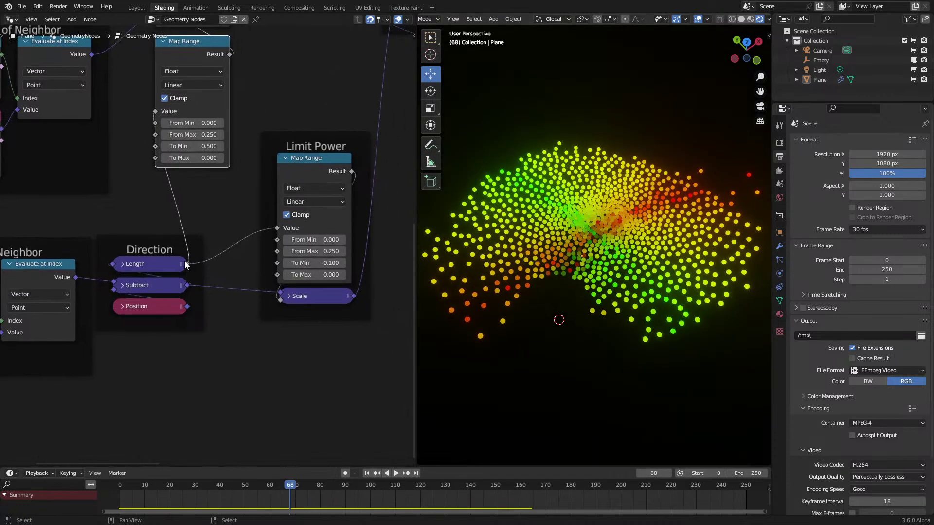
{"action": "left_click_drag", "start_coordinate": [186, 264], "coordinate": [261, 381]}
{"action": "type", "text": "a"}
{"action": "left_click", "coordinate": [282, 396]}
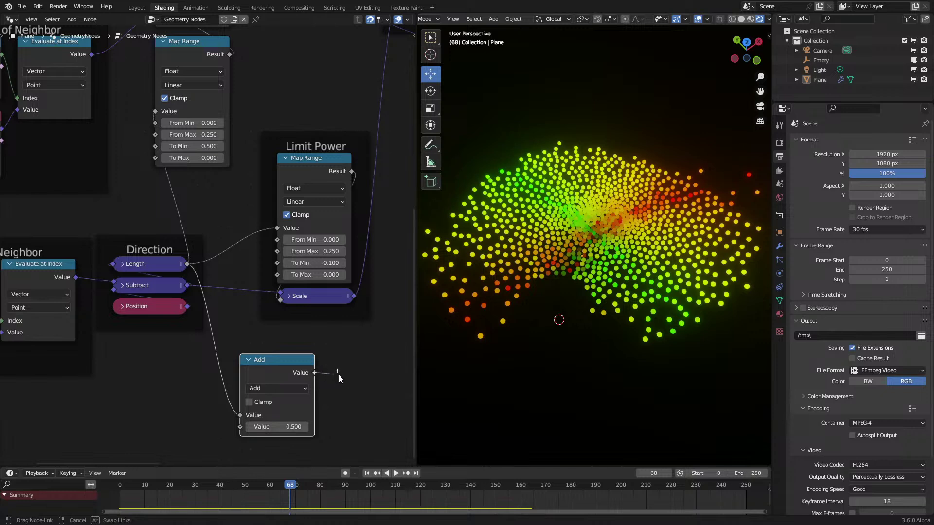
Chain a Multiply node with value -0.1 after Add, link it to Scale's factor in the Limit Power frame, and play the simulation
{"action": "left_click_drag", "start_coordinate": [333, 378], "coordinate": [354, 377]}
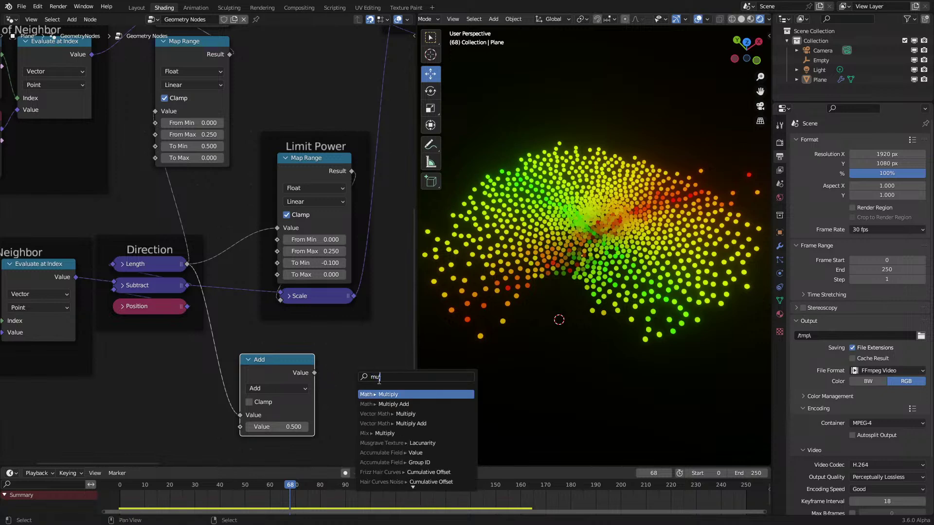
{"action": "left_click", "coordinate": [379, 392]}
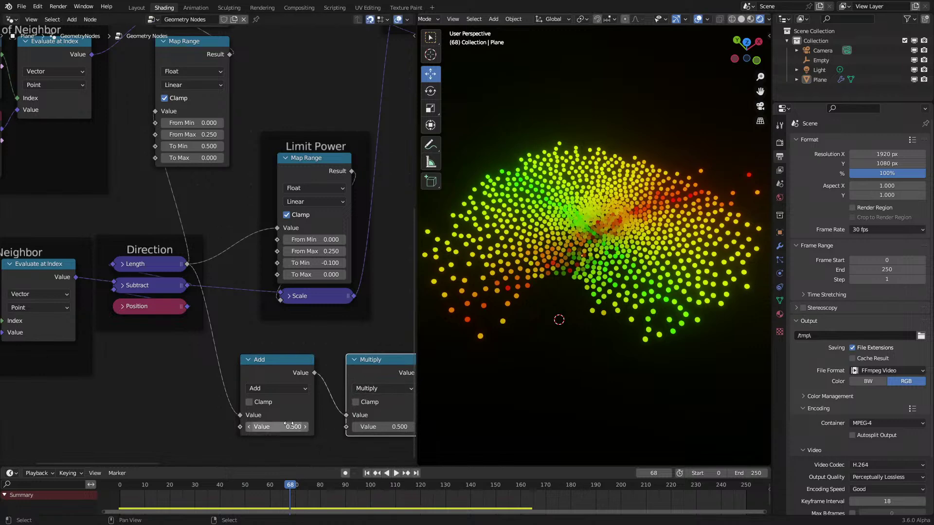
{"action": "middle_click_drag", "start_coordinate": [289, 423], "coordinate": [246, 389]}
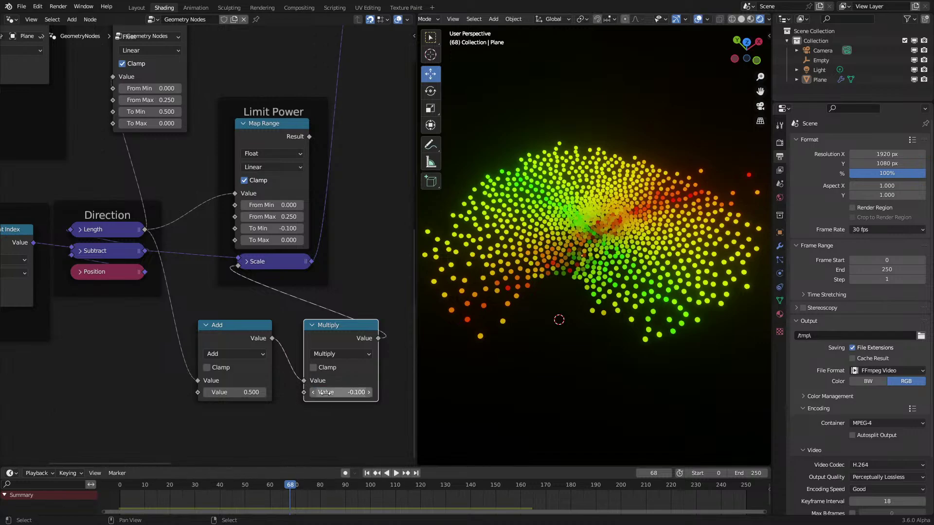
{"action": "key", "text": "space"}
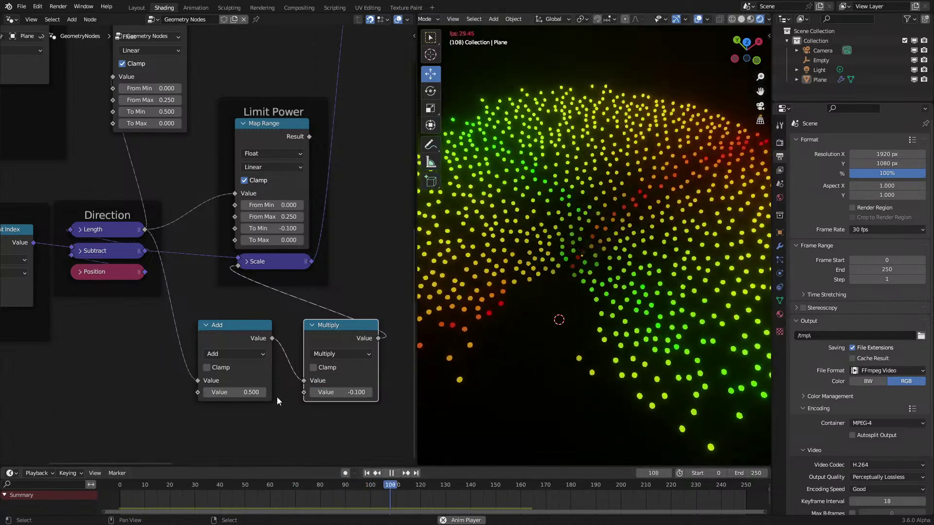
Set the Add node's value to 0.1 and replay the simulation from the first frame
{"action": "left_click", "coordinate": [248, 396]}
{"action": "type", "text": "0.1"}
{"action": "key", "text": "Return"}
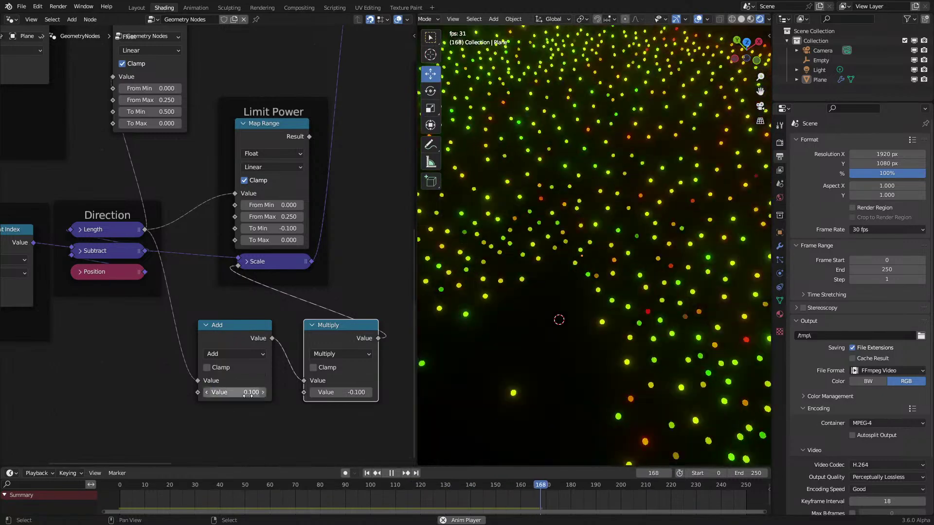
{"action": "left_click", "coordinate": [122, 489]}
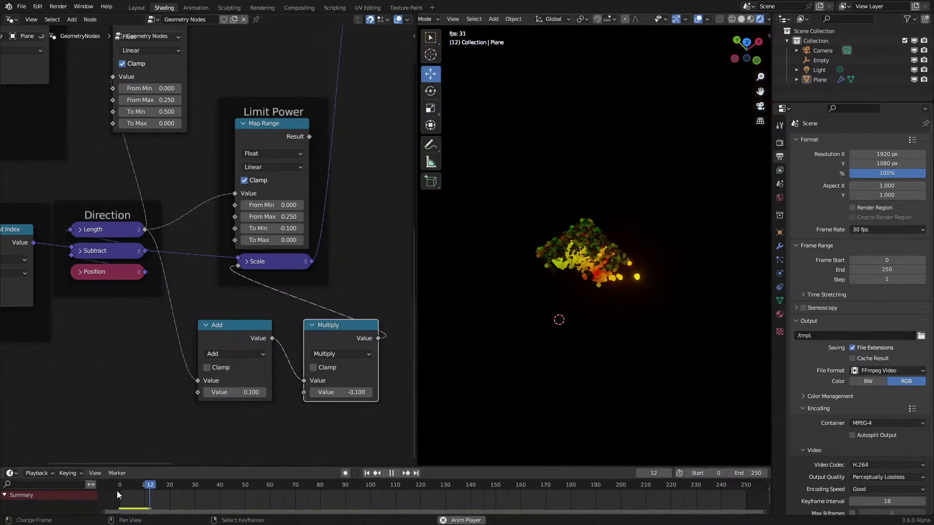
{"action": "mouse_move", "coordinate": [594, 302]}
{"action": "middle_mouse_down"}
{"action": "mouse_move", "coordinate": [606, 298]}
{"action": "mouse_move", "coordinate": [590, 294]}
{"action": "middle_mouse_up"}
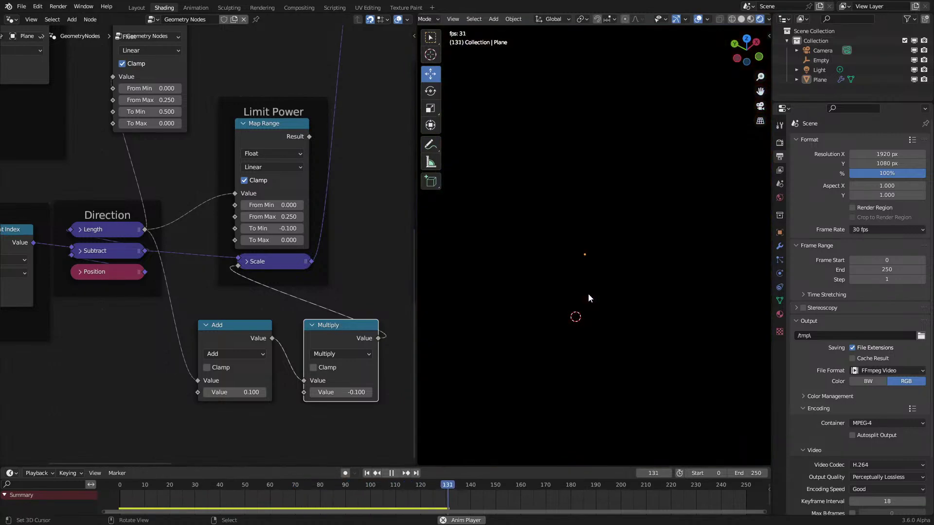
{"action": "left_click", "coordinate": [114, 498]}
{"action": "key", "text": "space"}
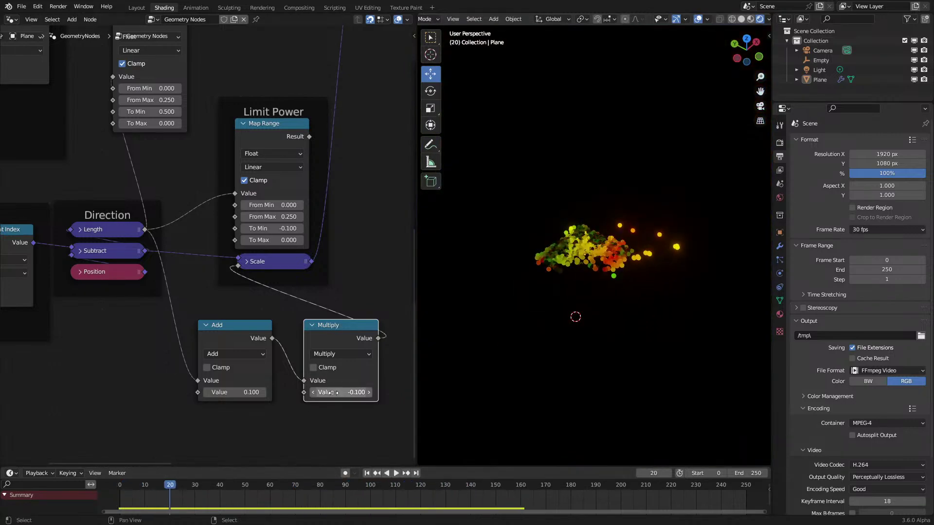
Set the Multiply node's value to positive 0.1 and replay the simulation from the first frame
{"action": "key", "text": "minus"}
{"action": "key", "text": "space"}
{"action": "left_click", "coordinate": [132, 503]}
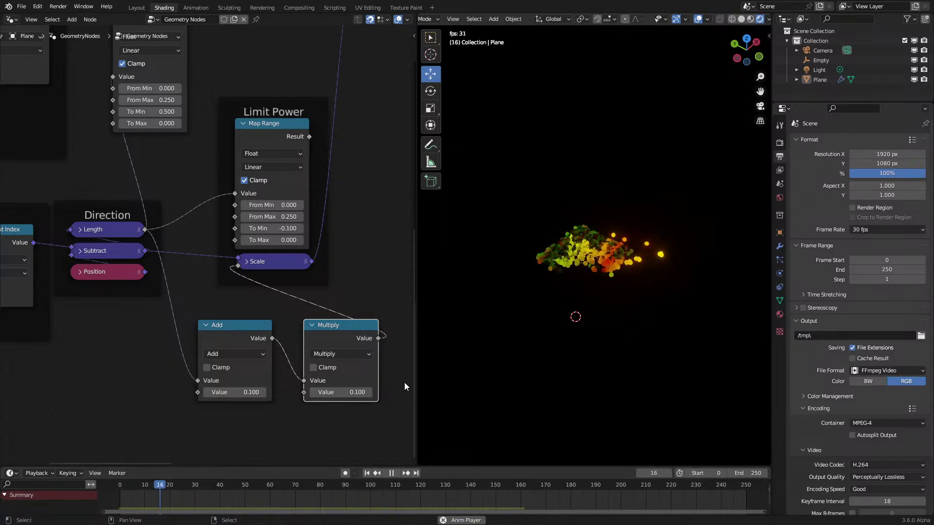
{"action": "middle_click_drag", "start_coordinate": [585, 285], "coordinate": [581, 301]}
{"action": "left_click", "coordinate": [112, 499]}
{"action": "key", "text": "space"}
{"action": "key", "text": "space"}
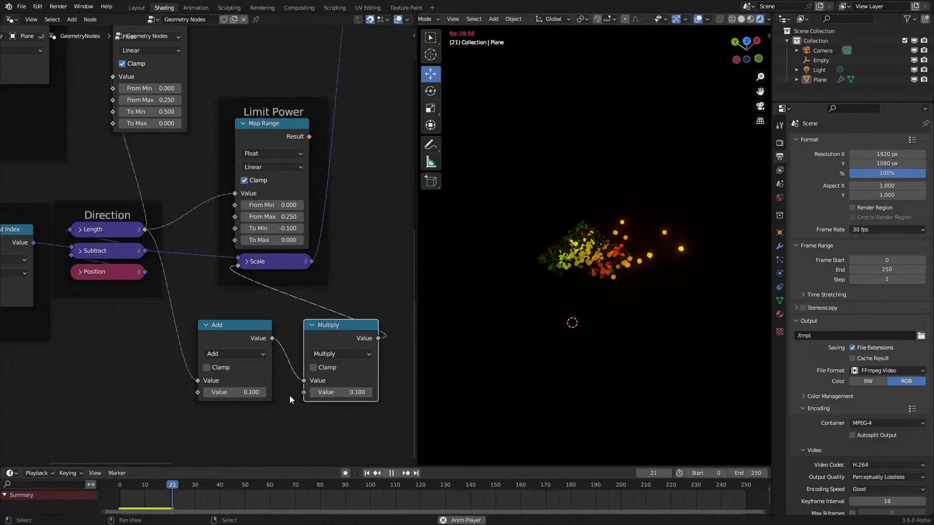
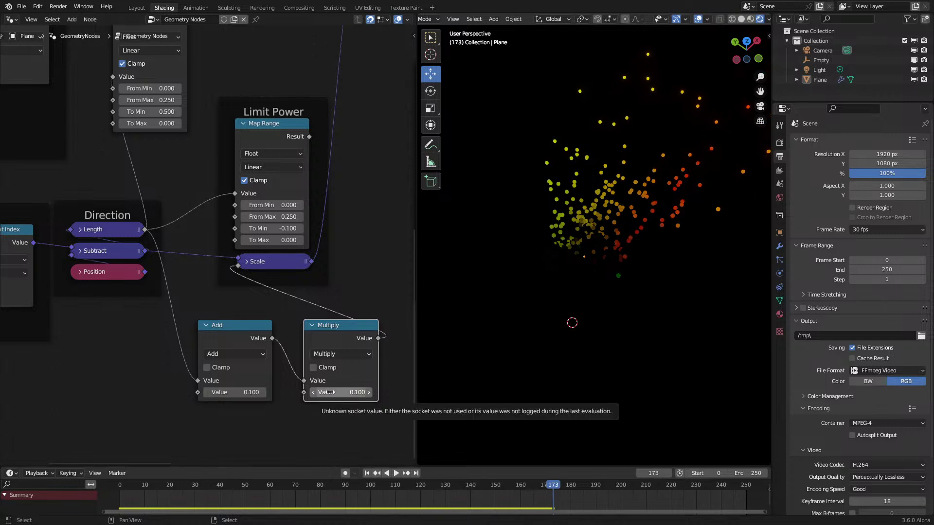
Set the Multiply node's value to -0.1 and insert a Clamp node with Min -1 and Max 1 between it and Scale
{"action": "key", "text": "minus"}
{"action": "middle_click_drag", "start_coordinate": [384, 358], "coordinate": [335, 349]}
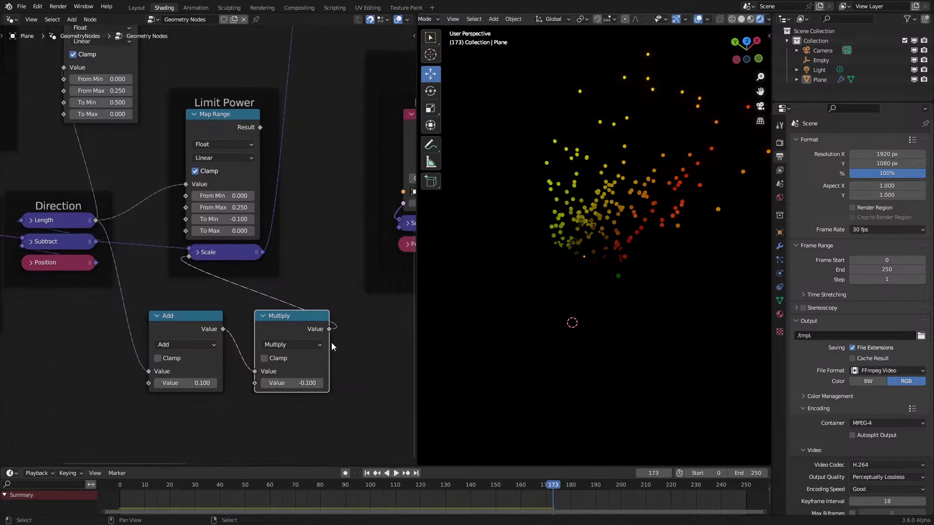
{"action": "left_click_drag", "start_coordinate": [329, 329], "coordinate": [331, 348]}
{"action": "type", "text": "lamp"}
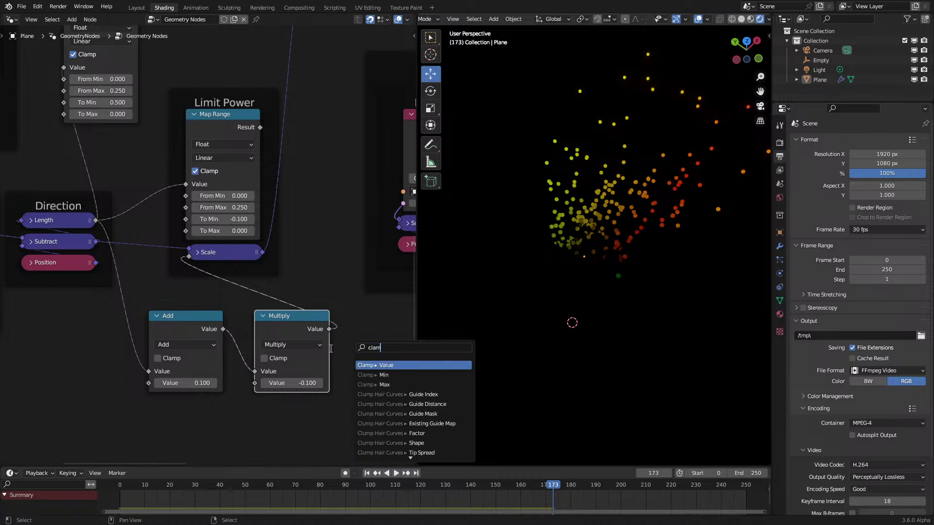
{"action": "key", "text": "Return"}
{"action": "scroll", "coordinate": [244, 336], "scroll_direction": "down", "scroll_amount": 1}
{"action": "left_click_drag", "start_coordinate": [182, 379], "coordinate": [357, 328]}
{"action": "key", "text": "g"}
{"action": "left_click", "coordinate": [320, 379]}
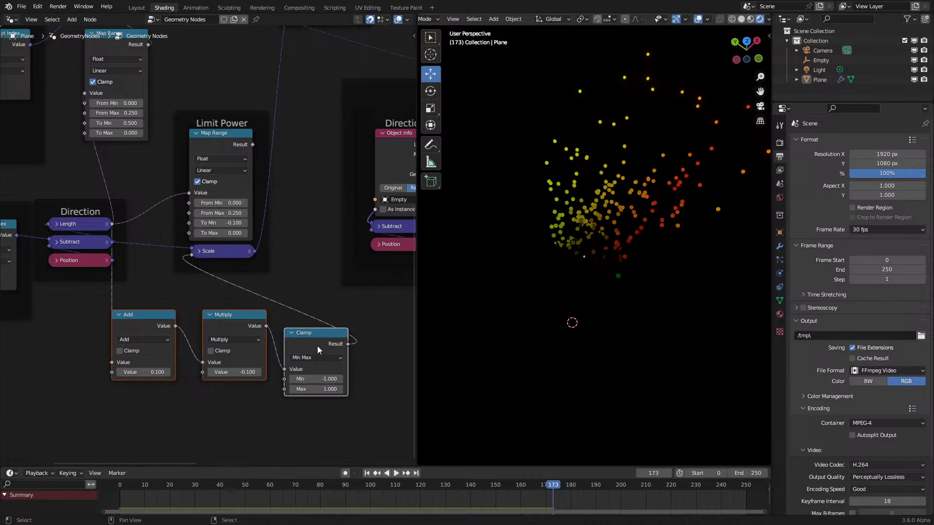
{"action": "left_click_drag", "start_coordinate": [329, 344], "coordinate": [316, 319]}
{"action": "key", "text": "g"}
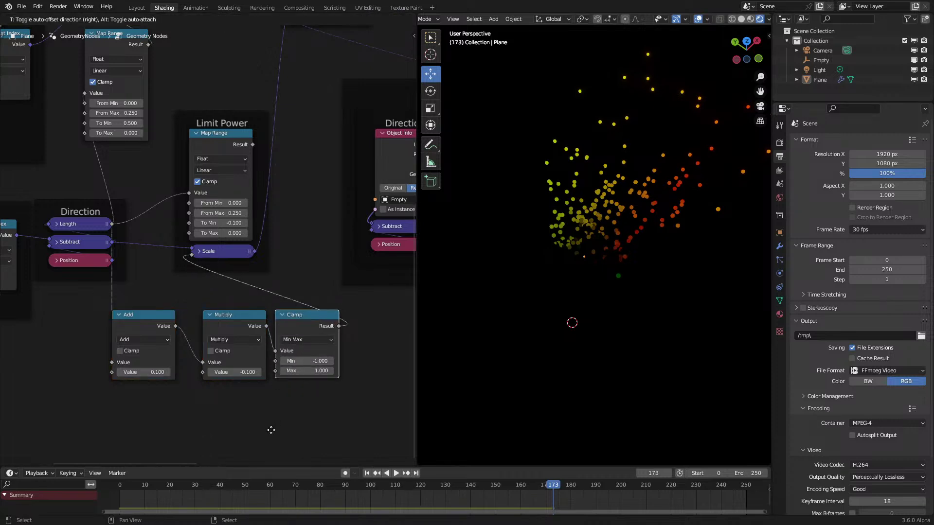
Replay the simulation from the first frame to check the clamped neighbour force
{"action": "left_click", "coordinate": [119, 495]}
{"action": "key", "text": "space"}
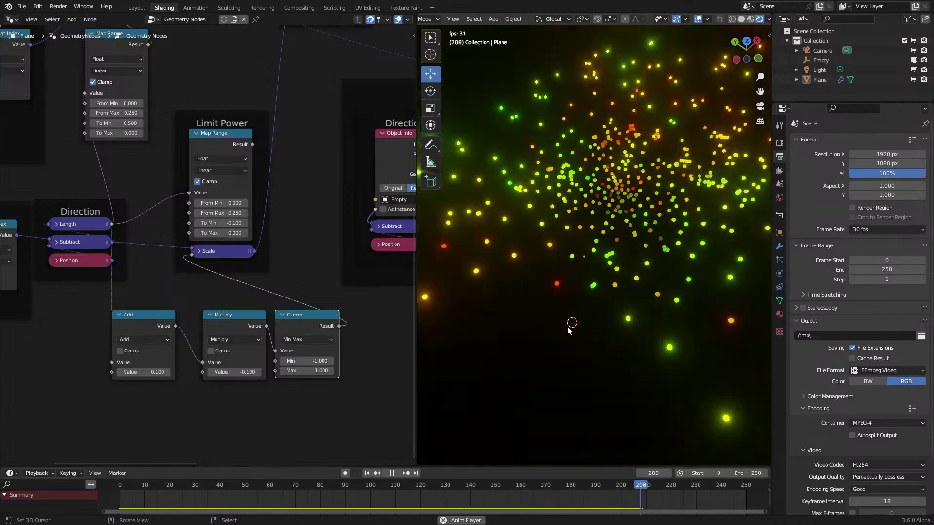
{"action": "scroll", "coordinate": [219, 412], "scroll_direction": "up", "scroll_amount": 1}
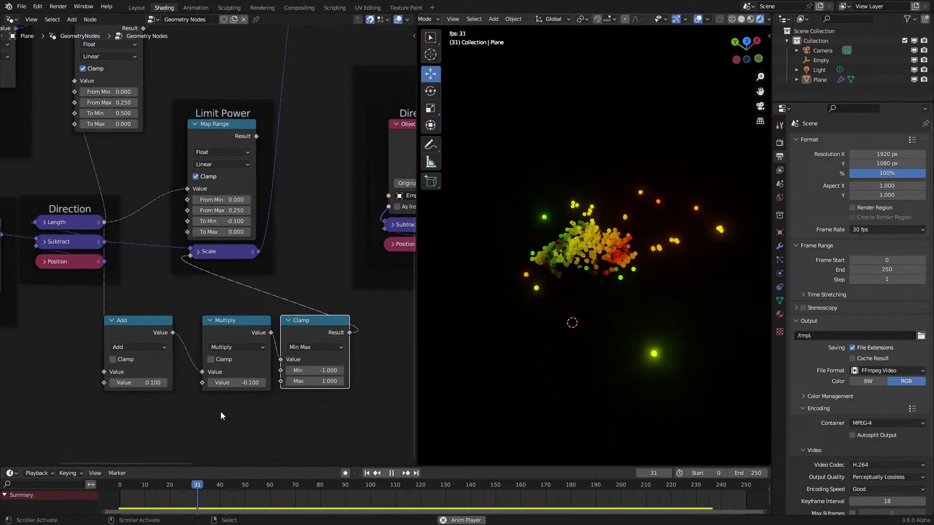
{"action": "key", "text": "space"}
Flip the Multiply node's value to positive 0.1 and replay the clamped simulation from the first frame
{"action": "key", "text": "minus"}
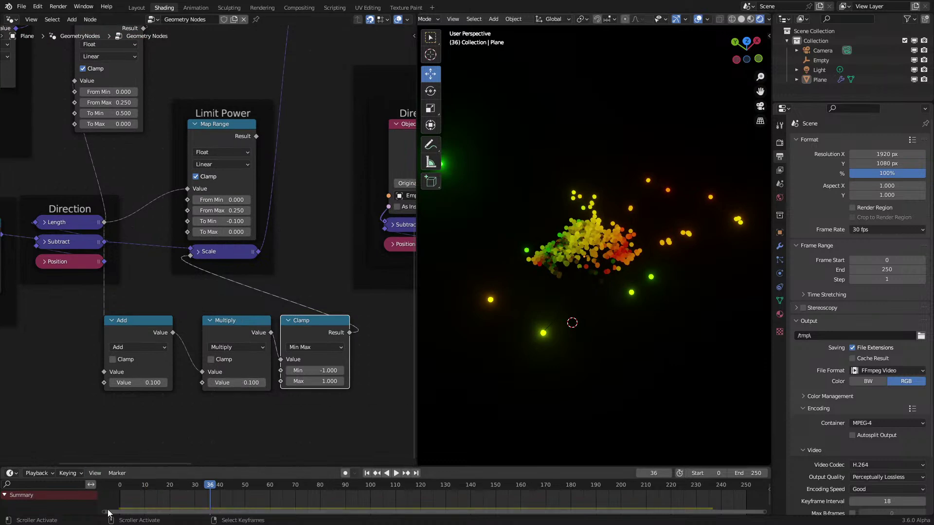
{"action": "left_click", "coordinate": [119, 485]}
{"action": "key", "text": "space"}
{"action": "scroll", "coordinate": [571, 346], "scroll_direction": "up", "scroll_amount": 3}
{"action": "middle_click_drag", "start_coordinate": [566, 351], "coordinate": [565, 354]}
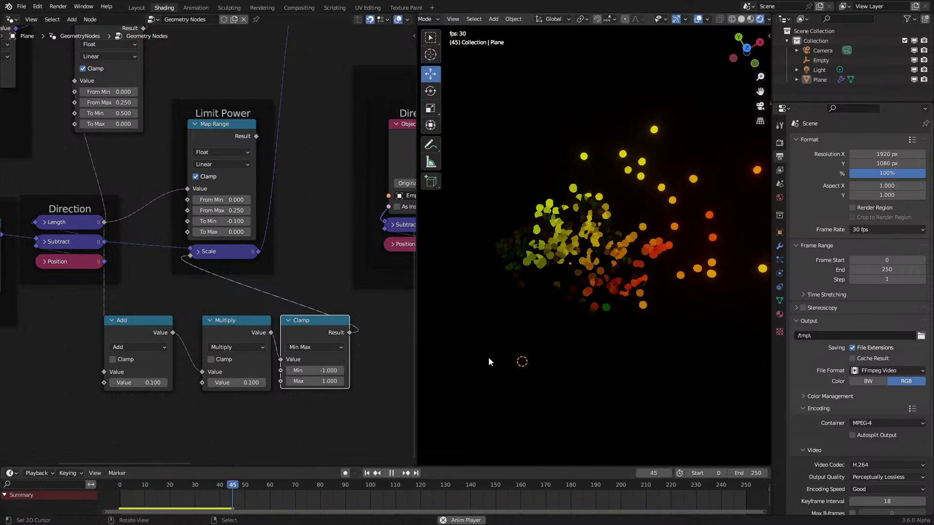
{"action": "key", "text": "space"}
Relink the Limit Power Map Range's Result to Scale's factor and delete the Add, Multiply and Clamp nodes below the frame
{"action": "scroll", "coordinate": [241, 131], "scroll_direction": "up", "scroll_amount": 1}
{"action": "left_click_drag", "start_coordinate": [260, 127], "coordinate": [186, 247]}
{"action": "left_click_drag", "start_coordinate": [60, 311], "coordinate": [319, 366]}
{"action": "key", "text": "x"}
Set To Max to 0.1 on the Limit Power Map Range and replay the simulation from the first frame
{"action": "scroll", "coordinate": [243, 233], "scroll_direction": "up", "scroll_amount": 1}
{"action": "left_click", "coordinate": [254, 230]}
{"action": "left_click", "coordinate": [120, 486]}
{"action": "key", "text": "space"}
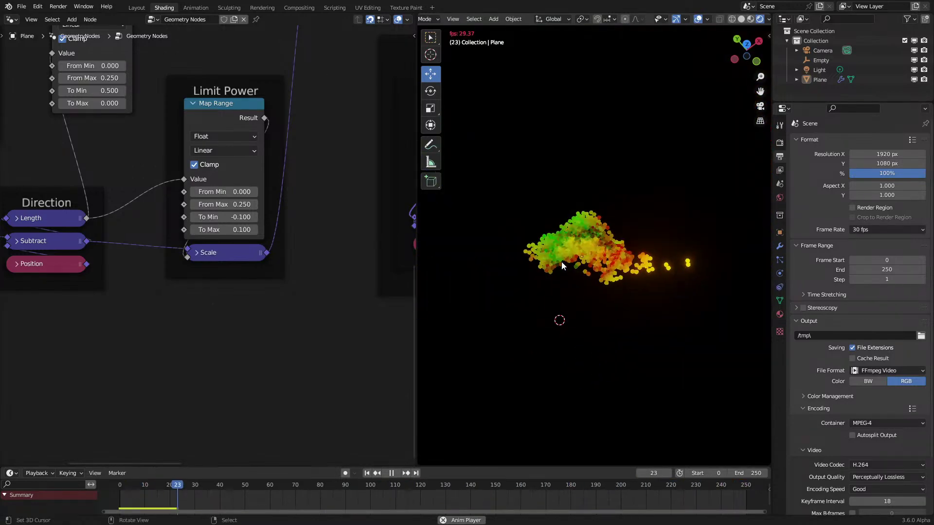
{"action": "middle_click_drag", "start_coordinate": [219, 206], "coordinate": [232, 270]}
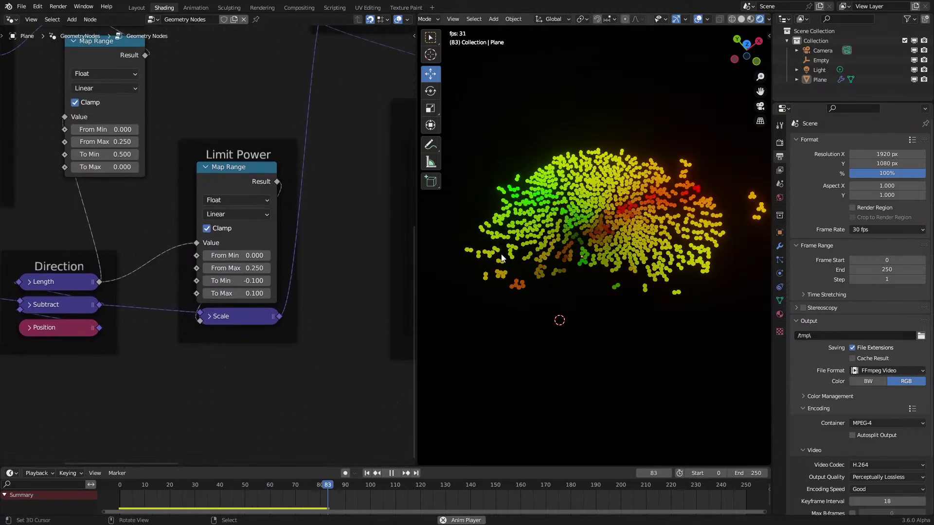
{"action": "key", "text": "space"}
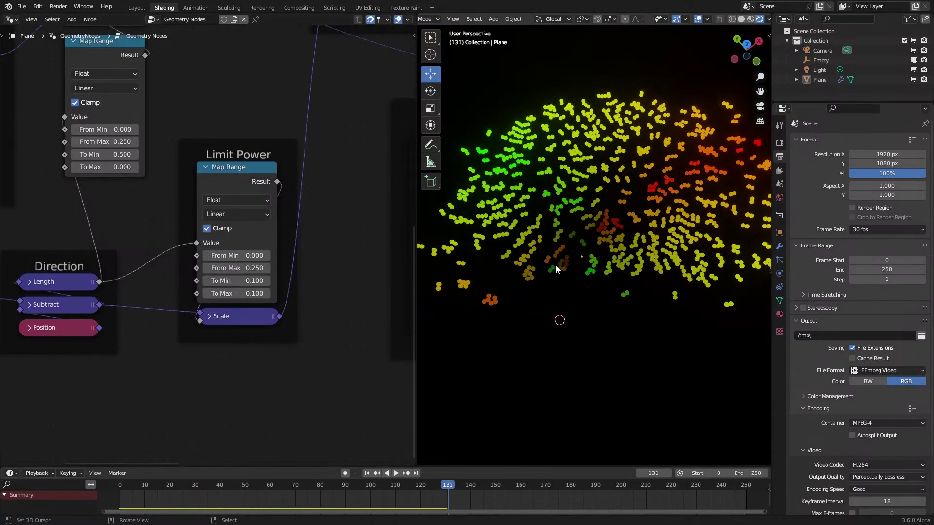
Examine the point clusters up close and the nodes that find the neighbour's position while advancing the simulation
{"action": "scroll", "coordinate": [598, 284], "scroll_direction": "up", "scroll_amount": 3}
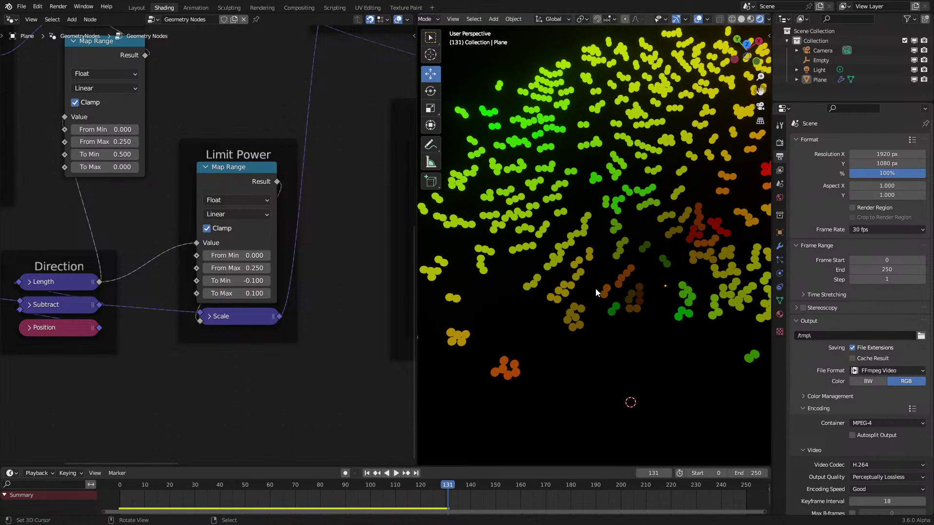
{"action": "key", "text": "space"}
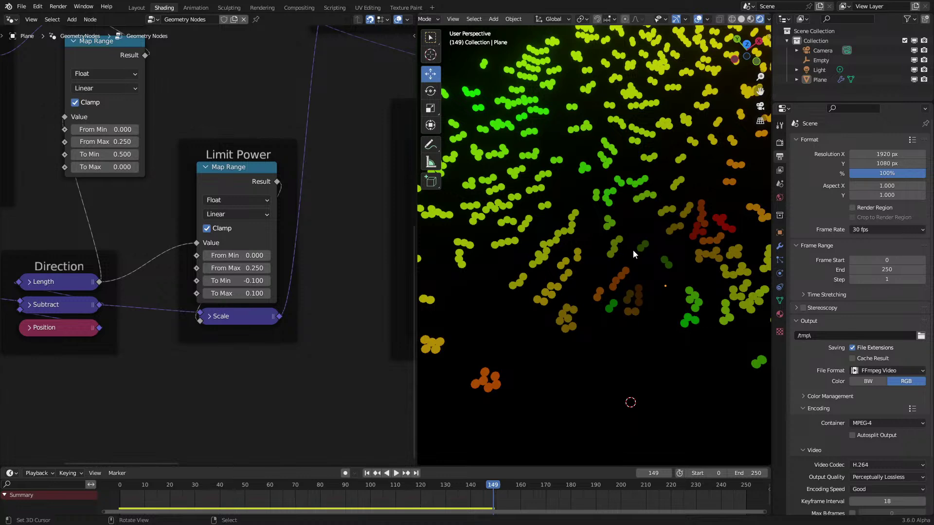
{"action": "scroll", "coordinate": [621, 269], "scroll_direction": "up", "scroll_amount": 4}
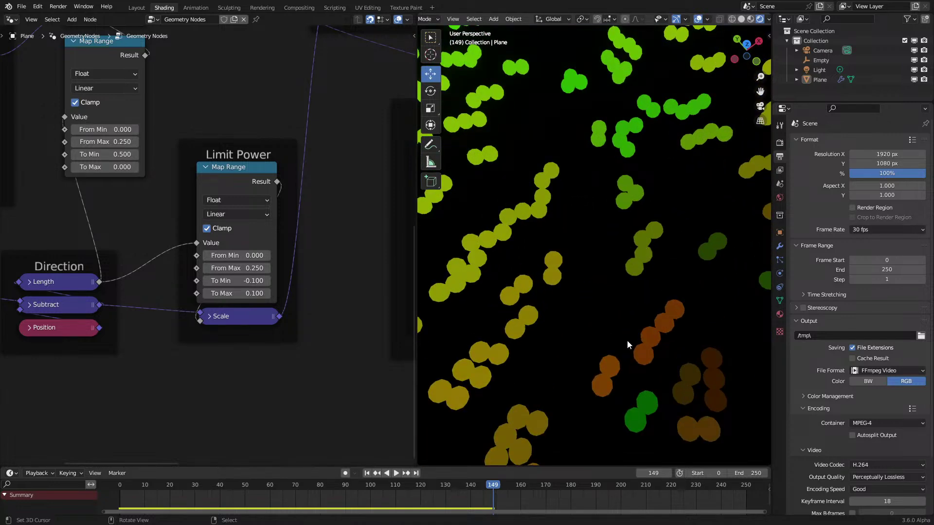
{"action": "scroll", "coordinate": [160, 308], "scroll_direction": "down", "scroll_amount": 7}
{"action": "middle_click_drag", "start_coordinate": [154, 304], "coordinate": [337, 279]}
{"action": "scroll", "coordinate": [209, 357], "scroll_direction": "up", "scroll_amount": 6}
{"action": "middle_click_drag", "start_coordinate": [203, 362], "coordinate": [216, 357]}
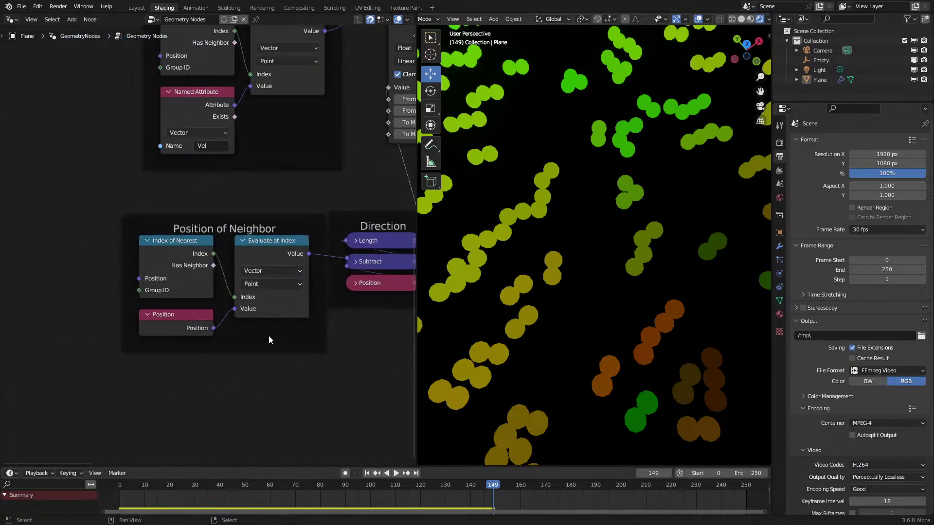
{"action": "scroll", "coordinate": [650, 306], "scroll_direction": "down", "scroll_amount": 4}
{"action": "key", "text": "space"}
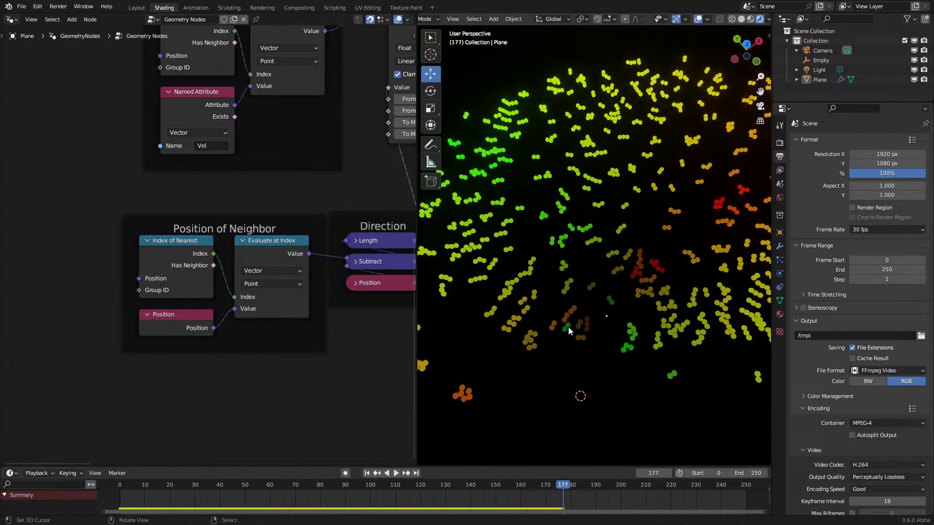
Replay the simulation from the first frame and inspect how the points group with their nearest neighbours
{"action": "left_click", "coordinate": [113, 505]}
{"action": "key", "text": "space"}
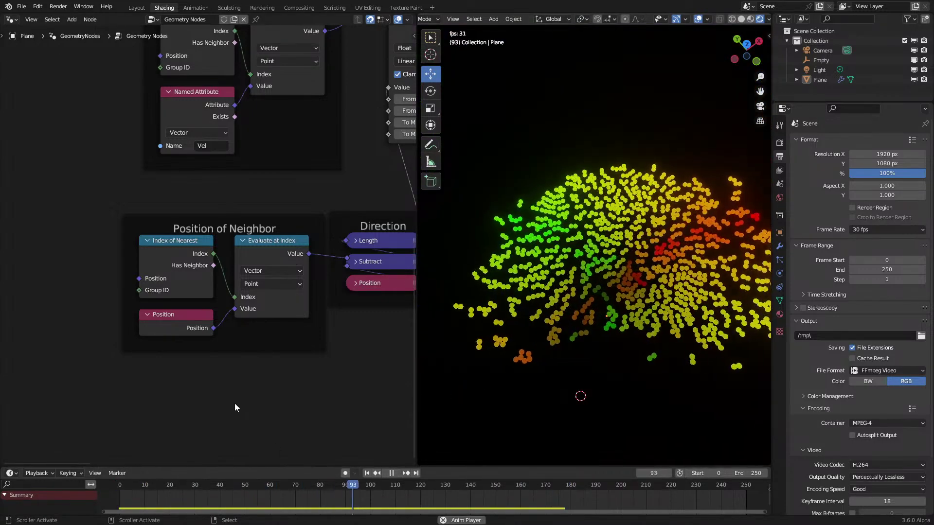
{"action": "key", "text": "space"}
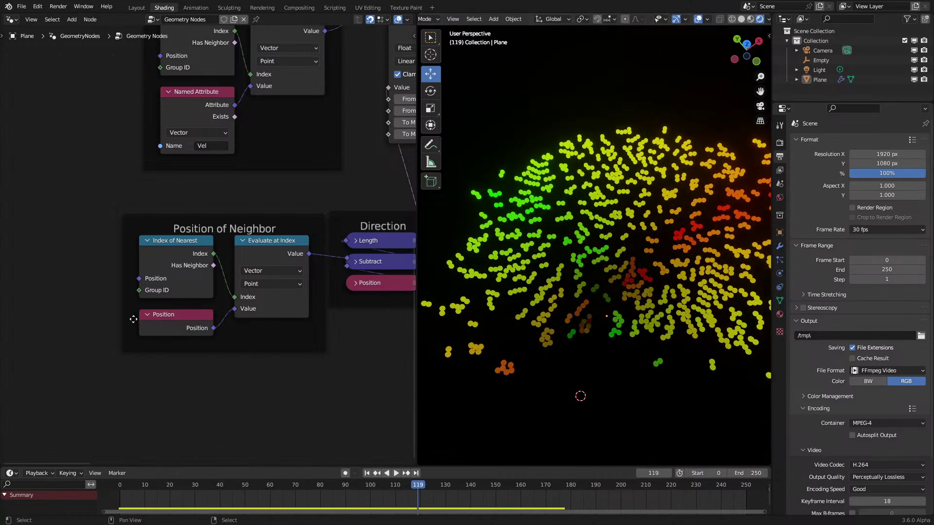
{"action": "scroll", "coordinate": [133, 322], "scroll_direction": "down", "scroll_amount": 1}
{"action": "middle_click_drag", "start_coordinate": [133, 321], "coordinate": [235, 329]}
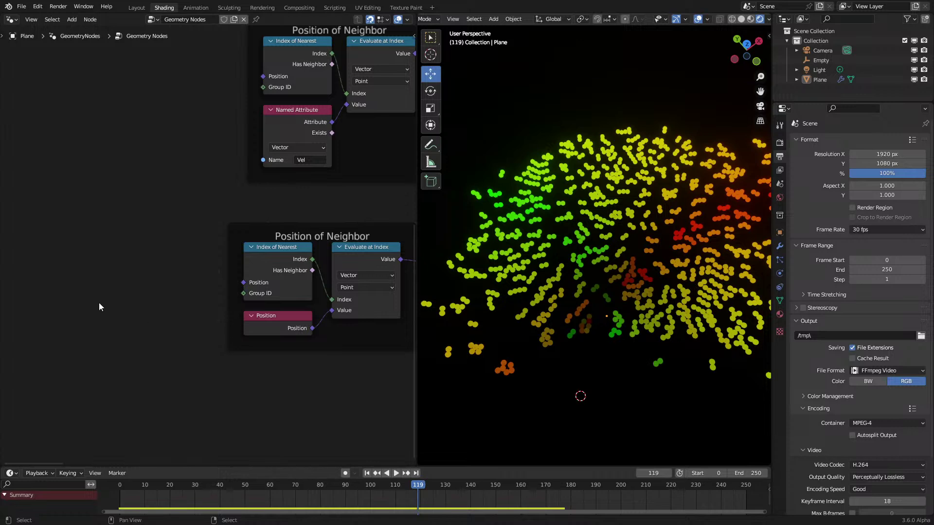
{"action": "middle_click_drag", "start_coordinate": [99, 307], "coordinate": [124, 320]}
{"action": "key", "text": "space"}
{"action": "key", "text": "space"}
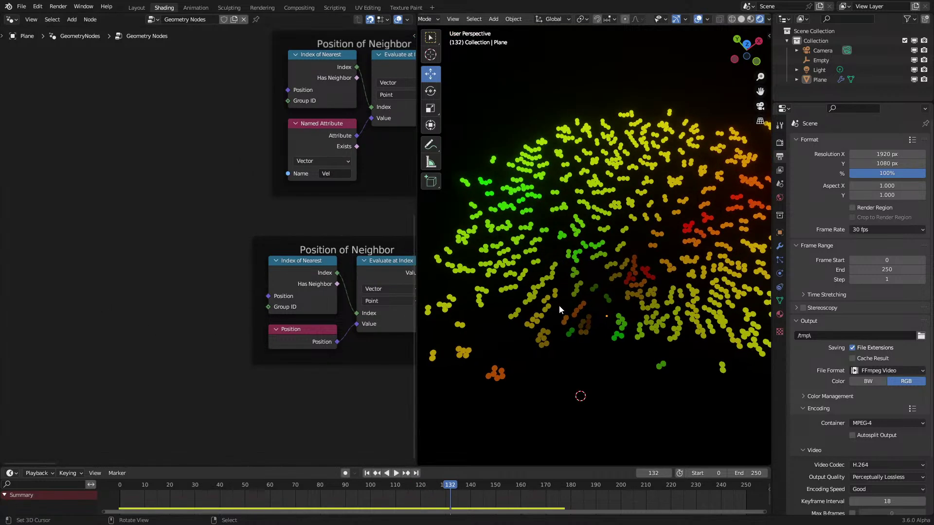
{"action": "scroll", "coordinate": [618, 317], "scroll_direction": "up", "scroll_amount": 4}
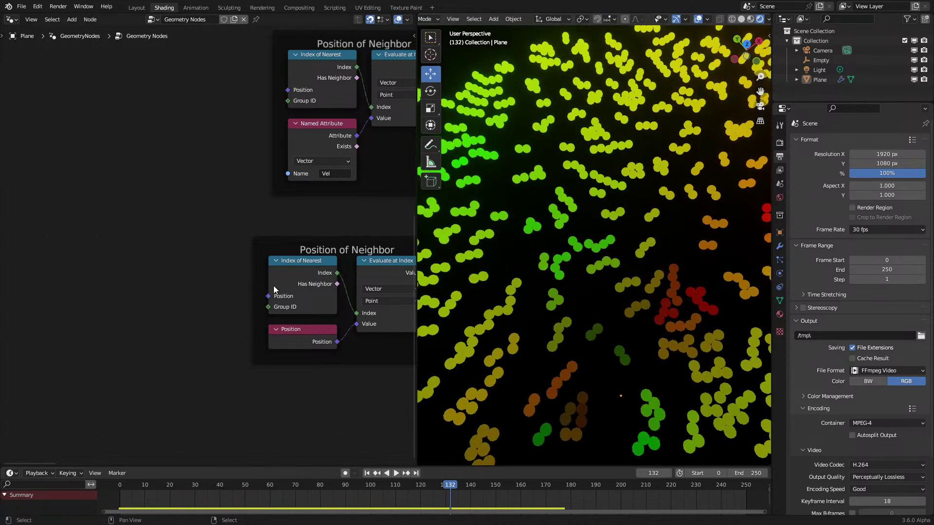
Duplicate the Position node outside the Position of Neighbor frame and feed it into a new Vector Math Add node
{"action": "key", "text": "shift+d"}
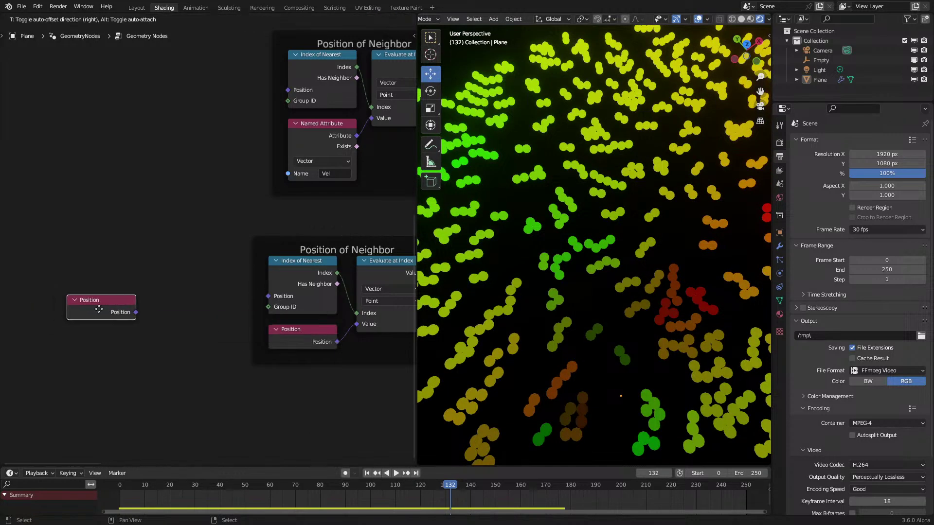
{"action": "left_click_drag", "start_coordinate": [130, 313], "coordinate": [156, 317]}
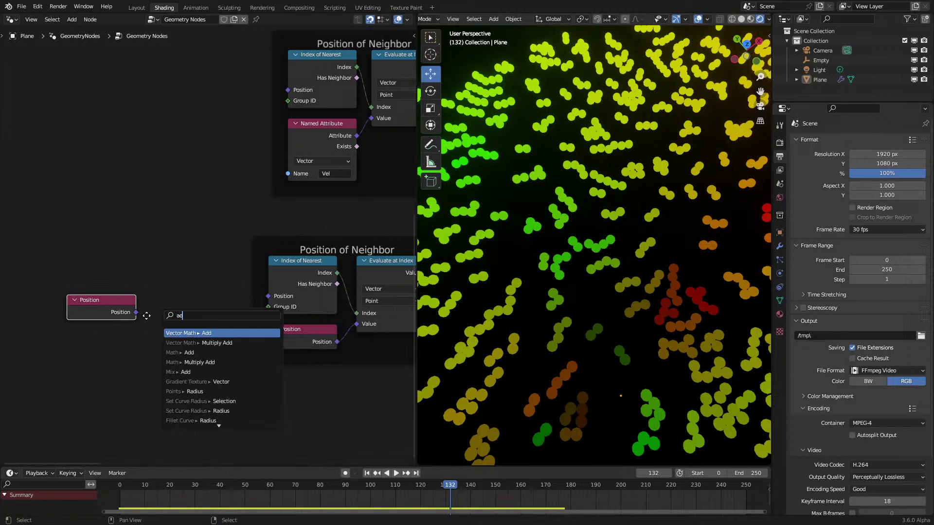
{"action": "type", "text": "ad"}
{"action": "key", "text": "Return"}
Feed Add's second input from a Vector Random Value node with X and Y from -0.02 to 0.02 and Z at 0
{"action": "left_click_drag", "start_coordinate": [156, 360], "coordinate": [98, 373]}
{"action": "type", "text": "rand"}
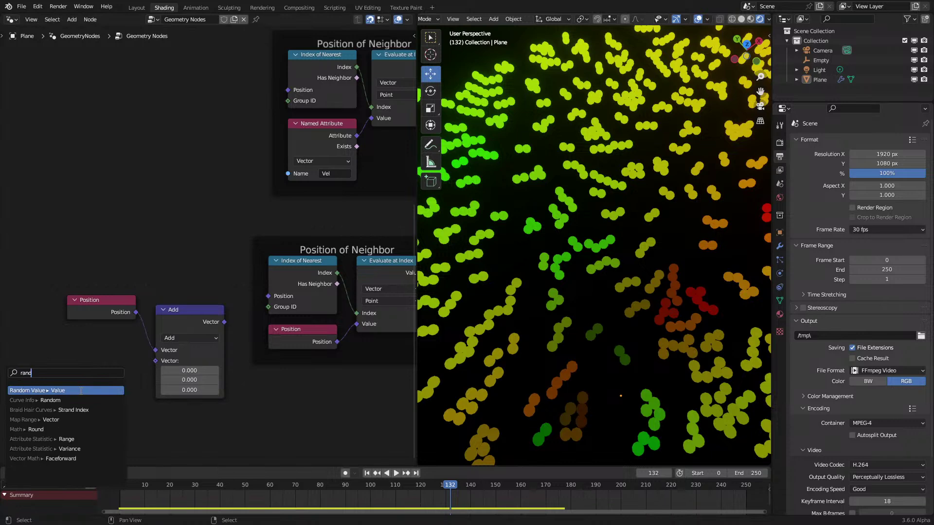
{"action": "key", "text": "Return"}
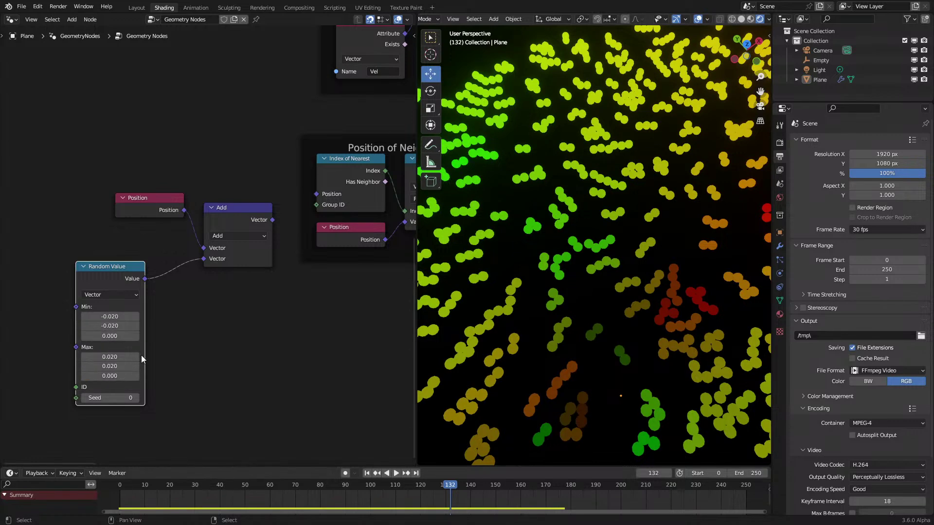
Drive the Random Value node's Seed with the Frame output of a new Scene Time node
{"action": "left_click_drag", "start_coordinate": [61, 406], "coordinate": [53, 403]}
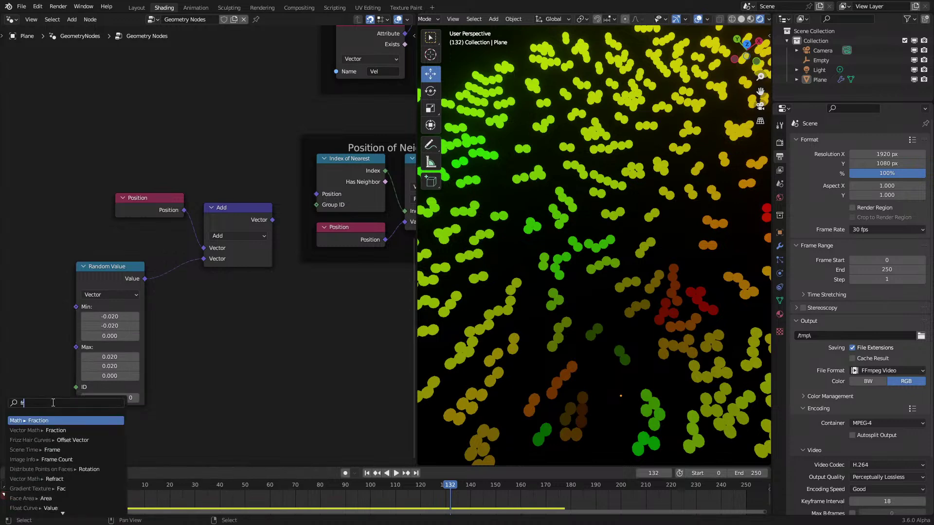
{"action": "key", "text": "Return"}
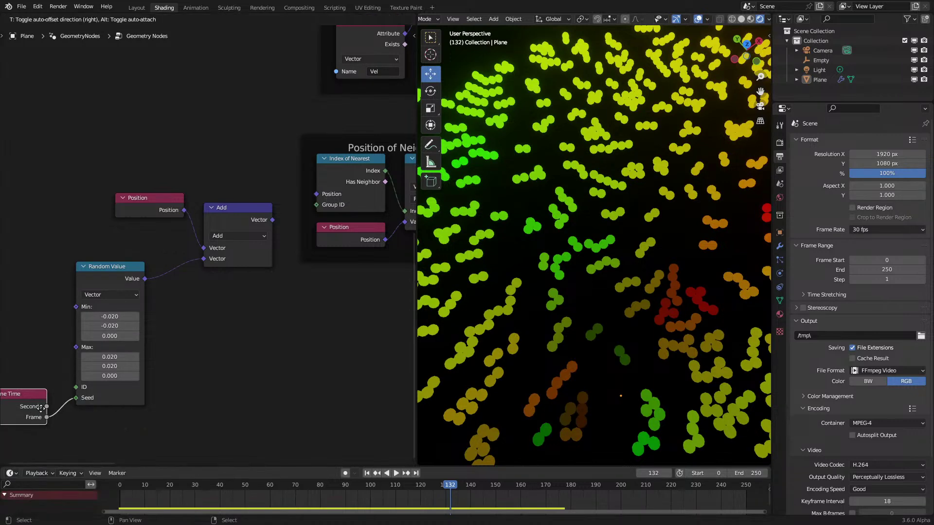
{"action": "left_click", "coordinate": [44, 398]}
Link the Add node's Vector to the lower Index of Nearest node's Position and replay the simulation from the first frame
{"action": "scroll", "coordinate": [214, 244], "scroll_direction": "down", "scroll_amount": 1}
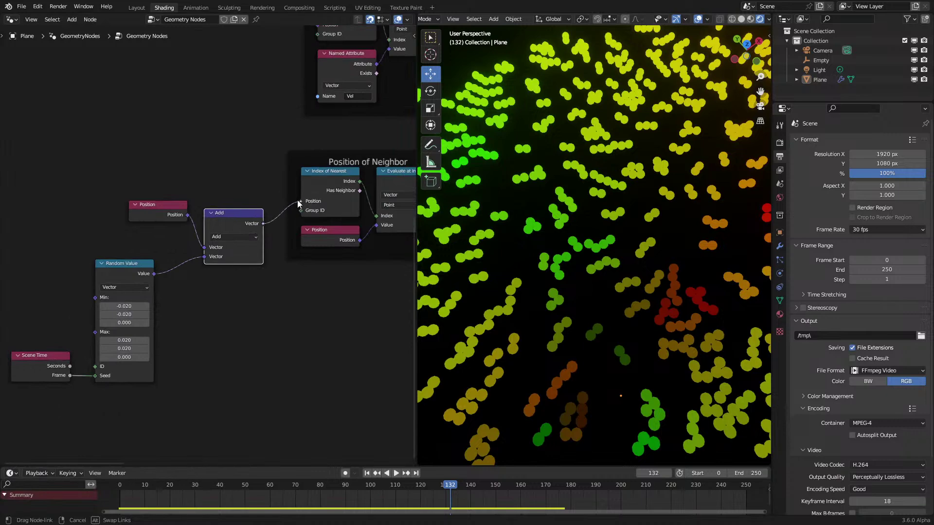
{"action": "key", "text": "space"}
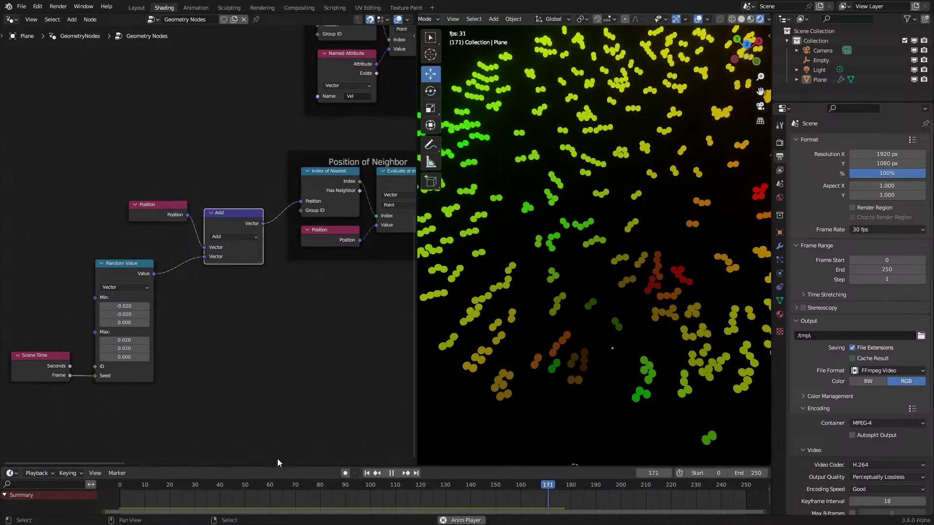
{"action": "left_click", "coordinate": [117, 498]}
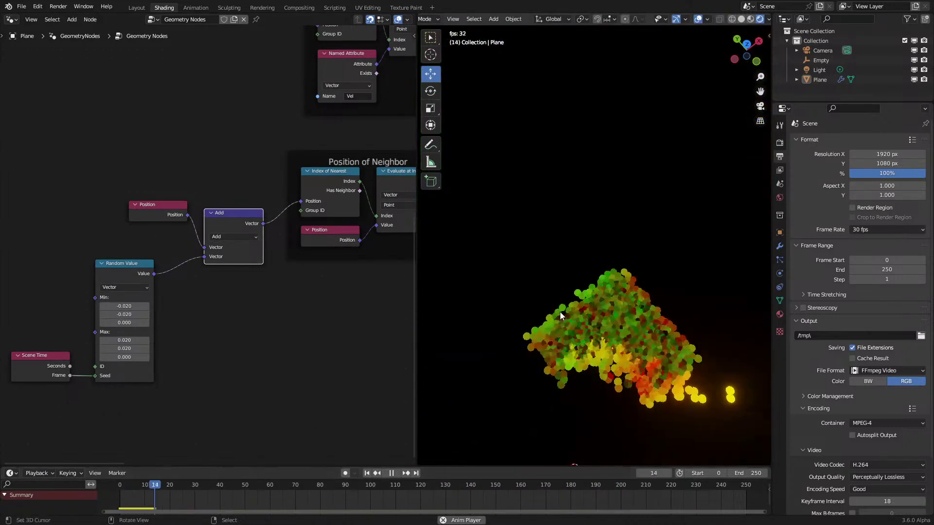
{"action": "scroll", "coordinate": [563, 311], "scroll_direction": "down", "scroll_amount": 2}
{"action": "middle_click_drag", "start_coordinate": [621, 309], "coordinate": [601, 309]}
{"action": "scroll", "coordinate": [593, 312], "scroll_direction": "up", "scroll_amount": 1}
Set the Random Value node's Max X and Y to 0.1 and Min X and Y to -0.1, checking the result in playback
{"action": "left_click", "coordinate": [124, 340]}
{"action": "type", "text": "0.1"}
{"action": "key", "text": "Tab"}
{"action": "type", "text": "0.1"}
{"action": "key", "text": "Return"}
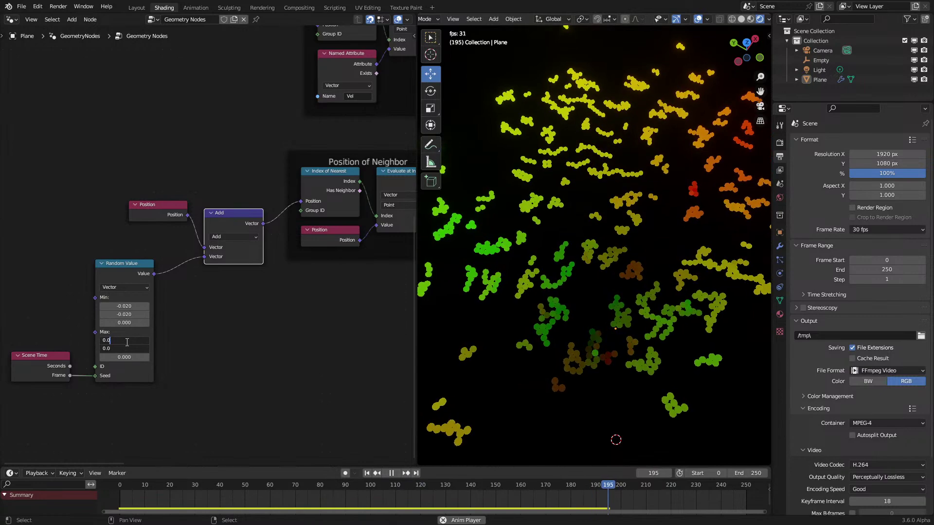
{"action": "left_click_drag", "start_coordinate": [128, 306], "coordinate": [129, 314]}
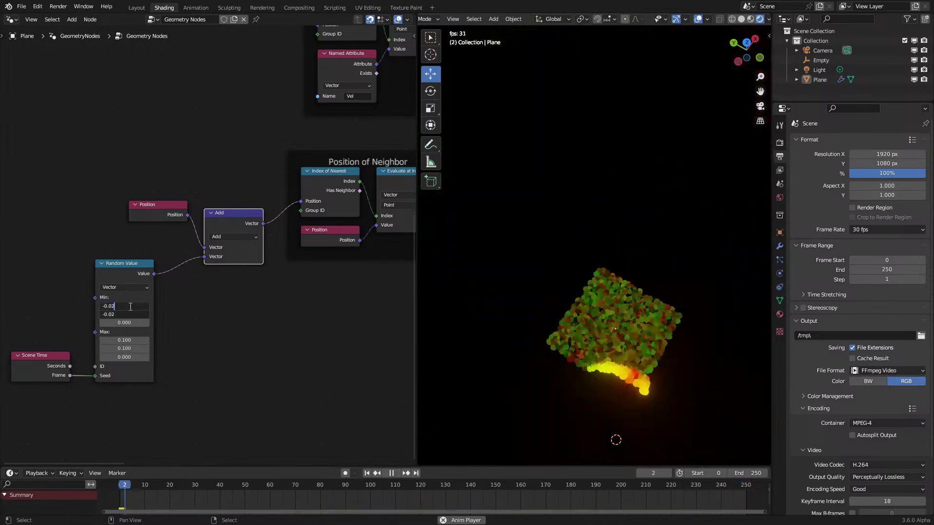
{"action": "left_click", "coordinate": [130, 307]}
{"action": "type", "text": "-0.1"}
{"action": "key", "text": "Return"}
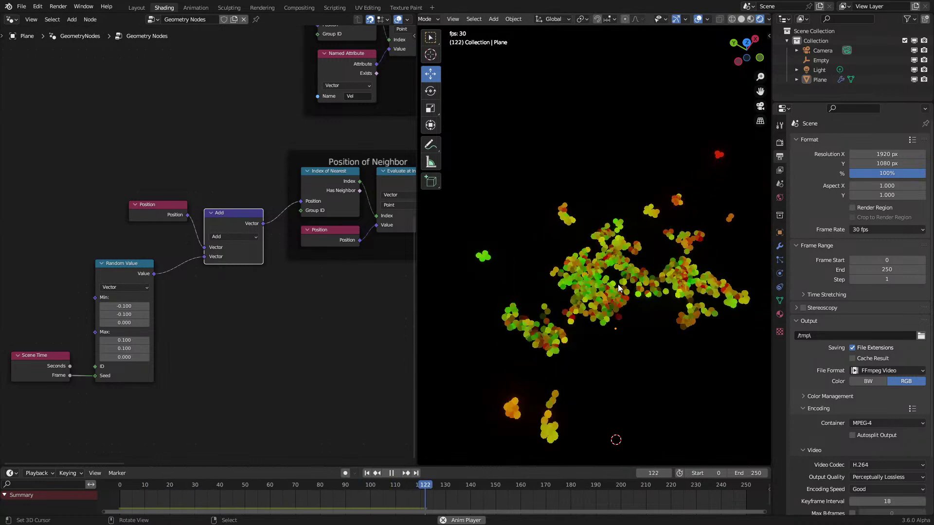
{"action": "key", "text": "space"}
Link the Add node's Vector to the Position of the Index of Nearest node in the Vel attribute frame and resume playback
{"action": "middle_click_drag", "start_coordinate": [265, 217], "coordinate": [258, 287]}
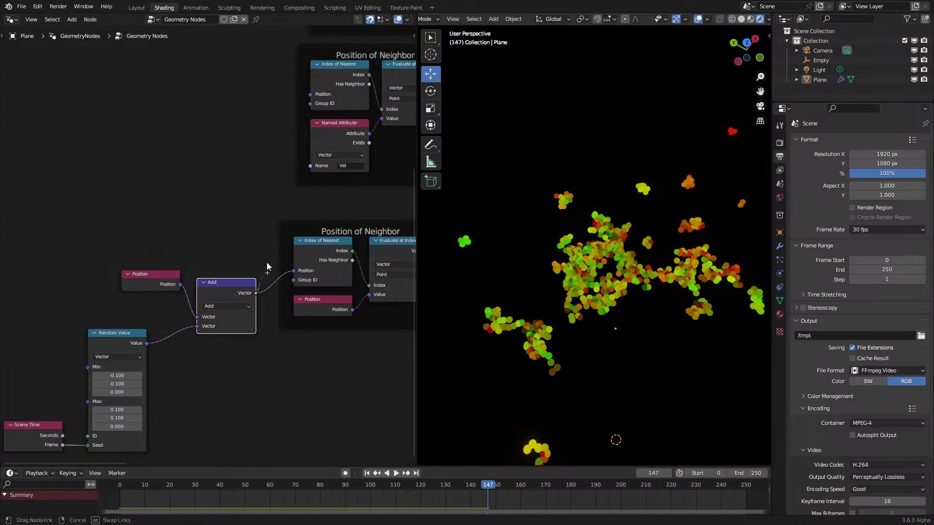
{"action": "left_click_drag", "start_coordinate": [310, 94], "coordinate": [310, 94]}
{"action": "key", "text": "space"}
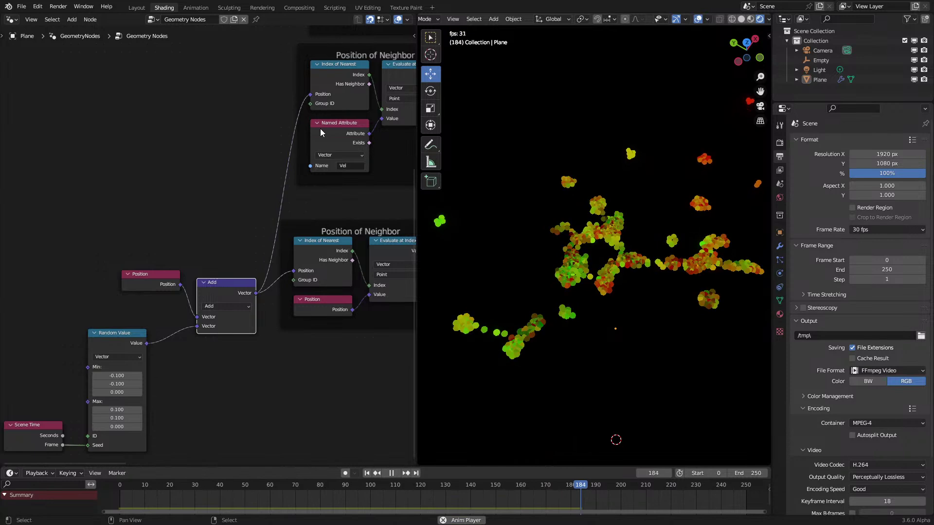
Replay the simulation from the first frame and view the points briefly in solid shading before returning to rendered shading
{"action": "left_click", "coordinate": [111, 492]}
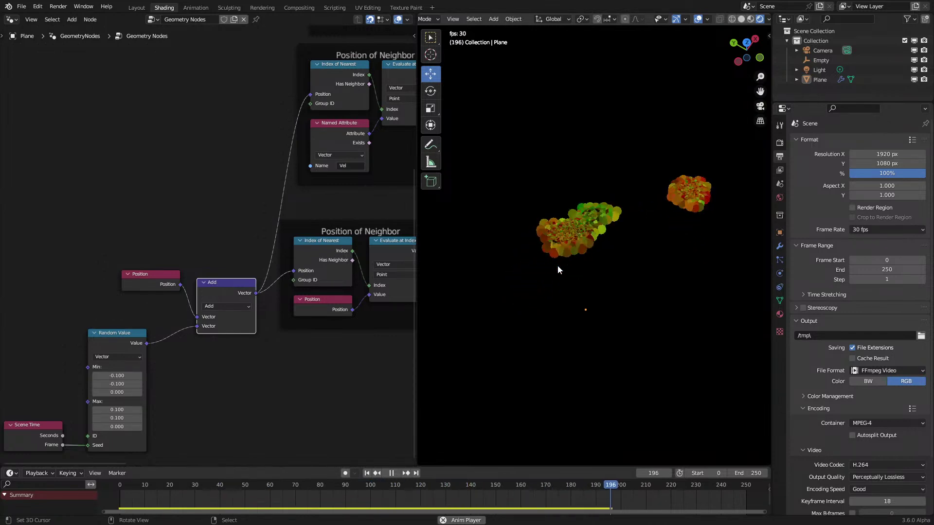
{"action": "key", "text": "z"}
{"action": "middle_click_drag", "start_coordinate": [664, 268], "coordinate": [655, 322], "text": "shift"}
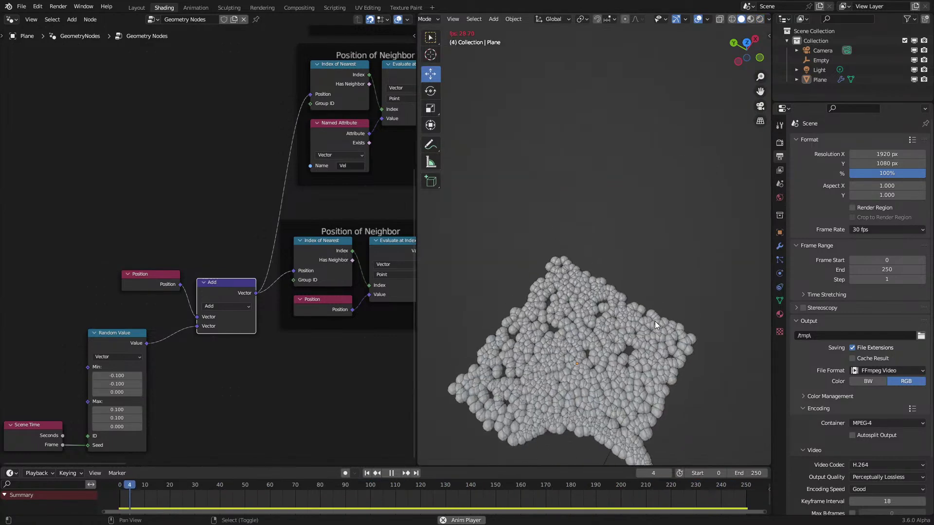
{"action": "key", "text": "z"}
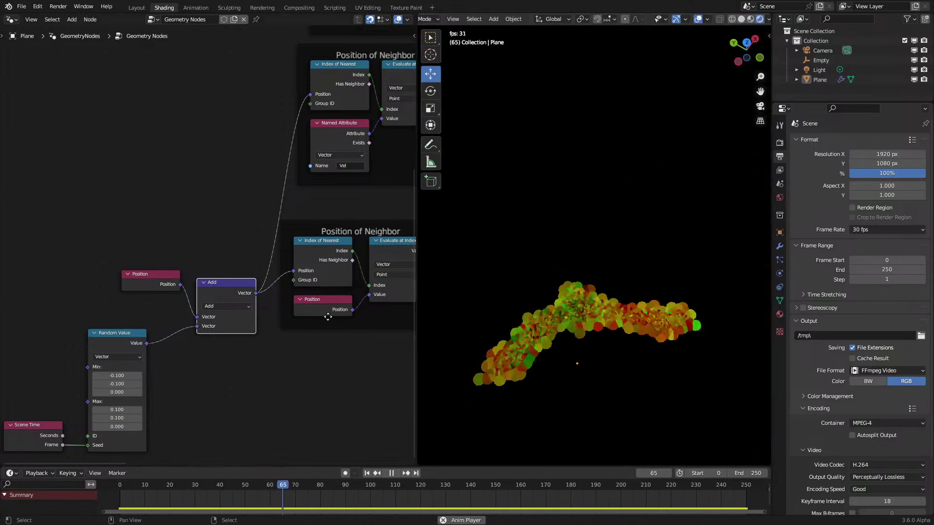
Try a To Min of -0.6 in the Limit Power Map Range that follows the neighbour Direction frame
{"action": "middle_click_drag", "start_coordinate": [348, 309], "coordinate": [59, 350]}
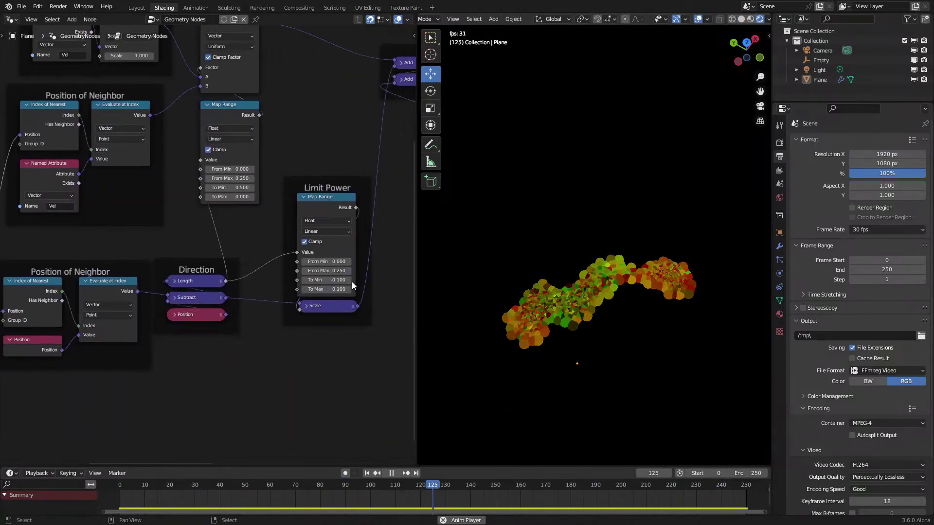
{"action": "left_click_drag", "start_coordinate": [302, 282], "coordinate": [295, 281]}
{"action": "left_click", "coordinate": [303, 281]}
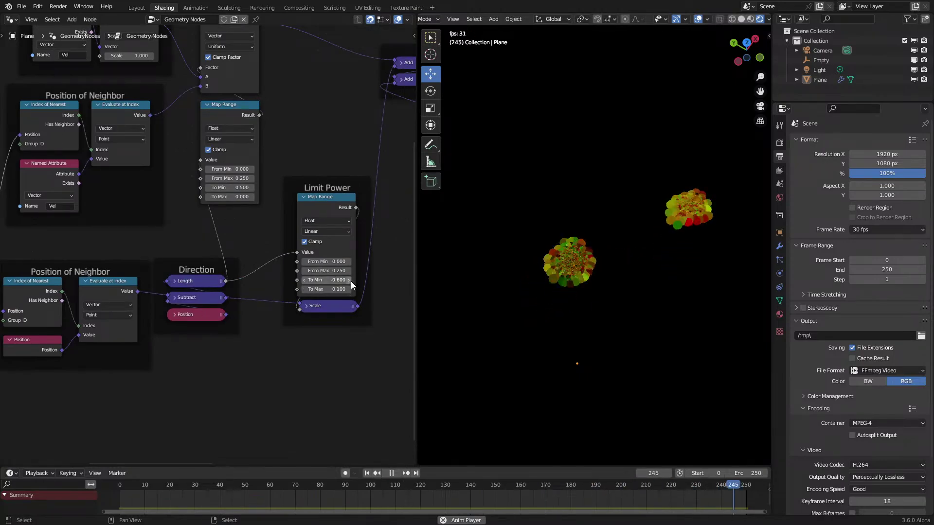
Set the neighbour Limit Power Map Range's To Min to -0.1 and its From Min to 0.1
{"action": "left_click", "coordinate": [349, 281]}
{"action": "left_click", "coordinate": [350, 280]}
{"action": "left_click", "coordinate": [350, 280]}
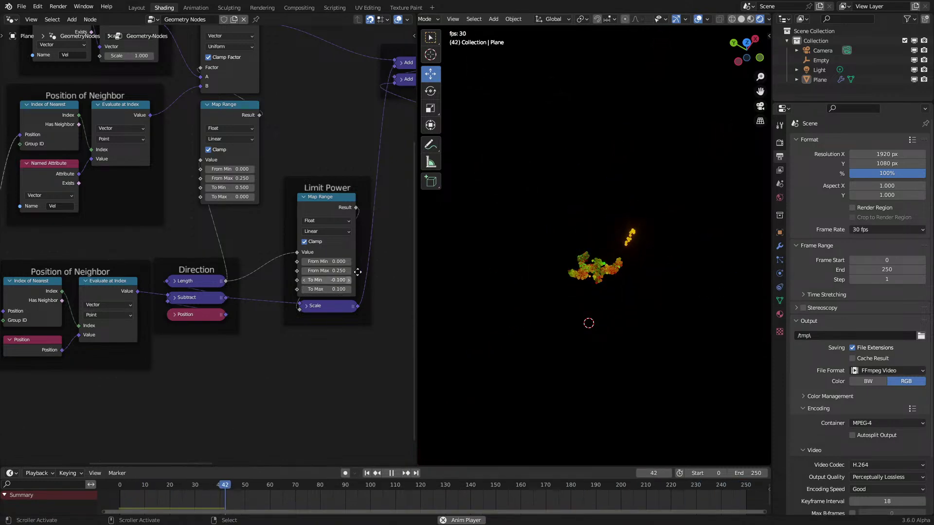
{"action": "left_click", "coordinate": [349, 261]}
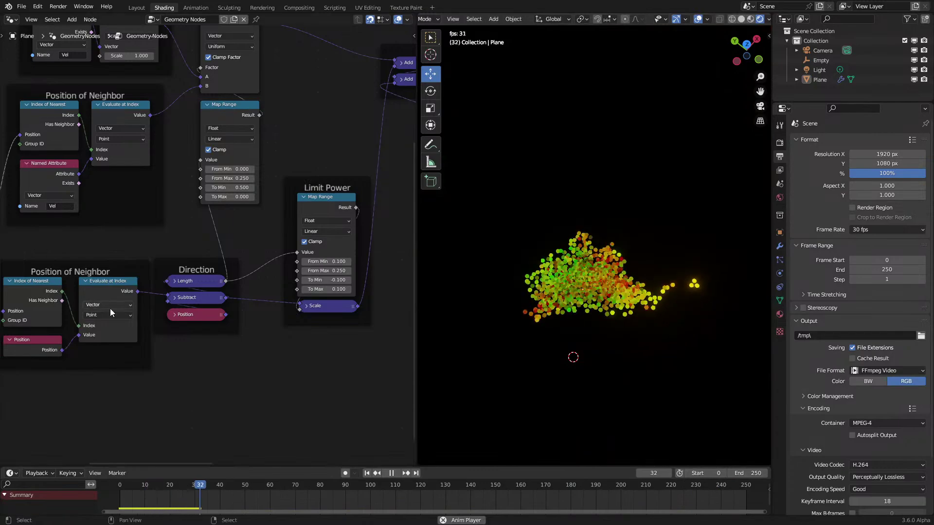
Set the Random Value node's Max X and Y to 0.2 and its Min X and Y to -0.2
{"action": "middle_click_drag", "start_coordinate": [109, 309], "coordinate": [365, 226]}
{"action": "left_click_drag", "start_coordinate": [91, 368], "coordinate": [90, 375]}
{"action": "left_click", "coordinate": [102, 367]}
{"action": "key", "text": "BackSpace"}
{"action": "type", "text": "2"}
{"action": "key", "text": "Return"}
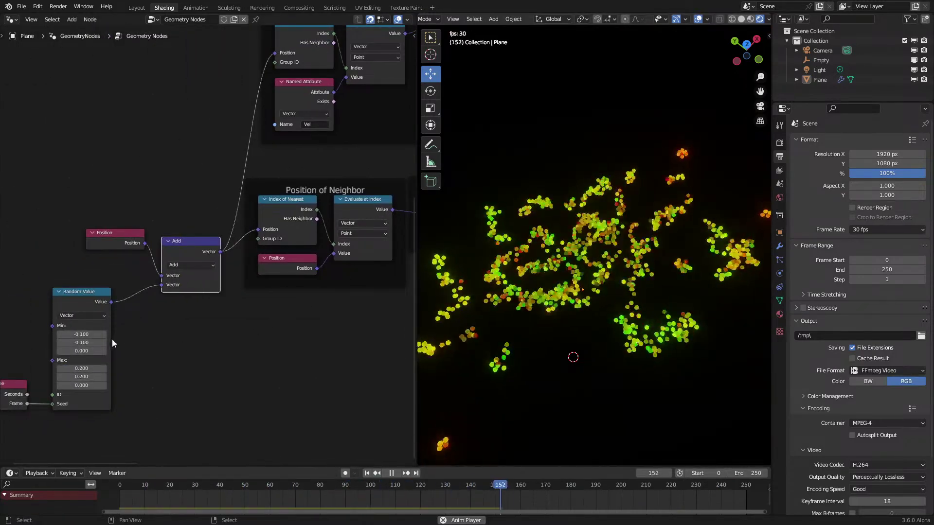
{"action": "left_click_drag", "start_coordinate": [95, 343], "coordinate": [95, 334]}
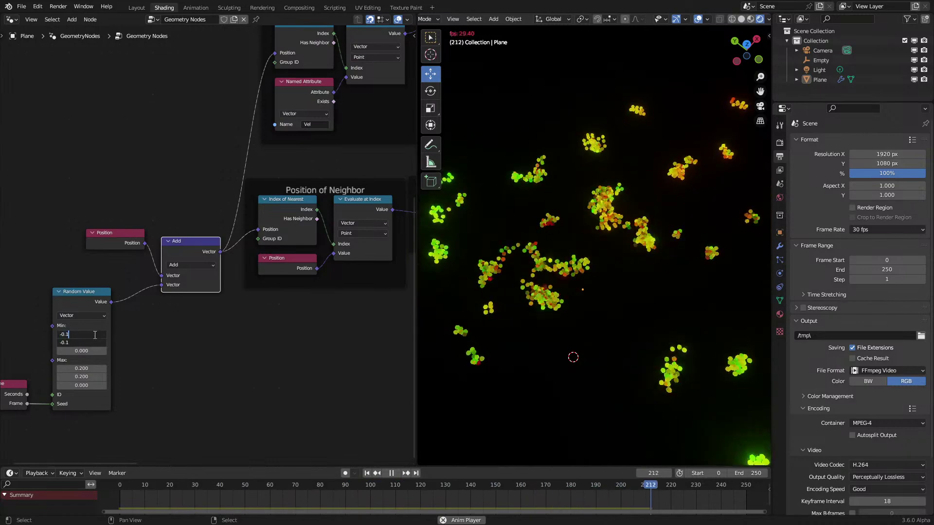
{"action": "key", "text": "BackSpace"}
{"action": "type", "text": "2"}
{"action": "key", "text": "Return"}
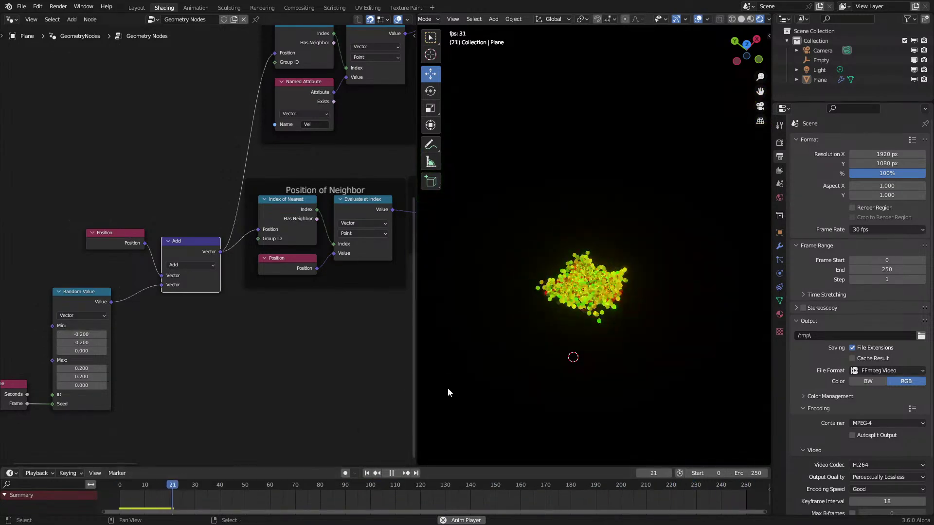
Try a From Min of 0.2 in the neighbour Limit Power Map Range while the simulation plays
{"action": "middle_click_drag", "start_coordinate": [656, 248], "coordinate": [635, 331]}
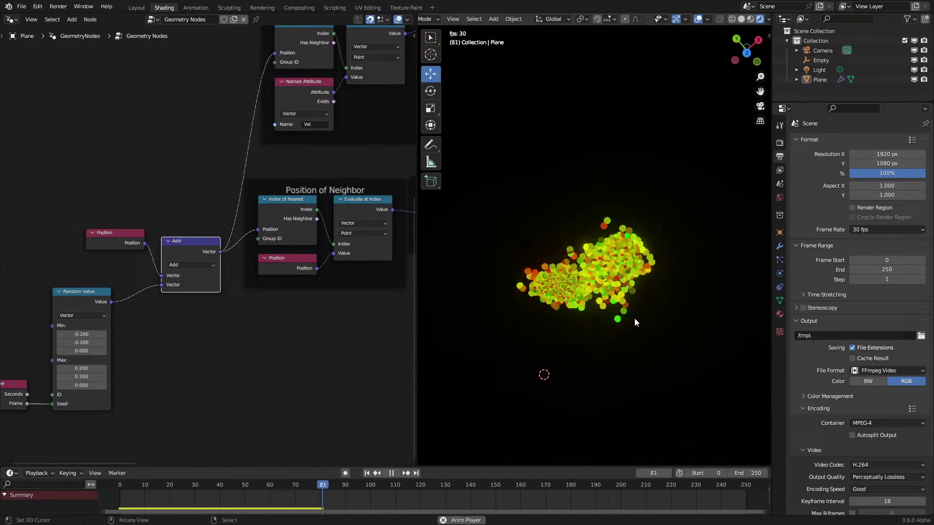
{"action": "middle_click_drag", "start_coordinate": [317, 260], "coordinate": [150, 300]}
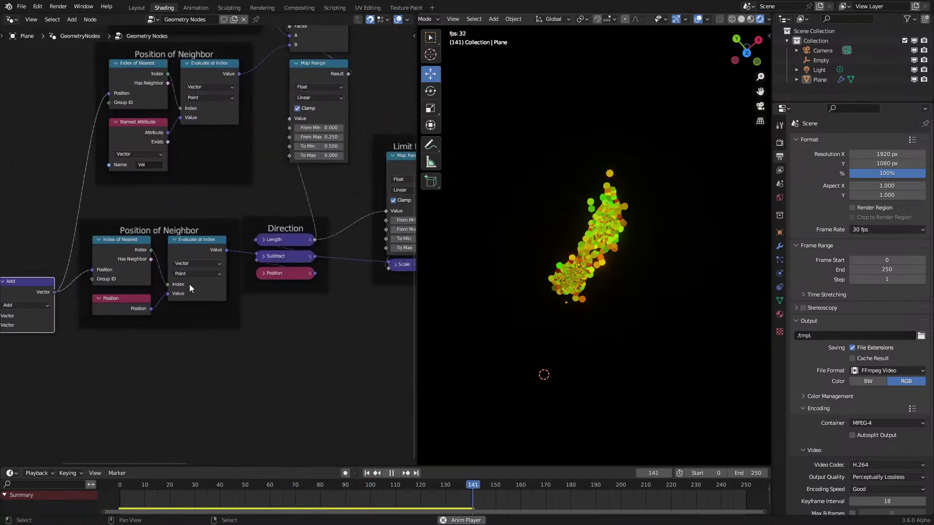
{"action": "middle_click_drag", "start_coordinate": [348, 230], "coordinate": [272, 259]}
{"action": "left_click", "coordinate": [360, 251]}
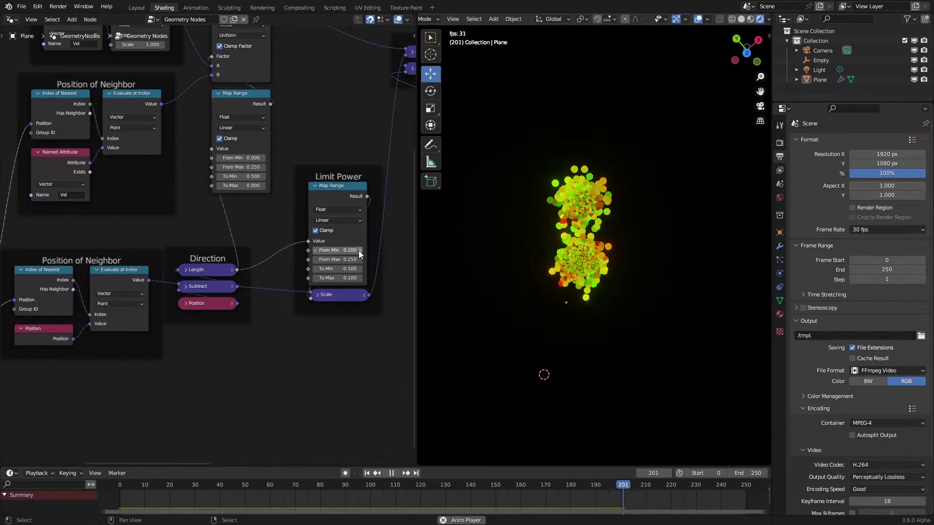
{"action": "middle_click_drag", "start_coordinate": [613, 274], "coordinate": [612, 229]}
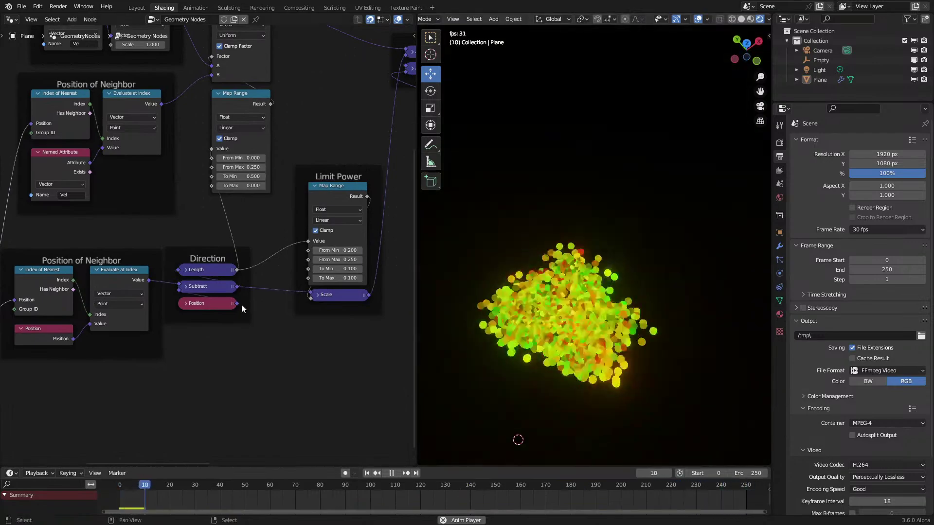
Return the Random Value node's Max X and Y to 0.1 and its Min X and Y to -0.1
{"action": "middle_click_drag", "start_coordinate": [184, 325], "coordinate": [35, 240]}
{"action": "middle_click_drag", "start_coordinate": [34, 240], "coordinate": [38, 240]}
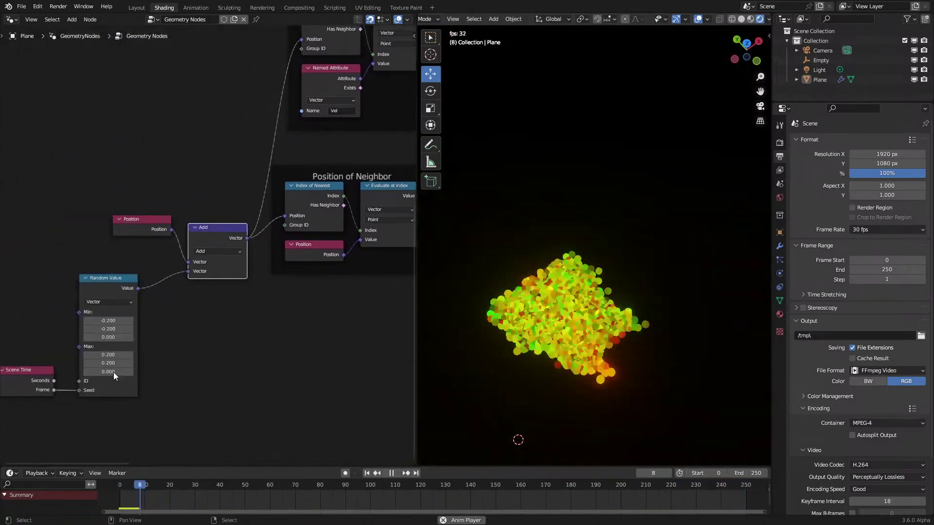
{"action": "left_click_drag", "start_coordinate": [112, 355], "coordinate": [112, 363]}
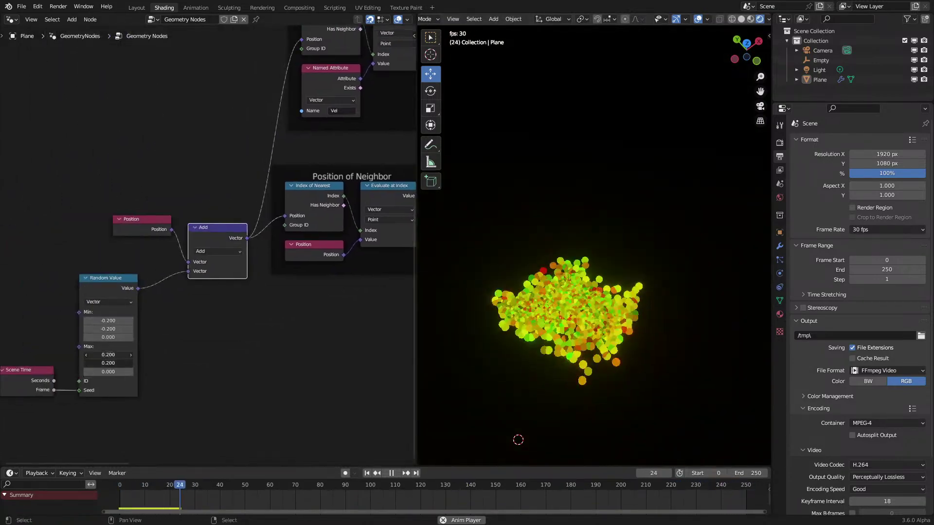
{"action": "key", "text": "BackSpace"}
{"action": "type", "text": "1"}
{"action": "key", "text": "Return"}
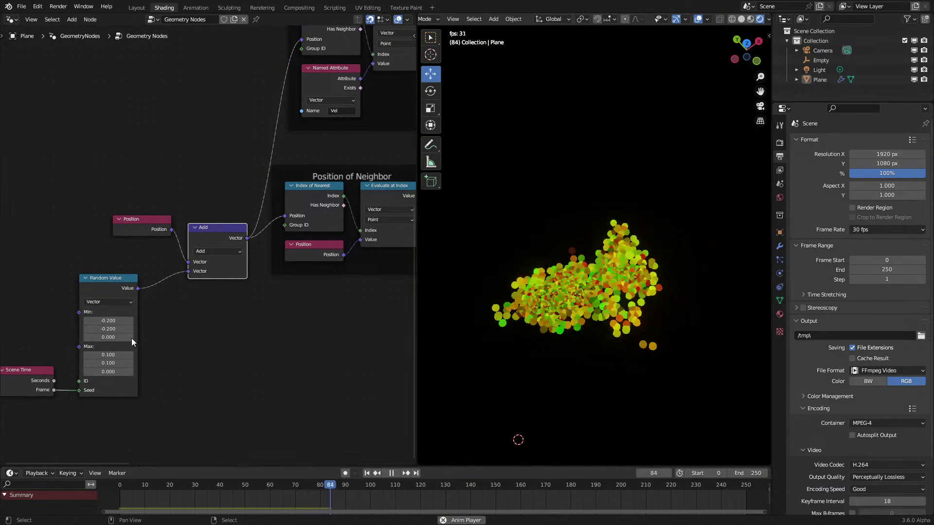
{"action": "left_click_drag", "start_coordinate": [112, 321], "coordinate": [113, 330]}
{"action": "key", "text": "Right"}
{"action": "key", "text": "BackSpace"}
{"action": "type", "text": "1"}
{"action": "key", "text": "Return"}
Replay the simulation from the first frame and inspect the clustering from several angles
{"action": "left_click", "coordinate": [109, 489]}
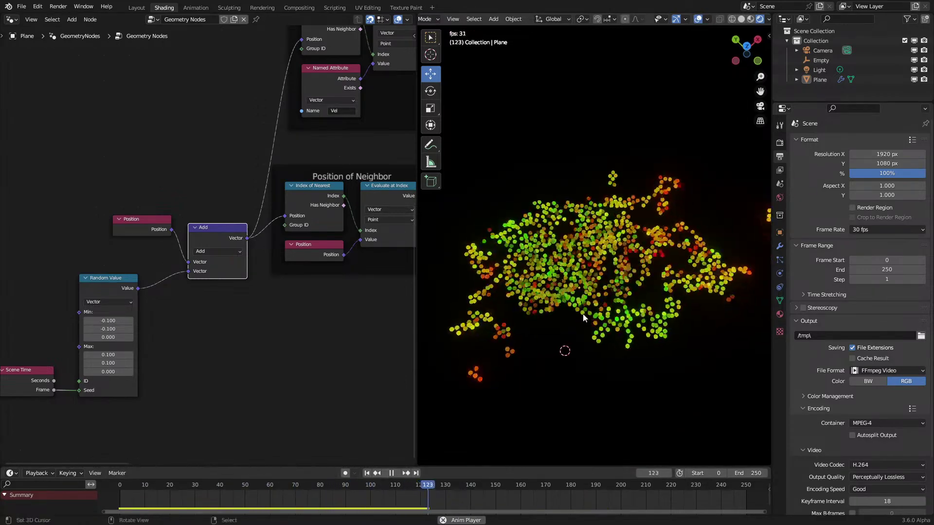
{"action": "middle_click_drag", "start_coordinate": [553, 326], "coordinate": [590, 313]}
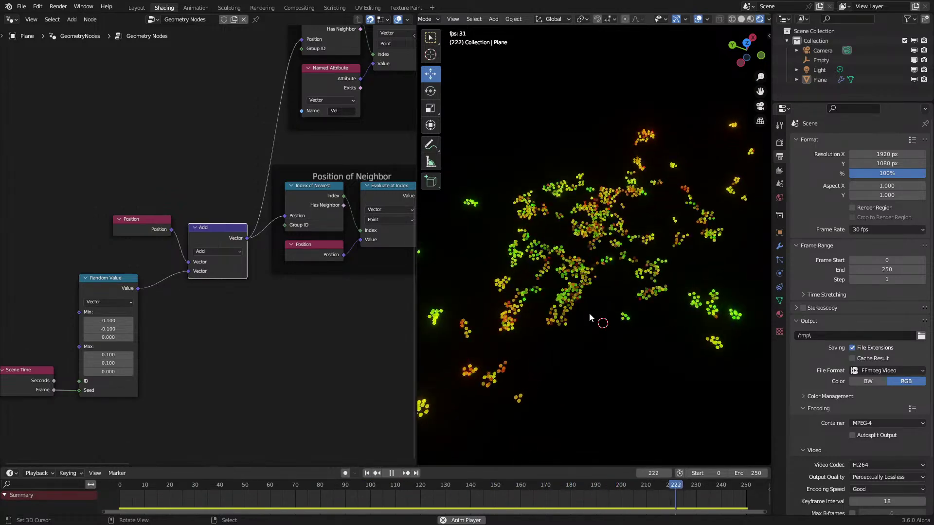
{"action": "middle_click_drag", "start_coordinate": [589, 315], "coordinate": [527, 338]}
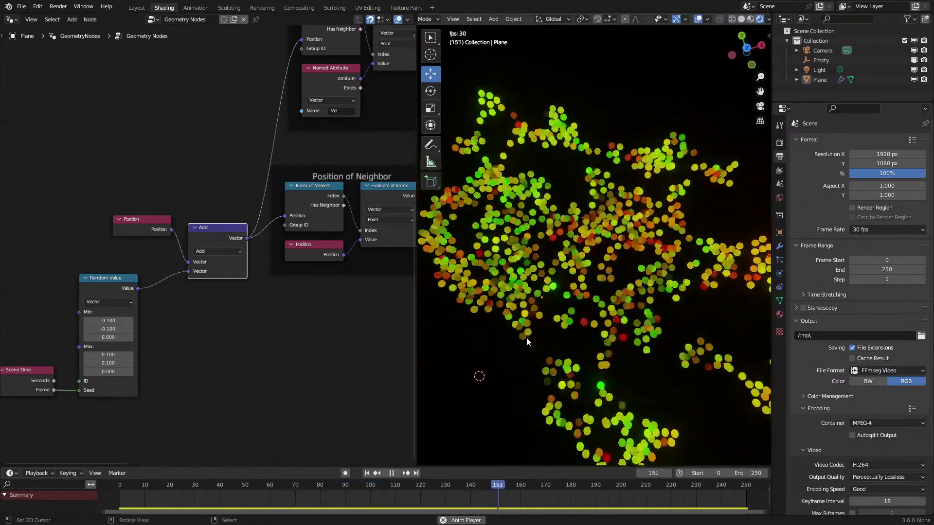
Delete the Position, Random Value, Scene Time and Add nodes that offset the two Index of Nearest lookups
{"action": "key", "text": "space"}
{"action": "scroll", "coordinate": [142, 262], "scroll_direction": "down", "scroll_amount": 2}
{"action": "left_click_drag", "start_coordinate": [86, 215], "coordinate": [209, 396]}
{"action": "key", "text": "g"}
{"action": "left_click", "coordinate": [203, 347]}
{"action": "left_click", "coordinate": [119, 501]}
{"action": "key", "text": "space"}
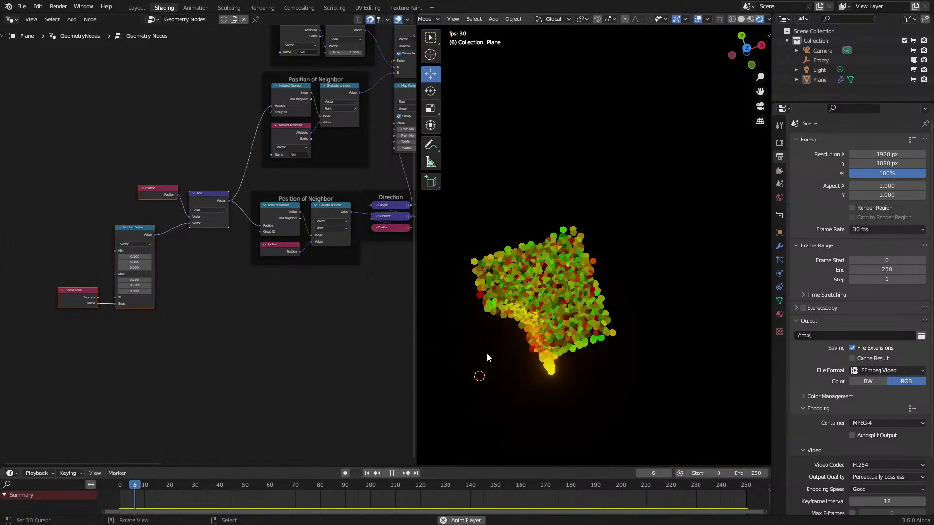
{"action": "key", "text": "space"}
{"action": "key", "text": "x"}
Replay the simulation without the random offset and examine how the points spread and cluster
{"action": "left_click", "coordinate": [133, 485]}
{"action": "key", "text": "space"}
{"action": "scroll", "coordinate": [586, 300], "scroll_direction": "down", "scroll_amount": 2}
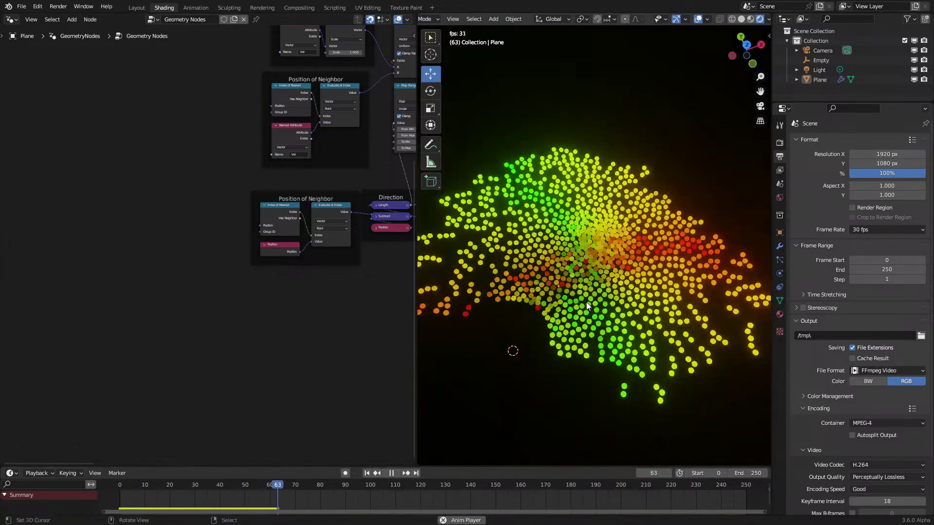
{"action": "middle_click_drag", "start_coordinate": [586, 302], "coordinate": [635, 293]}
{"action": "scroll", "coordinate": [634, 293], "scroll_direction": "down", "scroll_amount": 2}
{"action": "scroll", "coordinate": [635, 293], "scroll_direction": "down", "scroll_amount": 3}
{"action": "scroll", "coordinate": [639, 268], "scroll_direction": "up", "scroll_amount": 2}
{"action": "key", "text": "space"}
Set the Scale node on the Vel attribute to 0.98 and replay the simulation from the first frame
{"action": "key", "text": "Home"}
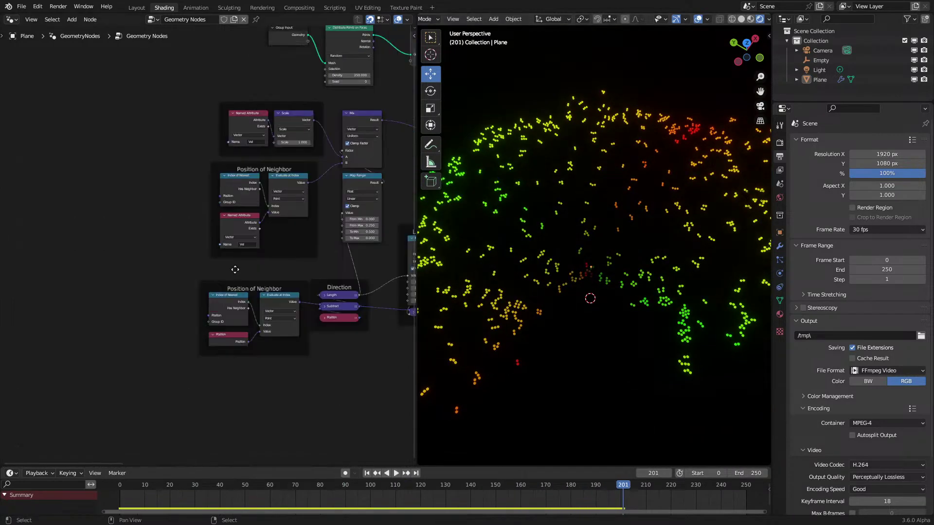
{"action": "scroll", "coordinate": [326, 198], "scroll_direction": "up", "scroll_amount": 2}
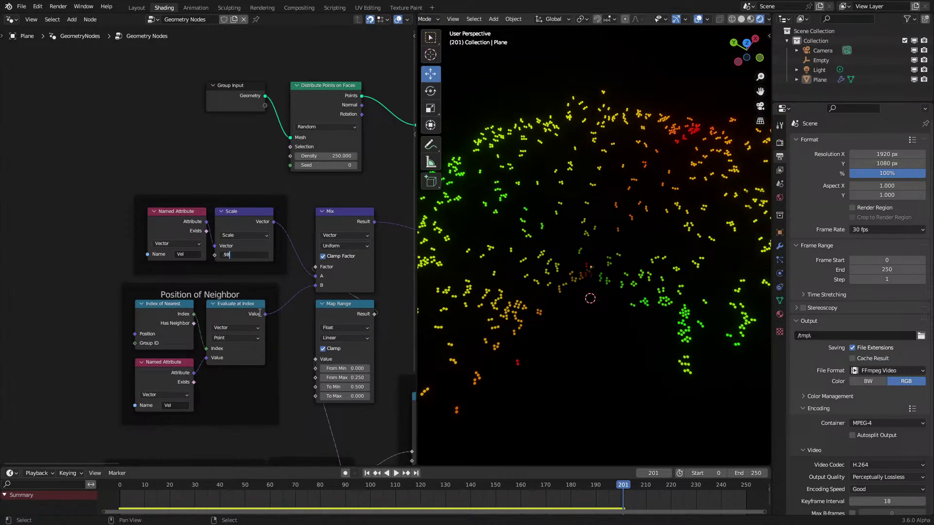
{"action": "left_click", "coordinate": [175, 483]}
{"action": "key", "text": "space"}
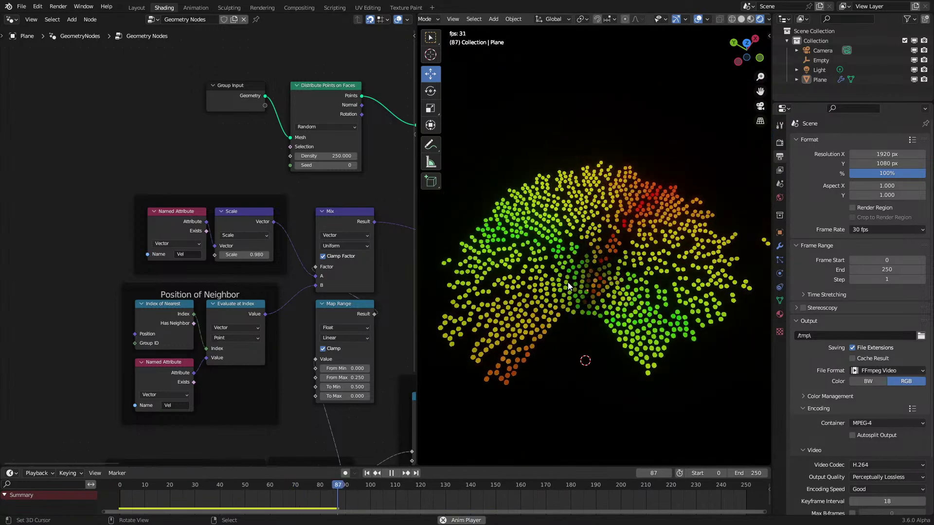
Look over the Direction and Limit Power frames and replay the damped simulation from the first frame
{"action": "key", "text": "space"}
{"action": "scroll", "coordinate": [231, 316], "scroll_direction": "down", "scroll_amount": 3}
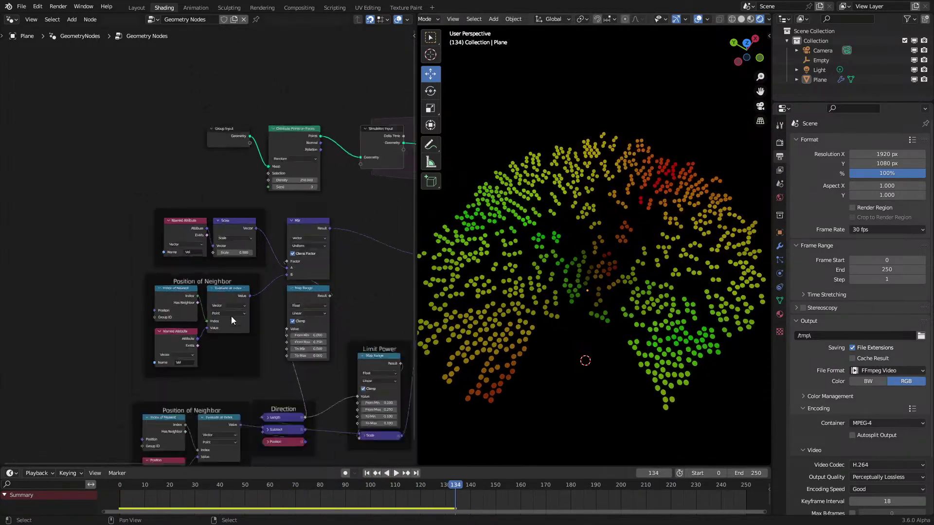
{"action": "scroll", "coordinate": [267, 261], "scroll_direction": "up", "scroll_amount": 3}
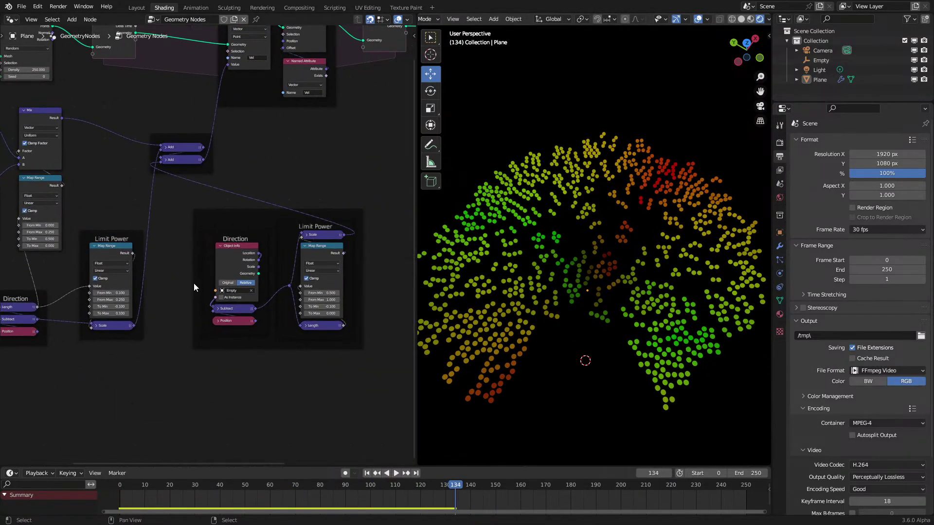
{"action": "middle_click_drag", "start_coordinate": [208, 290], "coordinate": [227, 291]}
{"action": "left_click", "coordinate": [121, 486]}
{"action": "key", "text": "space"}
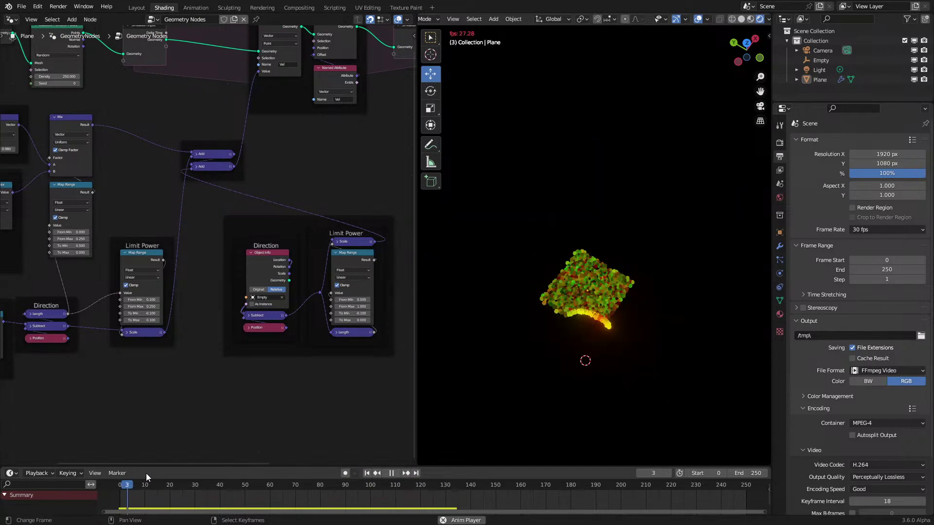
{"action": "key", "text": "space"}
{"action": "scroll", "coordinate": [154, 255], "scroll_direction": "down", "scroll_amount": 5}
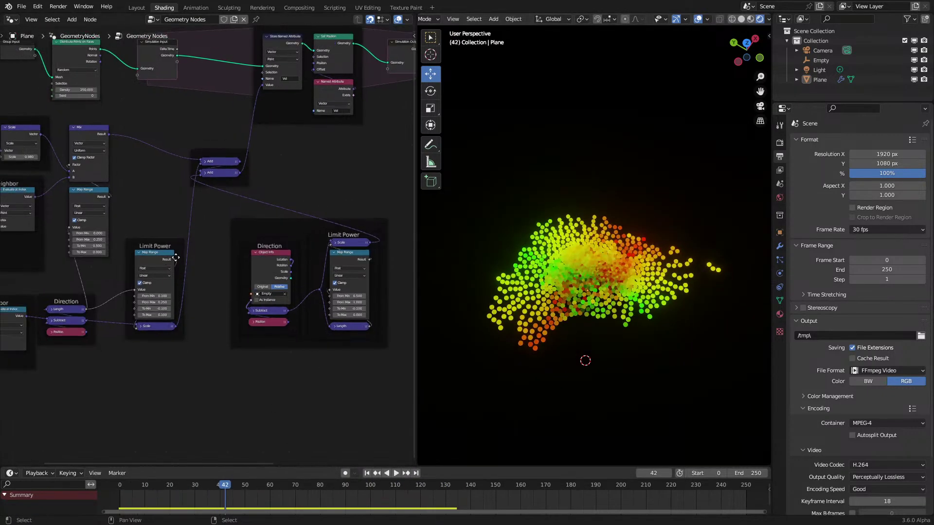
Move the empty's Direction and Limit Power group clear of the space, and duplicate an Add node fed by the lower Add
{"action": "left_click_drag", "start_coordinate": [368, 314], "coordinate": [225, 431]}
{"action": "scroll", "coordinate": [225, 273], "scroll_direction": "up", "scroll_amount": 3}
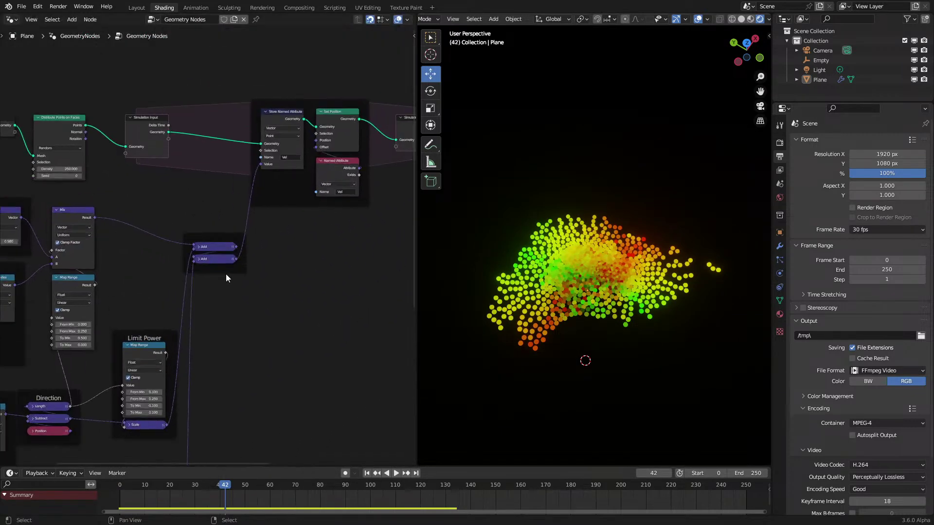
{"action": "key", "text": "shift+d"}
{"action": "left_click", "coordinate": [343, 270]}
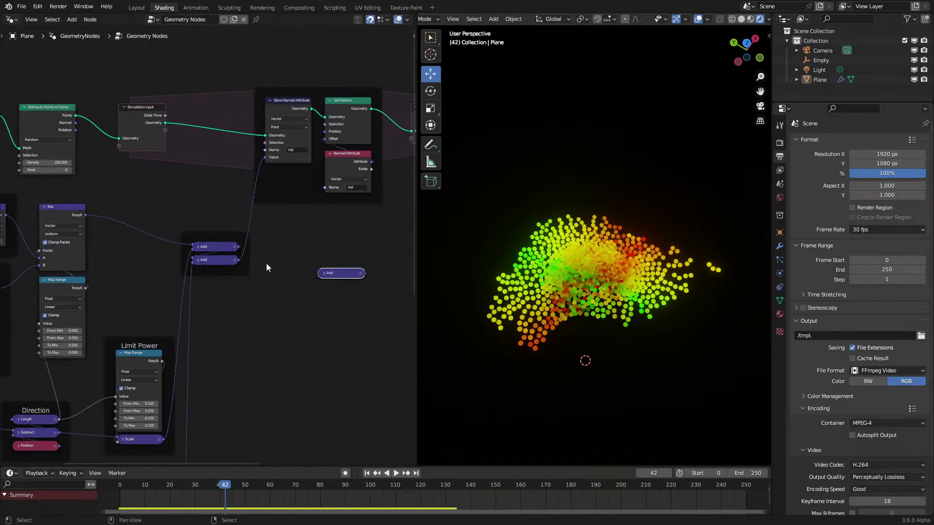
{"action": "middle_click_drag", "start_coordinate": [328, 275], "coordinate": [302, 237]}
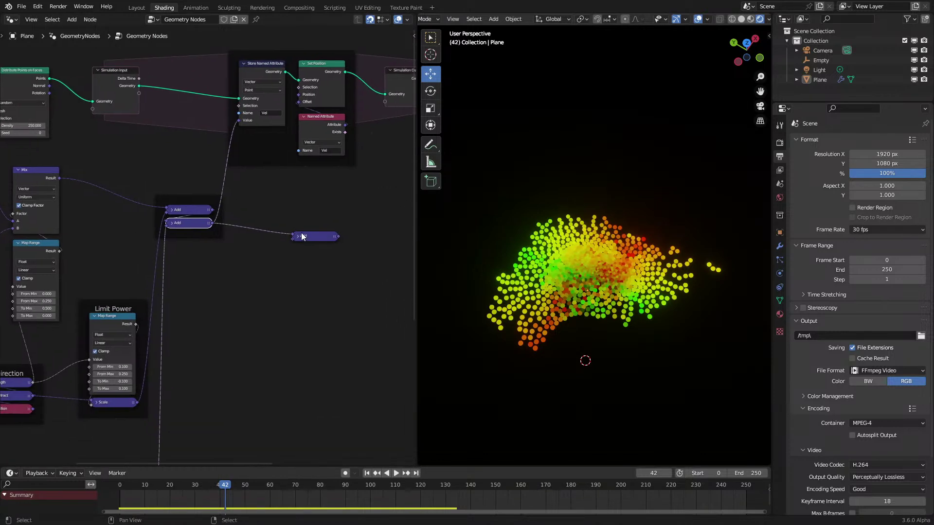
Add a Position node in the free space below the duplicated Add node
{"action": "scroll", "coordinate": [310, 253], "scroll_direction": "up", "scroll_amount": 3}
{"action": "middle_click_drag", "start_coordinate": [312, 298], "coordinate": [280, 282]}
{"action": "key", "text": "shift+a"}
{"action": "left_click", "coordinate": [280, 282]}
{"action": "type", "text": "po"}
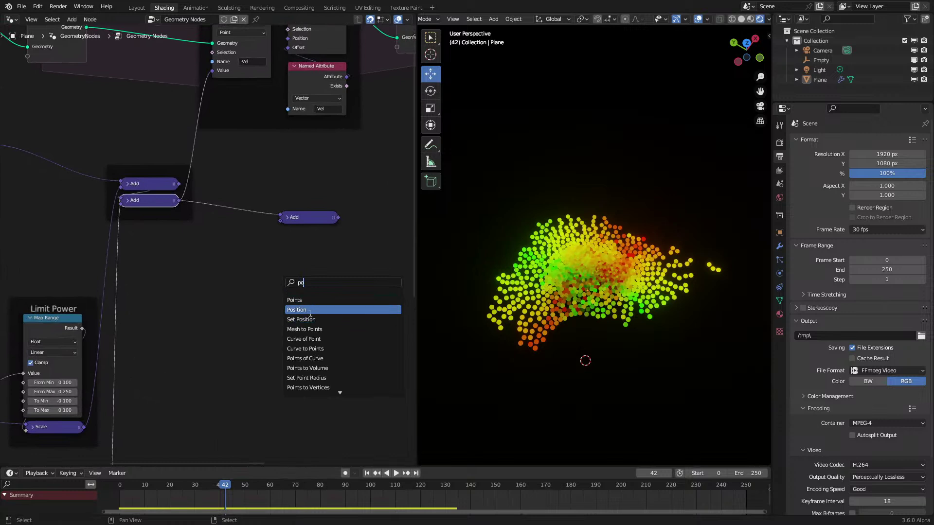
{"action": "left_click", "coordinate": [309, 313]}
Feed the Position output into a new vector Length node, collapse it and place it beneath the Position node
{"action": "left_click_drag", "start_coordinate": [279, 311], "coordinate": [293, 313]}
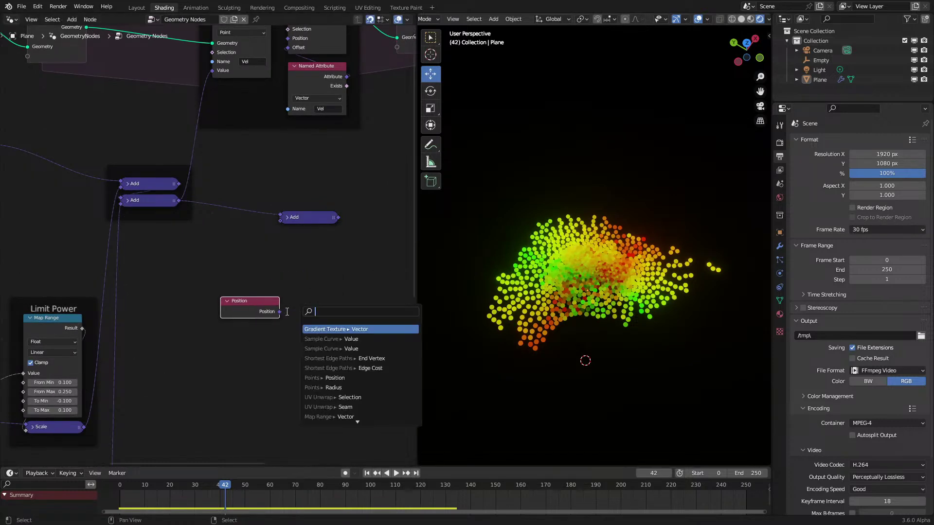
{"action": "type", "text": "leng"}
{"action": "key", "text": "Return"}
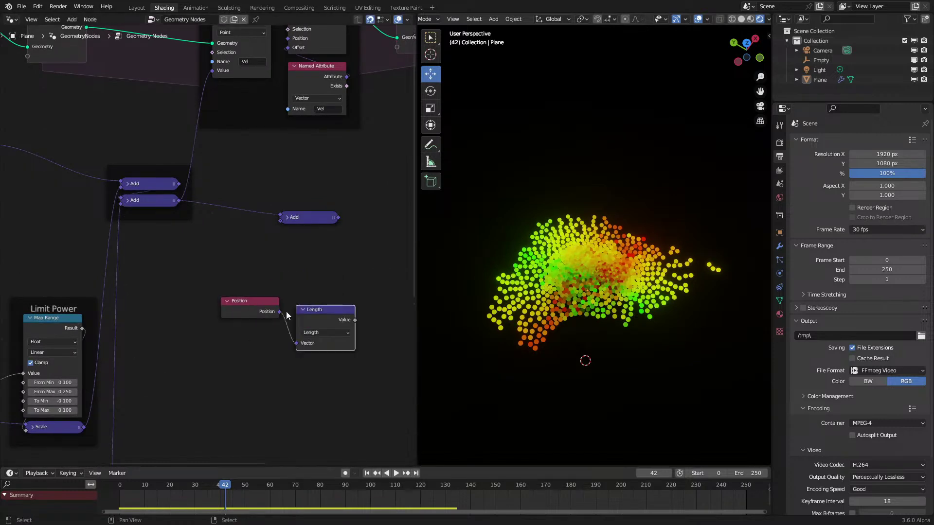
{"action": "key", "text": "h"}
{"action": "left_click_drag", "start_coordinate": [306, 315], "coordinate": [219, 349]}
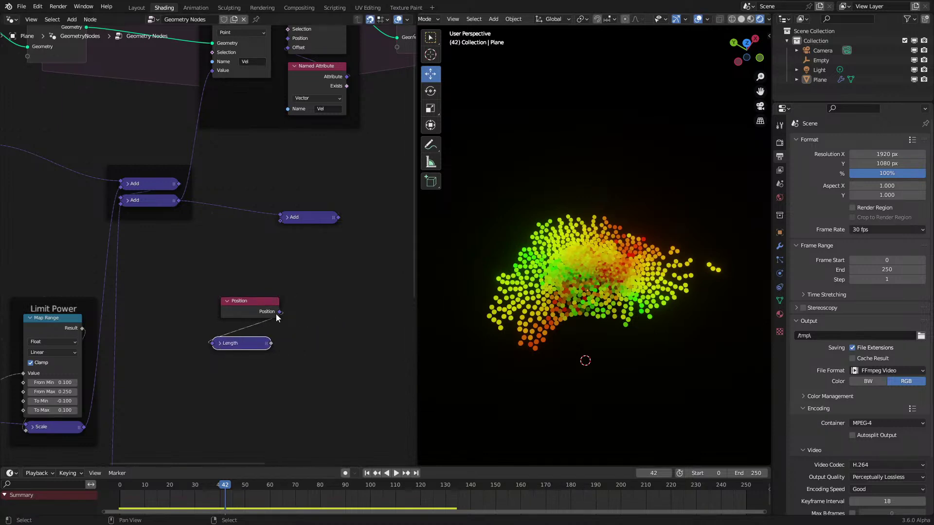
Feed the Position output into a new vector Scale node placed beside the Position node
{"action": "left_click_drag", "start_coordinate": [279, 311], "coordinate": [329, 310]}
{"action": "type", "text": "scale"}
{"action": "key", "text": "Return"}
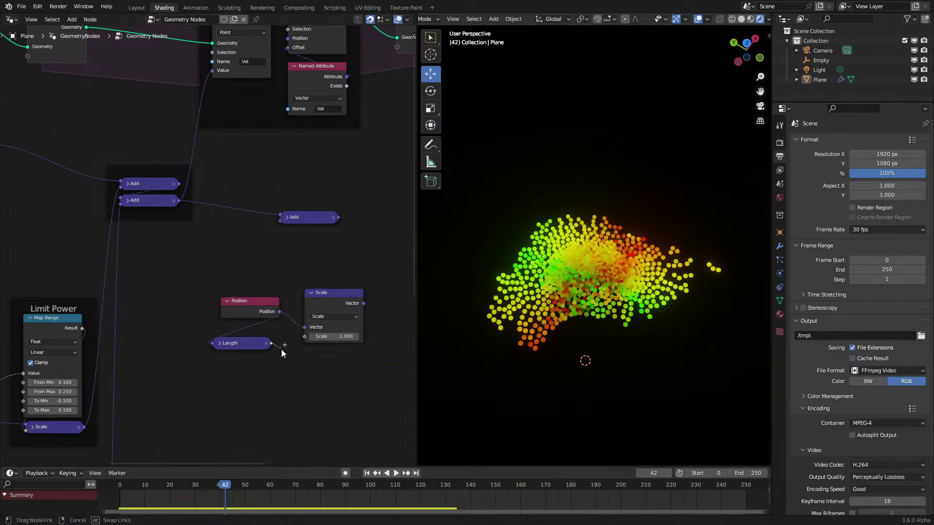
Remap the Length through a new Map Range into the Scale factor, and route the scaled vector through the new Add into the stored Vel value
{"action": "left_click_drag", "start_coordinate": [278, 344], "coordinate": [279, 364]}
{"action": "type", "text": "map er"}
{"action": "key", "text": "ctrl+a"}
{"action": "type", "text": "map"}
{"action": "key", "text": "Return"}
{"action": "left_click", "coordinate": [287, 363]}
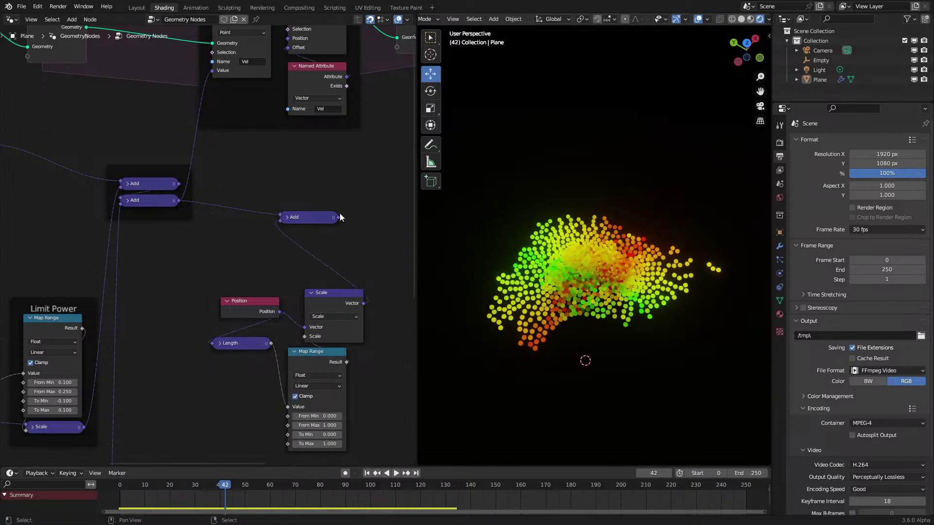
{"action": "left_click_drag", "start_coordinate": [223, 71], "coordinate": [222, 71]}
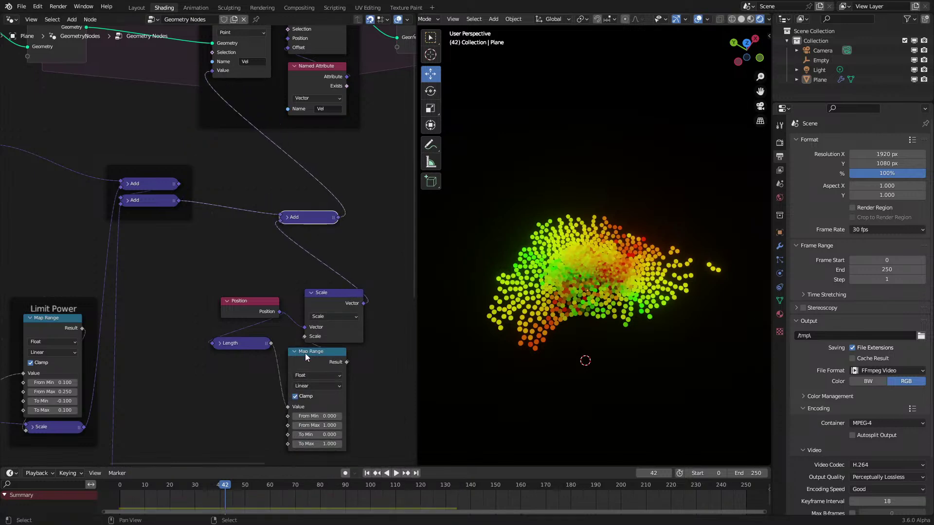
Set the new Map Range to From Min 5, From Max 6, To Min 0 and To Max 0.1
{"action": "middle_click_drag", "start_coordinate": [314, 415], "coordinate": [254, 292]}
{"action": "scroll", "coordinate": [256, 294], "scroll_direction": "up", "scroll_amount": 6}
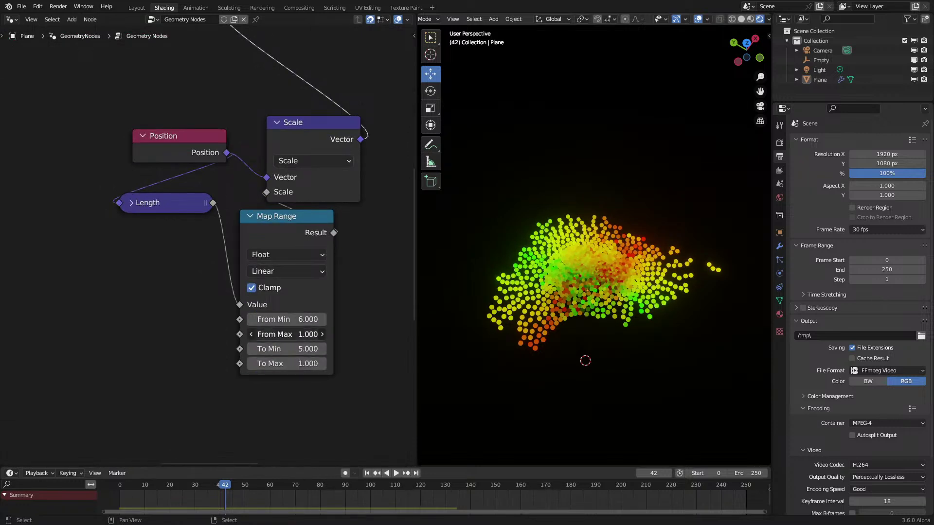
{"action": "left_click", "coordinate": [281, 334]}
{"action": "type", "text": "6"}
{"action": "key", "text": "Return"}
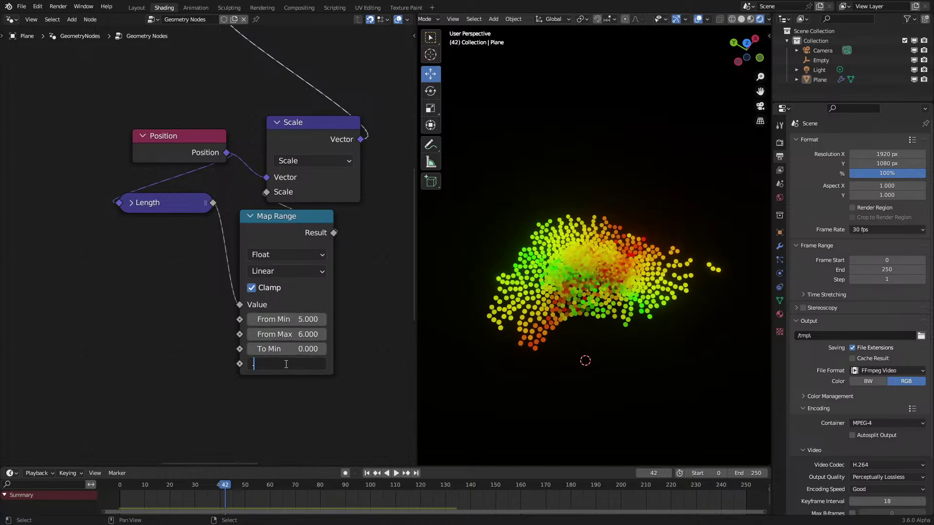
Collapse the new Scale node, line it up beside Position and place the Map Range directly beneath it
{"action": "left_click", "coordinate": [277, 122]}
{"action": "left_click_drag", "start_coordinate": [270, 119], "coordinate": [262, 171]}
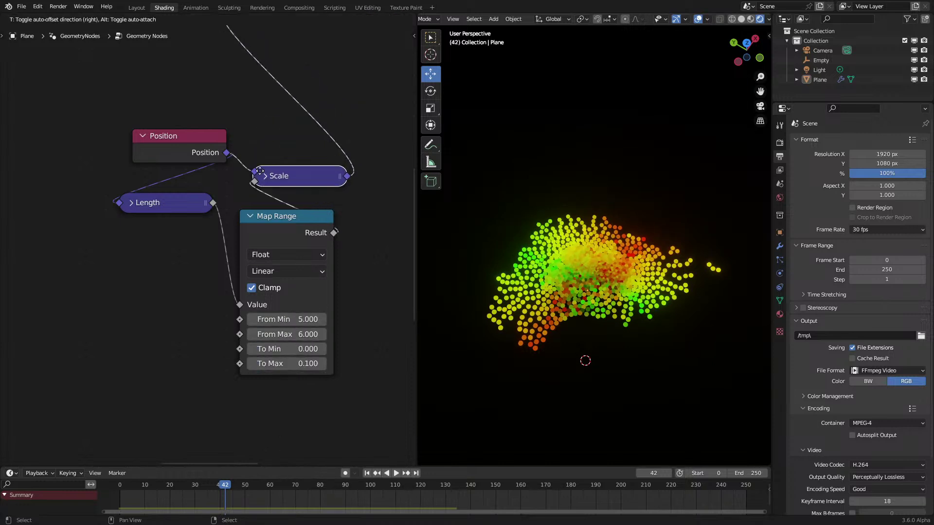
{"action": "left_click_drag", "start_coordinate": [261, 232], "coordinate": [281, 214]}
Replay the simulation from the first frame and check from another angle how the position-based force acts on the outer points
{"action": "left_click", "coordinate": [116, 495]}
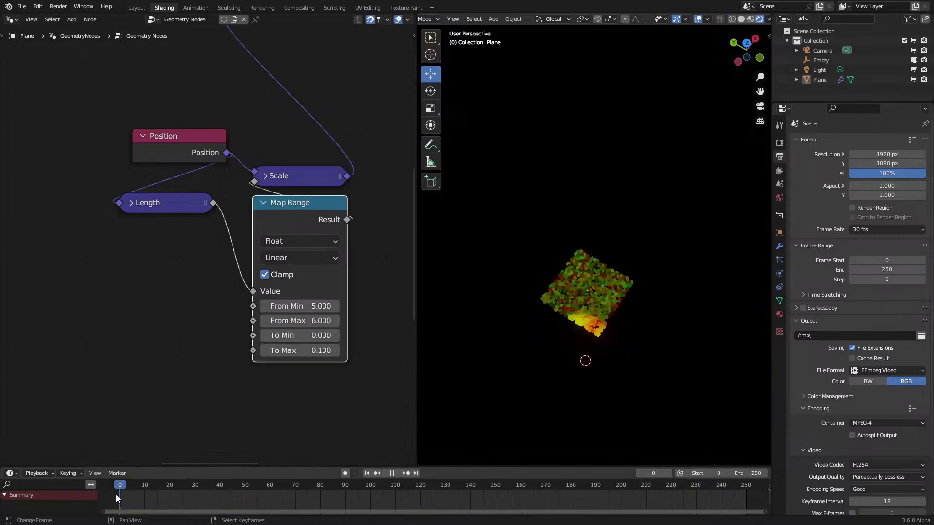
{"action": "key", "text": "space"}
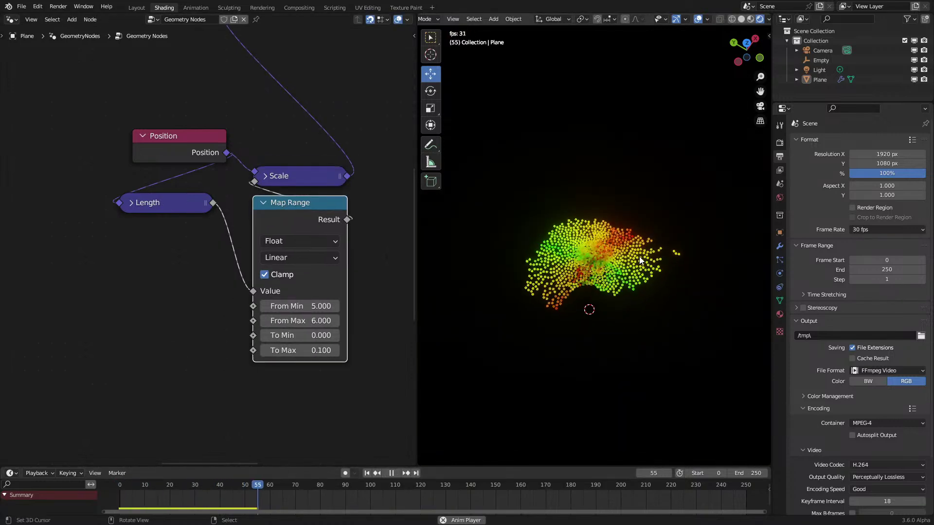
{"action": "middle_click_drag", "start_coordinate": [640, 258], "coordinate": [630, 240]}
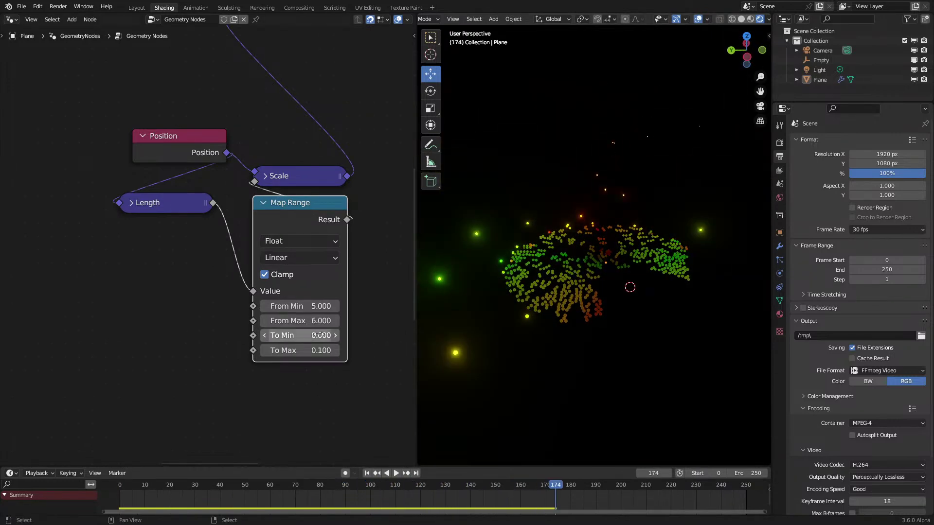
Set the new Map Range's To Max to -0.1 and replay the simulation from the first frame
{"action": "left_click", "coordinate": [115, 503]}
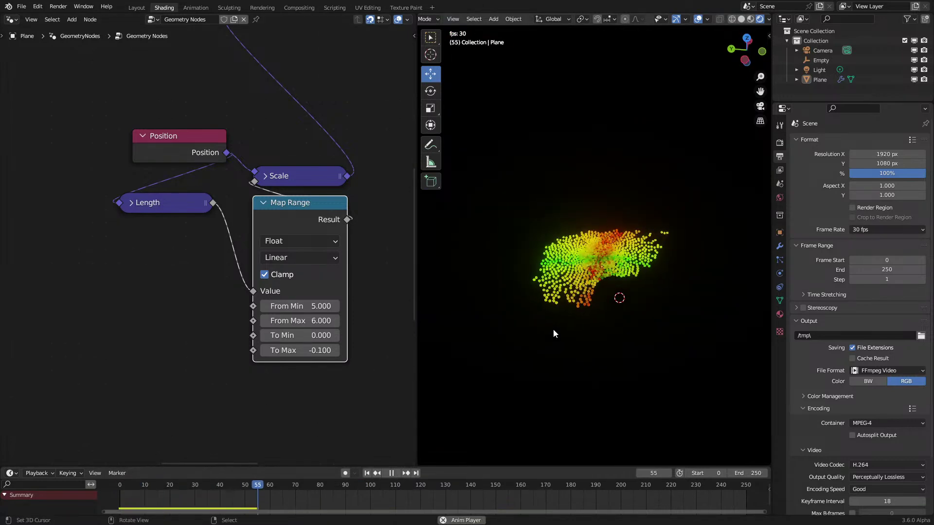
{"action": "middle_click_drag", "start_coordinate": [553, 328], "coordinate": [529, 330]}
{"action": "scroll", "coordinate": [529, 331], "scroll_direction": "up", "scroll_amount": 2}
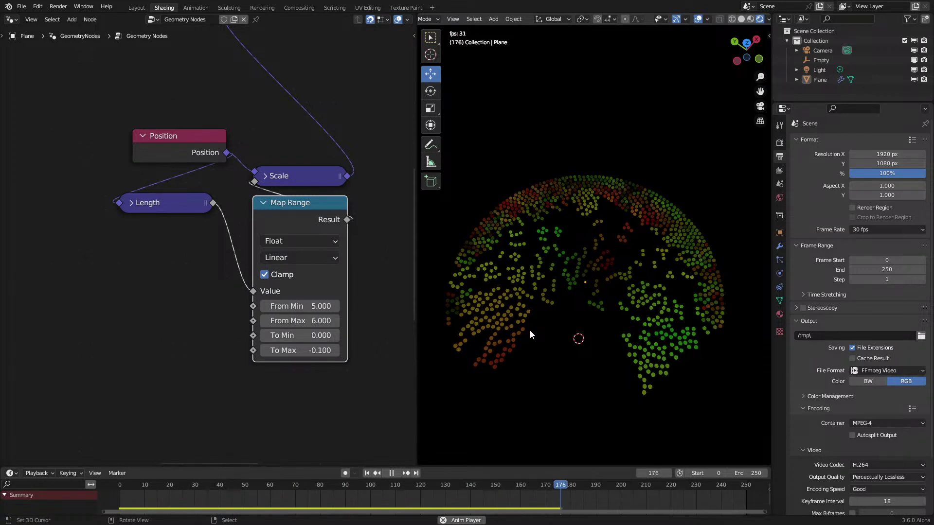
{"action": "key", "text": "space"}
Collapse the Position node above Length, move the pair closer to Scale, and enclose the four nodes in a frame
{"action": "scroll", "coordinate": [209, 247], "scroll_direction": "down", "scroll_amount": 2}
{"action": "scroll", "coordinate": [183, 210], "scroll_direction": "up", "scroll_amount": 1}
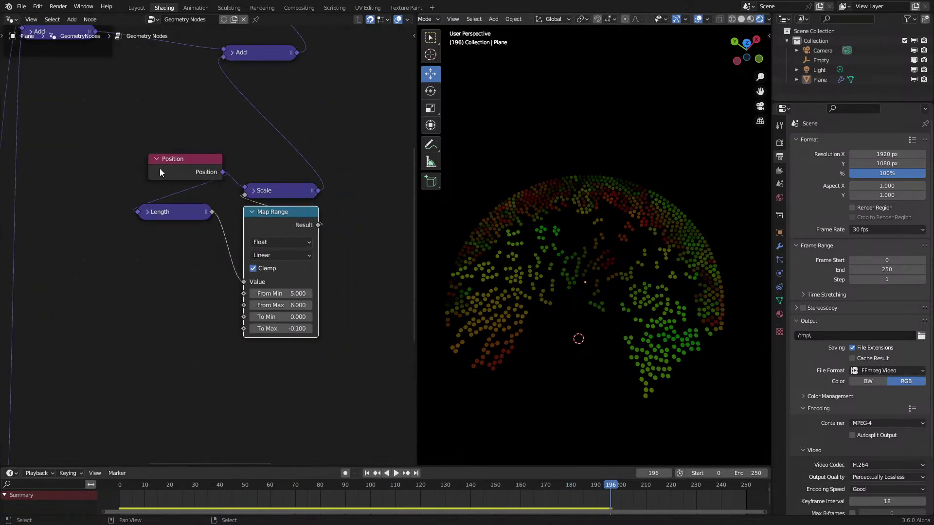
{"action": "left_click_drag", "start_coordinate": [159, 159], "coordinate": [195, 277]}
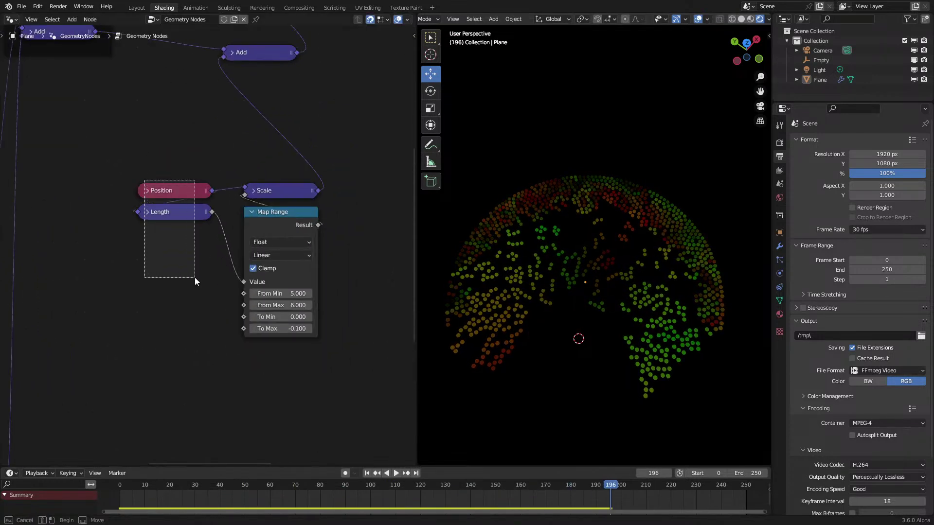
{"action": "key", "text": "g"}
{"action": "left_click_drag", "start_coordinate": [173, 139], "coordinate": [314, 396]}
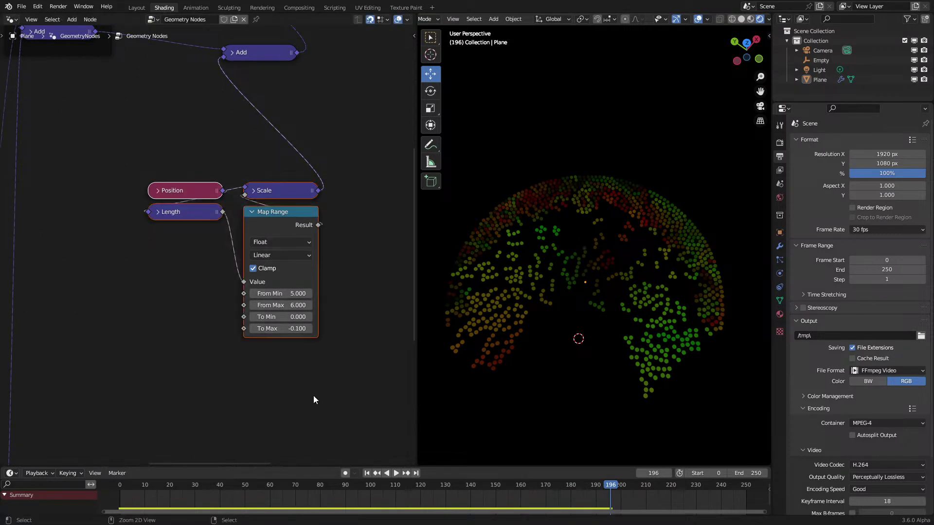
{"action": "key", "text": "ctrl+j"}
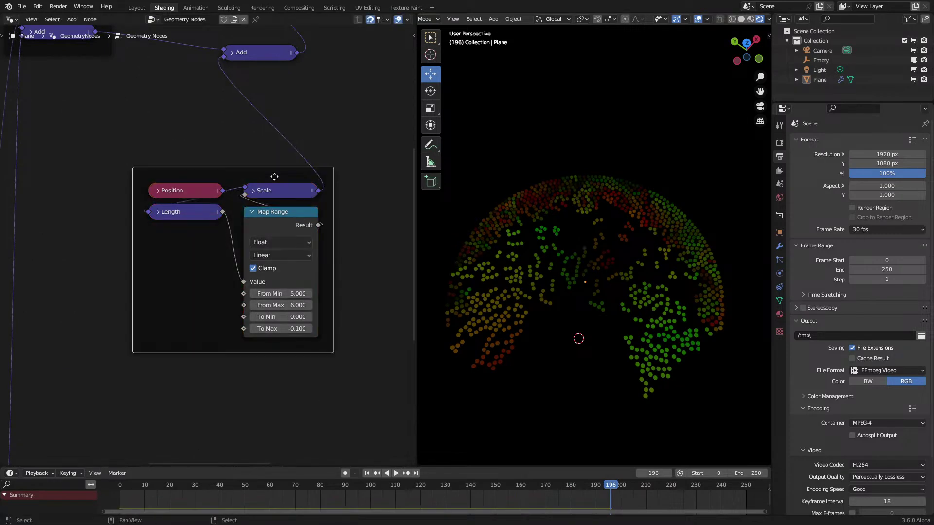
Label the new frame "Bounds"
{"action": "key", "text": "F3"}
{"action": "key", "text": "Escape"}
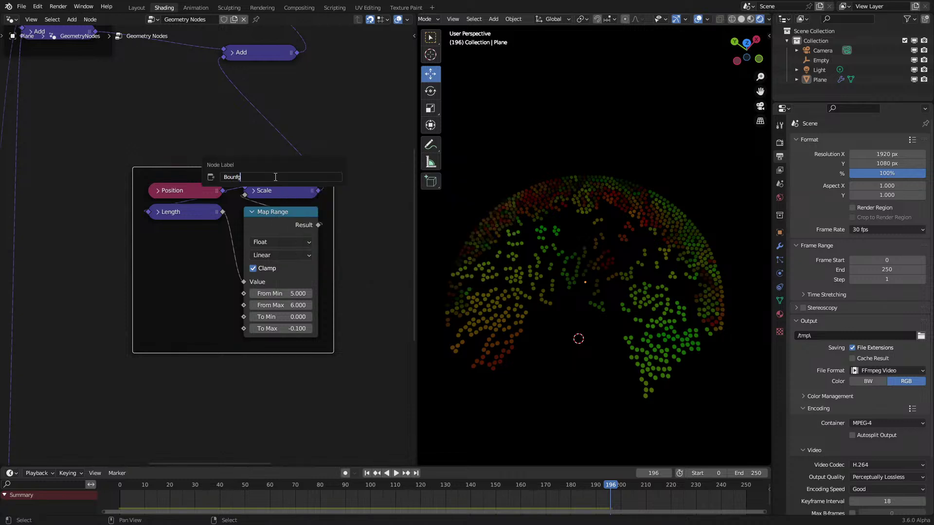
{"action": "key", "text": "Return"}
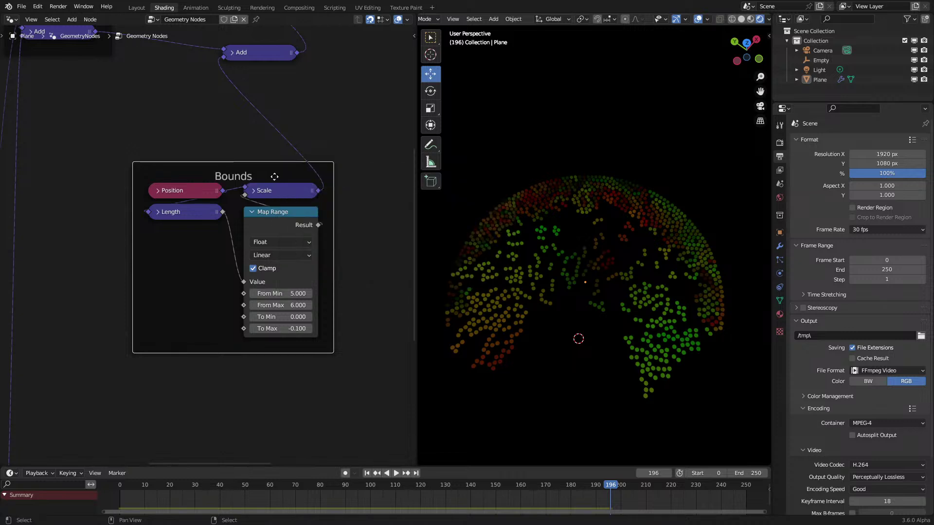
Label the outer frame around the empty's Direction and Limit Power groups with a name beginning "Empty Effec"
{"action": "scroll", "coordinate": [253, 234], "scroll_direction": "down", "scroll_amount": 6}
{"action": "middle_click_drag", "start_coordinate": [161, 312], "coordinate": [413, 170]}
{"action": "scroll", "coordinate": [291, 247], "scroll_direction": "up", "scroll_amount": 3}
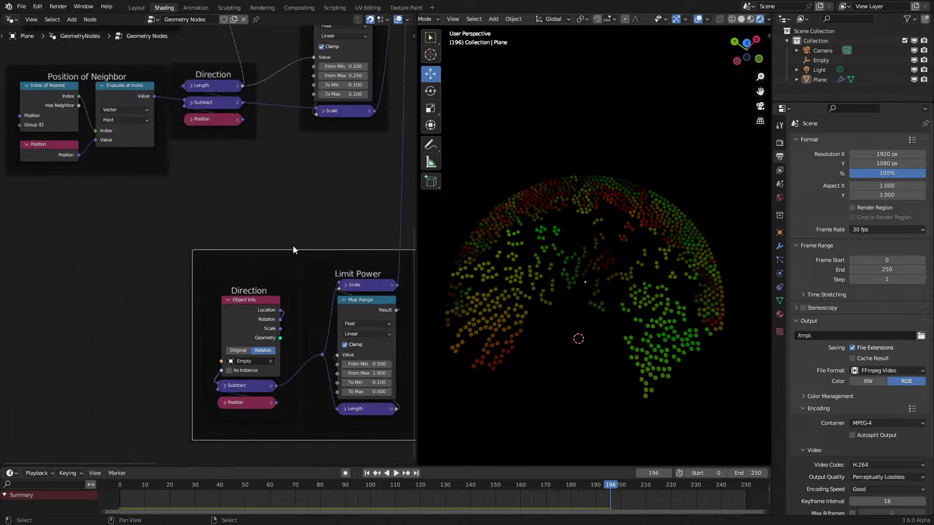
{"action": "middle_click_drag", "start_coordinate": [298, 254], "coordinate": [237, 295]}
{"action": "scroll", "coordinate": [237, 295], "scroll_direction": "down", "scroll_amount": 1}
{"action": "key", "text": "F2"}
{"action": "type", "text": "Empty Effec"}
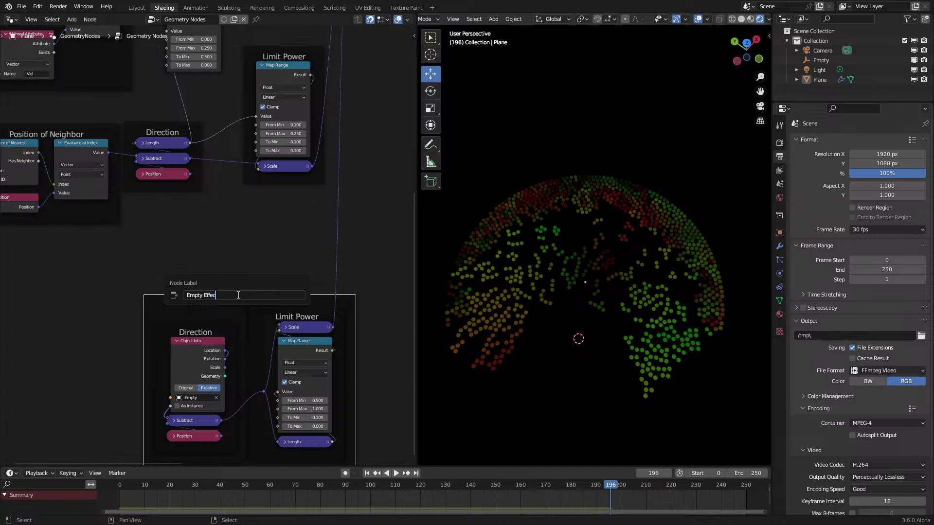
Label the frame that evaluates the nearest point's Vel attribute "velocity of Neighbor"
{"action": "scroll", "coordinate": [215, 243], "scroll_direction": "down", "scroll_amount": 4}
{"action": "scroll", "coordinate": [176, 148], "scroll_direction": "up", "scroll_amount": 1}
{"action": "middle_click_drag", "start_coordinate": [173, 143], "coordinate": [245, 314]}
{"action": "scroll", "coordinate": [216, 270], "scroll_direction": "up", "scroll_amount": 2}
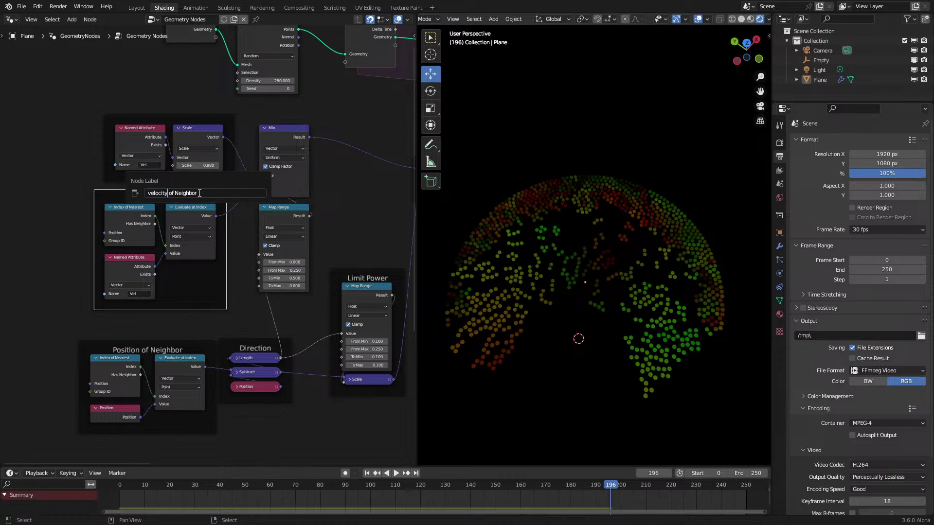
{"action": "key", "text": "Return"}
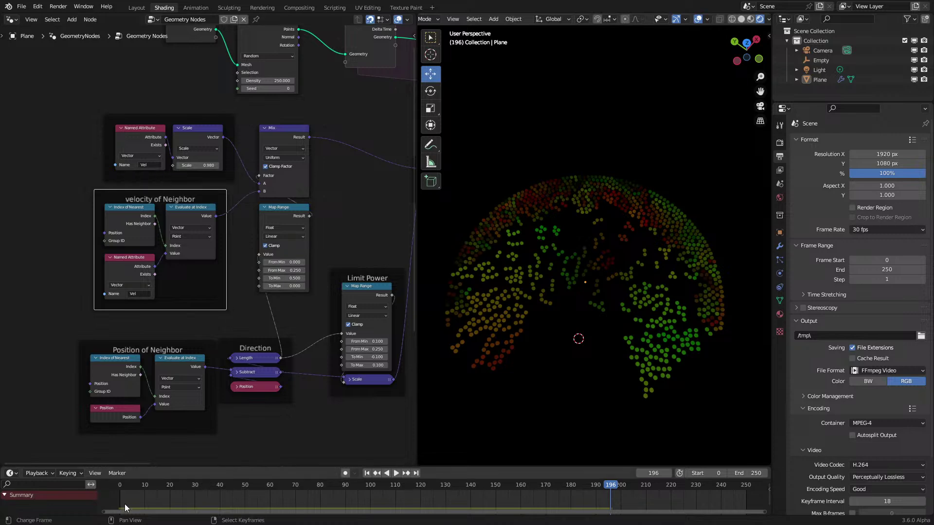
Replay the bounded simulation from the first frame and widen the node editor slightly
{"action": "scroll", "coordinate": [228, 416], "scroll_direction": "up", "scroll_amount": 2}
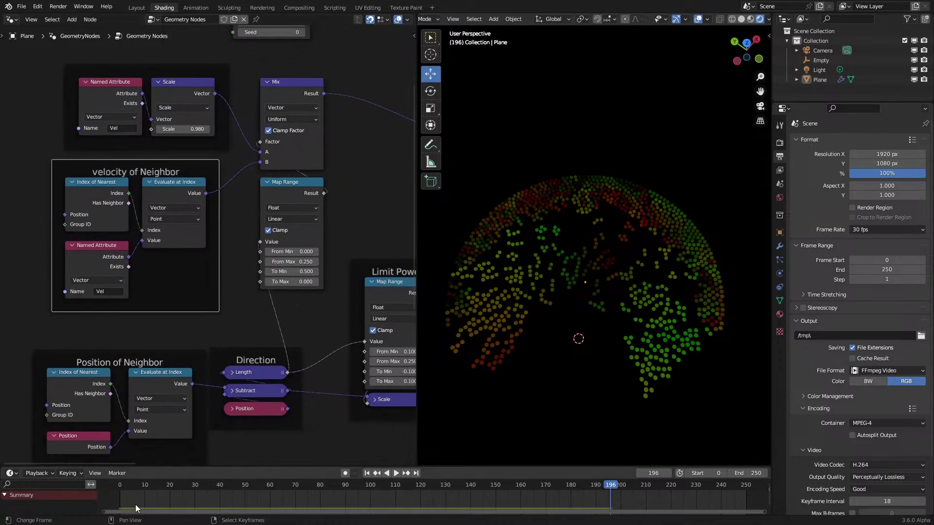
{"action": "left_click", "coordinate": [110, 494]}
{"action": "key", "text": "space"}
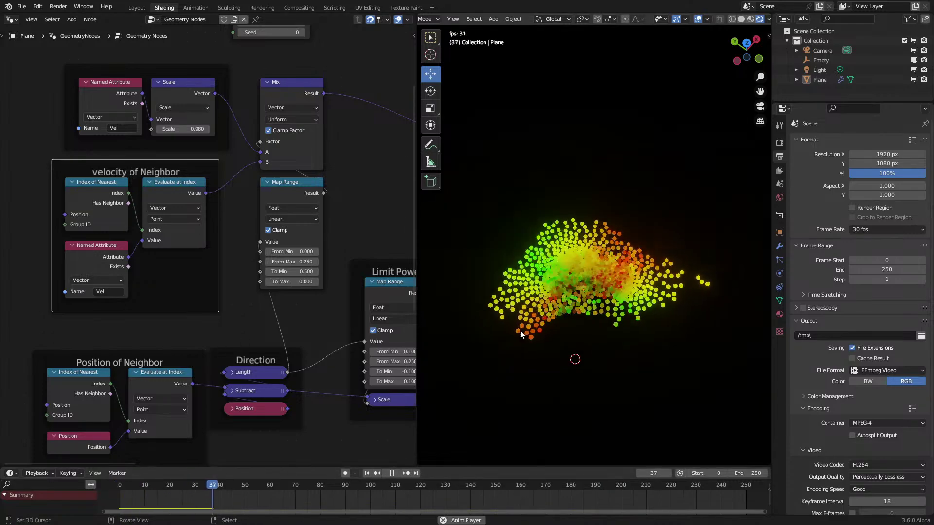
{"action": "left_click_drag", "start_coordinate": [417, 320], "coordinate": [439, 321]}
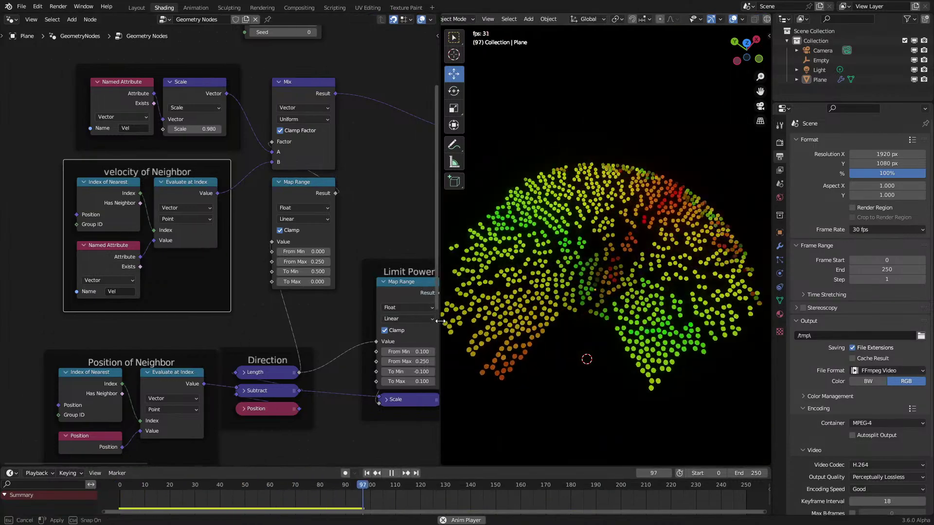
{"action": "middle_click_drag", "start_coordinate": [327, 326], "coordinate": [301, 298]}
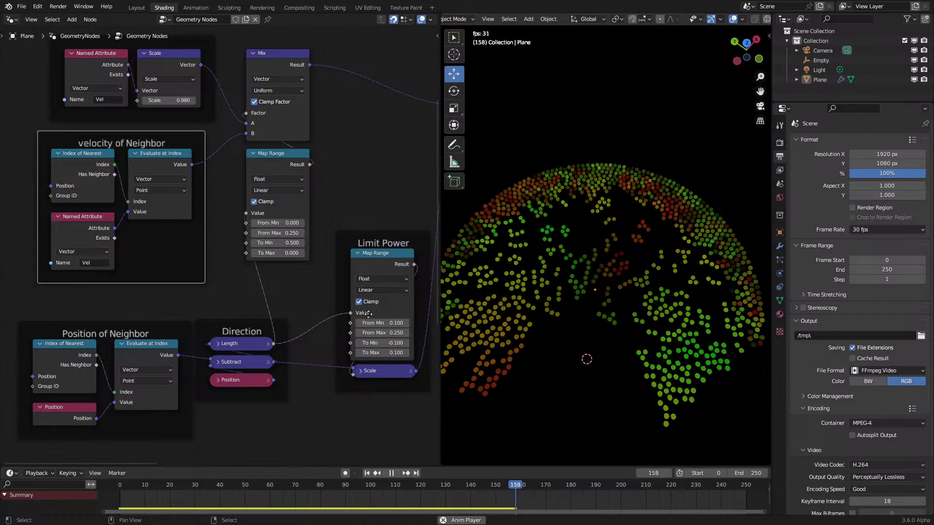
{"action": "scroll", "coordinate": [577, 263], "scroll_direction": "up", "scroll_amount": 1}
{"action": "key", "text": "space"}
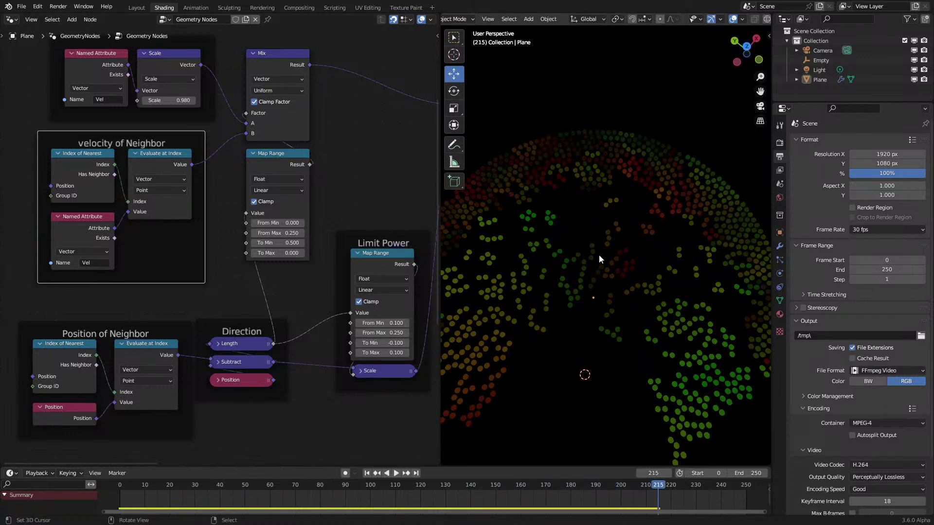
Resume the simulation playback and examine the spreading points from closer up
{"action": "key", "text": "space"}
{"action": "scroll", "coordinate": [671, 206], "scroll_direction": "down", "scroll_amount": 2}
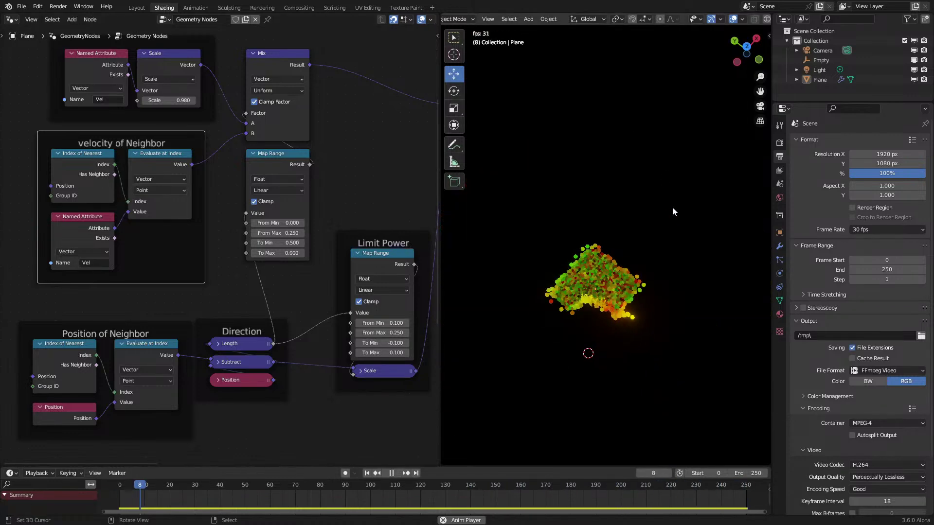
{"action": "scroll", "coordinate": [589, 288], "scroll_direction": "up", "scroll_amount": 4}
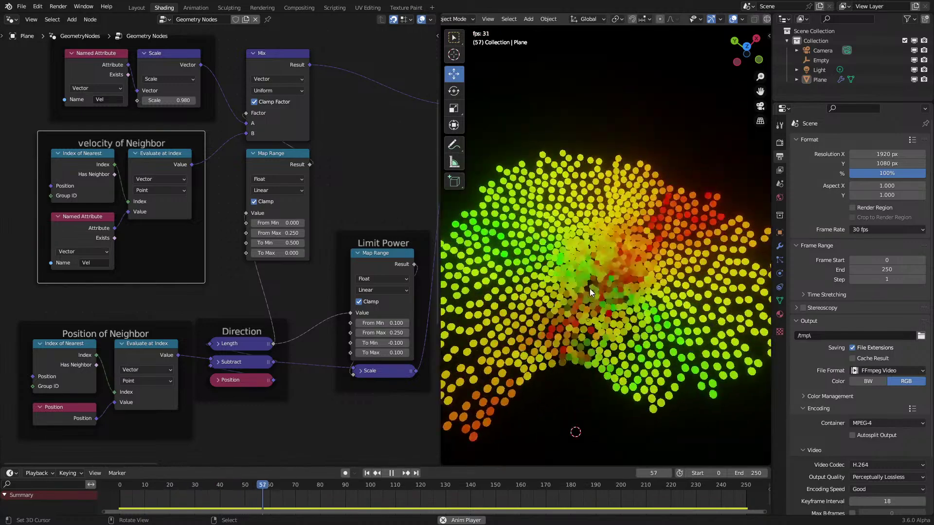
{"action": "key", "text": "space"}
Set the Distribute Points on Faces density to 1000
{"action": "scroll", "coordinate": [267, 259], "scroll_direction": "down", "scroll_amount": 8}
{"action": "middle_click_drag", "start_coordinate": [251, 87], "coordinate": [239, 246]}
{"action": "scroll", "coordinate": [243, 271], "scroll_direction": "up", "scroll_amount": 6}
{"action": "scroll", "coordinate": [243, 272], "scroll_direction": "up", "scroll_amount": 1}
{"action": "left_click", "coordinate": [240, 285]}
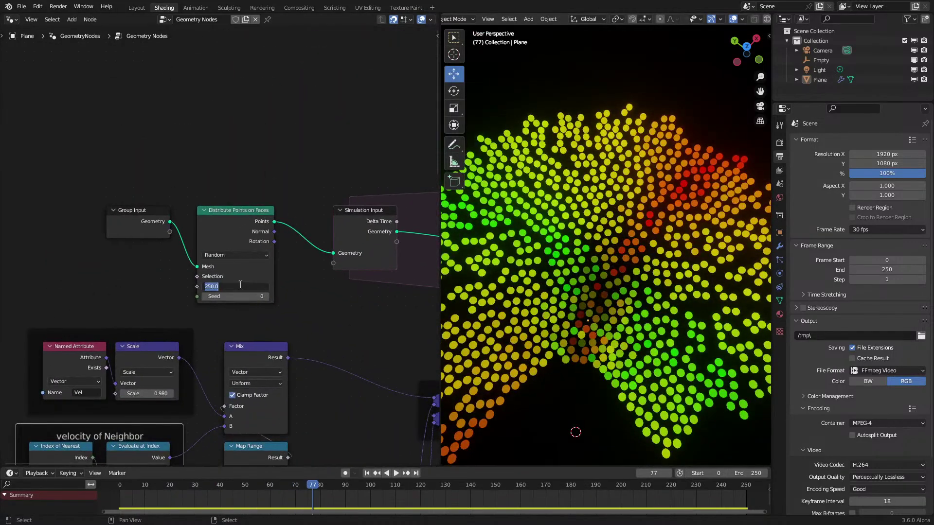
{"action": "type", "text": "1000"}
{"action": "key", "text": "Return"}
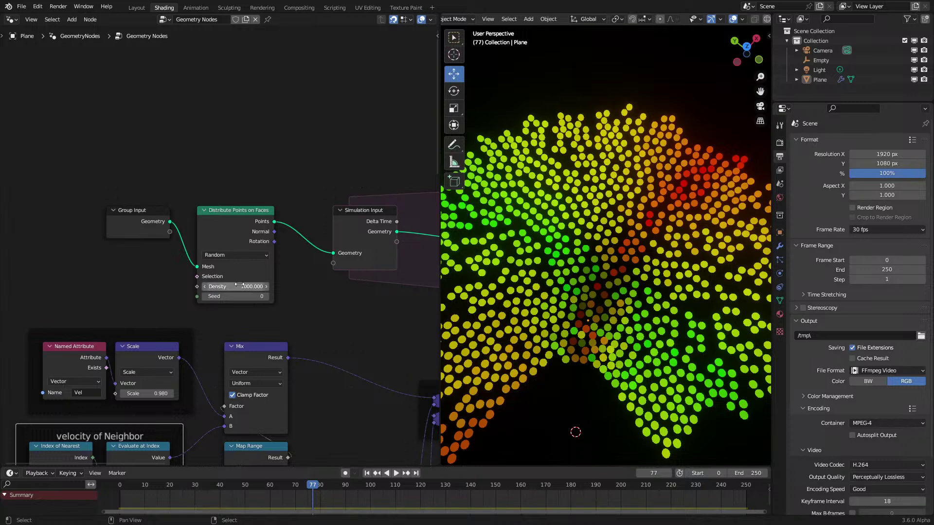
Replay the denser simulation several times from the first frame, viewing the points from near and far
{"action": "left_click", "coordinate": [105, 486]}
{"action": "key", "text": "space"}
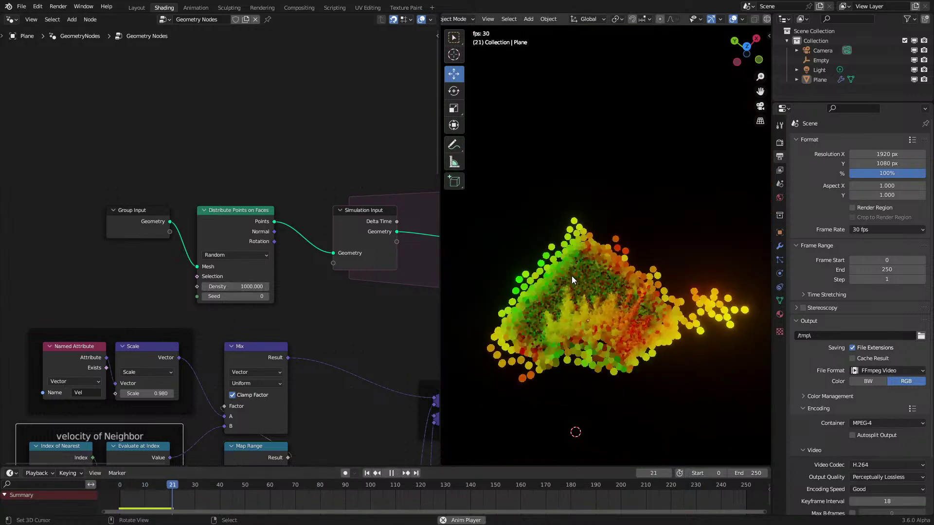
{"action": "left_click", "coordinate": [111, 508]}
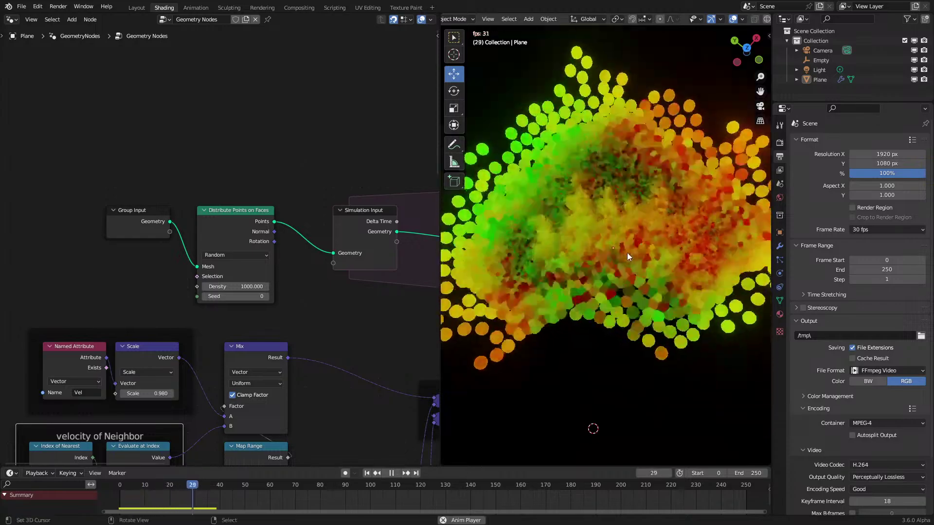
{"action": "left_click", "coordinate": [114, 495]}
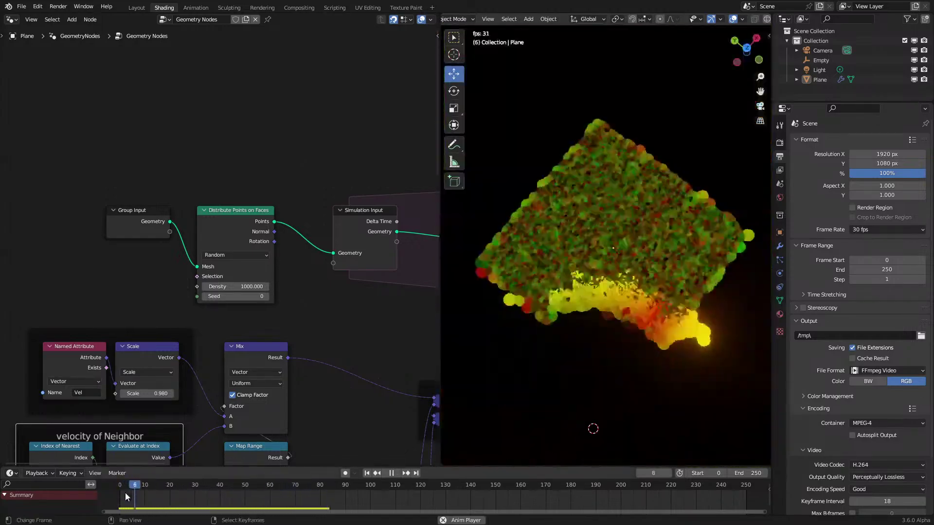
{"action": "left_click", "coordinate": [113, 499]}
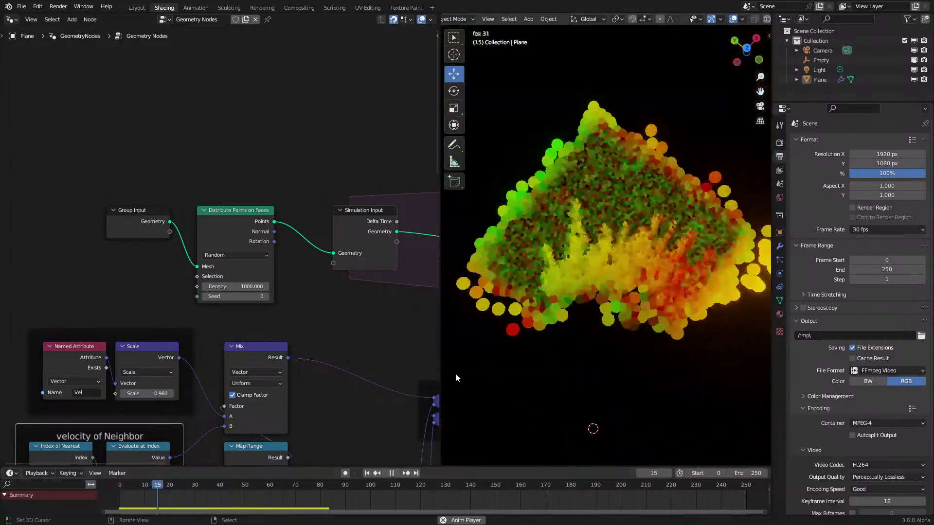
{"action": "scroll", "coordinate": [456, 374], "scroll_direction": "down", "scroll_amount": 5}
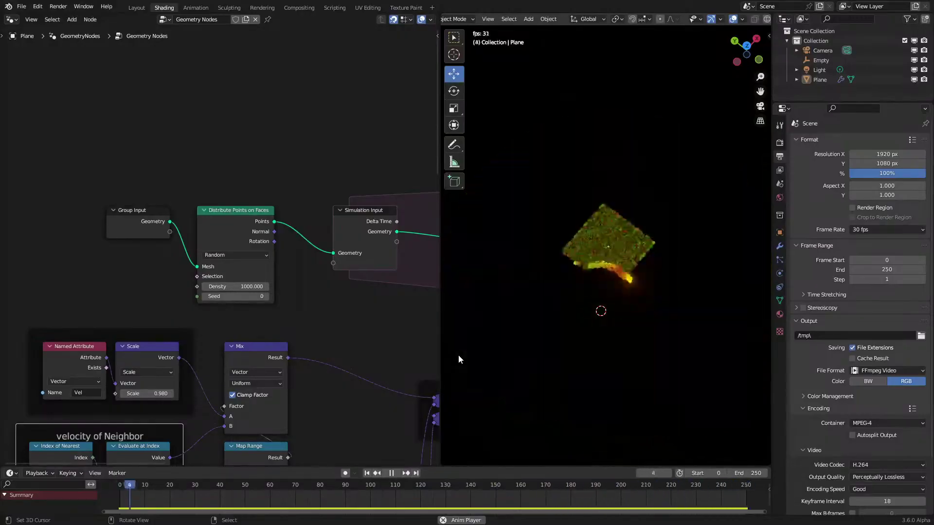
Replay the 1000-density simulation from the start several times, pausing to examine the points up close and from farther away
{"action": "left_click", "coordinate": [125, 498]}
{"action": "scroll", "coordinate": [564, 325], "scroll_direction": "up", "scroll_amount": 4}
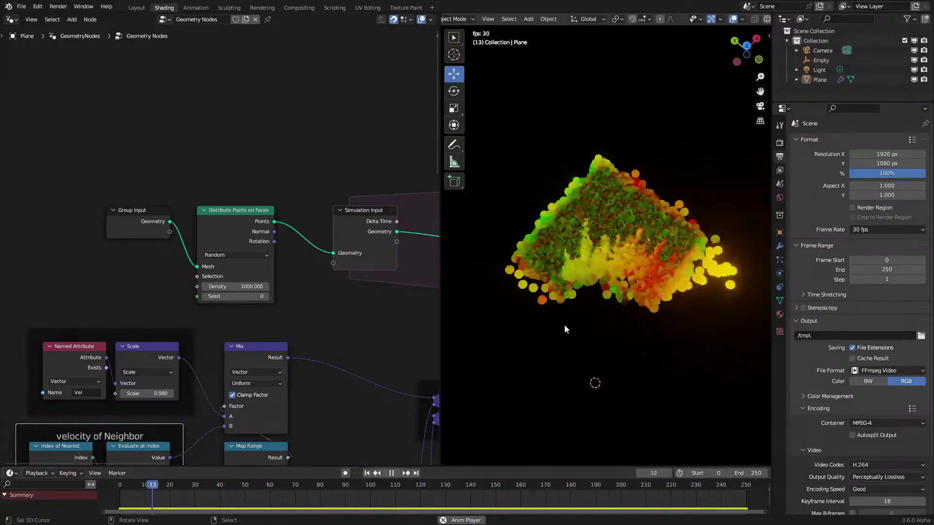
{"action": "key", "text": "space"}
{"action": "left_click", "coordinate": [107, 503]}
{"action": "scroll", "coordinate": [542, 357], "scroll_direction": "up", "scroll_amount": 2}
{"action": "key", "text": "space"}
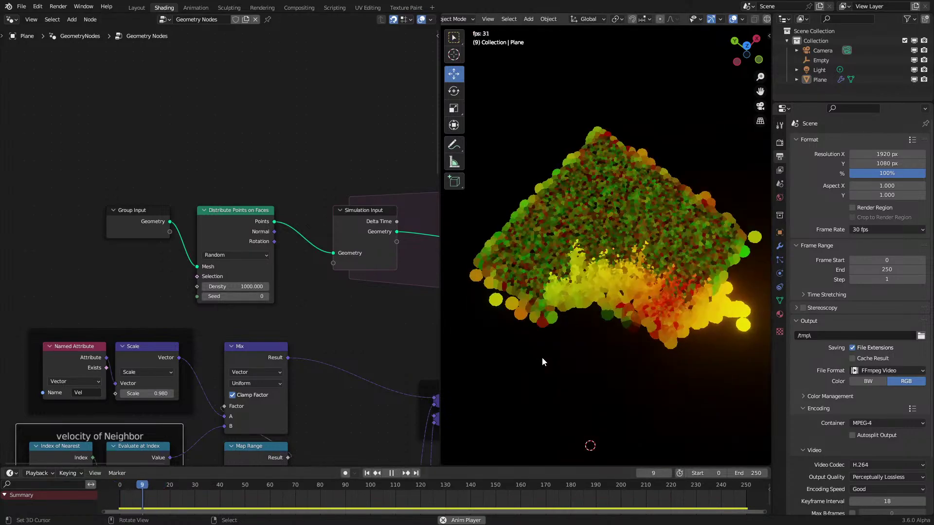
{"action": "left_click", "coordinate": [114, 503]}
{"action": "left_click", "coordinate": [113, 502]}
{"action": "key", "text": "space"}
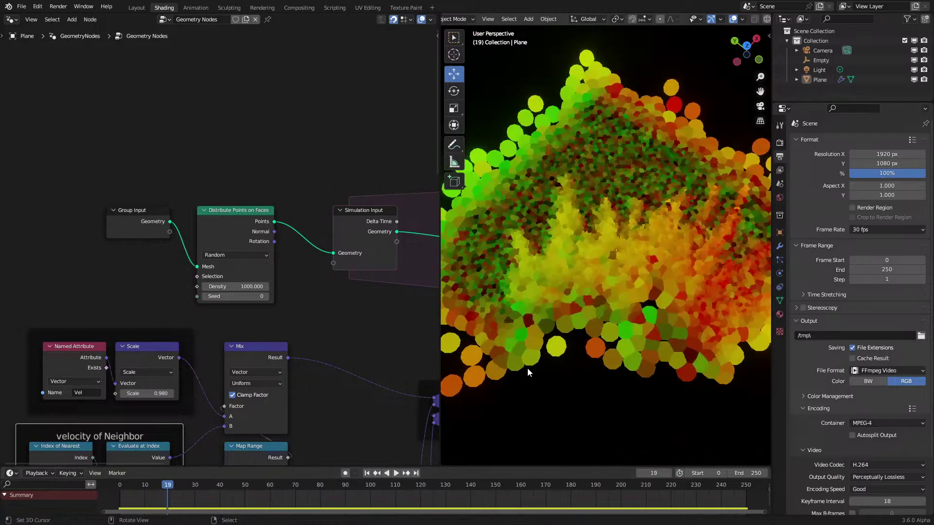
{"action": "scroll", "coordinate": [529, 373], "scroll_direction": "down", "scroll_amount": 2}
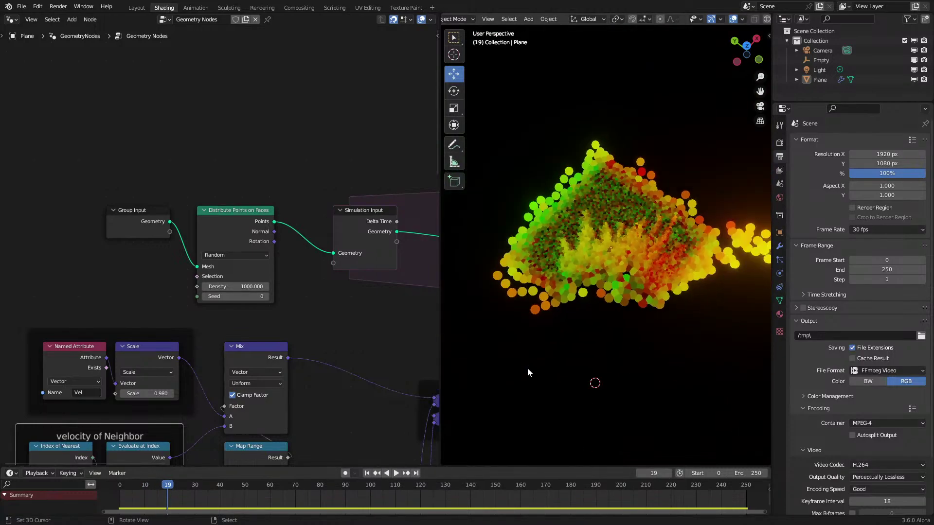
{"action": "key", "text": "space"}
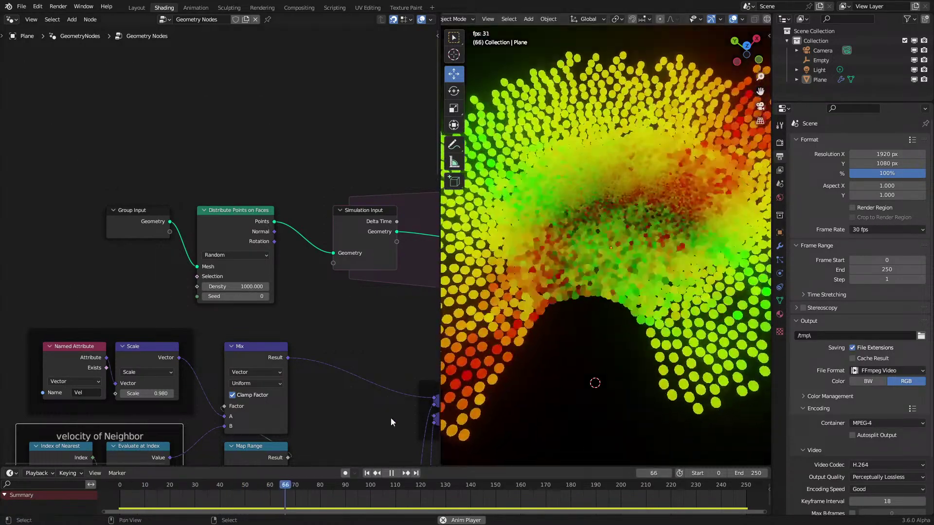
{"action": "key", "text": "space"}
{"action": "left_click", "coordinate": [107, 505]}
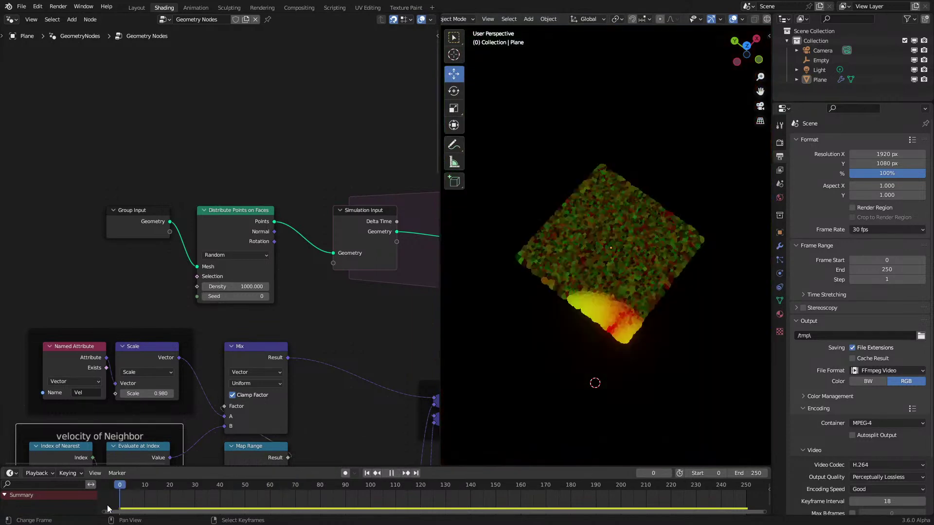
Set the Distribute Points on Faces density to 3000
{"action": "left_click", "coordinate": [228, 286]}
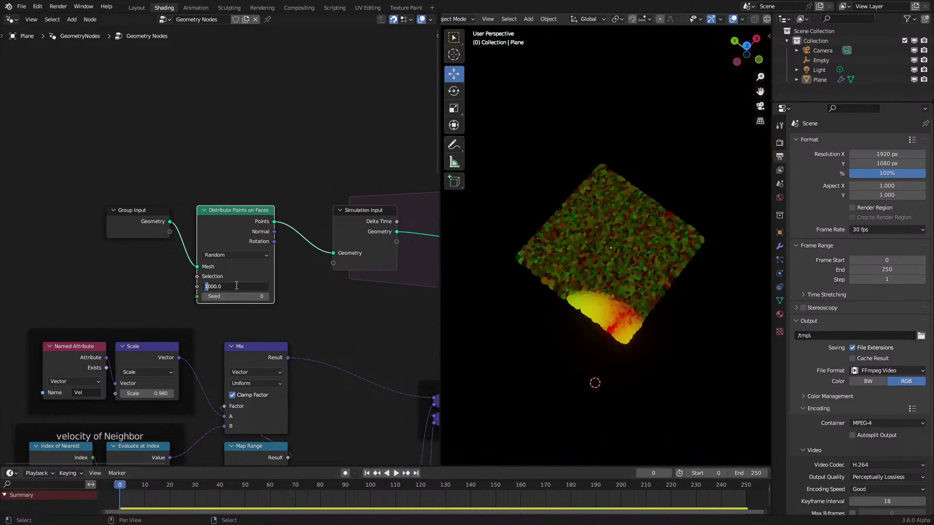
{"action": "type", "text": "3"}
{"action": "key", "text": "Return"}
Replay the 3000-density simulation repeatedly from the first frame and examine the spreading points up close
{"action": "key", "text": "space"}
{"action": "key", "text": "space"}
{"action": "left_click", "coordinate": [115, 503]}
{"action": "key", "text": "space"}
{"action": "key", "text": "space"}
{"action": "scroll", "coordinate": [554, 317], "scroll_direction": "up", "scroll_amount": 3}
{"action": "middle_click_drag", "start_coordinate": [553, 316], "coordinate": [551, 322]}
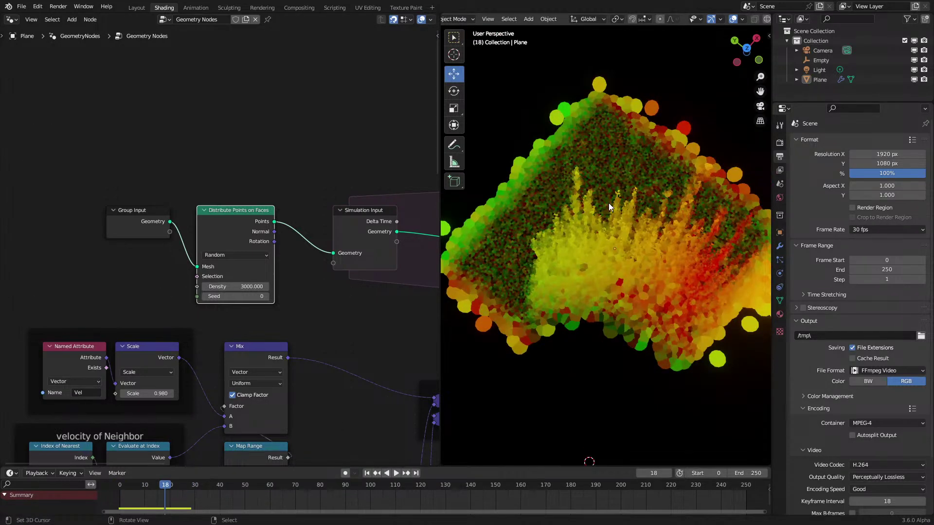
{"action": "key", "text": "space"}
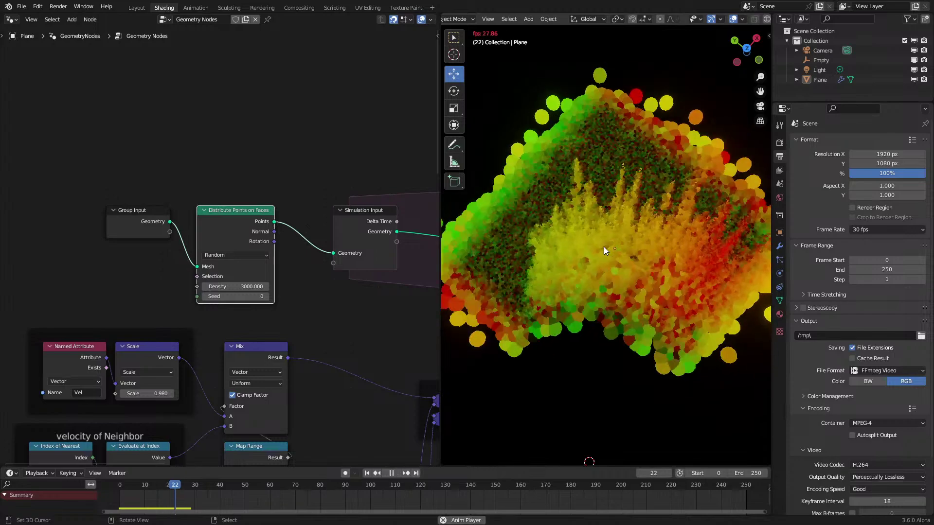
{"action": "key", "text": "space"}
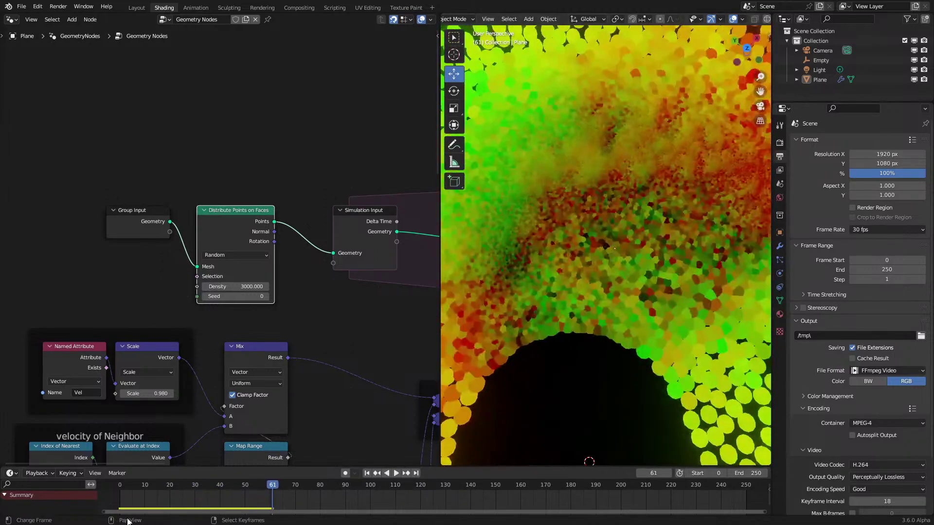
{"action": "left_click", "coordinate": [115, 494]}
{"action": "key", "text": "space"}
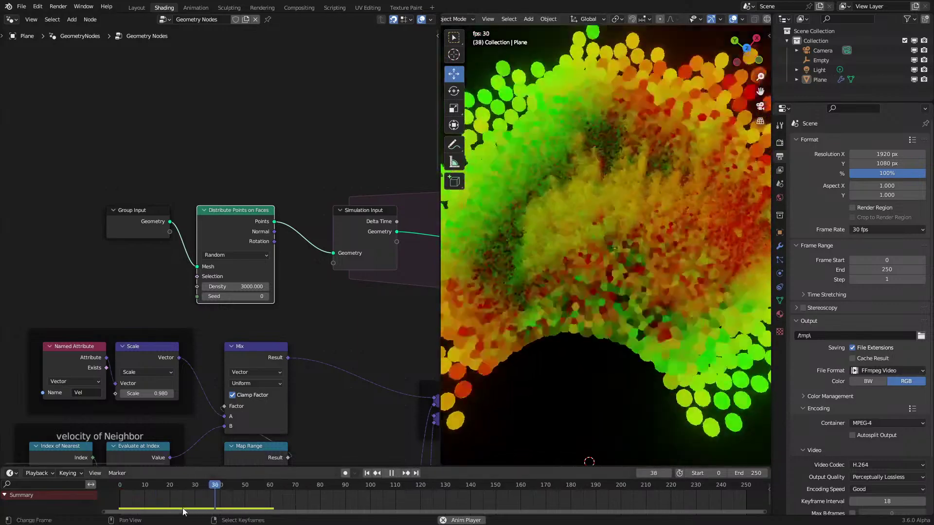
{"action": "left_click", "coordinate": [110, 499]}
{"action": "left_click", "coordinate": [110, 498]}
{"action": "left_click", "coordinate": [110, 499]}
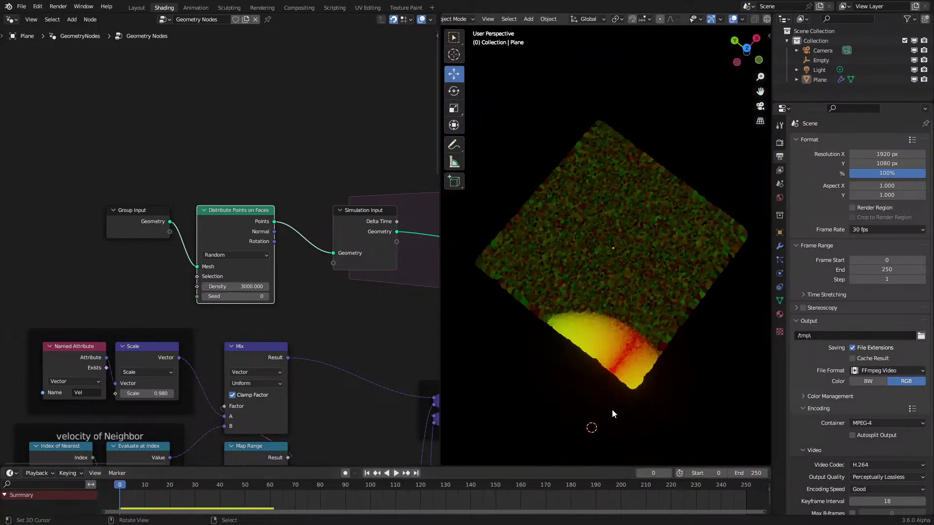
Select the Empty, clear its location to centre it on the plane, and play the simulation
{"action": "left_click", "coordinate": [606, 396]}
{"action": "key", "text": "alt+g"}
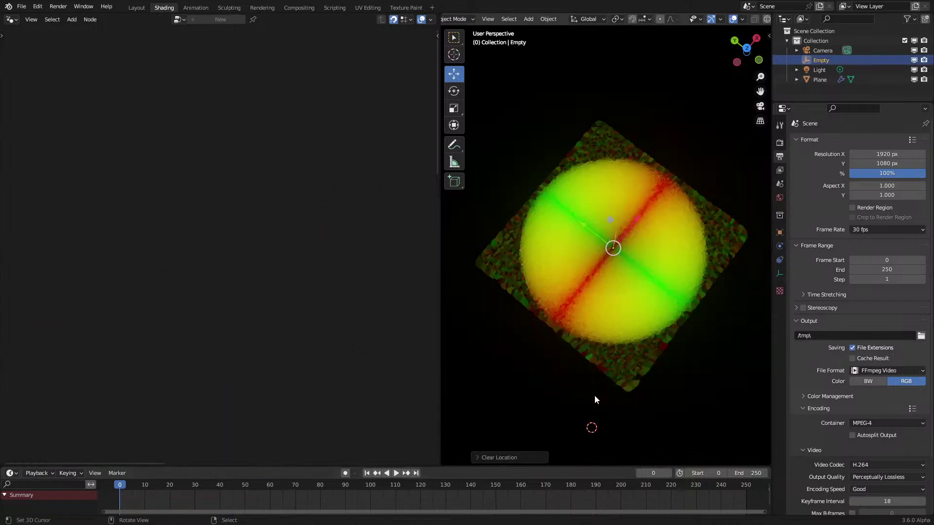
{"action": "key", "text": "space"}
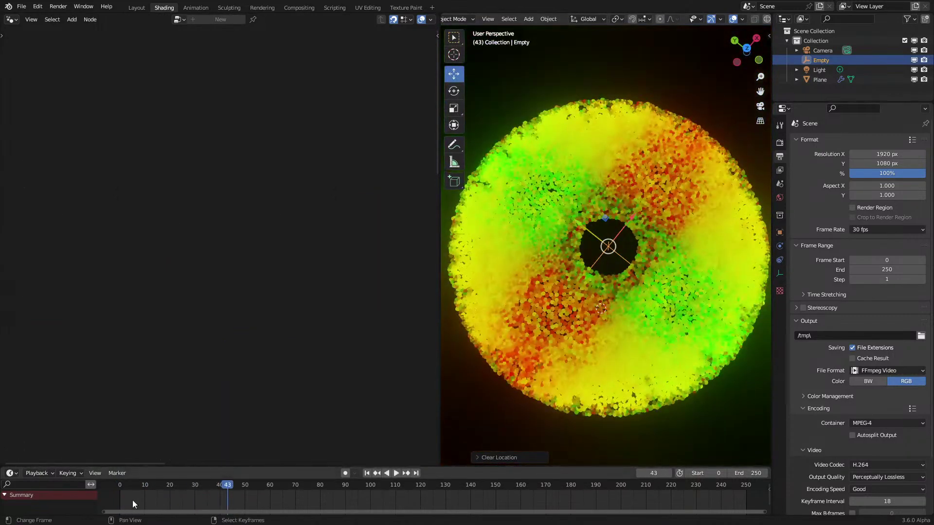
{"action": "key", "text": "Escape"}
Scale the plane mesh up by a factor of 2 in Edit Mode
{"action": "left_click", "coordinate": [620, 290]}
{"action": "key", "text": "s"}
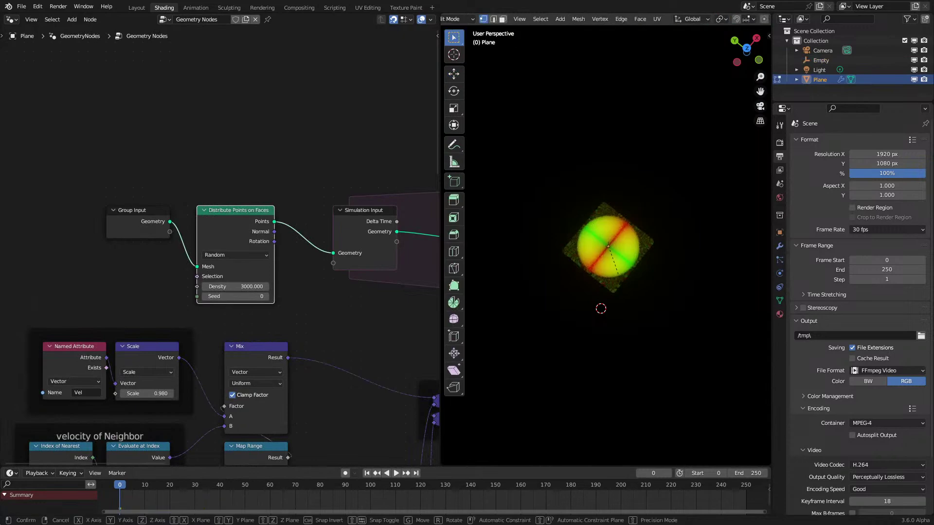
{"action": "key", "text": "2"}
{"action": "key", "text": "Return"}
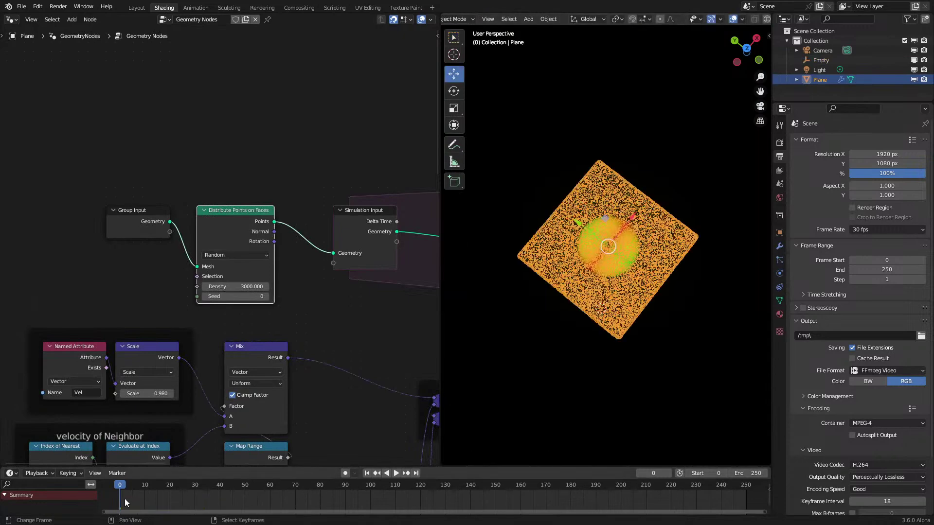
Play the simulation on the enlarged plane and set the Distribute Points on Faces density to 1000
{"action": "key", "text": "space"}
{"action": "left_click", "coordinate": [655, 373]}
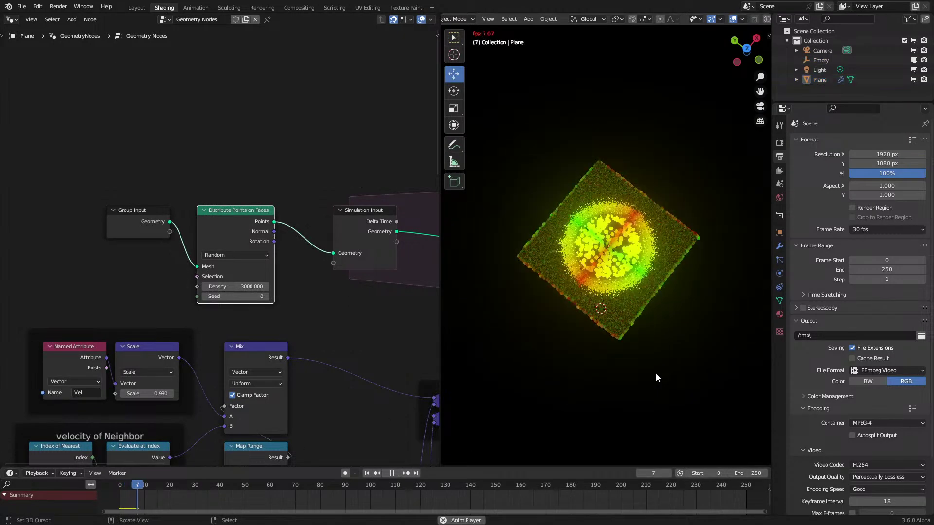
{"action": "scroll", "coordinate": [656, 374], "scroll_direction": "up", "scroll_amount": 2}
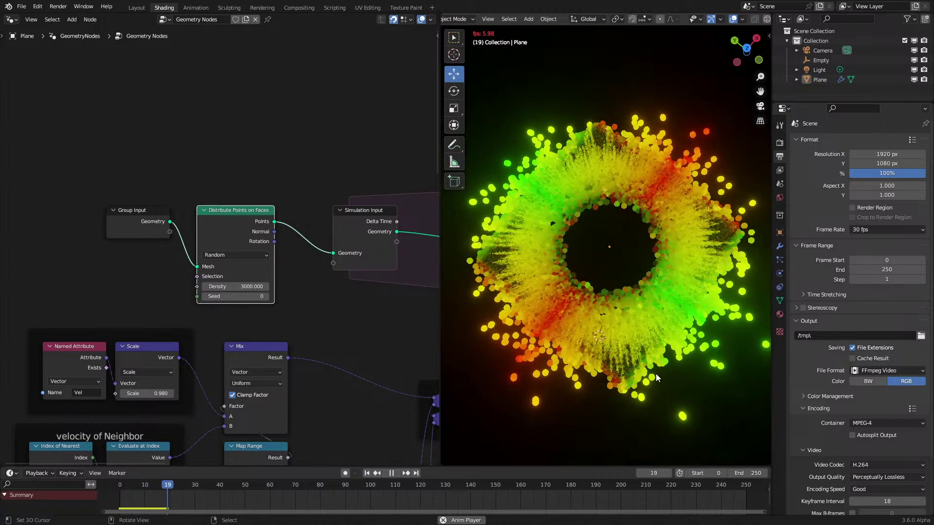
{"action": "key", "text": "space"}
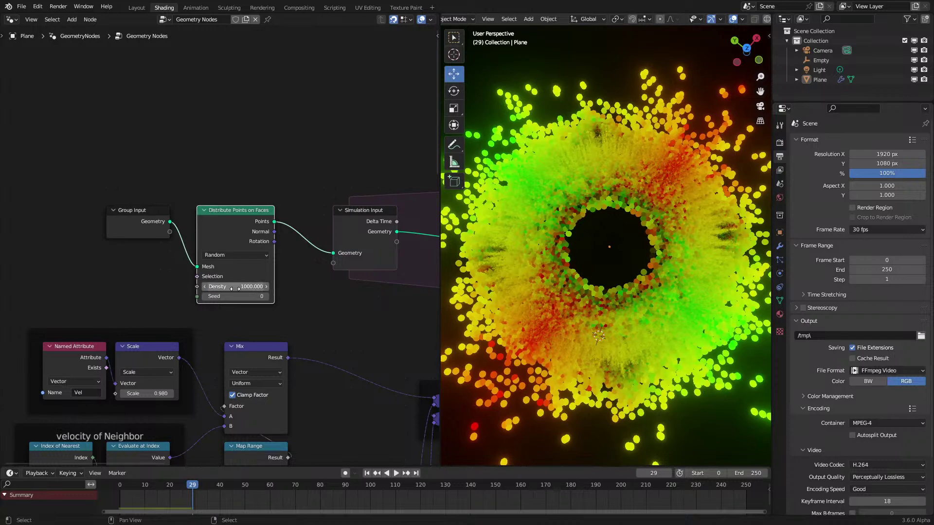
Enlarge the plane mesh further in Edit Mode and replay the simulation from the first frame
{"action": "left_click", "coordinate": [111, 506]}
{"action": "key", "text": "space"}
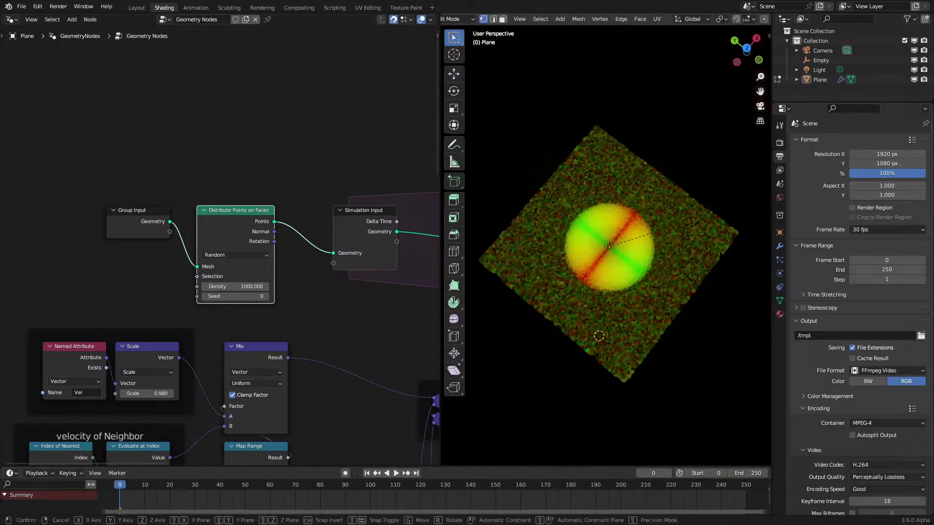
{"action": "key", "text": "space"}
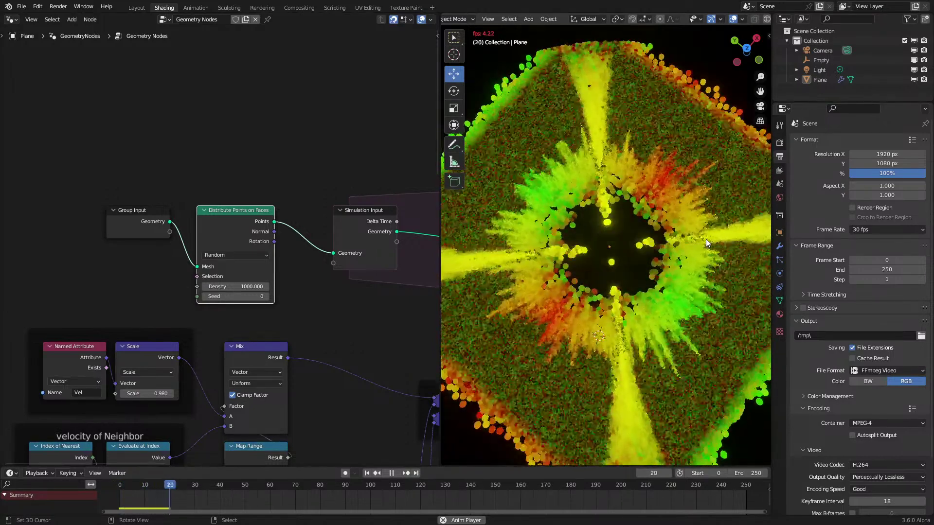
{"action": "key", "text": "space"}
{"action": "mouse_move", "coordinate": [696, 269]}
{"action": "middle_mouse_down"}
{"action": "mouse_move", "coordinate": [685, 227]}
{"action": "mouse_move", "coordinate": [690, 280]}
{"action": "middle_mouse_up"}
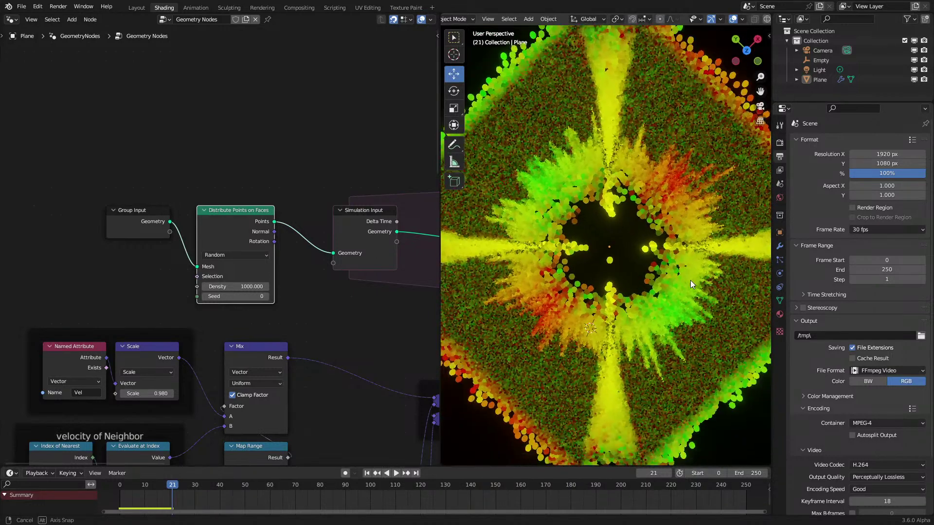
Set From Max to 0.5 in the Empty Effector's Map Range node and replay the simulation
{"action": "scroll", "coordinate": [217, 412], "scroll_direction": "down", "scroll_amount": 3}
{"action": "middle_click_drag", "start_coordinate": [232, 399], "coordinate": [205, 246]}
{"action": "middle_click_drag", "start_coordinate": [299, 363], "coordinate": [208, 275]}
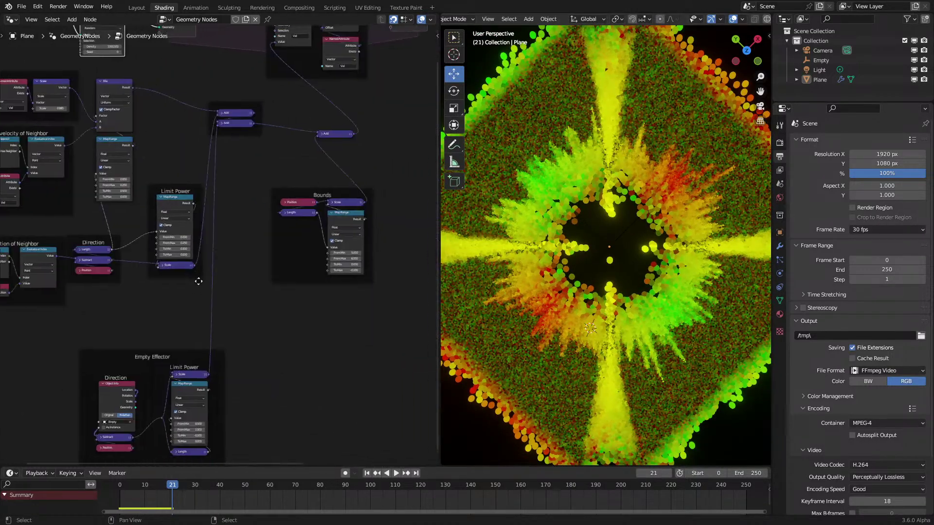
{"action": "scroll", "coordinate": [267, 231], "scroll_direction": "up", "scroll_amount": 6}
{"action": "middle_click_drag", "start_coordinate": [415, 268], "coordinate": [35, 106]}
{"action": "scroll", "coordinate": [130, 282], "scroll_direction": "down", "scroll_amount": 1}
{"action": "middle_click_drag", "start_coordinate": [130, 283], "coordinate": [188, 257]}
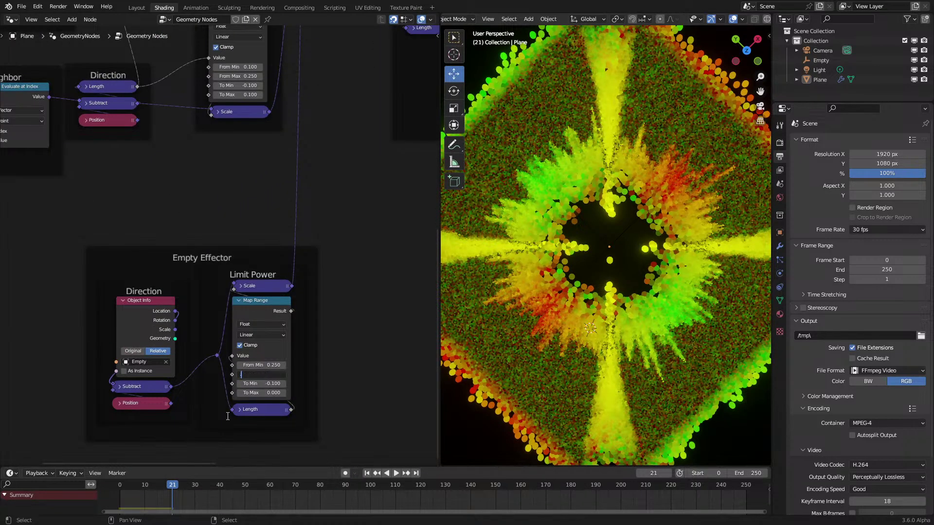
{"action": "key", "text": "shift+Left"}
{"action": "key", "text": "space"}
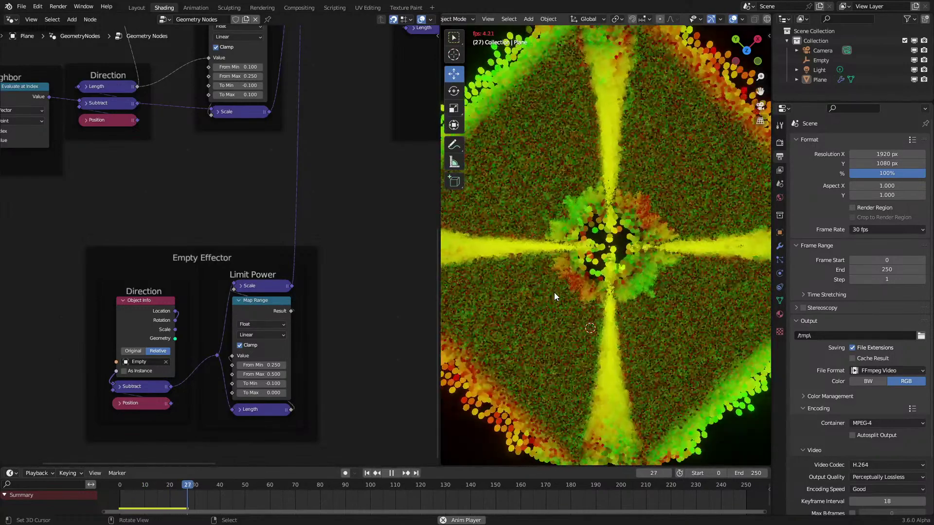
{"action": "key", "text": "space"}
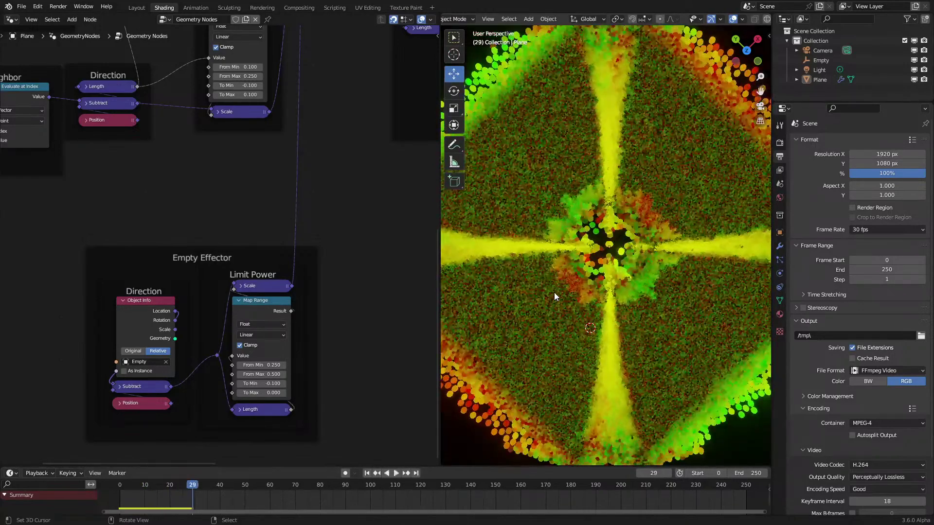
Set To Min to -0.2 in the Empty Effector's Map Range node and replay the simulation
{"action": "left_click", "coordinate": [238, 383]}
{"action": "key", "text": "shift+Left"}
{"action": "key", "text": "space"}
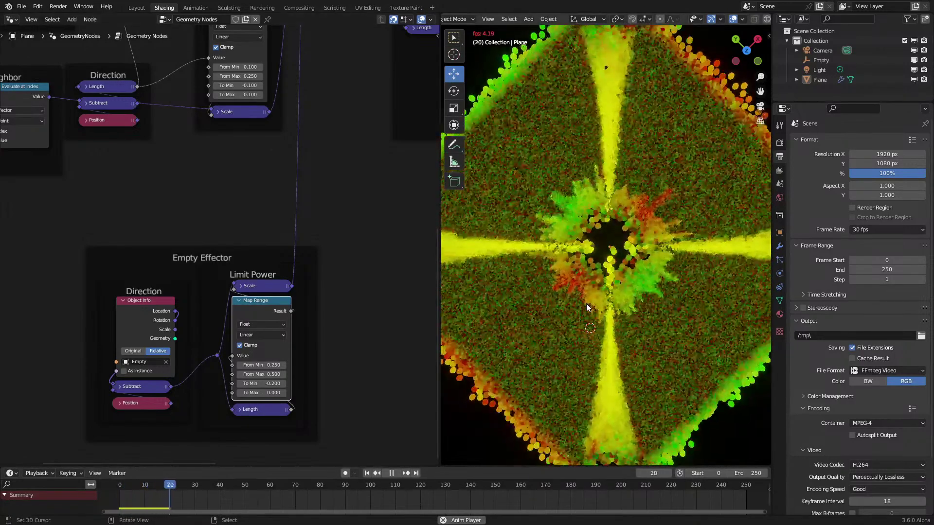
{"action": "key", "text": "space"}
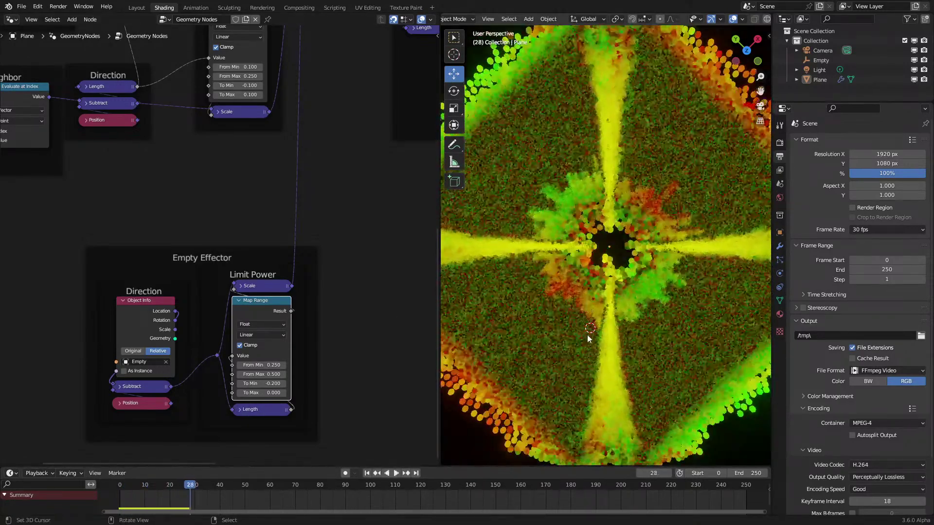
Switch the viewport to solid shading, then select the plane and open its mesh in Edit Mode
{"action": "scroll", "coordinate": [588, 311], "scroll_direction": "down", "scroll_amount": 5}
{"action": "middle_click_drag", "start_coordinate": [589, 311], "coordinate": [583, 328]}
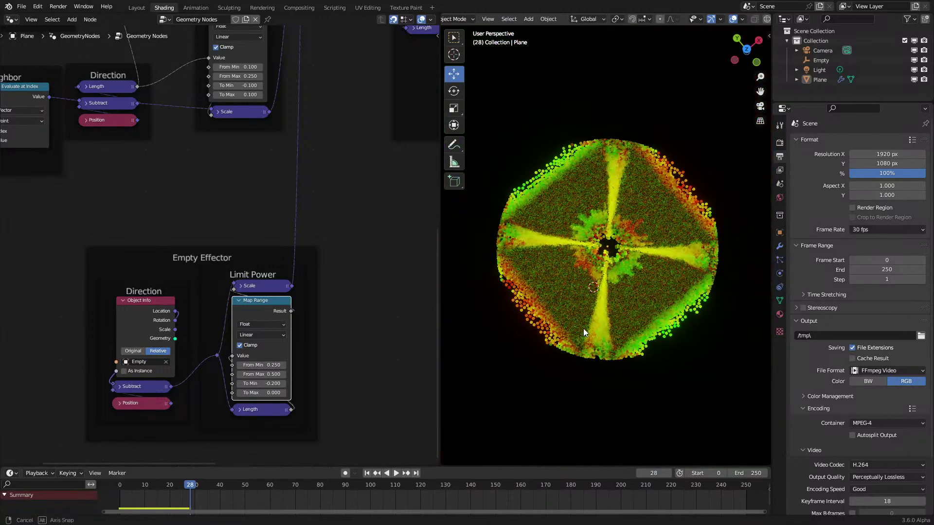
{"action": "left_click", "coordinate": [731, 22]}
{"action": "left_click", "coordinate": [731, 22]}
{"action": "key", "text": "z"}
{"action": "right_click", "coordinate": [672, 297]}
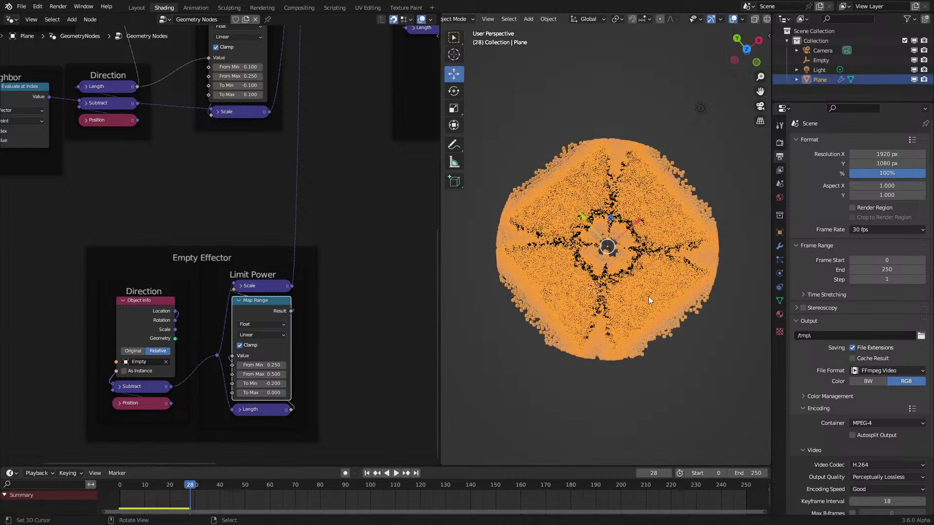
{"action": "key", "text": "Tab"}
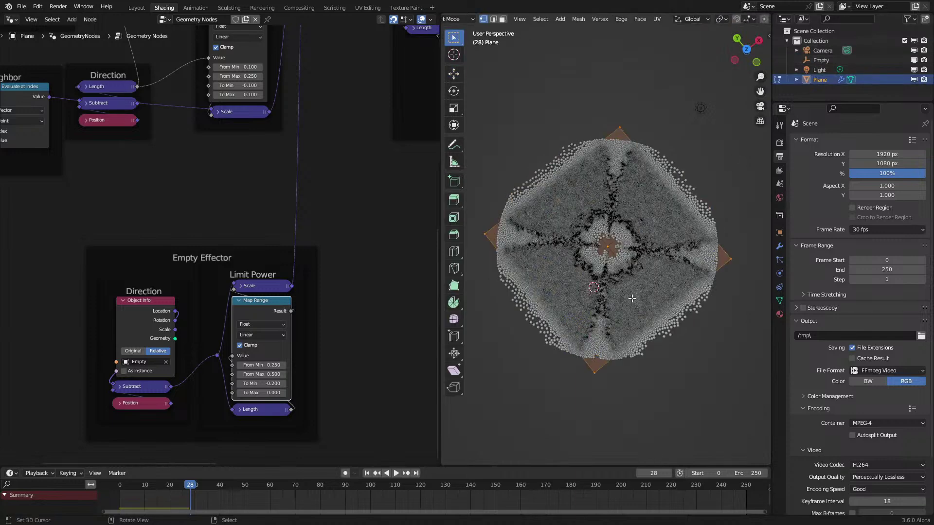
{"action": "key", "text": "ctrl+b"}
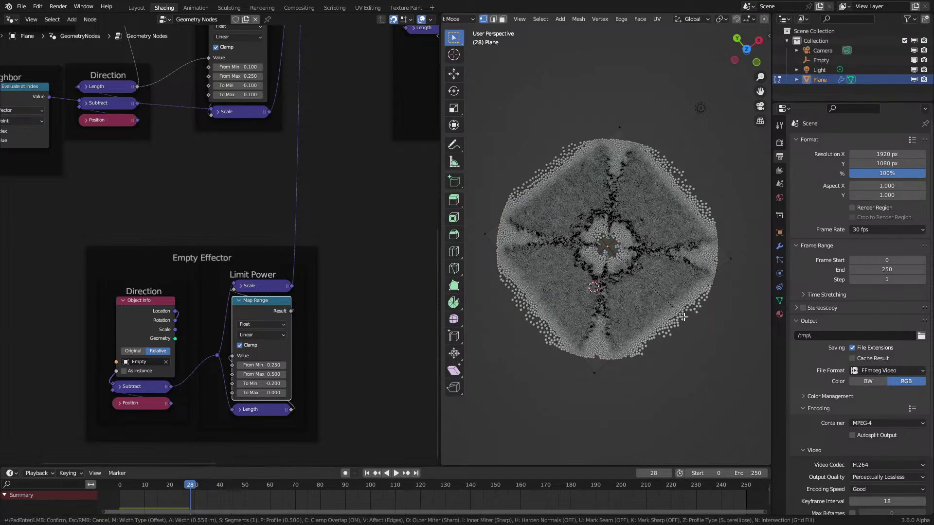
{"action": "key", "text": "Escape"}
{"action": "key", "text": "ctrl+b"}
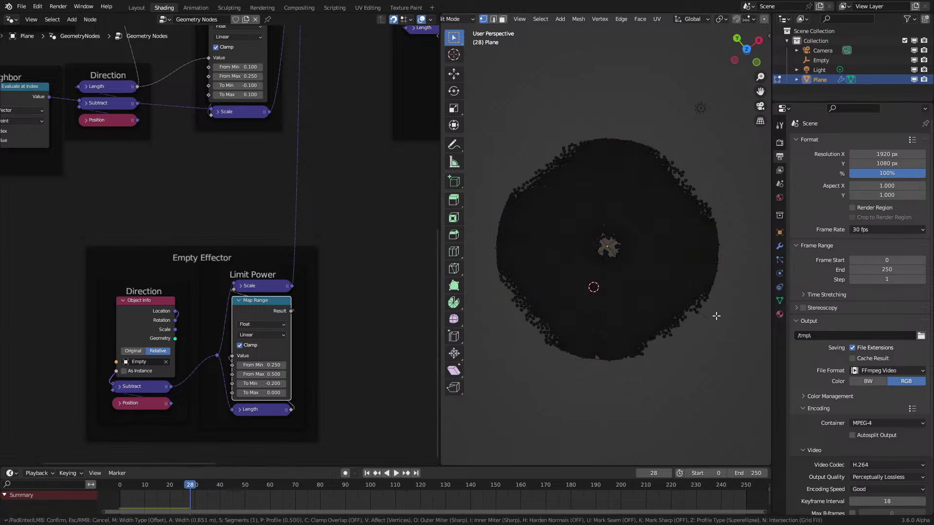
{"action": "left_click", "coordinate": [685, 308]}
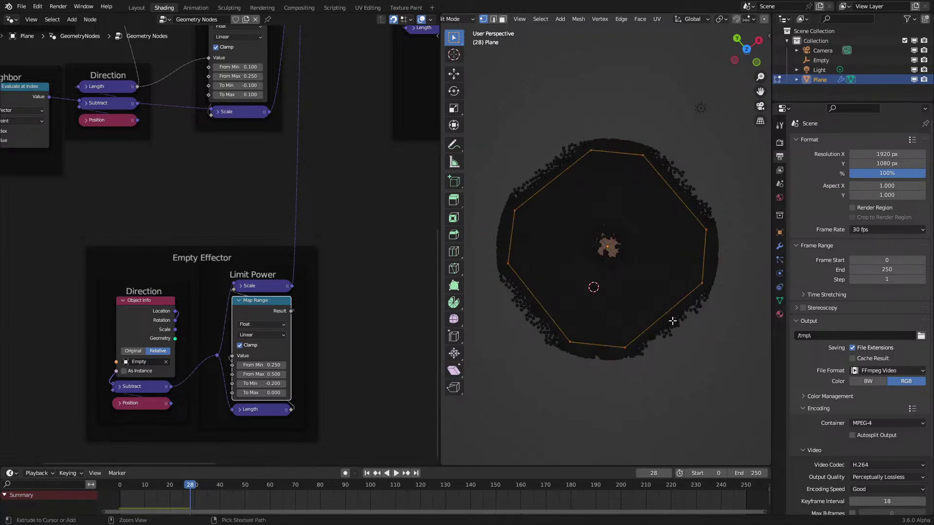
{"action": "key", "text": "ctrl+z"}
Apply a vertex bevel to the plane's corners to form an eight-sided outline
{"action": "key", "text": "ctrl+b"}
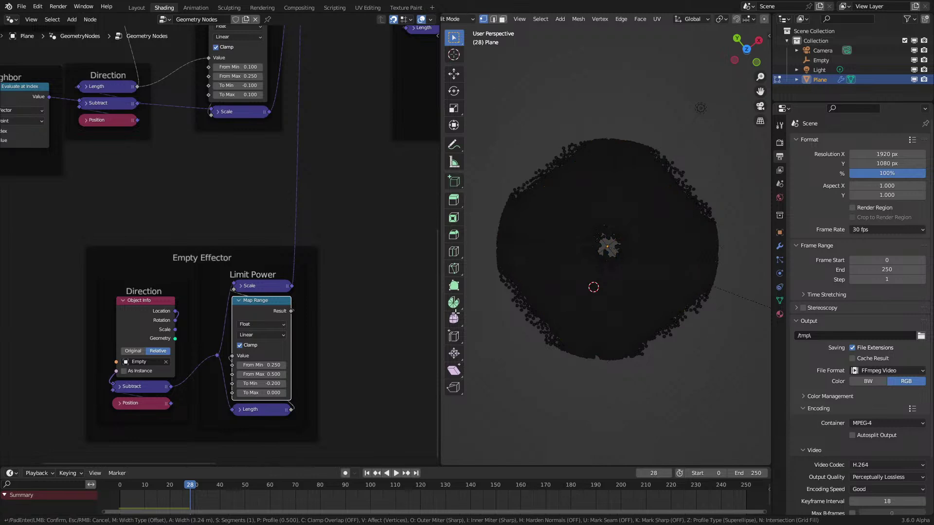
{"action": "key", "text": "Escape"}
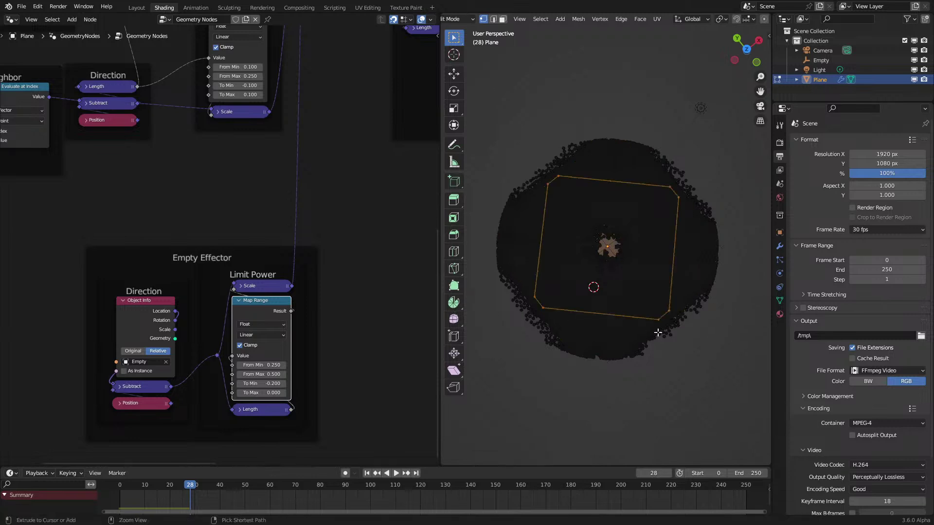
Undo the last corner bevel, vertex-bevel the plane again into a nearly regular octagon, and return to Object Mode
{"action": "key", "text": "ctrl+z"}
{"action": "key", "text": "ctrl+b"}
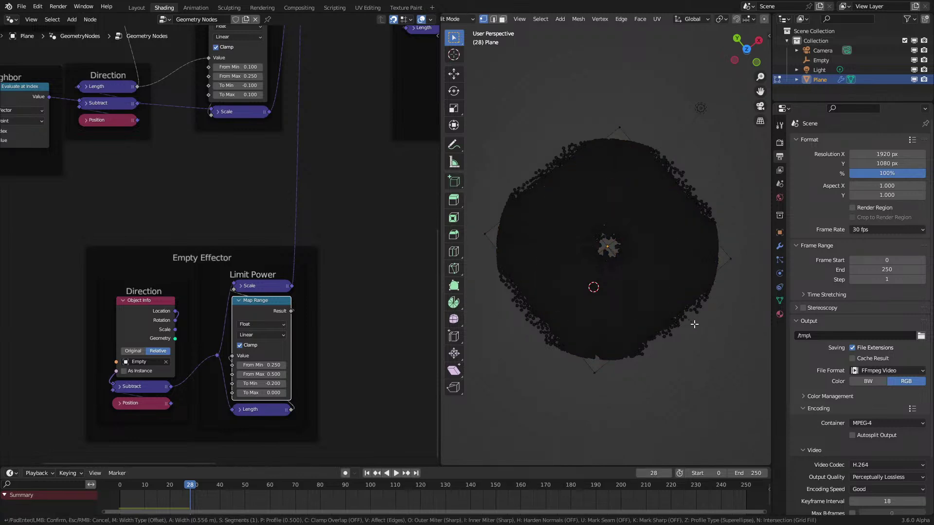
{"action": "left_click", "coordinate": [756, 301]}
{"action": "key", "text": "Tab"}
{"action": "key", "text": "Tab"}
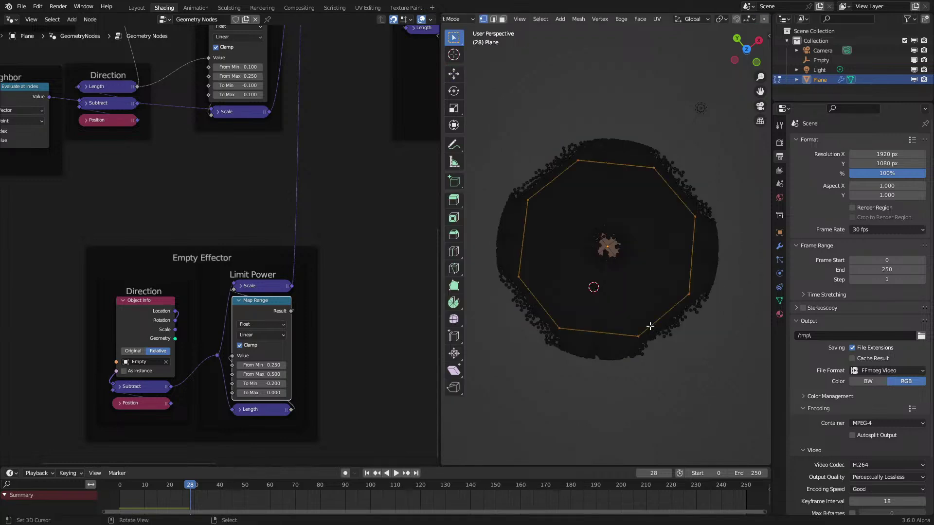
{"action": "key", "text": "Tab"}
Rewind the simulation and set Density to 500 in the Distribute Points on Faces node, then deselect the plane
{"action": "left_click", "coordinate": [109, 498]}
{"action": "key", "text": "space"}
{"action": "key", "text": "space"}
{"action": "middle_click_drag", "start_coordinate": [208, 259], "coordinate": [304, 494]}
{"action": "middle_click_drag", "start_coordinate": [128, 150], "coordinate": [268, 223]}
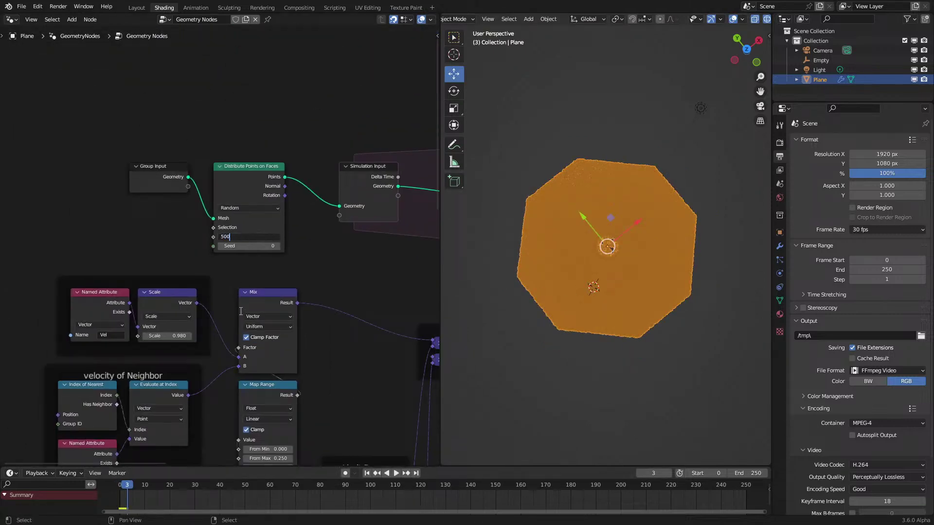
{"action": "right_click", "coordinate": [687, 392]}
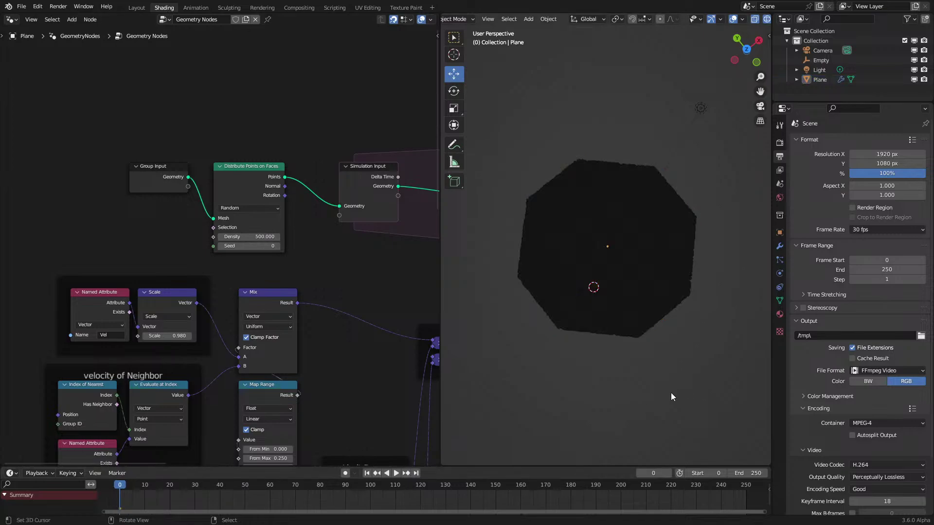
Switch the viewport to rendered shading and play the denser simulation, restarting it from frame 0 to examine the motion
{"action": "scroll", "coordinate": [673, 392], "scroll_direction": "up", "scroll_amount": 4}
{"action": "key", "text": "z"}
{"action": "key", "text": "space"}
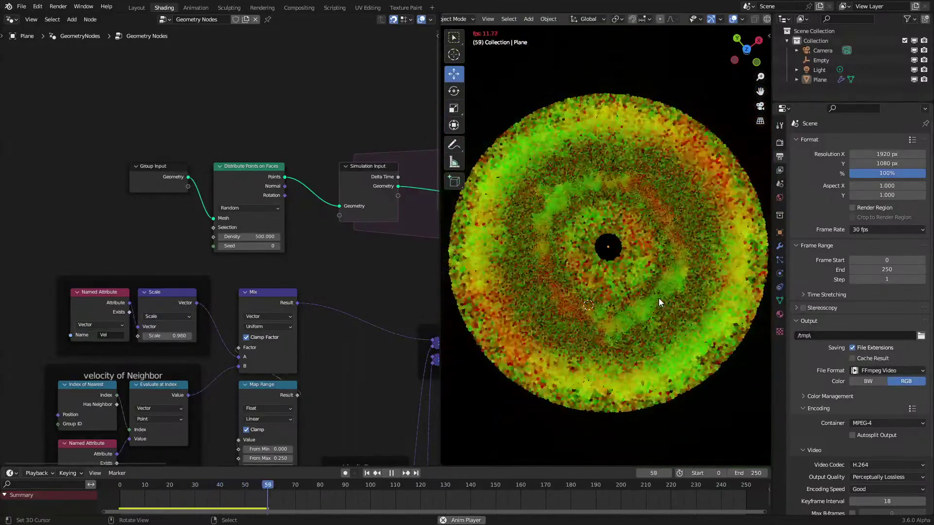
{"action": "key", "text": "space"}
{"action": "scroll", "coordinate": [659, 299], "scroll_direction": "up", "scroll_amount": 2}
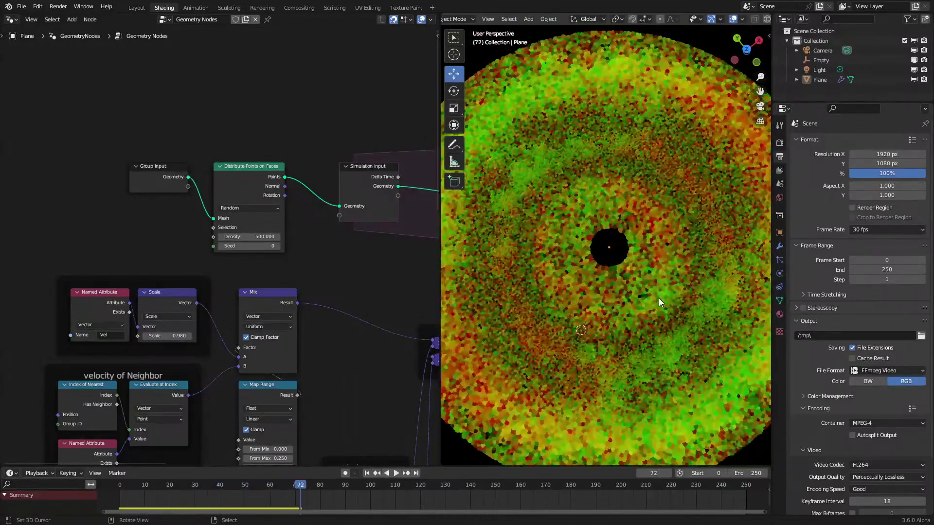
{"action": "key", "text": "space"}
{"action": "scroll", "coordinate": [659, 299], "scroll_direction": "down", "scroll_amount": 2}
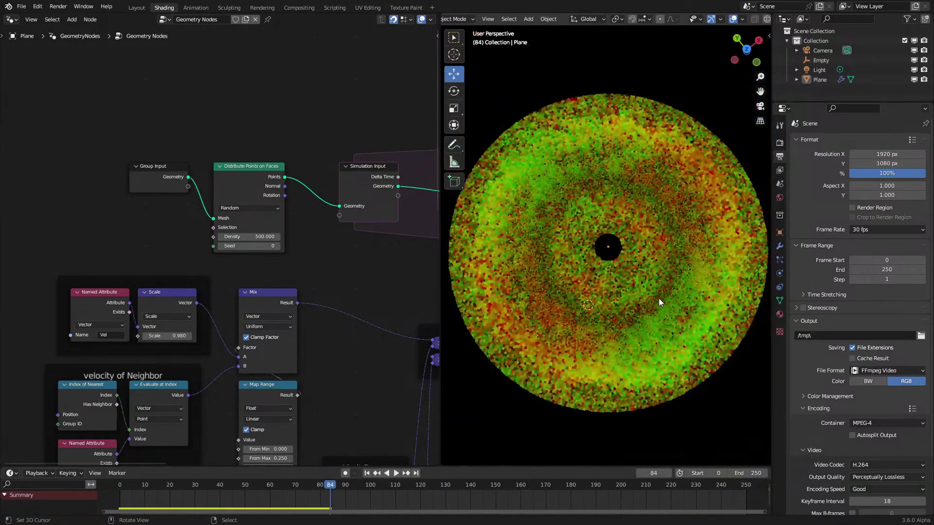
{"action": "key", "text": "space"}
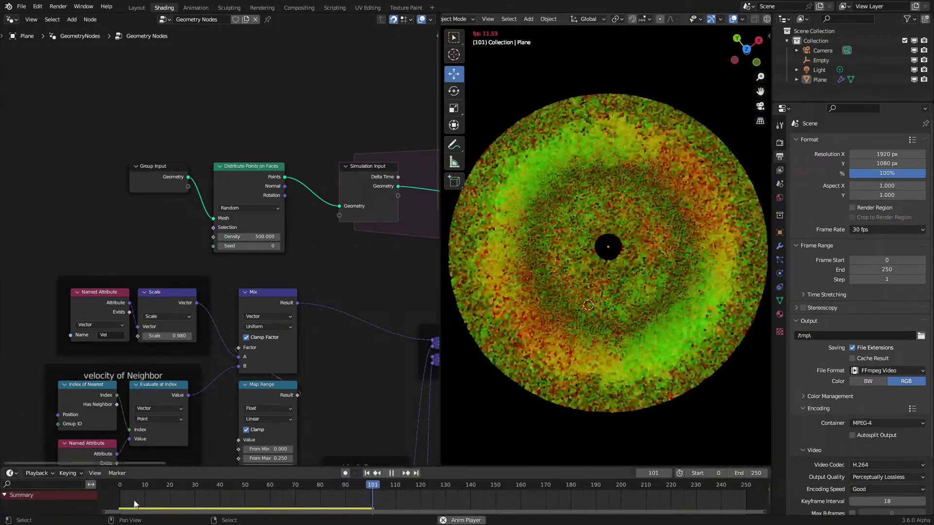
{"action": "left_click", "coordinate": [116, 504]}
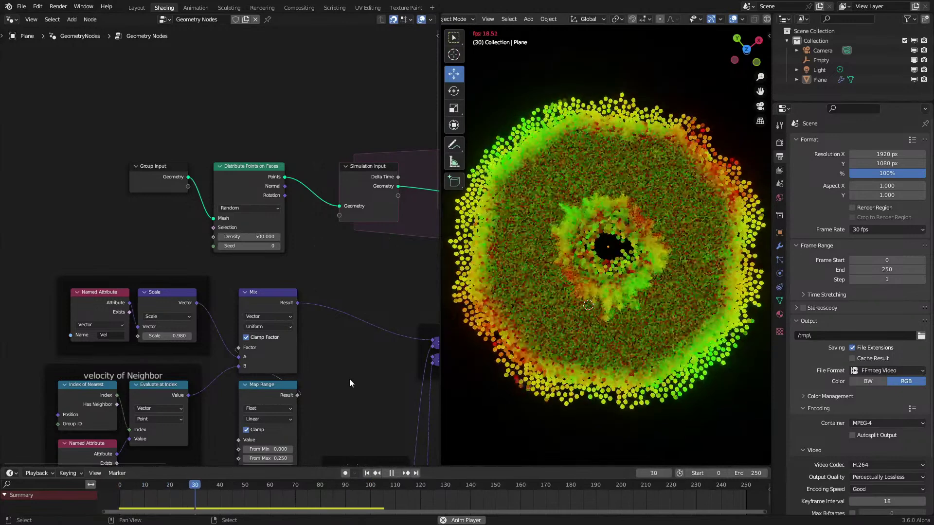
{"action": "key", "text": "space"}
Move the Position of Neighbor frame farther away from the Direction frame
{"action": "middle_click_drag", "start_coordinate": [246, 403], "coordinate": [405, 247]}
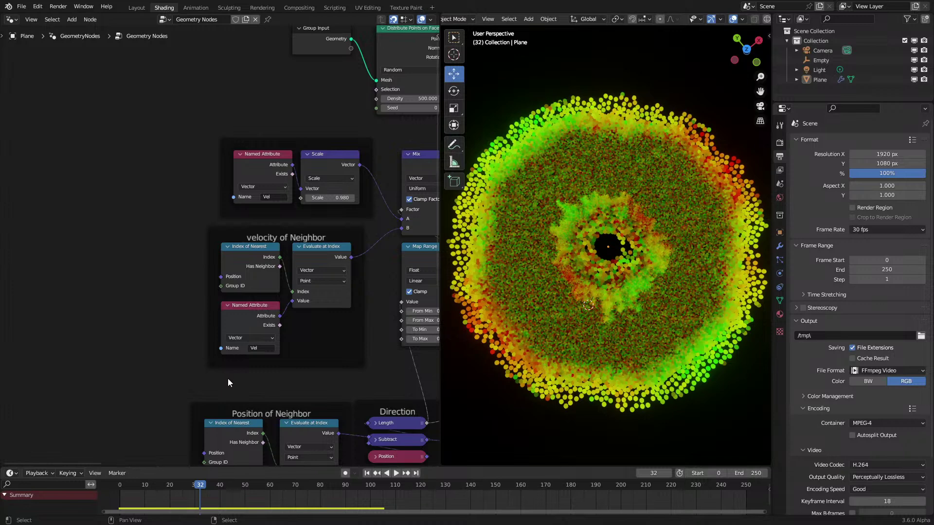
{"action": "scroll", "coordinate": [229, 377], "scroll_direction": "down", "scroll_amount": 2}
{"action": "middle_click_drag", "start_coordinate": [233, 375], "coordinate": [264, 282]}
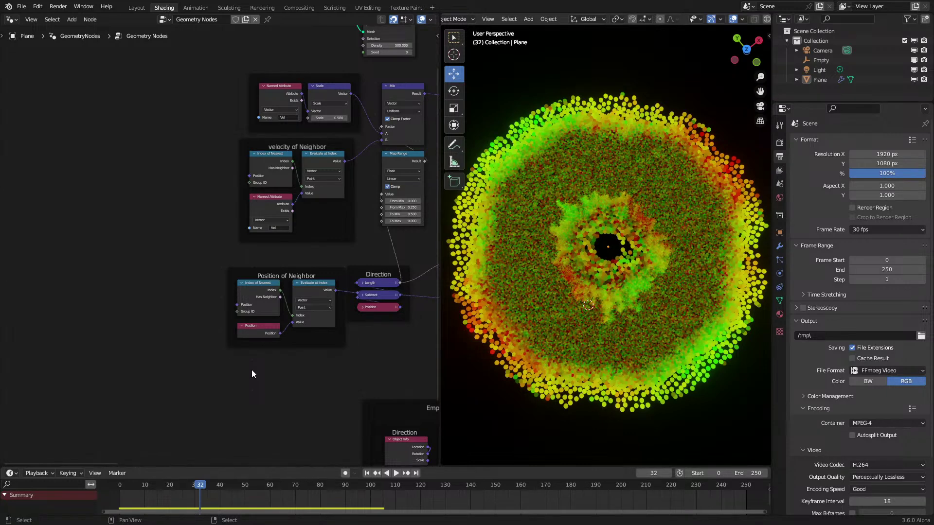
{"action": "scroll", "coordinate": [268, 303], "scroll_direction": "up", "scroll_amount": 3}
{"action": "middle_click_drag", "start_coordinate": [281, 318], "coordinate": [229, 284]}
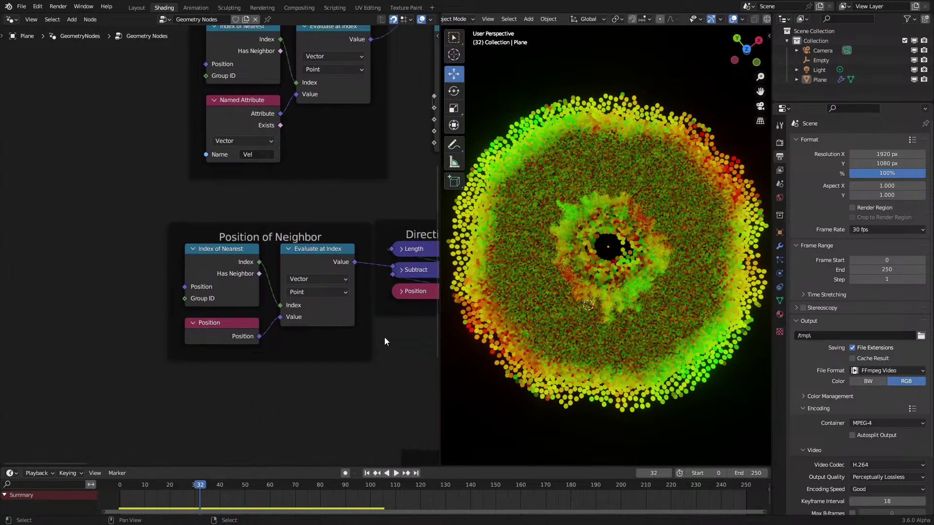
{"action": "left_click_drag", "start_coordinate": [352, 346], "coordinate": [316, 342]}
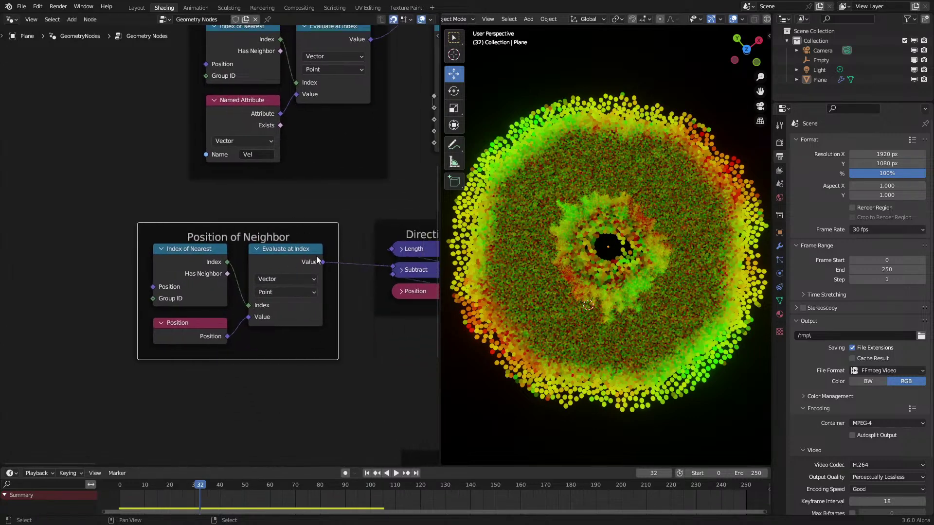
{"action": "middle_click_drag", "start_coordinate": [191, 305], "coordinate": [204, 253]}
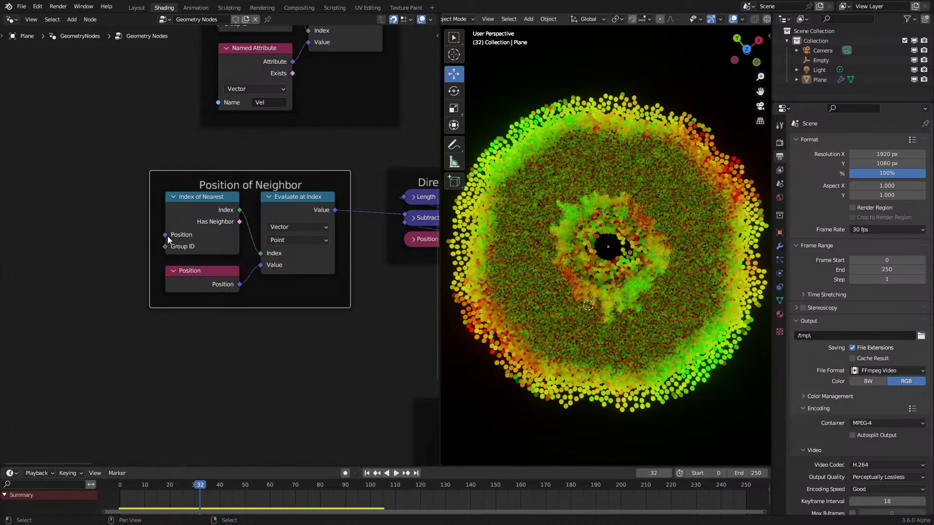
{"action": "mouse_move", "coordinate": [167, 235]}
Play the simulation on to frame 120 and examine how the rings of points spread
{"action": "key", "text": "space"}
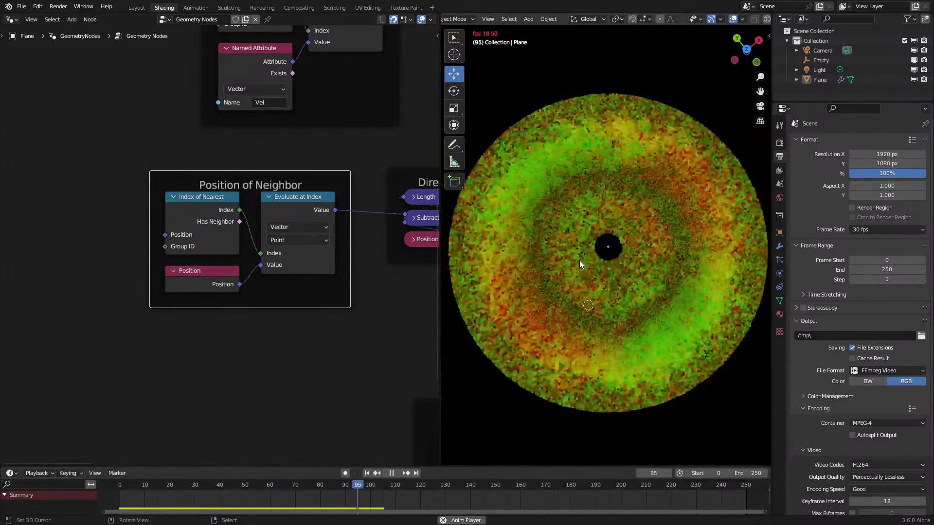
{"action": "key", "text": "space"}
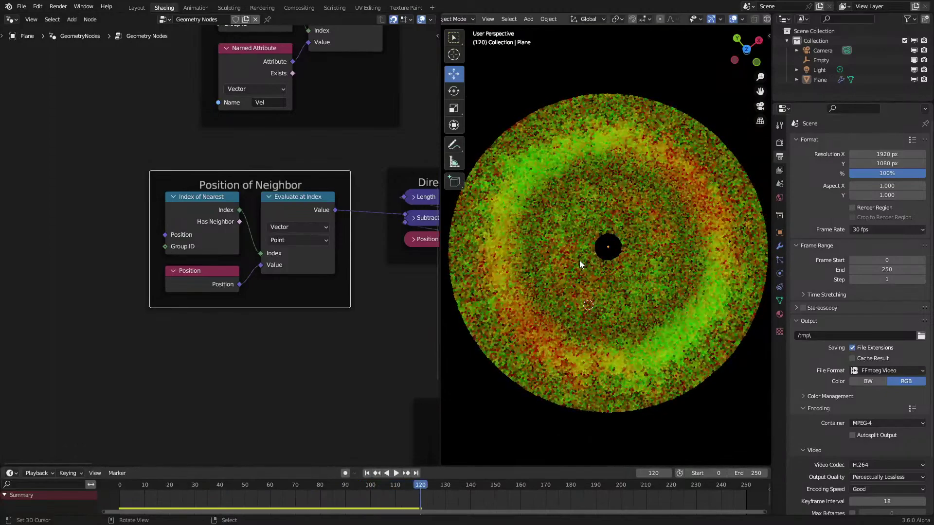
{"action": "mouse_move", "coordinate": [561, 296]}
{"action": "middle_mouse_down"}
{"action": "mouse_move", "coordinate": [551, 256]}
{"action": "mouse_move", "coordinate": [552, 285]}
{"action": "mouse_move", "coordinate": [568, 302]}
{"action": "middle_mouse_up"}
Set To Min to 0.25 in the Map Range node that drives the neighbour velocity Mix, and replay the simulation
{"action": "scroll", "coordinate": [268, 208], "scroll_direction": "down", "scroll_amount": 2}
{"action": "middle_click_drag", "start_coordinate": [268, 208], "coordinate": [205, 364]}
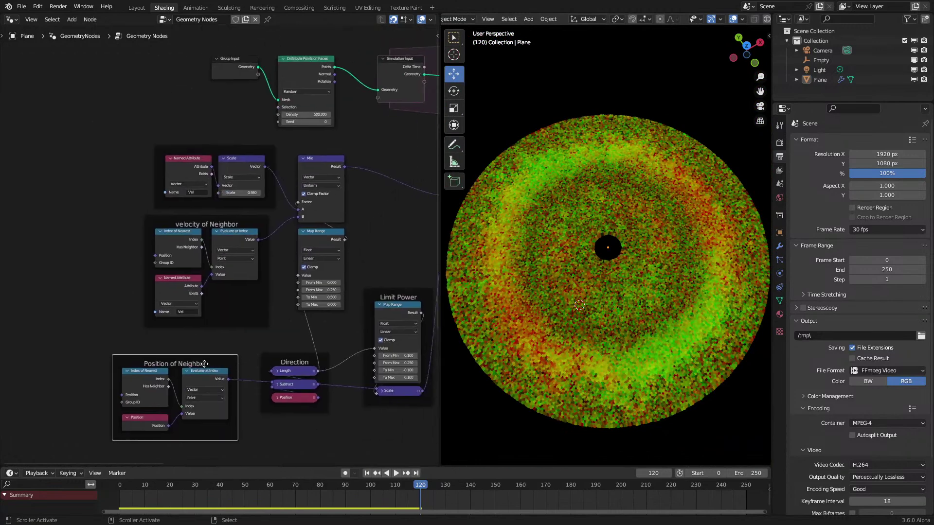
{"action": "scroll", "coordinate": [234, 188], "scroll_direction": "up", "scroll_amount": 5}
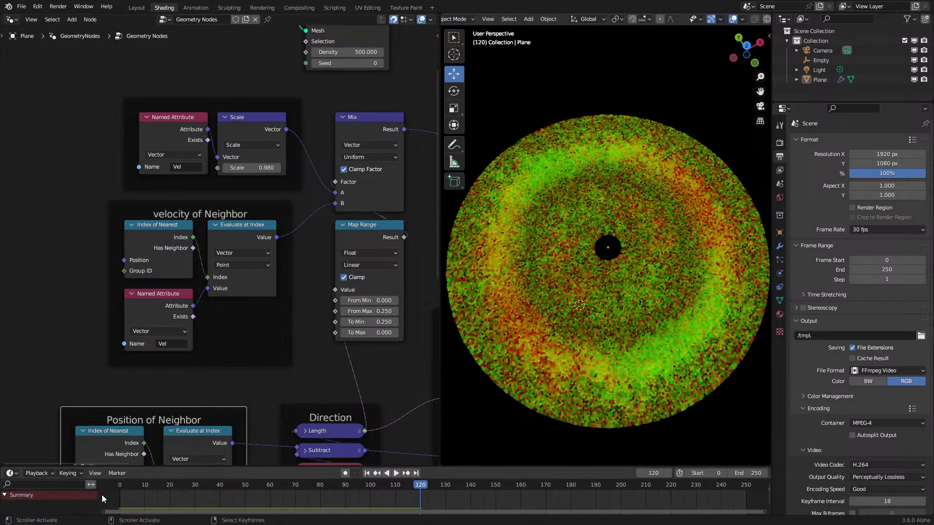
{"action": "key", "text": "shift+Left"}
{"action": "key", "text": "space"}
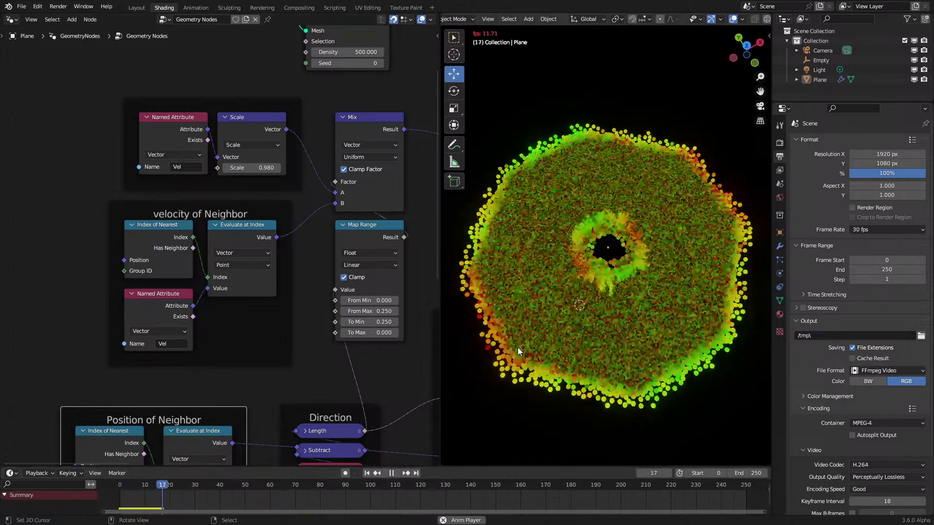
{"action": "scroll", "coordinate": [535, 335], "scroll_direction": "up", "scroll_amount": 3}
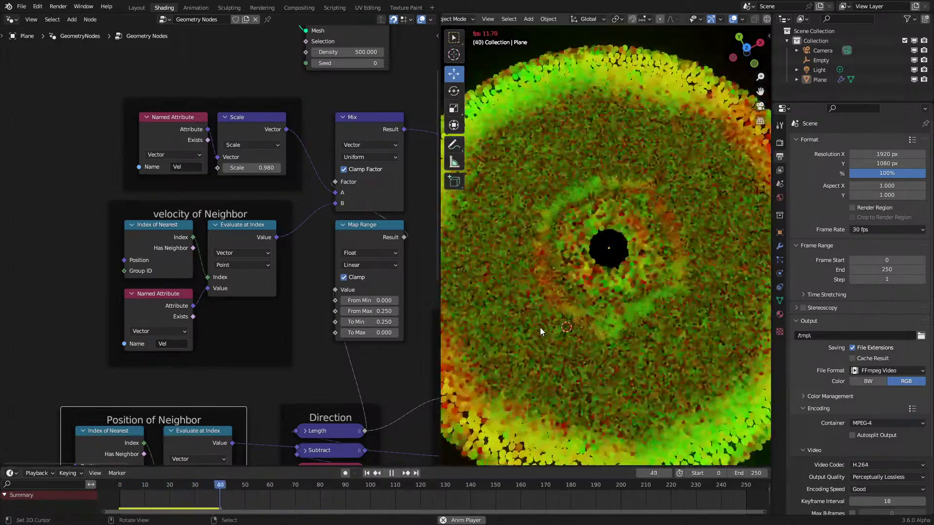
{"action": "key", "text": "space"}
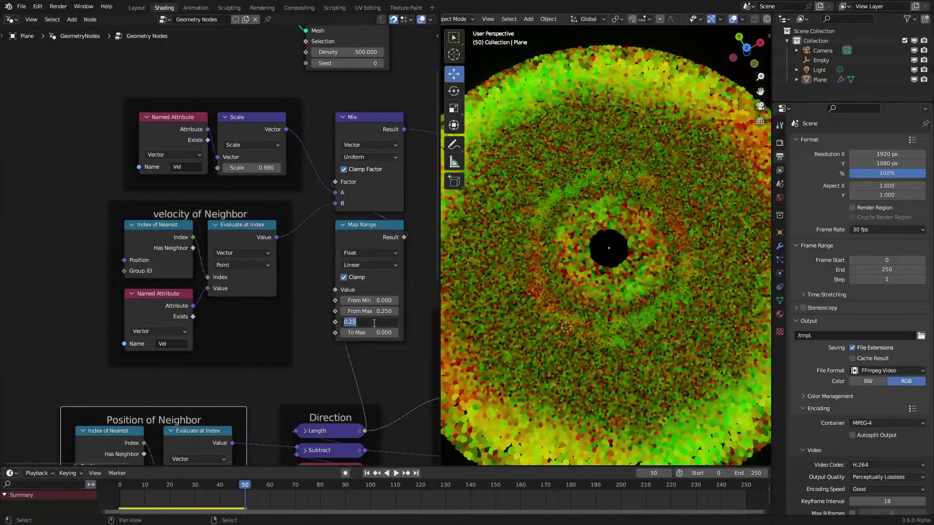
Set To Min to 1 in the Mix factor's Map Range node, replay the simulation and inspect the pattern around the centre
{"action": "left_click", "coordinate": [116, 492]}
{"action": "key", "text": "space"}
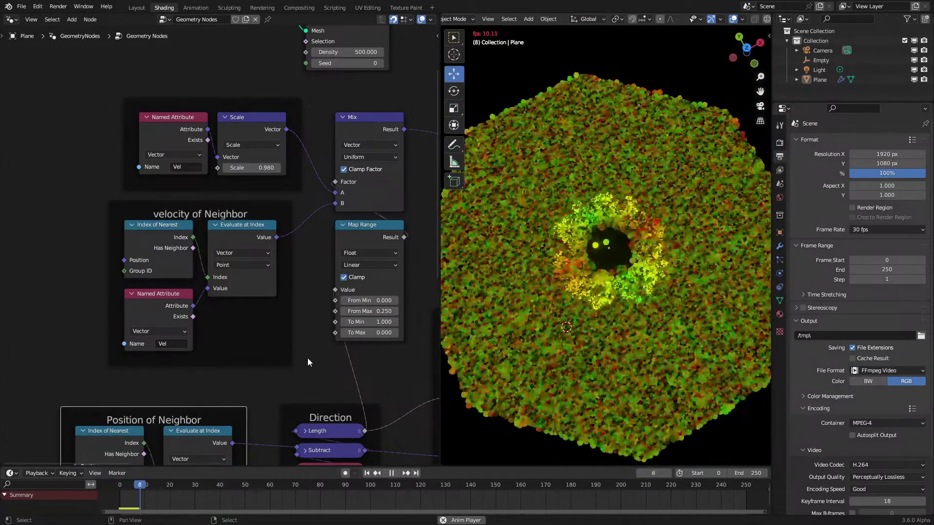
{"action": "key", "text": "space"}
{"action": "scroll", "coordinate": [573, 311], "scroll_direction": "down", "scroll_amount": 2}
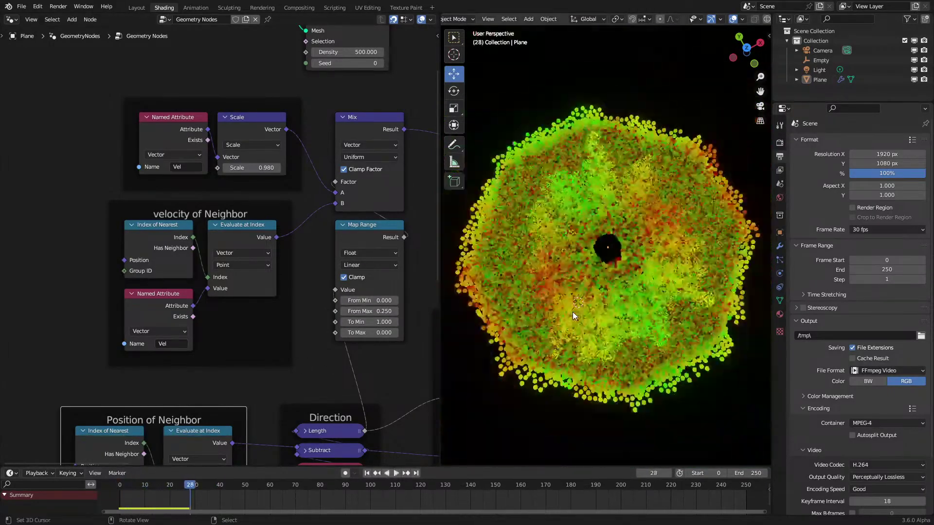
{"action": "scroll", "coordinate": [609, 220], "scroll_direction": "up", "scroll_amount": 2}
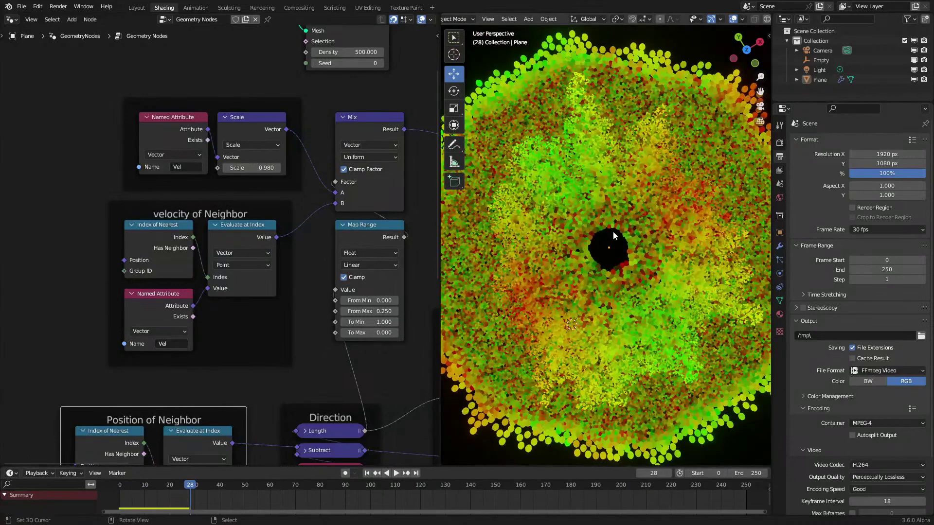
{"action": "scroll", "coordinate": [608, 227], "scroll_direction": "down", "scroll_amount": 2}
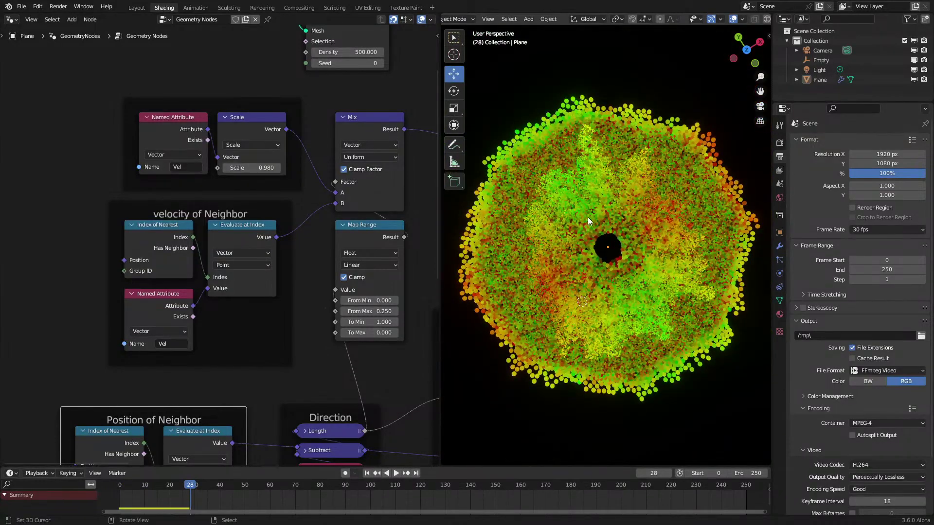
{"action": "scroll", "coordinate": [611, 215], "scroll_direction": "up", "scroll_amount": 1}
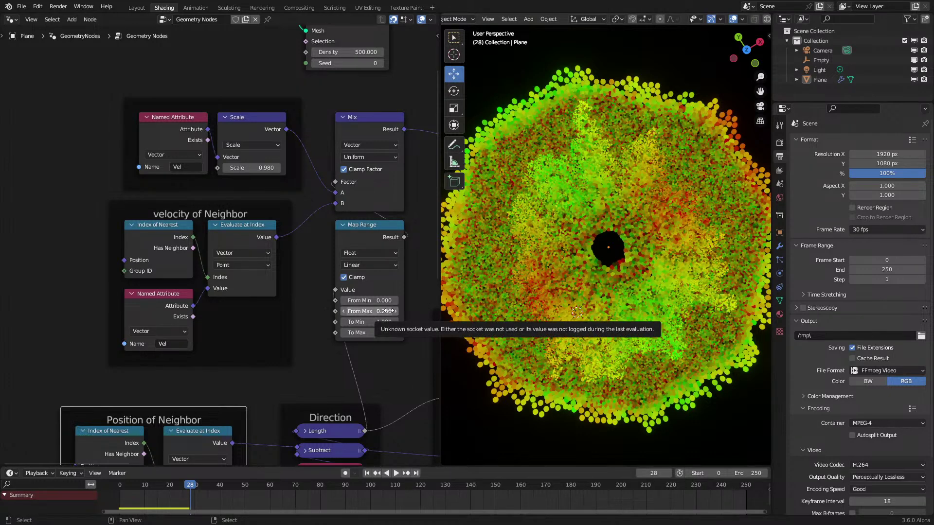
Set From Min to 0 in the neighbour Limit Power Map Range node and replay the simulation
{"action": "scroll", "coordinate": [388, 311], "scroll_direction": "down", "scroll_amount": 6}
{"action": "middle_click_drag", "start_coordinate": [367, 342], "coordinate": [263, 270]}
{"action": "scroll", "coordinate": [264, 270], "scroll_direction": "up", "scroll_amount": 6}
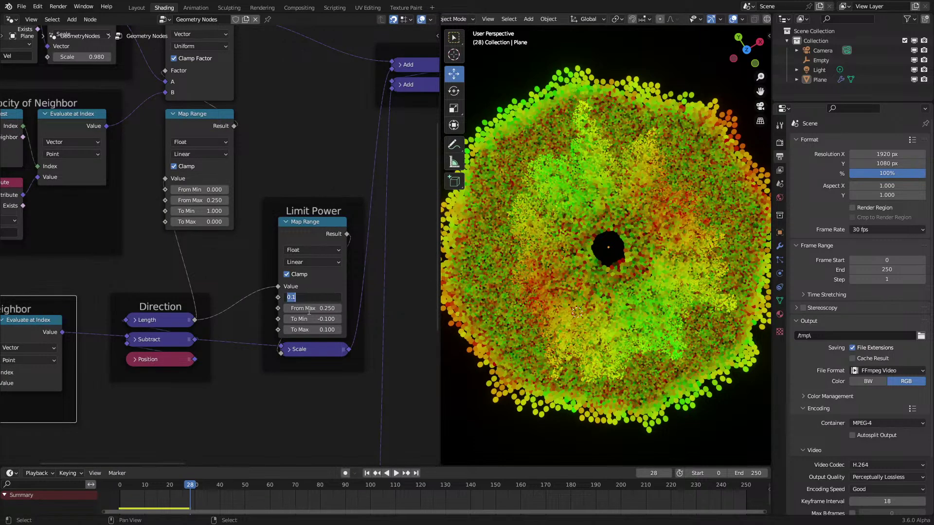
{"action": "key", "text": "shift+Left"}
{"action": "key", "text": "space"}
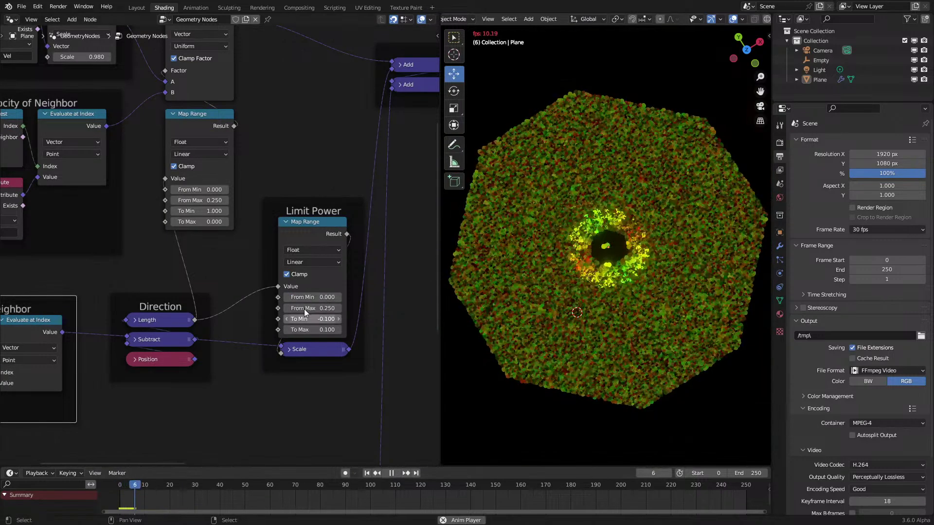
{"action": "key", "text": "space"}
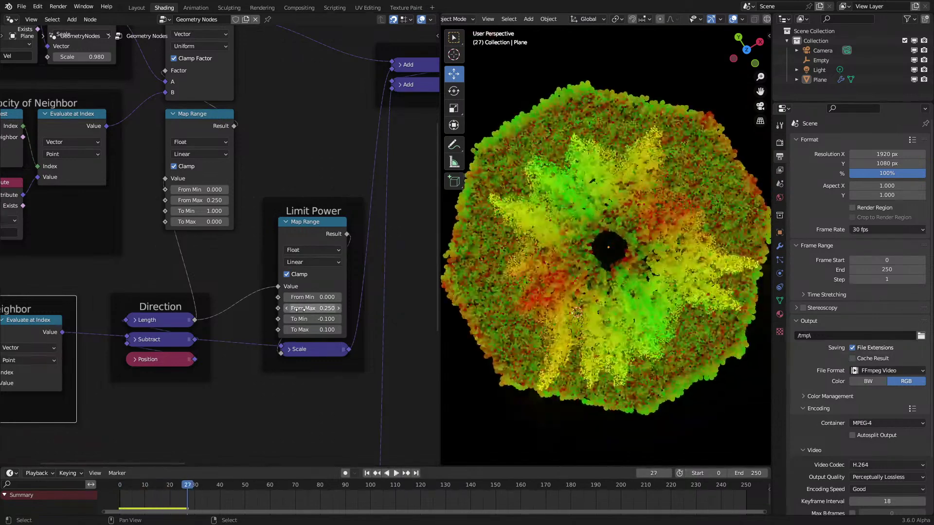
Set From Max to 0.1 in the neighbour Limit Power Map Range node and replay the simulation from frame 0
{"action": "left_click", "coordinate": [307, 308]}
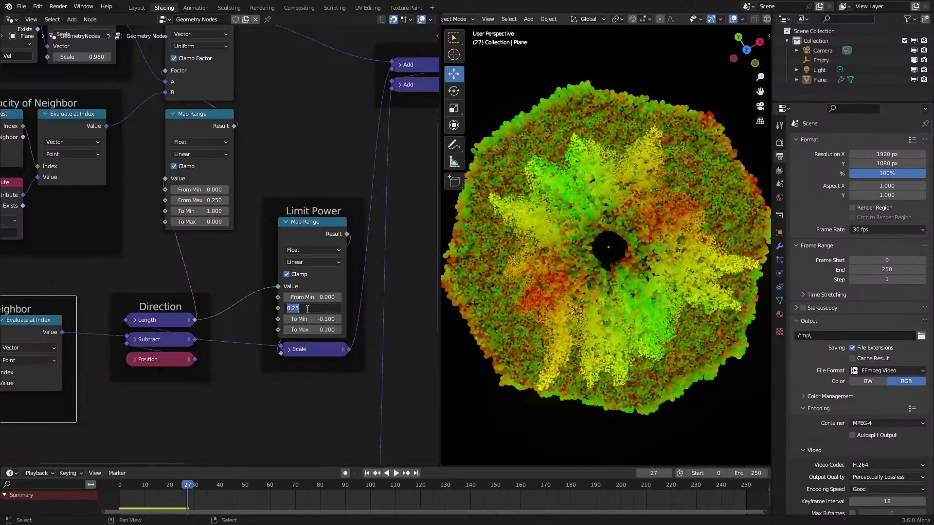
{"action": "left_click", "coordinate": [107, 503]}
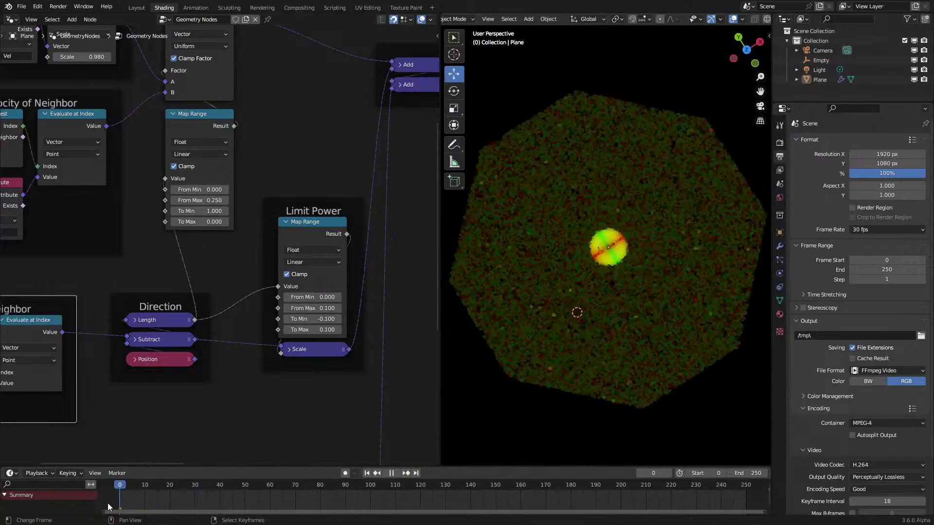
{"action": "key", "text": "space"}
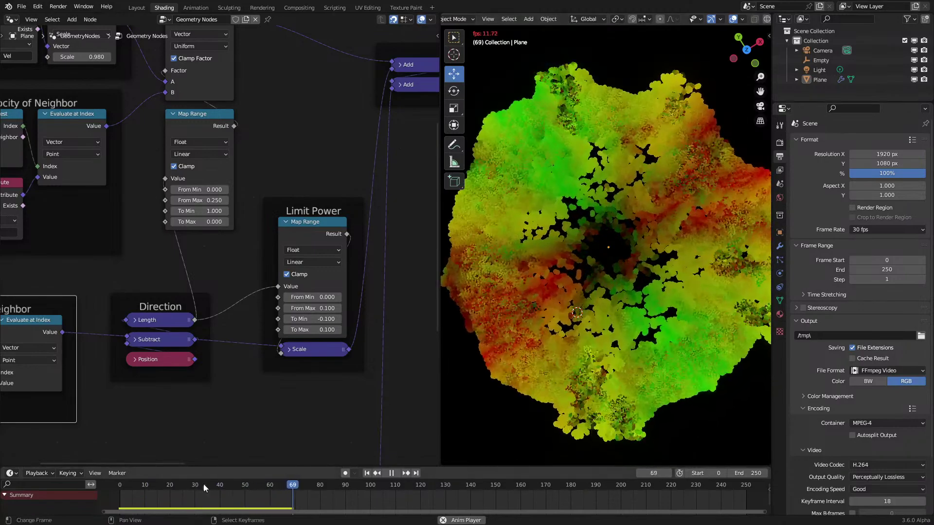
{"action": "key", "text": "space"}
{"action": "middle_click_drag", "start_coordinate": [500, 358], "coordinate": [572, 320], "text": "shift"}
{"action": "scroll", "coordinate": [575, 315], "scroll_direction": "up", "scroll_amount": 6}
{"action": "scroll", "coordinate": [574, 326], "scroll_direction": "down", "scroll_amount": 6}
{"action": "key", "text": "space"}
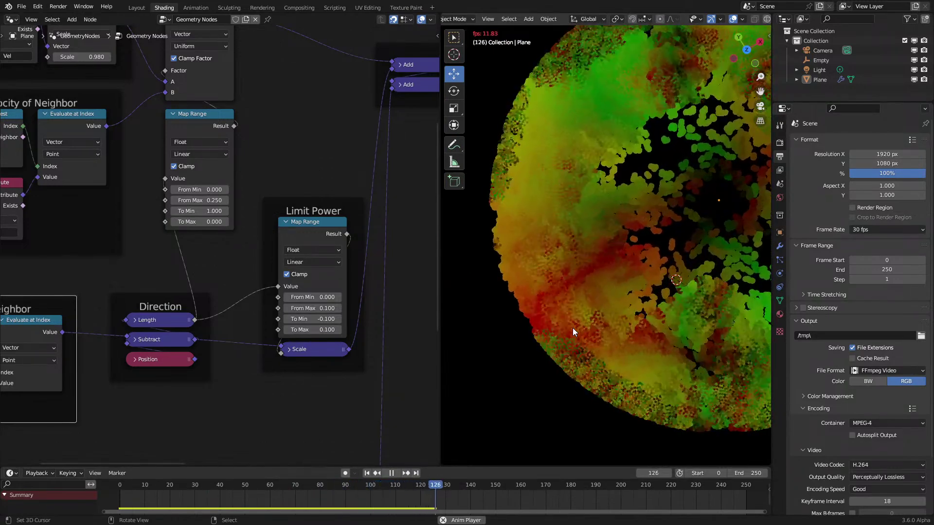
Set From Max to 0.2 in the neighbour Limit Power Map Range node during playback
{"action": "middle_click_drag", "start_coordinate": [570, 239], "coordinate": [560, 271], "text": "shift"}
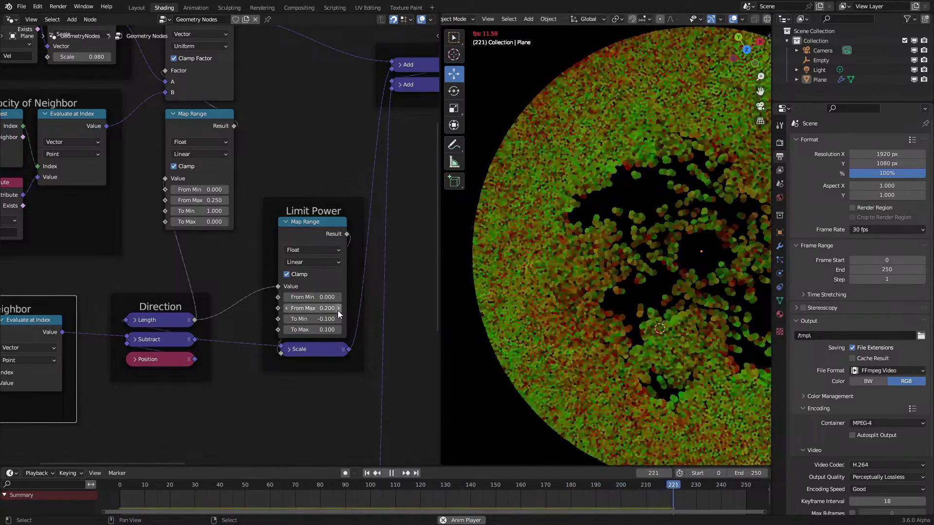
{"action": "middle_click_drag", "start_coordinate": [338, 311], "coordinate": [142, 336]}
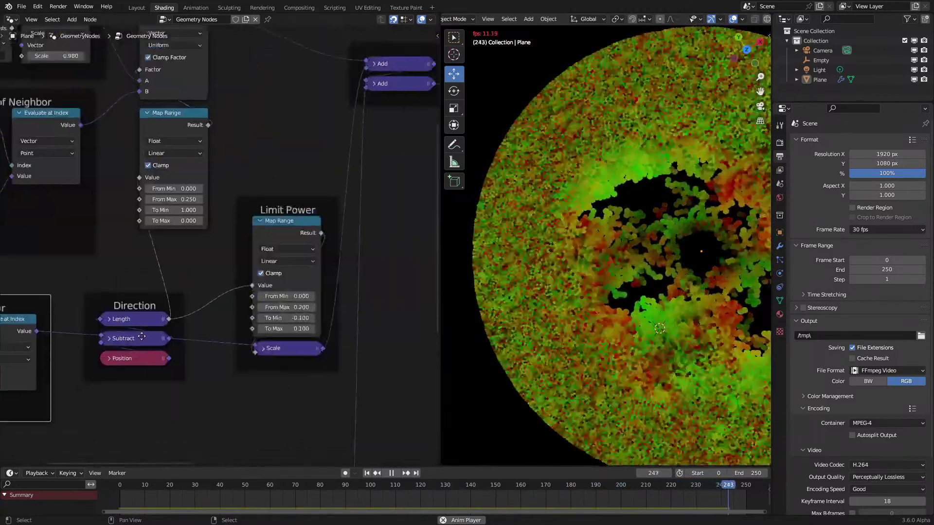
Set From Min to 0.025 and From Max to 0.1 in the neighbour Limit Power Map Range node and replay the simulation
{"action": "key", "text": "space"}
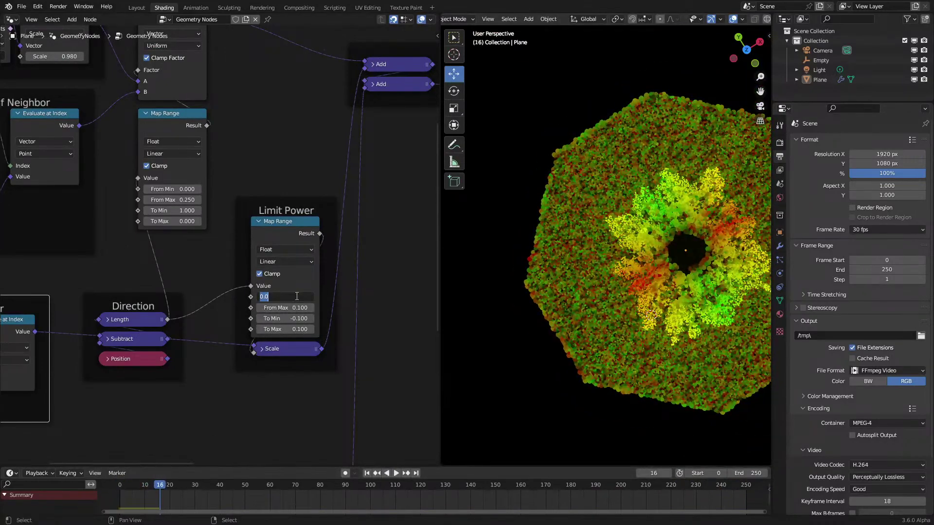
{"action": "left_click", "coordinate": [124, 493]}
{"action": "key", "text": "space"}
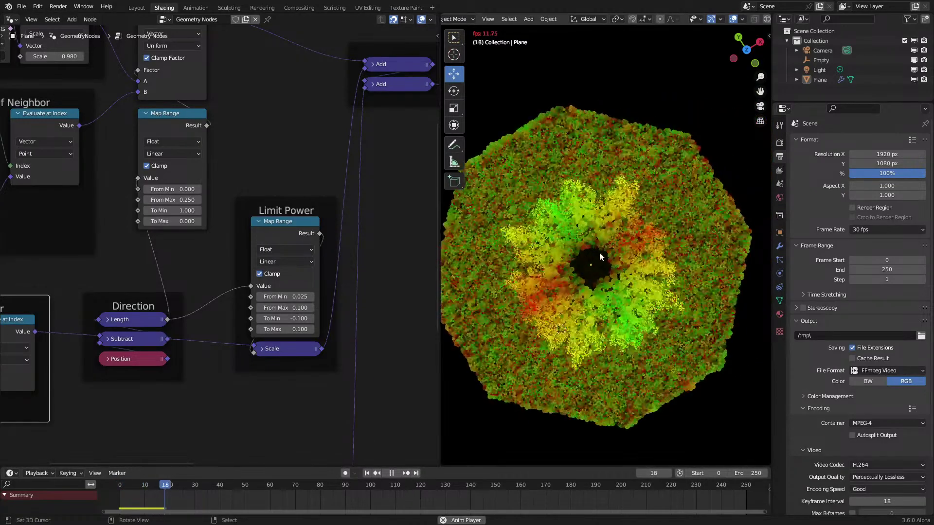
Set the Distribute Points on Faces density to 100 and replay the simulation
{"action": "key", "text": "space"}
{"action": "middle_click_drag", "start_coordinate": [117, 62], "coordinate": [284, 265]}
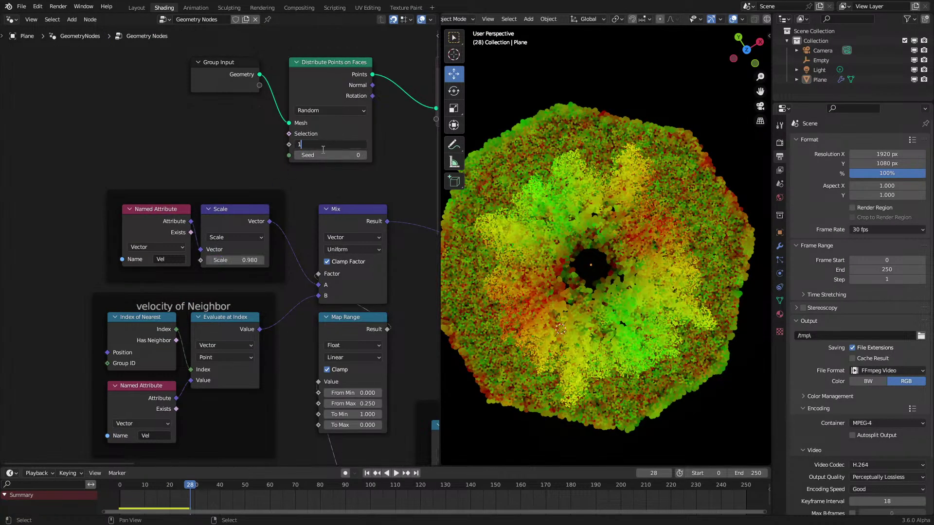
{"action": "key", "text": "space"}
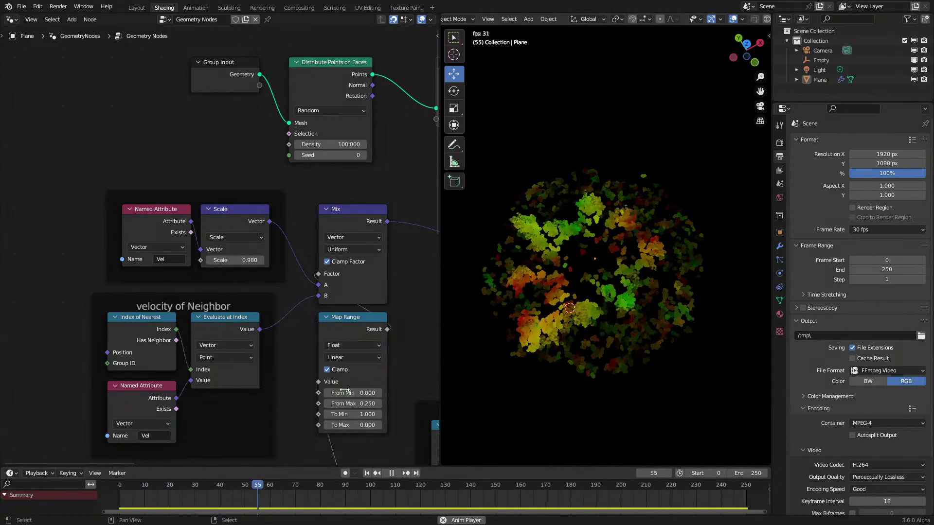
Set To Min to 0.5 in the Mix factor's Map Range node and replay the simulation from frame 0
{"action": "scroll", "coordinate": [343, 336], "scroll_direction": "up", "scroll_amount": 2}
{"action": "middle_click_drag", "start_coordinate": [319, 373], "coordinate": [290, 357]}
{"action": "key", "text": "space"}
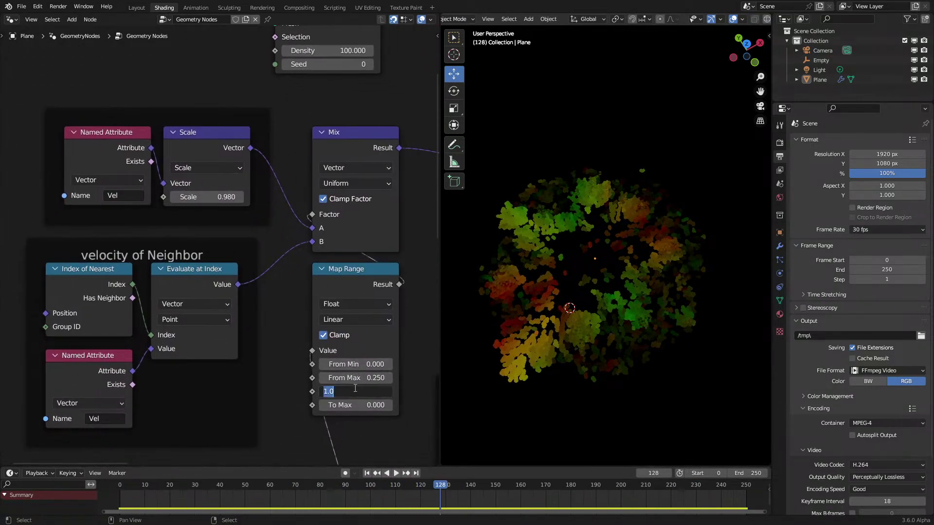
{"action": "type", "text": ".5"}
{"action": "key", "text": "Return"}
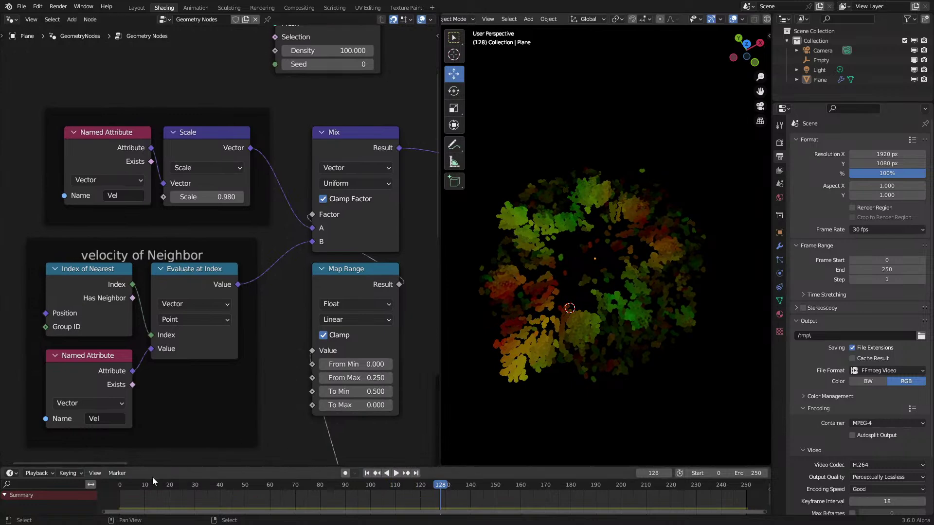
{"action": "left_click", "coordinate": [119, 491]}
{"action": "key", "text": "space"}
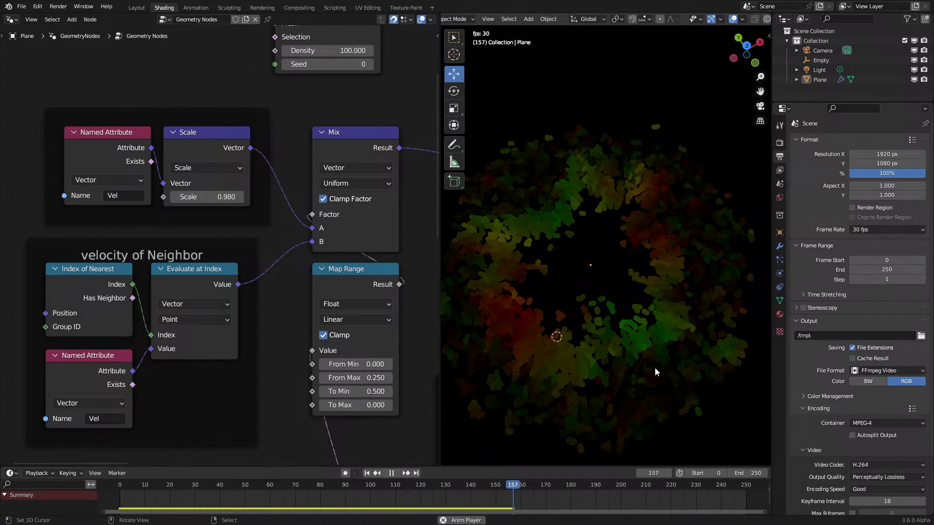
{"action": "left_click", "coordinate": [121, 485]}
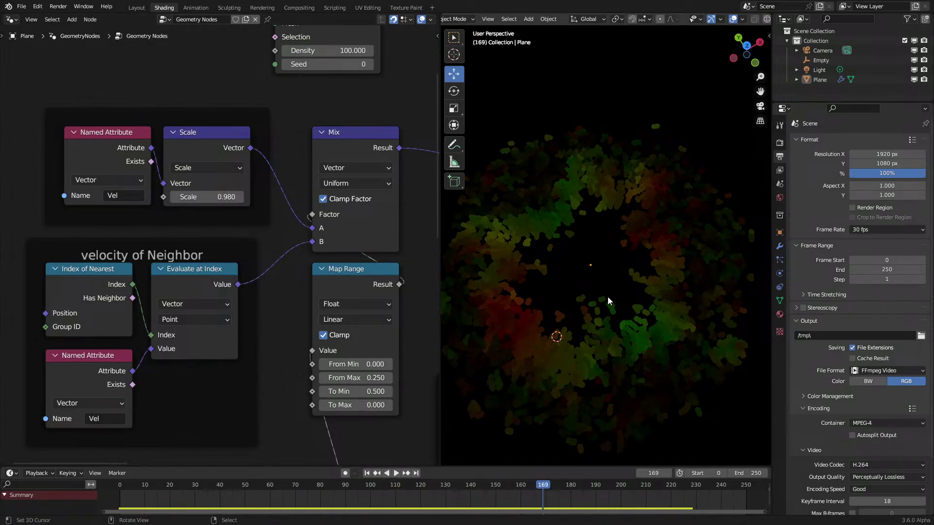
{"action": "middle_click_drag", "start_coordinate": [608, 297], "coordinate": [629, 306]}
{"action": "left_click_drag", "start_coordinate": [159, 492], "coordinate": [116, 490]}
{"action": "key", "text": "space"}
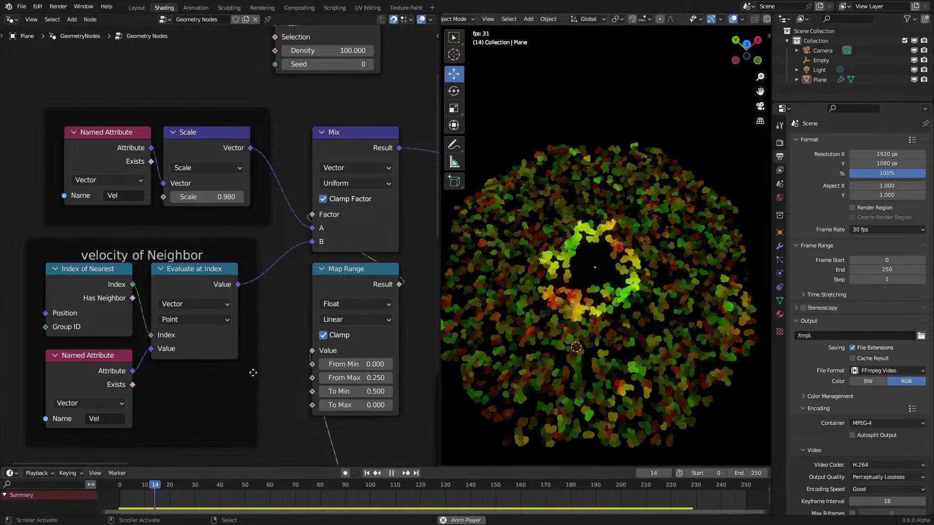
Set To Max to 0 in the neighbour Limit Power Map Range node and replay the simulation from the start
{"action": "key", "text": "space"}
{"action": "scroll", "coordinate": [253, 400], "scroll_direction": "down", "scroll_amount": 7}
{"action": "middle_click_drag", "start_coordinate": [257, 403], "coordinate": [187, 258]}
{"action": "scroll", "coordinate": [267, 337], "scroll_direction": "up", "scroll_amount": 6}
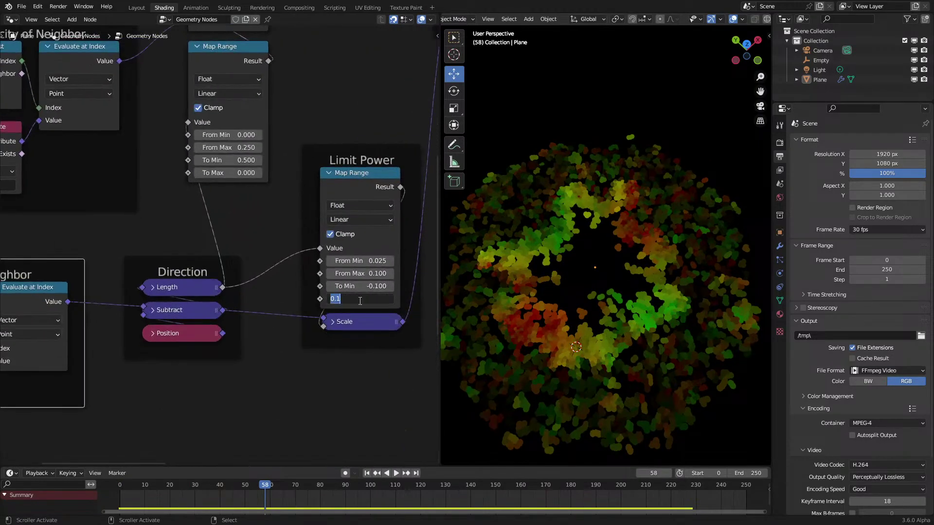
{"action": "left_click", "coordinate": [121, 507]}
{"action": "key", "text": "space"}
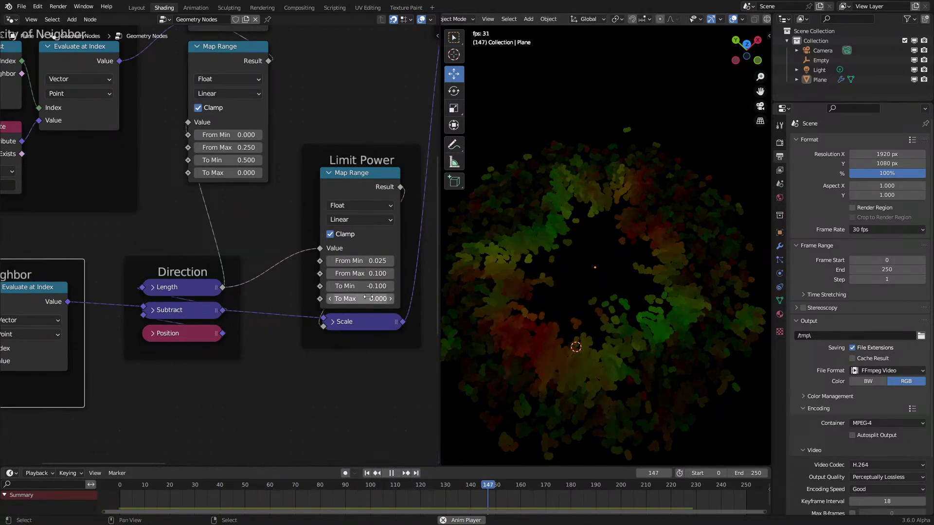
{"action": "left_click", "coordinate": [117, 500]}
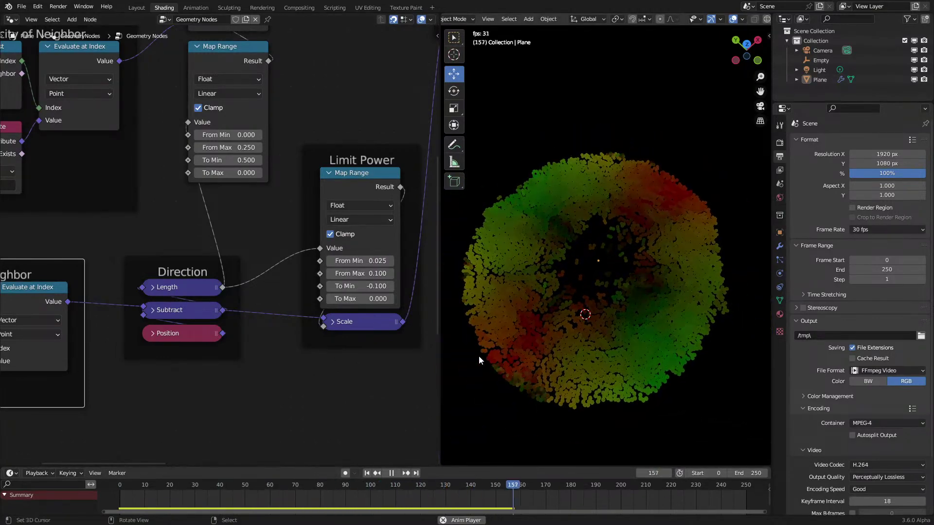
{"action": "left_click", "coordinate": [110, 491]}
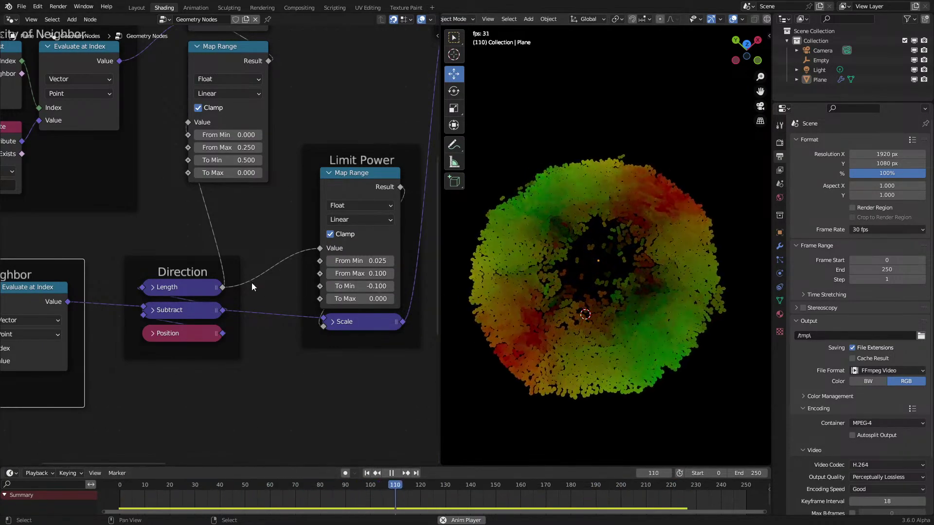
Set To Max to 0.01 in the neighbour Limit Power Map Range node and replay the simulation from the start
{"action": "key", "text": "space"}
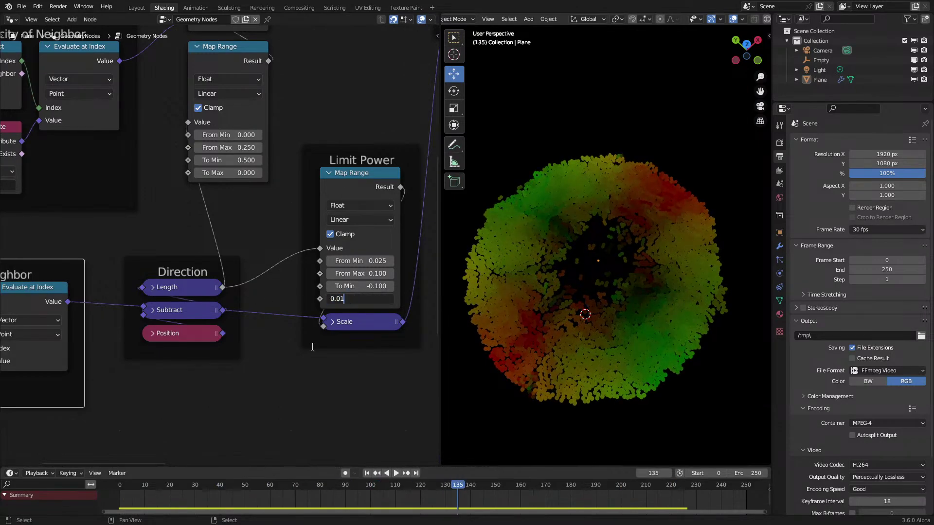
{"action": "left_click", "coordinate": [108, 493]}
{"action": "key", "text": "space"}
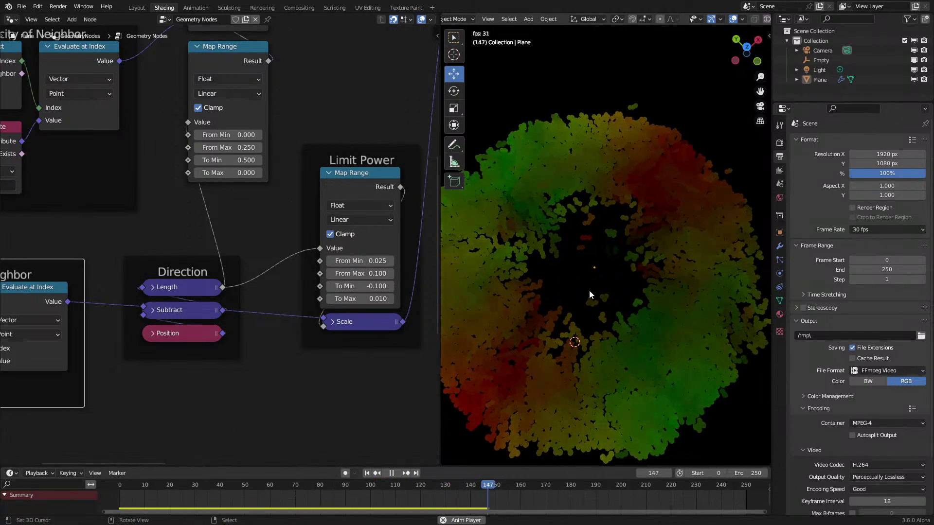
{"action": "left_click", "coordinate": [119, 487]}
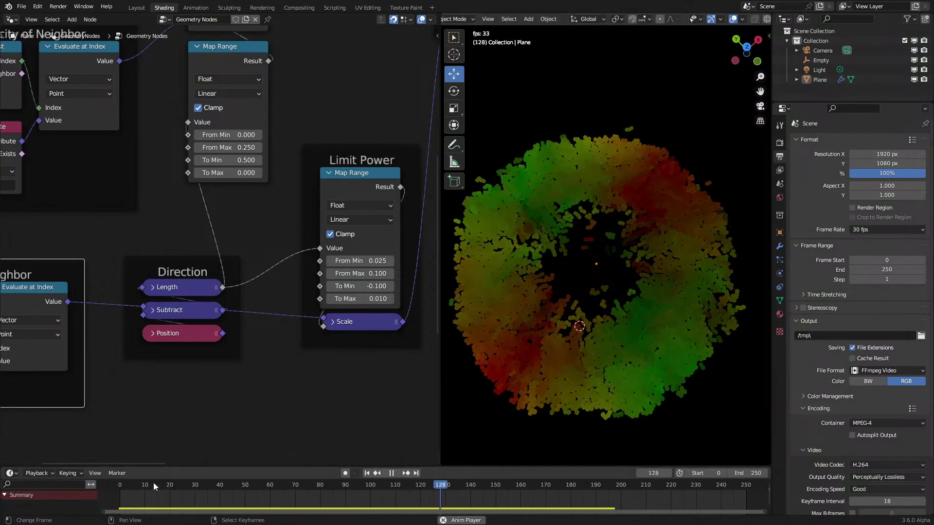
{"action": "left_click", "coordinate": [121, 493]}
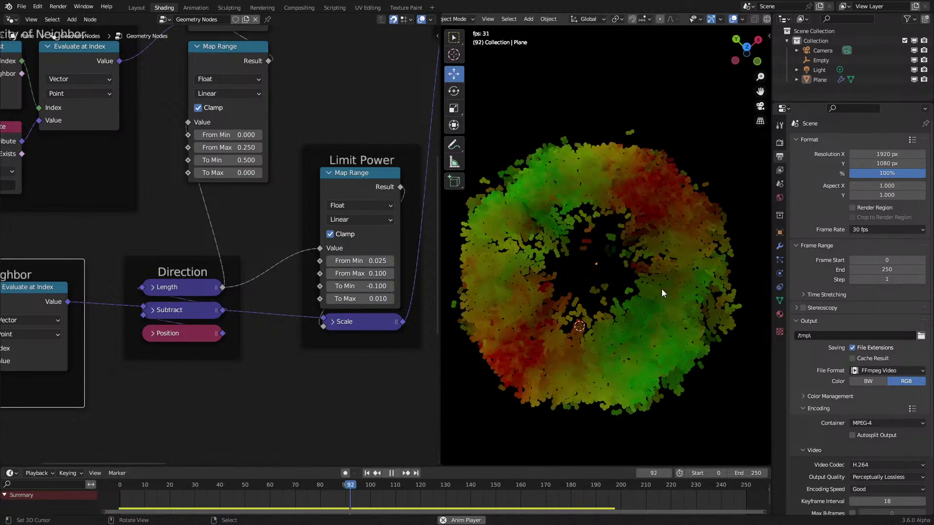
Group the vector Mix node and its factor's Map Range node in a new frame
{"action": "key", "text": "space"}
{"action": "scroll", "coordinate": [182, 204], "scroll_direction": "down", "scroll_amount": 6}
{"action": "scroll", "coordinate": [167, 154], "scroll_direction": "up", "scroll_amount": 2}
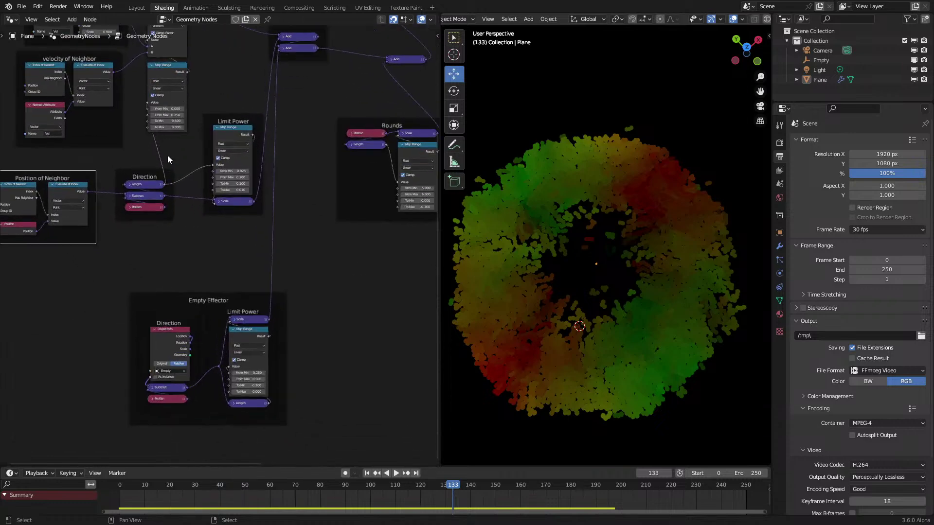
{"action": "middle_click_drag", "start_coordinate": [130, 53], "coordinate": [191, 170]}
{"action": "left_click_drag", "start_coordinate": [224, 187], "coordinate": [249, 232]}
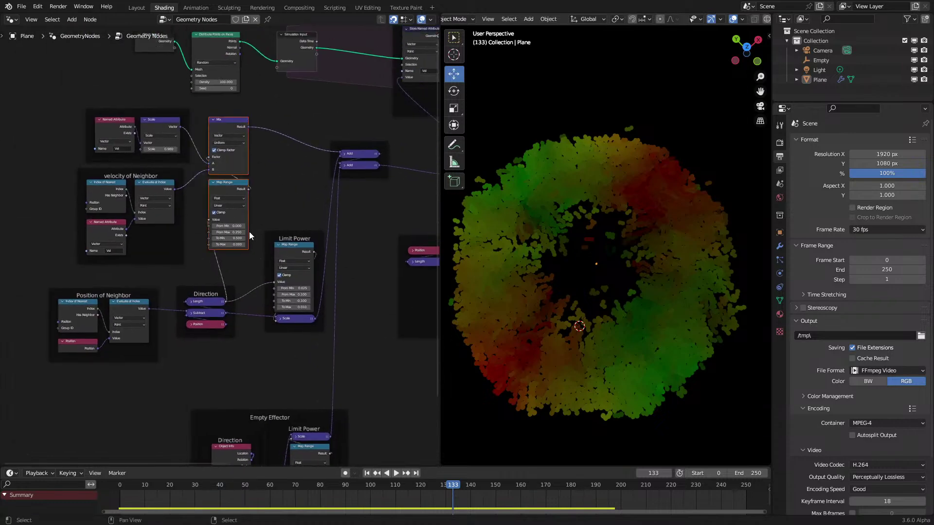
{"action": "key", "text": "ctrl+j"}
Collapse the Mix node, place it directly above its Map Range node, and label their frame Mix Velocity
{"action": "scroll", "coordinate": [218, 97], "scroll_direction": "up", "scroll_amount": 5}
{"action": "scroll", "coordinate": [217, 96], "scroll_direction": "up", "scroll_amount": 1}
{"action": "middle_click_drag", "start_coordinate": [218, 96], "coordinate": [233, 142]}
{"action": "left_click", "coordinate": [225, 103]}
{"action": "key", "text": "g"}
{"action": "left_click", "coordinate": [235, 187]}
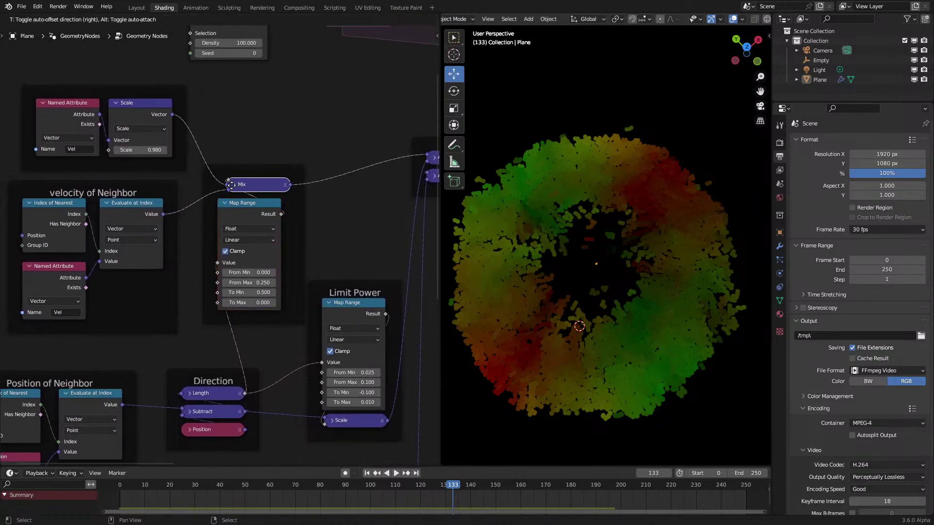
{"action": "left_click_drag", "start_coordinate": [246, 176], "coordinate": [249, 137]}
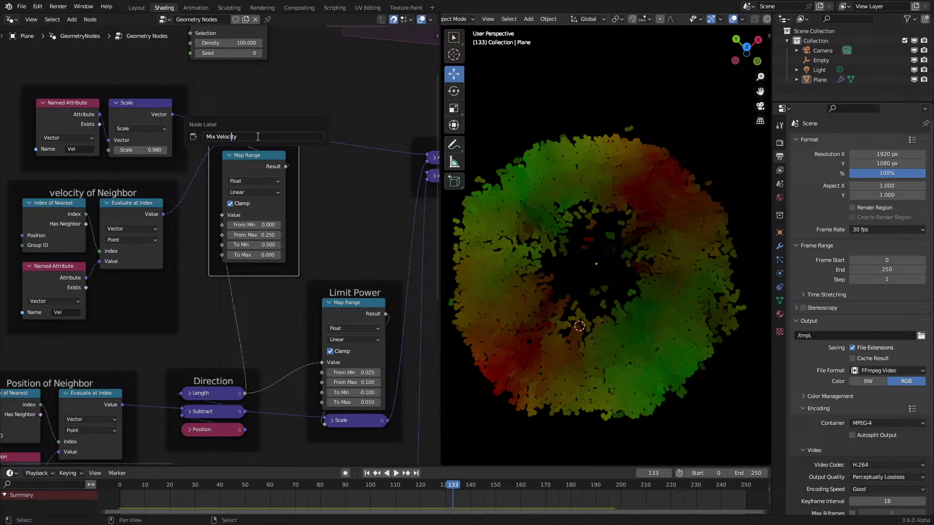
Move the Empty Effector frame up closer to the neighbour Direction and Limit Power frames
{"action": "scroll", "coordinate": [224, 419], "scroll_direction": "down", "scroll_amount": 3}
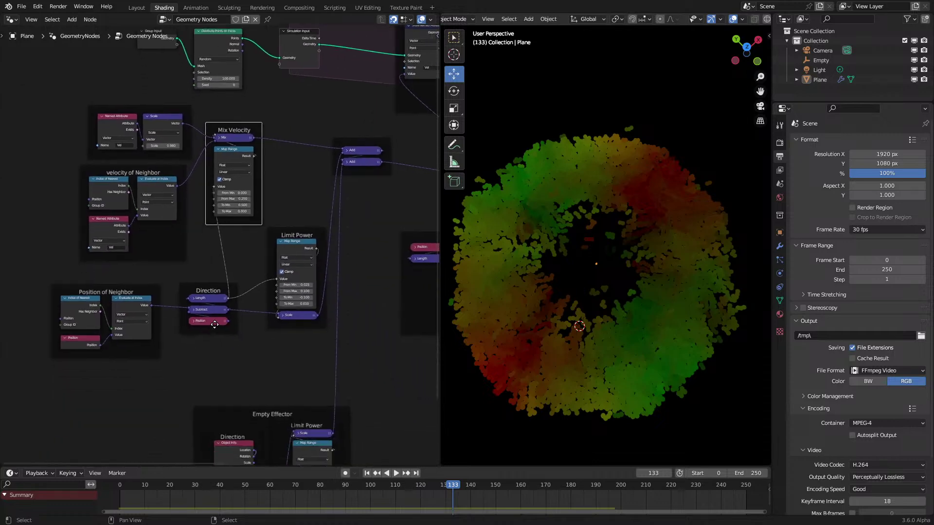
{"action": "left_click_drag", "start_coordinate": [210, 353], "coordinate": [204, 304]}
{"action": "middle_click_drag", "start_coordinate": [214, 328], "coordinate": [235, 420]}
Replay the simulation from the start several times and examine the ring of points up close from different angles
{"action": "left_click", "coordinate": [108, 504]}
{"action": "key", "text": "space"}
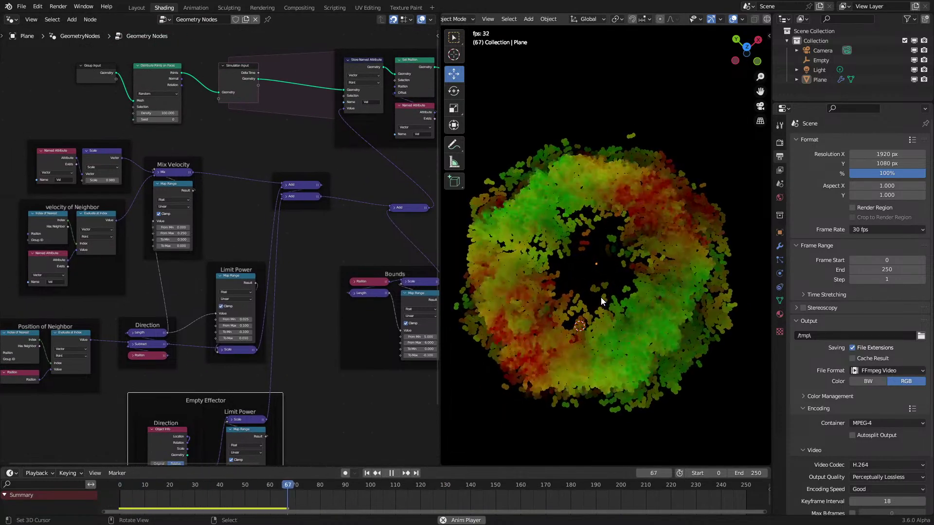
{"action": "left_click", "coordinate": [124, 497]}
{"action": "middle_click_drag", "start_coordinate": [550, 331], "coordinate": [593, 305]}
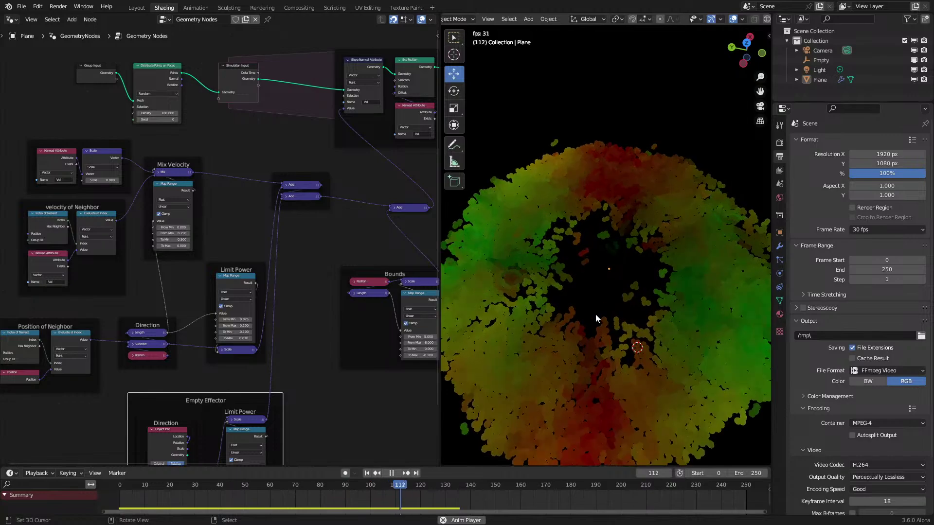
{"action": "left_click", "coordinate": [122, 497]}
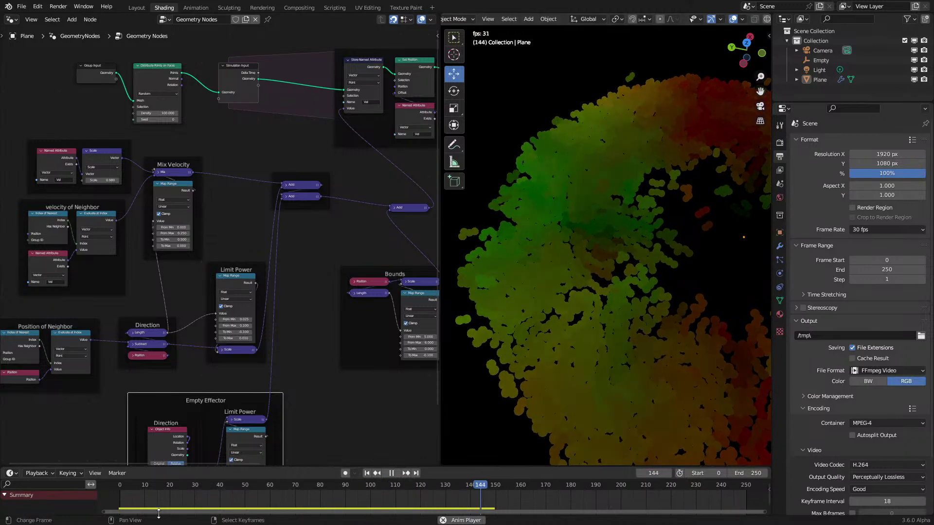
{"action": "key", "text": "shift+Left"}
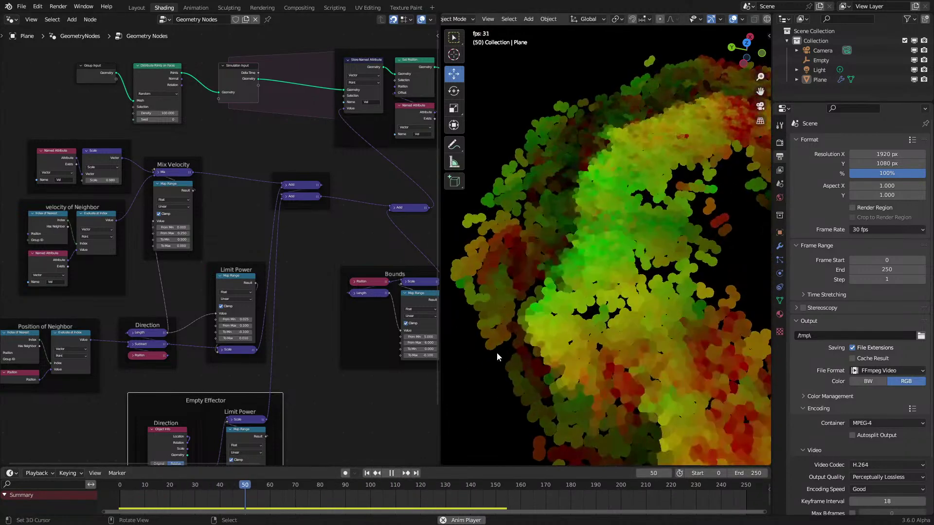
{"action": "key", "text": "space"}
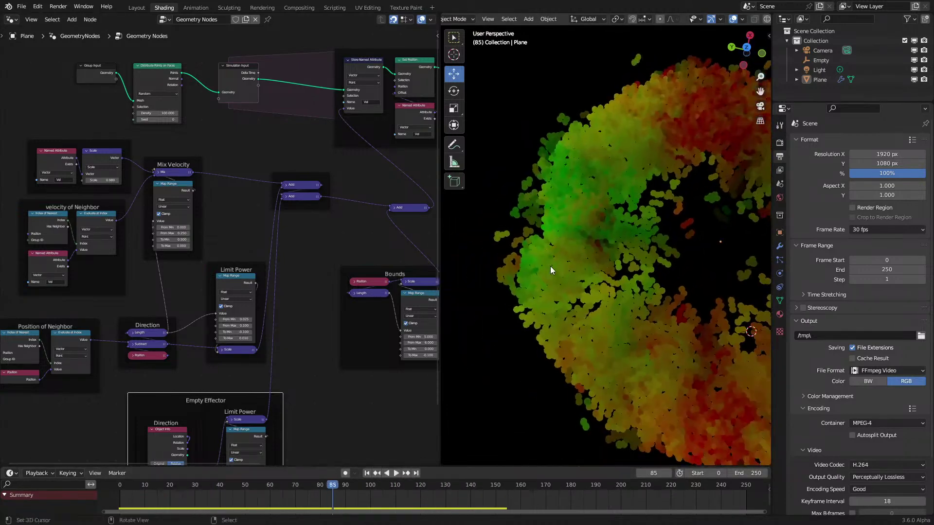
{"action": "key", "text": "space"}
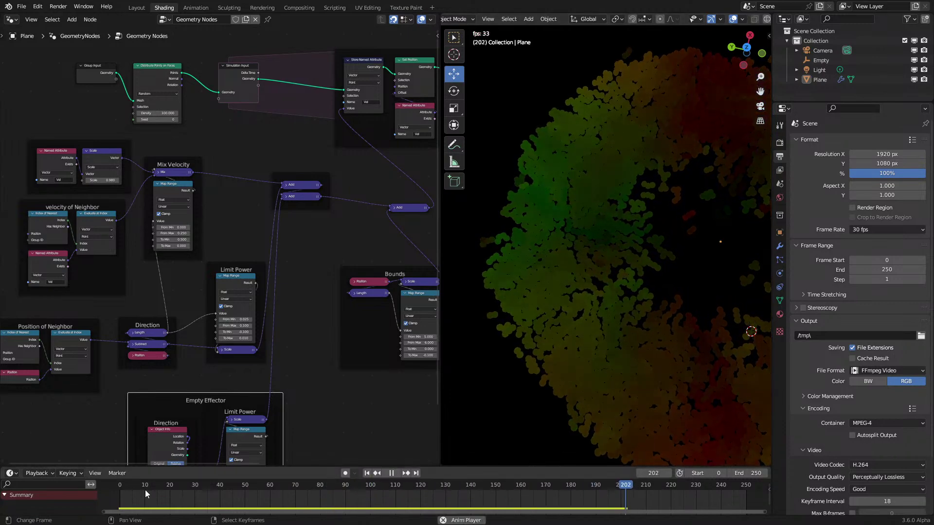
{"action": "key", "text": "shift+Left"}
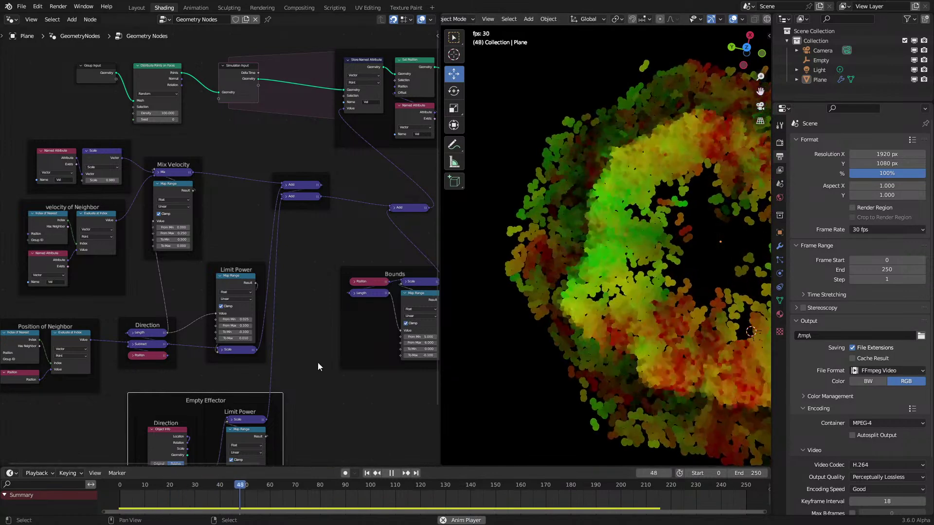
Show the point material in the Shader Editor and change the Scale vector node after Absolute to Normalize
{"action": "key", "text": "space"}
{"action": "left_click", "coordinate": [11, 20]}
{"action": "left_click", "coordinate": [59, 111]}
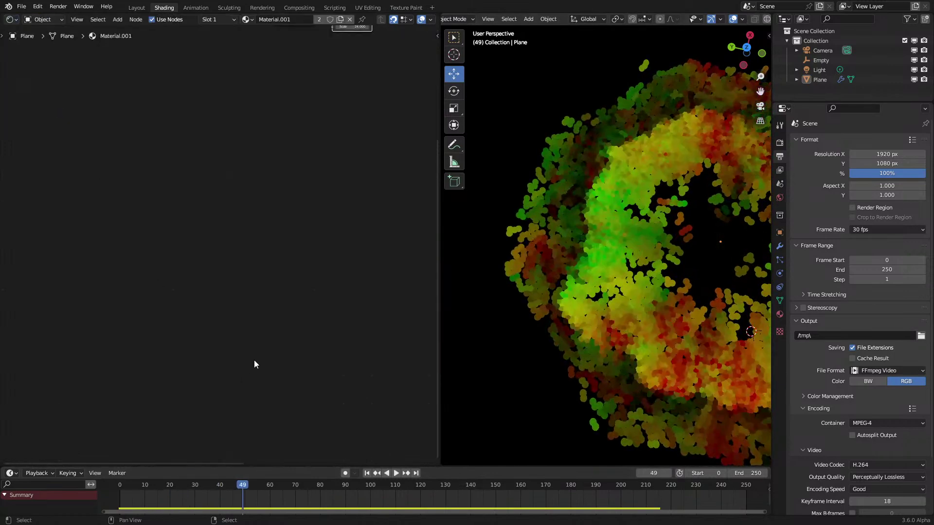
{"action": "key", "text": "Home"}
{"action": "scroll", "coordinate": [197, 216], "scroll_direction": "up", "scroll_amount": 12}
{"action": "middle_click_drag", "start_coordinate": [204, 213], "coordinate": [246, 314]}
{"action": "scroll", "coordinate": [322, 360], "scroll_direction": "up", "scroll_amount": 1}
{"action": "left_click", "coordinate": [243, 328]}
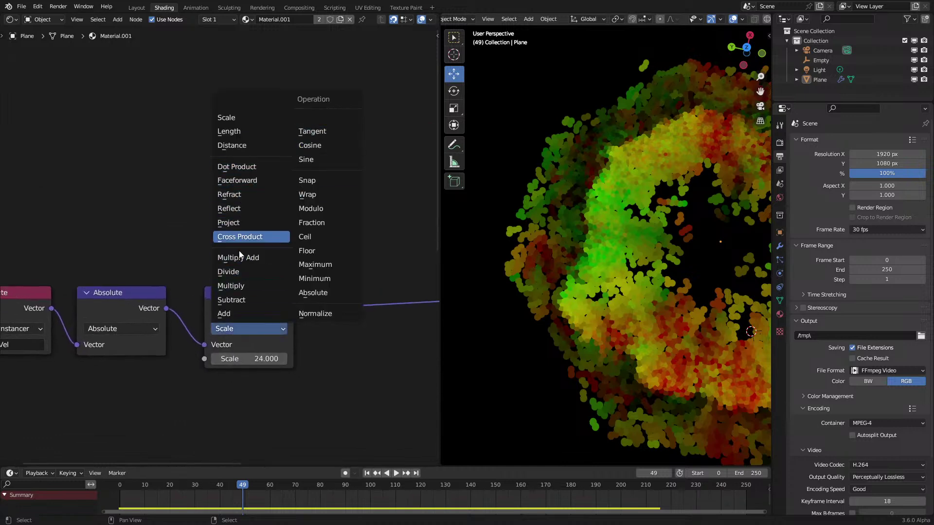
{"action": "left_click", "coordinate": [319, 314]}
Replay the simulation from the start and examine the normalized velocity colours on the points
{"action": "left_click", "coordinate": [123, 502]}
{"action": "key", "text": "space"}
{"action": "key", "text": "space"}
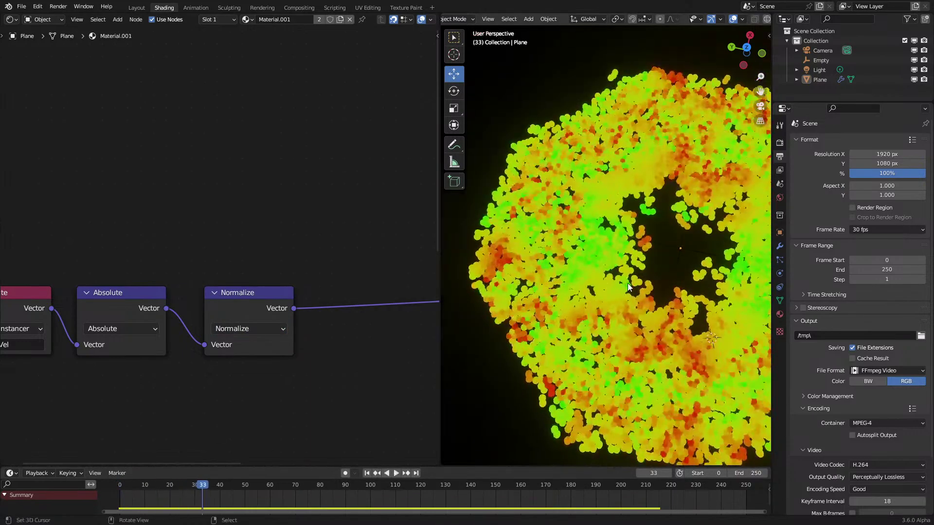
{"action": "key", "text": "shift+Left"}
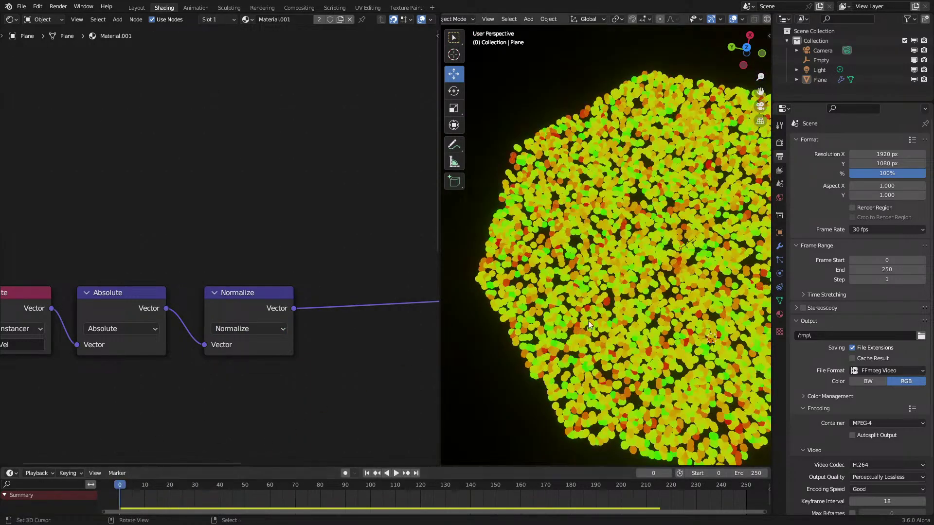
{"action": "key", "text": "space"}
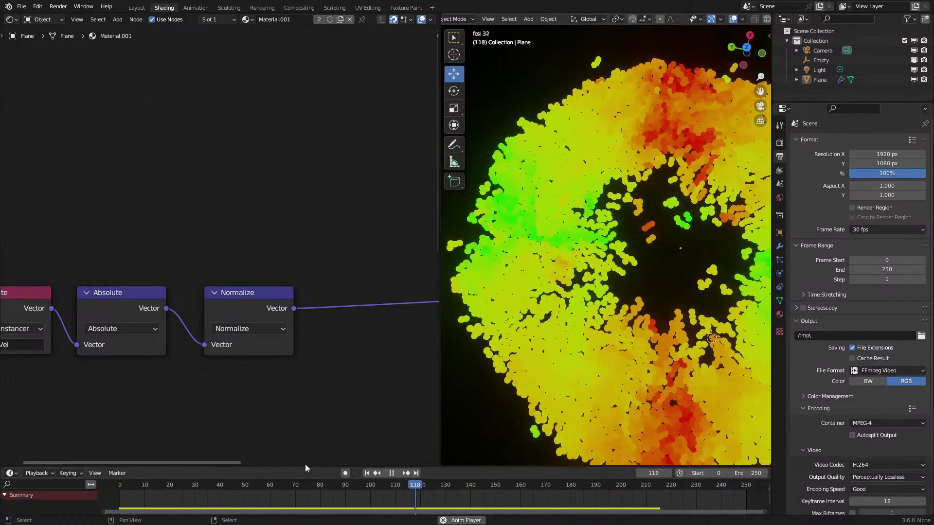
{"action": "left_click", "coordinate": [130, 485]}
{"action": "middle_click_drag", "start_coordinate": [574, 343], "coordinate": [610, 340]}
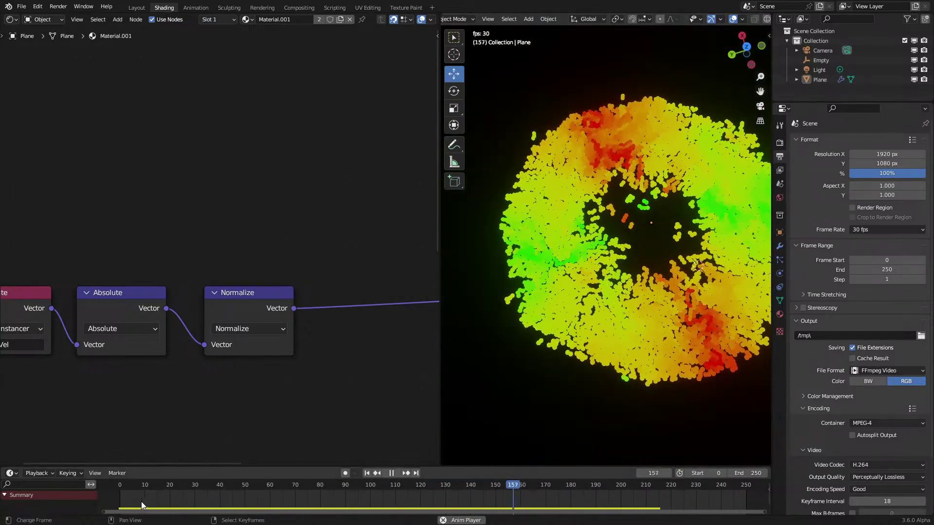
Replay the simulation from the start and inspect the normalized velocity colours up close before stopping playback
{"action": "key", "text": "shift+Left"}
{"action": "scroll", "coordinate": [566, 366], "scroll_direction": "up", "scroll_amount": 3}
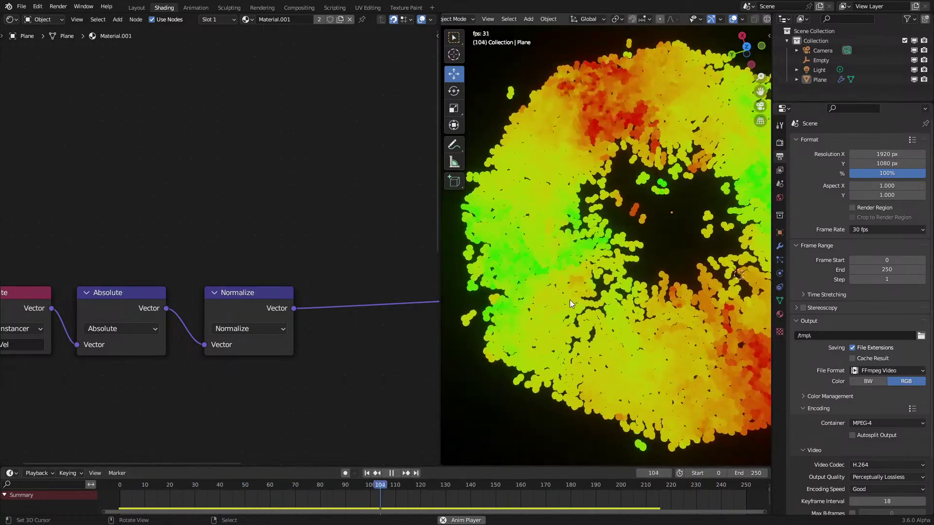
{"action": "scroll", "coordinate": [599, 302], "scroll_direction": "down", "scroll_amount": 3}
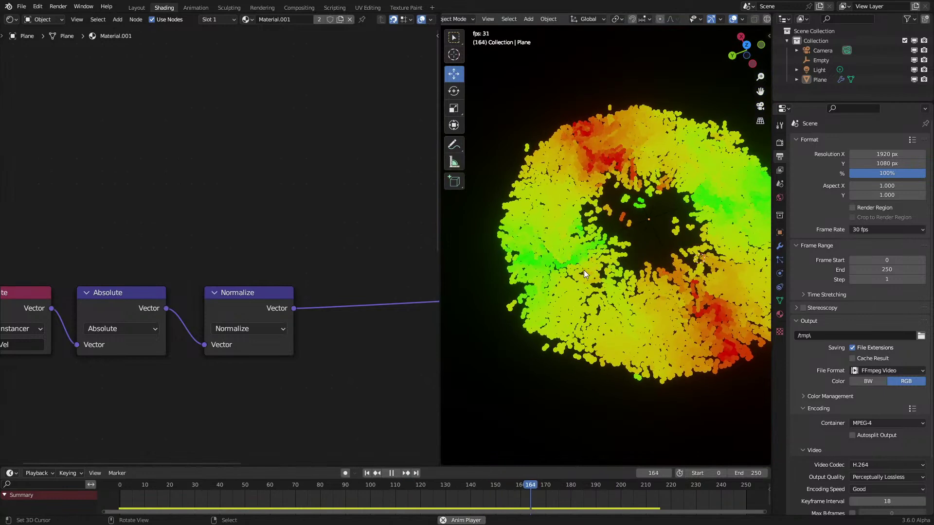
{"action": "key", "text": "space"}
{"action": "left_click", "coordinate": [244, 329]}
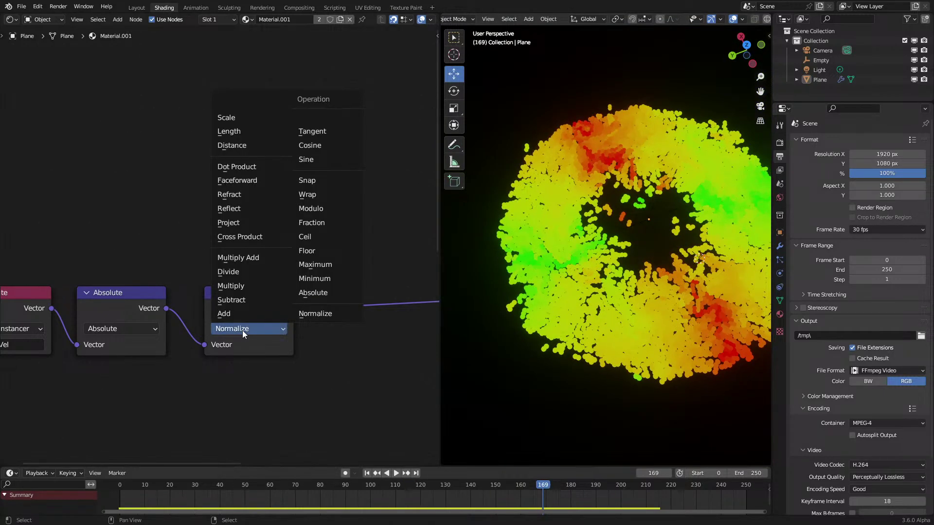
{"action": "left_click", "coordinate": [242, 331]}
Insert a Hue/Saturation/Value node after the Normalize node in the point material and set its Hue to 0.940
{"action": "key", "text": "shift+a"}
{"action": "mouse_move", "coordinate": [331, 299]}
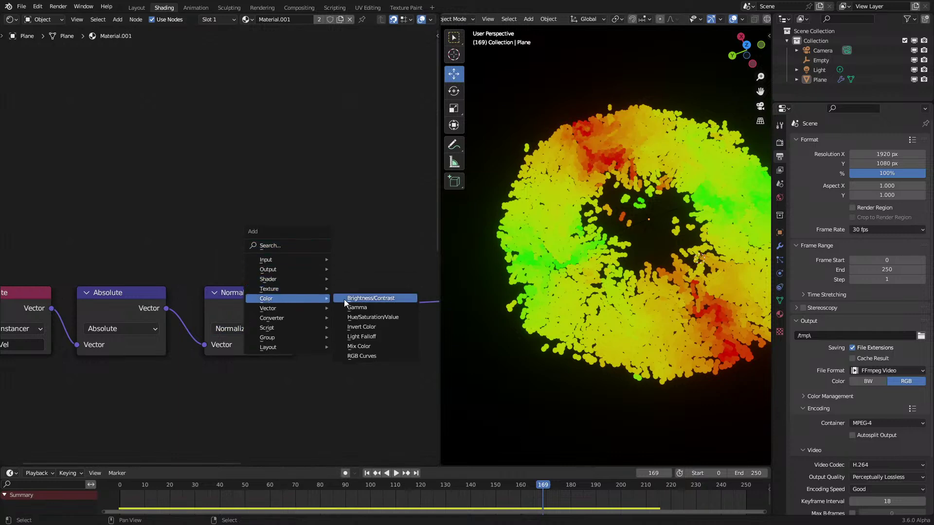
{"action": "left_click", "coordinate": [372, 318]}
{"action": "left_click", "coordinate": [383, 309]}
{"action": "left_click_drag", "start_coordinate": [389, 312], "coordinate": [409, 311]}
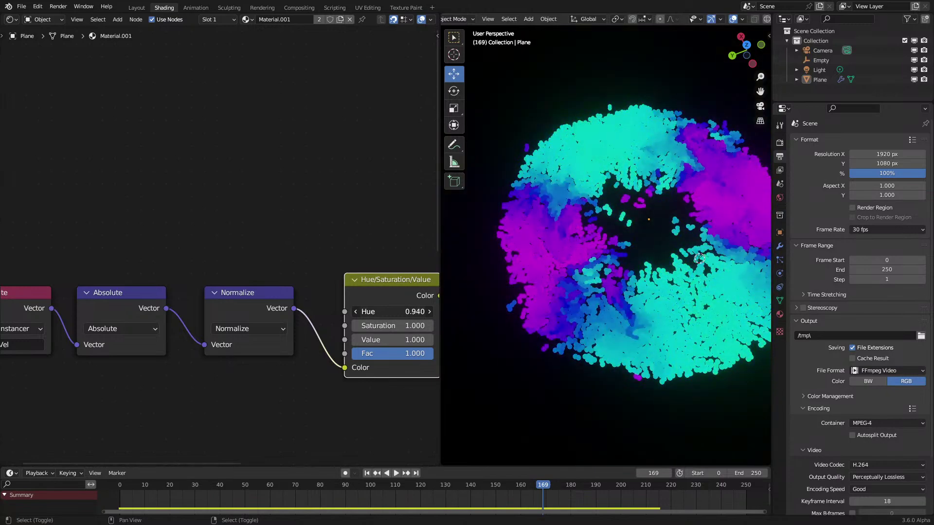
Preview the shifted colours from the start of the simulation and change the Normalize node after Absolute to Scale
{"action": "left_click", "coordinate": [118, 495]}
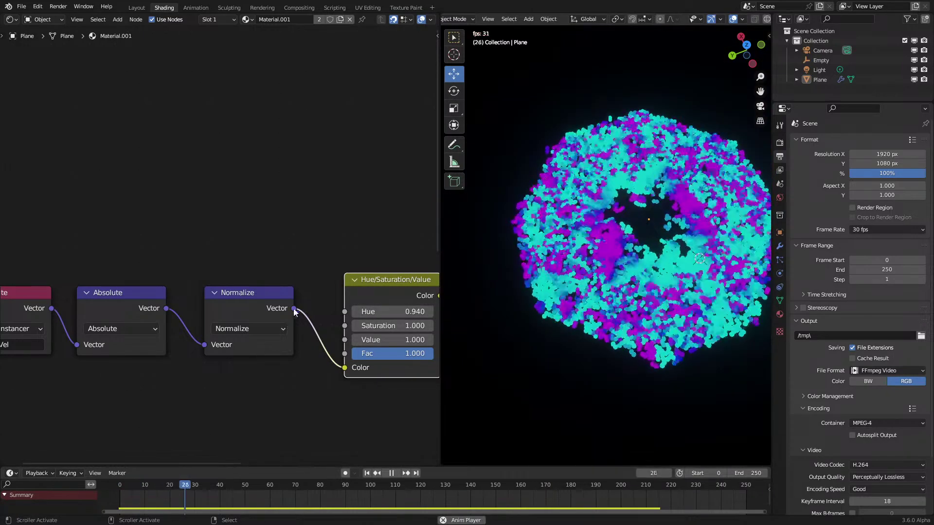
{"action": "scroll", "coordinate": [173, 319], "scroll_direction": "up", "scroll_amount": 1}
{"action": "left_click_drag", "start_coordinate": [162, 313], "coordinate": [203, 354]}
{"action": "left_click", "coordinate": [227, 337]}
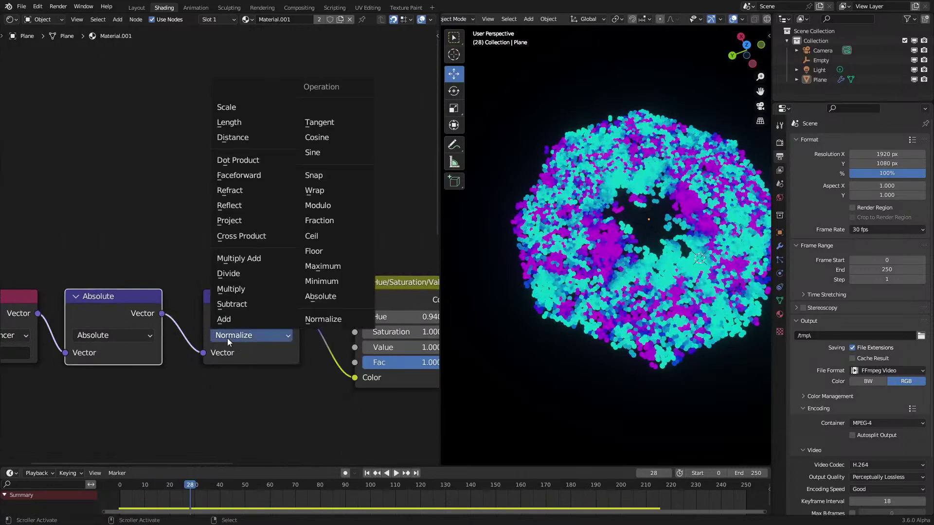
{"action": "left_click", "coordinate": [241, 337]}
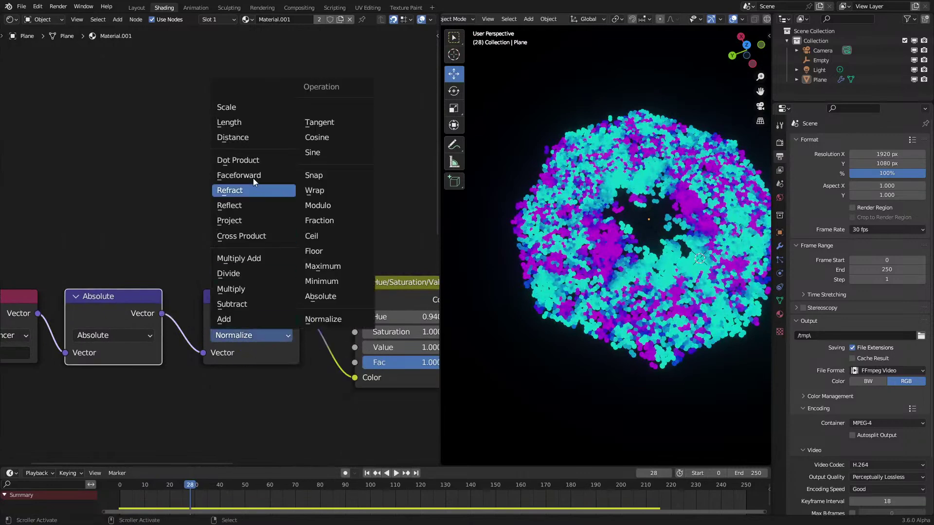
{"action": "left_click", "coordinate": [245, 112]}
Replay the simulation with the scaled velocity colours and move the Hue/Saturation/Value node closer beside the Scale node
{"action": "key", "text": "space"}
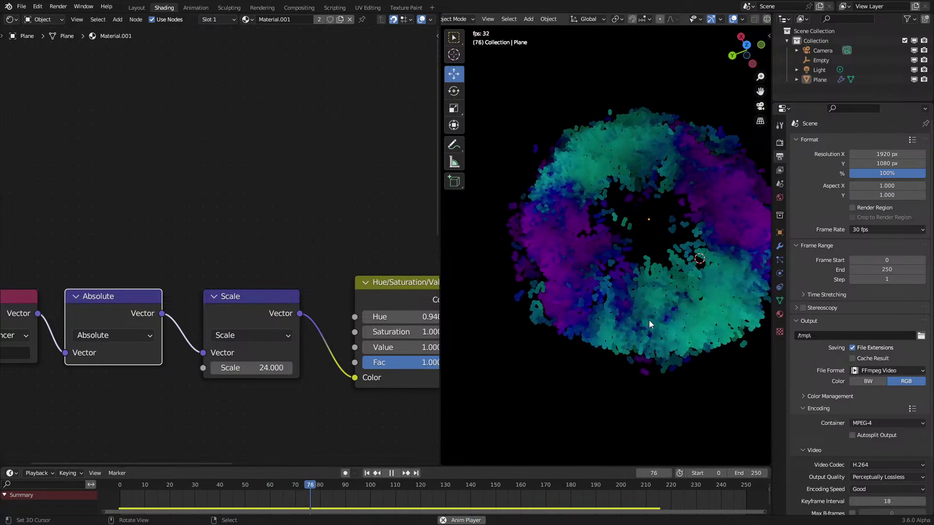
{"action": "middle_click_drag", "start_coordinate": [643, 305], "coordinate": [615, 324], "text": "shift"}
{"action": "left_click_drag", "start_coordinate": [146, 486], "coordinate": [103, 499]}
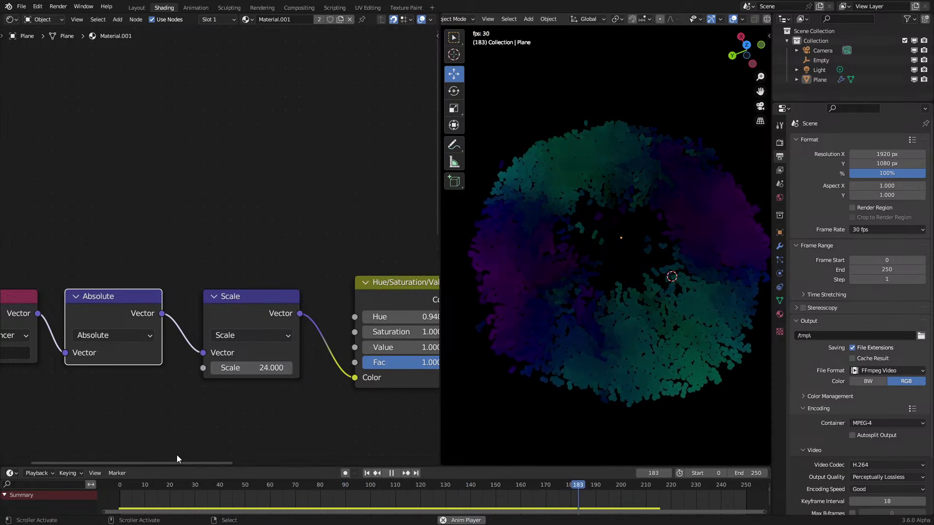
{"action": "left_click_drag", "start_coordinate": [401, 289], "coordinate": [373, 303]}
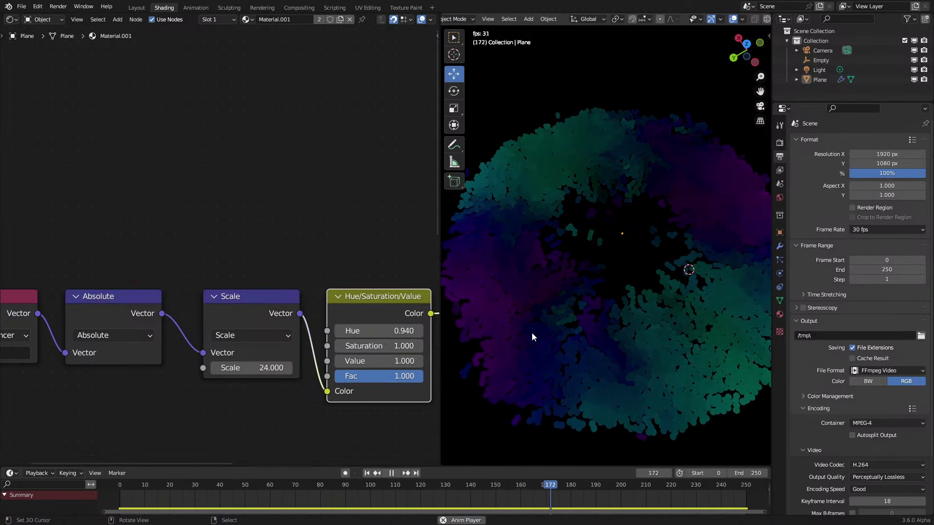
{"action": "key", "text": "space"}
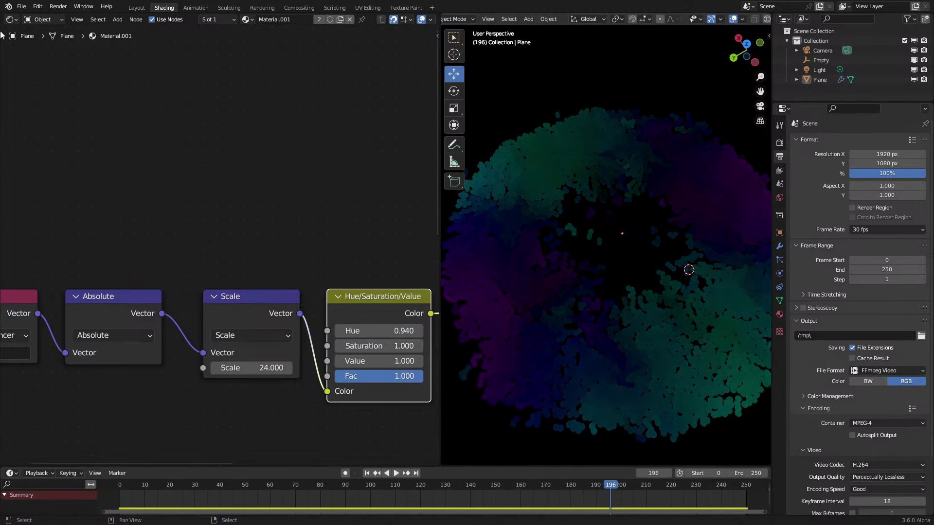
Show the geometry node tree and set the Scale node after the Vel attribute feeding Mix Velocity to 1.000
{"action": "left_click", "coordinate": [57, 99]}
{"action": "scroll", "coordinate": [221, 273], "scroll_direction": "down", "scroll_amount": 8}
{"action": "middle_click_drag", "start_coordinate": [255, 309], "coordinate": [315, 149]}
{"action": "middle_click_drag", "start_coordinate": [171, 273], "coordinate": [298, 203]}
{"action": "middle_click_drag", "start_coordinate": [136, 266], "coordinate": [256, 246]}
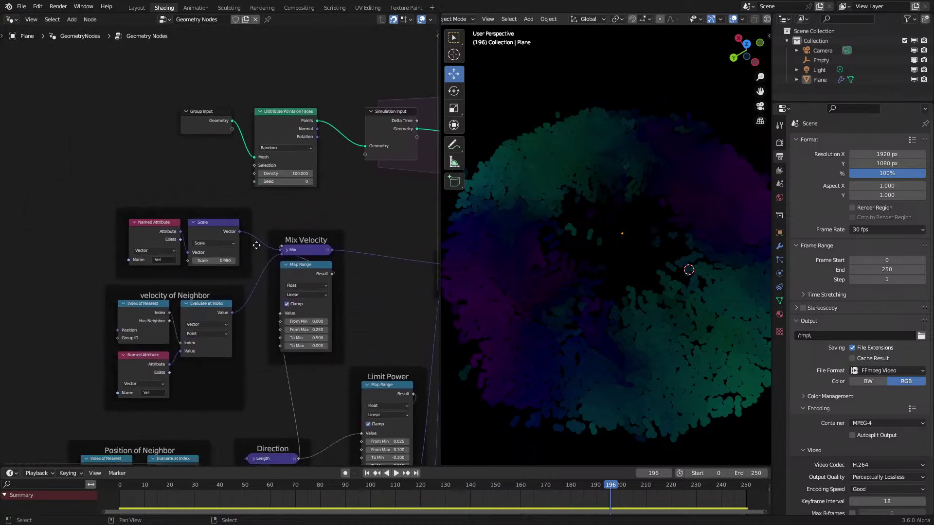
{"action": "scroll", "coordinate": [223, 272], "scroll_direction": "up", "scroll_amount": 3}
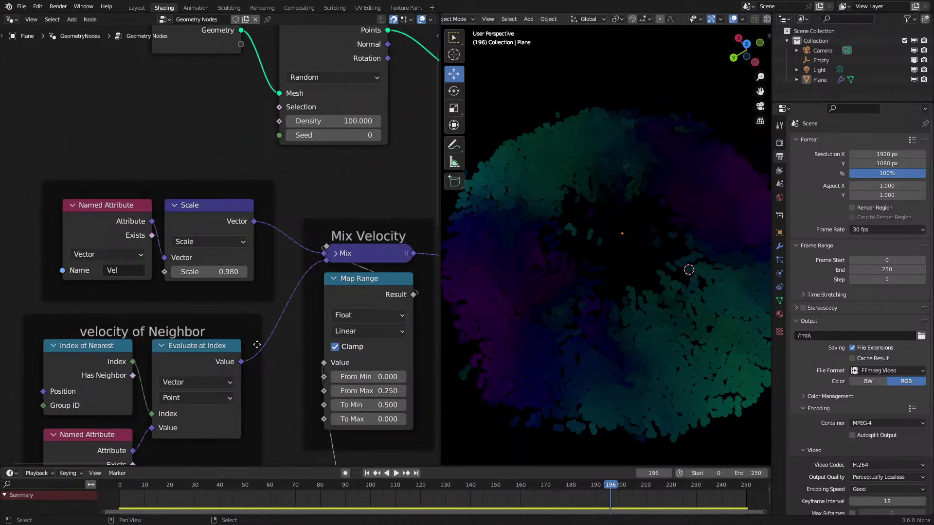
{"action": "middle_click_drag", "start_coordinate": [233, 332], "coordinate": [261, 257]}
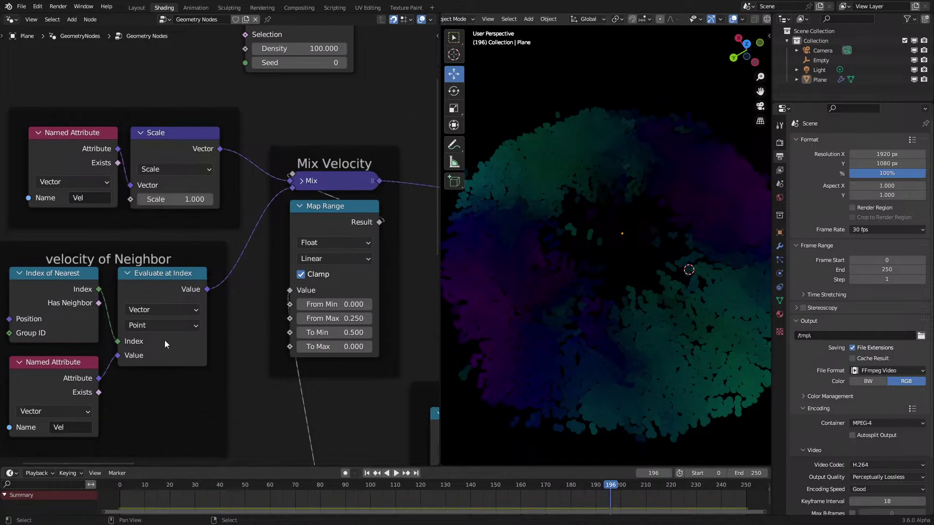
Replay the simulation from the start and examine how the points move with the undamped velocity
{"action": "left_click", "coordinate": [119, 495]}
{"action": "key", "text": "space"}
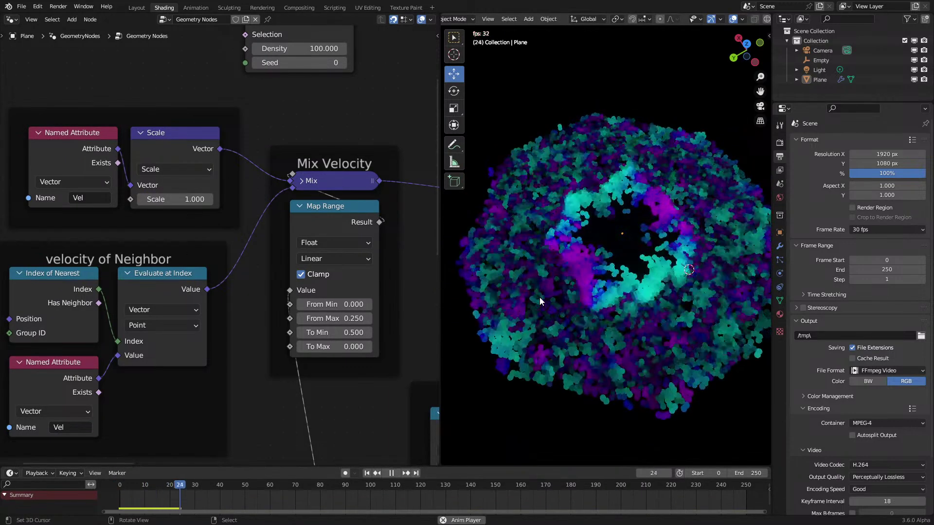
{"action": "middle_click_drag", "start_coordinate": [539, 297], "coordinate": [562, 314]}
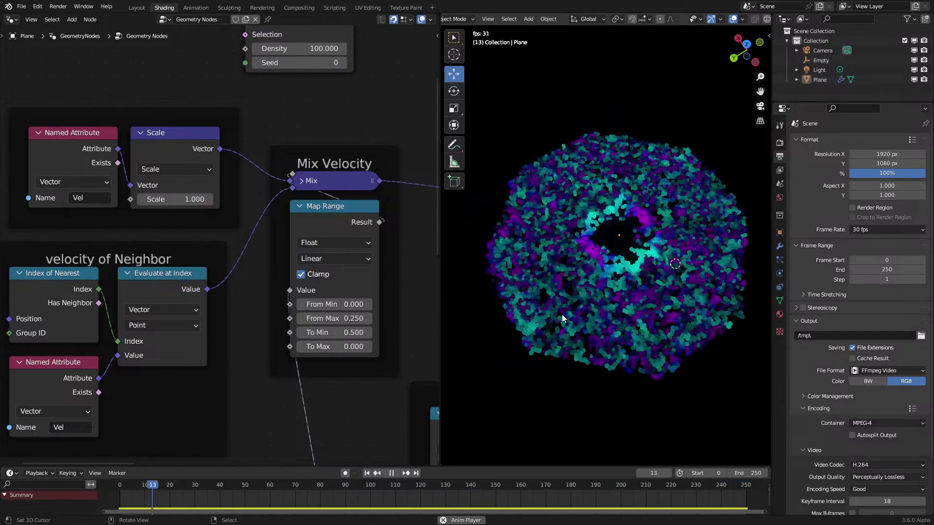
{"action": "scroll", "coordinate": [317, 387], "scroll_direction": "down", "scroll_amount": 2}
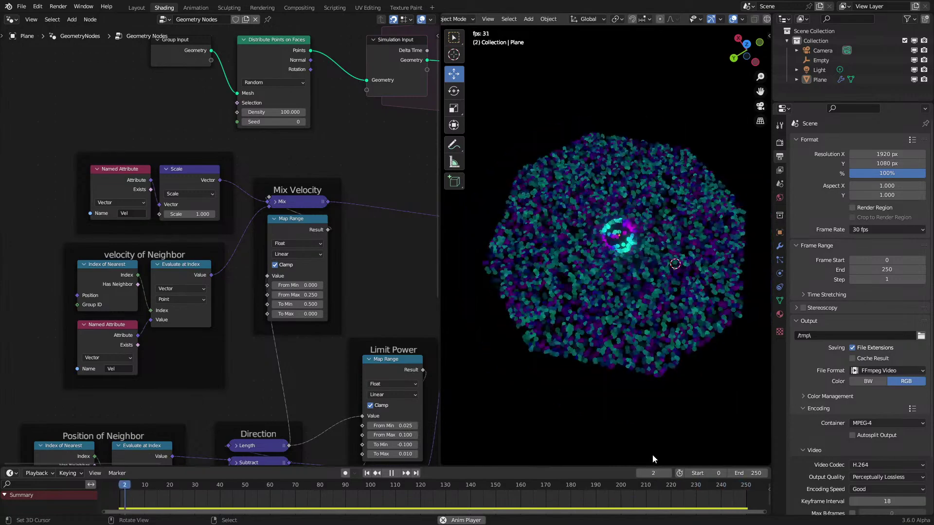
{"action": "scroll", "coordinate": [341, 335], "scroll_direction": "up", "scroll_amount": 3}
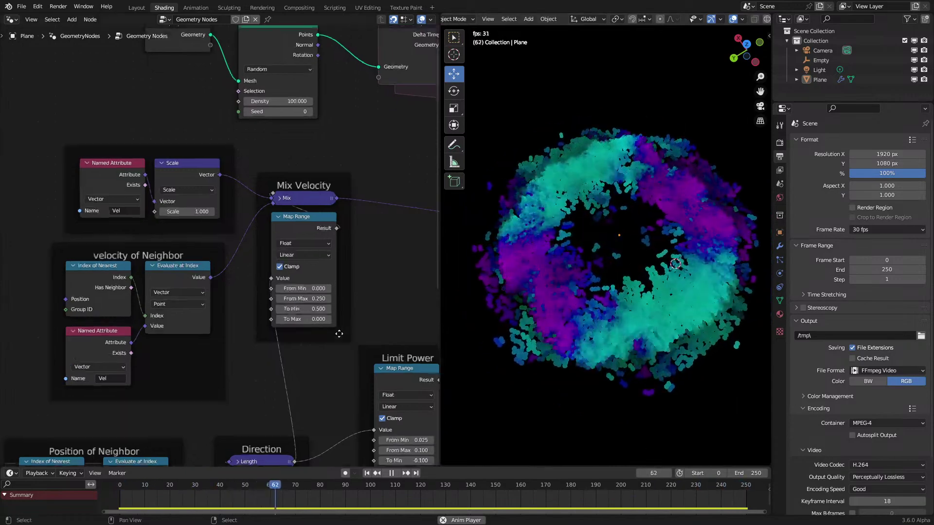
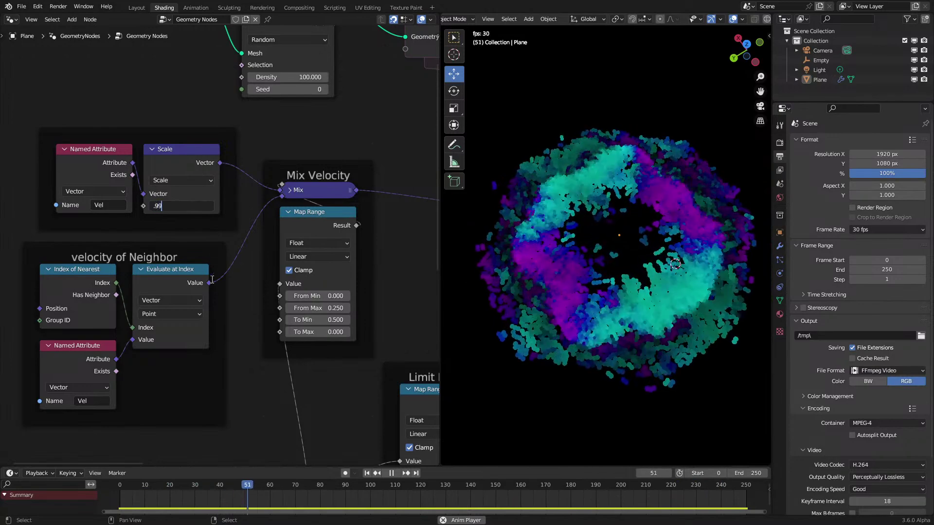
Set the Scale node after the Vel attribute to 0.990 and extend the animation's end frame to 644
{"action": "key", "text": "Return"}
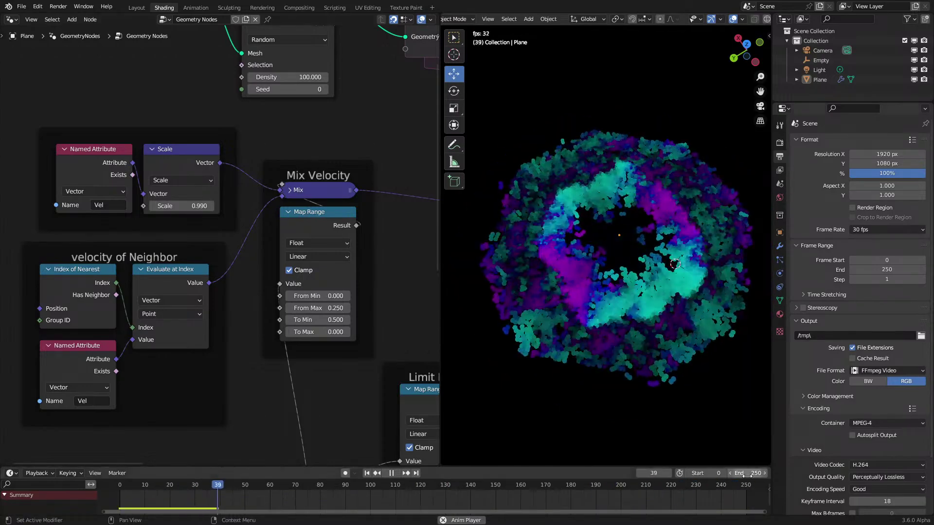
{"action": "left_click_drag", "start_coordinate": [749, 473], "coordinate": [917, 474]}
{"action": "left_click_drag", "start_coordinate": [778, 473], "coordinate": [793, 474]}
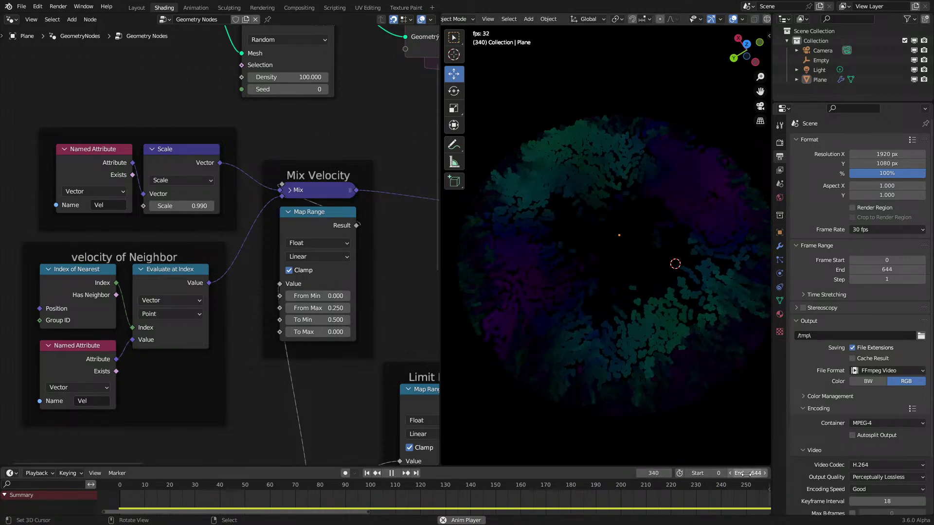
Stop playback, change the animation's end frame to 100 and finally 300, and play the simulation from frame 0
{"action": "middle_click_drag", "start_coordinate": [641, 392], "coordinate": [609, 325], "text": "shift"}
{"action": "key", "text": "space"}
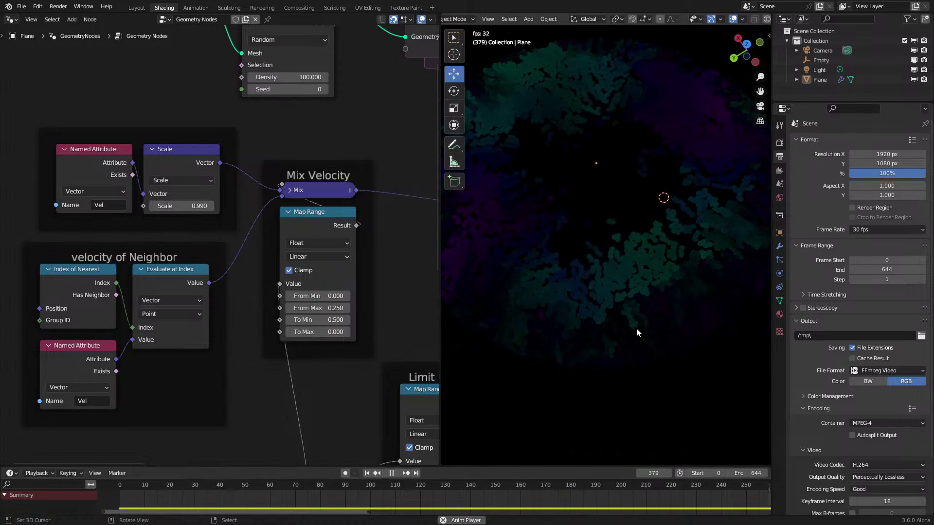
{"action": "scroll", "coordinate": [633, 331], "scroll_direction": "up", "scroll_amount": 2}
{"action": "scroll", "coordinate": [570, 300], "scroll_direction": "down", "scroll_amount": 3}
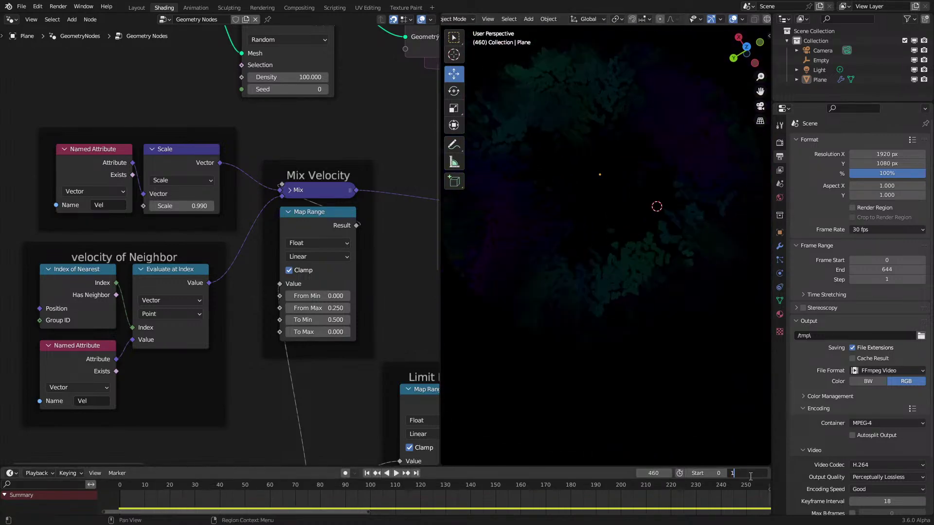
{"action": "type", "text": "0"}
{"action": "key", "text": "Return"}
{"action": "key", "text": "shift+Left"}
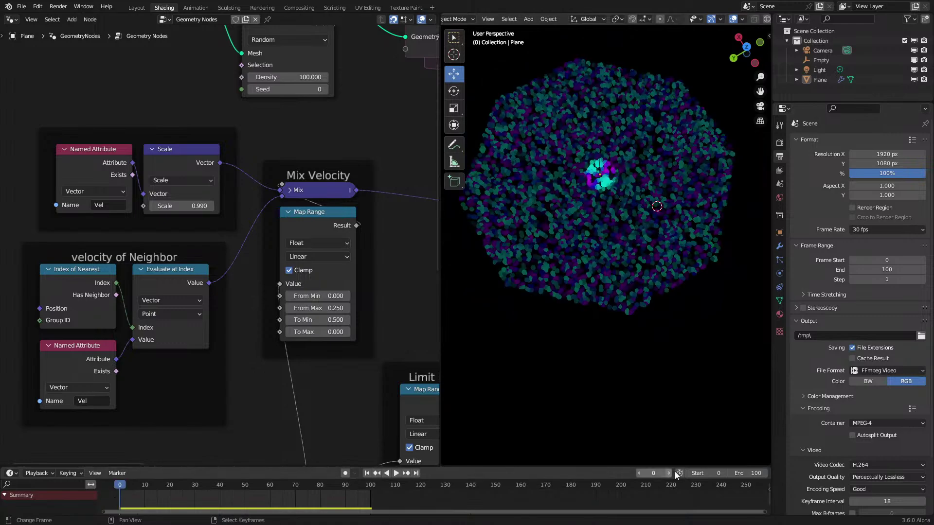
{"action": "key", "text": "Return"}
{"action": "key", "text": "space"}
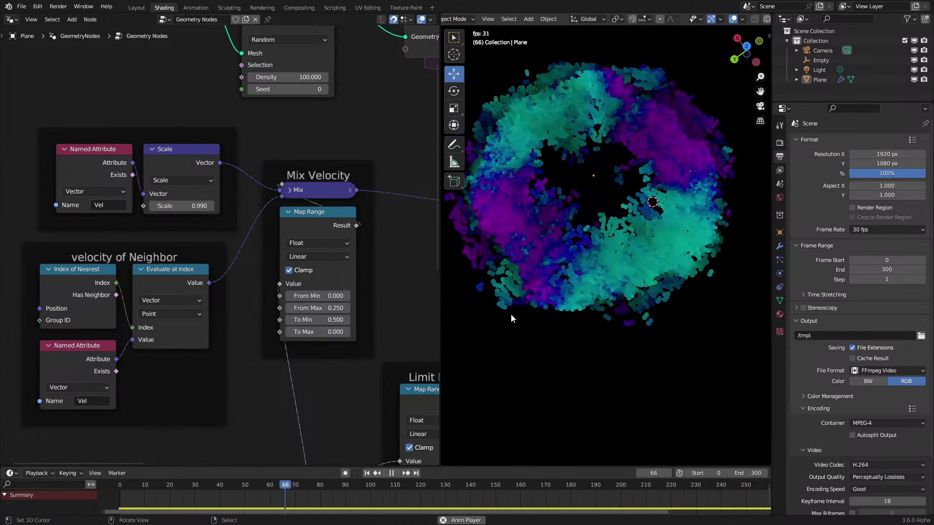
Set To Min of the Limit Power Map Range for neighbours to -0.200 and replay the simulation from the start
{"action": "key", "text": "space"}
{"action": "scroll", "coordinate": [381, 346], "scroll_direction": "down", "scroll_amount": 6}
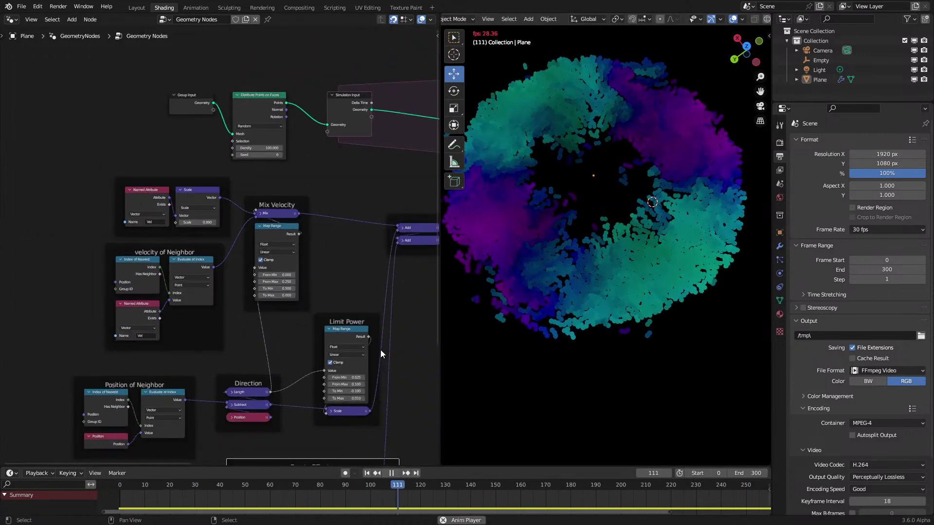
{"action": "middle_click_drag", "start_coordinate": [222, 308], "coordinate": [321, 273]}
{"action": "scroll", "coordinate": [321, 273], "scroll_direction": "up", "scroll_amount": 8}
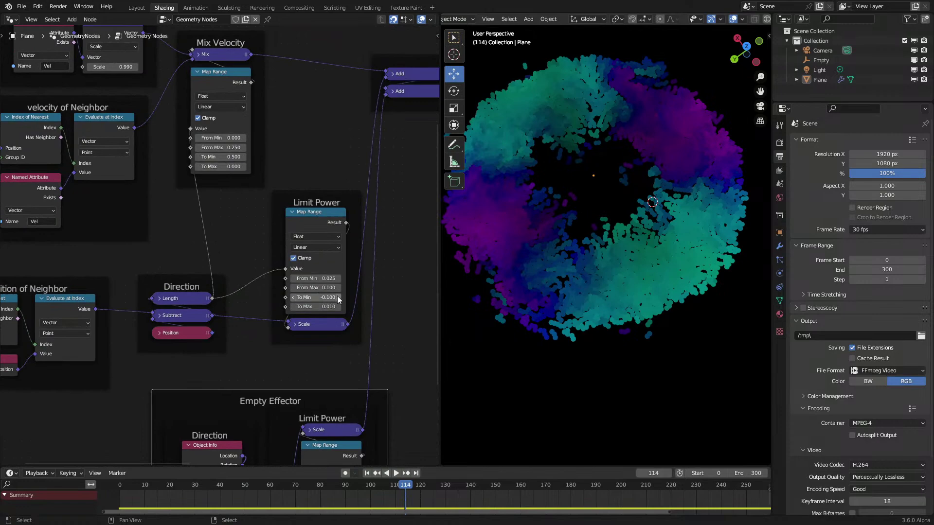
{"action": "left_click", "coordinate": [293, 297]}
{"action": "key", "text": "space"}
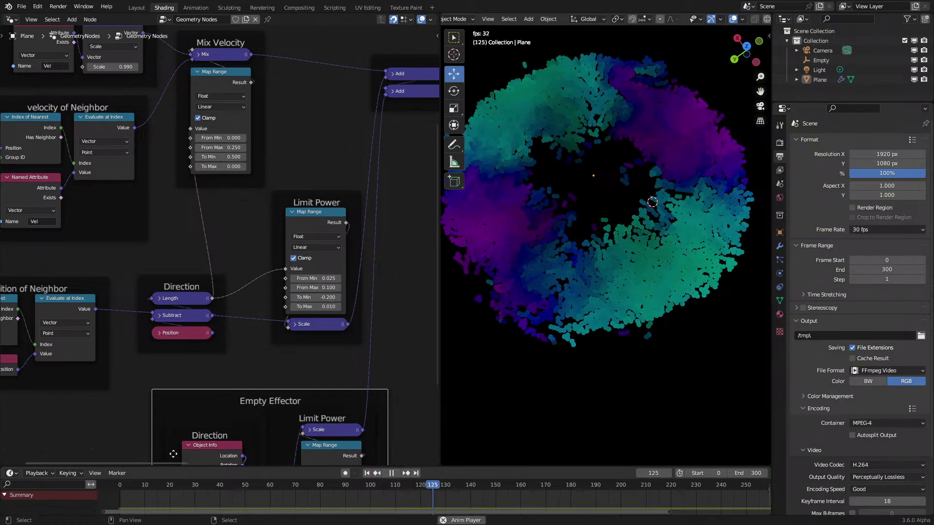
{"action": "left_click", "coordinate": [111, 504]}
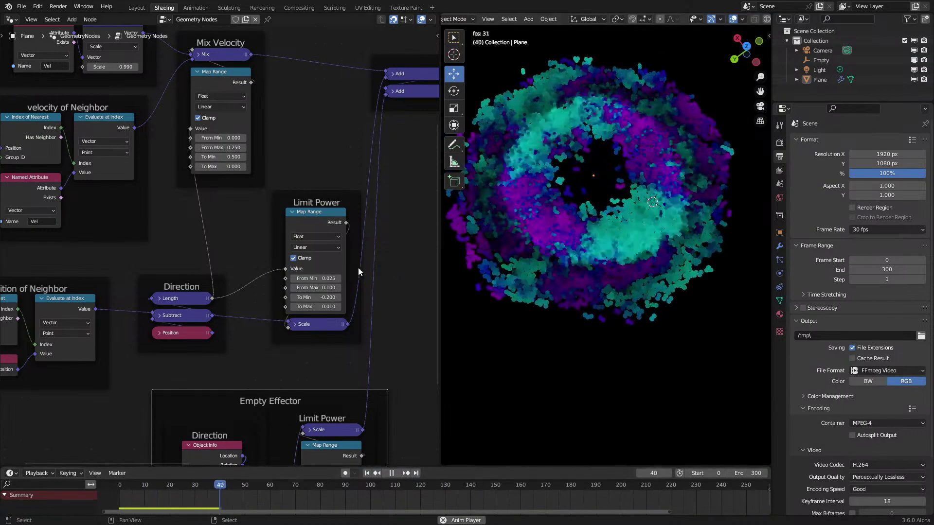
Set From Min of the neighbours' Limit Power Map Range to 0.500 and replay the simulation from the start
{"action": "scroll", "coordinate": [344, 279], "scroll_direction": "up", "scroll_amount": 2}
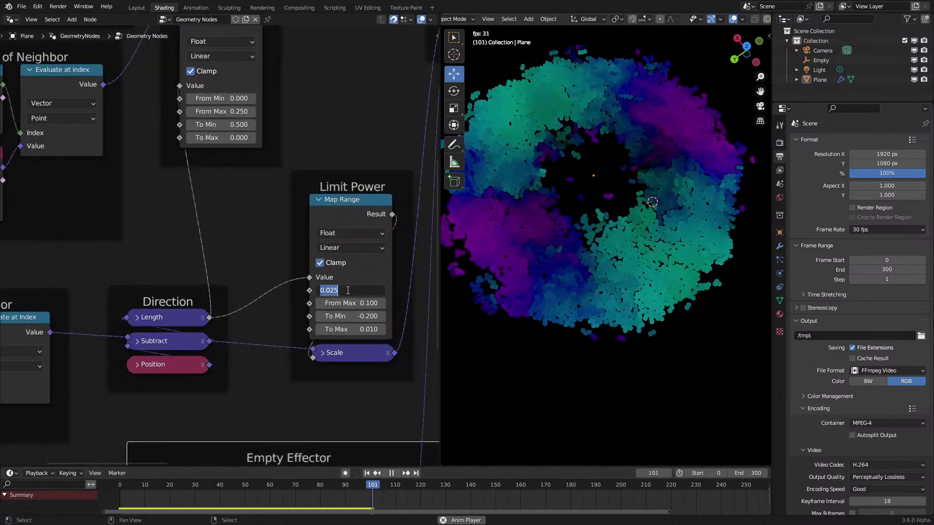
{"action": "type", "text": "0.5"}
{"action": "key", "text": "Return"}
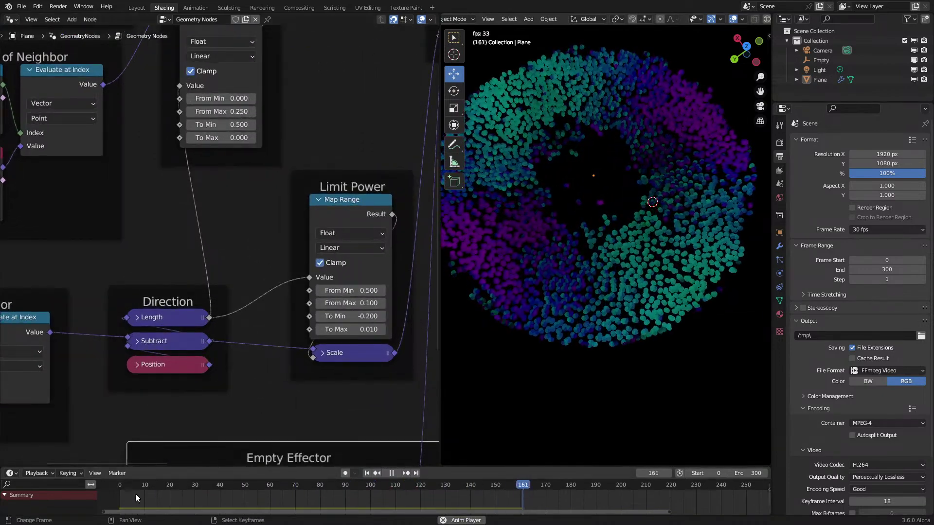
{"action": "left_click", "coordinate": [123, 498]}
{"action": "scroll", "coordinate": [541, 314], "scroll_direction": "up", "scroll_amount": 3}
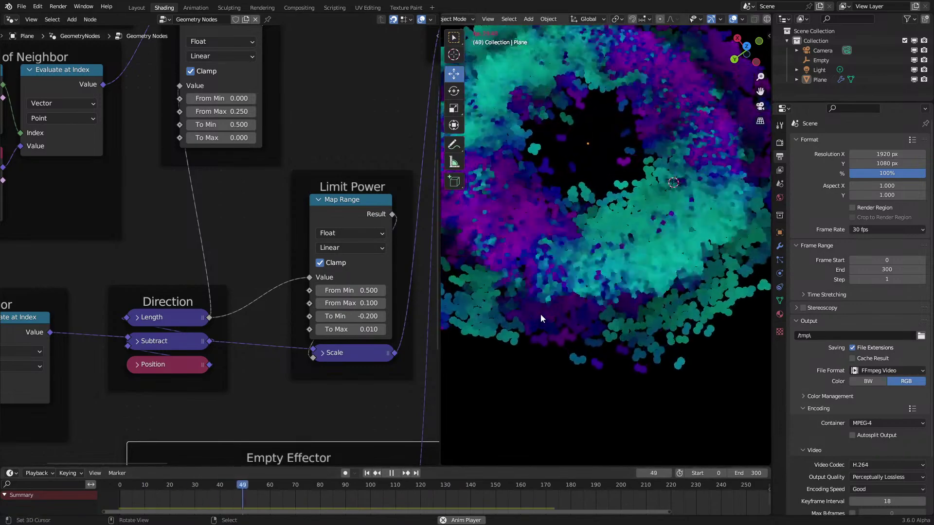
{"action": "scroll", "coordinate": [654, 279], "scroll_direction": "down", "scroll_amount": 3}
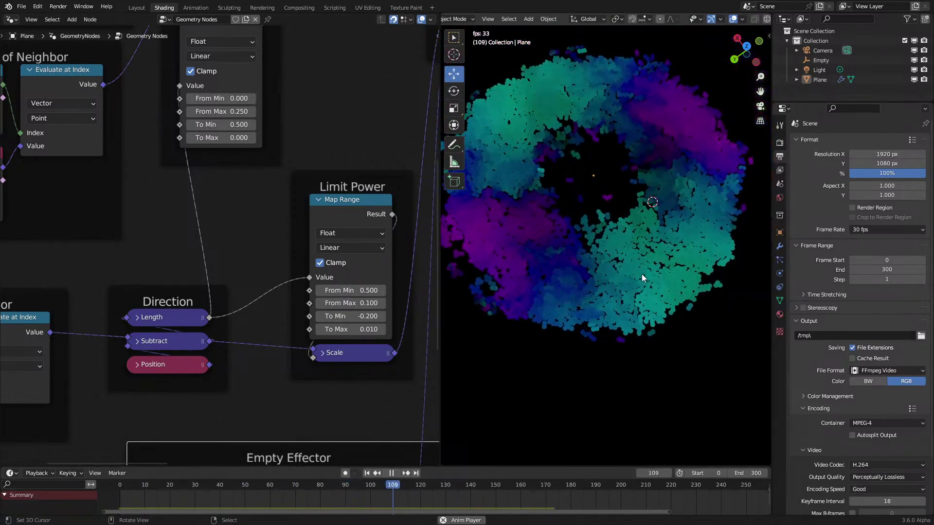
Examine the spacing of the points up close and from a lower angle during playback, restarting the simulation
{"action": "key", "text": "space"}
{"action": "scroll", "coordinate": [628, 271], "scroll_direction": "up", "scroll_amount": 4}
{"action": "middle_click_drag", "start_coordinate": [631, 276], "coordinate": [618, 243]}
{"action": "key", "text": "space"}
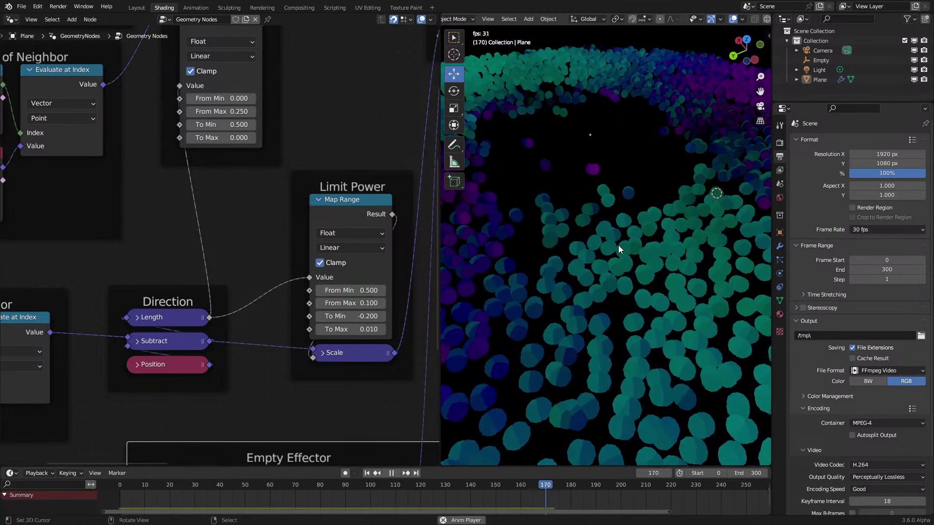
{"action": "scroll", "coordinate": [619, 248], "scroll_direction": "down", "scroll_amount": 3}
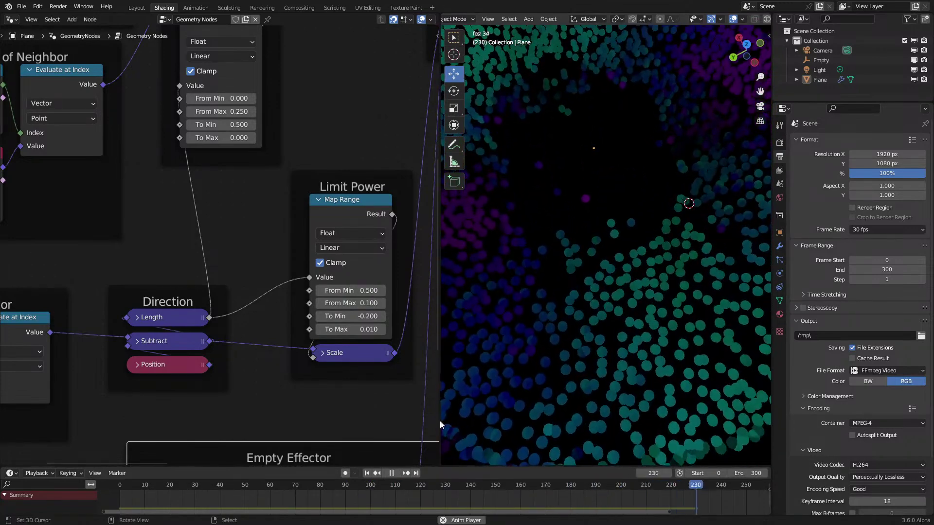
{"action": "left_click", "coordinate": [124, 491]}
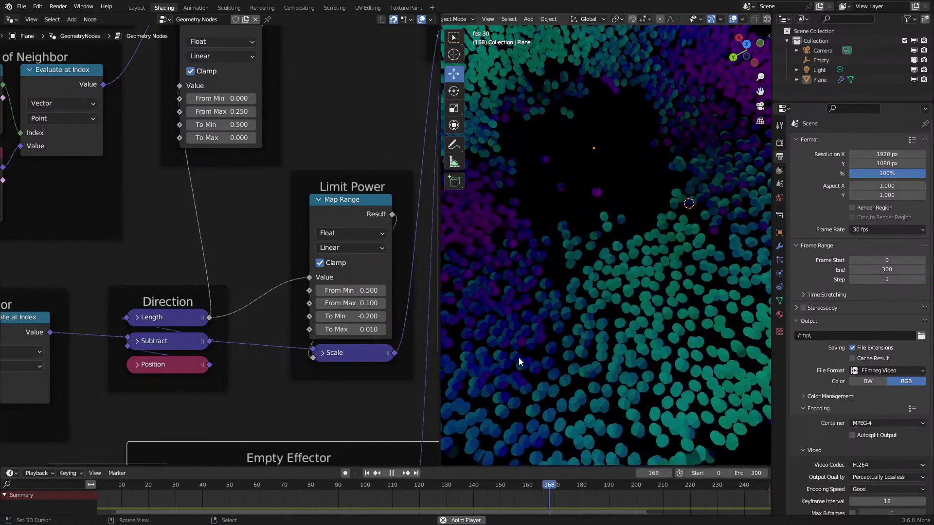
Set From Min of the neighbours' Limit Power Map Range to 0.050 and replay the simulation from the start
{"action": "key", "text": "space"}
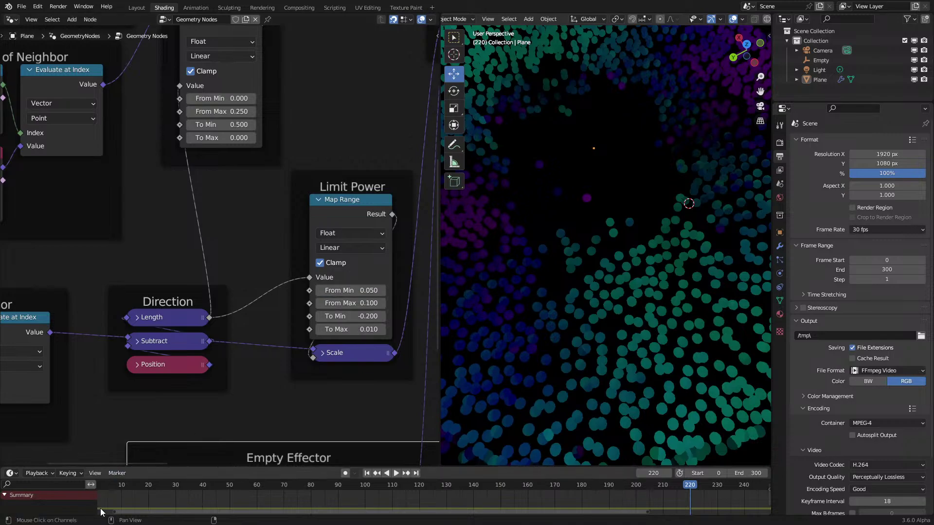
{"action": "key", "text": "shift+Left"}
{"action": "key", "text": "space"}
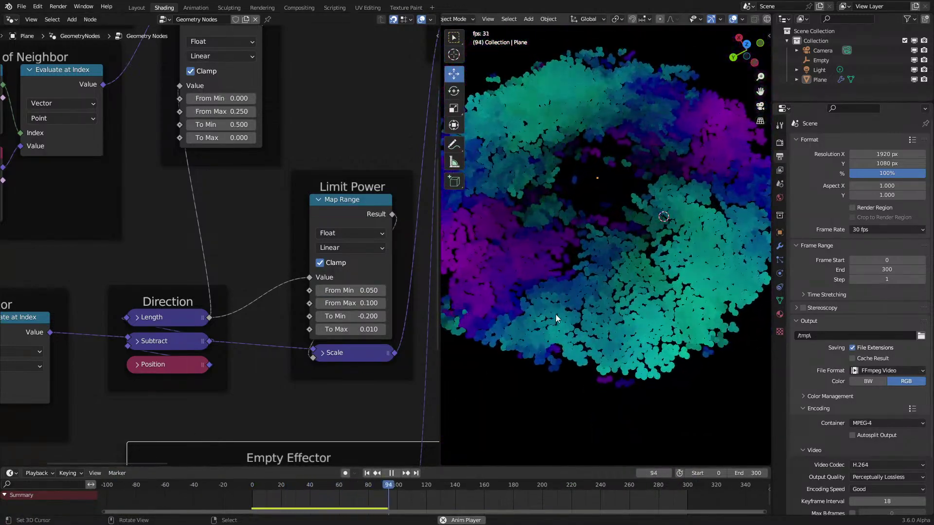
{"action": "key", "text": "shift+Left"}
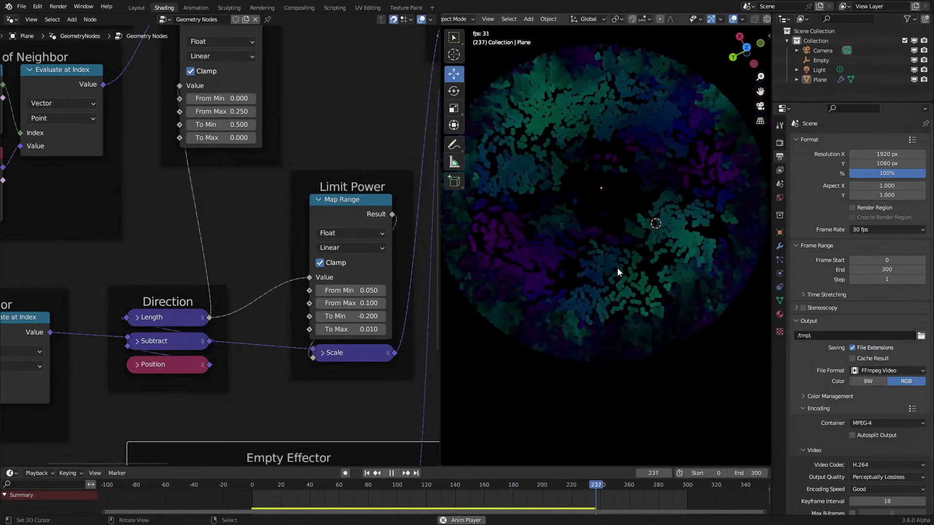
Rewind to frame 0, show the viewport in solid shading and select the plane of points
{"action": "key", "text": "space"}
{"action": "key", "text": "shift+Left"}
{"action": "key", "text": "space"}
{"action": "left_click", "coordinate": [755, 19]}
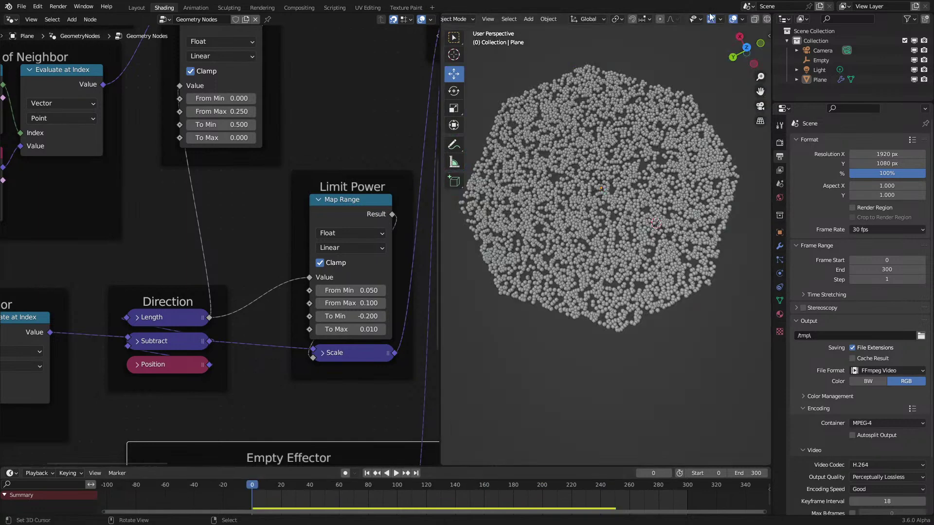
{"action": "middle_click_drag", "start_coordinate": [564, 267], "coordinate": [567, 245]}
{"action": "scroll", "coordinate": [229, 223], "scroll_direction": "down", "scroll_amount": 2}
{"action": "left_click", "coordinate": [576, 288]}
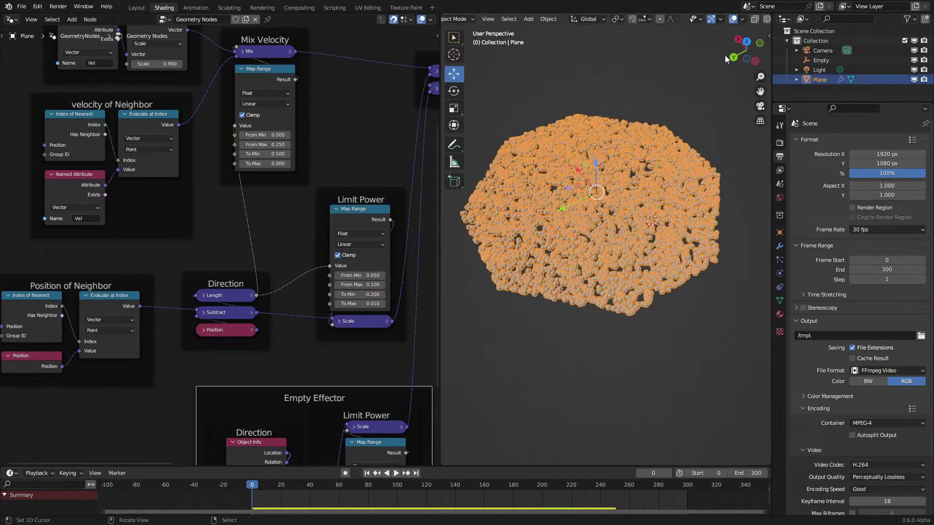
{"action": "middle_click_drag", "start_coordinate": [629, 158], "coordinate": [620, 244], "text": "shift"}
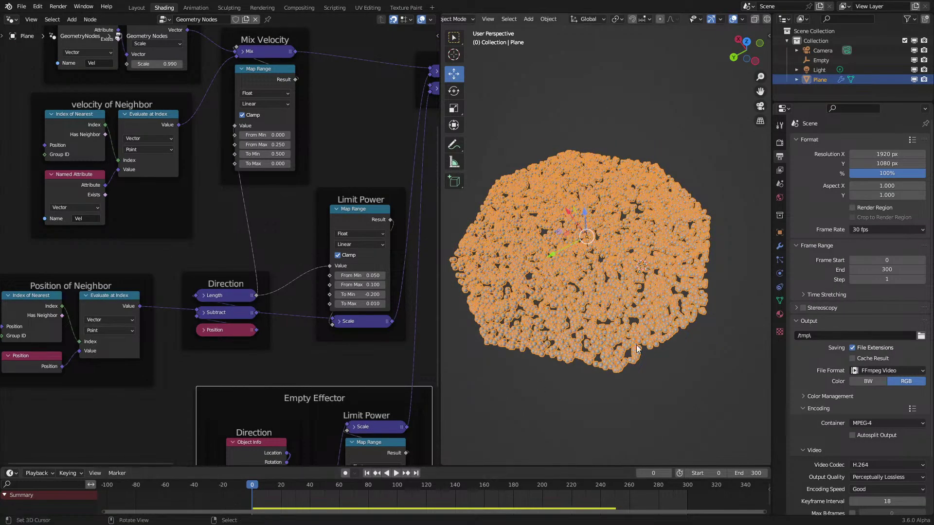
{"action": "scroll", "coordinate": [666, 264], "scroll_direction": "up", "scroll_amount": 1}
In Edit Mode, duplicate the plane's mesh in place, move the copy along Z and rotate it about Z
{"action": "key", "text": "Tab"}
{"action": "middle_click_drag", "start_coordinate": [680, 292], "coordinate": [670, 272]}
{"action": "key", "text": "g"}
{"action": "right_click", "coordinate": [670, 267]}
{"action": "key", "text": "g"}
{"action": "key", "text": "z"}
{"action": "left_click", "coordinate": [691, 307]}
{"action": "key", "text": "r"}
{"action": "key", "text": "z"}
{"action": "left_click", "coordinate": [721, 260]}
Scale the duplicated plane mesh down and adjust its height along Z
{"action": "key", "text": "s"}
{"action": "left_click", "coordinate": [685, 250]}
{"action": "key", "text": "g"}
{"action": "key", "text": "z"}
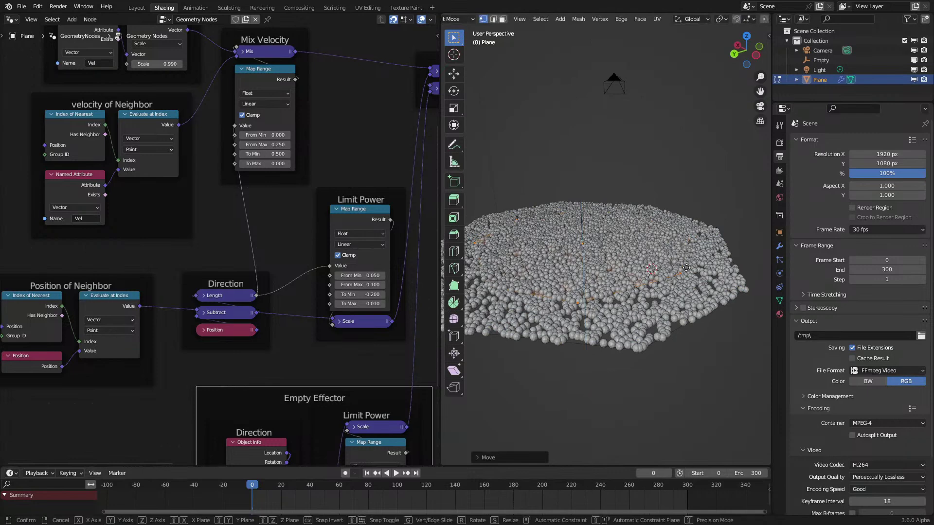
{"action": "left_click", "coordinate": [686, 266]}
Return to Object Mode, show the viewport in rendered shading and play the simulation with the added layer
{"action": "key", "text": "Tab"}
{"action": "key", "text": "z"}
{"action": "left_click", "coordinate": [667, 358]}
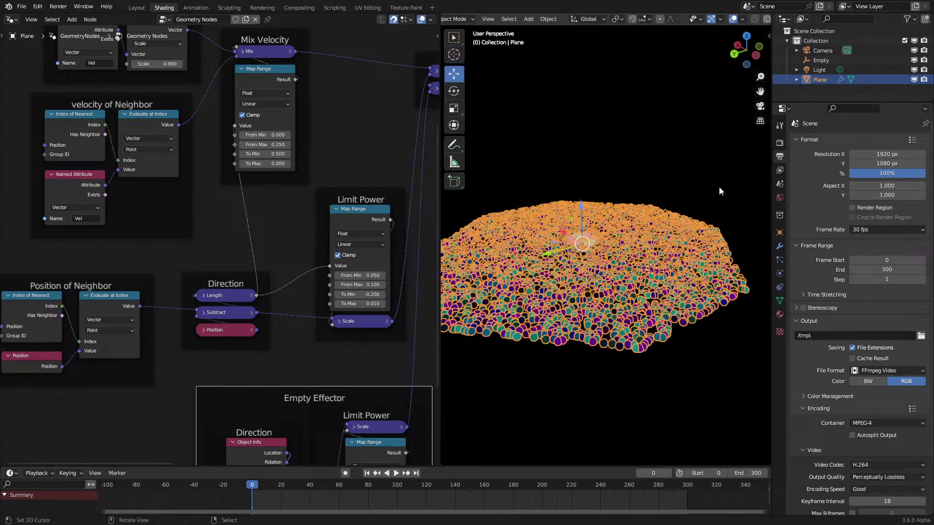
{"action": "right_click", "coordinate": [711, 183]}
{"action": "middle_click_drag", "start_coordinate": [711, 183], "coordinate": [711, 213]}
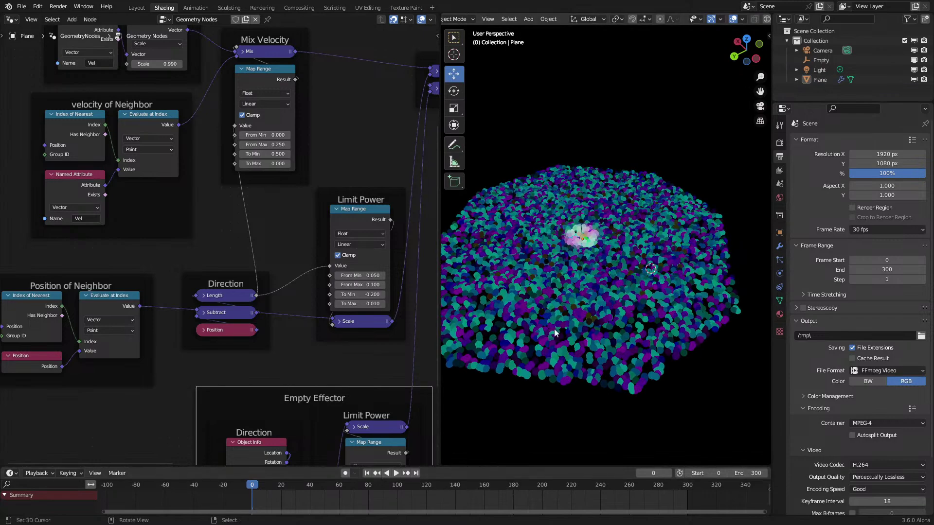
{"action": "key", "text": "space"}
{"action": "middle_click_drag", "start_coordinate": [606, 309], "coordinate": [607, 266]}
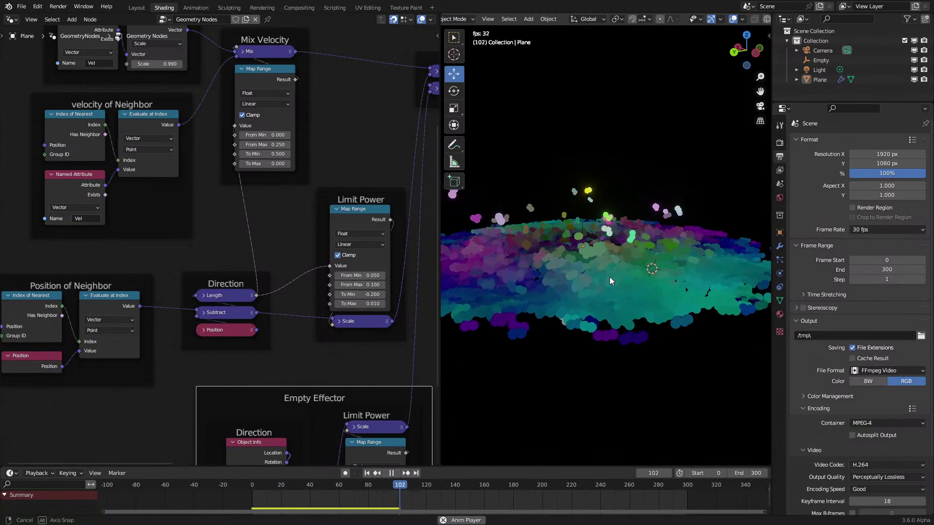
{"action": "middle_click_drag", "start_coordinate": [622, 299], "coordinate": [598, 311]}
Rewind to frame 0 and, in solid shading and Edit Mode, duplicate the mesh again and move the copy along Z
{"action": "left_click", "coordinate": [227, 505]}
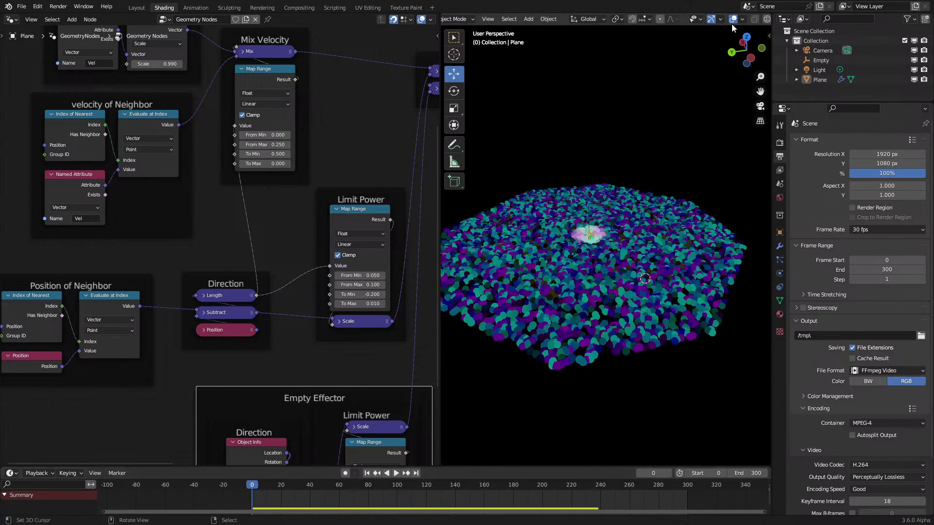
{"action": "key", "text": "z"}
{"action": "left_click", "coordinate": [636, 244]}
{"action": "key", "text": "Tab"}
{"action": "key", "text": "shift+d"}
{"action": "right_click", "coordinate": [672, 270]}
{"action": "key", "text": "g"}
{"action": "key", "text": "z"}
{"action": "left_click", "coordinate": [701, 279]}
Scale down the second mesh copy, adjust its height along Z and return to Object Mode
{"action": "key", "text": "s"}
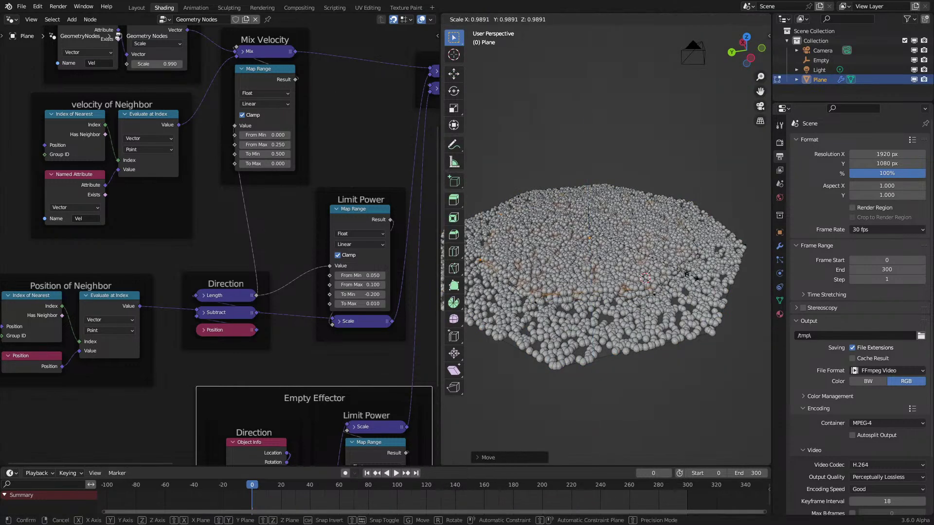
{"action": "left_click", "coordinate": [681, 256]}
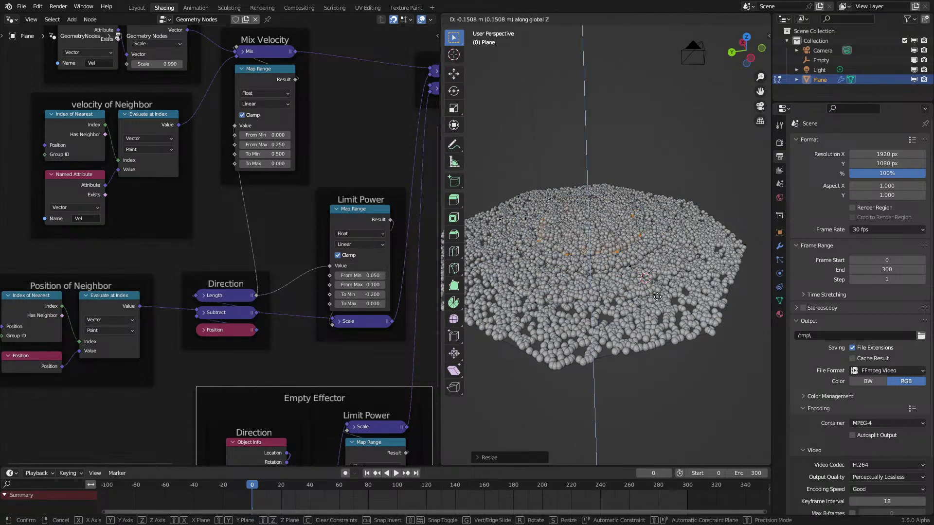
{"action": "key", "text": "Tab"}
{"action": "right_click", "coordinate": [661, 408]}
Switch the viewport back to rendered shading and play the simulation with both added mesh layers
{"action": "key", "text": "z"}
{"action": "left_click", "coordinate": [687, 259]}
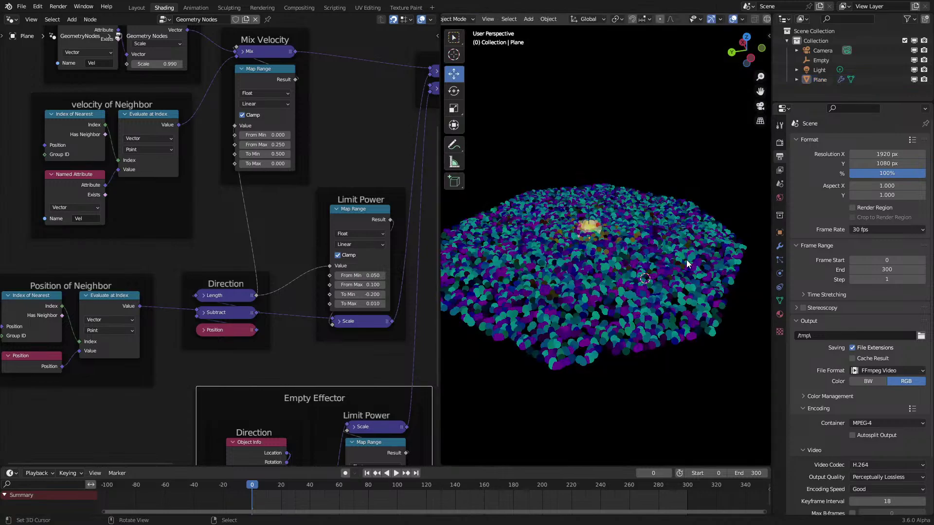
{"action": "key", "text": "space"}
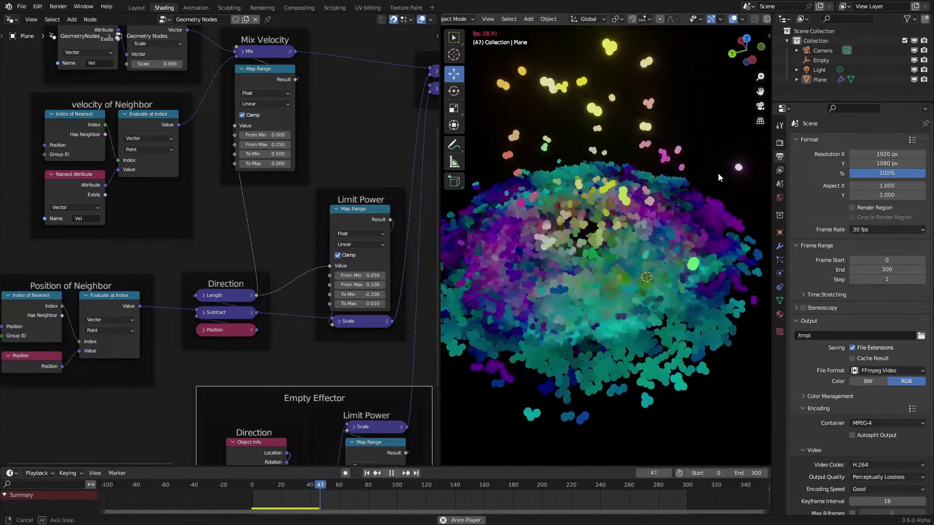
{"action": "middle_click_drag", "start_coordinate": [660, 194], "coordinate": [632, 210]}
{"action": "key", "text": "space"}
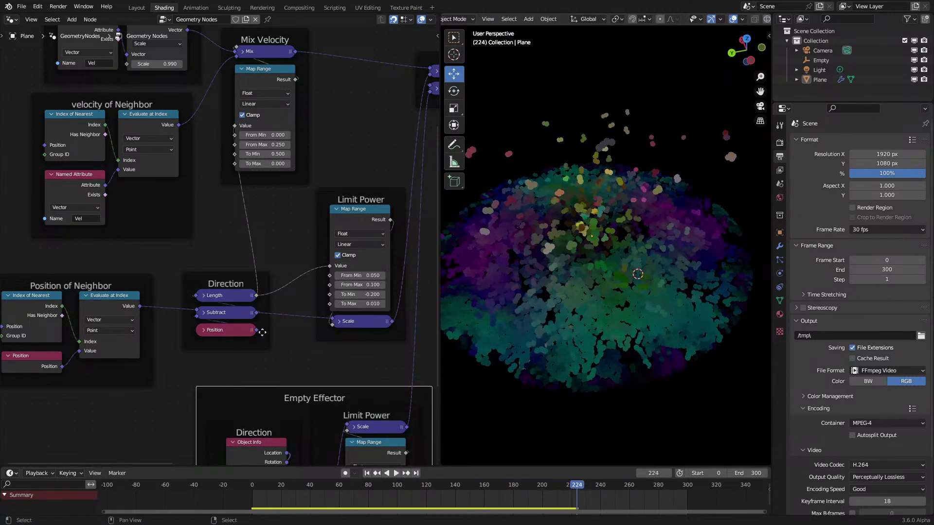
Bring the Bounds node group into view and replay the simulation from the start
{"action": "scroll", "coordinate": [370, 329], "scroll_direction": "down", "scroll_amount": 3}
{"action": "middle_click_drag", "start_coordinate": [370, 329], "coordinate": [161, 331]}
{"action": "scroll", "coordinate": [222, 243], "scroll_direction": "up", "scroll_amount": 6}
{"action": "key", "text": "space"}
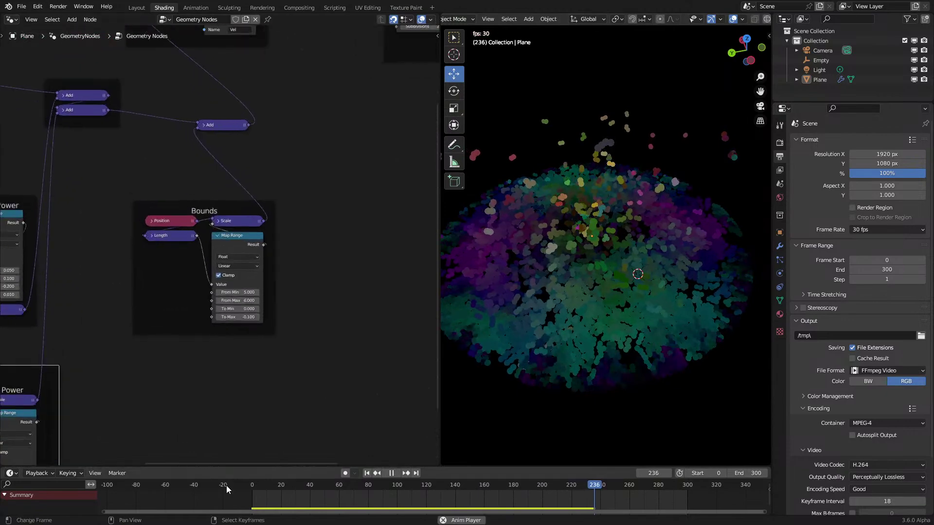
{"action": "left_click", "coordinate": [226, 486]}
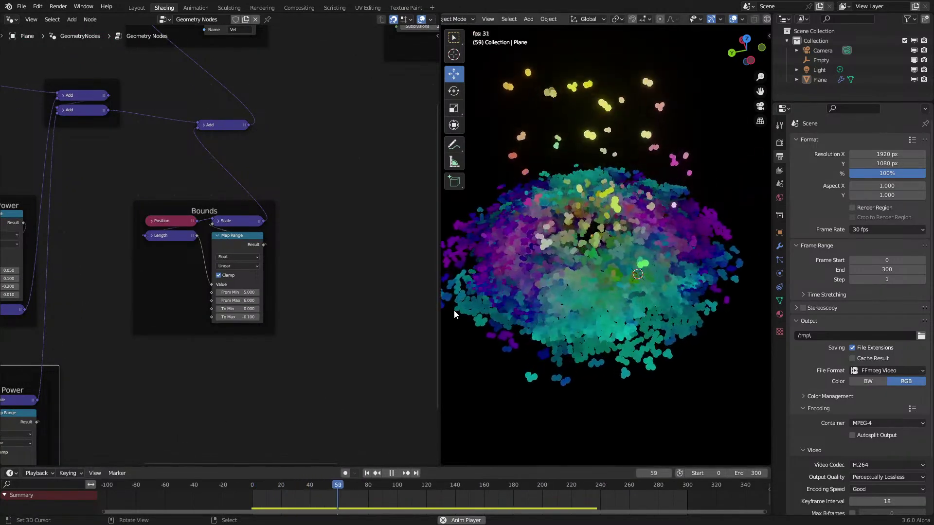
Stop playback and cut the link between the Distribute Points on Faces node and the Simulation Input
{"action": "key", "text": "space"}
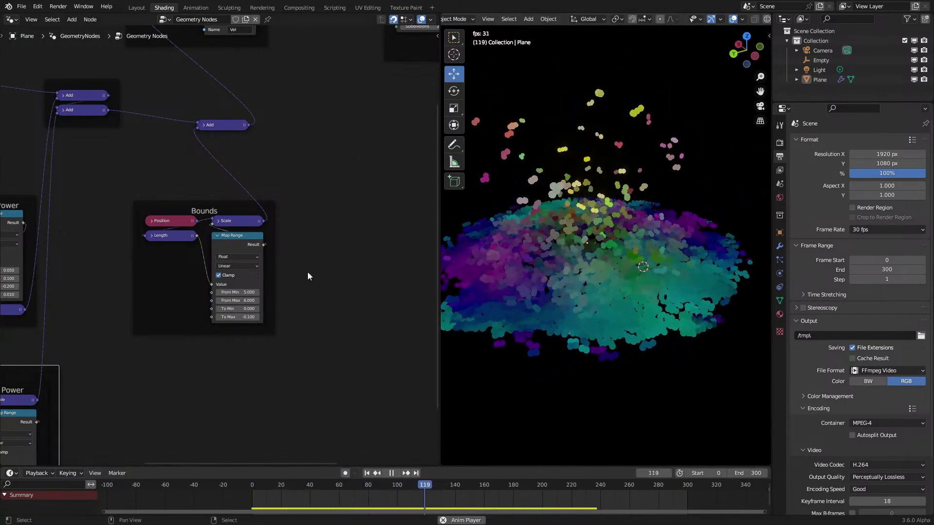
{"action": "scroll", "coordinate": [99, 152], "scroll_direction": "down", "scroll_amount": 2}
{"action": "middle_click_drag", "start_coordinate": [99, 152], "coordinate": [280, 322]}
{"action": "scroll", "coordinate": [175, 197], "scroll_direction": "up", "scroll_amount": 5}
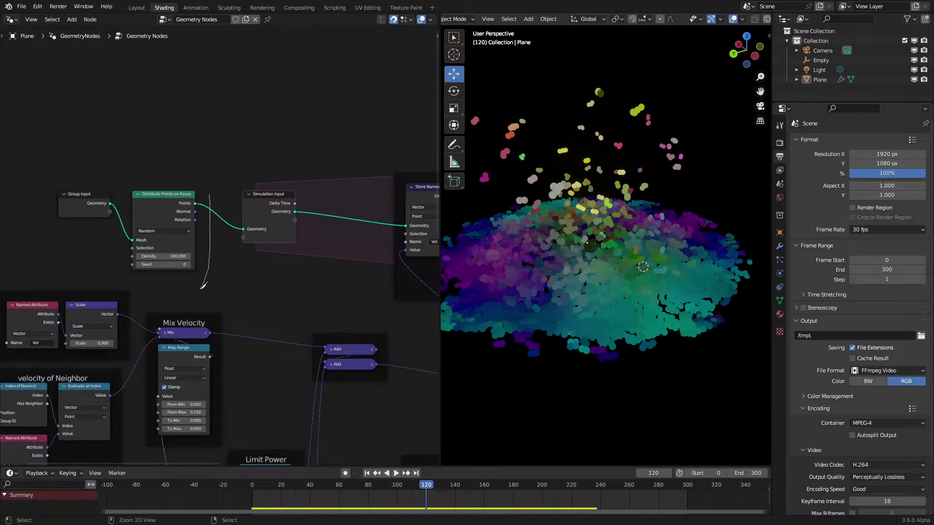
Select the plane, check it in Edit Mode from a steeper angle, and return to Object Mode
{"action": "left_click", "coordinate": [728, 19]}
{"action": "left_click", "coordinate": [728, 18]}
{"action": "left_click", "coordinate": [560, 279]}
{"action": "key", "text": "Tab"}
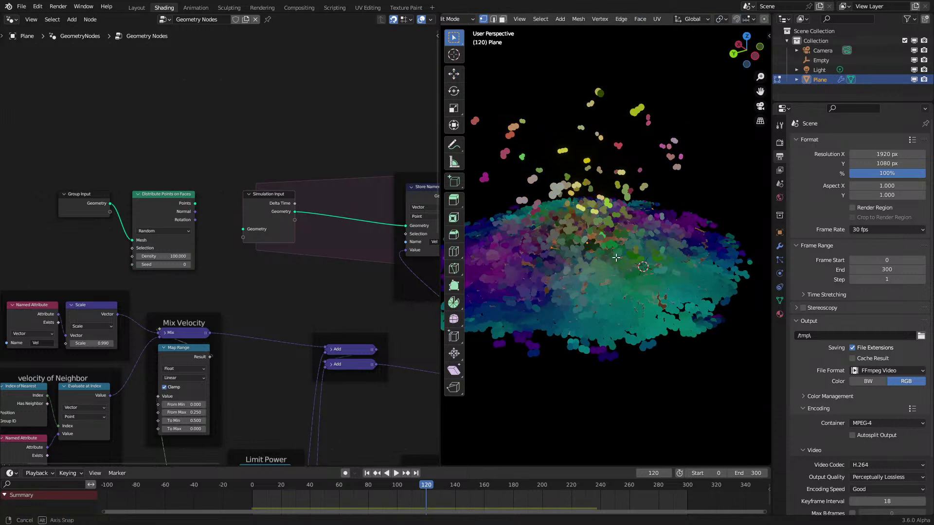
{"action": "middle_click_drag", "start_coordinate": [618, 256], "coordinate": [607, 284]}
{"action": "key", "text": "Tab"}
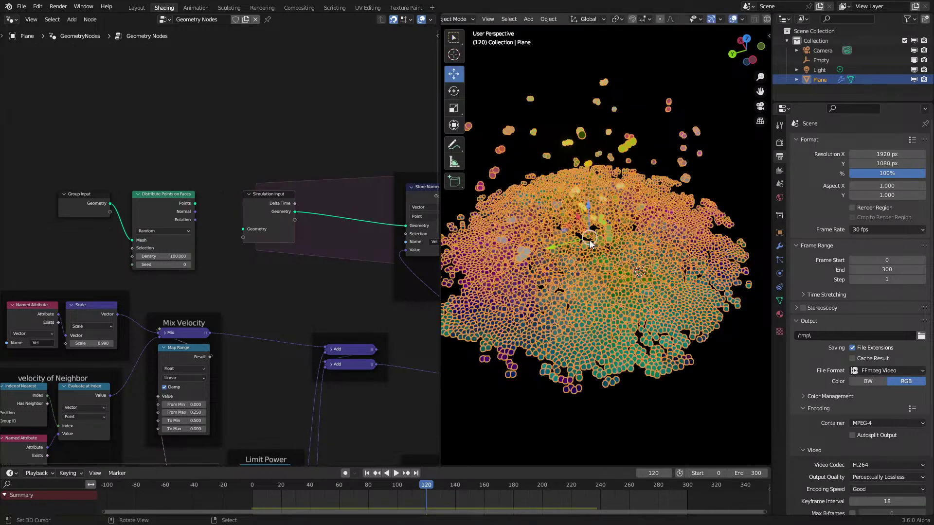
Add a Points node in the empty space above Distribute Points on Faces
{"action": "middle_click_drag", "start_coordinate": [174, 110], "coordinate": [188, 194]}
{"action": "scroll", "coordinate": [188, 193], "scroll_direction": "down", "scroll_amount": 1}
{"action": "scroll", "coordinate": [188, 193], "scroll_direction": "up", "scroll_amount": 5}
{"action": "key", "text": "shift+a"}
{"action": "left_click", "coordinate": [185, 188]}
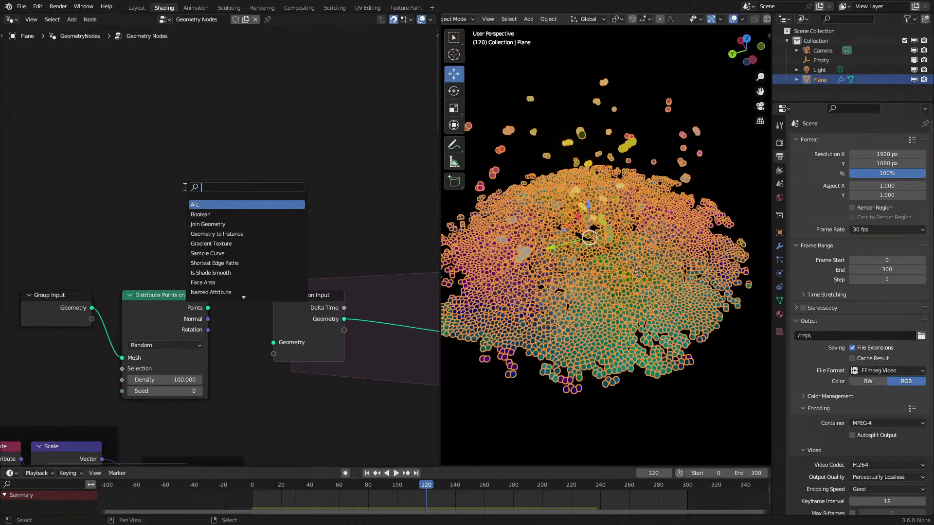
{"action": "left_click", "coordinate": [199, 175]}
Insert a Join Geometry node between Simulation Input and Store Named Attribute, connect Points to it, and play from the start
{"action": "middle_click_drag", "start_coordinate": [326, 212], "coordinate": [200, 213]}
{"action": "key", "text": "shift+a"}
{"action": "left_click", "coordinate": [250, 308]}
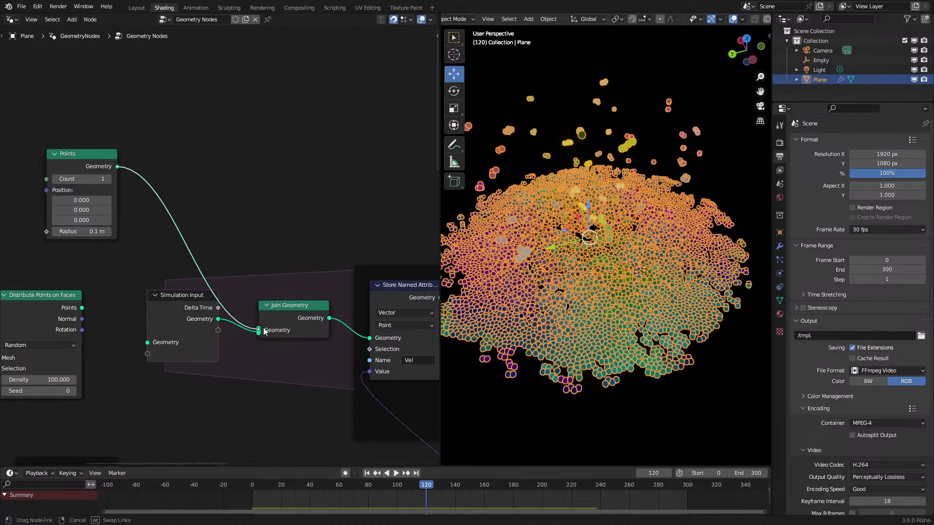
{"action": "key", "text": "shift+Left"}
{"action": "key", "text": "space"}
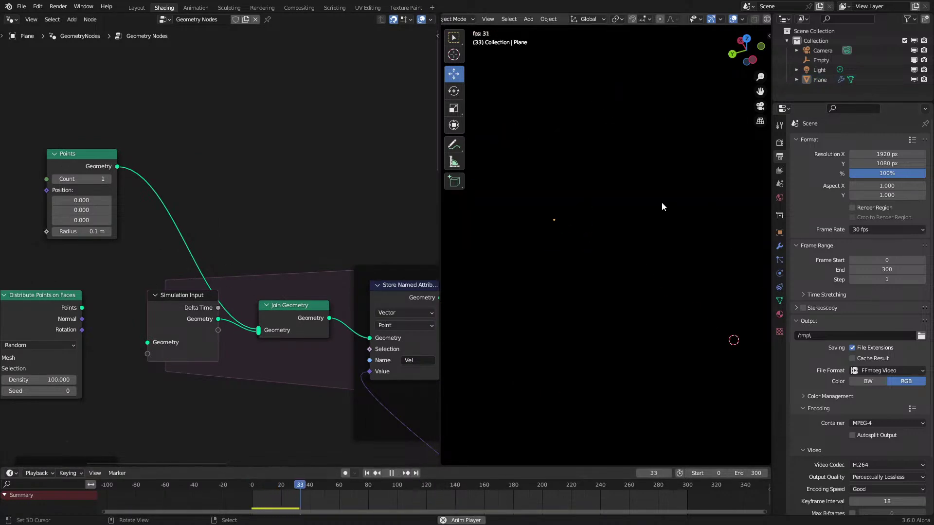
Drive the Points node's Position with a vector Random Value node and set all three Max values to 0.010
{"action": "middle_click_drag", "start_coordinate": [65, 251], "coordinate": [241, 300]}
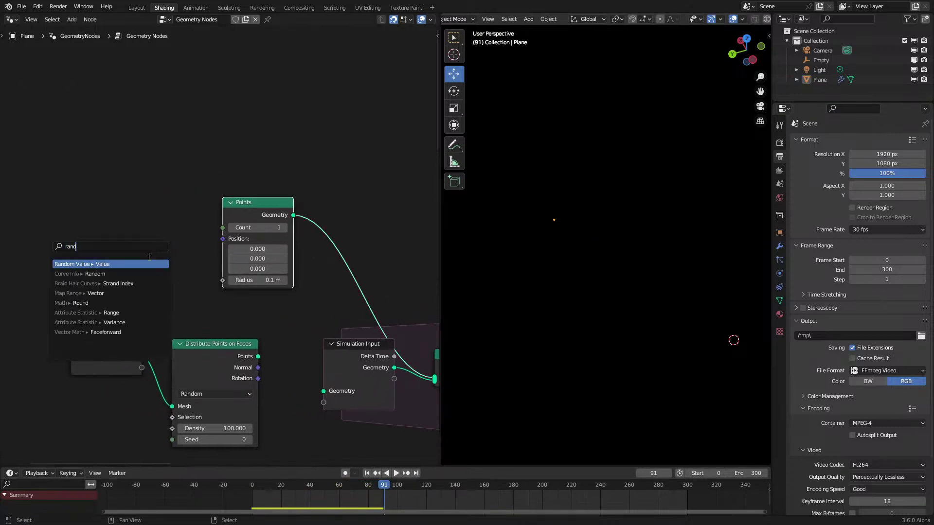
{"action": "key", "text": "Return"}
{"action": "scroll", "coordinate": [184, 290], "scroll_direction": "down", "scroll_amount": 3}
{"action": "scroll", "coordinate": [199, 301], "scroll_direction": "up", "scroll_amount": 5}
{"action": "left_click", "coordinate": [201, 231]}
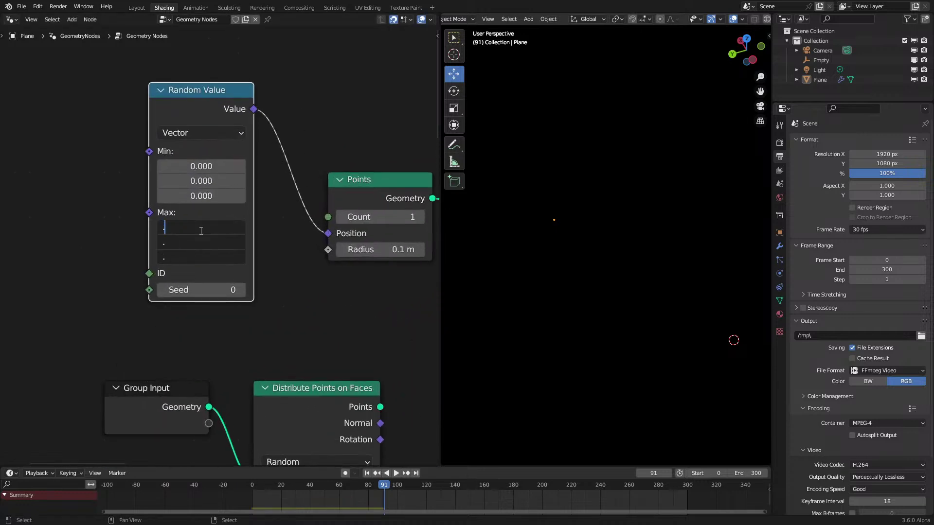
Connect Scene Time's Frame to the Random Value Seed and play the simulation
{"action": "left_click_drag", "start_coordinate": [151, 292], "coordinate": [90, 295]}
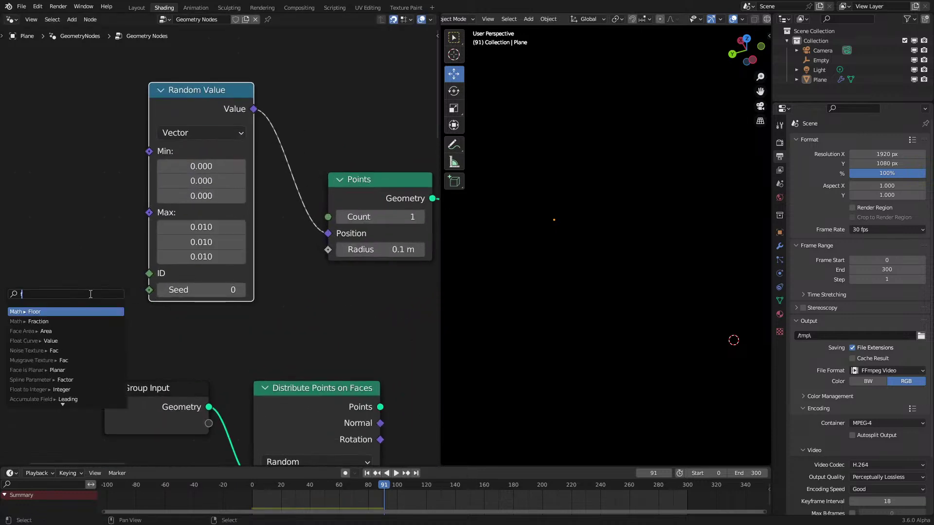
{"action": "left_click", "coordinate": [58, 331]}
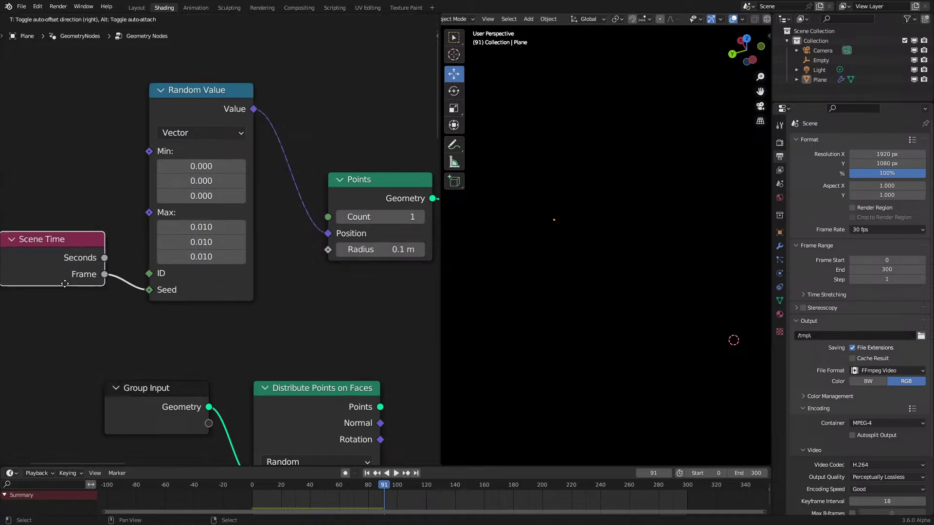
{"action": "key", "text": "space"}
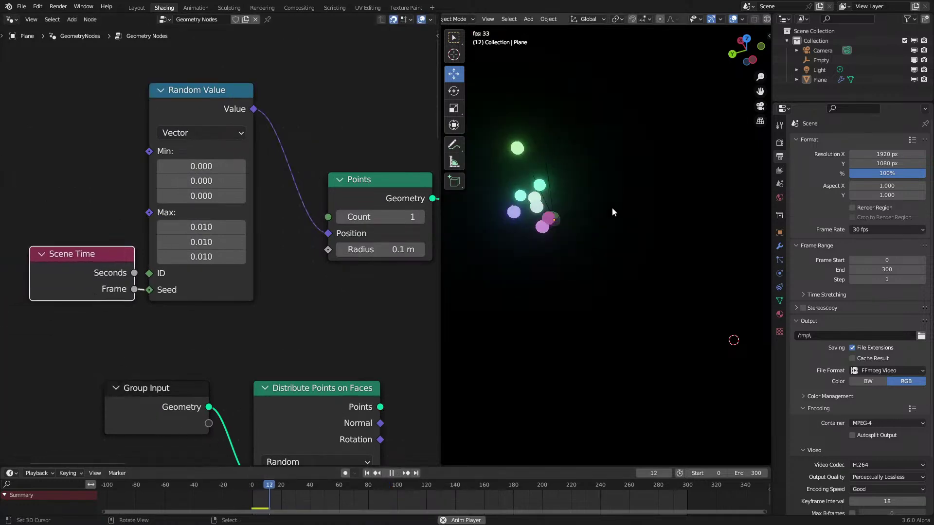
{"action": "middle_click_drag", "start_coordinate": [579, 190], "coordinate": [623, 257]}
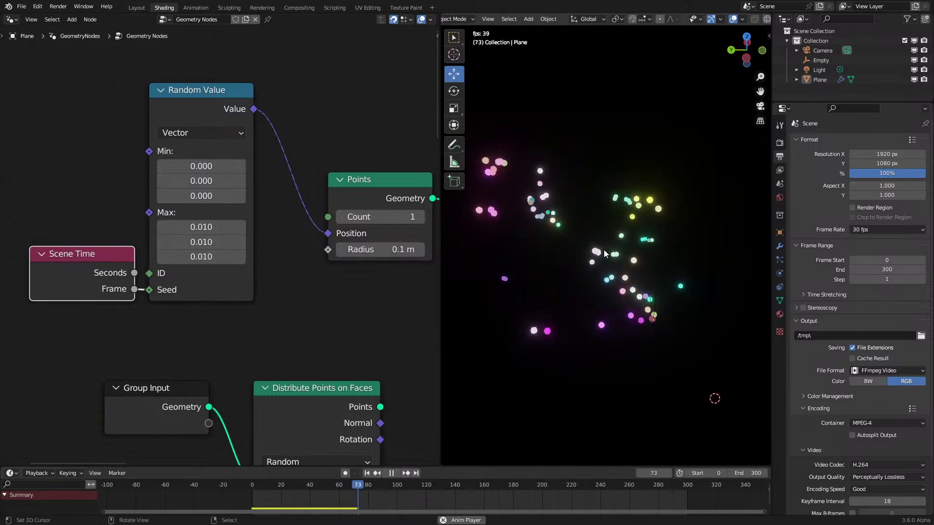
Raise the Points Count to 51 and replay the simulation from the start
{"action": "left_click_drag", "start_coordinate": [410, 217], "coordinate": [435, 217]}
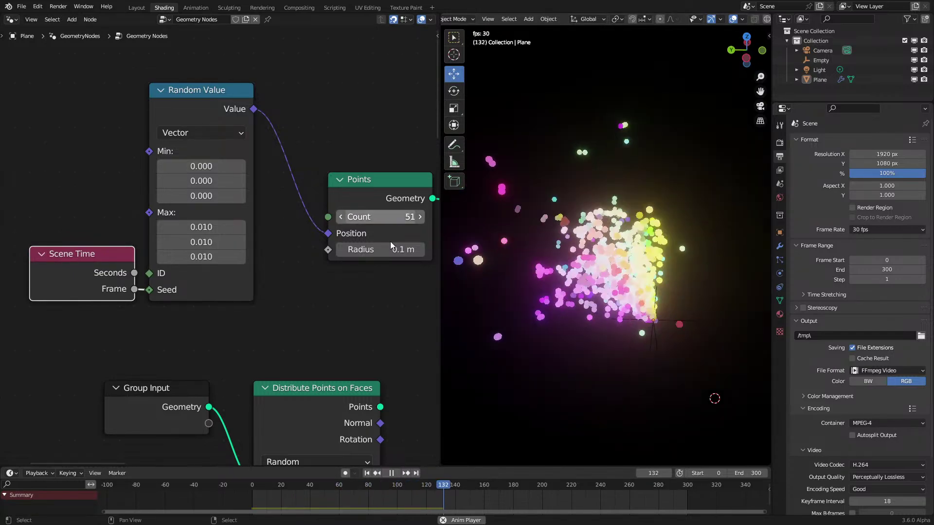
{"action": "middle_click_drag", "start_coordinate": [580, 350], "coordinate": [635, 308]}
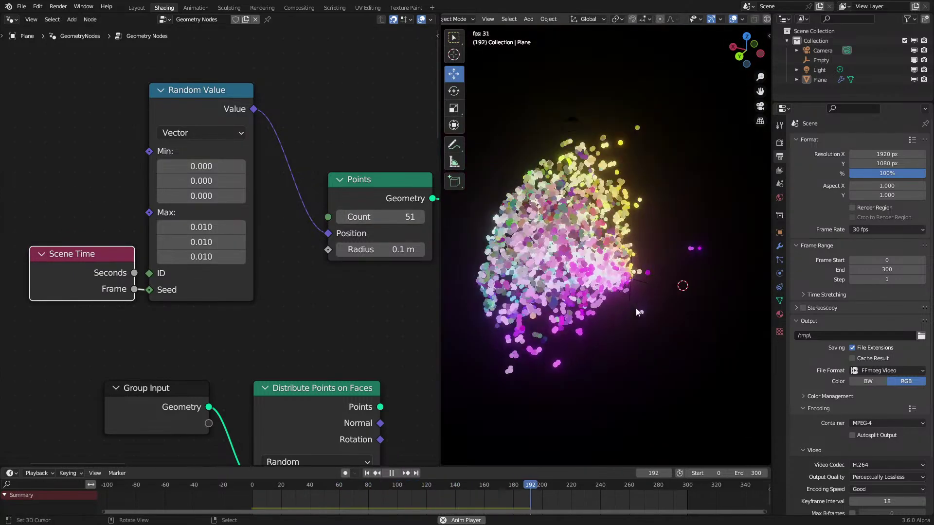
{"action": "left_click", "coordinate": [200, 504]}
{"action": "middle_click_drag", "start_coordinate": [574, 304], "coordinate": [700, 281]}
Stop playback, set all three Random Value Min values to -0.010, and replay the simulation from the start
{"action": "key", "text": "space"}
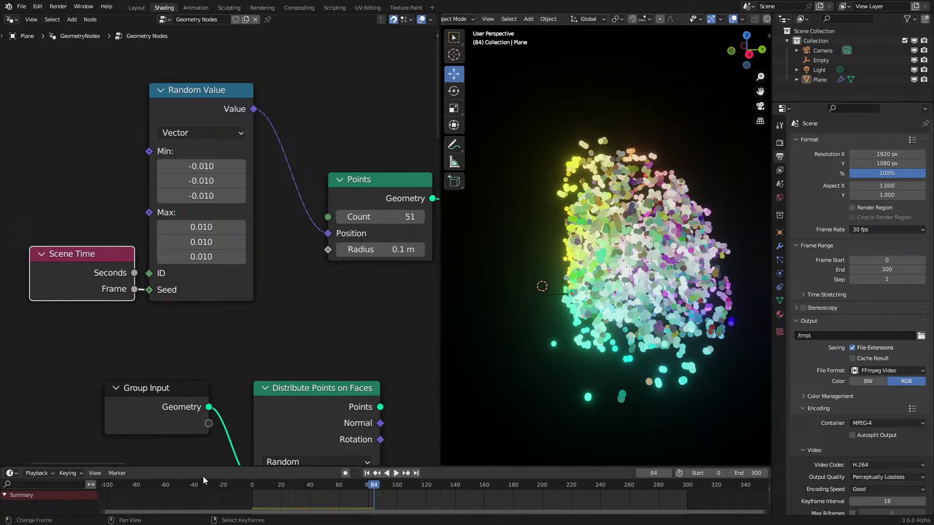
{"action": "left_click", "coordinate": [204, 488]}
{"action": "key", "text": "space"}
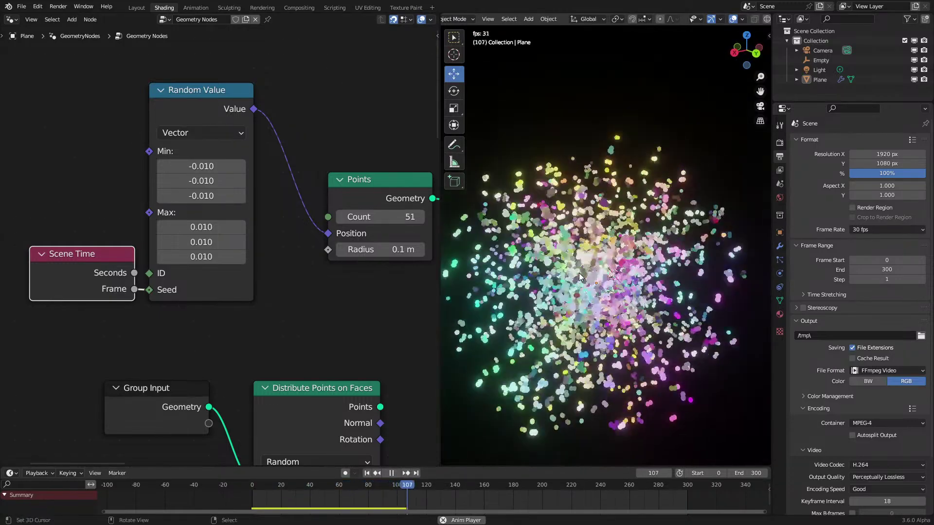
{"action": "middle_click_drag", "start_coordinate": [579, 277], "coordinate": [539, 270]}
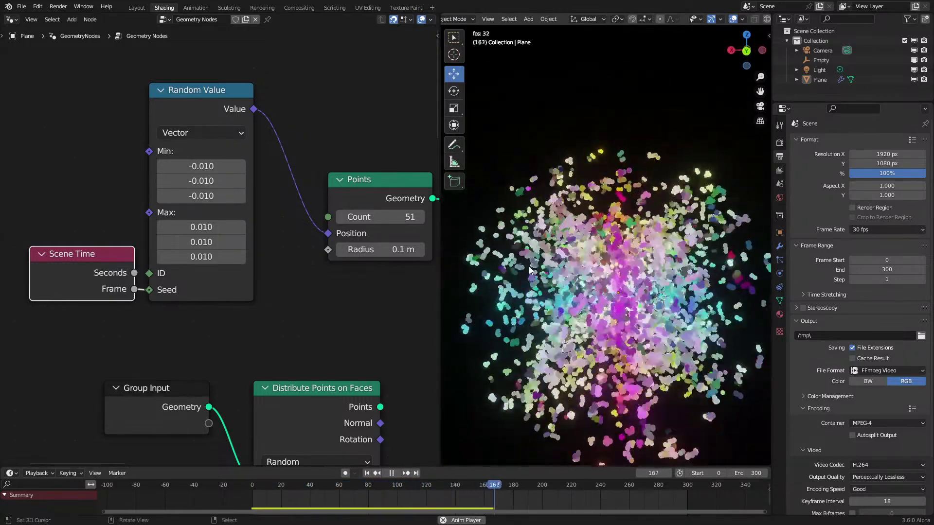
Extend the scene's End frame to 748, let the simulation run on, and stop playback
{"action": "left_click_drag", "start_coordinate": [749, 474], "coordinate": [846, 473]}
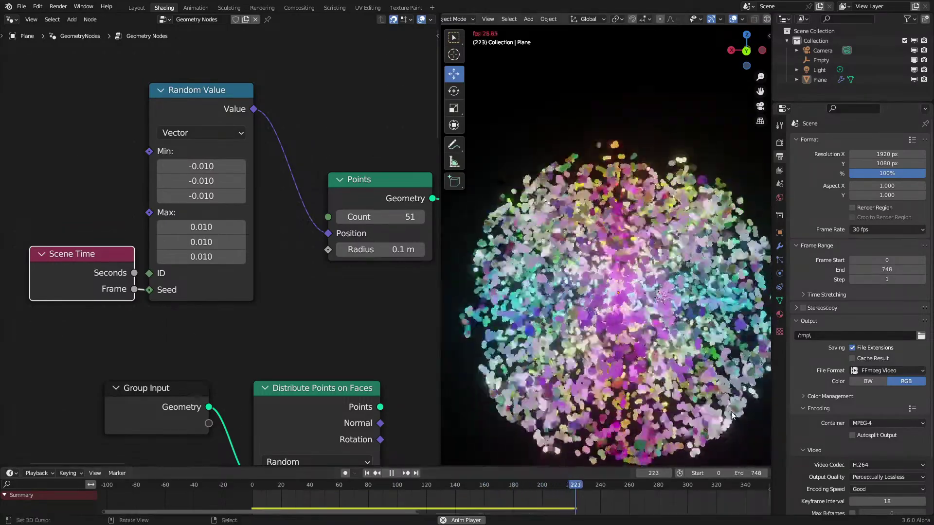
{"action": "middle_click_drag", "start_coordinate": [580, 317], "coordinate": [526, 329]}
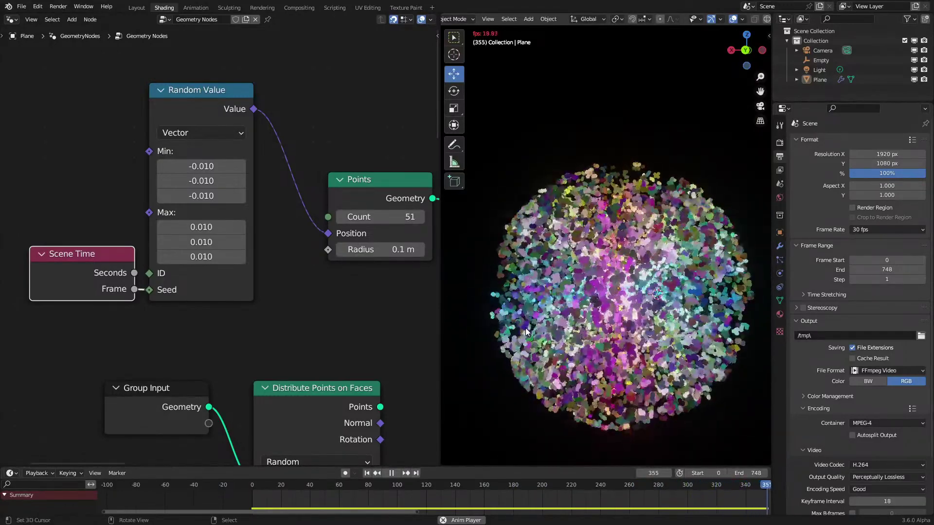
{"action": "key", "text": "space"}
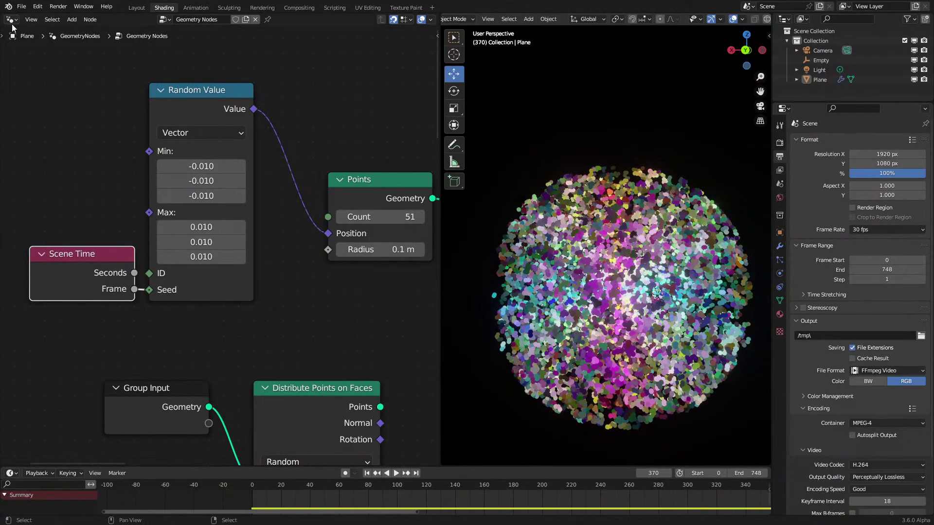
Split the node editor horizontally, turn the upper area into a Spreadsheet, and reduce its height
{"action": "left_click_drag", "start_coordinate": [2, 13], "coordinate": [9, 319]}
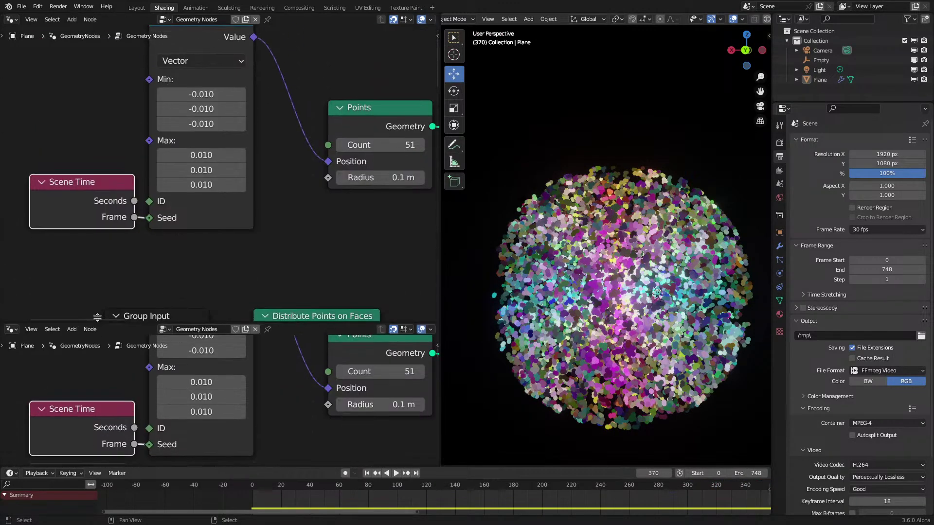
{"action": "left_click", "coordinate": [11, 20]}
{"action": "left_click", "coordinate": [294, 90]}
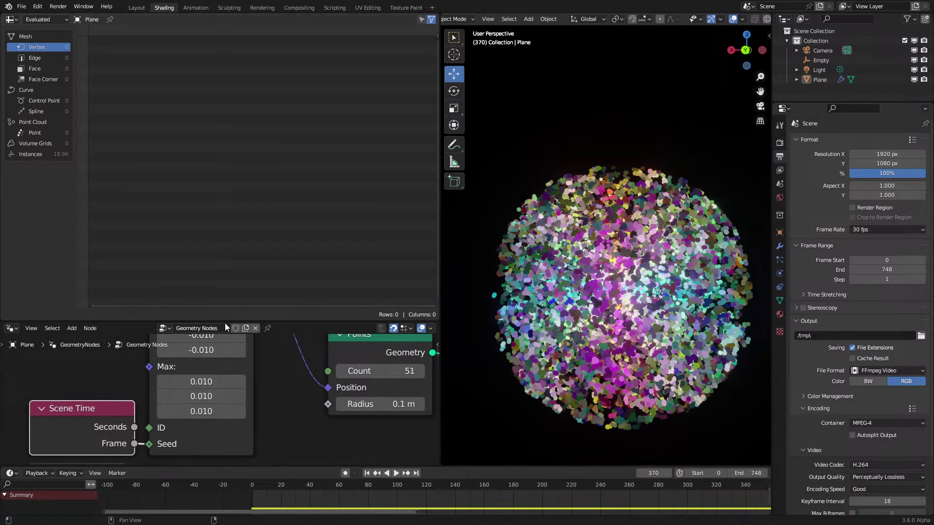
{"action": "left_click_drag", "start_coordinate": [225, 322], "coordinate": [257, 174]}
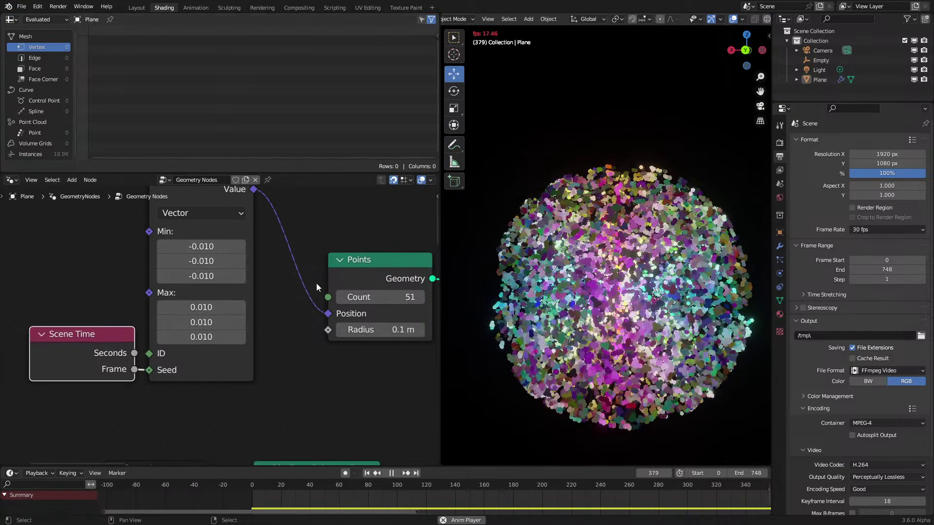
Preview Simulation Output directly at the Group Output and play the raw point cloud in solid shading
{"action": "scroll", "coordinate": [316, 283], "scroll_direction": "down", "scroll_amount": 5}
{"action": "middle_click_drag", "start_coordinate": [350, 325], "coordinate": [380, 300]}
{"action": "scroll", "coordinate": [341, 311], "scroll_direction": "up", "scroll_amount": 3}
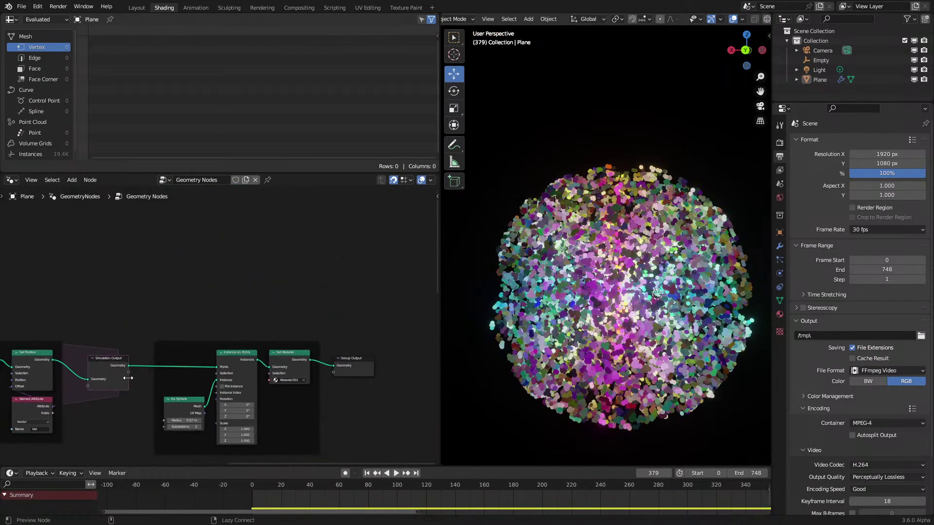
{"action": "left_click", "coordinate": [119, 377], "text": "ctrl+shift"}
{"action": "scroll", "coordinate": [158, 414], "scroll_direction": "up", "scroll_amount": 1}
{"action": "key", "text": "space"}
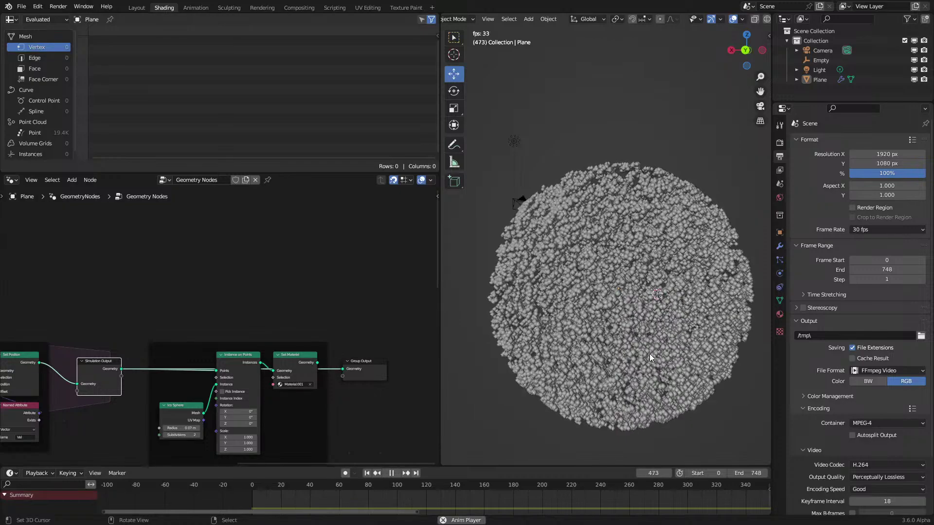
Examine how the raw point cloud grows during playback from several angles and distances, then stop playback
{"action": "key", "text": "space"}
{"action": "key", "text": "space"}
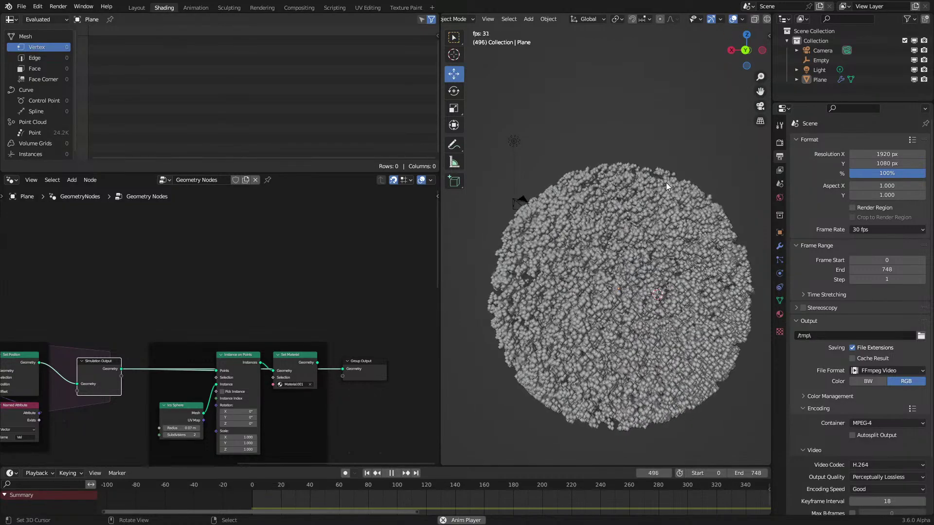
{"action": "middle_click_drag", "start_coordinate": [666, 182], "coordinate": [580, 191]}
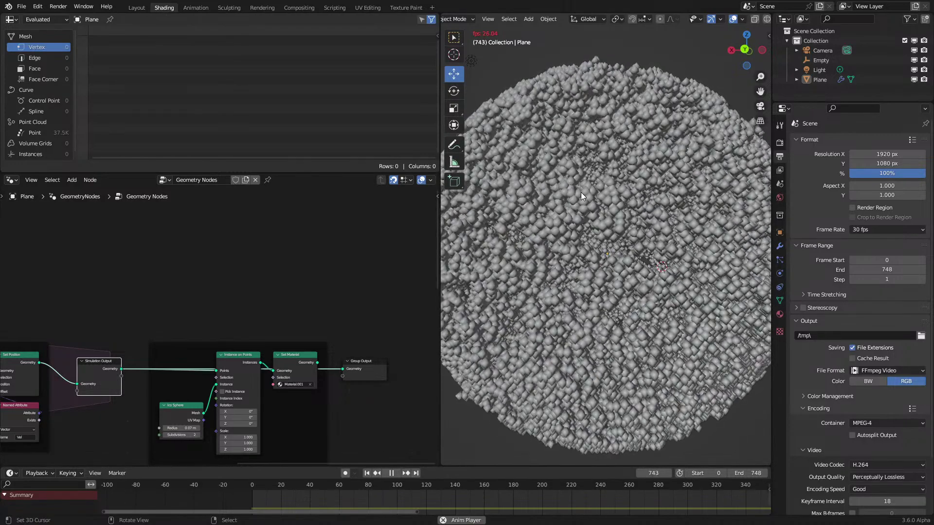
{"action": "middle_click_drag", "start_coordinate": [606, 204], "coordinate": [603, 226]}
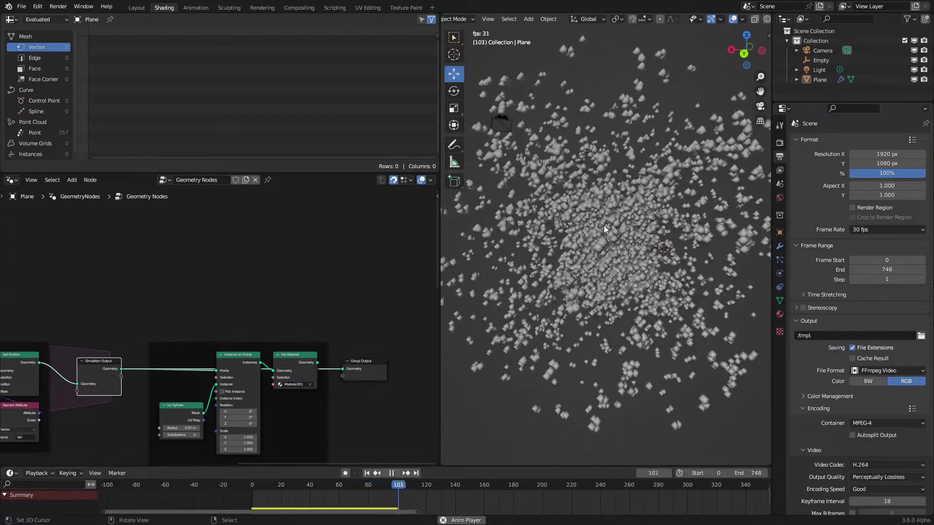
{"action": "mouse_move", "coordinate": [603, 225]}
{"action": "middle_mouse_down"}
{"action": "mouse_move", "coordinate": [562, 208]}
{"action": "mouse_move", "coordinate": [554, 216]}
{"action": "mouse_move", "coordinate": [581, 205]}
{"action": "mouse_move", "coordinate": [601, 239]}
{"action": "mouse_move", "coordinate": [639, 197]}
{"action": "mouse_move", "coordinate": [590, 231]}
{"action": "mouse_move", "coordinate": [602, 270]}
{"action": "mouse_move", "coordinate": [594, 277]}
{"action": "mouse_move", "coordinate": [611, 266]}
{"action": "mouse_move", "coordinate": [612, 233]}
{"action": "middle_mouse_up"}
{"action": "scroll", "coordinate": [628, 271], "scroll_direction": "down", "scroll_amount": 6}
{"action": "scroll", "coordinate": [612, 233], "scroll_direction": "up", "scroll_amount": 1}
{"action": "key", "text": "space"}
Route the Set Material node back to the Group Output
{"action": "scroll", "coordinate": [633, 247], "scroll_direction": "up", "scroll_amount": 1}
{"action": "scroll", "coordinate": [320, 302], "scroll_direction": "down", "scroll_amount": 2}
{"action": "scroll", "coordinate": [265, 360], "scroll_direction": "up", "scroll_amount": 4}
{"action": "left_click", "coordinate": [277, 335], "text": "ctrl+shift"}
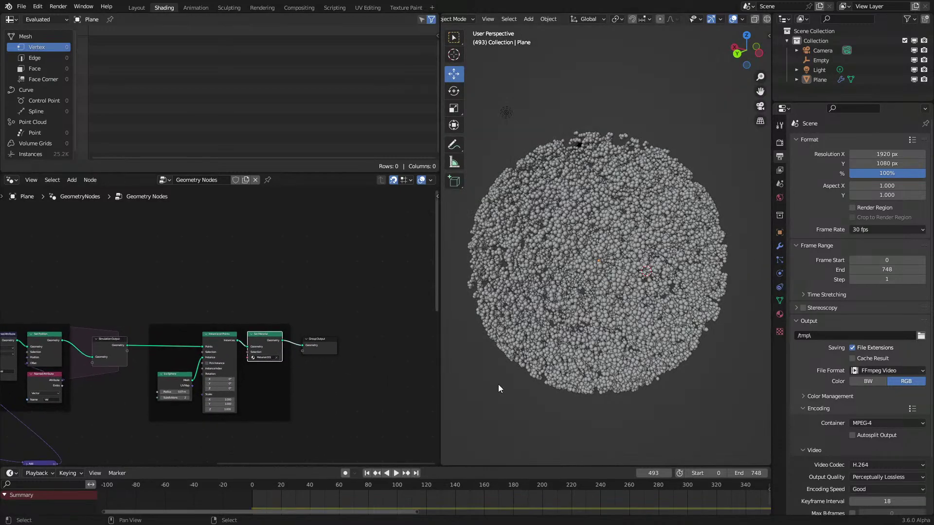
Switch the viewport to rendered shading and inspect the coloured sphere of points up close during playback
{"action": "key", "text": "z"}
{"action": "middle_click_drag", "start_coordinate": [712, 356], "coordinate": [647, 316]}
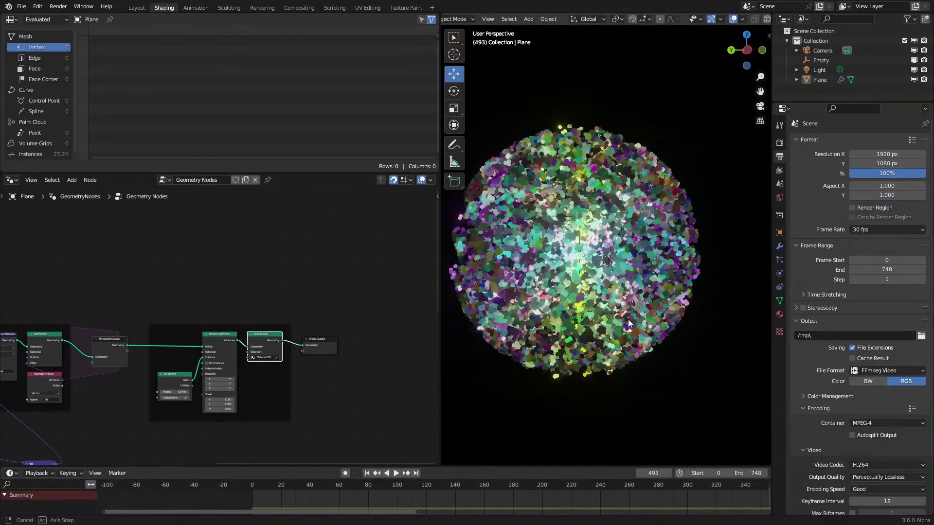
{"action": "scroll", "coordinate": [615, 291], "scroll_direction": "up", "scroll_amount": 2}
{"action": "key", "text": "space"}
{"action": "scroll", "coordinate": [615, 291], "scroll_direction": "up", "scroll_amount": 2}
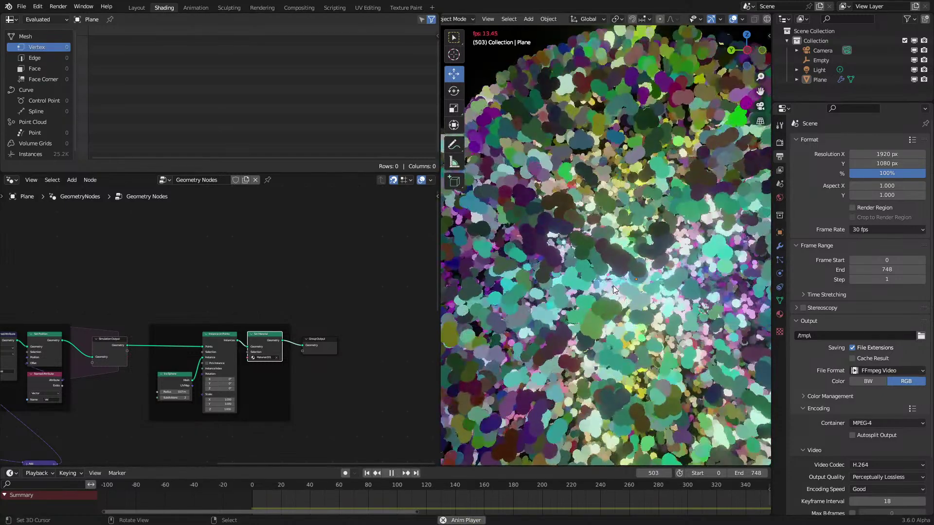
{"action": "scroll", "coordinate": [615, 291], "scroll_direction": "down", "scroll_amount": 4}
{"action": "mouse_move", "coordinate": [598, 294]}
{"action": "middle_mouse_down"}
{"action": "mouse_move", "coordinate": [652, 305]}
{"action": "mouse_move", "coordinate": [608, 295]}
{"action": "middle_mouse_up"}
Return the viewport to solid shading, replay the simulation from the start, and stop it partway
{"action": "left_click", "coordinate": [650, 277]}
{"action": "key", "text": "shift+Left"}
{"action": "key", "text": "space"}
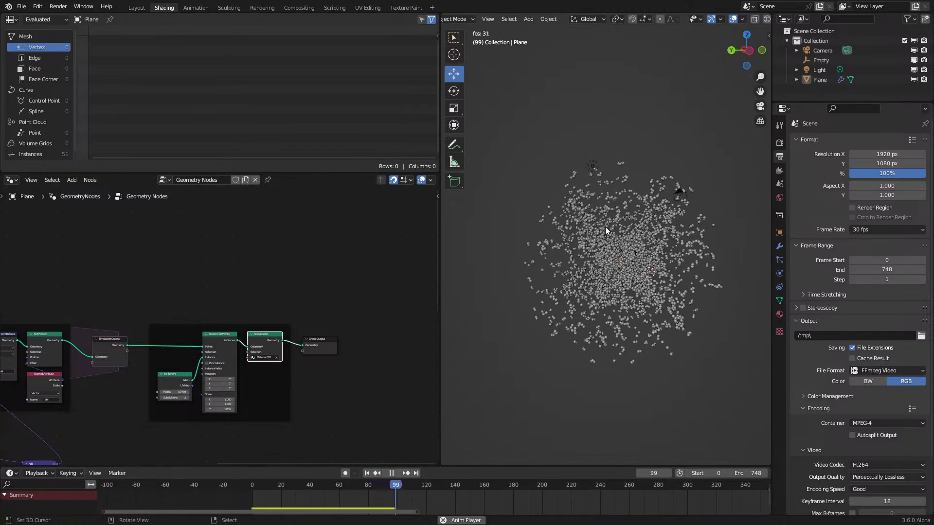
{"action": "middle_click_drag", "start_coordinate": [606, 227], "coordinate": [554, 265]}
{"action": "key", "text": "space"}
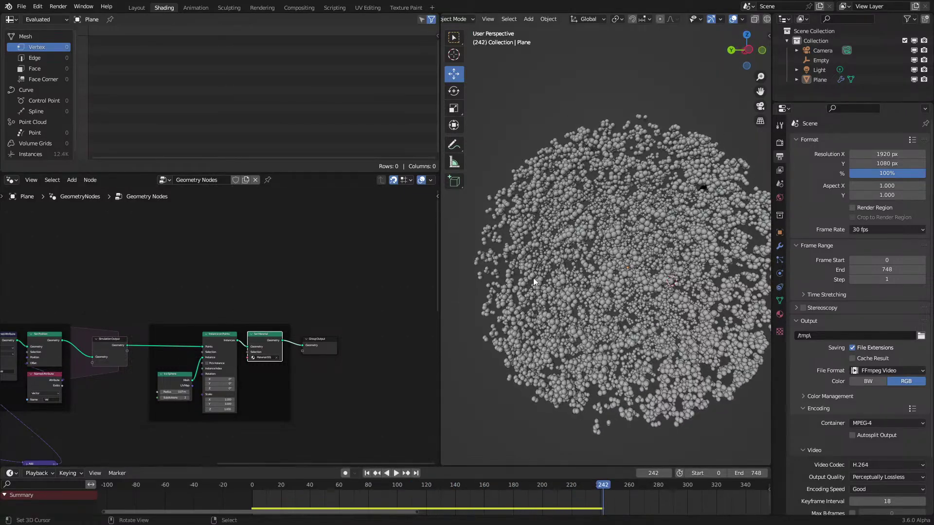
Add a Separate XYZ node fed by the Position node of the Bounds group
{"action": "scroll", "coordinate": [167, 390], "scroll_direction": "down", "scroll_amount": 2}
{"action": "middle_click_drag", "start_coordinate": [166, 390], "coordinate": [356, 283]}
{"action": "scroll", "coordinate": [306, 326], "scroll_direction": "up", "scroll_amount": 5}
{"action": "middle_click_drag", "start_coordinate": [306, 326], "coordinate": [256, 302]}
{"action": "scroll", "coordinate": [272, 325], "scroll_direction": "up", "scroll_amount": 2}
{"action": "scroll", "coordinate": [272, 325], "scroll_direction": "up", "scroll_amount": 2}
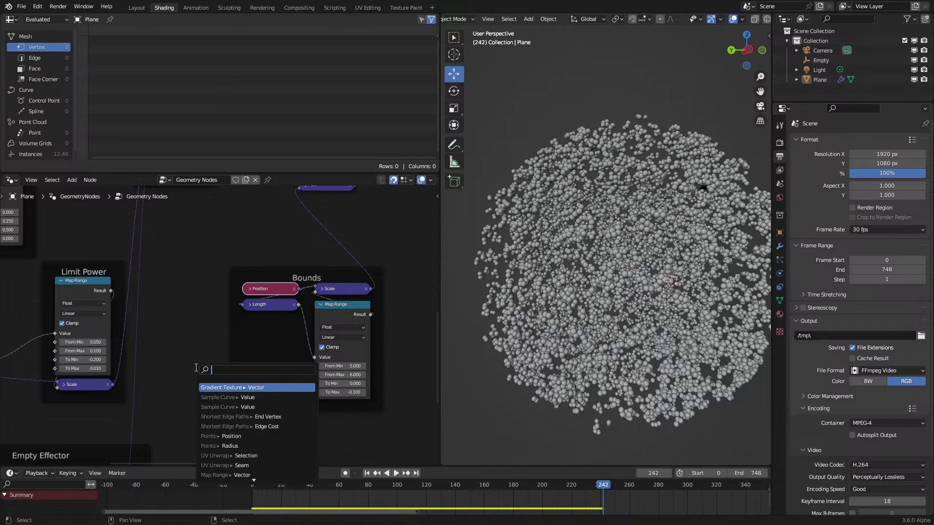
{"action": "type", "text": "sep"}
{"action": "key", "text": "Return"}
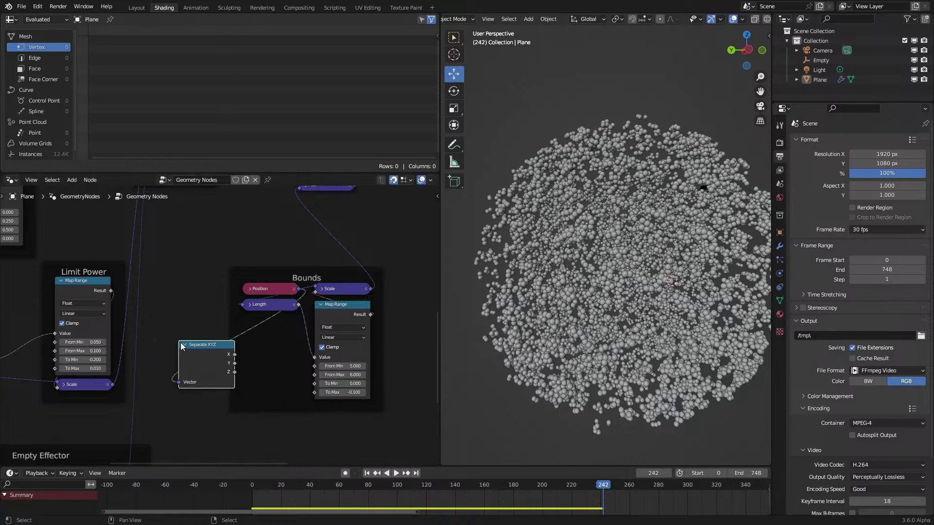
Add a comparison node on the Separate XYZ node's Z output and set its operation to Less Than
{"action": "scroll", "coordinate": [254, 376], "scroll_direction": "up", "scroll_amount": 1}
{"action": "left_click_drag", "start_coordinate": [257, 396], "coordinate": [269, 400]}
{"action": "type", "text": "gr"}
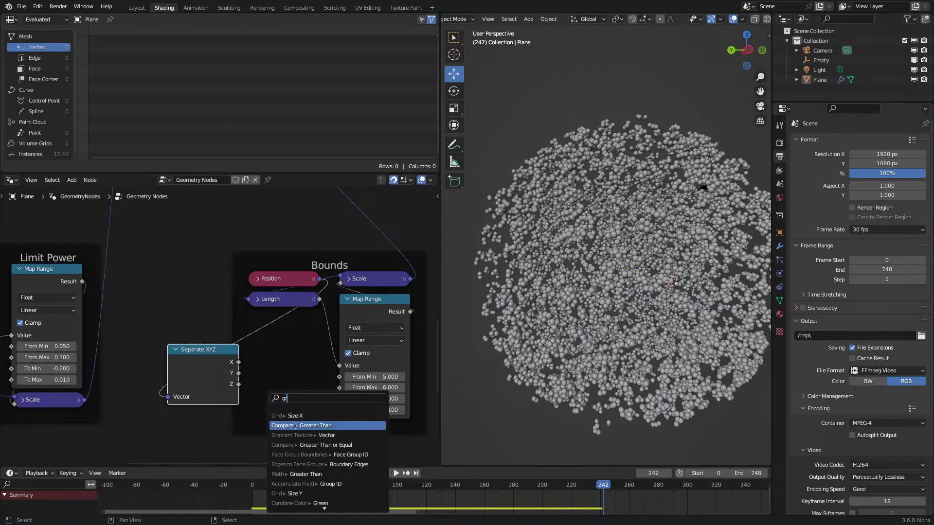
{"action": "left_click", "coordinate": [295, 426]}
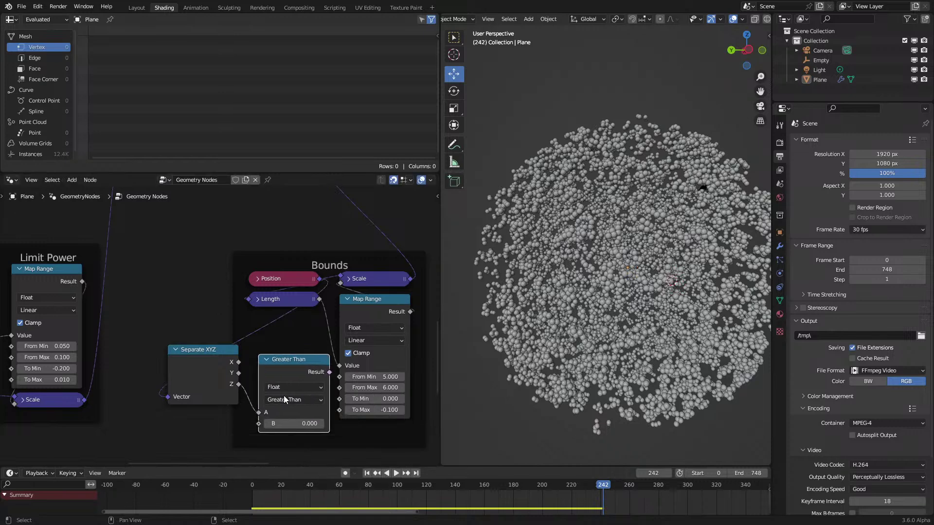
{"action": "left_click", "coordinate": [285, 400]}
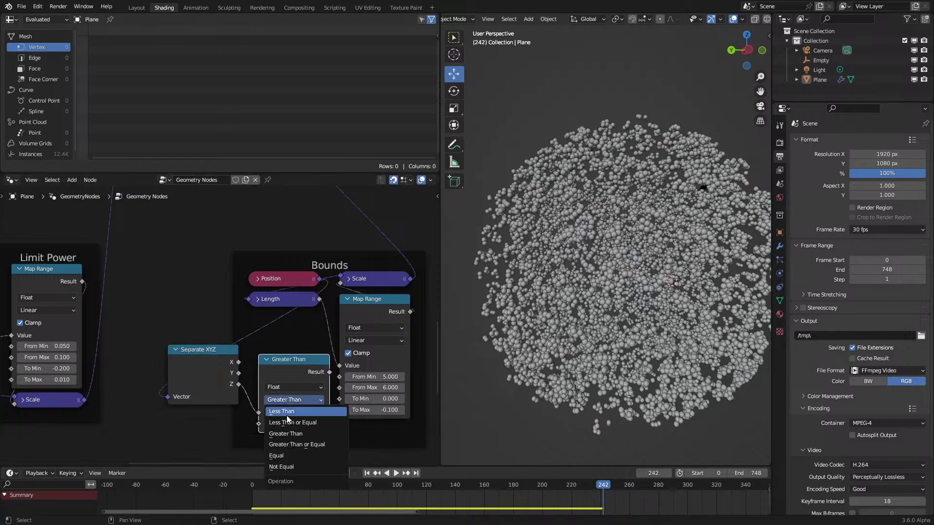
{"action": "left_click", "coordinate": [290, 412]}
Arrange the Separate XYZ and Less Than nodes inside the Bounds frame, beneath the Length and Map Range nodes
{"action": "middle_click_drag", "start_coordinate": [250, 358], "coordinate": [222, 326]}
{"action": "left_click_drag", "start_coordinate": [272, 332], "coordinate": [256, 349]}
{"action": "middle_click_drag", "start_coordinate": [259, 348], "coordinate": [221, 323]}
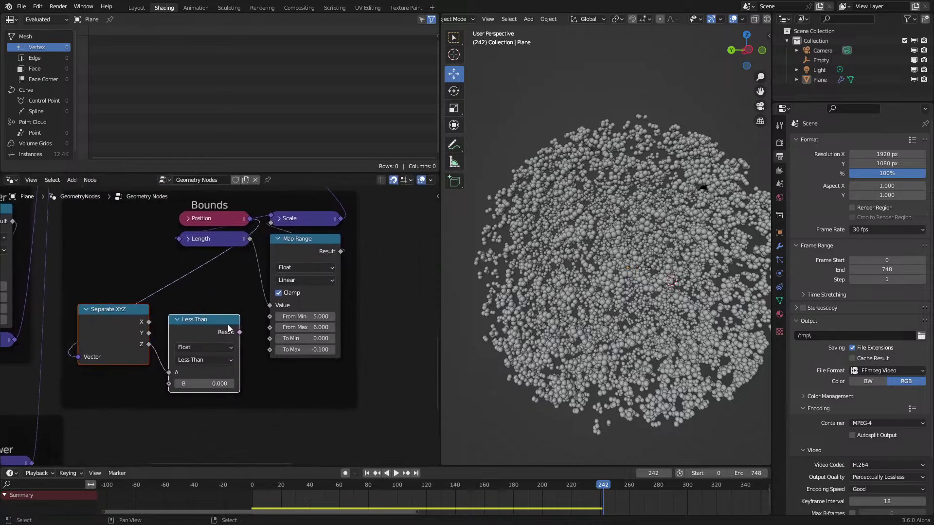
{"action": "left_click_drag", "start_coordinate": [220, 323], "coordinate": [327, 370]}
{"action": "middle_click_drag", "start_coordinate": [340, 263], "coordinate": [288, 311]}
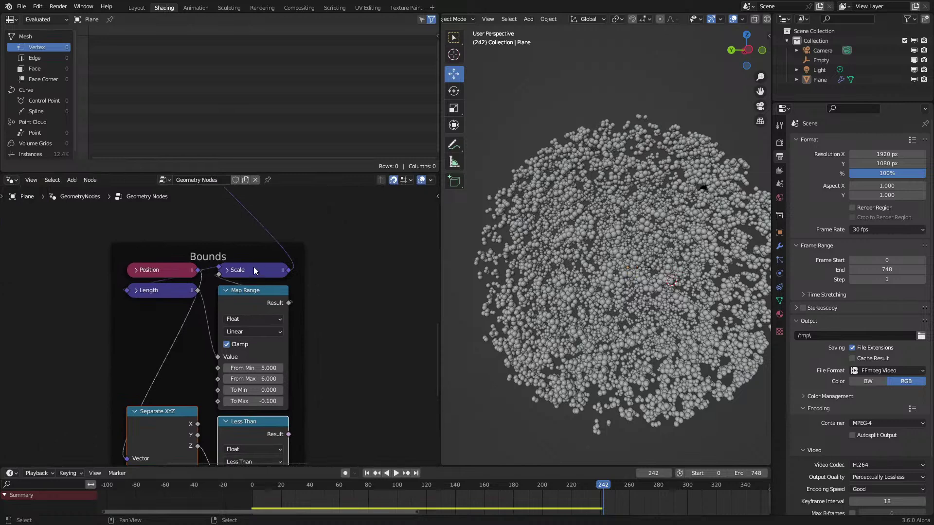
Duplicate the Bounds group's Scale node beside the frame and link the Position vector to it
{"action": "scroll", "coordinate": [254, 271], "scroll_direction": "down", "scroll_amount": 2}
{"action": "middle_click_drag", "start_coordinate": [253, 271], "coordinate": [247, 307]}
{"action": "scroll", "coordinate": [240, 329], "scroll_direction": "up", "scroll_amount": 1}
{"action": "key", "text": "shift+d"}
{"action": "left_click", "coordinate": [321, 336]}
{"action": "left_click_drag", "start_coordinate": [193, 331], "coordinate": [296, 335]}
{"action": "middle_click_drag", "start_coordinate": [297, 388], "coordinate": [303, 281]}
Add a Multiply node after Less Than, use it to drive the duplicated Scale, and feed that Scale from the original Scale node
{"action": "scroll", "coordinate": [239, 325], "scroll_direction": "up", "scroll_amount": 4}
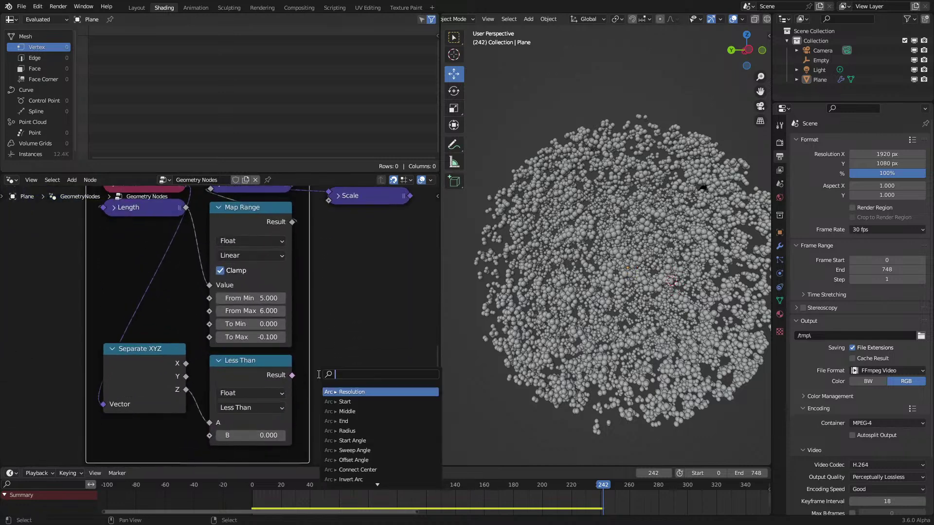
{"action": "left_click", "coordinate": [357, 392]}
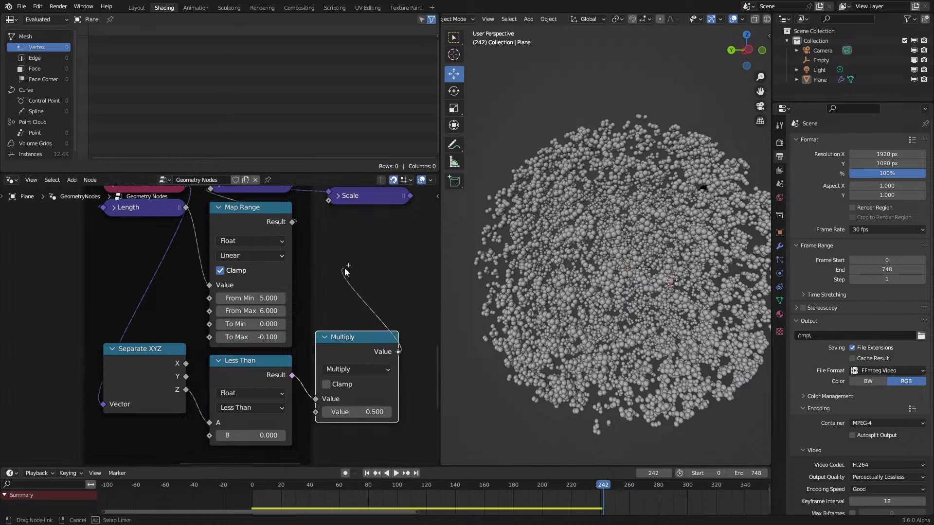
{"action": "left_click_drag", "start_coordinate": [328, 202], "coordinate": [329, 211]}
{"action": "middle_click_drag", "start_coordinate": [329, 215], "coordinate": [325, 285]}
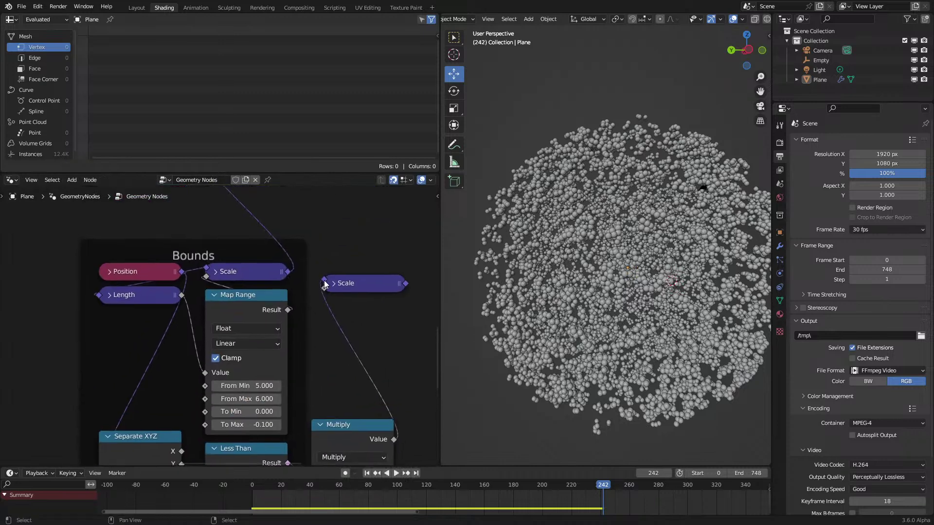
{"action": "left_click_drag", "start_coordinate": [288, 272], "coordinate": [325, 278]}
Duplicate the Add node that collects the bounds force and chain the copy after it, adding the second Scale's output
{"action": "scroll", "coordinate": [327, 275], "scroll_direction": "down", "scroll_amount": 6}
{"action": "middle_click_drag", "start_coordinate": [337, 213], "coordinate": [303, 306]}
{"action": "scroll", "coordinate": [258, 286], "scroll_direction": "up", "scroll_amount": 3}
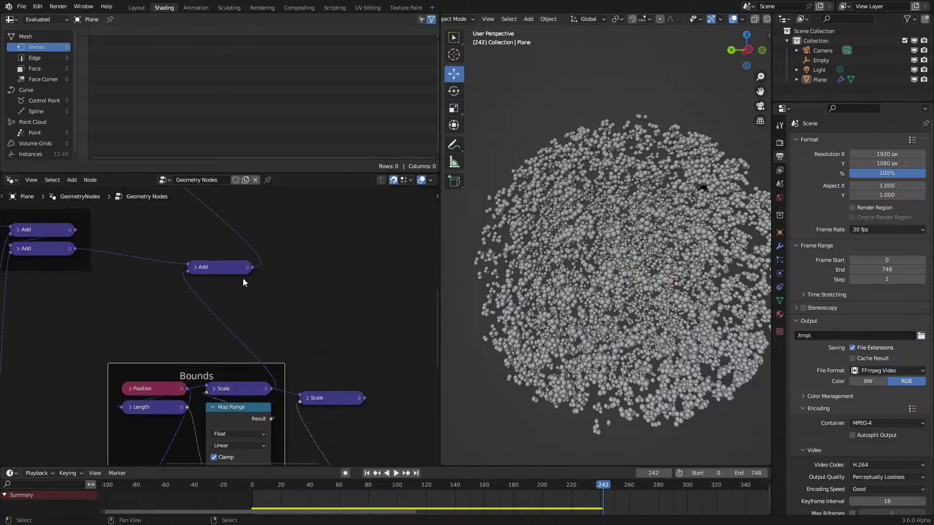
{"action": "middle_click_drag", "start_coordinate": [236, 296], "coordinate": [258, 354]}
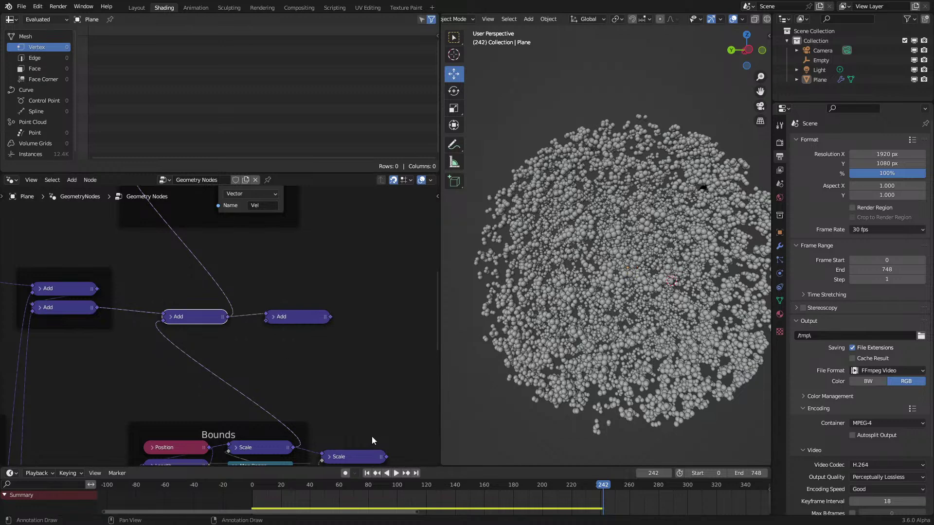
Join the spreadsheet area into the node editor so the node graph fills the whole column
{"action": "right_click", "coordinate": [326, 175]}
{"action": "left_click", "coordinate": [313, 197]}
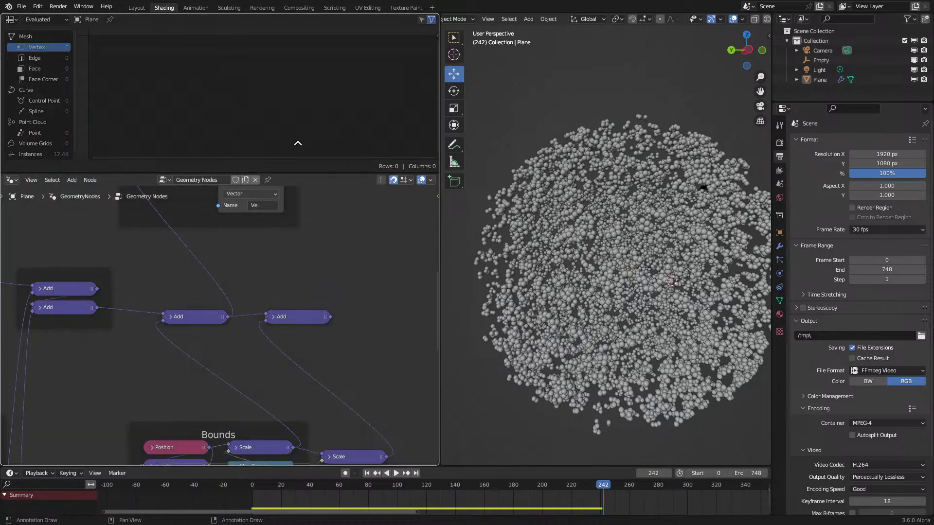
{"action": "left_click", "coordinate": [297, 143]}
Link the second Add node to the Value input storing the Vel attribute and replay the simulation from the start
{"action": "middle_click_drag", "start_coordinate": [313, 279], "coordinate": [327, 379]}
{"action": "left_click_drag", "start_coordinate": [343, 337], "coordinate": [149, 183]}
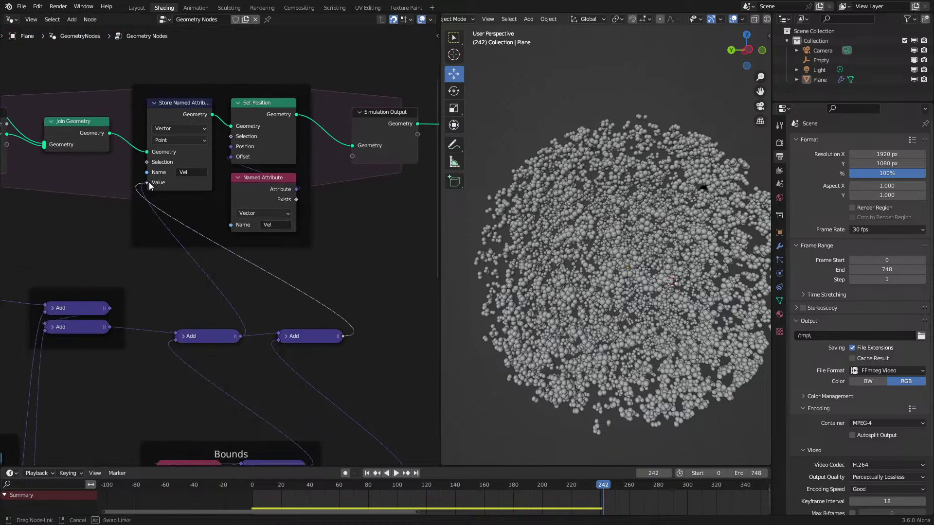
{"action": "key", "text": "shift+Left"}
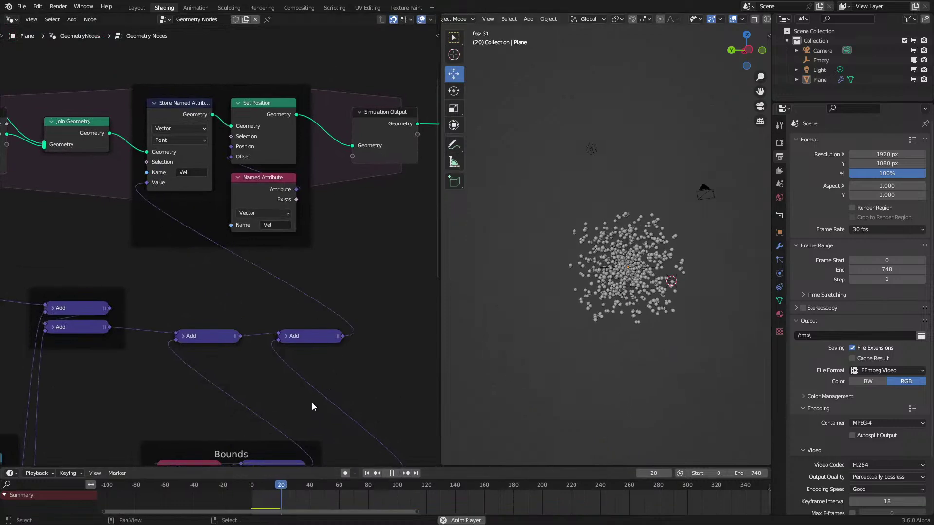
Set the Multiply node's value to -0.5 and restart the simulation from the first frame
{"action": "middle_click_drag", "start_coordinate": [313, 416], "coordinate": [268, 232]}
{"action": "middle_click_drag", "start_coordinate": [337, 362], "coordinate": [316, 265]}
{"action": "middle_click_drag", "start_coordinate": [566, 333], "coordinate": [566, 313]}
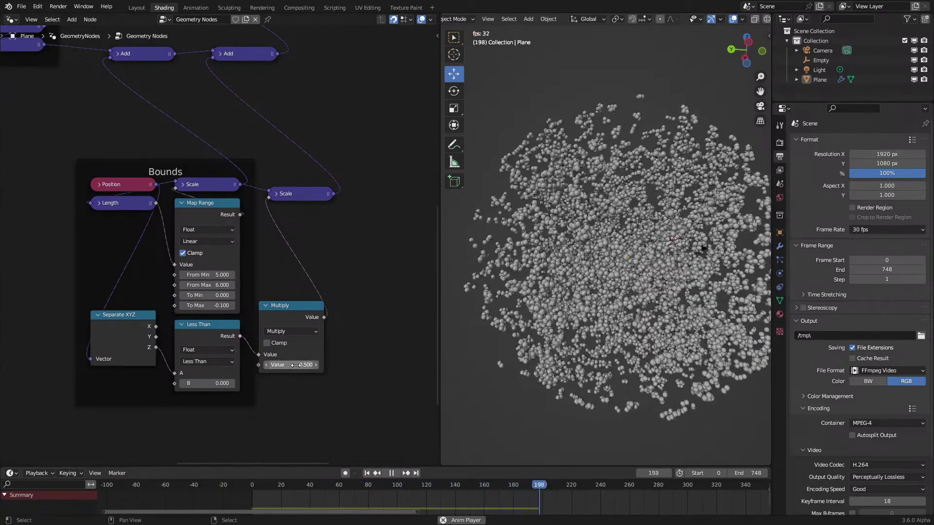
{"action": "left_click", "coordinate": [252, 492]}
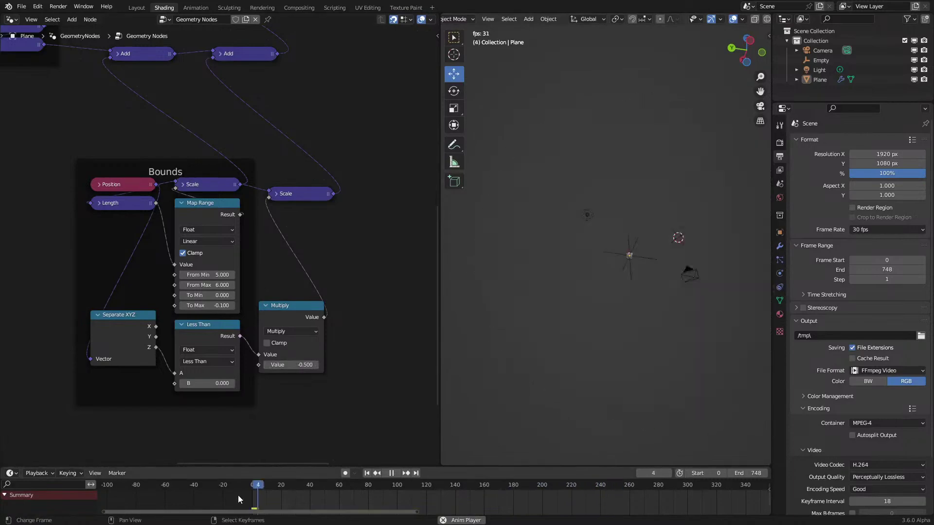
Watch the simulation play in front view to examine how the points behave below the ground level, then stop playback
{"action": "key", "text": "space"}
{"action": "scroll", "coordinate": [290, 300], "scroll_direction": "down", "scroll_amount": 3}
{"action": "middle_click_drag", "start_coordinate": [295, 305], "coordinate": [308, 402]}
{"action": "key", "text": "space"}
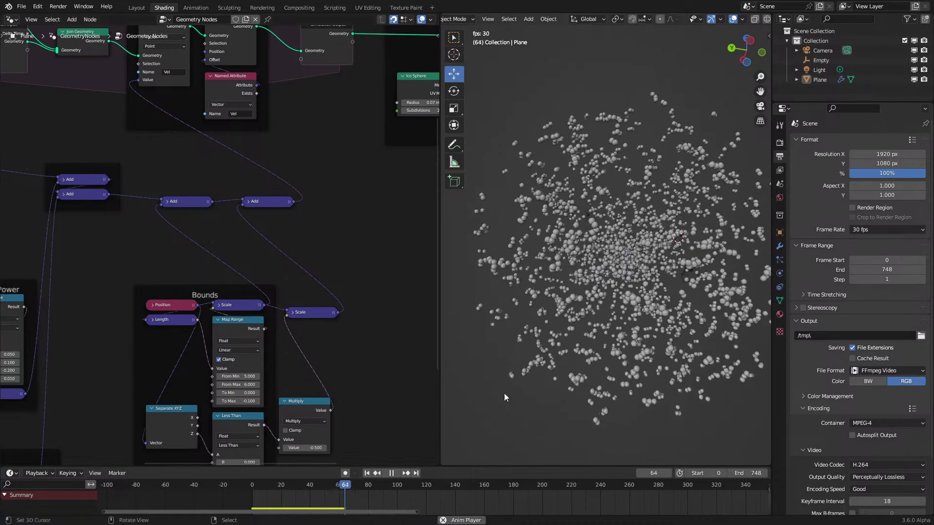
{"action": "key", "text": "KP_1"}
{"action": "middle_click_drag", "start_coordinate": [263, 436], "coordinate": [253, 300]}
{"action": "scroll", "coordinate": [250, 331], "scroll_direction": "up", "scroll_amount": 3}
{"action": "key", "text": "space"}
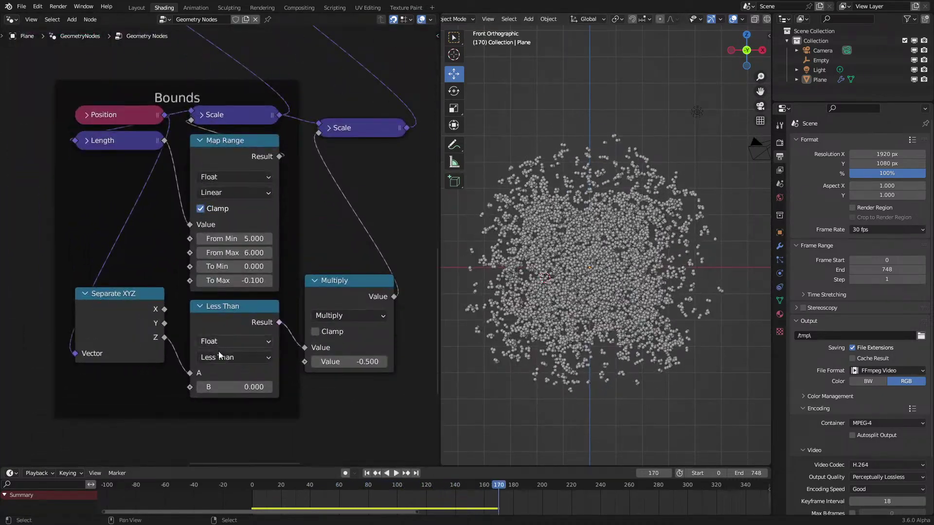
Feed the second Scale node directly from Position and replay the simulation from the start
{"action": "middle_click_drag", "start_coordinate": [236, 115], "coordinate": [257, 209]}
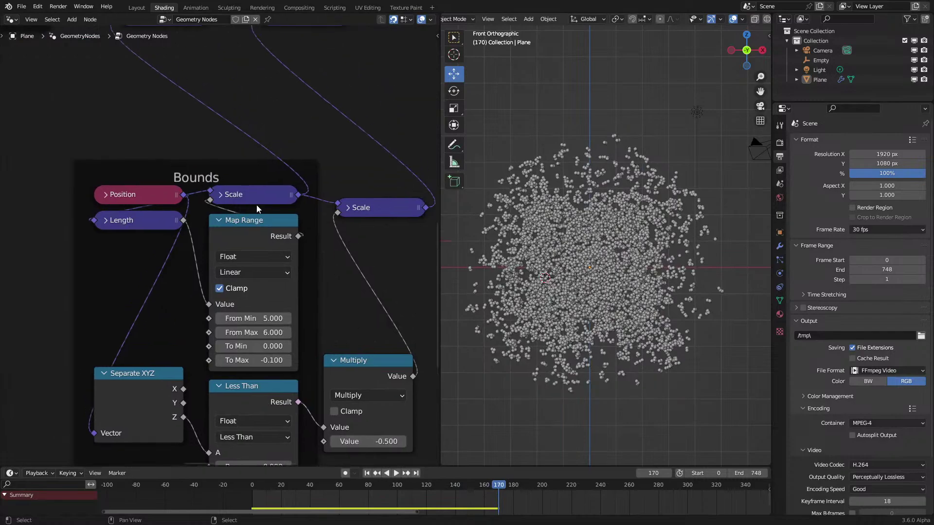
{"action": "key", "text": "space"}
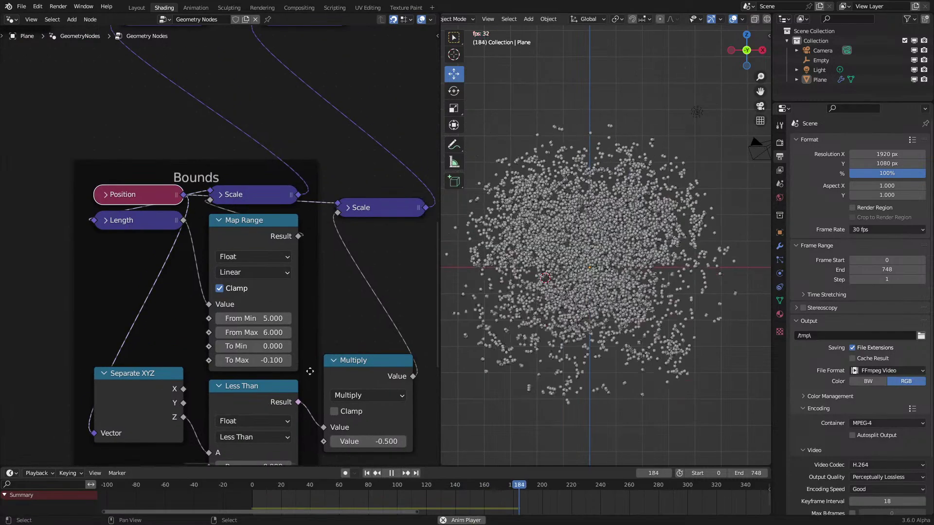
{"action": "left_click", "coordinate": [249, 496]}
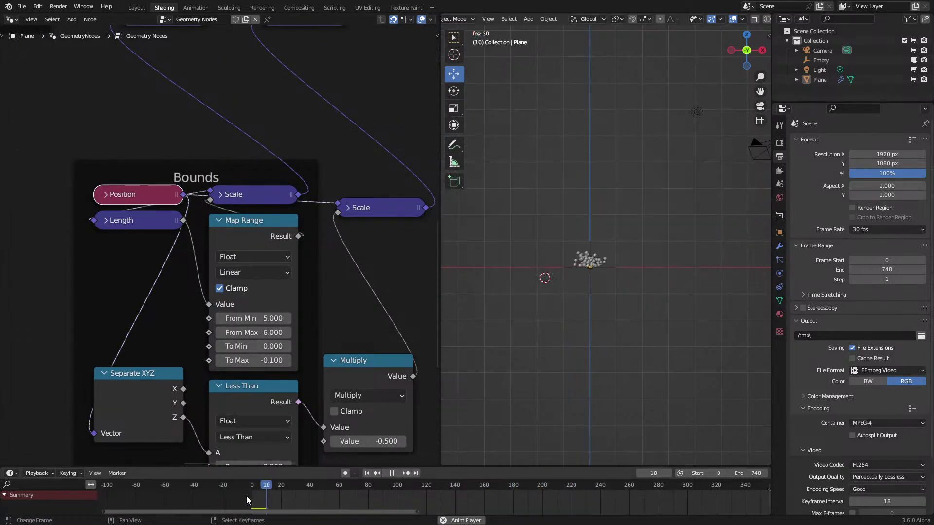
{"action": "middle_click_drag", "start_coordinate": [541, 305], "coordinate": [615, 247]}
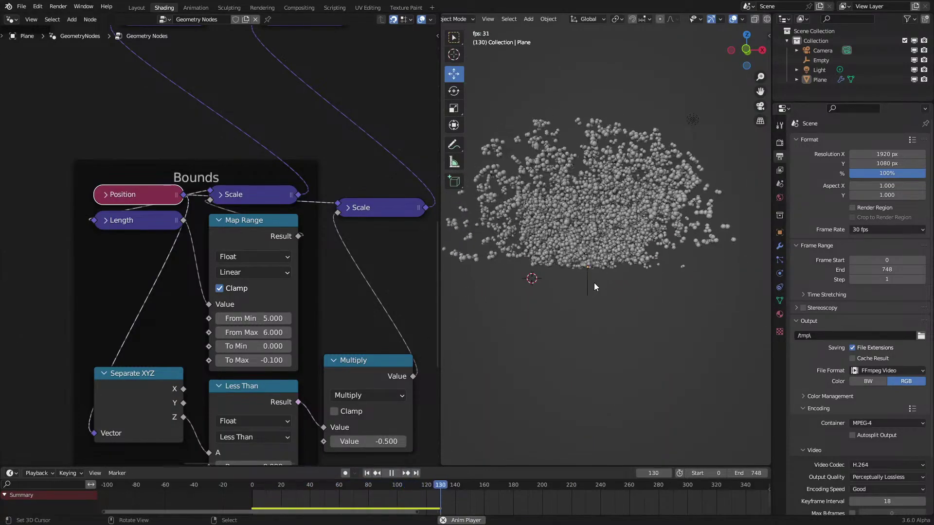
Set the Multiply node's value to -0.1 and inspect the playing point cloud from different angles
{"action": "left_click", "coordinate": [385, 434]}
{"action": "left_click", "coordinate": [382, 442]}
{"action": "type", "text": "-0.1"}
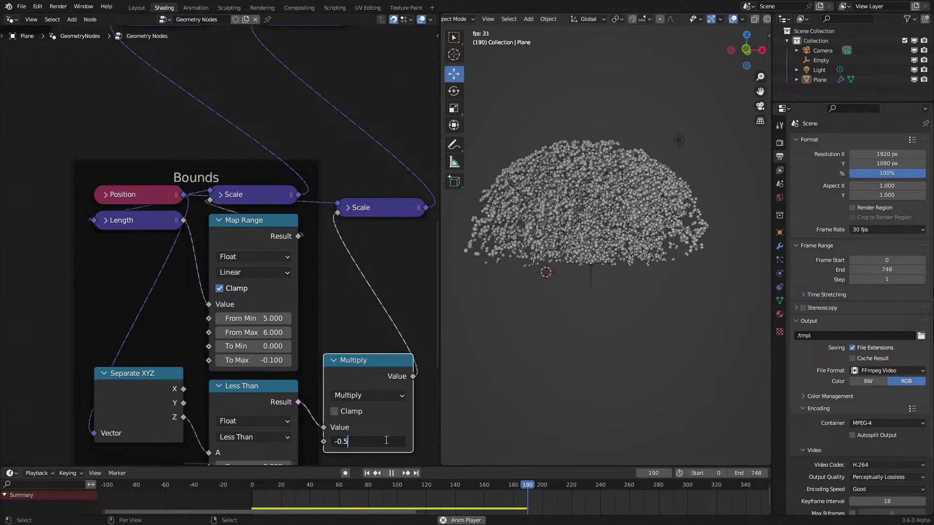
{"action": "key", "text": "Return"}
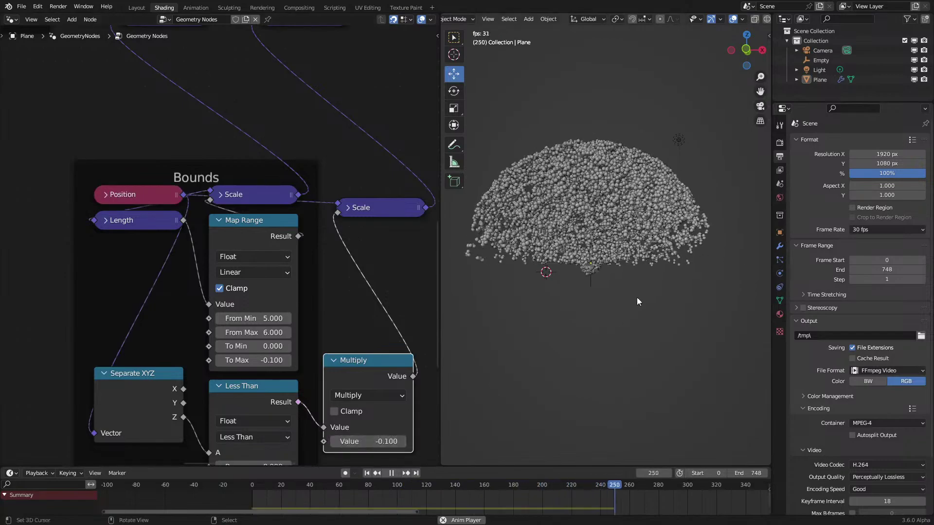
{"action": "scroll", "coordinate": [613, 293], "scroll_direction": "up", "scroll_amount": 5}
{"action": "scroll", "coordinate": [624, 282], "scroll_direction": "down", "scroll_amount": 5}
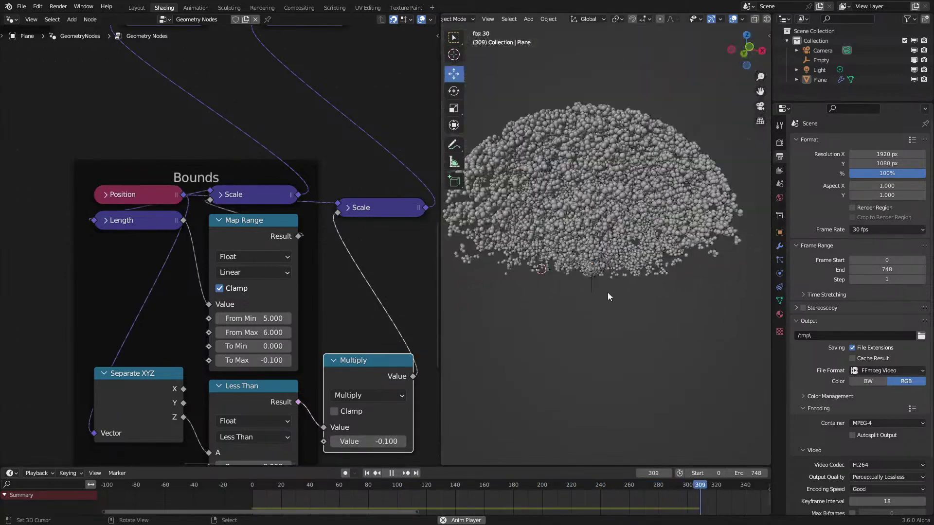
{"action": "middle_click_drag", "start_coordinate": [657, 281], "coordinate": [577, 319]}
Replay the simulation from the start in rendered shading, then stop it partway
{"action": "key", "text": "shift+Left"}
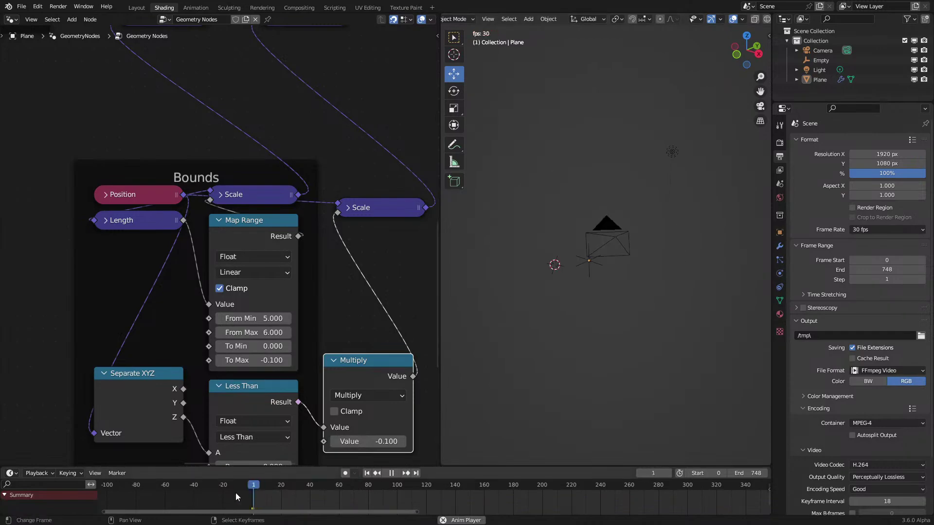
{"action": "key", "text": "z"}
{"action": "left_click", "coordinate": [628, 273]}
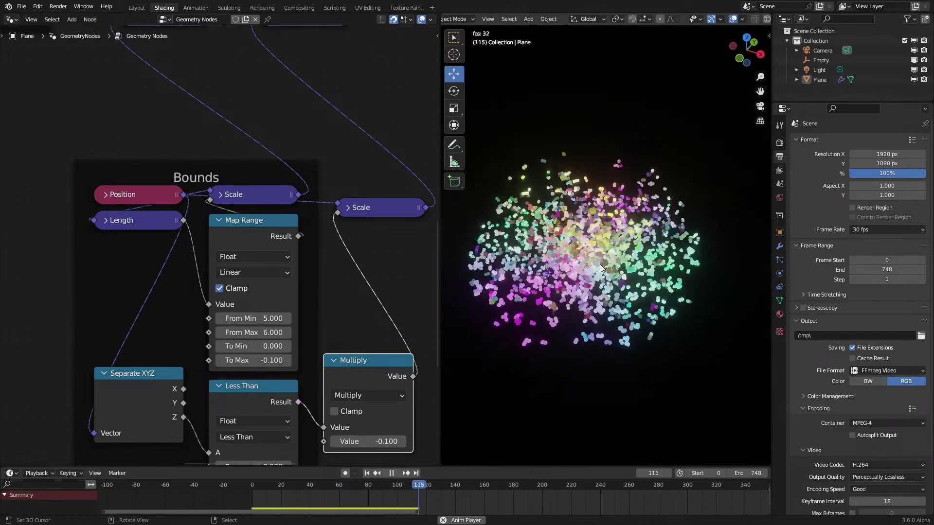
{"action": "key", "text": "space"}
Delete the second Scale, Multiply, Separate XYZ, Less Than and second Add nodes that limit the points by height
{"action": "scroll", "coordinate": [326, 269], "scroll_direction": "down", "scroll_amount": 3}
{"action": "left_click_drag", "start_coordinate": [301, 217], "coordinate": [322, 355]}
{"action": "key", "text": "x"}
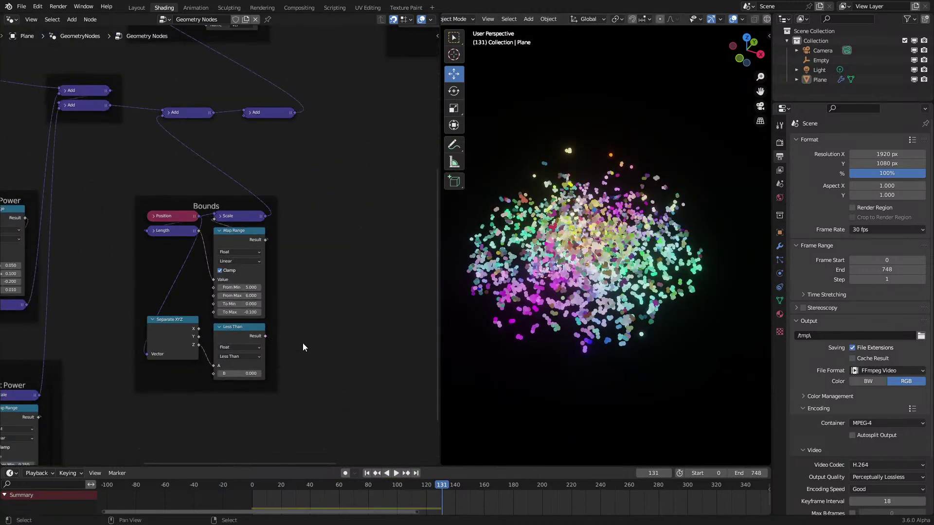
{"action": "left_click", "coordinate": [190, 326]}
{"action": "key", "text": "x"}
{"action": "middle_click_drag", "start_coordinate": [271, 196], "coordinate": [329, 341]}
{"action": "left_click_drag", "start_coordinate": [198, 146], "coordinate": [198, 136]}
{"action": "left_click", "coordinate": [317, 255]}
{"action": "key", "text": "x"}
Delete the Scene Time, Random Value and Points nodes that emit new points every frame
{"action": "middle_click_drag", "start_coordinate": [167, 137], "coordinate": [367, 295]}
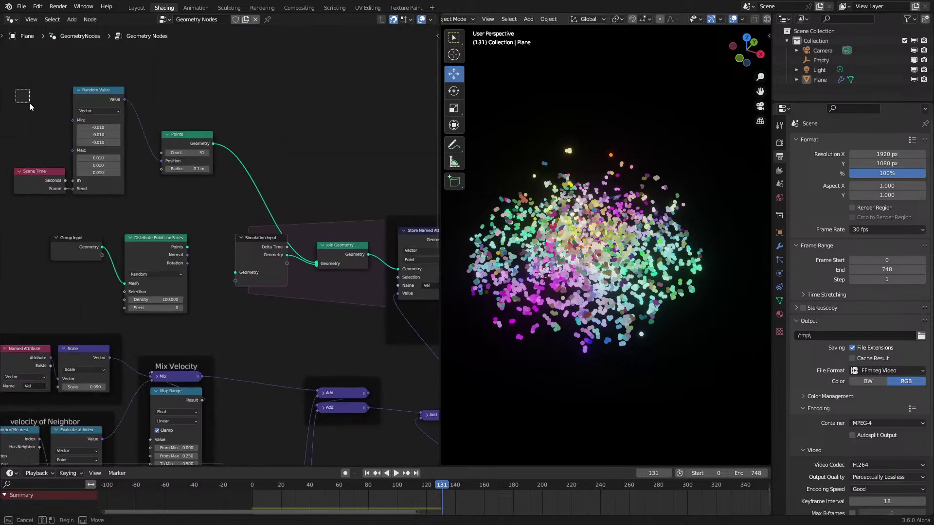
{"action": "left_click_drag", "start_coordinate": [16, 93], "coordinate": [225, 201]}
{"action": "key", "text": "x"}
Connect Distribute Points on Faces to the Simulation Input, link that straight to Store Named Attribute, and remove Join Geometry
{"action": "left_click_drag", "start_coordinate": [217, 257], "coordinate": [217, 257]}
{"action": "left_click_drag", "start_coordinate": [187, 247], "coordinate": [234, 277]}
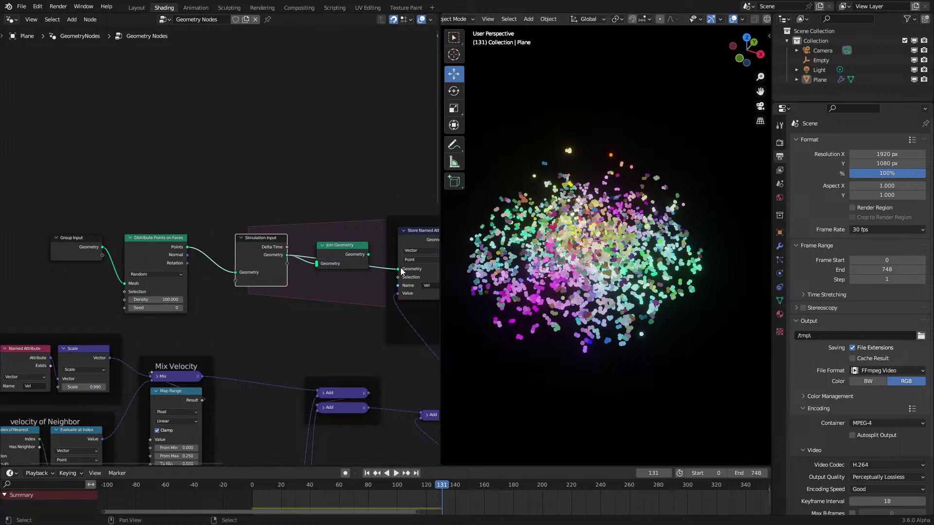
{"action": "left_click_drag", "start_coordinate": [403, 270], "coordinate": [403, 269]}
{"action": "key", "text": "x"}
{"action": "left_click", "coordinate": [354, 259]}
{"action": "key", "text": "ctrl+z"}
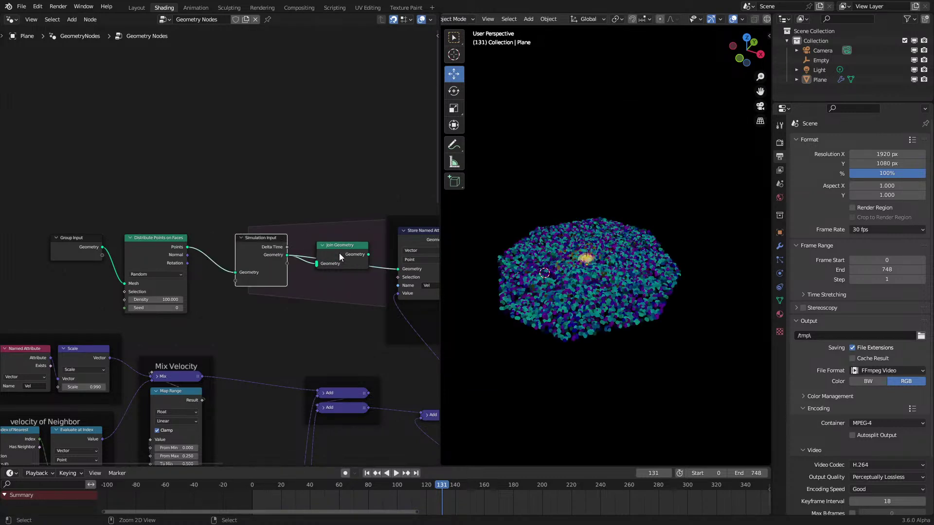
Preview the distributed-point simulation, return to the first frame, and switch the viewport to solid shading
{"action": "key", "text": "space"}
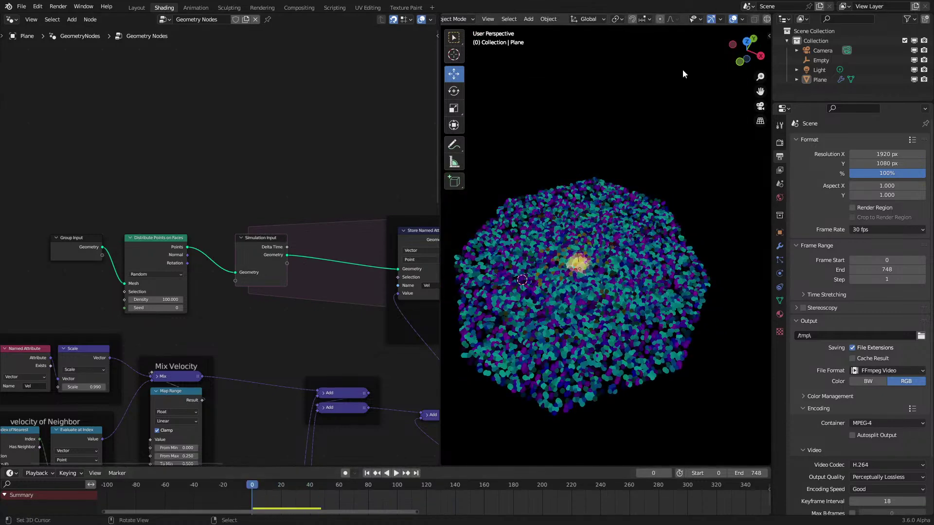
{"action": "key", "text": "z"}
{"action": "middle_click_drag", "start_coordinate": [667, 180], "coordinate": [659, 168]}
Select the outermost edge loop of the Plane mesh, invert the selection, delete the inner loops, and return to Object Mode
{"action": "key", "text": "Tab"}
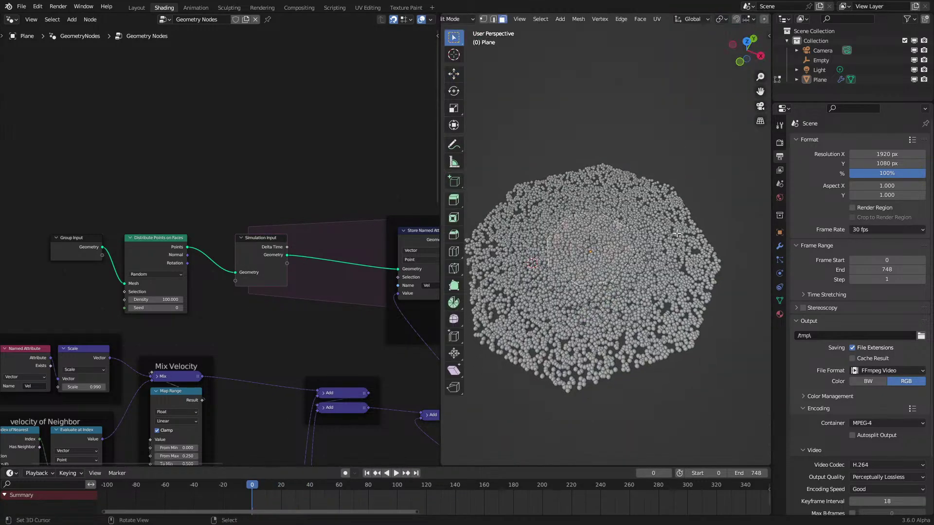
{"action": "middle_click_drag", "start_coordinate": [678, 233], "coordinate": [685, 171]}
{"action": "key", "text": "z"}
{"action": "left_click", "coordinate": [617, 266]}
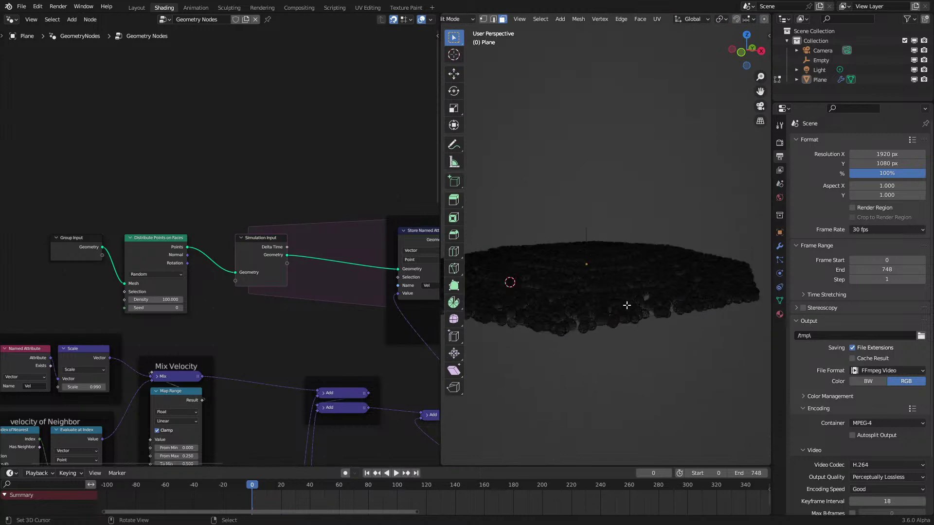
{"action": "key", "text": "a"}
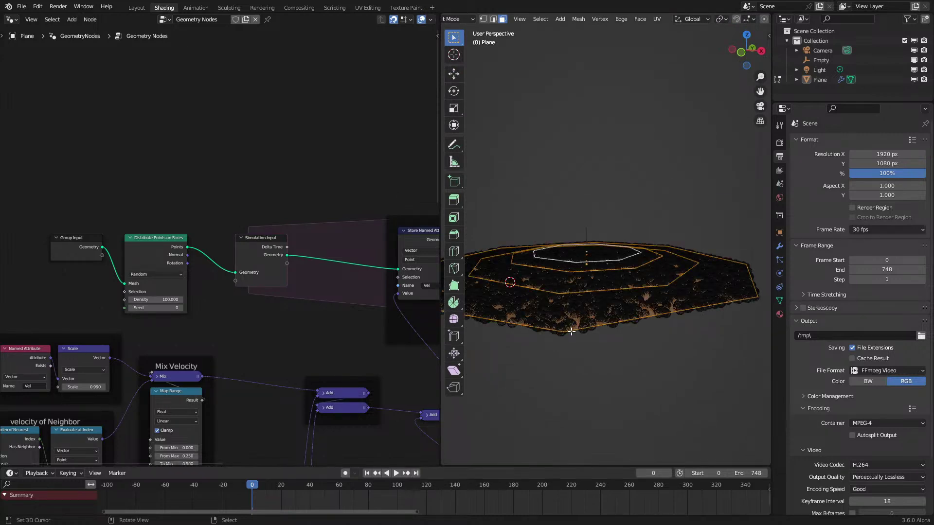
{"action": "key", "text": "2"}
{"action": "left_click", "coordinate": [587, 329]}
{"action": "key", "text": "ctrl+i"}
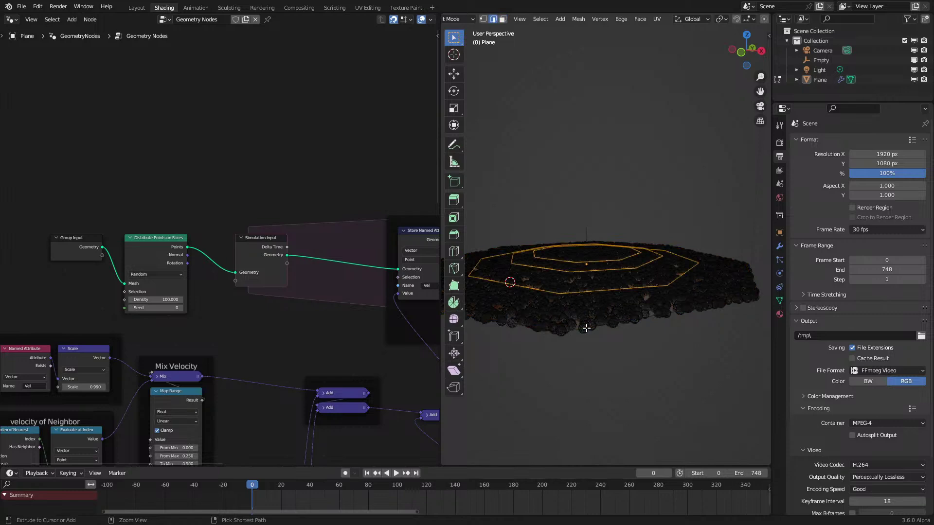
{"action": "key", "text": "x"}
{"action": "left_click", "coordinate": [523, 185]}
{"action": "key", "text": "Tab"}
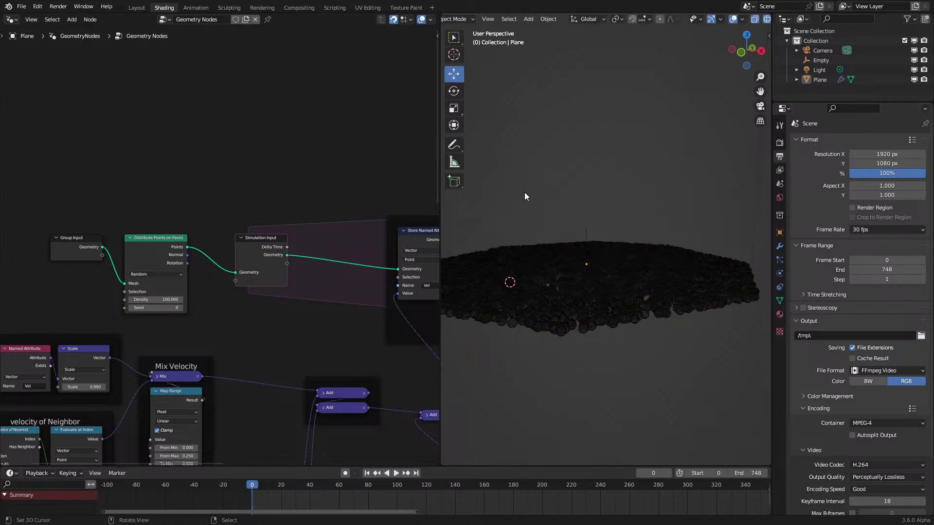
Play the simulation in rendered view, watch it from above, and replay it from the first frame up close
{"action": "left_click", "coordinate": [648, 317]}
{"action": "key", "text": "space"}
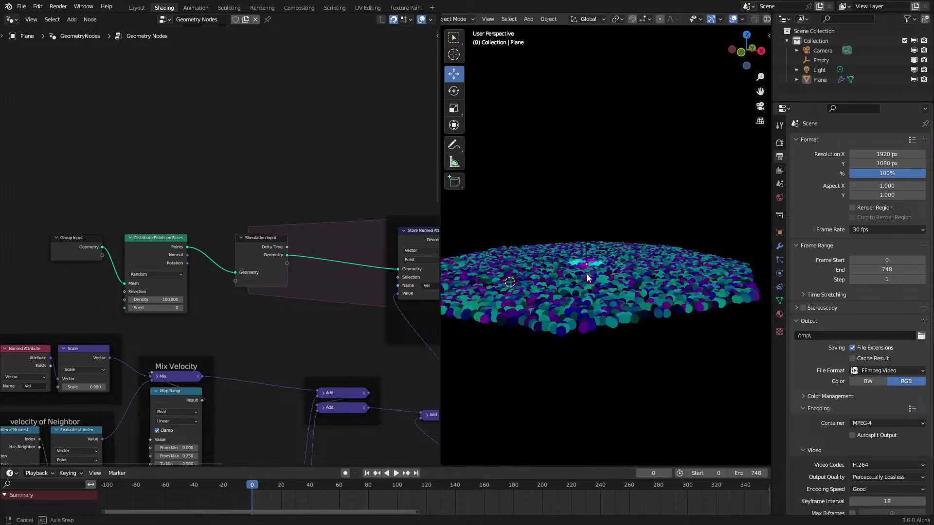
{"action": "middle_click_drag", "start_coordinate": [586, 273], "coordinate": [589, 314]}
{"action": "middle_click_drag", "start_coordinate": [591, 272], "coordinate": [587, 328]}
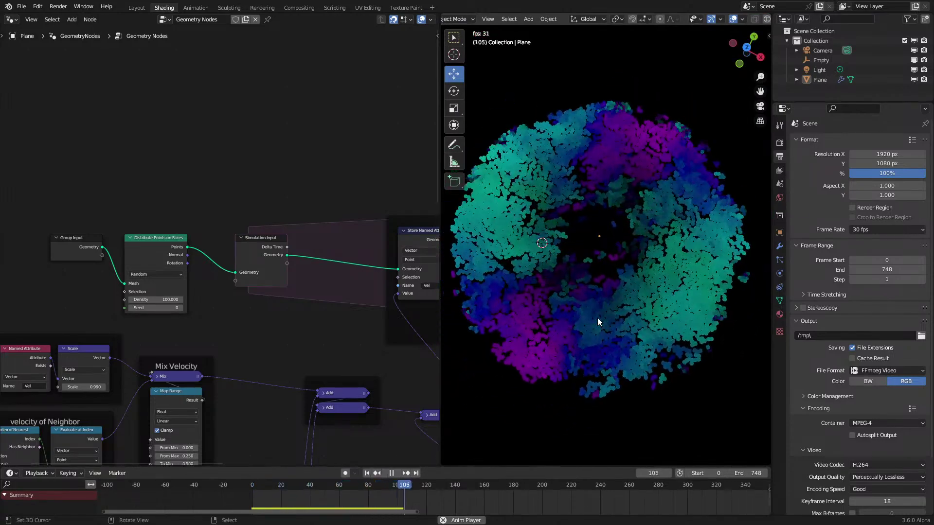
{"action": "scroll", "coordinate": [597, 317], "scroll_direction": "up", "scroll_amount": 1}
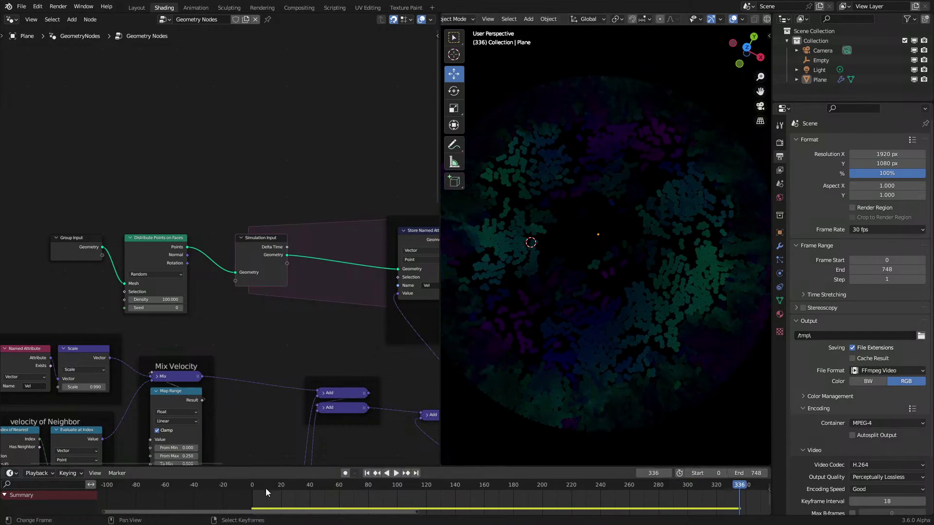
{"action": "left_click", "coordinate": [246, 492]}
{"action": "key", "text": "space"}
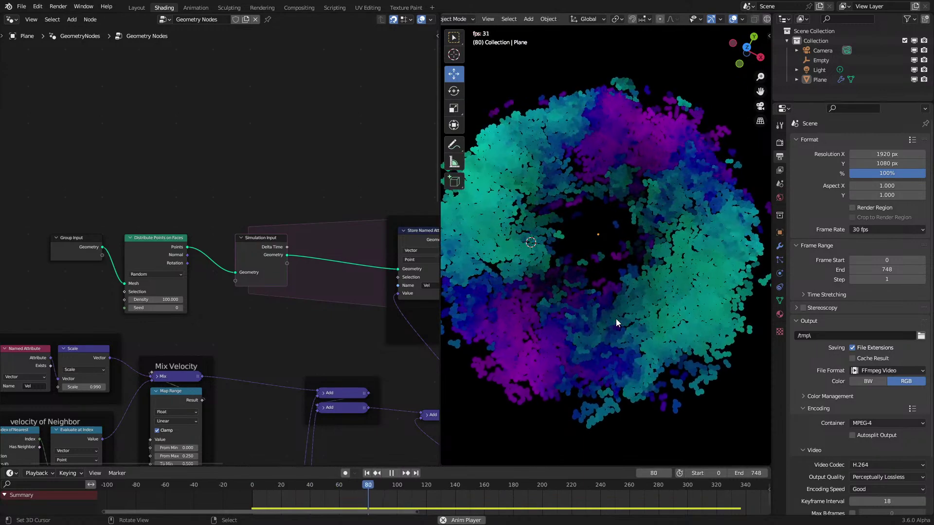
{"action": "key", "text": "space"}
{"action": "middle_click_drag", "start_coordinate": [566, 343], "coordinate": [586, 362], "text": "shift"}
{"action": "scroll", "coordinate": [586, 363], "scroll_direction": "up", "scroll_amount": 1}
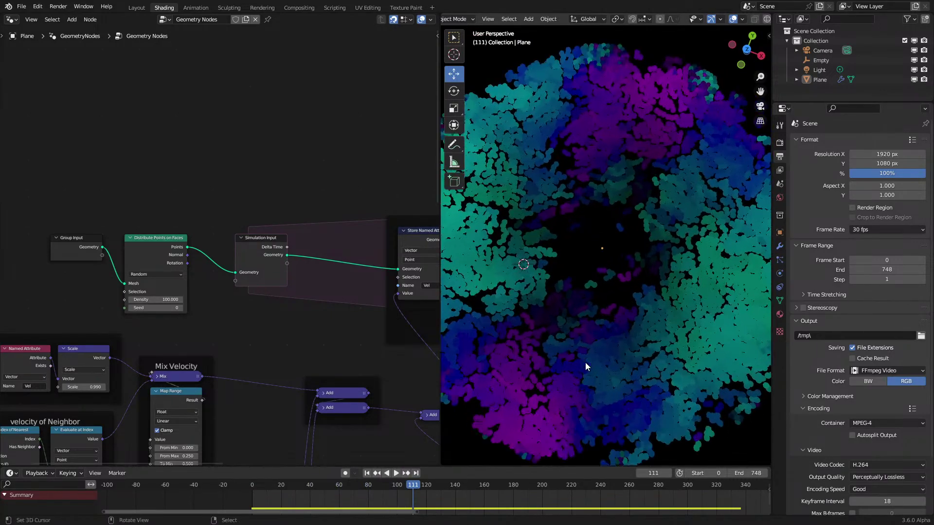
{"action": "key", "text": "space"}
{"action": "key", "text": "space"}
Set From Min of the Bounds Map Range to 5.000 and replay the simulation from the first frame
{"action": "middle_click_drag", "start_coordinate": [413, 386], "coordinate": [221, 261]}
{"action": "left_click_drag", "start_coordinate": [188, 278], "coordinate": [215, 168]}
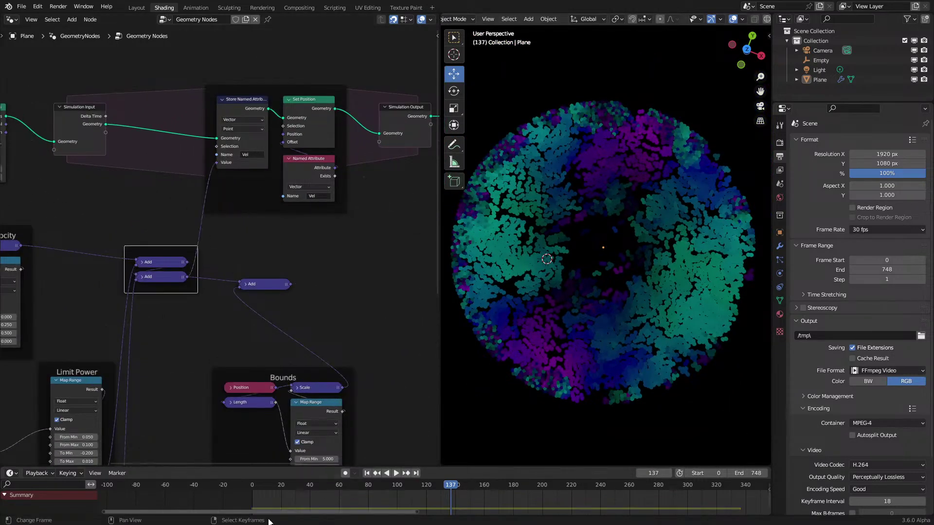
{"action": "left_click", "coordinate": [232, 501]}
{"action": "key", "text": "space"}
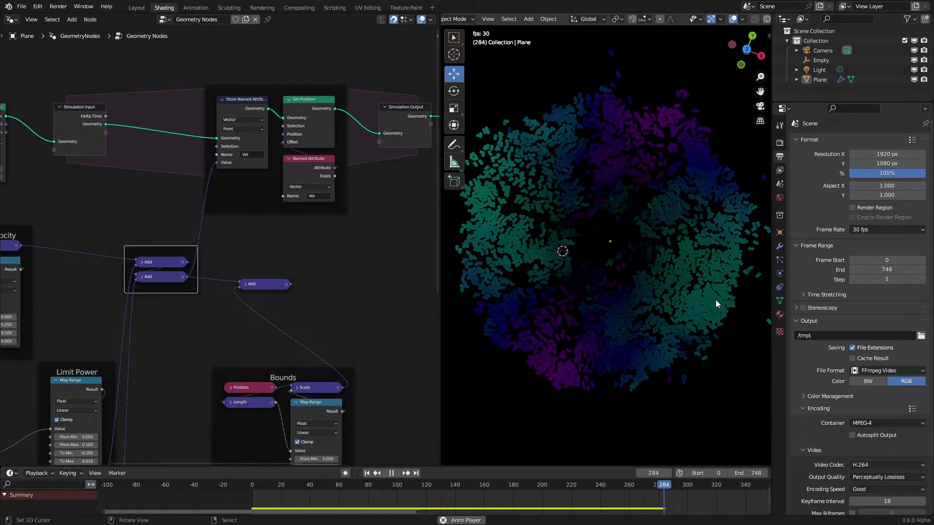
{"action": "key", "text": "space"}
{"action": "middle_click_drag", "start_coordinate": [567, 342], "coordinate": [574, 389]}
Set the factor of the velocity Scale node before Mix Velocity to 0.998 and replay the simulation
{"action": "middle_click_drag", "start_coordinate": [152, 310], "coordinate": [301, 306]}
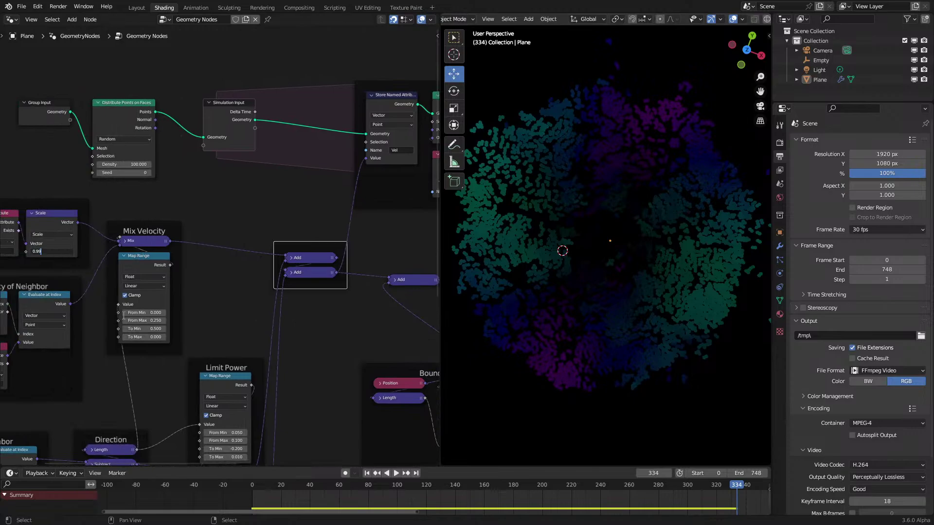
{"action": "key", "text": "shift+Left"}
{"action": "key", "text": "space"}
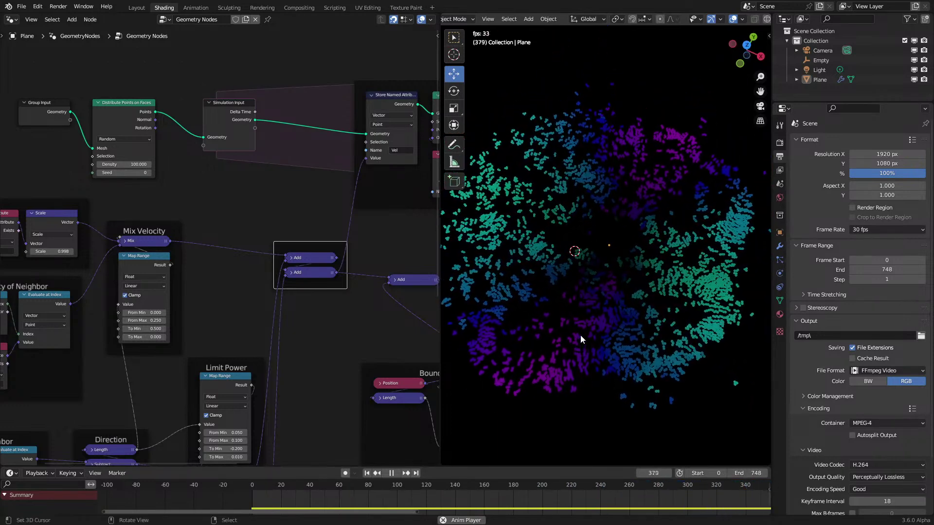
{"action": "key", "text": "space"}
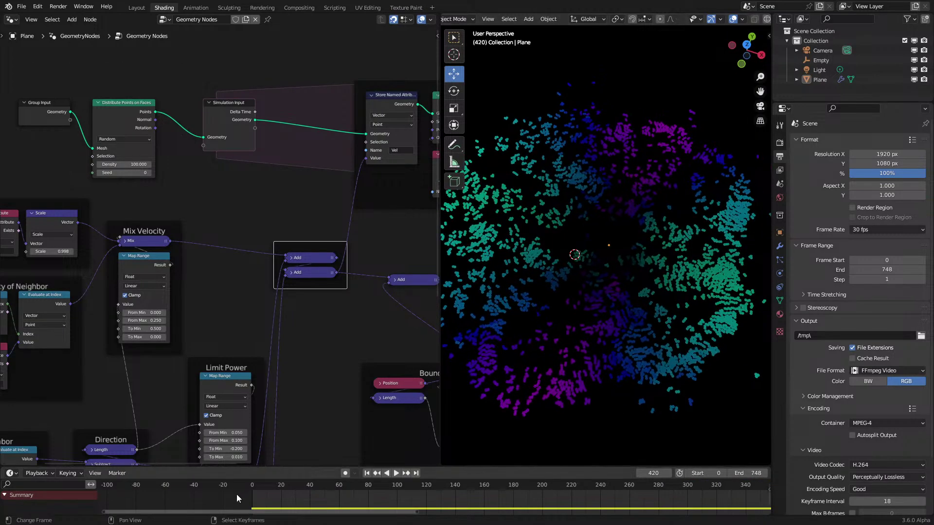
Set the velocity Scale factor to 1.000 and restart the simulation from the first frame
{"action": "key", "text": "shift+Left"}
{"action": "key", "text": "space"}
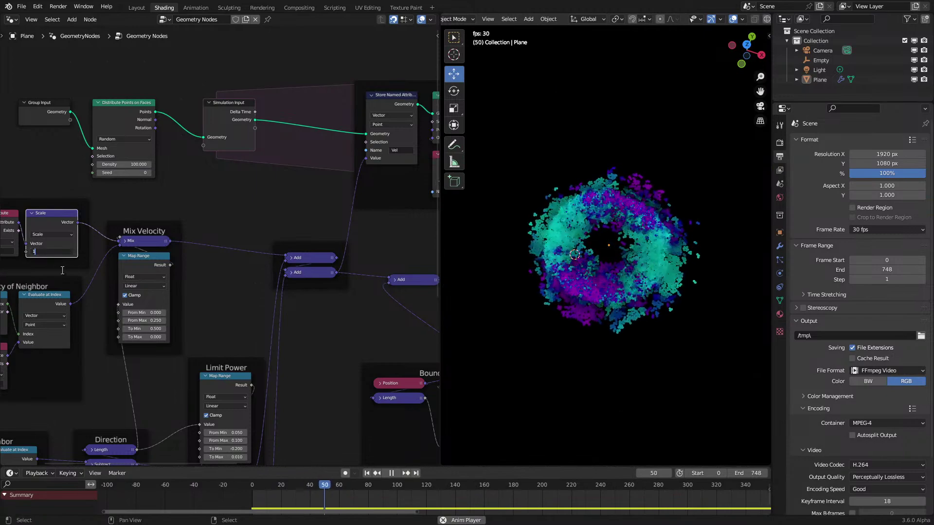
{"action": "left_click", "coordinate": [223, 488]}
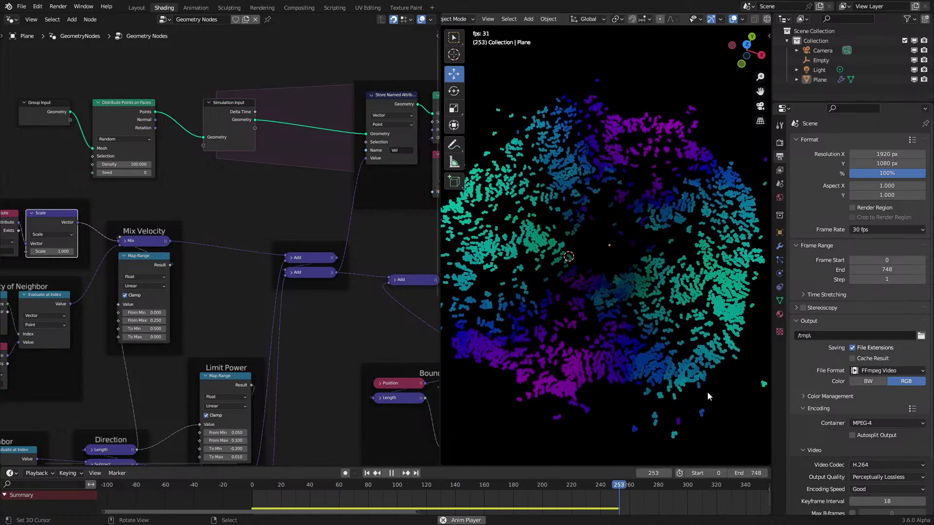
Examine how the outlying point clusters move and join up close, pausing and resuming the playback
{"action": "middle_click_drag", "start_coordinate": [699, 415], "coordinate": [643, 293], "text": "shift"}
{"action": "scroll", "coordinate": [644, 297], "scroll_direction": "up", "scroll_amount": 7}
{"action": "middle_click_drag", "start_coordinate": [659, 389], "coordinate": [649, 288], "text": "shift"}
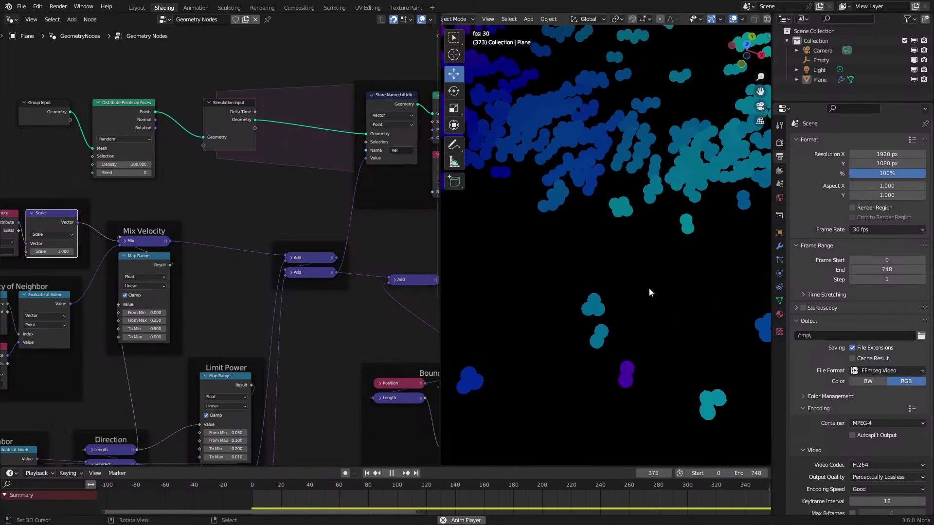
{"action": "scroll", "coordinate": [599, 291], "scroll_direction": "down", "scroll_amount": 3}
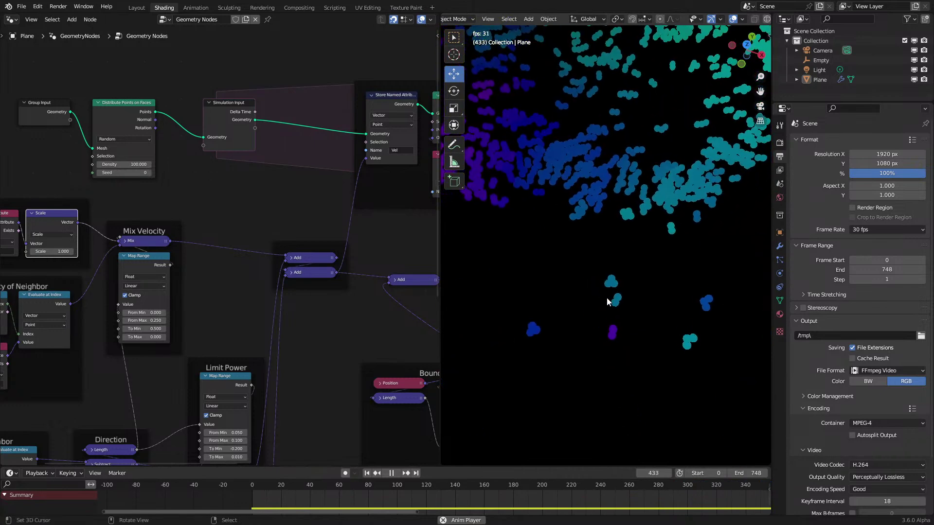
{"action": "middle_click_drag", "start_coordinate": [643, 380], "coordinate": [620, 317], "text": "shift"}
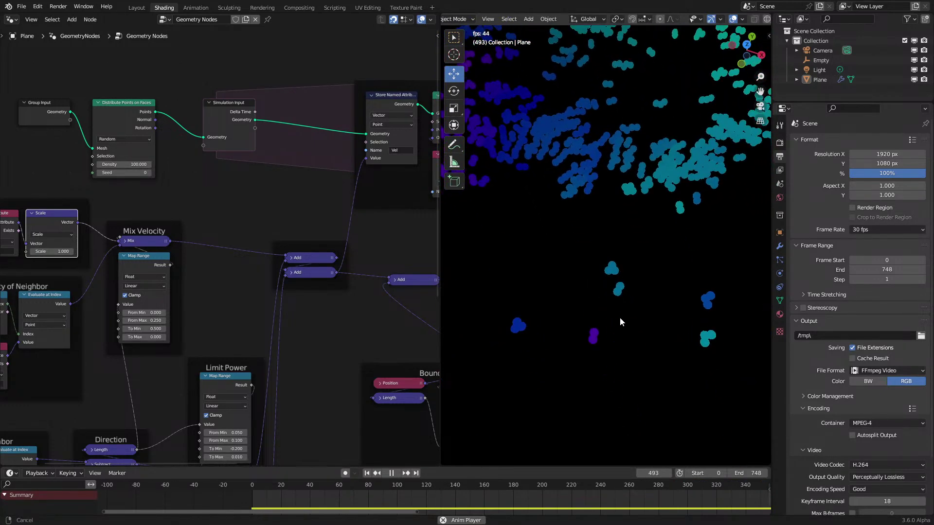
{"action": "middle_click_drag", "start_coordinate": [666, 226], "coordinate": [618, 280], "text": "shift"}
{"action": "key", "text": "space"}
{"action": "scroll", "coordinate": [617, 283], "scroll_direction": "up", "scroll_amount": 2}
{"action": "mouse_move", "coordinate": [621, 331]}
{"action": "middle_mouse_down", "text": "shift"}
{"action": "mouse_move", "coordinate": [597, 343]}
{"action": "mouse_move", "coordinate": [616, 334]}
{"action": "middle_mouse_up", "text": "shift"}
{"action": "key", "text": "space"}
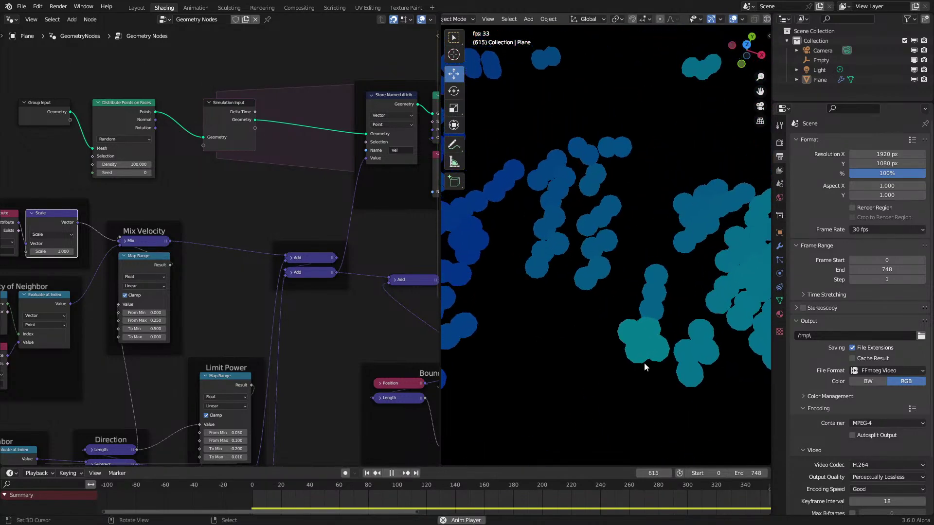
{"action": "key", "text": "space"}
{"action": "scroll", "coordinate": [641, 399], "scroll_direction": "down", "scroll_amount": 5}
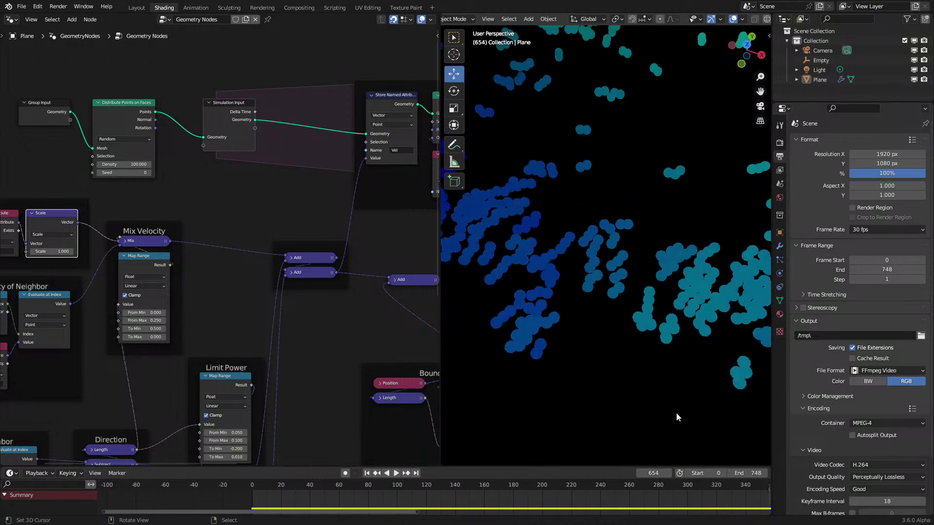
{"action": "scroll", "coordinate": [579, 369], "scroll_direction": "down", "scroll_amount": 5}
Replay the simulation from the first frame and examine the whole ring of points from an angle
{"action": "middle_click_drag", "start_coordinate": [561, 243], "coordinate": [624, 415], "text": "shift"}
{"action": "left_click", "coordinate": [244, 487]}
{"action": "scroll", "coordinate": [530, 369], "scroll_direction": "up", "scroll_amount": 6}
{"action": "middle_click_drag", "start_coordinate": [555, 392], "coordinate": [568, 288]}
{"action": "scroll", "coordinate": [595, 303], "scroll_direction": "down", "scroll_amount": 3}
{"action": "key", "text": "space"}
{"action": "scroll", "coordinate": [194, 341], "scroll_direction": "down", "scroll_amount": 2}
{"action": "middle_click_drag", "start_coordinate": [194, 341], "coordinate": [194, 320]}
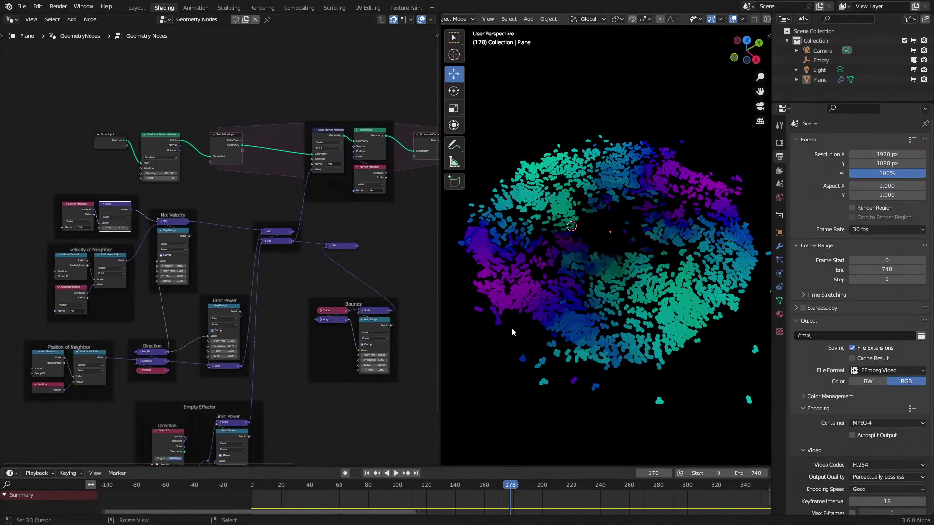
{"action": "middle_click_drag", "start_coordinate": [511, 335], "coordinate": [512, 359]}
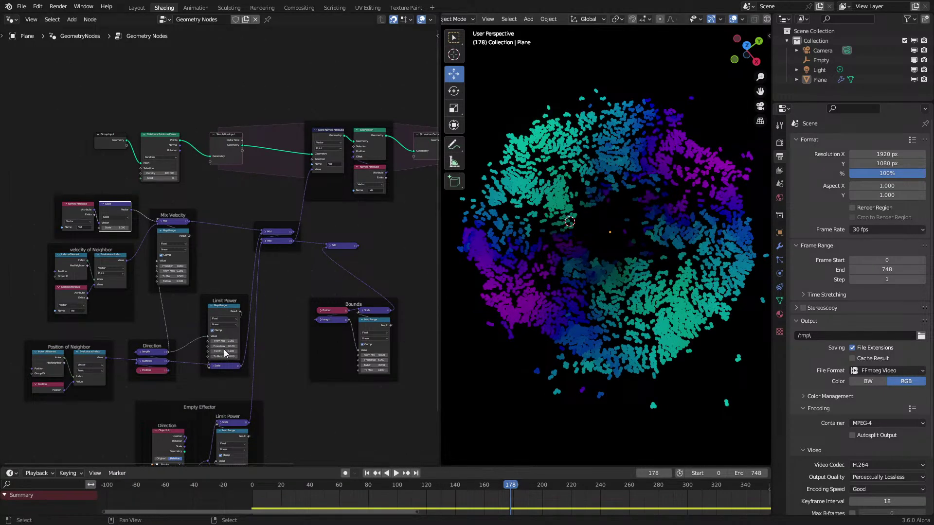
Lower the velocity Scale factor below 1 and replay the simulation from the first frame
{"action": "scroll", "coordinate": [237, 298], "scroll_direction": "up", "scroll_amount": 1}
{"action": "middle_click_drag", "start_coordinate": [238, 298], "coordinate": [207, 339]}
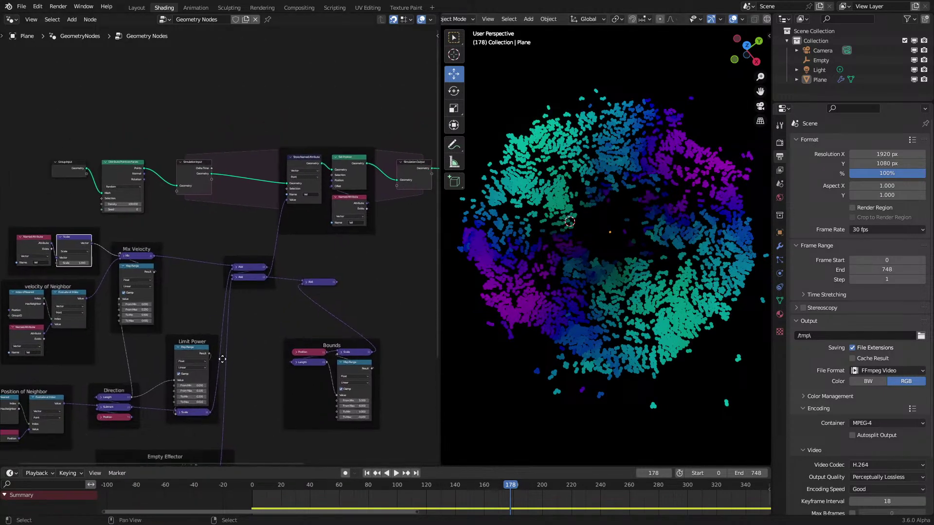
{"action": "key", "text": "shift+Left"}
{"action": "key", "text": "space"}
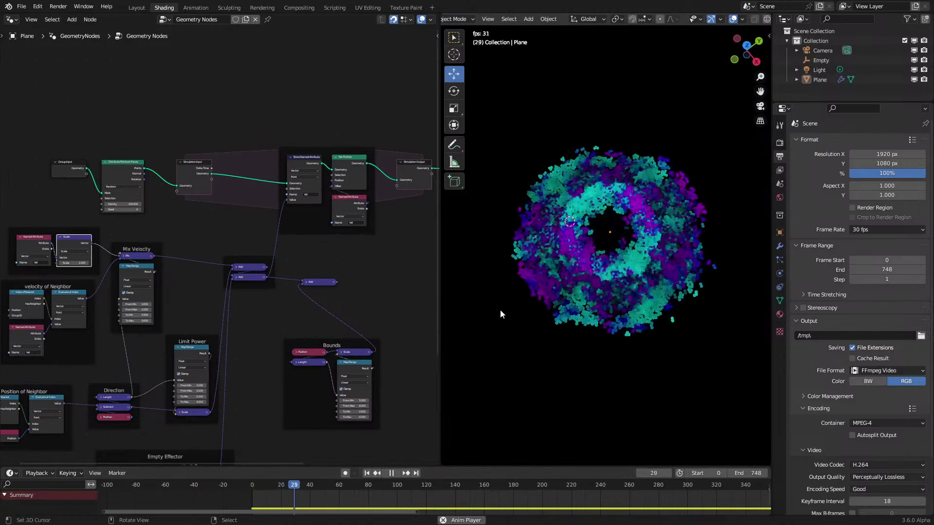
{"action": "scroll", "coordinate": [500, 310], "scroll_direction": "up", "scroll_amount": 4}
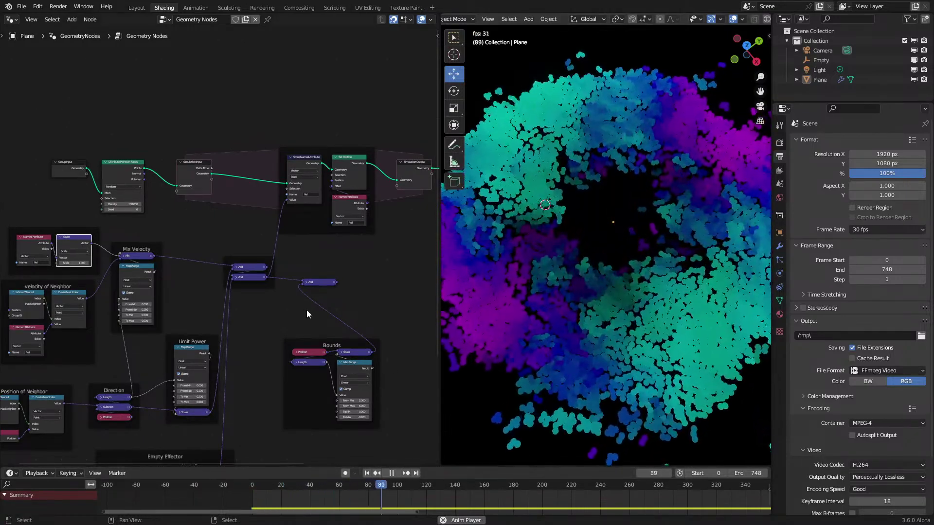
{"action": "key", "text": "space"}
Add a Named Attribute node below the Instance on Points nodes, return to the first frame, and make it read Vel
{"action": "middle_click_drag", "start_coordinate": [360, 256], "coordinate": [134, 304]}
{"action": "scroll", "coordinate": [292, 322], "scroll_direction": "up", "scroll_amount": 5}
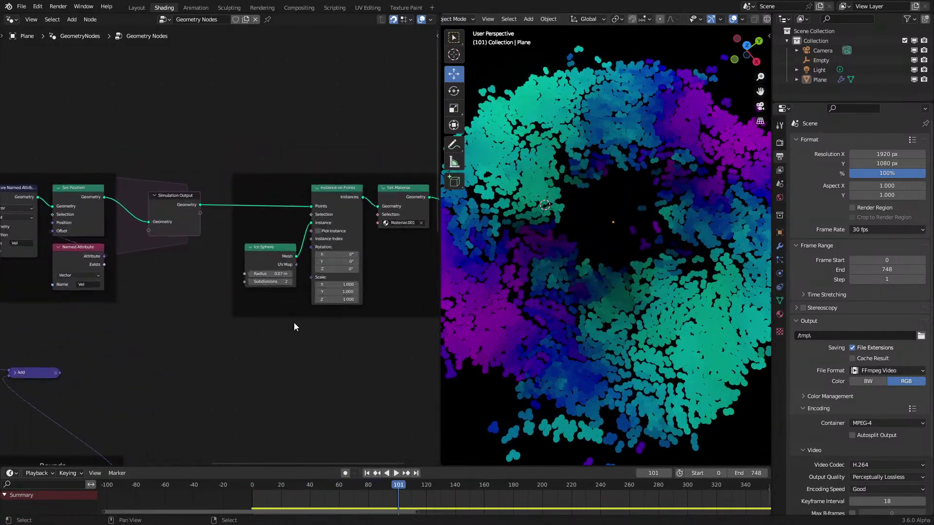
{"action": "middle_click_drag", "start_coordinate": [293, 323], "coordinate": [257, 273]}
{"action": "key", "text": "shift+a"}
{"action": "key", "text": "Escape"}
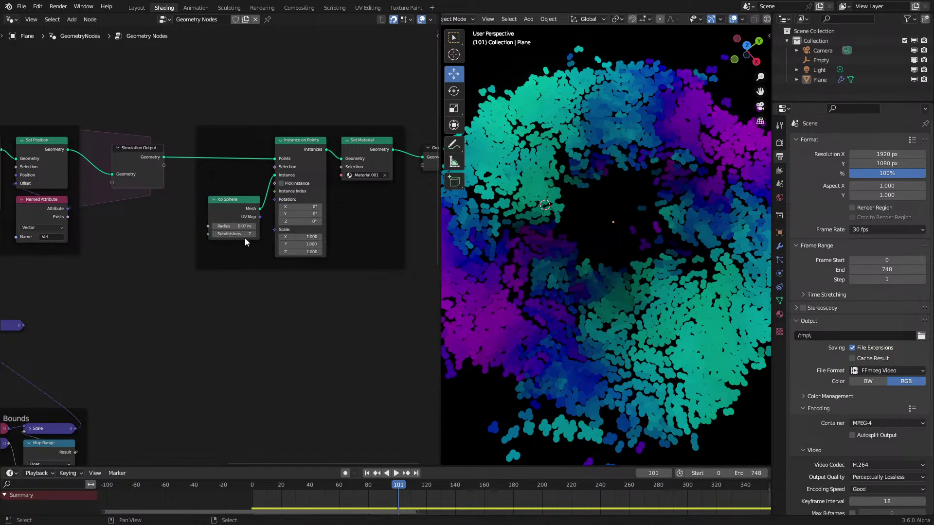
{"action": "left_click", "coordinate": [212, 315]}
{"action": "left_click", "coordinate": [184, 310]}
{"action": "left_click", "coordinate": [238, 490]}
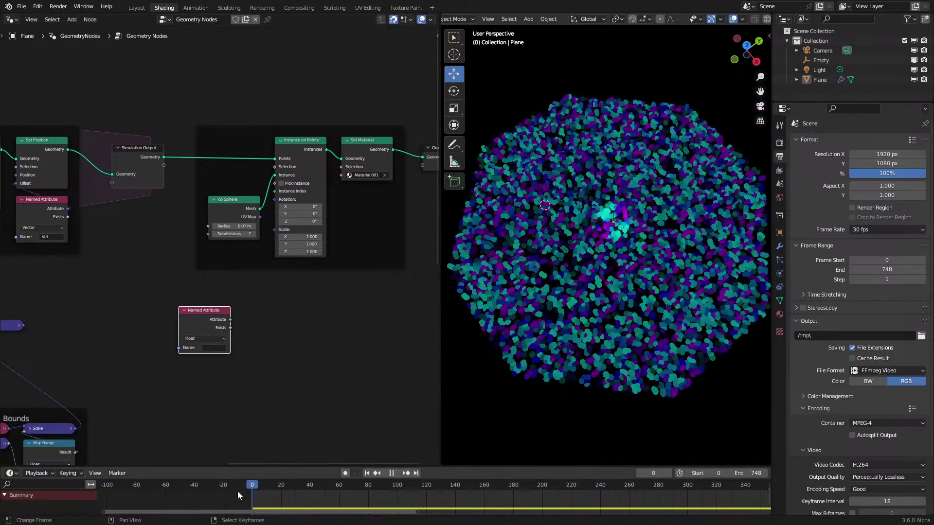
{"action": "scroll", "coordinate": [237, 337], "scroll_direction": "up", "scroll_amount": 1}
{"action": "scroll", "coordinate": [237, 337], "scroll_direction": "up", "scroll_amount": 1}
{"action": "left_click", "coordinate": [207, 396]}
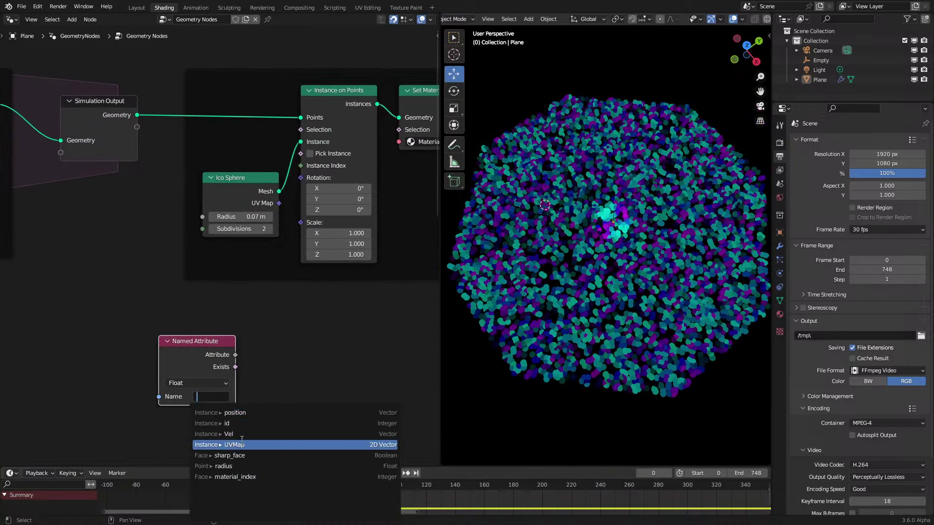
{"action": "left_click", "coordinate": [242, 434]}
Connect Vel to a Length node and to an Align Euler to Vector node set to Z, feeding its rotation into Instance on Points
{"action": "left_click_drag", "start_coordinate": [319, 360], "coordinate": [320, 359]}
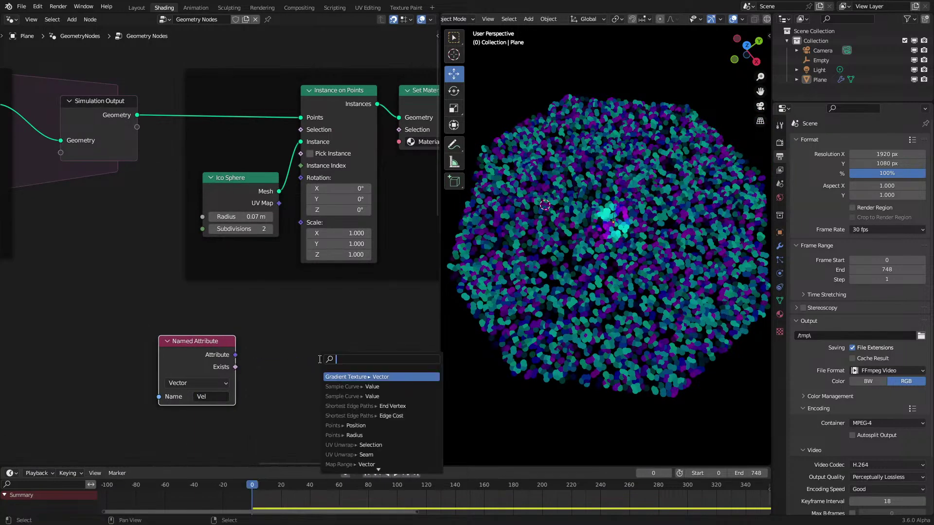
{"action": "key", "text": "Return"}
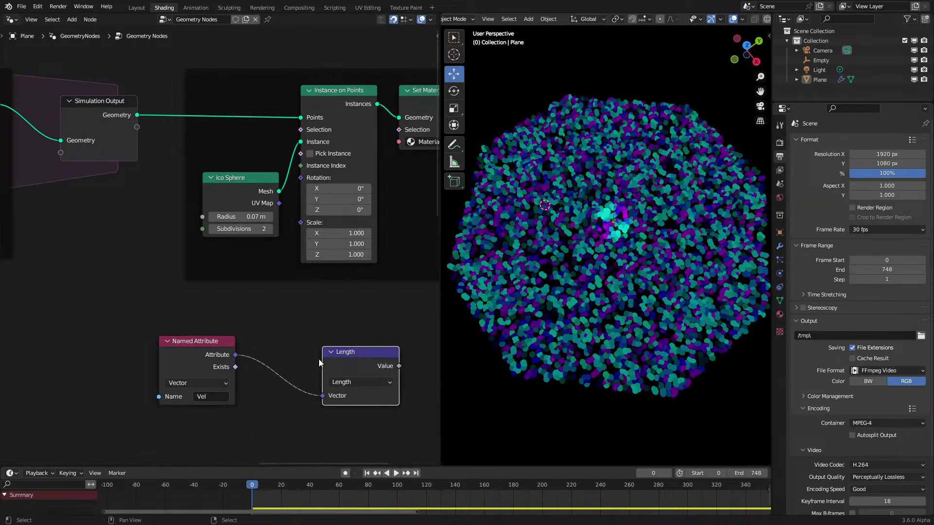
{"action": "left_click_drag", "start_coordinate": [236, 355], "coordinate": [257, 388]}
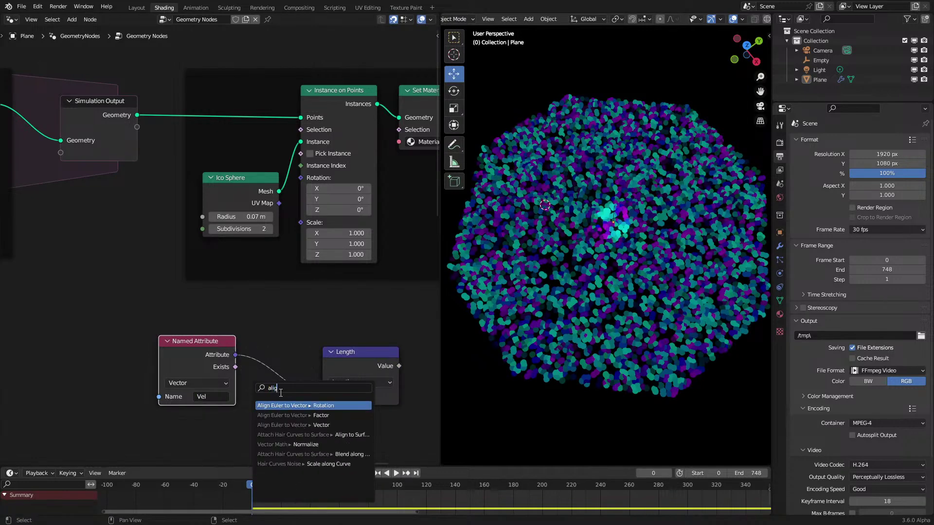
{"action": "key", "text": "Return"}
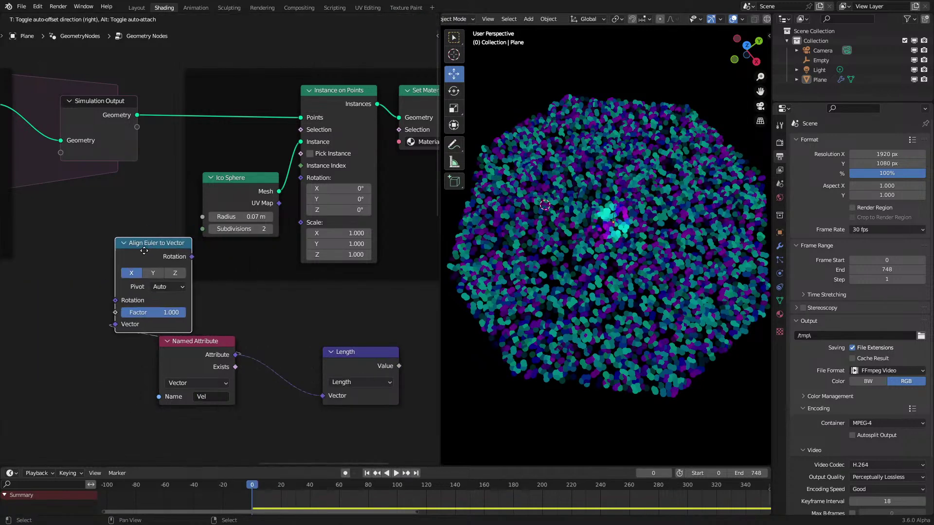
{"action": "left_click", "coordinate": [158, 274]}
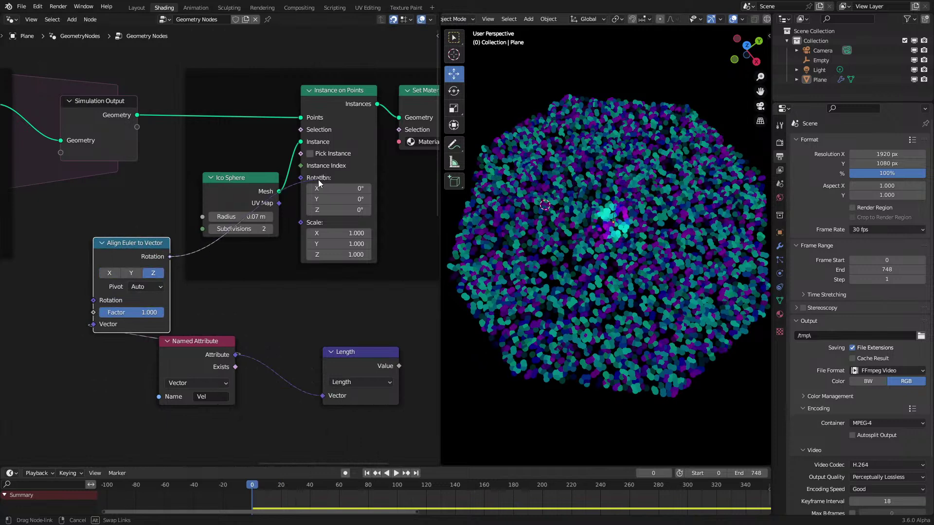
{"action": "left_click_drag", "start_coordinate": [321, 183], "coordinate": [322, 181]}
Drive the instance Scale with a Combine XYZ node using X 1, Y 1 and the velocity length as Z, and play the simulation
{"action": "left_click_drag", "start_coordinate": [379, 357], "coordinate": [380, 376]}
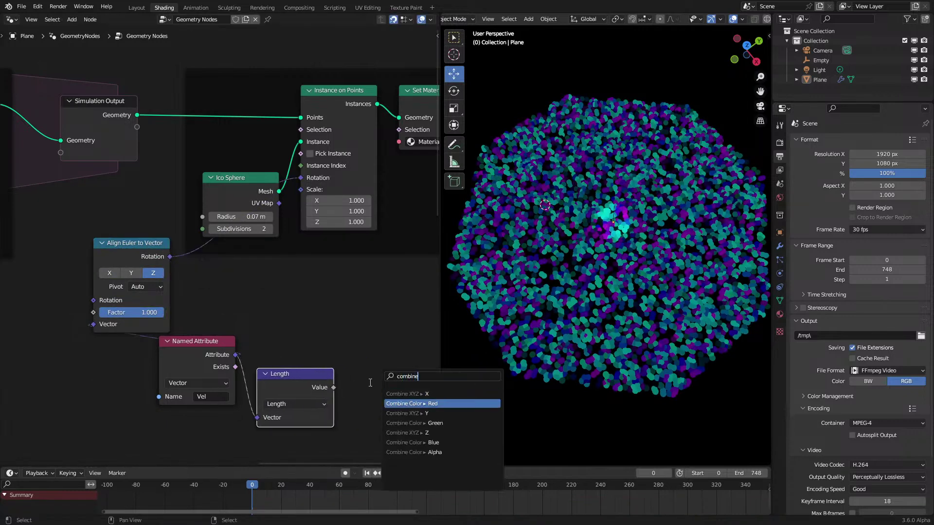
{"action": "key", "text": "Return"}
{"action": "left_click", "coordinate": [391, 313]}
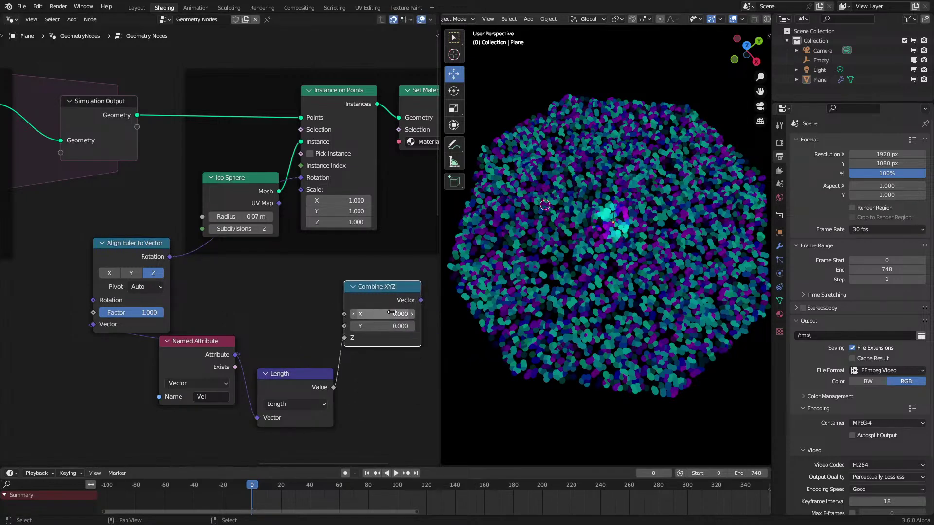
{"action": "left_click_drag", "start_coordinate": [322, 211], "coordinate": [304, 196]}
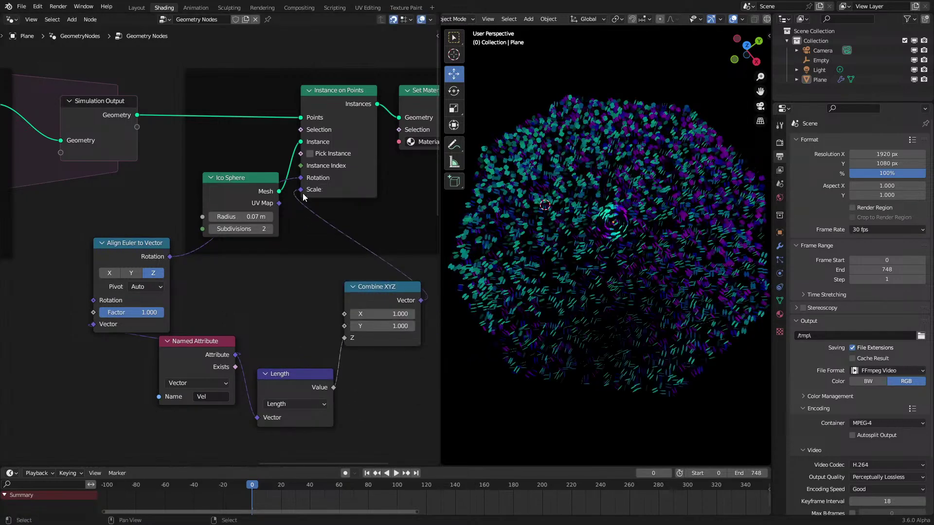
{"action": "key", "text": "space"}
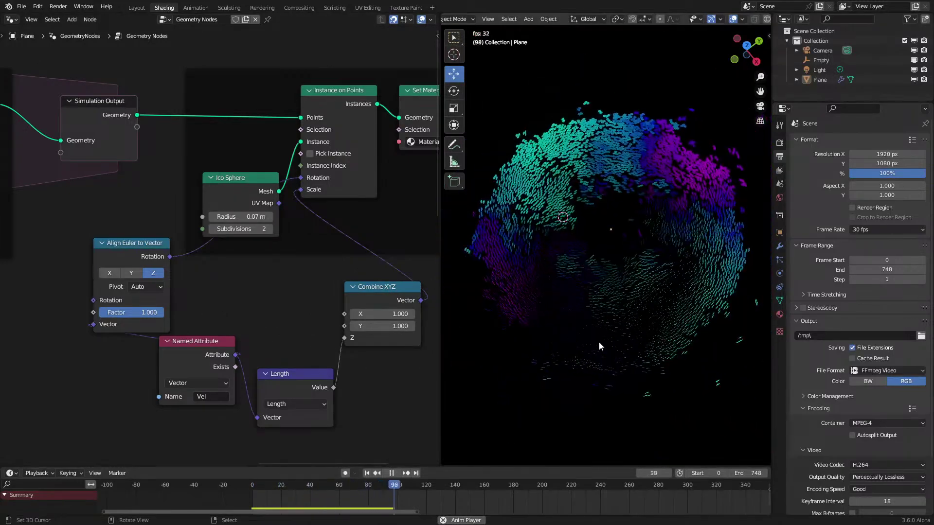
{"action": "key", "text": "space"}
Tidy the velocity nodes, collapse the Length node, and insert a Map Range node between it and the Z input of Combine XYZ
{"action": "left_click_drag", "start_coordinate": [139, 254], "coordinate": [233, 291]}
{"action": "middle_click_drag", "start_coordinate": [210, 369], "coordinate": [191, 302]}
{"action": "left_click_drag", "start_coordinate": [190, 301], "coordinate": [151, 337]}
{"action": "left_click", "coordinate": [244, 307]}
{"action": "left_click_drag", "start_coordinate": [279, 317], "coordinate": [327, 328]}
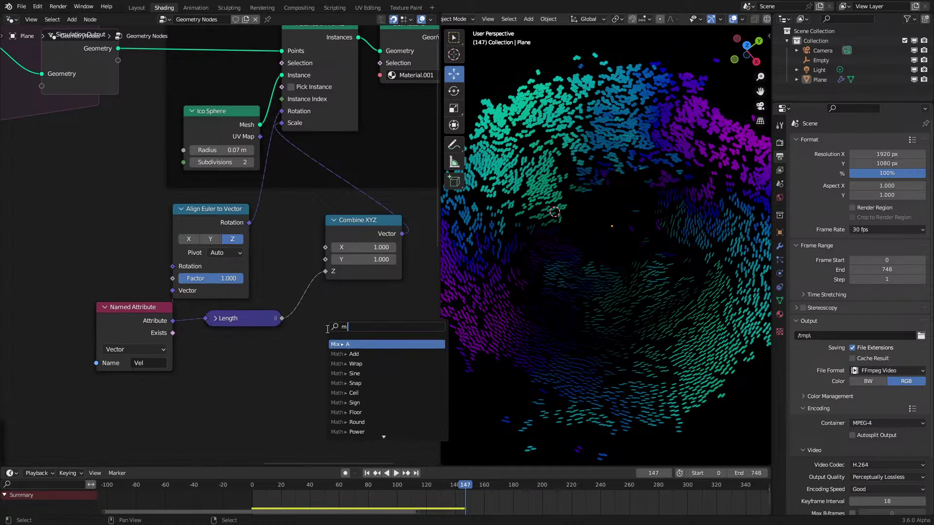
{"action": "key", "text": "Return"}
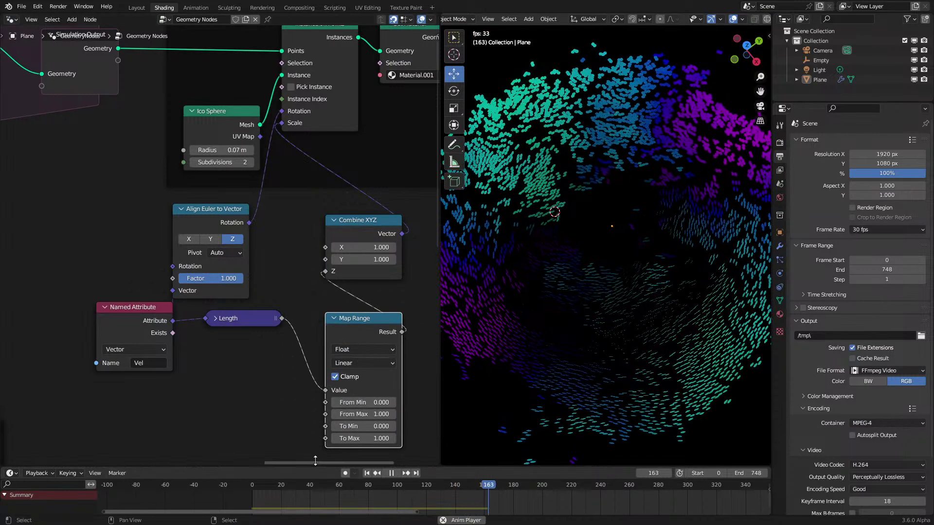
Set the Map Range node's To Max to 33 and To Min to 1, and replay the simulation from the first frame
{"action": "left_click_drag", "start_coordinate": [349, 439], "coordinate": [388, 440]}
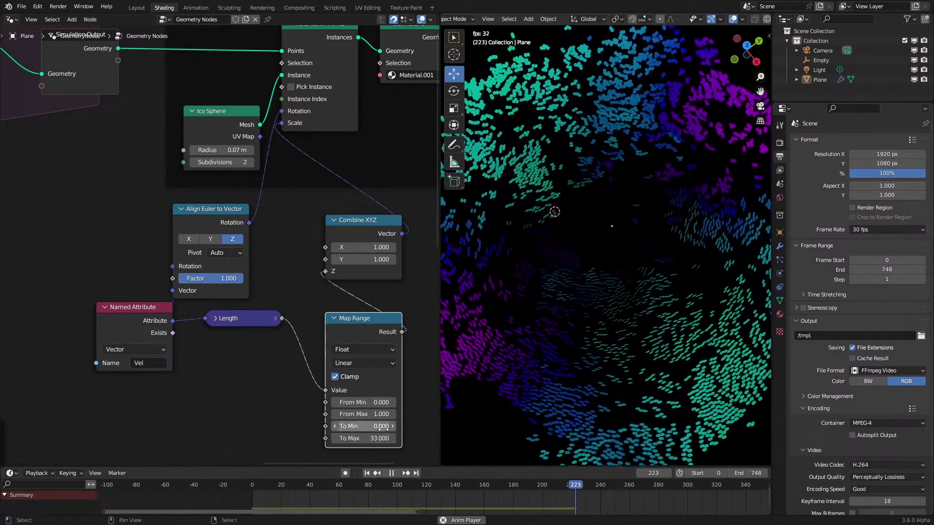
{"action": "double_click", "coordinate": [377, 426]}
{"action": "type", "text": "1"}
{"action": "key", "text": "Return"}
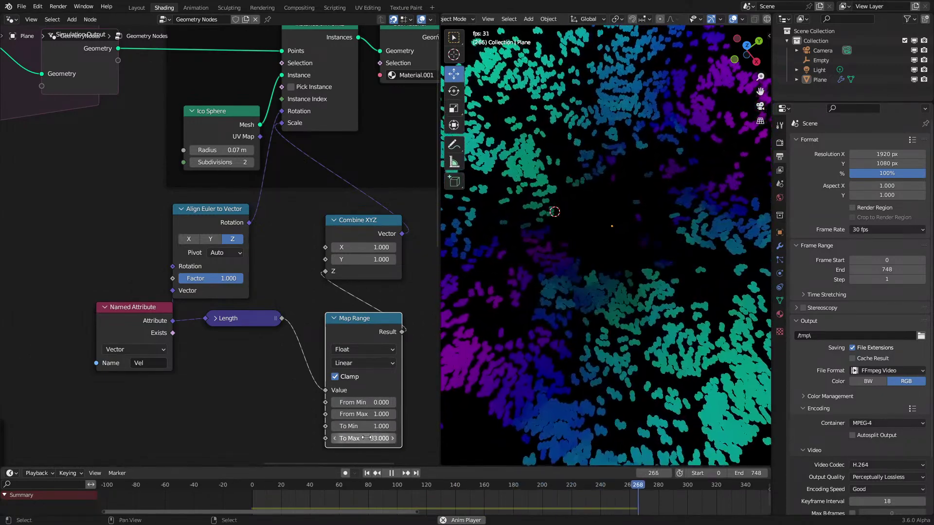
{"action": "left_click", "coordinate": [253, 501]}
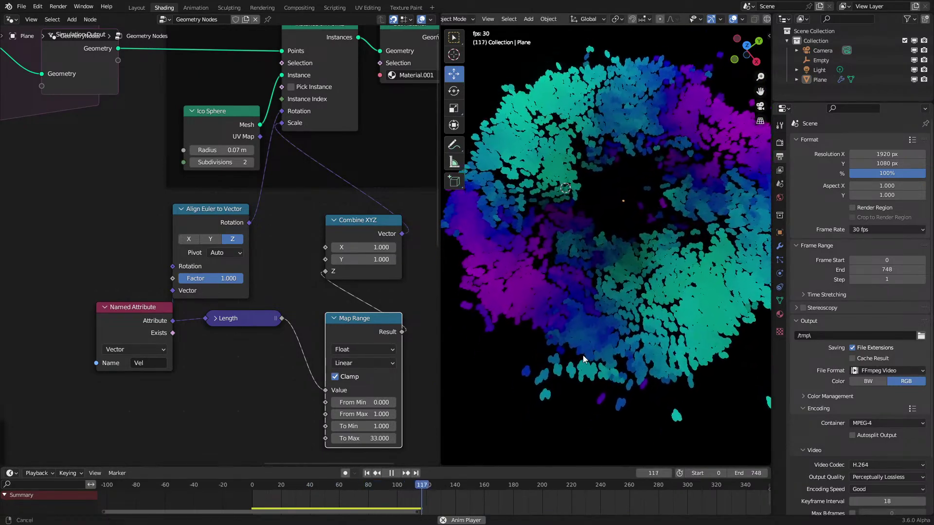
Set the Map Range node's To Min to 0.5, replay the simulation from the first frame, and view it from the top
{"action": "left_click", "coordinate": [380, 428]}
{"action": "type", "text": ".5"}
{"action": "key", "text": "Return"}
{"action": "left_click", "coordinate": [252, 488]}
{"action": "scroll", "coordinate": [532, 326], "scroll_direction": "up", "scroll_amount": 2}
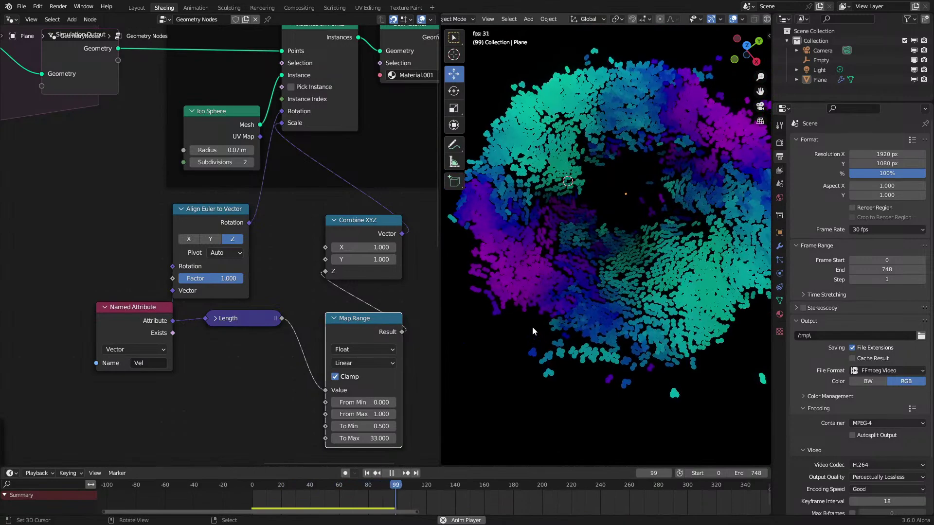
{"action": "key", "text": "KP_7"}
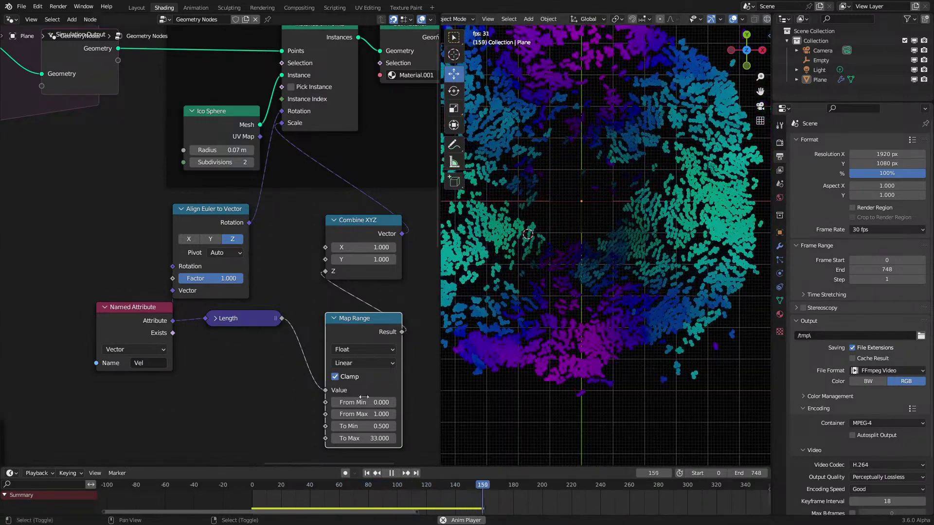
Try a To Min of 0.03 in the Map Range node and resume the playback from an angled view
{"action": "key", "text": "space"}
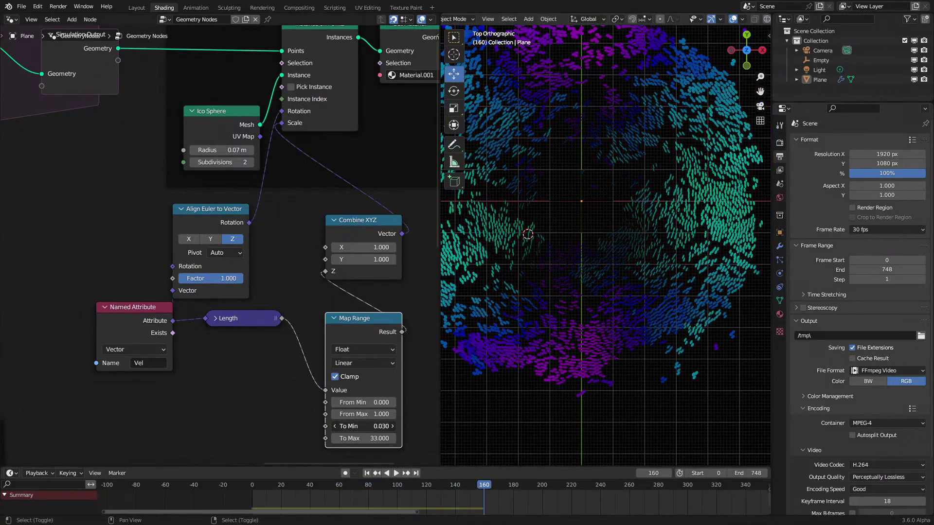
{"action": "key", "text": "space"}
{"action": "middle_click_drag", "start_coordinate": [608, 331], "coordinate": [544, 303]}
Set the Map Range node's To Min to 0.5 and To Max to 30
{"action": "left_click", "coordinate": [365, 426]}
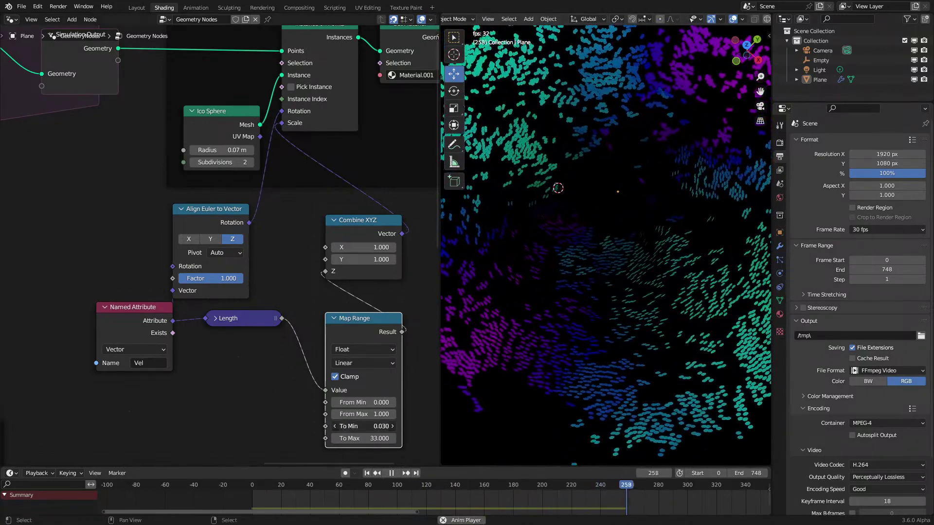
{"action": "type", "text": "0.5"}
{"action": "left_click", "coordinate": [367, 438]}
{"action": "type", "text": "30"}
{"action": "key", "text": "Return"}
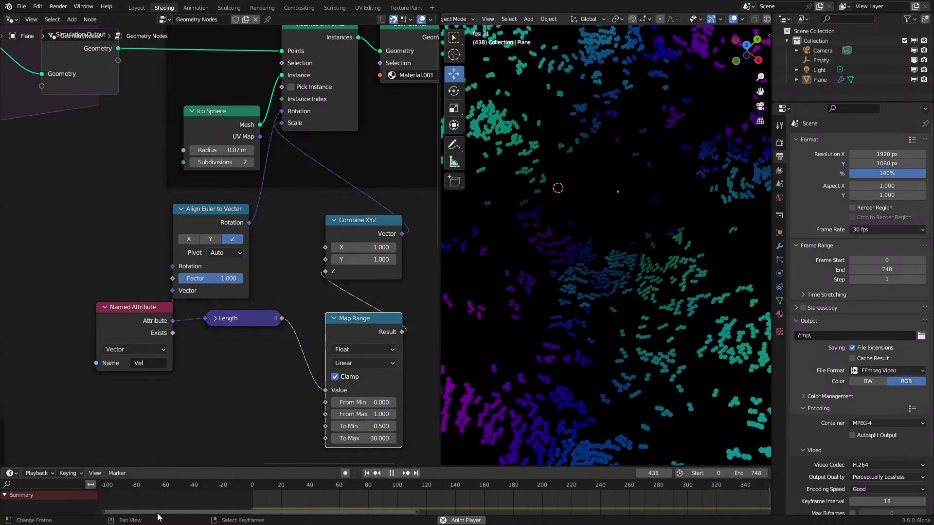
Replay the simulation from the start and examine the stretched instances up close and from farther away, pausing the playback
{"action": "left_click", "coordinate": [170, 503]}
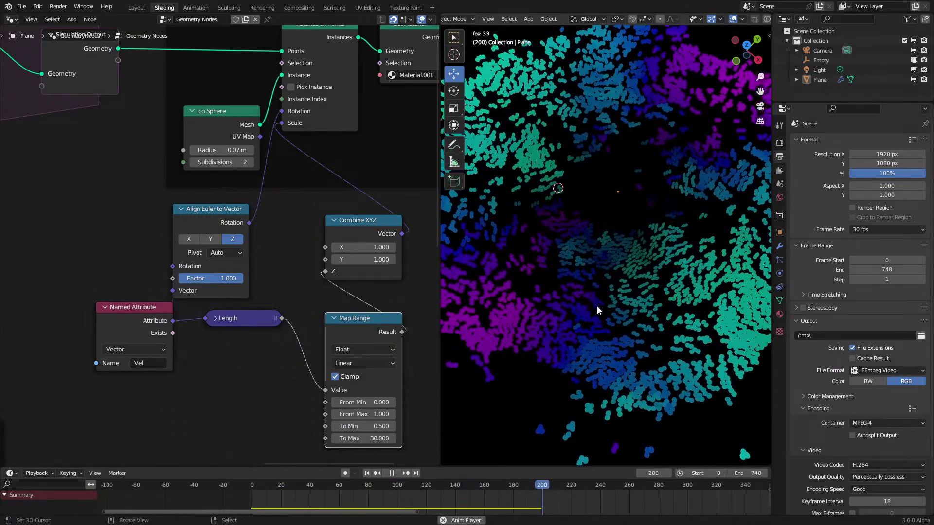
{"action": "middle_click_drag", "start_coordinate": [591, 310], "coordinate": [617, 288]}
{"action": "scroll", "coordinate": [617, 287], "scroll_direction": "down", "scroll_amount": 2}
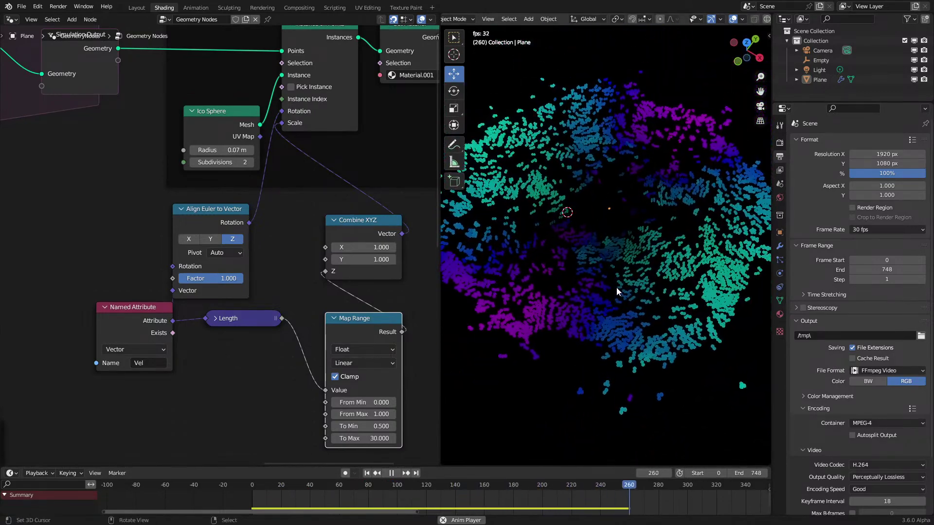
{"action": "middle_click_drag", "start_coordinate": [614, 308], "coordinate": [617, 299]}
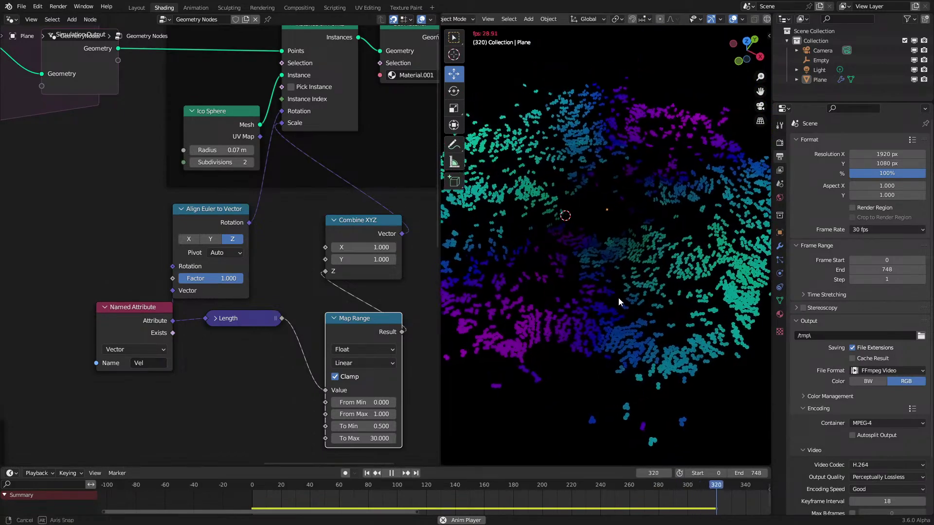
{"action": "left_click", "coordinate": [230, 487]}
{"action": "scroll", "coordinate": [579, 335], "scroll_direction": "up", "scroll_amount": 3}
{"action": "middle_click_drag", "start_coordinate": [574, 331], "coordinate": [580, 351]}
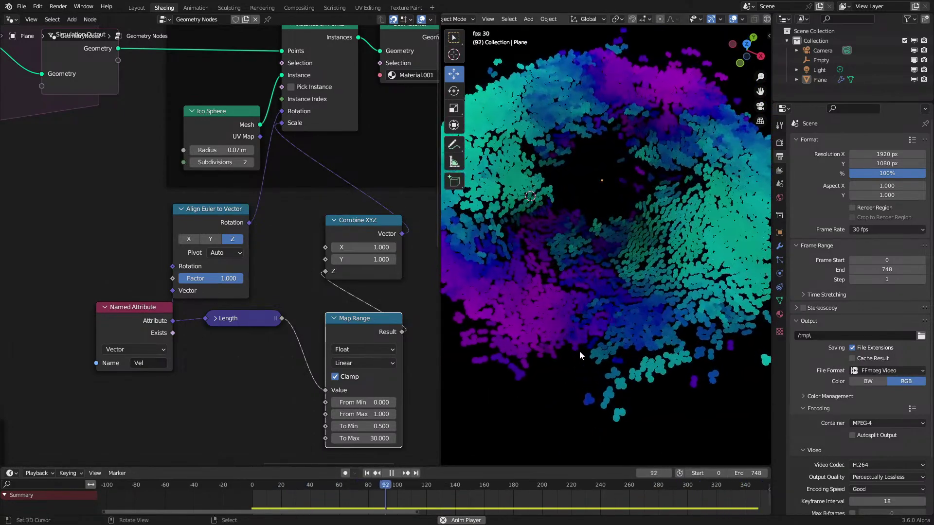
{"action": "scroll", "coordinate": [579, 352], "scroll_direction": "down", "scroll_amount": 1}
{"action": "key", "text": "space"}
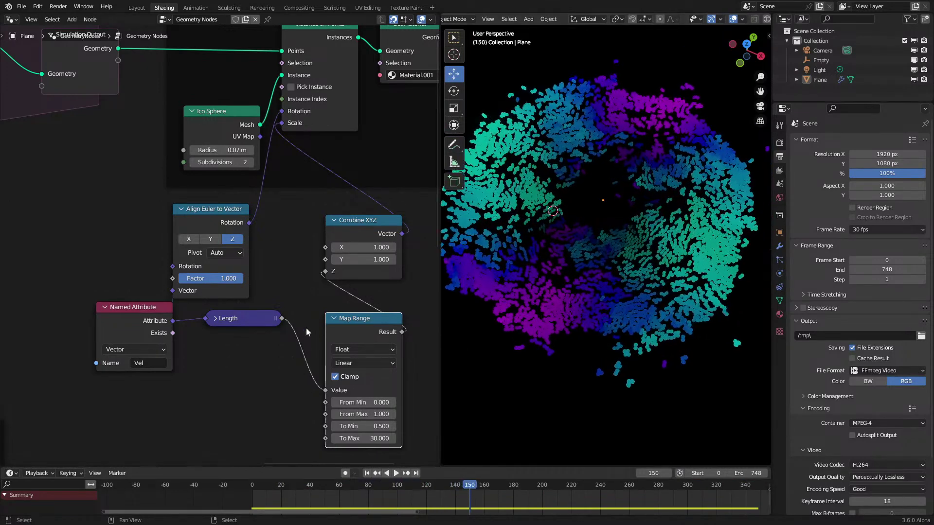
Delete the whole group of velocity alignment and scale nodes below Instance on Points
{"action": "scroll", "coordinate": [171, 247], "scroll_direction": "down", "scroll_amount": 2}
{"action": "left_click_drag", "start_coordinate": [133, 243], "coordinate": [331, 371]}
{"action": "key", "text": "x"}
Replay the simulation from the first frame without the velocity scaling and examine the ring of points, pausing the playback
{"action": "left_click", "coordinate": [241, 489]}
{"action": "middle_click_drag", "start_coordinate": [131, 305], "coordinate": [285, 281]}
{"action": "key", "text": "space"}
{"action": "middle_click_drag", "start_coordinate": [149, 281], "coordinate": [277, 254]}
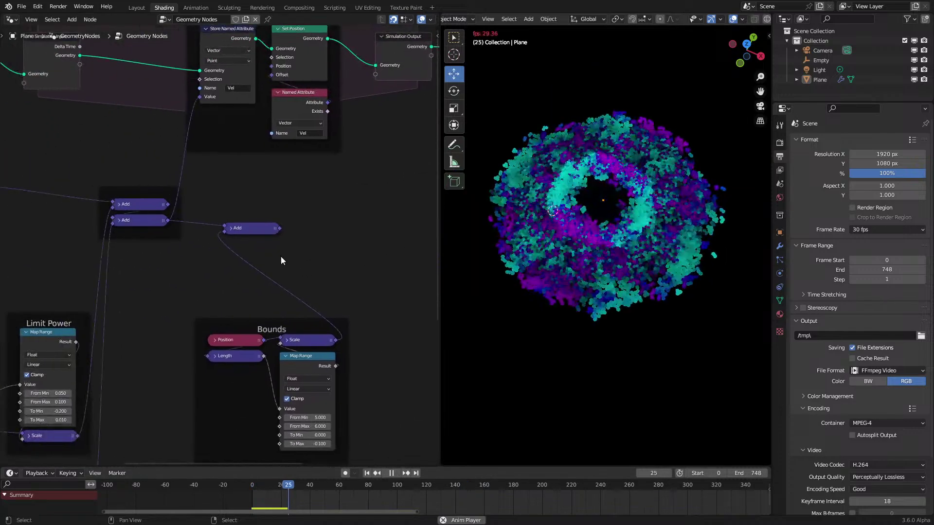
{"action": "scroll", "coordinate": [582, 263], "scroll_direction": "up", "scroll_amount": 2}
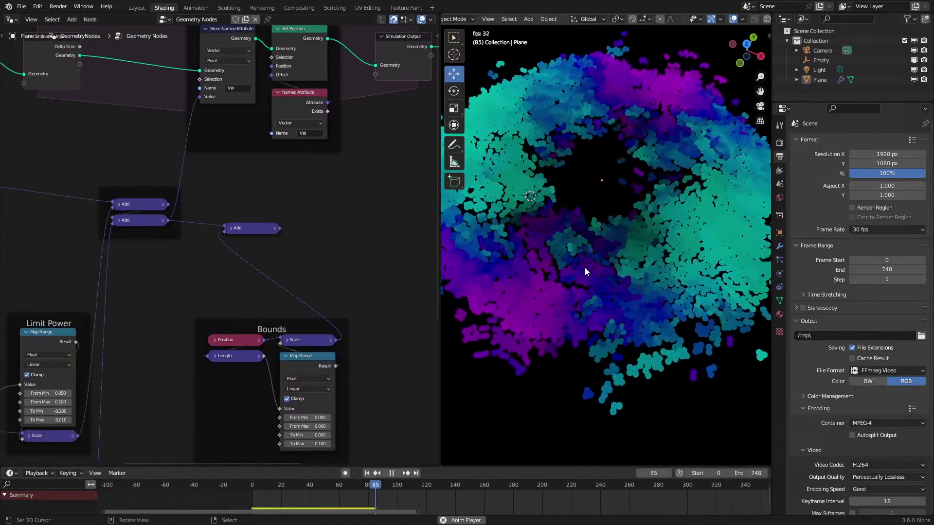
{"action": "scroll", "coordinate": [592, 269], "scroll_direction": "down", "scroll_amount": 2}
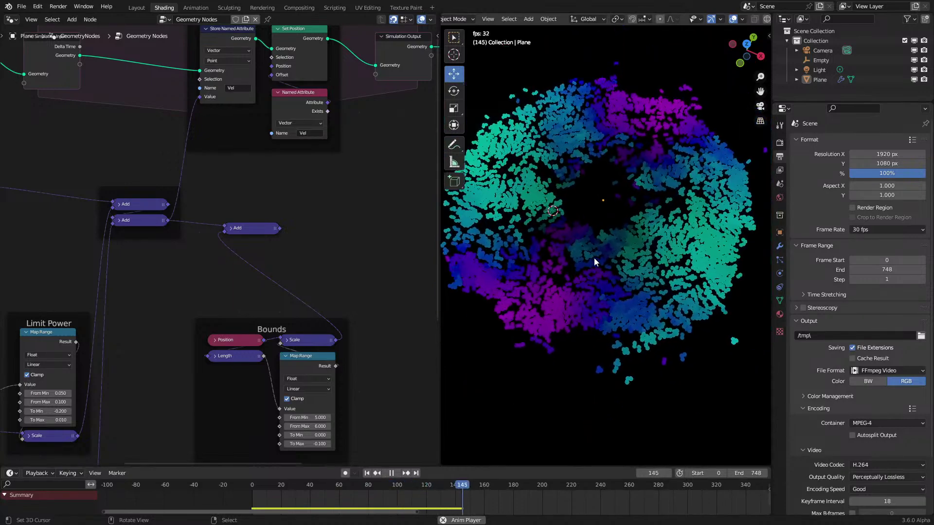
{"action": "middle_click_drag", "start_coordinate": [619, 244], "coordinate": [627, 268], "text": "shift"}
{"action": "key", "text": "space"}
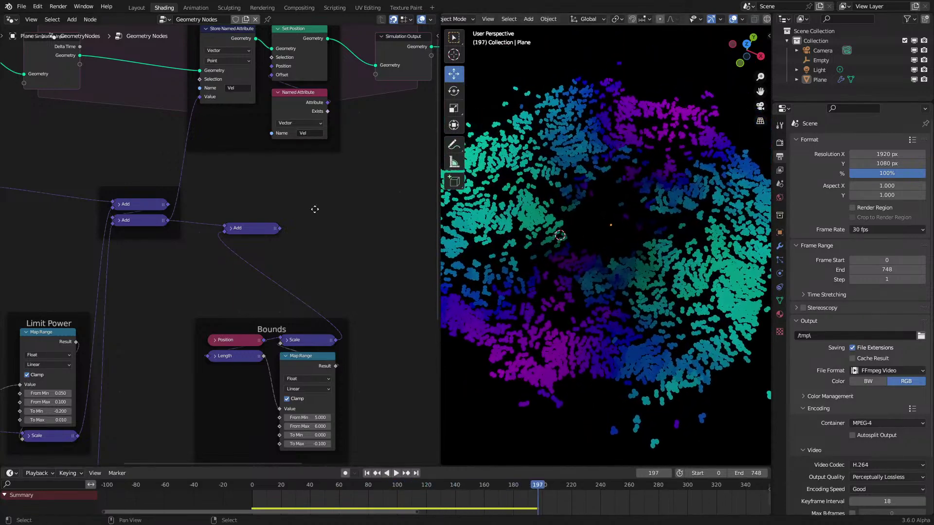
Add a Random Value node of type Float and connect it to the Scale of the Instance on Points node
{"action": "middle_click_drag", "start_coordinate": [319, 204], "coordinate": [97, 272]}
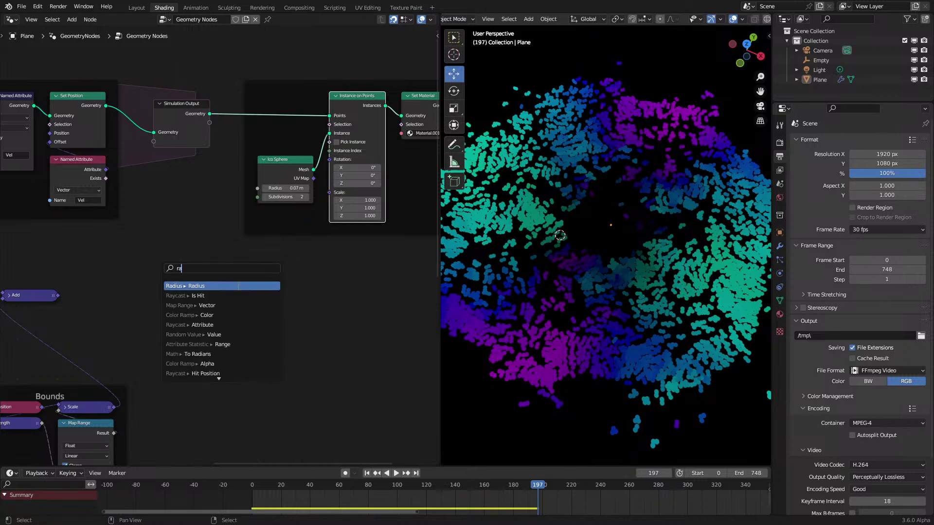
{"action": "left_click", "coordinate": [231, 288]}
{"action": "left_click", "coordinate": [282, 280]}
{"action": "key", "text": "space"}
{"action": "key", "text": "space"}
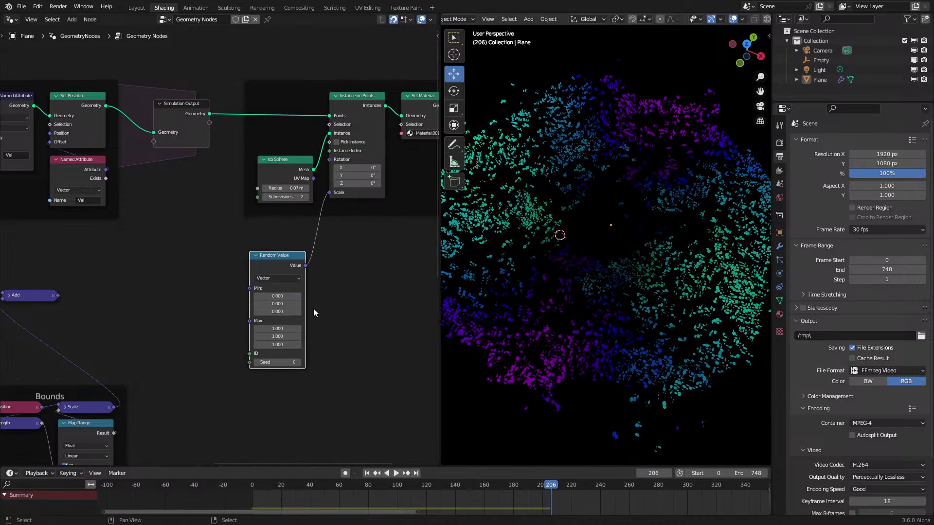
{"action": "left_click", "coordinate": [262, 286]}
{"action": "left_click_drag", "start_coordinate": [306, 265], "coordinate": [312, 247]}
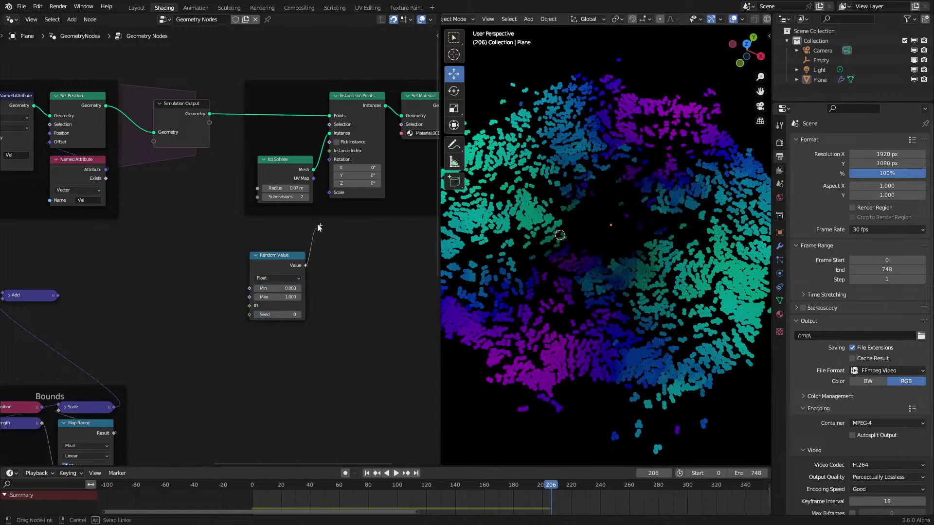
{"action": "left_click_drag", "start_coordinate": [330, 196], "coordinate": [330, 196]}
Set the Random Value node's Min to 0.7 and replay the simulation from the first frame
{"action": "scroll", "coordinate": [318, 316], "scroll_direction": "up", "scroll_amount": 2}
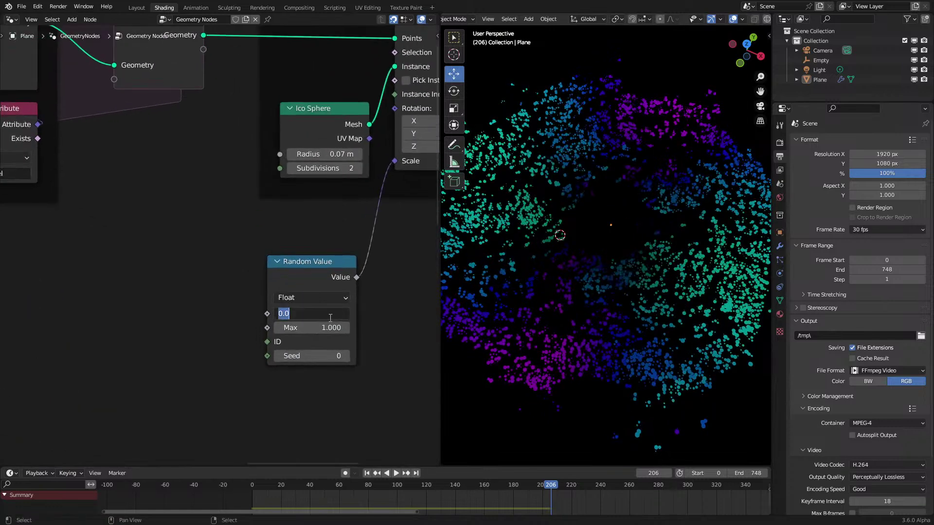
{"action": "type", "text": "0.7"}
{"action": "key", "text": "Return"}
{"action": "key", "text": "shift+Left"}
{"action": "key", "text": "space"}
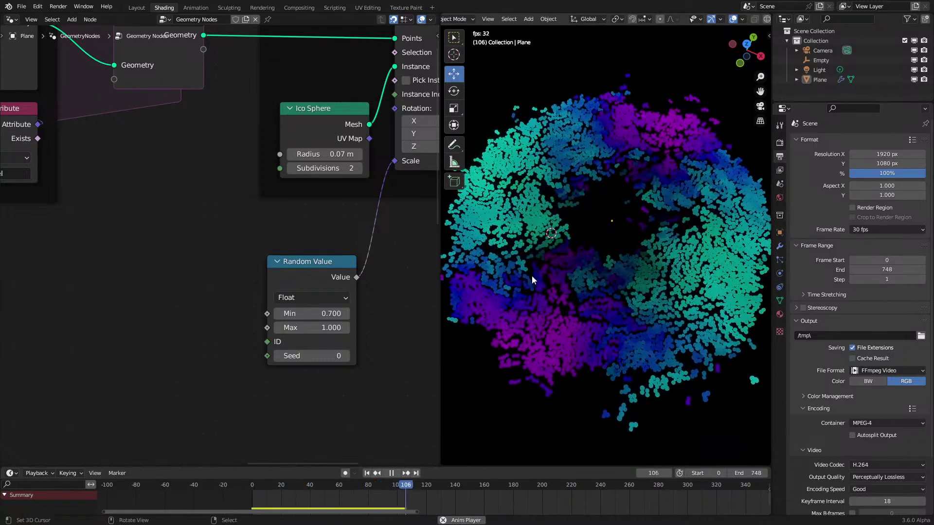
Pause the playback and set the Random Value node's Seed to 27 and Min to 0.3
{"action": "key", "text": "space"}
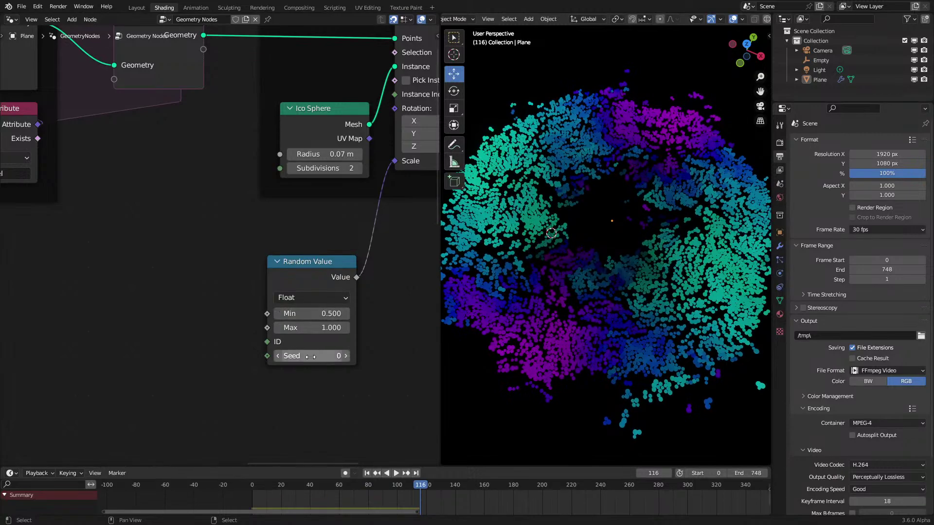
{"action": "left_click_drag", "start_coordinate": [310, 357], "coordinate": [321, 357]}
{"action": "left_click", "coordinate": [280, 313]}
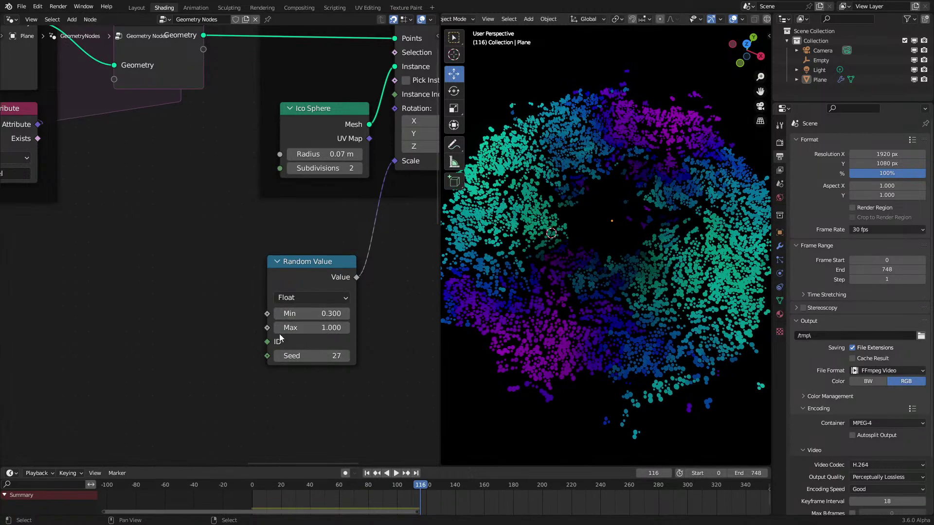
Replay the simulation from the first frame and examine the randomly sized instances up close and at full view
{"action": "left_click", "coordinate": [256, 484]}
{"action": "key", "text": "space"}
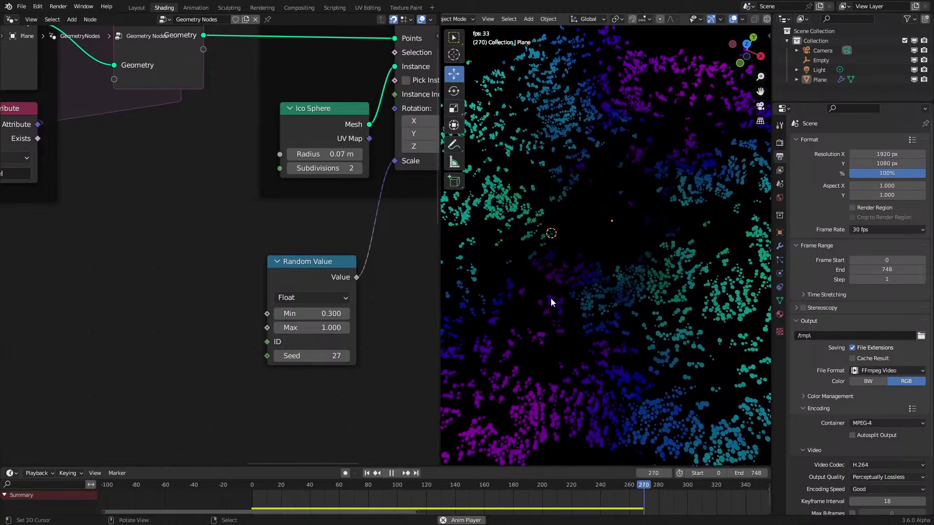
{"action": "left_click", "coordinate": [241, 495]}
{"action": "key", "text": "space"}
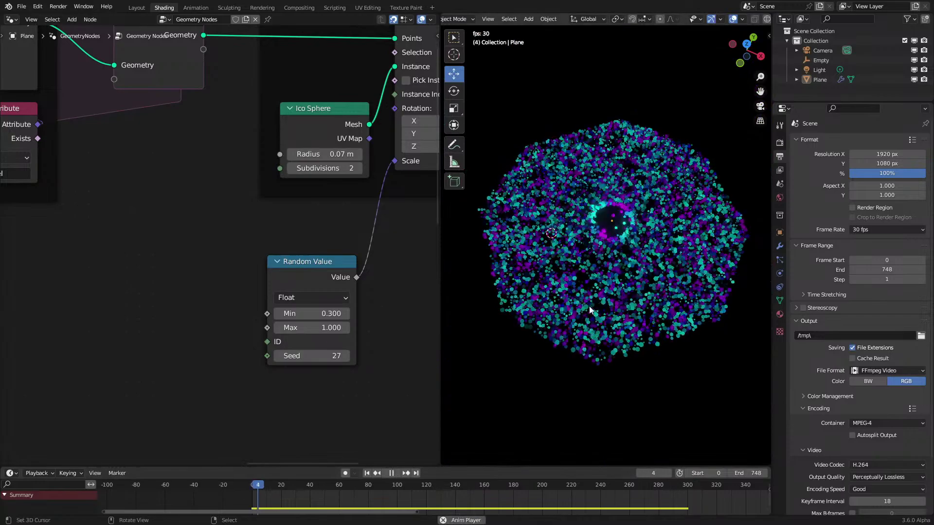
{"action": "scroll", "coordinate": [599, 293], "scroll_direction": "up", "scroll_amount": 2}
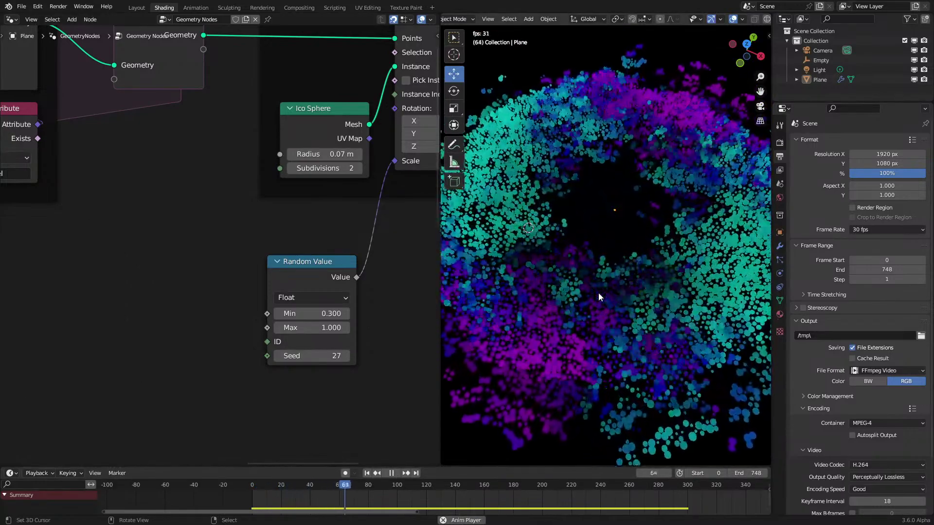
{"action": "key", "text": "space"}
{"action": "middle_click_drag", "start_coordinate": [576, 318], "coordinate": [597, 338]}
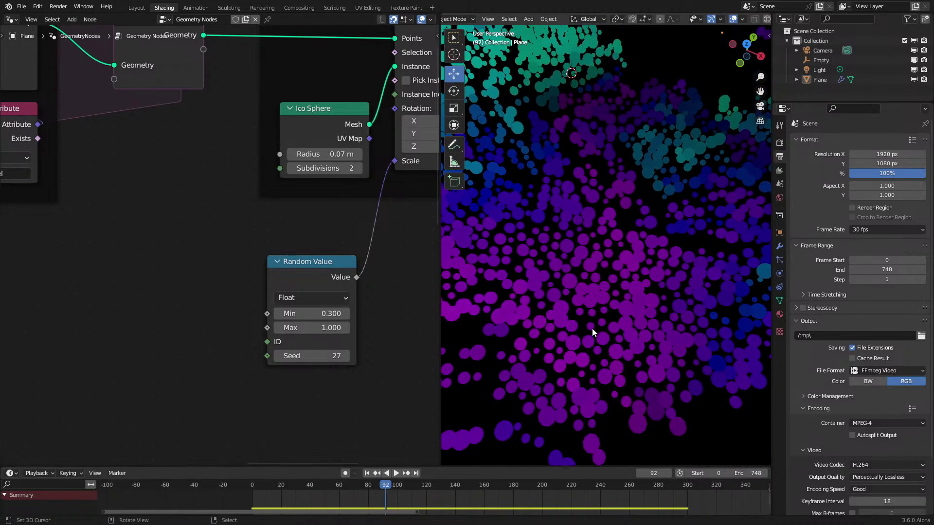
{"action": "mouse_move", "coordinate": [592, 328]}
{"action": "middle_mouse_down"}
{"action": "mouse_move", "coordinate": [582, 275]}
{"action": "mouse_move", "coordinate": [601, 318]}
{"action": "middle_mouse_up"}
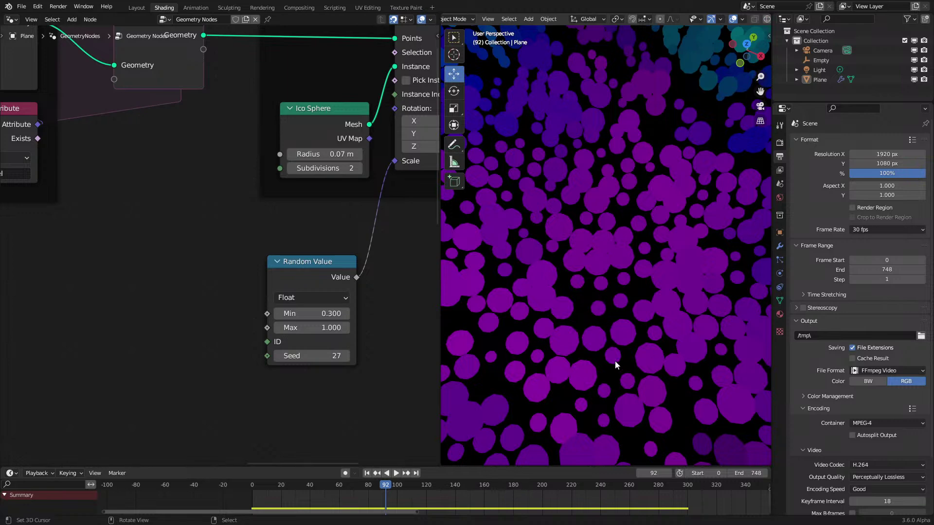
{"action": "key", "text": "space"}
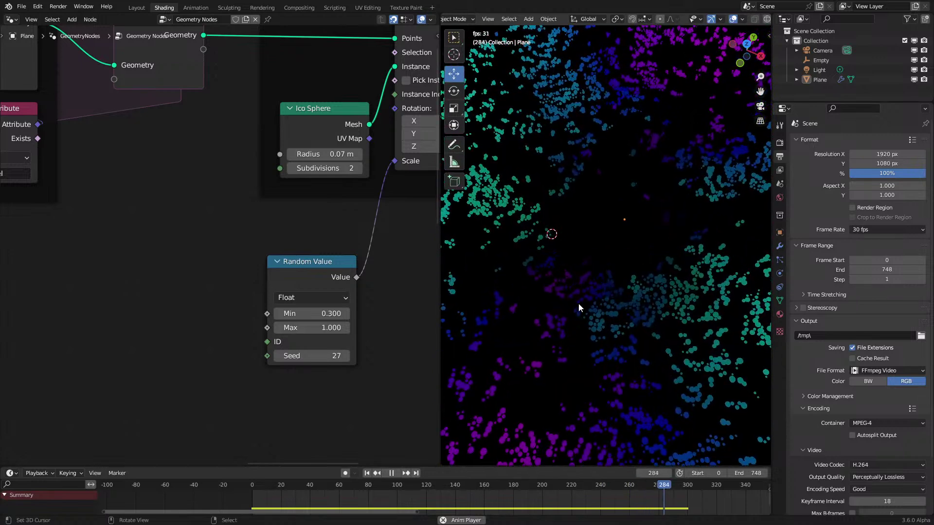
{"action": "key", "text": "space"}
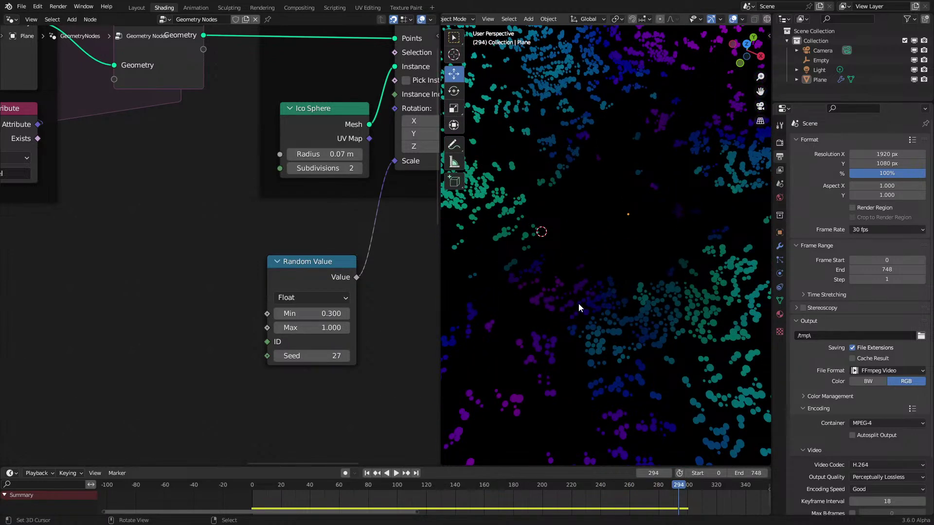
Replay the simulation from the first frame and set both the Min and Max of the Random Value node to 1
{"action": "left_click", "coordinate": [229, 495]}
{"action": "key", "text": "space"}
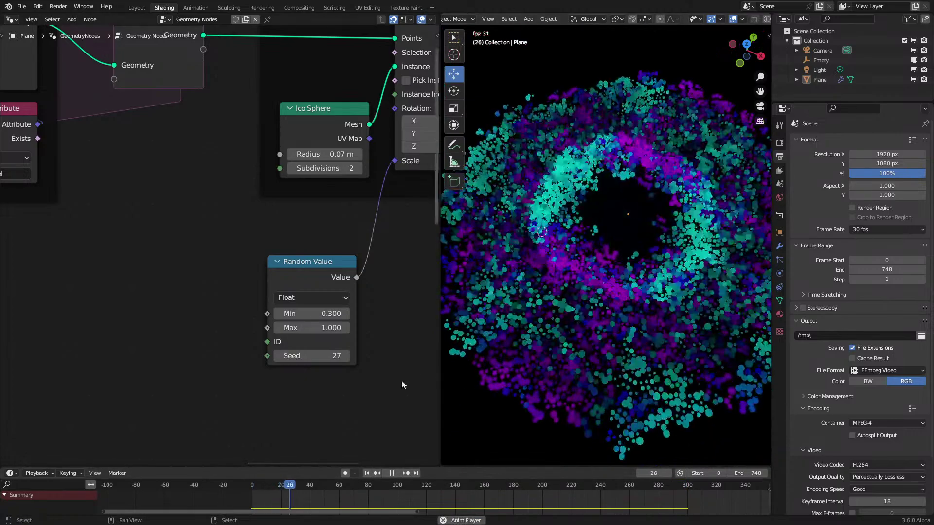
{"action": "left_click_drag", "start_coordinate": [334, 315], "coordinate": [332, 336]}
{"action": "type", "text": "1"}
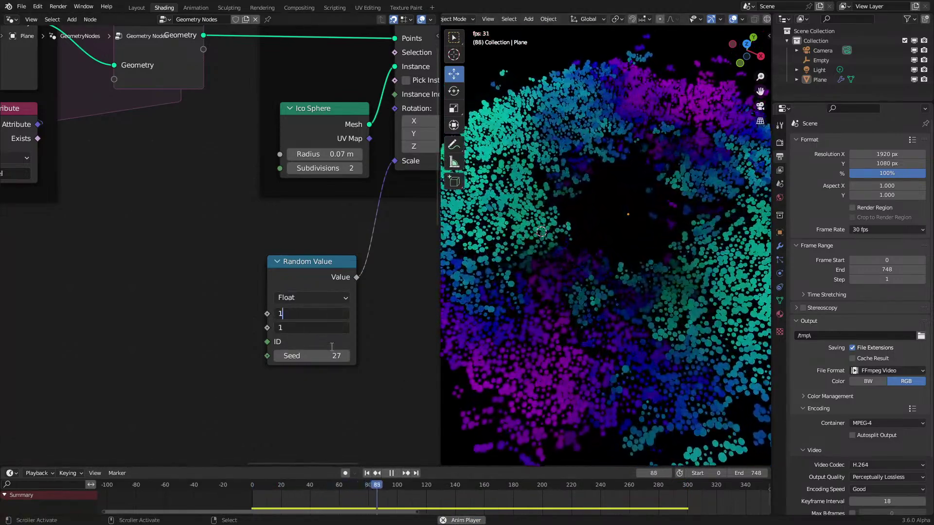
{"action": "key", "text": "Return"}
Set the Random Value node's Min to 0.3 and replay the simulation from the first frame, pausing the playback
{"action": "left_click", "coordinate": [324, 312]}
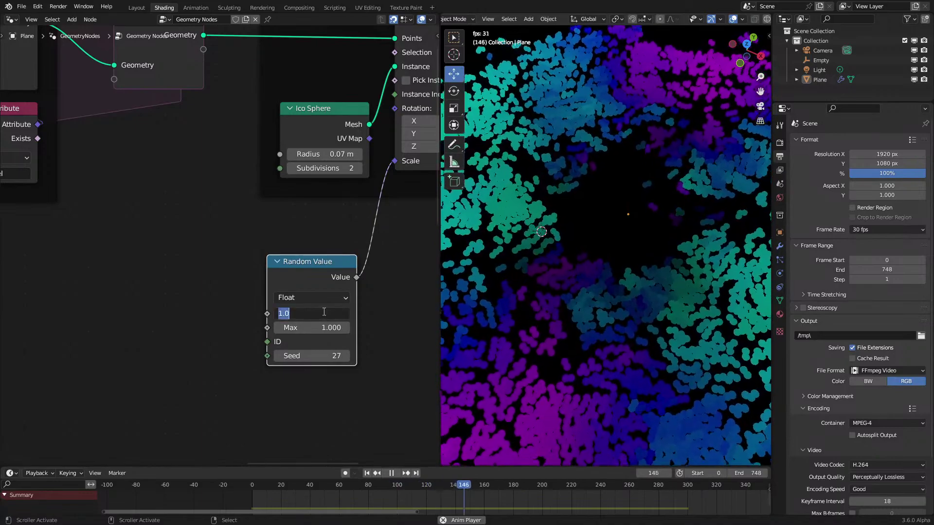
{"action": "type", "text": "0.3"}
{"action": "key", "text": "Return"}
{"action": "left_click", "coordinate": [252, 493]}
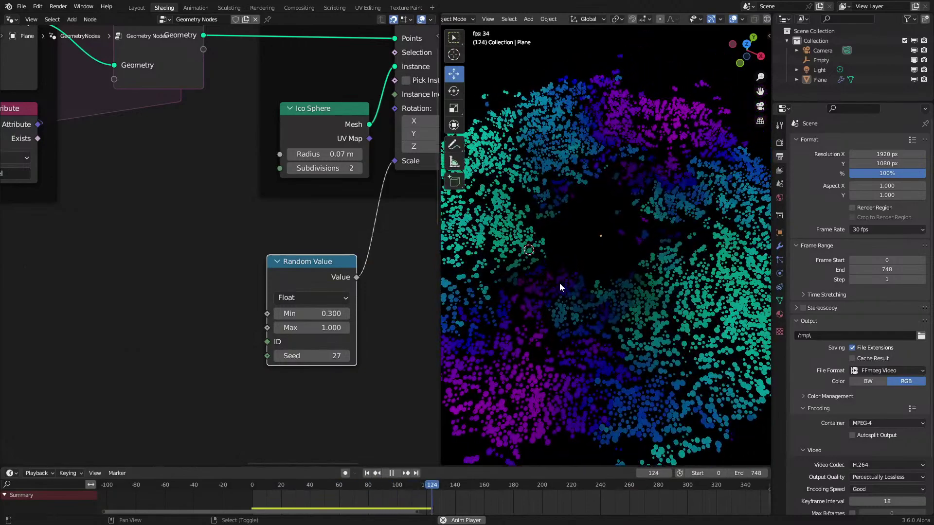
{"action": "scroll", "coordinate": [572, 260], "scroll_direction": "down", "scroll_amount": 3}
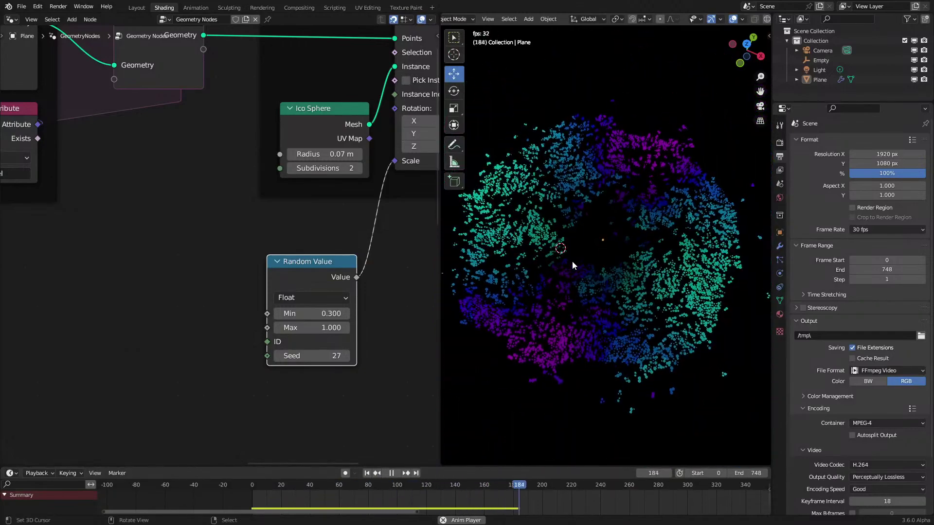
{"action": "key", "text": "space"}
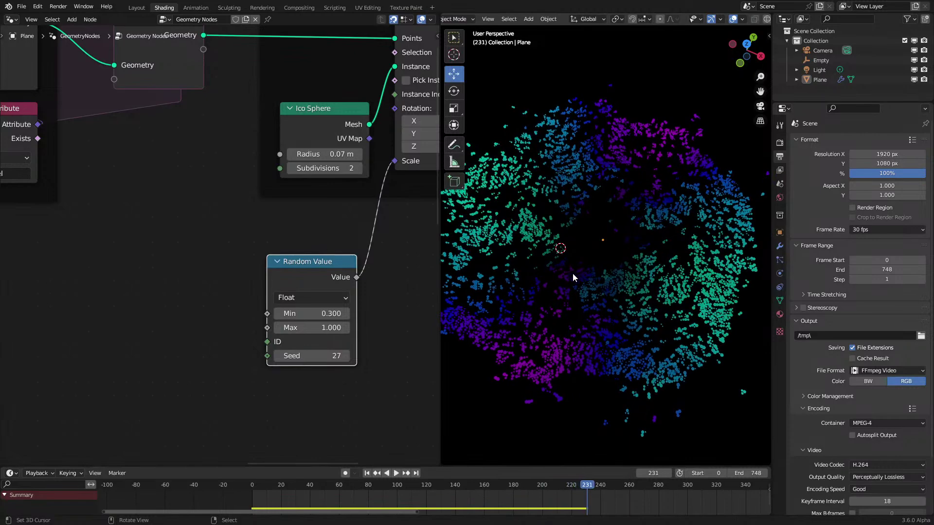
Set the scene's frame rate to 60 fps and replay the simulation from the first frame to judge the faster motion
{"action": "left_click", "coordinate": [244, 484]}
{"action": "key", "text": "space"}
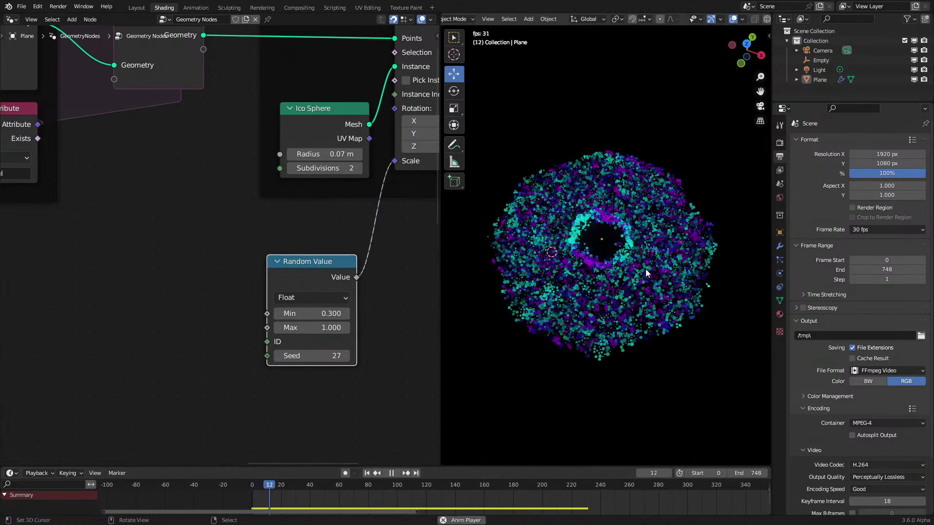
{"action": "key", "text": "space"}
{"action": "left_click", "coordinate": [879, 235]}
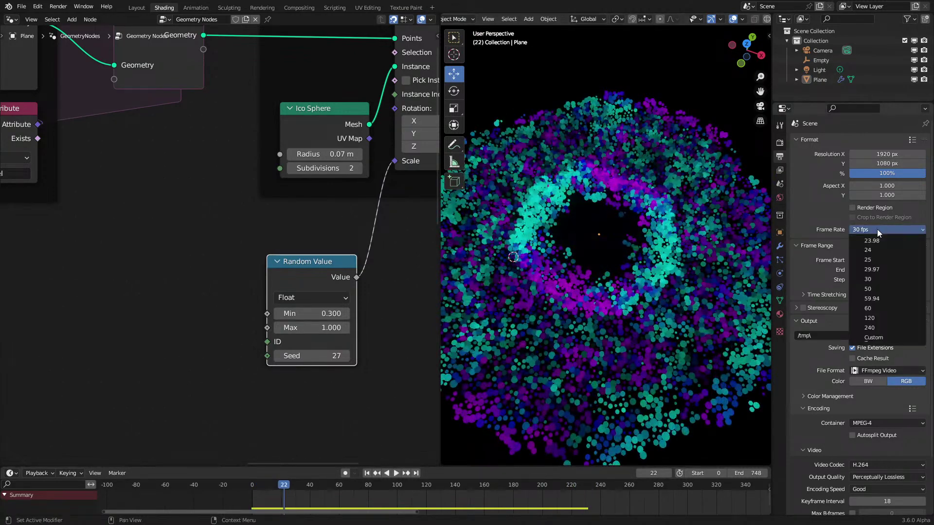
{"action": "left_click", "coordinate": [874, 299]}
{"action": "key", "text": "space"}
{"action": "left_click", "coordinate": [250, 484]}
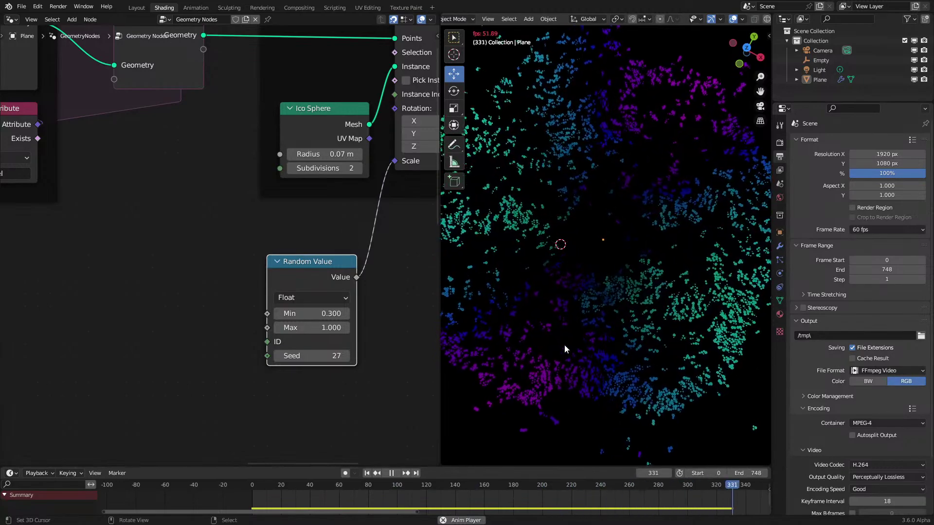
{"action": "left_click", "coordinate": [249, 486]}
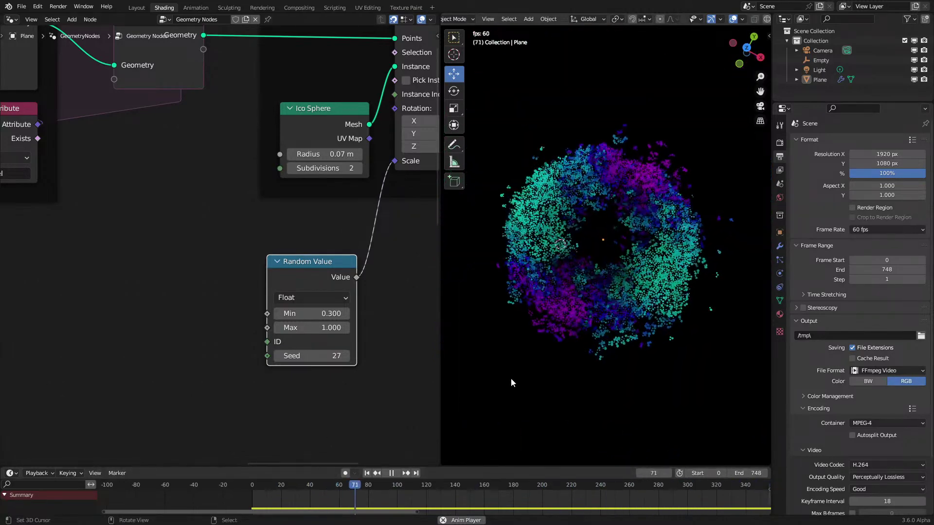
{"action": "key", "text": "space"}
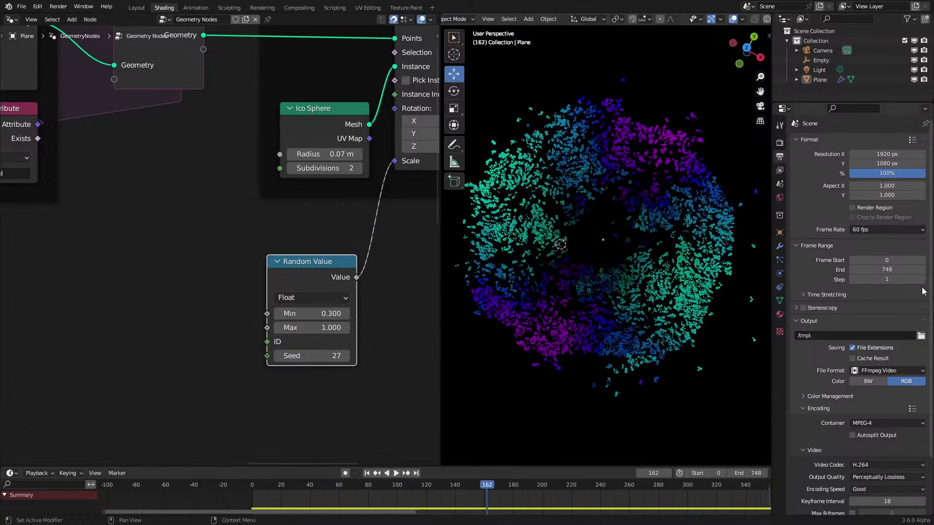
Set the scene's frame rate to 30 fps and replay the simulation from the first frame, pausing the playback
{"action": "left_click", "coordinate": [880, 232]}
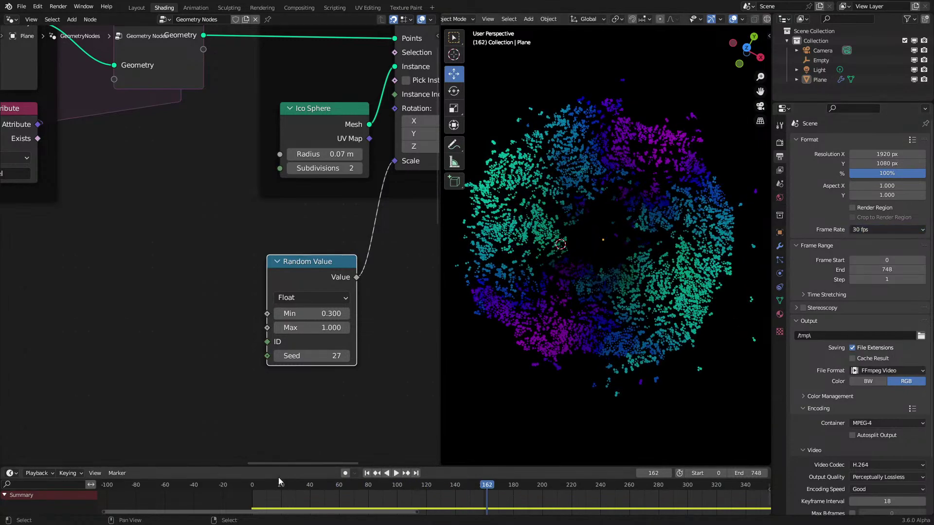
{"action": "key", "text": "shift+Left"}
{"action": "key", "text": "space"}
{"action": "scroll", "coordinate": [589, 327], "scroll_direction": "up", "scroll_amount": 3}
{"action": "middle_click_drag", "start_coordinate": [575, 345], "coordinate": [579, 322]}
{"action": "scroll", "coordinate": [579, 325], "scroll_direction": "down", "scroll_amount": 2}
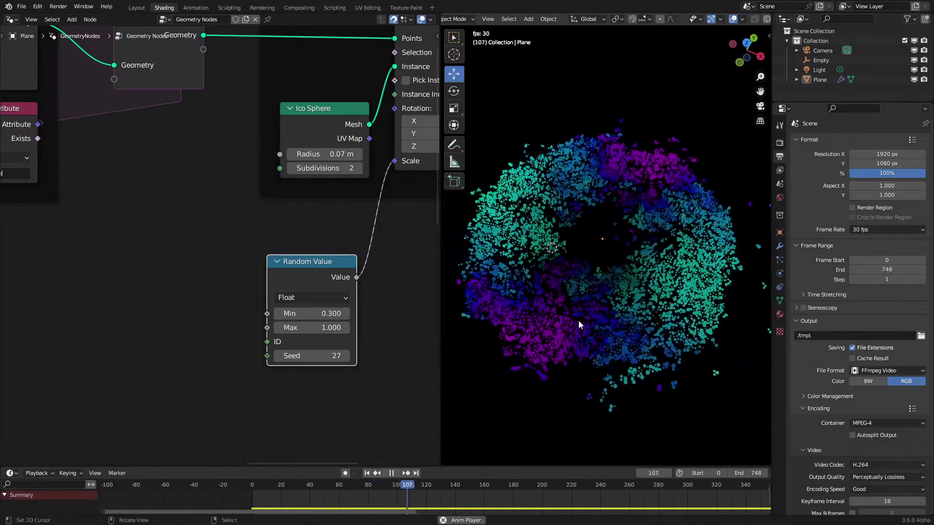
{"action": "key", "text": "space"}
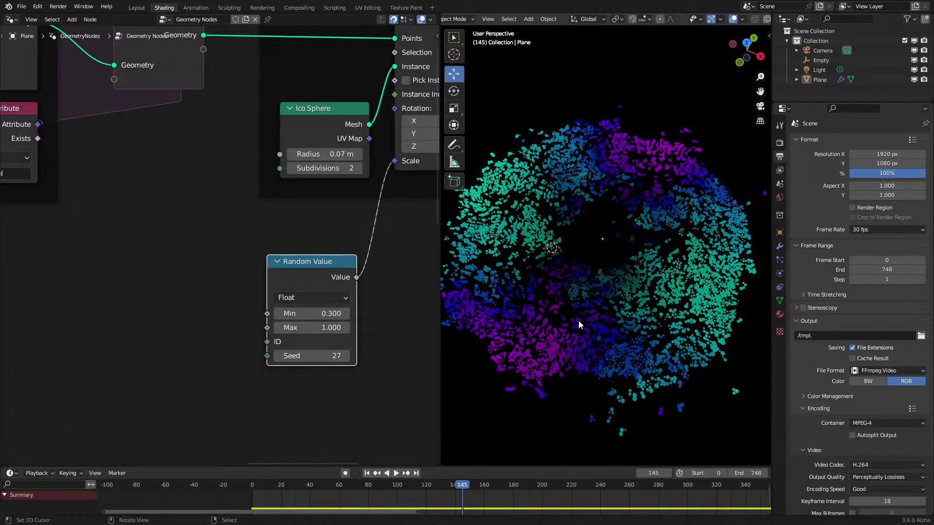
Review the force nodes in the node tree and briefly replay the simulation from the first frame
{"action": "scroll", "coordinate": [161, 324], "scroll_direction": "down", "scroll_amount": 7}
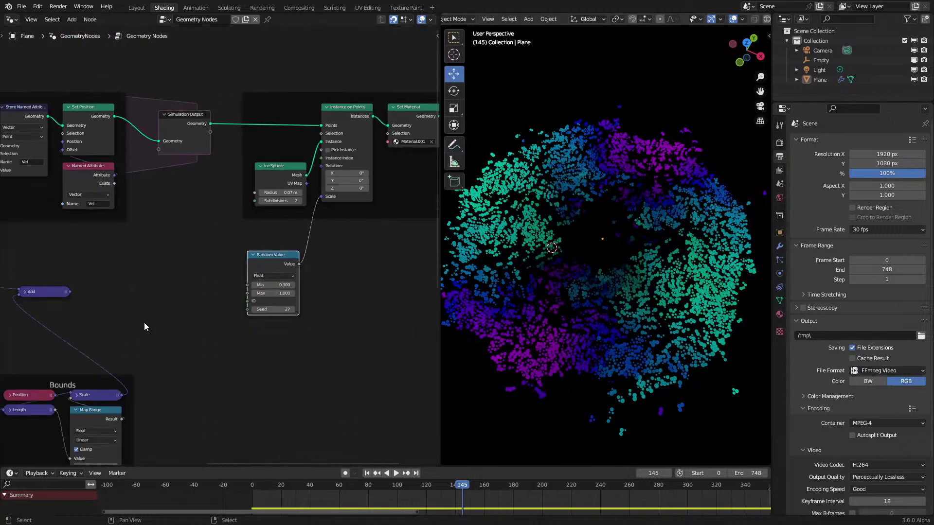
{"action": "middle_click_drag", "start_coordinate": [148, 324], "coordinate": [334, 352]}
{"action": "scroll", "coordinate": [311, 273], "scroll_direction": "down", "scroll_amount": 3}
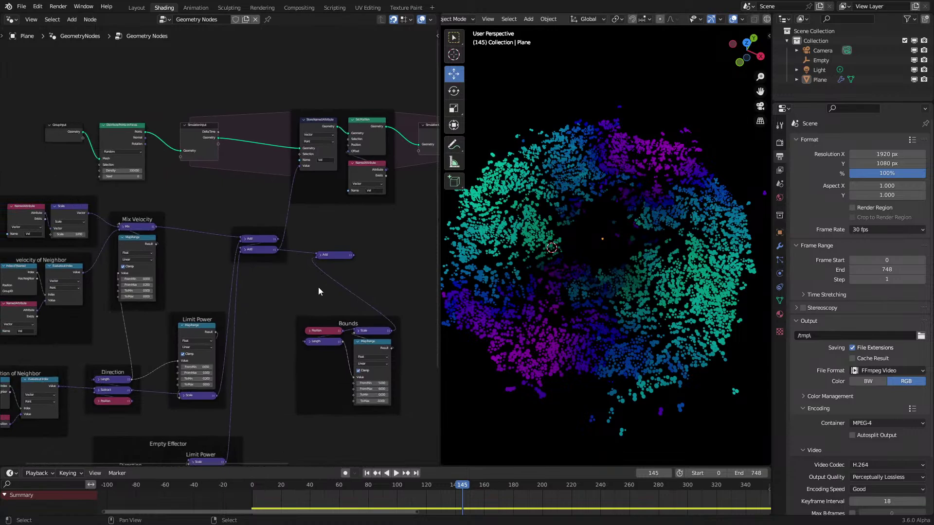
{"action": "left_click", "coordinate": [247, 495]}
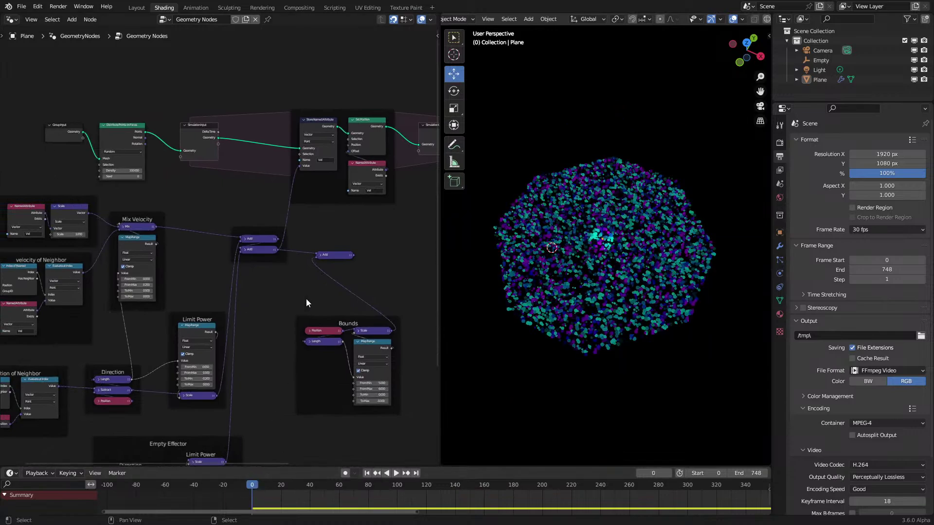
{"action": "scroll", "coordinate": [554, 285], "scroll_direction": "up", "scroll_amount": 5}
{"action": "key", "text": "space"}
{"action": "key", "text": "space"}
{"action": "scroll", "coordinate": [532, 270], "scroll_direction": "down", "scroll_amount": 4}
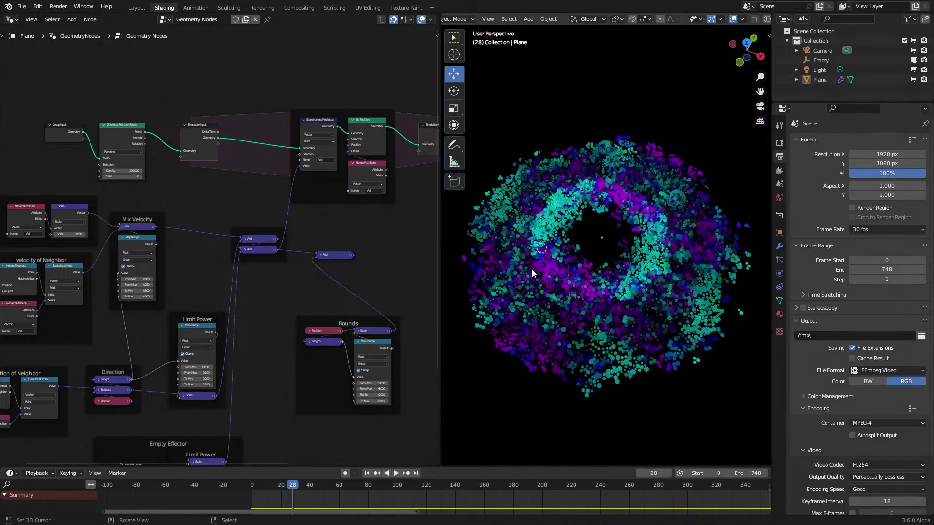
Switch the viewport to solid shading and connect a new Curve Circle node with Resolution 1000 to the Simulation Input's Geometry
{"action": "left_click", "coordinate": [733, 19]}
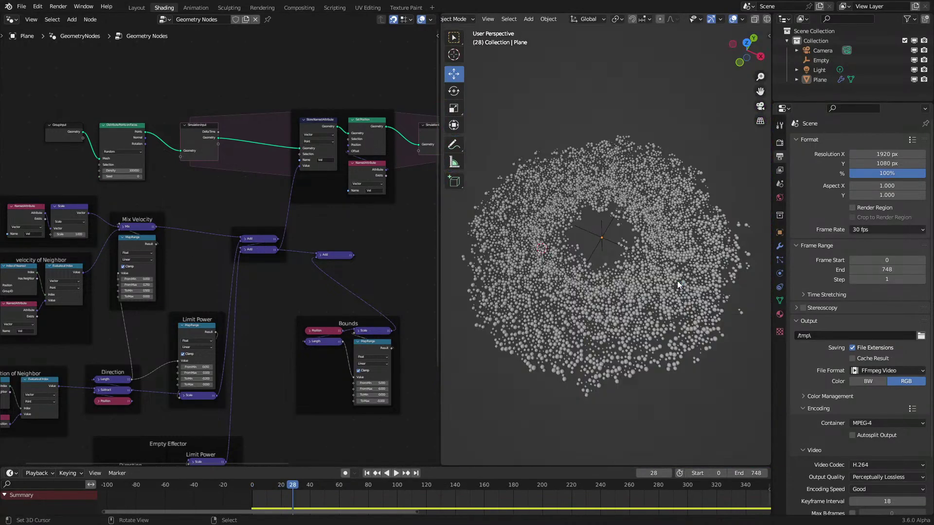
{"action": "scroll", "coordinate": [206, 194], "scroll_direction": "up", "scroll_amount": 4}
{"action": "key", "text": "shift+a"}
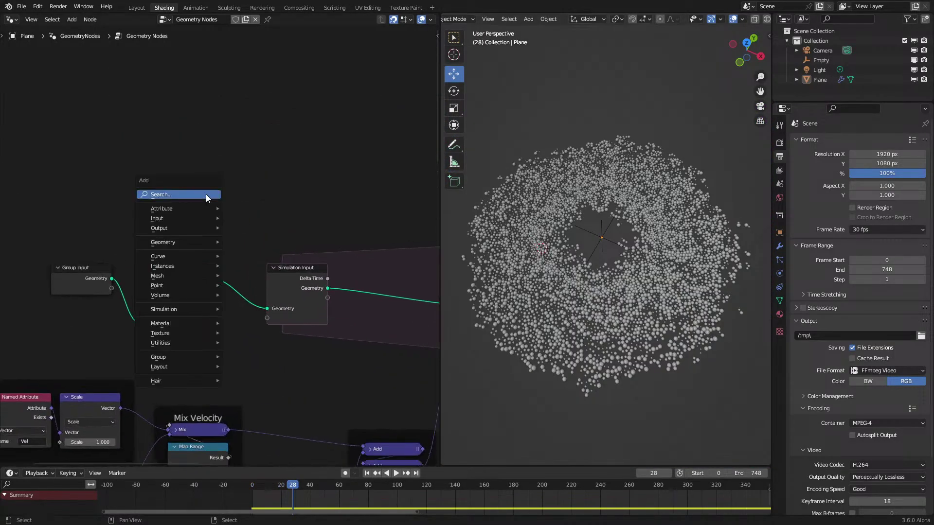
{"action": "left_click", "coordinate": [207, 195]}
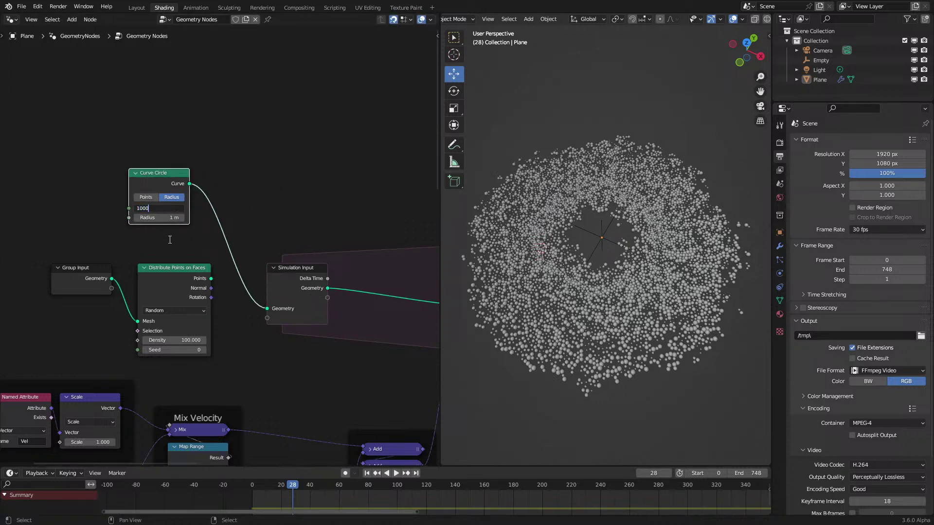
Replay the simulation from the first frame with the circle curve as its starting geometry, and pause it
{"action": "key", "text": "shift+Left"}
{"action": "key", "text": "space"}
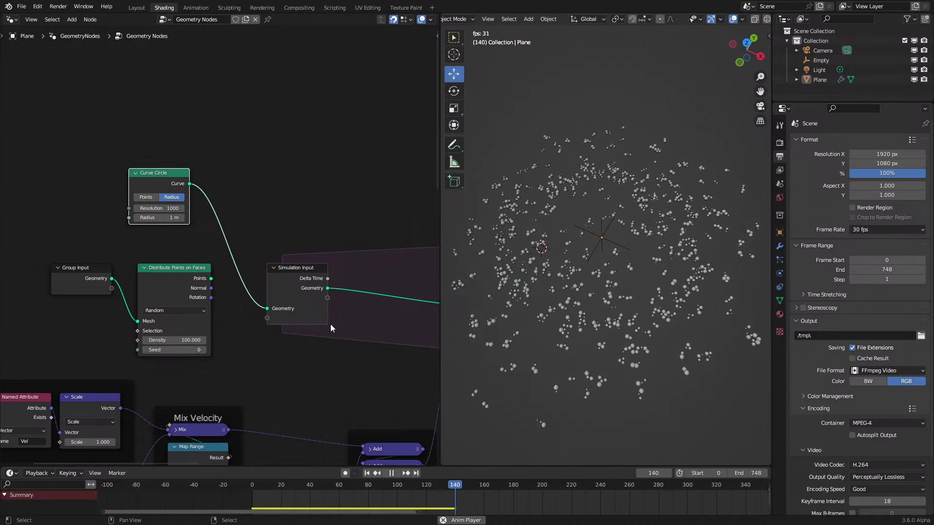
{"action": "key", "text": "space"}
Preview the Simulation Output node's geometry directly in the viewport and continue the playback, then pause it
{"action": "scroll", "coordinate": [331, 324], "scroll_direction": "down", "scroll_amount": 6}
{"action": "middle_click_drag", "start_coordinate": [412, 349], "coordinate": [95, 316]}
{"action": "left_click", "coordinate": [228, 266], "text": "ctrl+shift"}
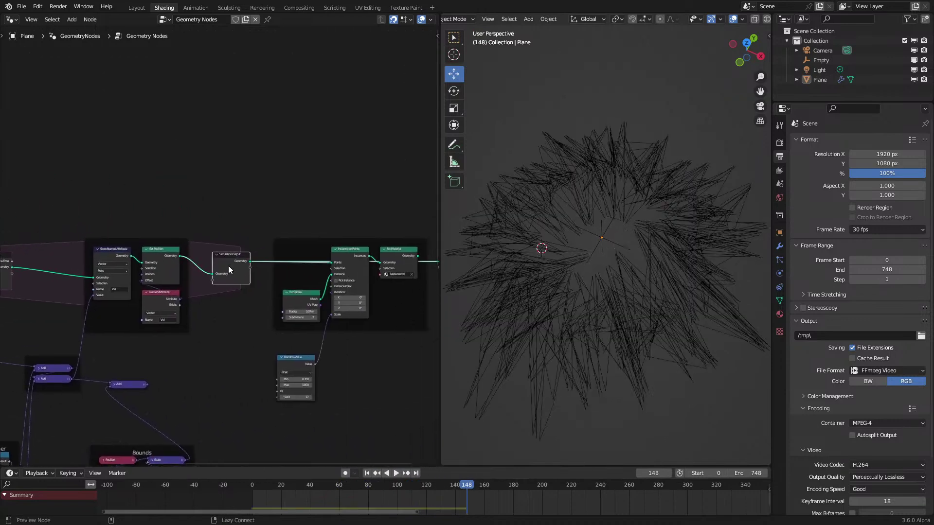
{"action": "key", "text": "space"}
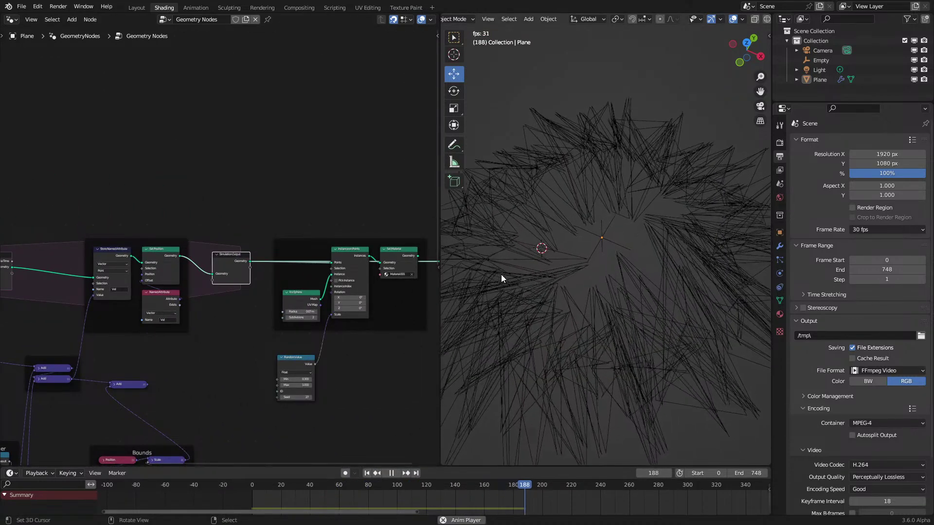
{"action": "key", "text": "space"}
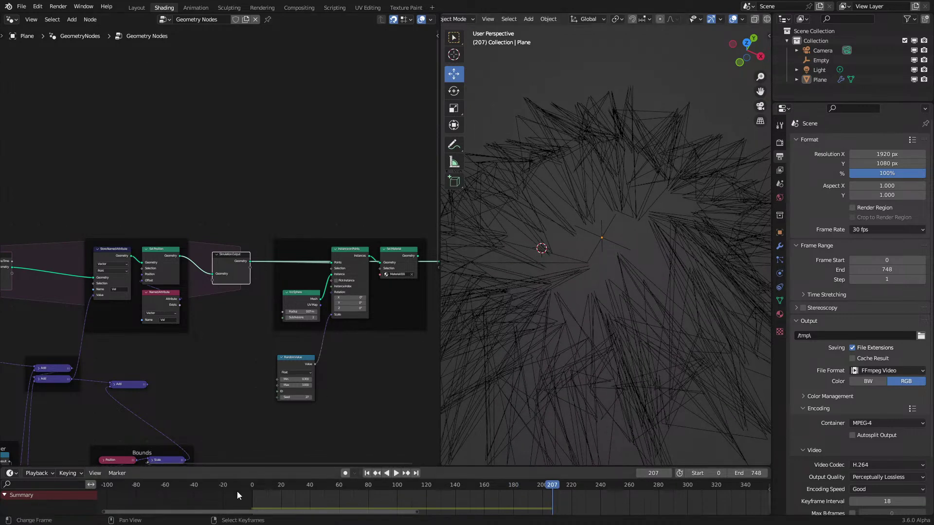
Replay the curve simulation from the first frame and examine the spiky ring of lines, pausing the playback
{"action": "key", "text": "shift+Left"}
{"action": "key", "text": "space"}
{"action": "scroll", "coordinate": [576, 294], "scroll_direction": "up", "scroll_amount": 5}
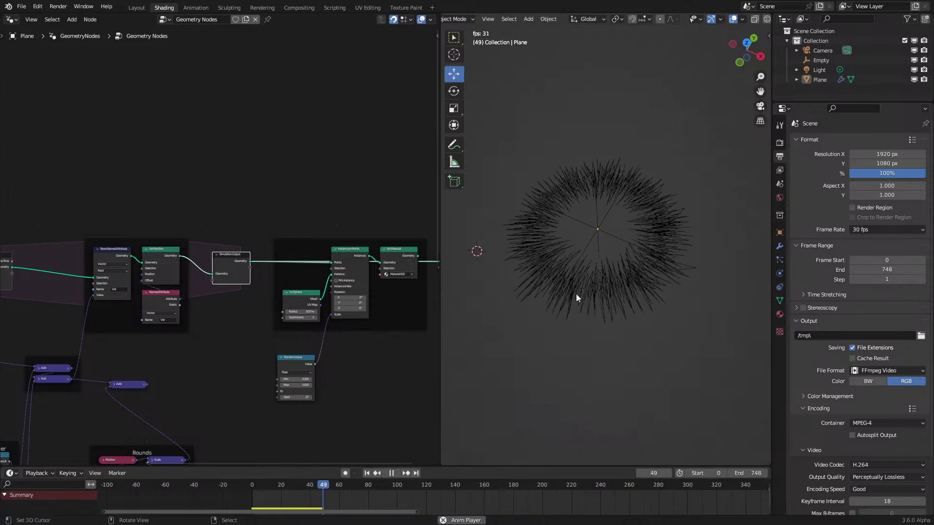
{"action": "key", "text": "space"}
{"action": "middle_click_drag", "start_coordinate": [576, 294], "coordinate": [559, 319]}
{"action": "scroll", "coordinate": [168, 384], "scroll_direction": "down", "scroll_amount": 2}
Detach the Bounds nodes from their Add node and move both farther away from the combined force nodes
{"action": "middle_click_drag", "start_coordinate": [167, 384], "coordinate": [260, 246]}
{"action": "scroll", "coordinate": [301, 328], "scroll_direction": "up", "scroll_amount": 5}
{"action": "left_click_drag", "start_coordinate": [257, 224], "coordinate": [376, 360]}
{"action": "left_click_drag", "start_coordinate": [267, 319], "coordinate": [270, 319]}
{"action": "left_click", "coordinate": [334, 355]}
{"action": "scroll", "coordinate": [397, 292], "scroll_direction": "up", "scroll_amount": 2}
{"action": "left_click", "coordinate": [378, 281]}
{"action": "left_click_drag", "start_coordinate": [378, 280], "coordinate": [348, 228]}
Replay the circle curve simulation from the first frame with the Bounds force detached, and pause it
{"action": "left_click", "coordinate": [238, 488]}
{"action": "key", "text": "space"}
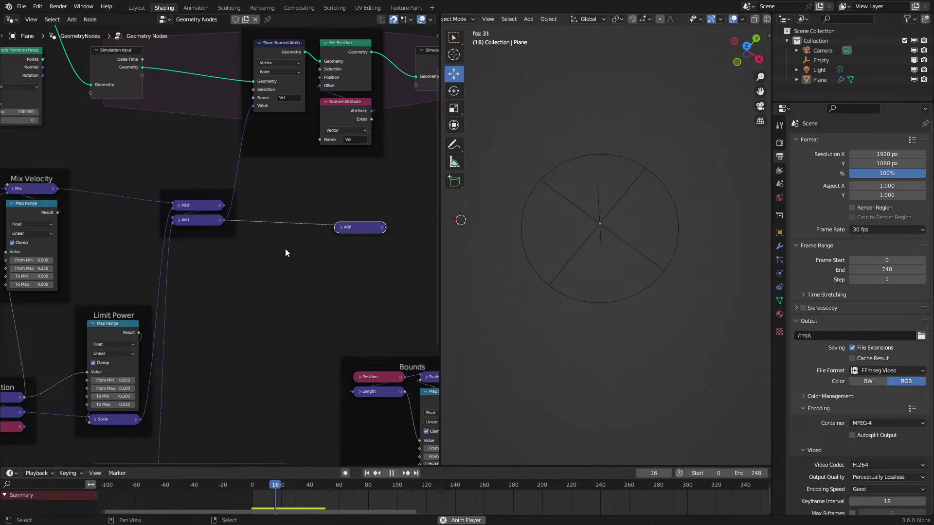
{"action": "key", "text": "space"}
Set the Curve Circle's resolution to 100 and replay the simulation from the first frame, pausing it after checking the shape
{"action": "middle_click_drag", "start_coordinate": [305, 253], "coordinate": [330, 268]}
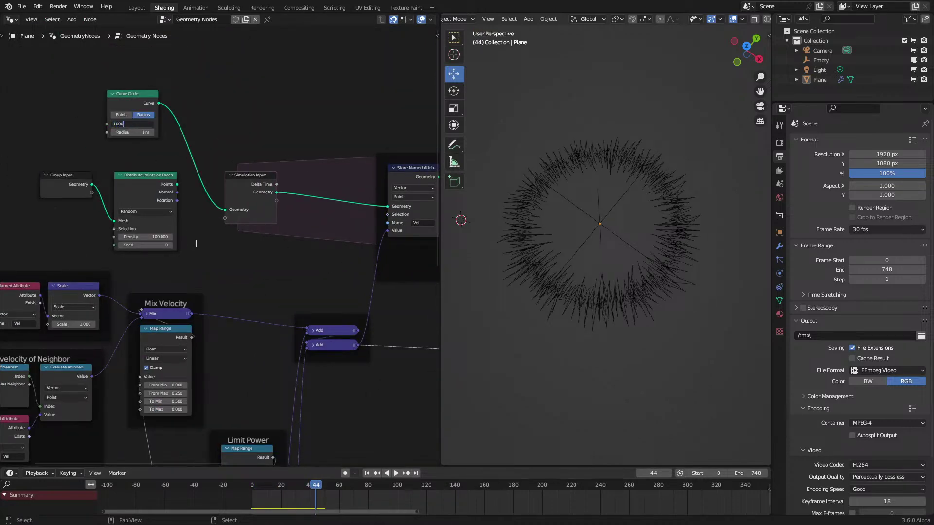
{"action": "key", "text": "shift+Left"}
{"action": "key", "text": "space"}
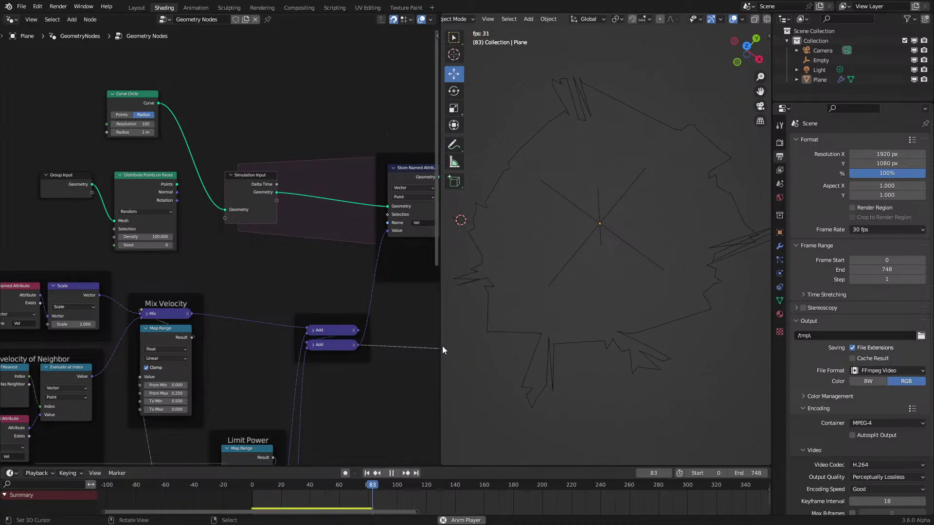
{"action": "key", "text": "space"}
Add a Position node feeding the second input of the separate Add node beside the combined forces
{"action": "middle_click_drag", "start_coordinate": [313, 369], "coordinate": [106, 248]}
{"action": "scroll", "coordinate": [232, 297], "scroll_direction": "up", "scroll_amount": 4}
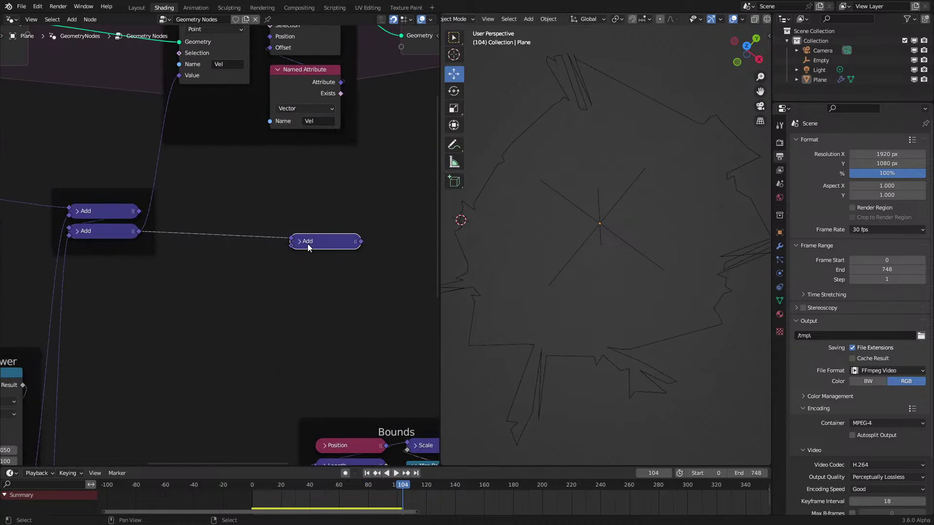
{"action": "left_click_drag", "start_coordinate": [270, 277], "coordinate": [242, 340]}
{"action": "type", "text": "po"}
{"action": "left_click", "coordinate": [161, 344]}
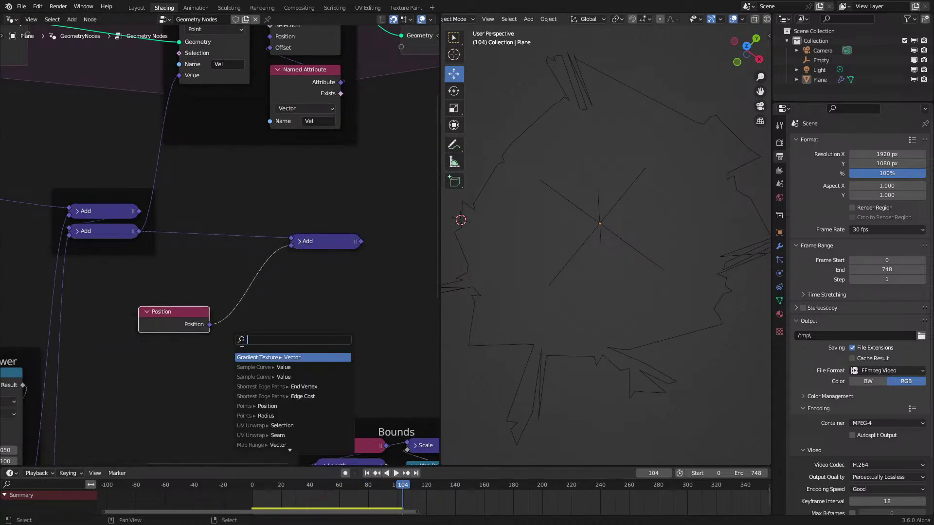
Add a Subtract vector math node next to the new Position node, with Position as the subtracted vector
{"action": "type", "text": "sub"}
{"action": "key", "text": "Down"}
{"action": "key", "text": "Return"}
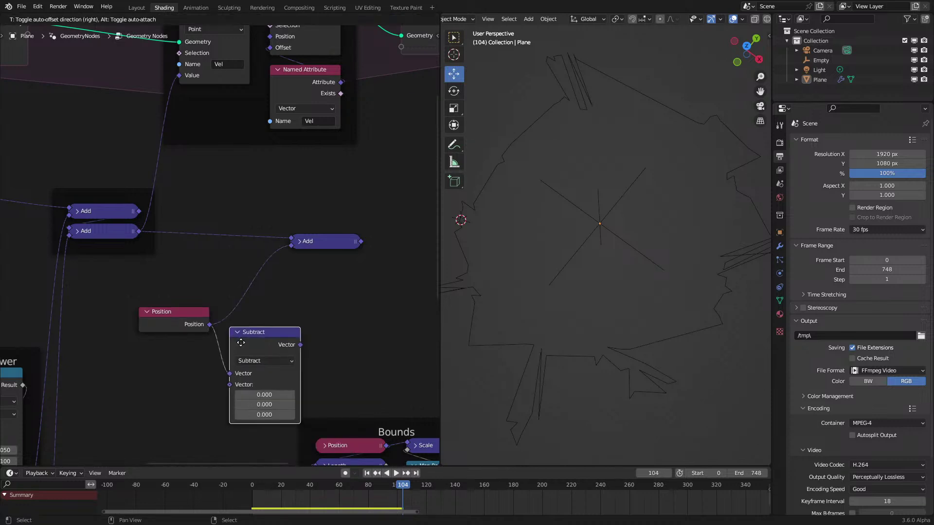
{"action": "left_click_drag", "start_coordinate": [262, 354], "coordinate": [261, 355]}
Add a Vector-type Blur Attribute node fed by the new Position node and place it below that node
{"action": "left_click_drag", "start_coordinate": [210, 325], "coordinate": [186, 380]}
{"action": "type", "text": "blu"}
{"action": "key", "text": "Return"}
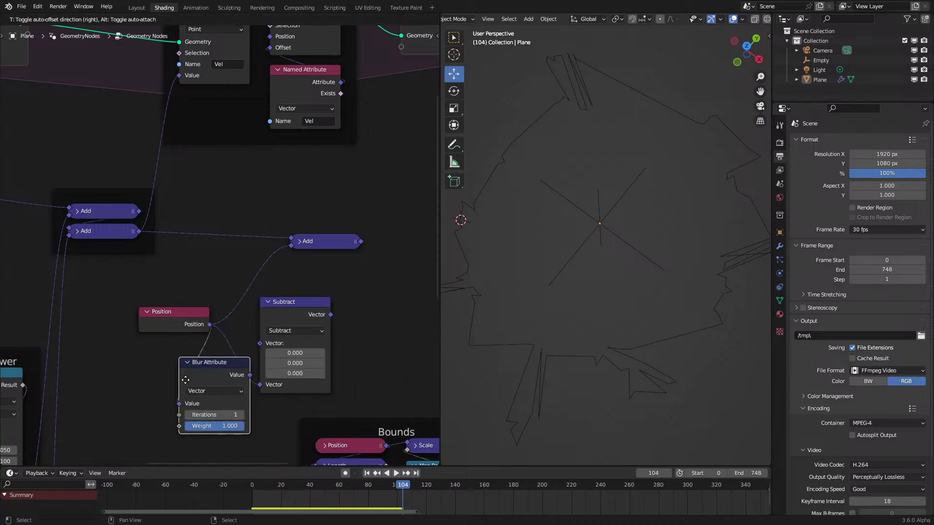
{"action": "left_click", "coordinate": [135, 380]}
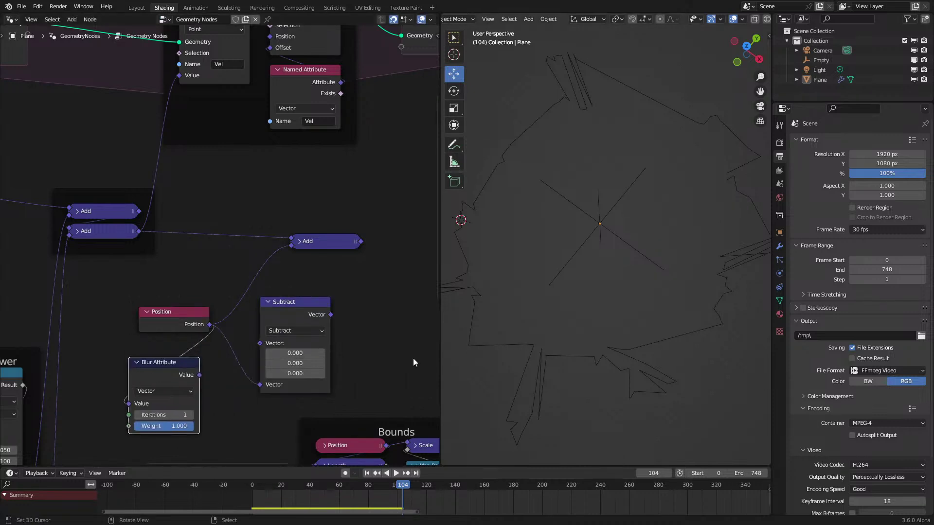
Link the blurred position through Subtract into the separate Add node, and feed its result to the stored Vel attribute's Value
{"action": "left_click_drag", "start_coordinate": [199, 375], "coordinate": [261, 344]}
{"action": "left_click_drag", "start_coordinate": [330, 314], "coordinate": [291, 246]}
{"action": "left_click_drag", "start_coordinate": [358, 243], "coordinate": [179, 75]}
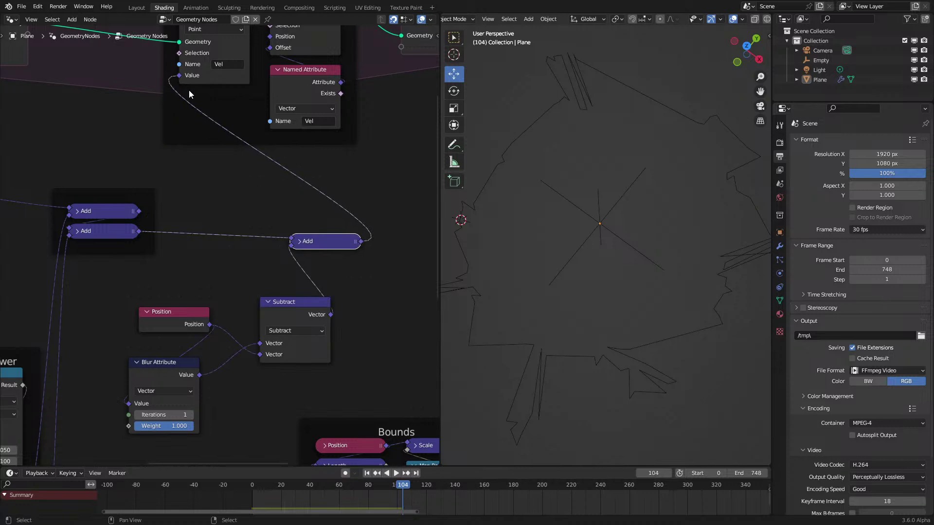
Play the blurred-position simulation and restart it, arranging the Blur Attribute and Position nodes one above the other before Subtract
{"action": "key", "text": "space"}
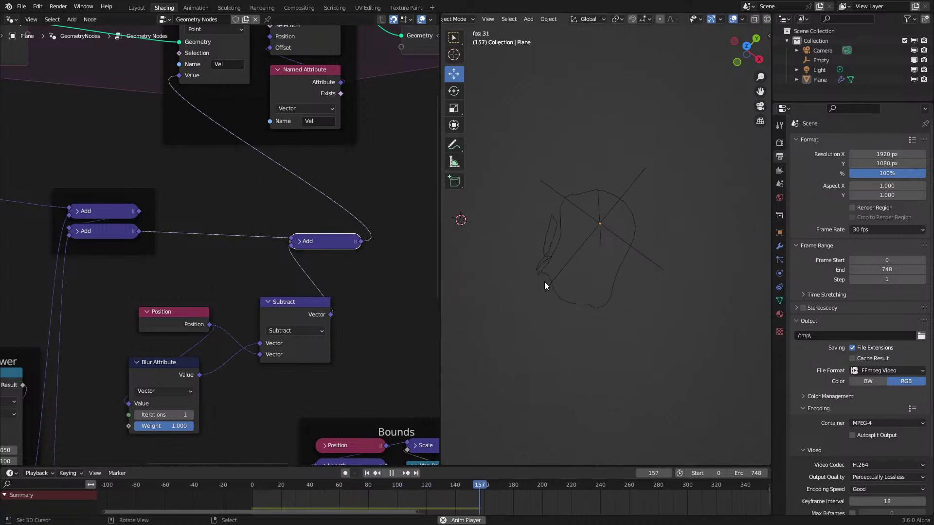
{"action": "left_click", "coordinate": [261, 489]}
{"action": "left_click_drag", "start_coordinate": [161, 368], "coordinate": [181, 225]}
{"action": "left_click_drag", "start_coordinate": [158, 344], "coordinate": [225, 268]}
{"action": "key", "text": "g"}
{"action": "left_click", "coordinate": [238, 340]}
{"action": "left_click_drag", "start_coordinate": [191, 389], "coordinate": [204, 378]}
Set the Curve Circle's resolution to 1000
{"action": "scroll", "coordinate": [194, 350], "scroll_direction": "down", "scroll_amount": 4}
{"action": "middle_click_drag", "start_coordinate": [66, 182], "coordinate": [288, 304]}
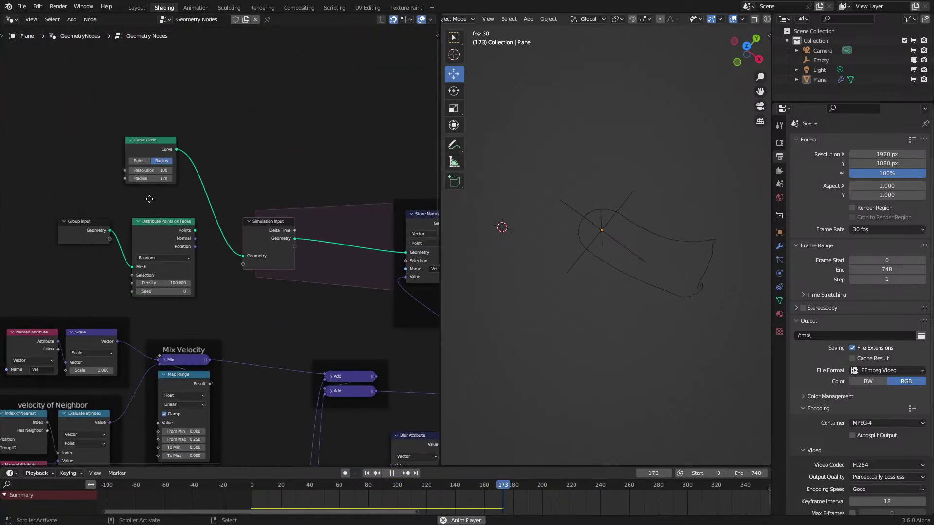
{"action": "middle_click_drag", "start_coordinate": [147, 194], "coordinate": [176, 264]}
{"action": "scroll", "coordinate": [175, 264], "scroll_direction": "up", "scroll_amount": 4}
{"action": "left_click", "coordinate": [196, 227]}
{"action": "type", "text": "100"}
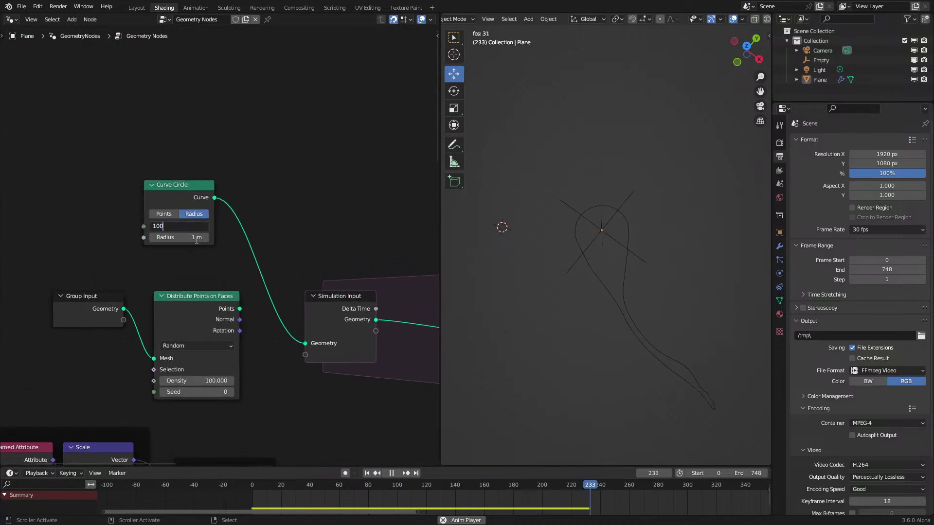
{"action": "type", "text": "0"}
{"action": "key", "text": "Return"}
Replay the simulation with the denser circle from the first frame and examine the curve from above, pausing the playback
{"action": "key", "text": "shift+Left"}
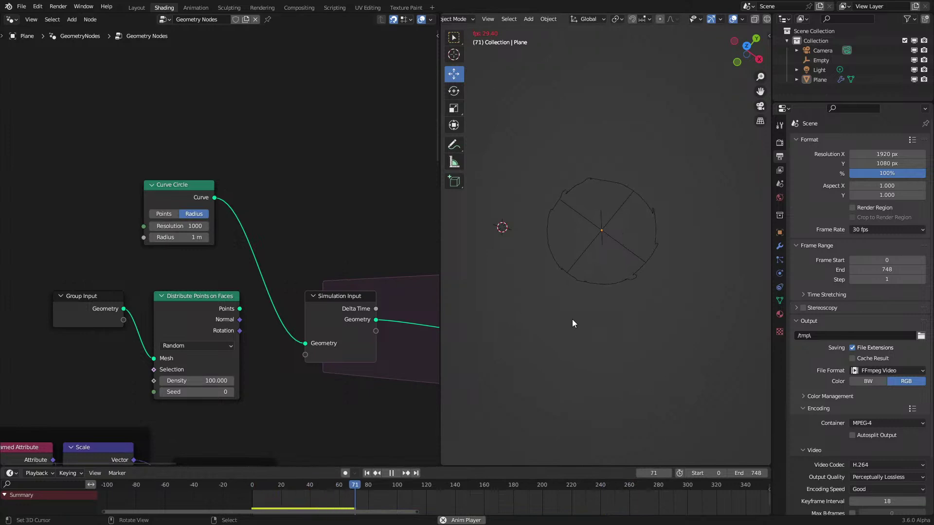
{"action": "middle_click_drag", "start_coordinate": [576, 328], "coordinate": [611, 322]}
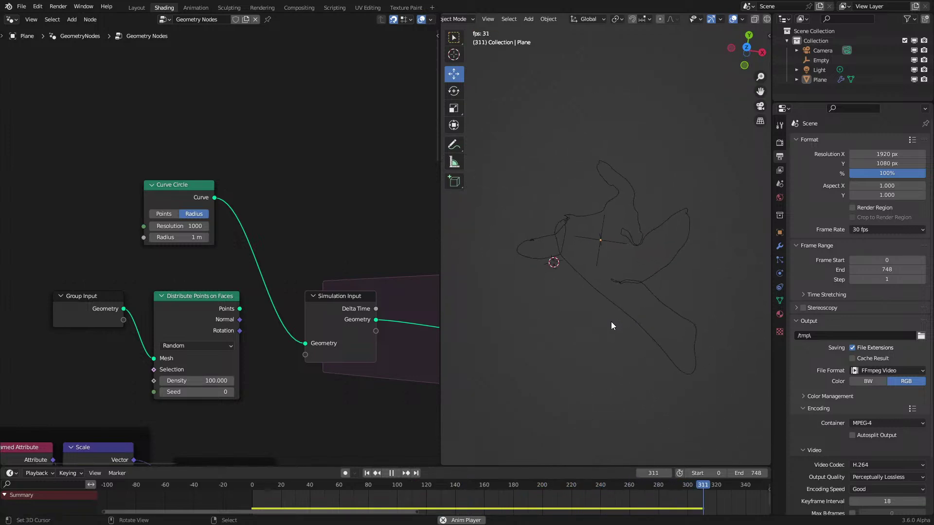
{"action": "key", "text": "space"}
Add a Scale vector math node with factor 0.5 after Subtract and link its result into the separate Add node
{"action": "scroll", "coordinate": [370, 355], "scroll_direction": "down", "scroll_amount": 5}
{"action": "middle_click_drag", "start_coordinate": [311, 386], "coordinate": [54, 214]}
{"action": "scroll", "coordinate": [233, 311], "scroll_direction": "up", "scroll_amount": 5}
{"action": "key", "text": "shift+a"}
{"action": "type", "text": "sca"}
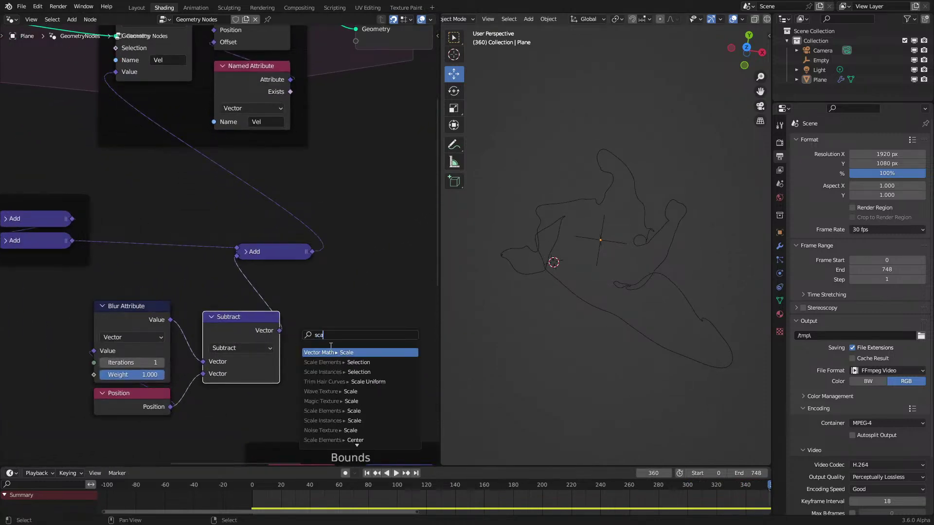
{"action": "key", "text": "Return"}
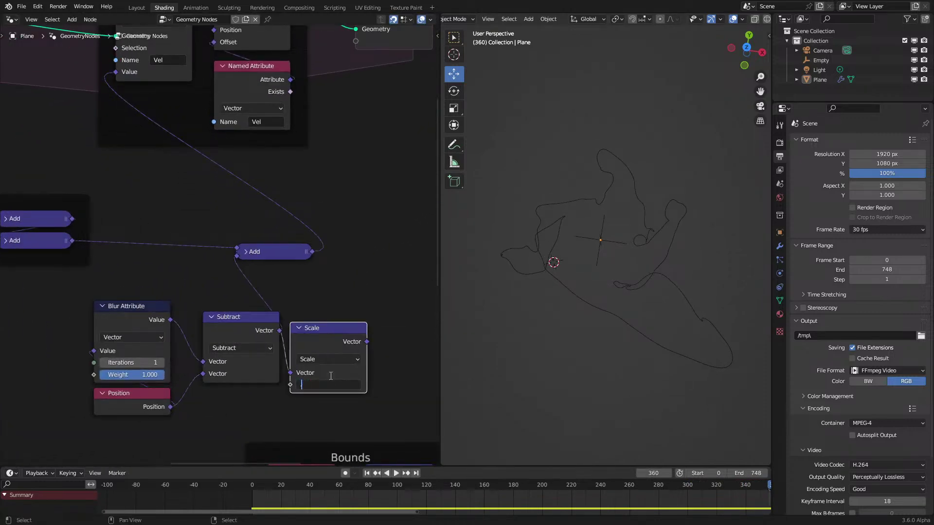
{"action": "left_click_drag", "start_coordinate": [232, 252], "coordinate": [242, 257]}
{"action": "right_click", "coordinate": [243, 258]}
{"action": "left_click_drag", "start_coordinate": [366, 342], "coordinate": [237, 255]}
Replay the simulation with the scaled smoothing force, examine the curve up close and from farther away, and pause it
{"action": "key", "text": "shift+Left"}
{"action": "key", "text": "space"}
{"action": "scroll", "coordinate": [503, 311], "scroll_direction": "up", "scroll_amount": 5}
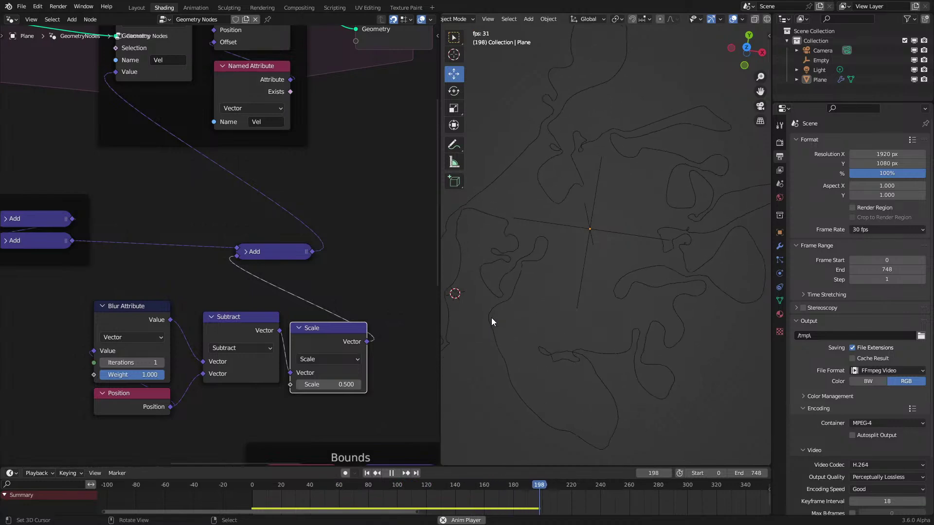
{"action": "scroll", "coordinate": [661, 322], "scroll_direction": "down", "scroll_amount": 3}
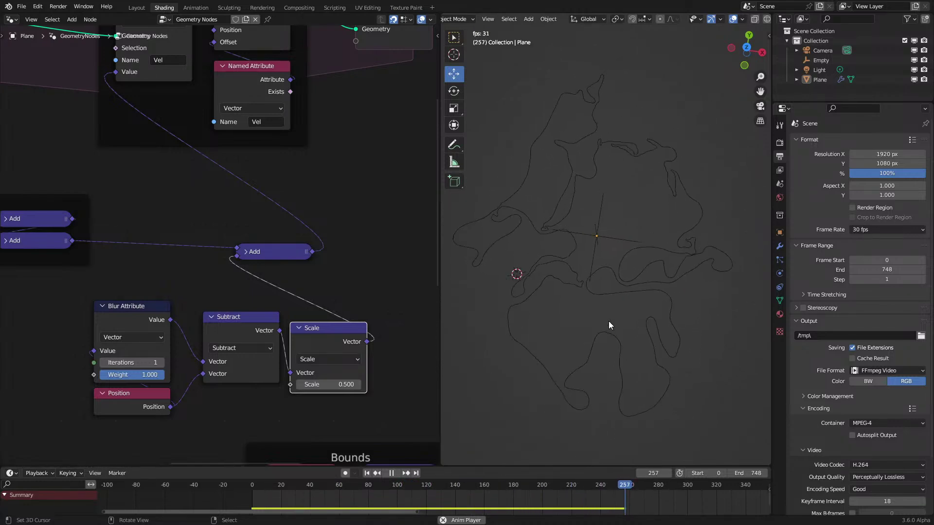
{"action": "key", "text": "space"}
Insert a Resample Curve node in Length mode between Simulation Input and Store Named Attribute
{"action": "scroll", "coordinate": [145, 227], "scroll_direction": "down", "scroll_amount": 3}
{"action": "middle_click_drag", "start_coordinate": [145, 227], "coordinate": [203, 247]}
{"action": "scroll", "coordinate": [301, 320], "scroll_direction": "up", "scroll_amount": 4}
{"action": "key", "text": "shift+a"}
{"action": "type", "text": "resa"}
{"action": "left_click", "coordinate": [325, 273]}
{"action": "left_click", "coordinate": [329, 244]}
{"action": "left_click", "coordinate": [329, 244]}
{"action": "left_click", "coordinate": [343, 276]}
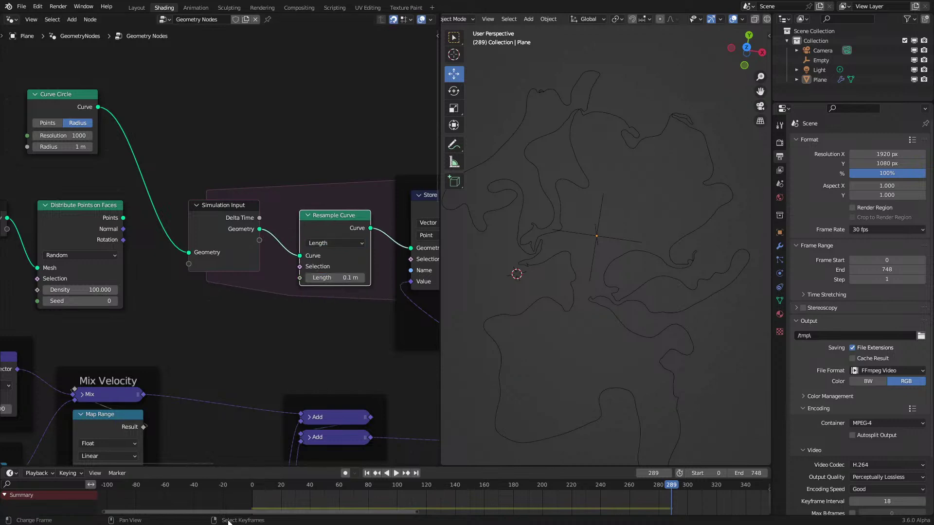
Replay the resampled curve simulation from the first frame and set the Resample Curve length to 0.05 m
{"action": "key", "text": "shift+Left"}
{"action": "key", "text": "space"}
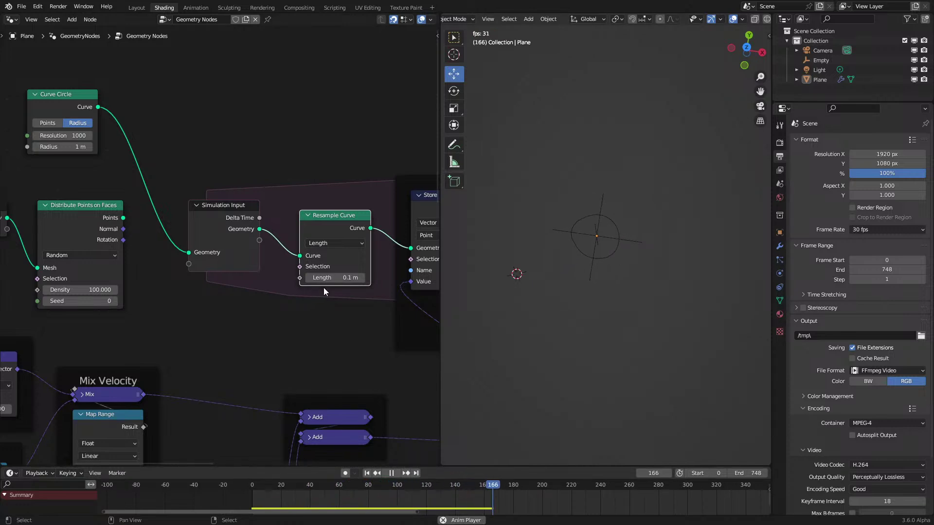
{"action": "left_click", "coordinate": [333, 277]}
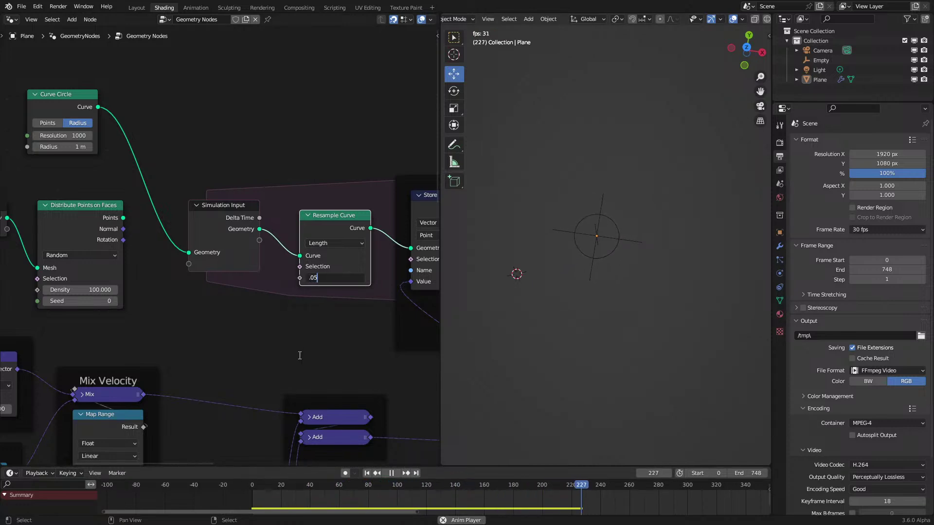
{"action": "key", "text": "Return"}
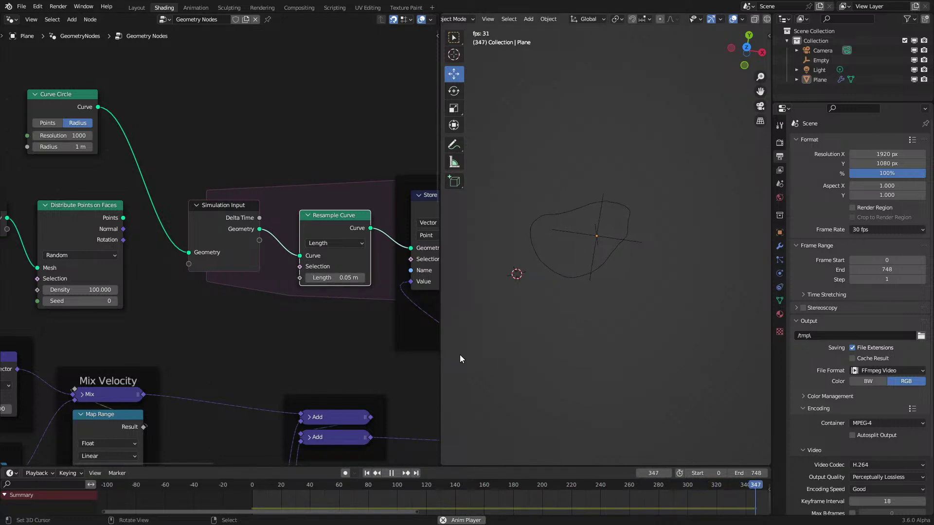
Restart the simulation and set the Resample Curve length to 0.025 m
{"action": "left_click", "coordinate": [220, 502]}
{"action": "left_click", "coordinate": [334, 280]}
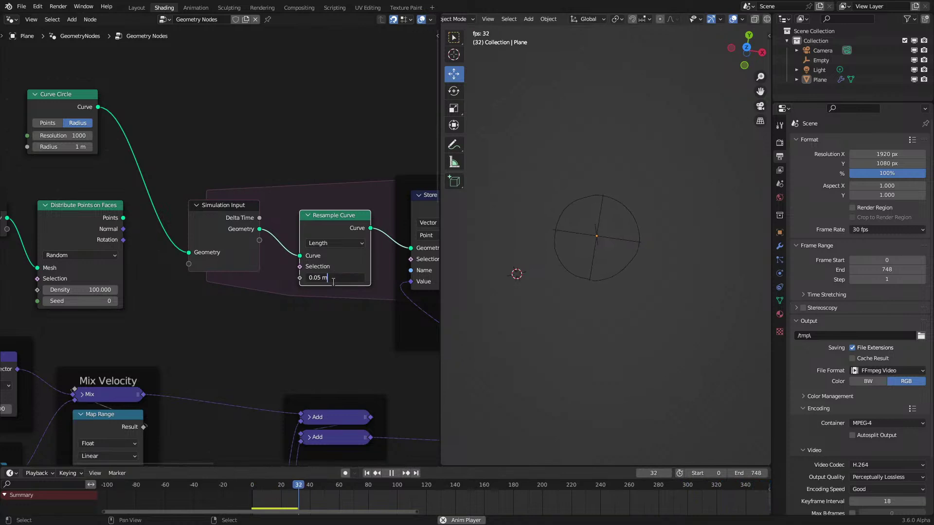
{"action": "type", "text": "2"}
{"action": "key", "text": "Return"}
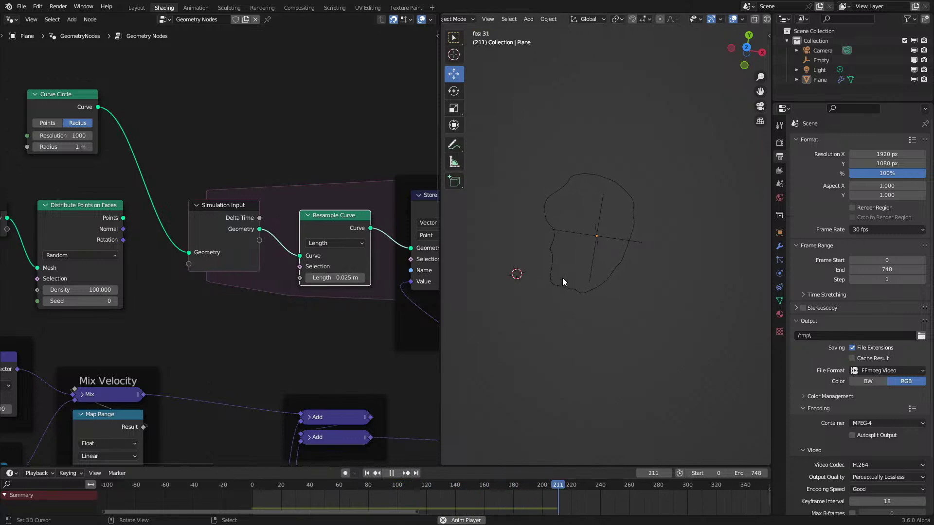
Set the factor of the Scale node after the Blur Attribute's Subtract to 1
{"action": "scroll", "coordinate": [334, 393], "scroll_direction": "down", "scroll_amount": 4}
{"action": "middle_click_drag", "start_coordinate": [340, 399], "coordinate": [165, 234]}
{"action": "scroll", "coordinate": [243, 258], "scroll_direction": "up", "scroll_amount": 3}
{"action": "left_click", "coordinate": [327, 342]}
{"action": "type", "text": "1"}
{"action": "key", "text": "Return"}
Restart the simulation from the first frame and examine how the closed curve grows at full smoothing strength
{"action": "key", "text": "shift+Left"}
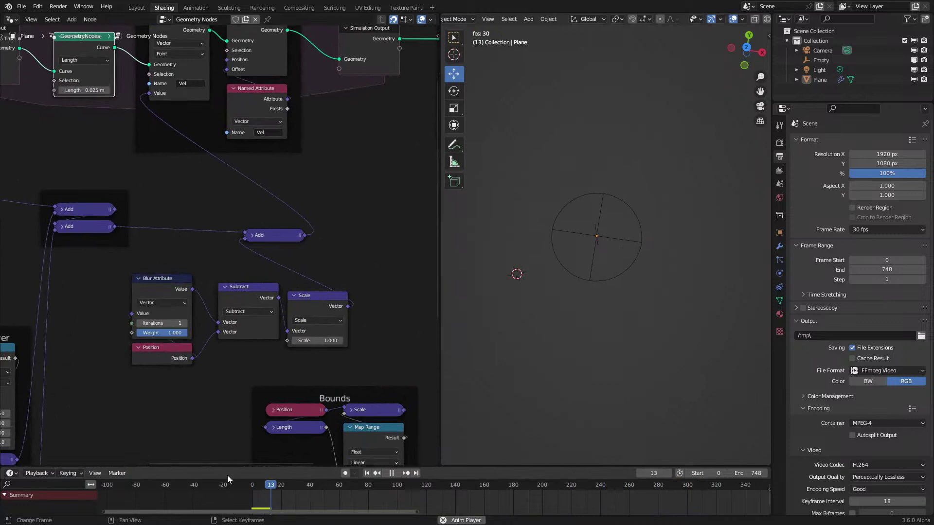
{"action": "scroll", "coordinate": [624, 306], "scroll_direction": "up", "scroll_amount": 3}
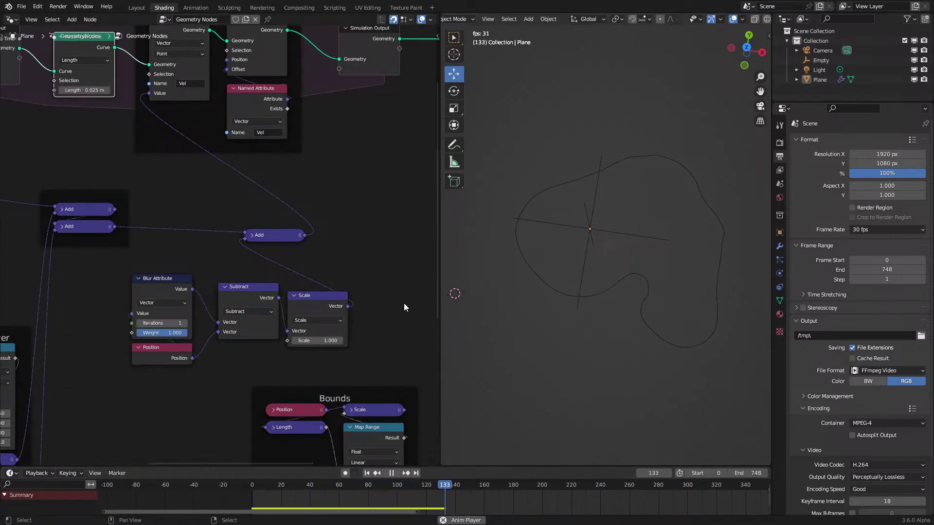
{"action": "scroll", "coordinate": [646, 304], "scroll_direction": "down", "scroll_amount": 3}
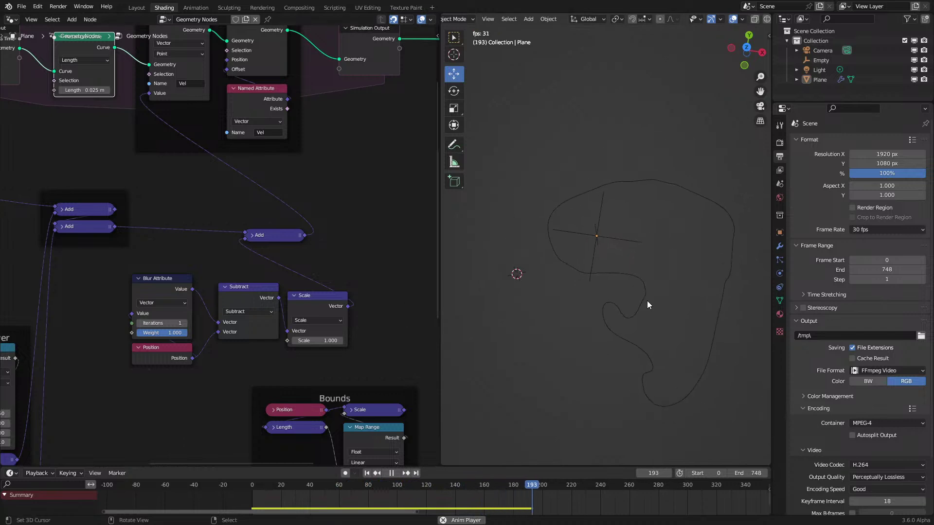
{"action": "scroll", "coordinate": [635, 303], "scroll_direction": "down", "scroll_amount": 3}
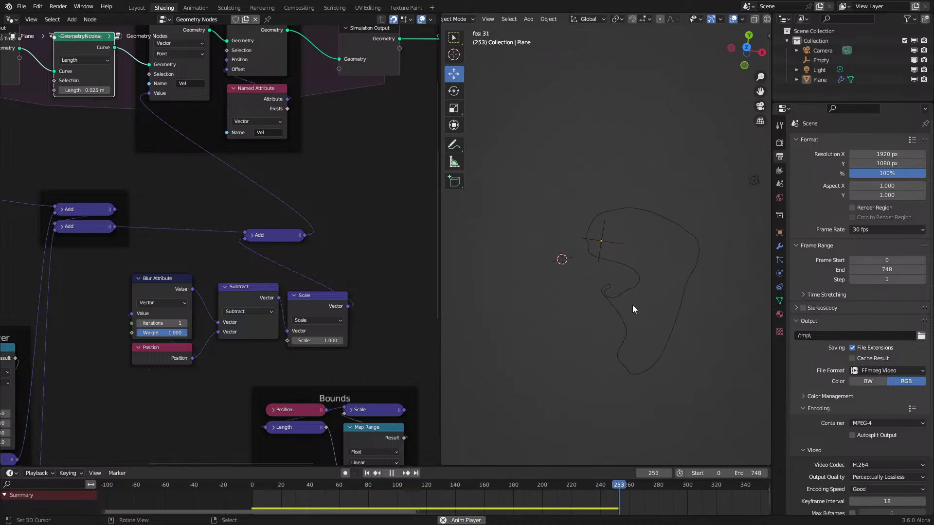
Set the Limit Power Map Range's To Min to -0.5 and To Max to 0.1 while the simulation plays
{"action": "middle_click_drag", "start_coordinate": [148, 260], "coordinate": [438, 200]}
{"action": "scroll", "coordinate": [166, 249], "scroll_direction": "up", "scroll_amount": 1}
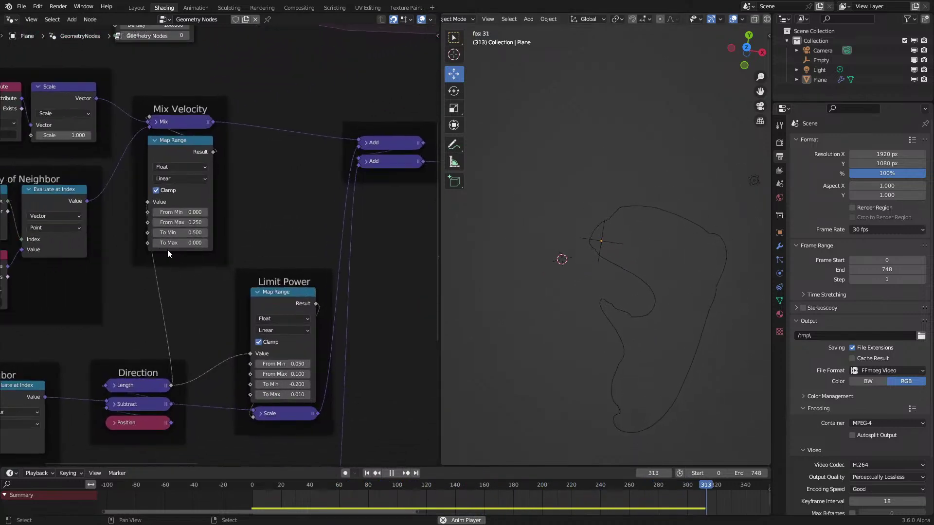
{"action": "scroll", "coordinate": [163, 249], "scroll_direction": "up", "scroll_amount": 1}
{"action": "left_click", "coordinate": [261, 397]}
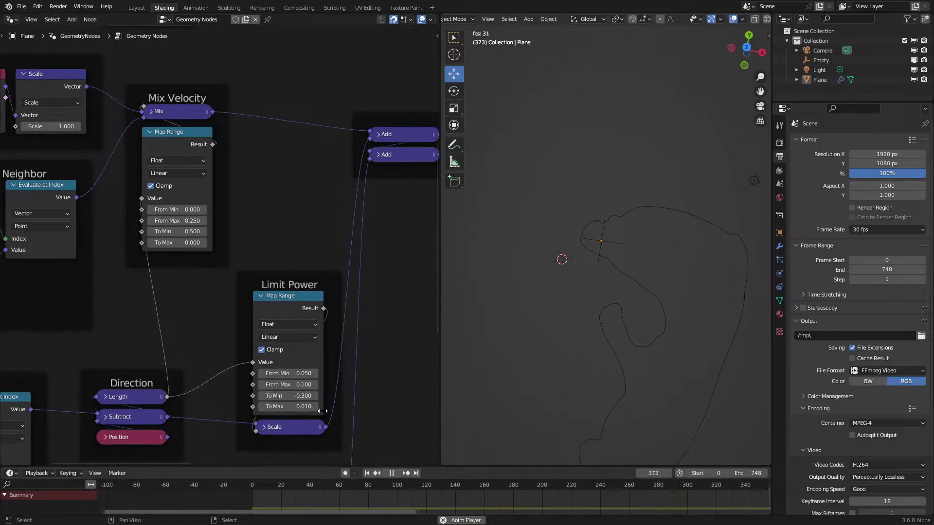
{"action": "left_click", "coordinate": [304, 407]}
{"action": "type", "text": "0.11"}
{"action": "key", "text": "BackSpace"}
{"action": "key", "text": "Return"}
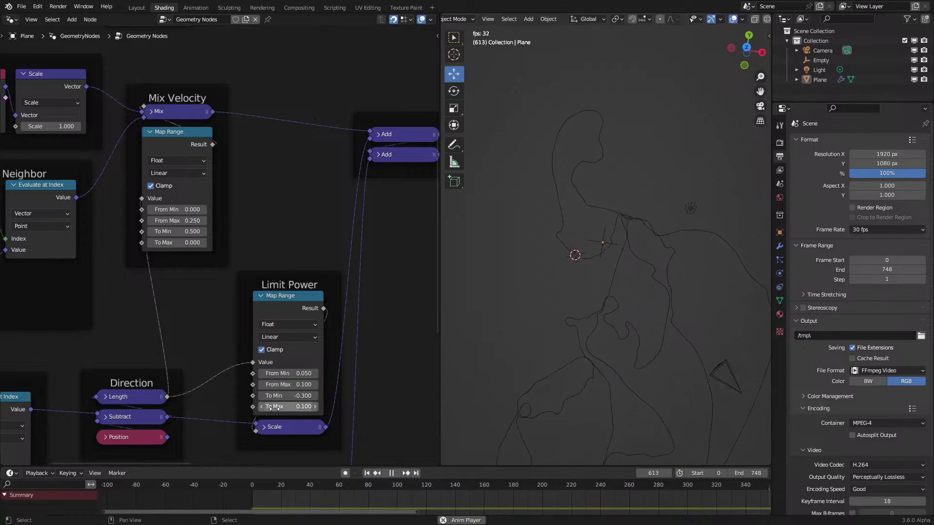
{"action": "left_click", "coordinate": [261, 396]}
{"action": "left_click", "coordinate": [261, 396]}
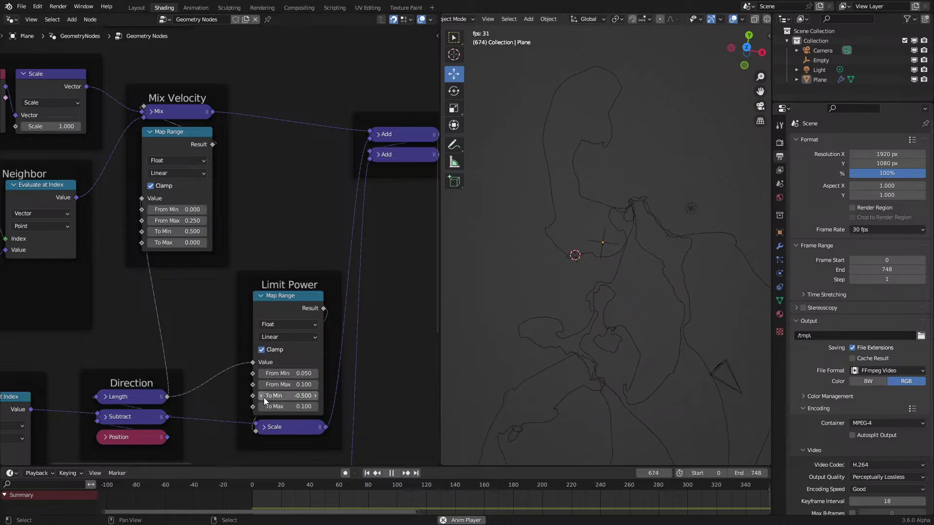
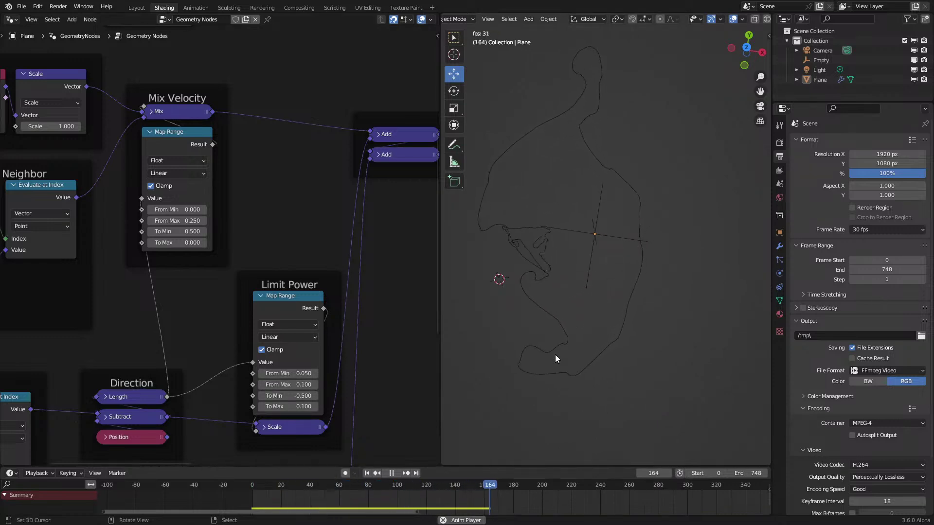
Set the Limit Power Map Range's From Min to 0.1 and From Max to 0.2 while the simulation plays
{"action": "left_click", "coordinate": [315, 384]}
{"action": "left_click", "coordinate": [305, 373]}
{"action": "type", "text": "0.1"}
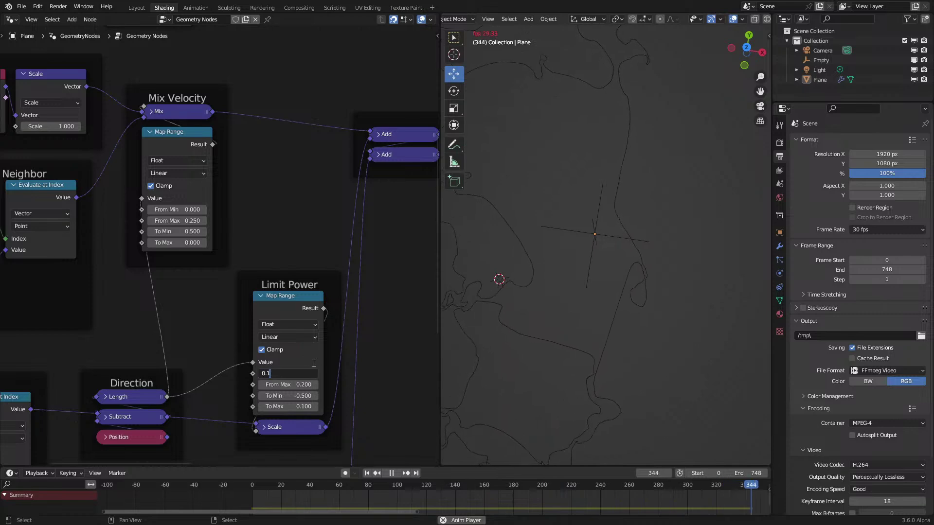
{"action": "key", "text": "Return"}
{"action": "scroll", "coordinate": [590, 317], "scroll_direction": "down", "scroll_amount": 5}
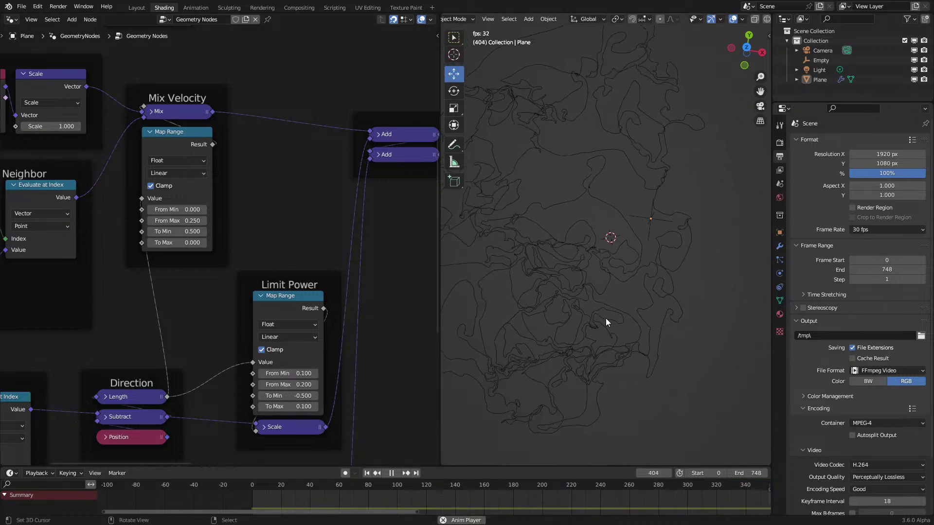
{"action": "scroll", "coordinate": [625, 325], "scroll_direction": "down", "scroll_amount": 3}
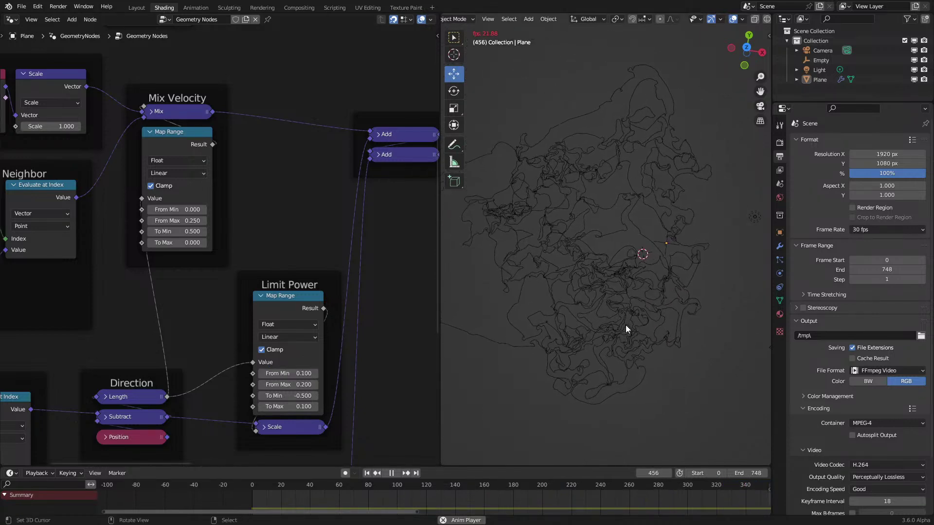
Restart the simulation from the first frame, examine the curve's growth and inspect the Blur Attribute node's settings
{"action": "left_click", "coordinate": [224, 492]}
{"action": "scroll", "coordinate": [559, 354], "scroll_direction": "up", "scroll_amount": 5}
{"action": "middle_click_drag", "start_coordinate": [559, 355], "coordinate": [533, 362], "text": "shift"}
{"action": "scroll", "coordinate": [374, 361], "scroll_direction": "down", "scroll_amount": 5}
{"action": "middle_click_drag", "start_coordinate": [396, 360], "coordinate": [155, 381]}
{"action": "scroll", "coordinate": [247, 328], "scroll_direction": "up", "scroll_amount": 5}
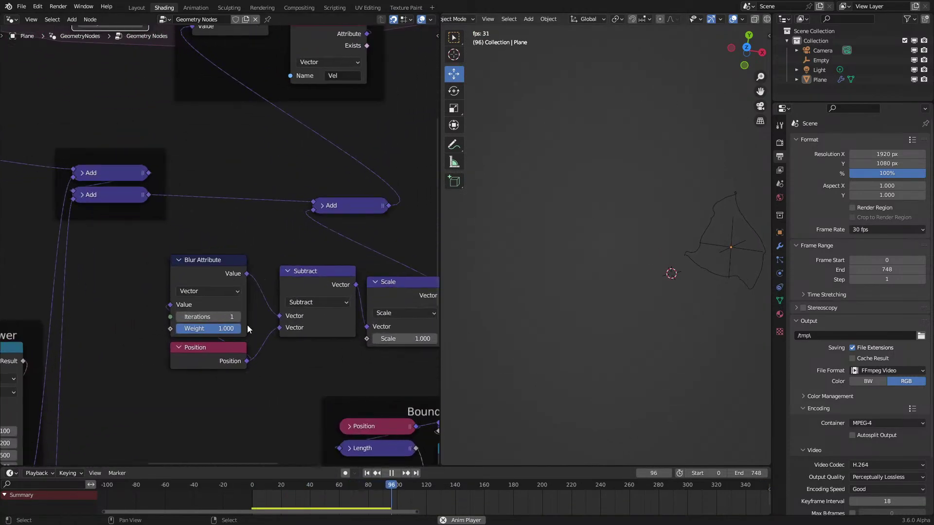
{"action": "left_click", "coordinate": [242, 317]}
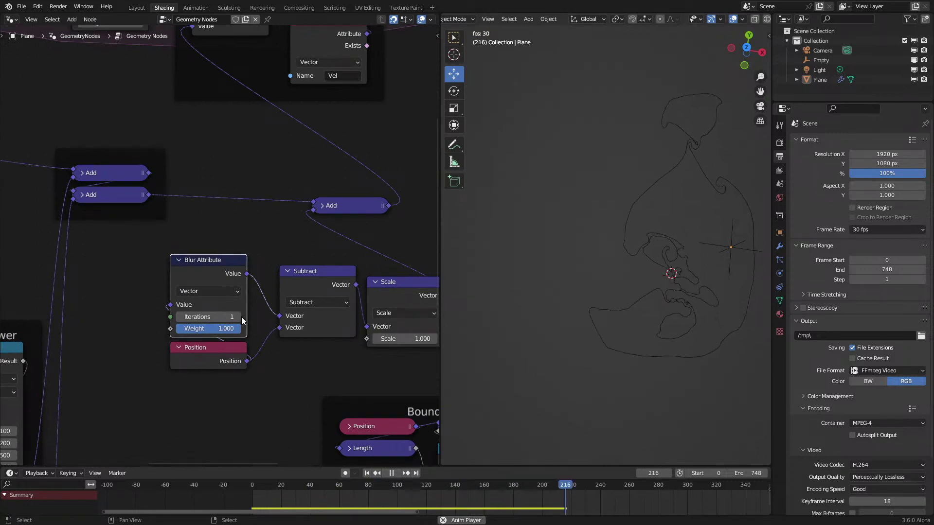
Set the Mix Velocity Map Range's From Min to 0.1
{"action": "scroll", "coordinate": [118, 244], "scroll_direction": "down", "scroll_amount": 1}
{"action": "scroll", "coordinate": [117, 245], "scroll_direction": "down", "scroll_amount": 1}
{"action": "middle_click_drag", "start_coordinate": [109, 263], "coordinate": [434, 322]}
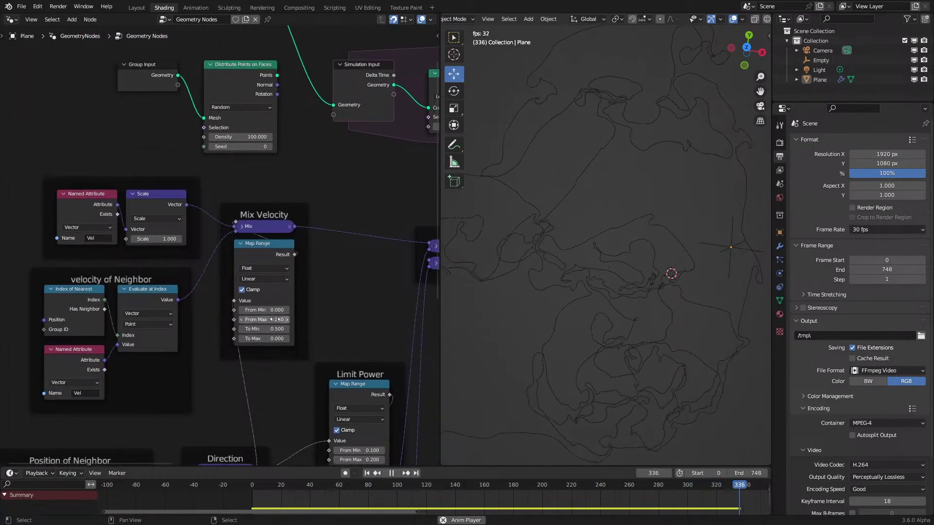
{"action": "scroll", "coordinate": [289, 319], "scroll_direction": "up", "scroll_amount": 2}
{"action": "left_click", "coordinate": [283, 334]}
{"action": "type", "text": "0.1"}
{"action": "key", "text": "Return"}
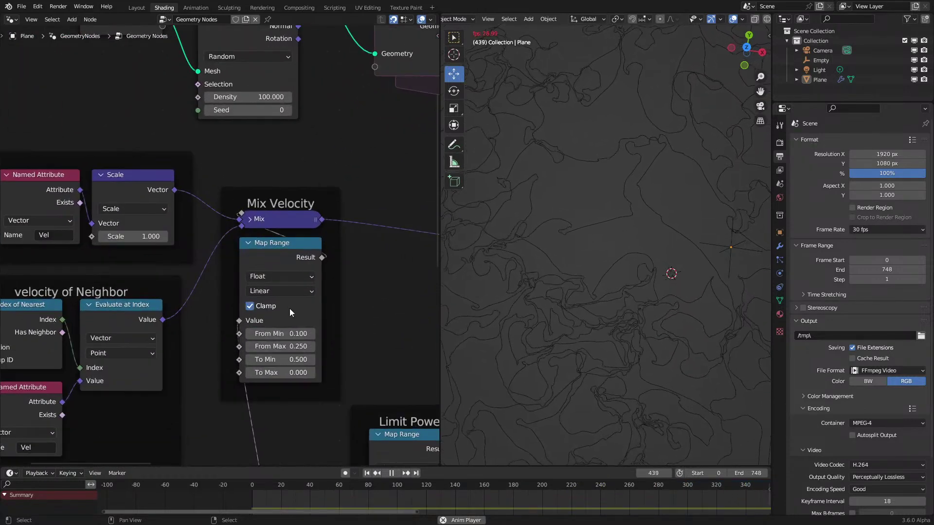
Replay the simulation from the first frame and examine how the curve grows with the changed velocity mixing
{"action": "left_click", "coordinate": [239, 493]}
{"action": "middle_click_drag", "start_coordinate": [642, 299], "coordinate": [568, 305], "text": "shift"}
{"action": "scroll", "coordinate": [569, 306], "scroll_direction": "up", "scroll_amount": 2}
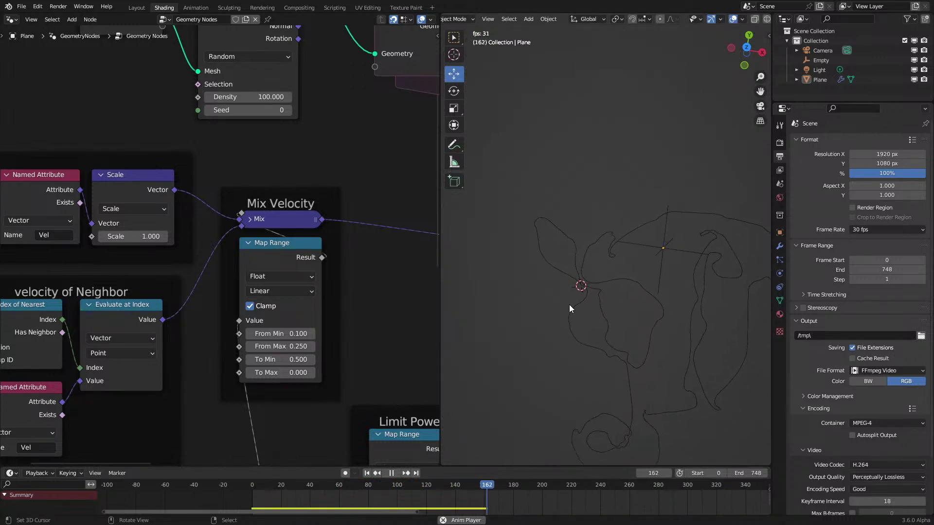
{"action": "right_click", "coordinate": [534, 214], "text": "shift"}
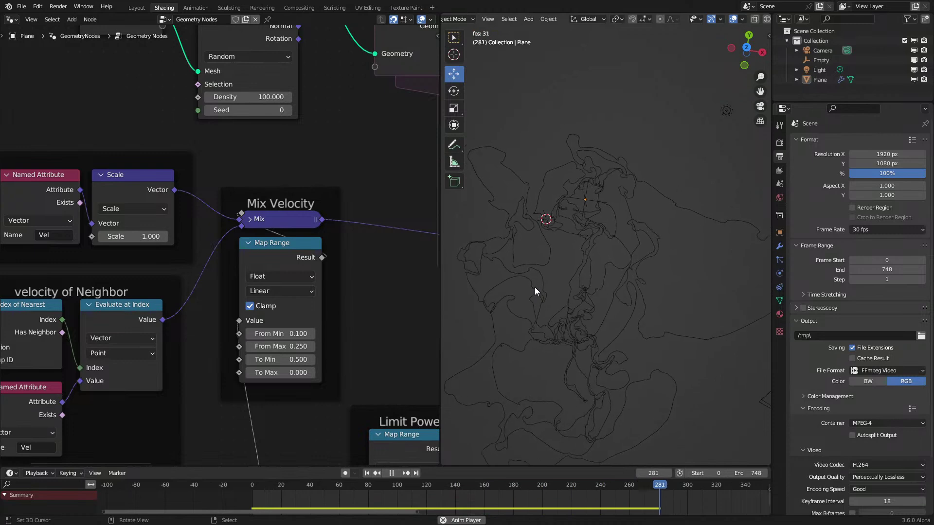
Stop playback and undo the recent Map Range changes, including the Mix Velocity From Min
{"action": "key", "text": "space"}
{"action": "key", "text": "ctrl+z"}
{"action": "key", "text": "ctrl+z"}
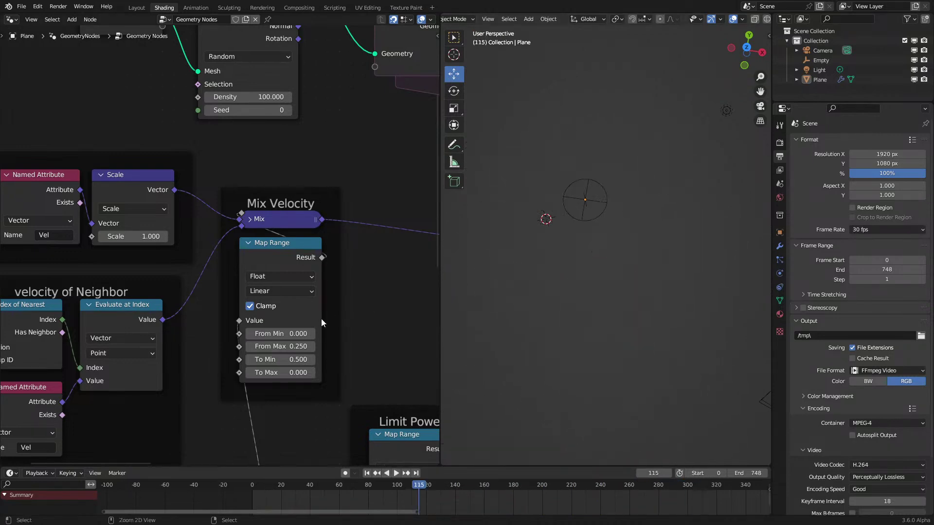
{"action": "scroll", "coordinate": [347, 341], "scroll_direction": "down", "scroll_amount": 8}
{"action": "middle_click_drag", "start_coordinate": [343, 337], "coordinate": [270, 324]}
{"action": "key", "text": "ctrl+z"}
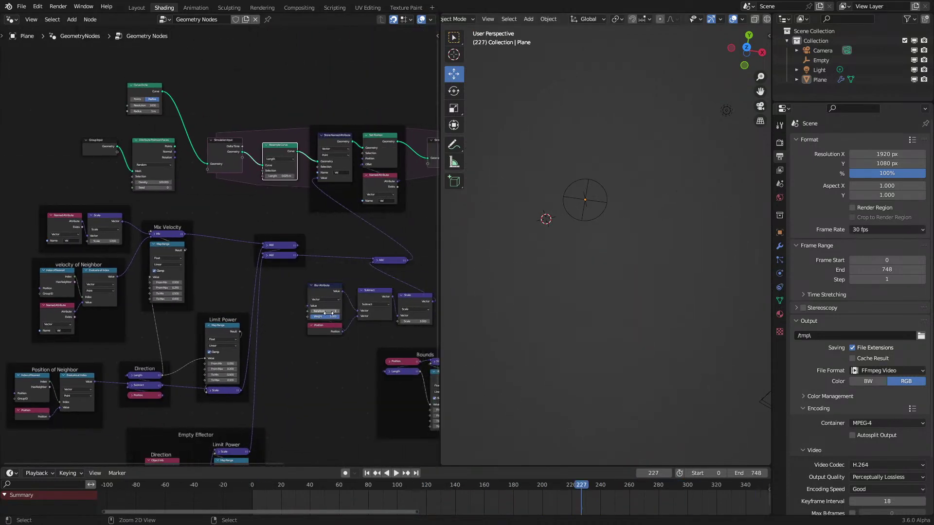
Link the lower Add to Store Named Attribute's Value and the distributed Points to the Simulation Input, and delete the Curve Circle
{"action": "left_click_drag", "start_coordinate": [295, 256], "coordinate": [319, 178]}
{"action": "left_click", "coordinate": [172, 150]}
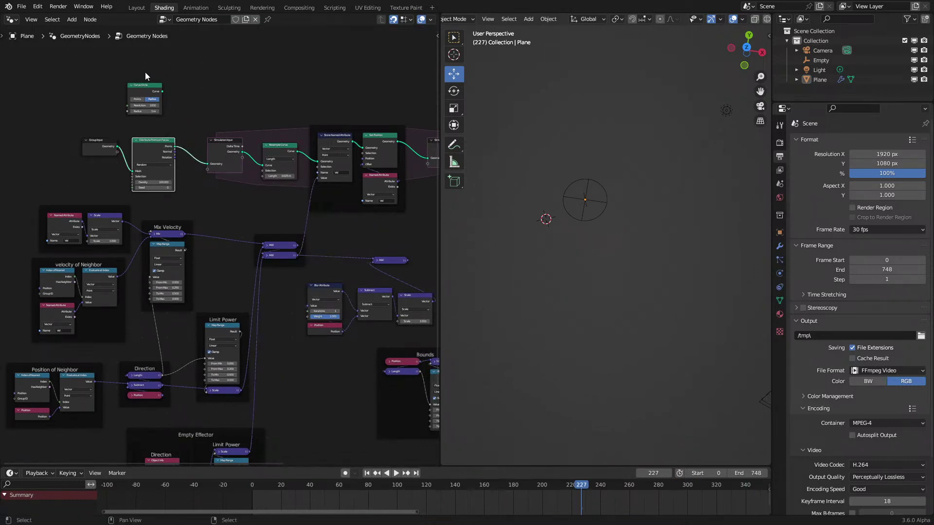
{"action": "left_click_drag", "start_coordinate": [156, 111], "coordinate": [156, 112]}
{"action": "key", "text": "x"}
Delete the Blur Attribute, Position, Subtract, Scale and Add smoothing nodes, and play the points simulation from the first frame
{"action": "left_click_drag", "start_coordinate": [321, 242], "coordinate": [425, 329]}
{"action": "key", "text": "x"}
{"action": "middle_click_drag", "start_coordinate": [382, 316], "coordinate": [335, 310]}
{"action": "key", "text": "shift+Left"}
{"action": "key", "text": "space"}
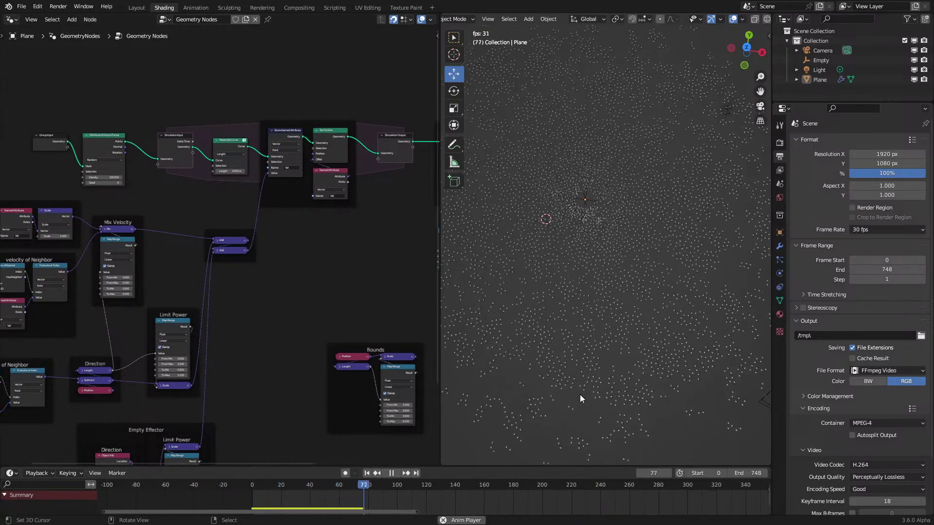
Switch the viewport to rendered shading and replay the simulation with the Instance on Points and Set Material result as output
{"action": "key", "text": "z"}
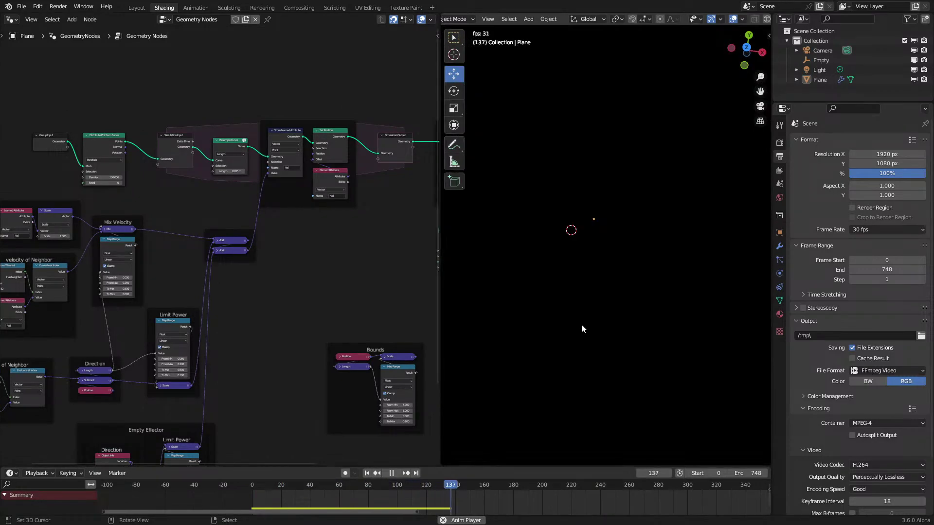
{"action": "key", "text": "Escape"}
{"action": "key", "text": "space"}
{"action": "key", "text": "Escape"}
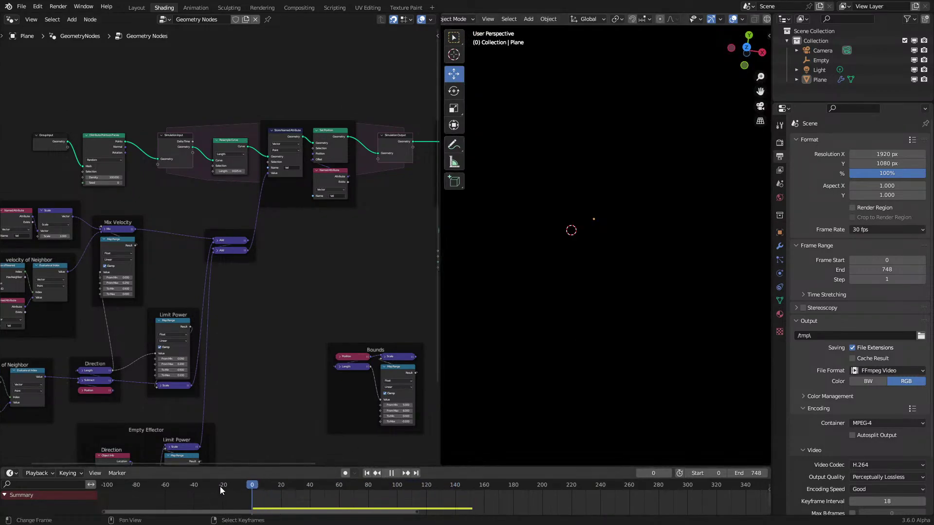
{"action": "middle_click_drag", "start_coordinate": [330, 187], "coordinate": [202, 235]}
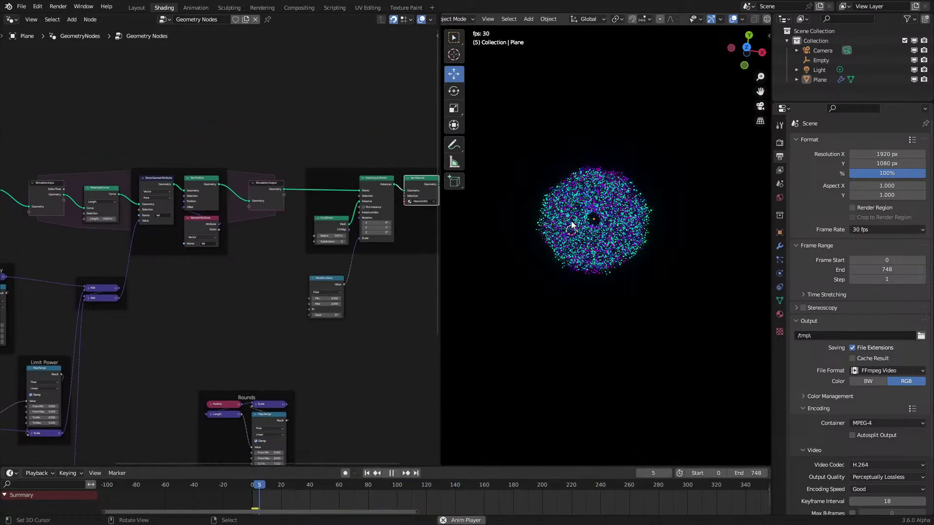
Set the Limit Power Map Range's To Min to -0.1 and To Max to 0.01 while the particles play
{"action": "middle_click_drag", "start_coordinate": [93, 325], "coordinate": [284, 278]}
{"action": "scroll", "coordinate": [233, 312], "scroll_direction": "up", "scroll_amount": 3}
{"action": "middle_click_drag", "start_coordinate": [205, 349], "coordinate": [197, 233]}
{"action": "scroll", "coordinate": [221, 258], "scroll_direction": "up", "scroll_amount": 3}
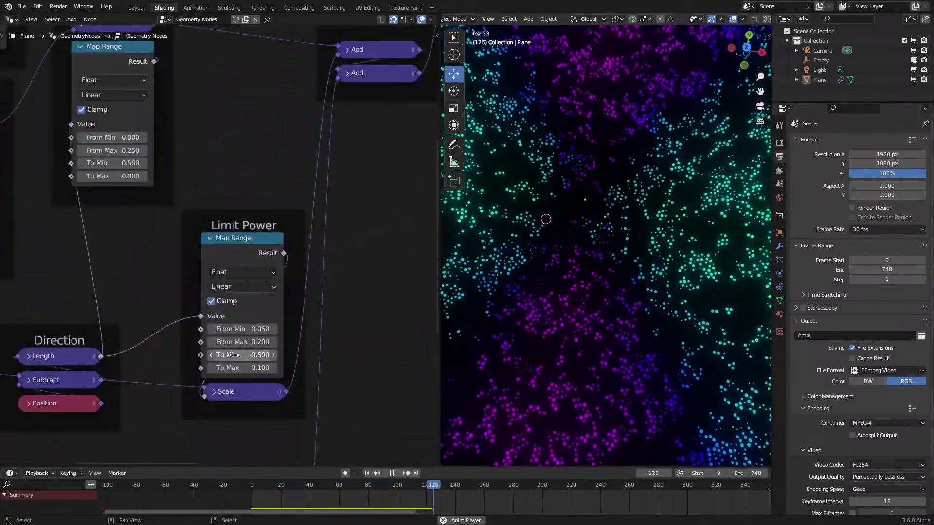
{"action": "left_click", "coordinate": [211, 356]}
{"action": "left_click", "coordinate": [211, 355]}
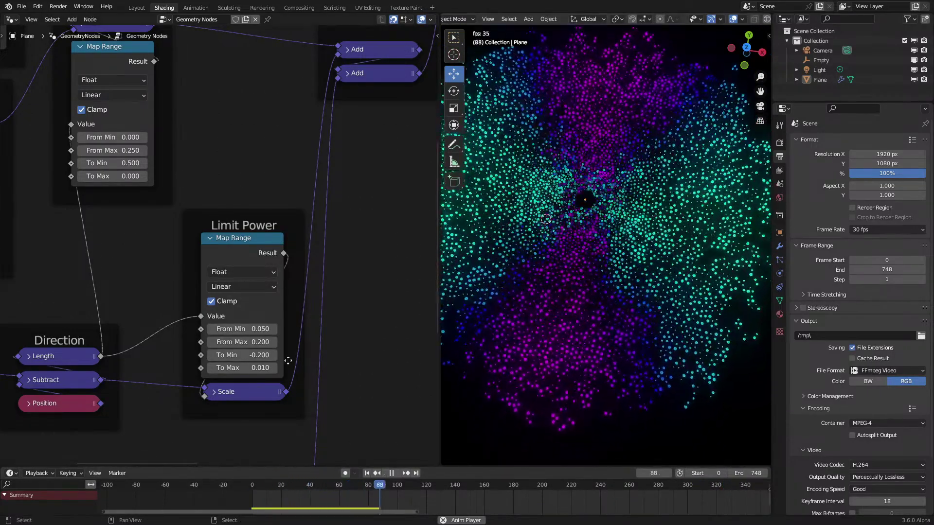
{"action": "left_click", "coordinate": [273, 355]}
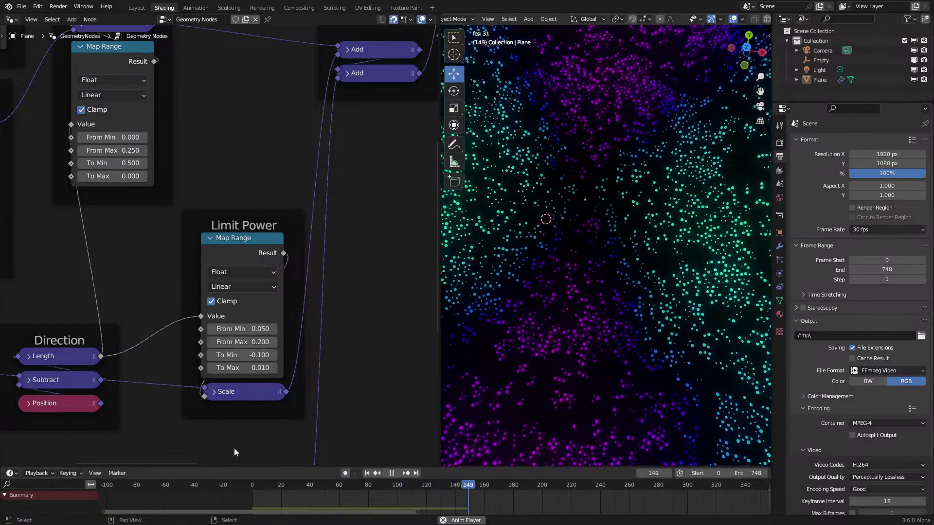
Restart the simulation and examine how the particles spread with the weaker neighbour force
{"action": "left_click", "coordinate": [234, 483]}
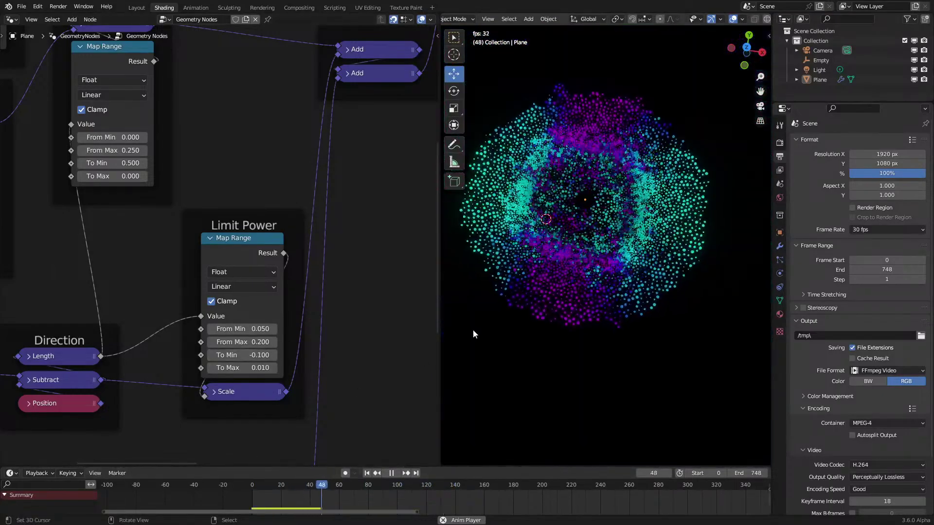
{"action": "scroll", "coordinate": [126, 214], "scroll_direction": "down", "scroll_amount": 3}
{"action": "middle_click_drag", "start_coordinate": [123, 180], "coordinate": [176, 229]}
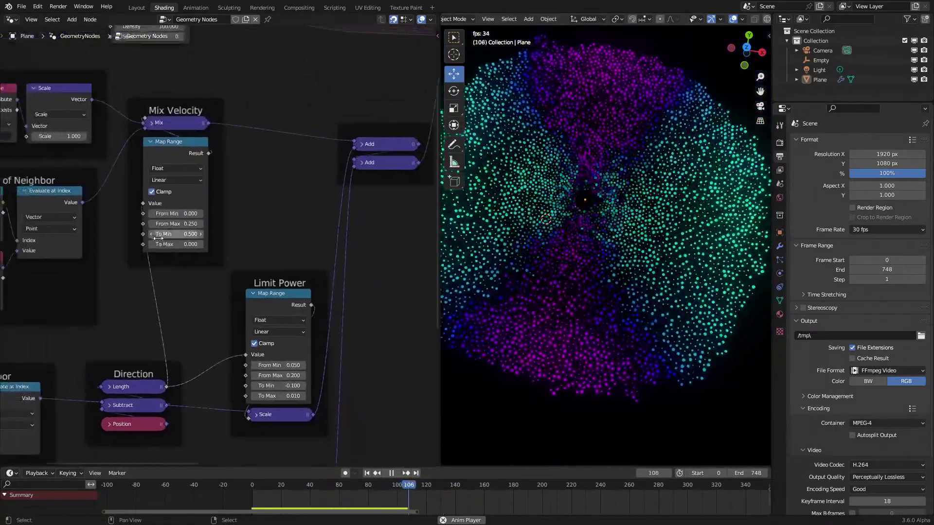
{"action": "scroll", "coordinate": [175, 217], "scroll_direction": "up", "scroll_amount": 2}
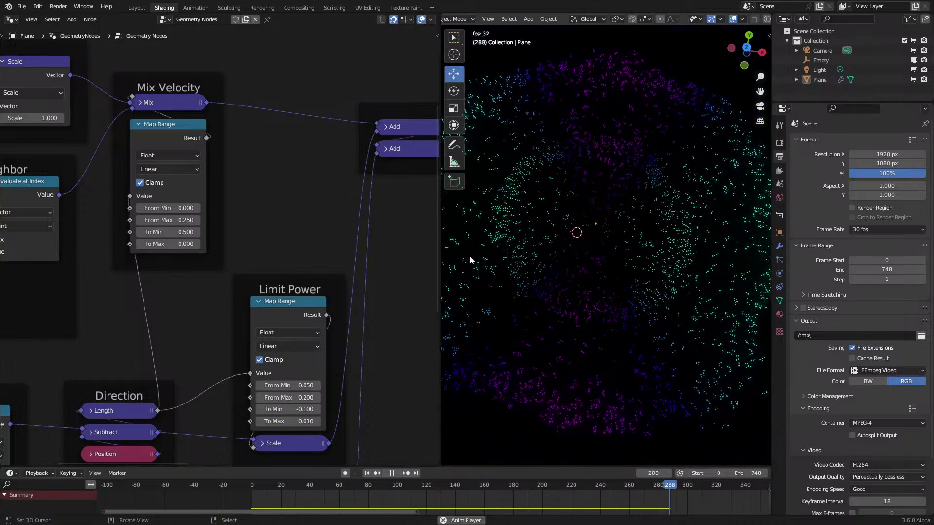
Try a Limit Power From Max of 0.1 and replay the particle simulation from the first frame
{"action": "key", "text": "space"}
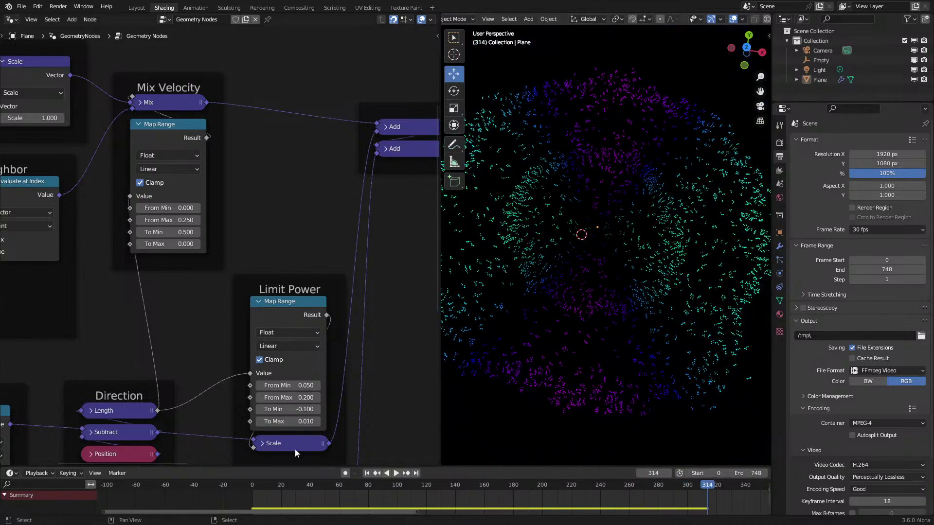
{"action": "left_click", "coordinate": [223, 495]}
{"action": "key", "text": "space"}
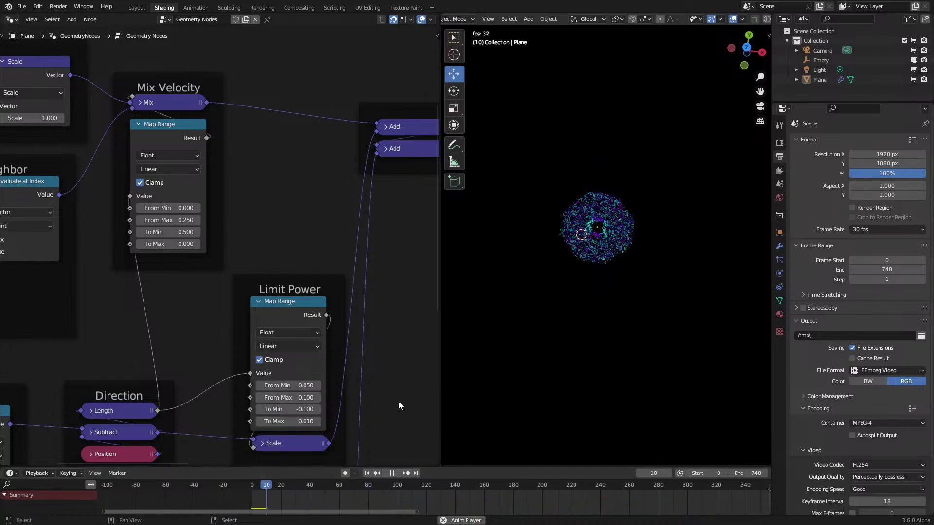
{"action": "scroll", "coordinate": [594, 266], "scroll_direction": "up", "scroll_amount": 6}
{"action": "middle_click_drag", "start_coordinate": [555, 247], "coordinate": [561, 270], "text": "shift"}
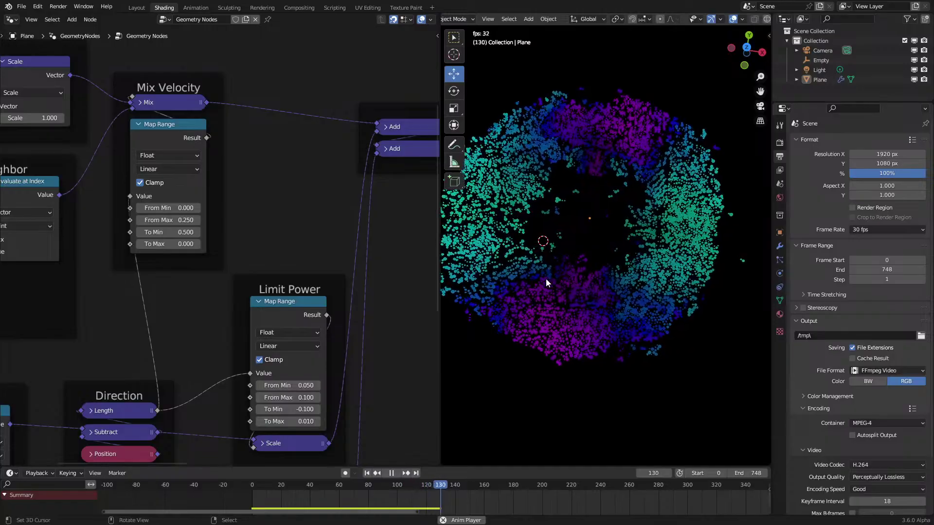
Try a Limit Power From Max of 0.4 and restart the particle simulation
{"action": "left_click", "coordinate": [317, 396]}
{"action": "left_click", "coordinate": [316, 397]}
{"action": "left_click", "coordinate": [317, 397]}
{"action": "scroll", "coordinate": [615, 318], "scroll_direction": "down", "scroll_amount": 2}
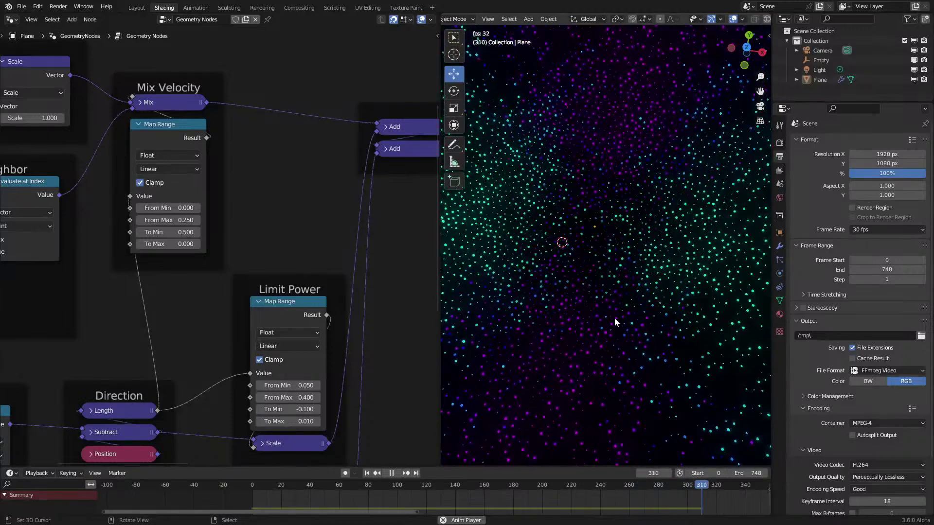
{"action": "left_click", "coordinate": [227, 485]}
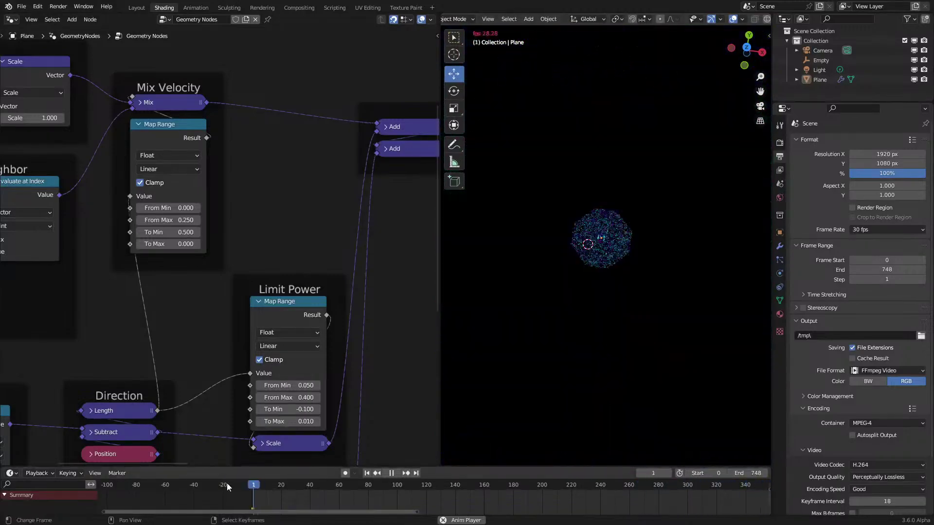
{"action": "scroll", "coordinate": [606, 246], "scroll_direction": "up", "scroll_amount": 6}
Set the Limit Power Map Range's From Max to 0.2 and restart the simulation
{"action": "left_click", "coordinate": [258, 399]}
{"action": "left_click", "coordinate": [257, 398]}
{"action": "left_click", "coordinate": [237, 484]}
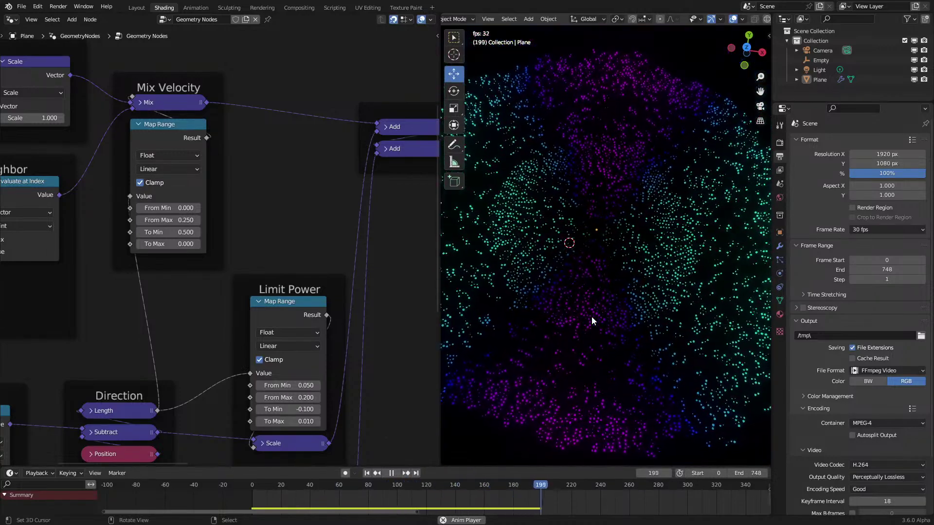
Replay the simulation from the first frame several times and examine the particle motion from tilted and overhead angles
{"action": "key", "text": "space"}
{"action": "mouse_move", "coordinate": [591, 317]}
{"action": "middle_mouse_down"}
{"action": "mouse_move", "coordinate": [588, 268]}
{"action": "mouse_move", "coordinate": [580, 329]}
{"action": "middle_mouse_up"}
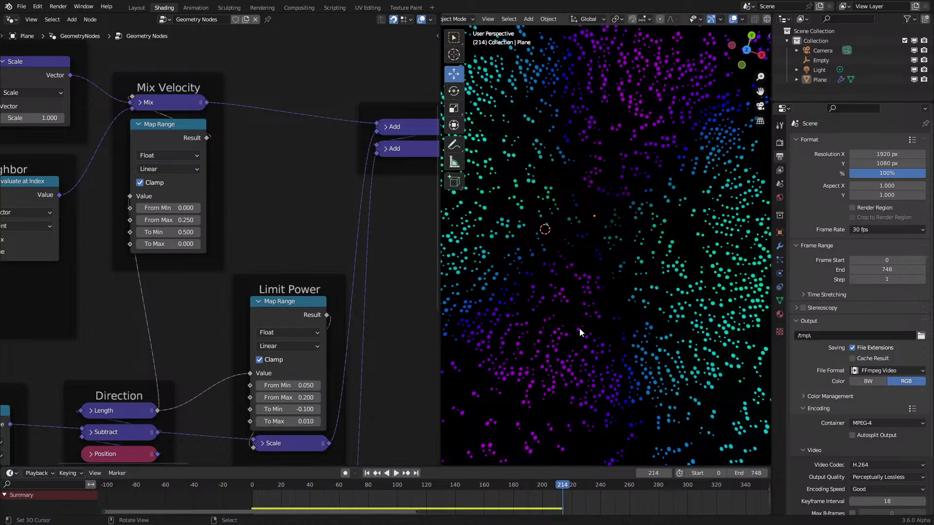
{"action": "left_click", "coordinate": [254, 491]}
{"action": "key", "text": "space"}
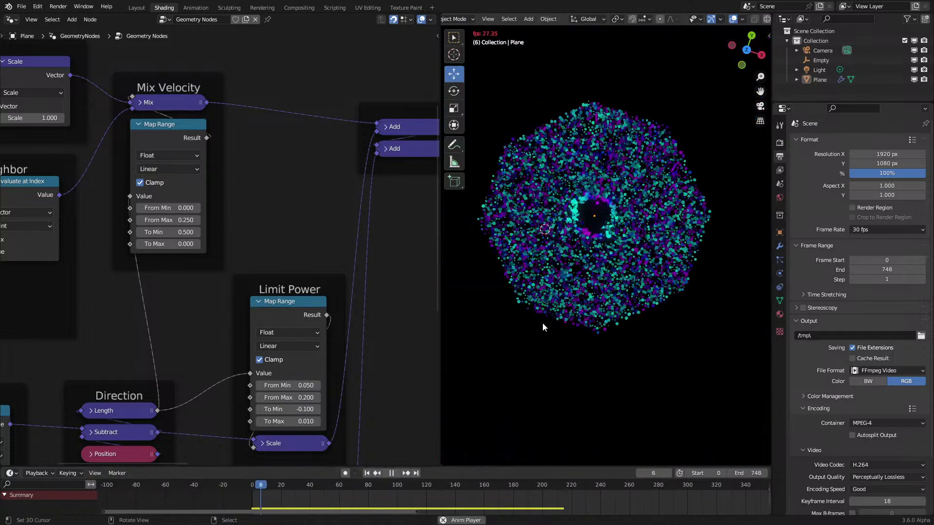
{"action": "middle_click_drag", "start_coordinate": [568, 314], "coordinate": [572, 266]}
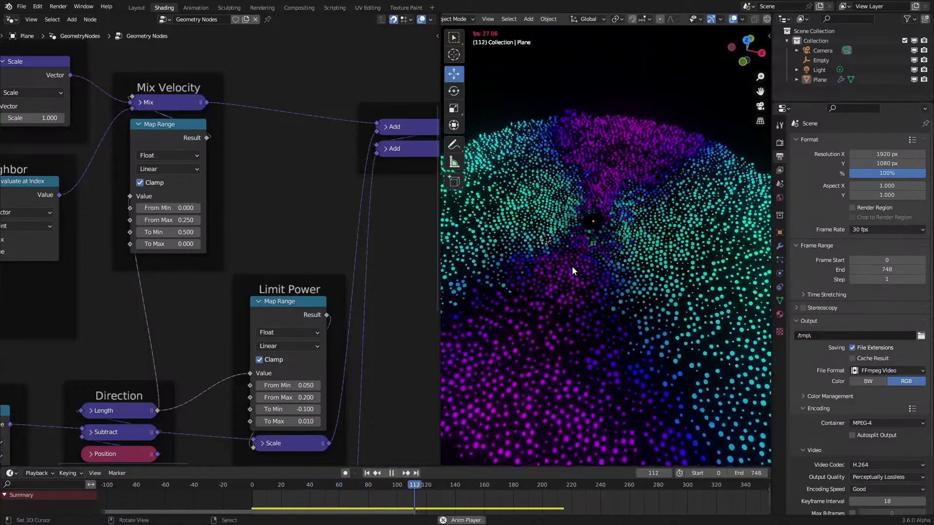
{"action": "mouse_move", "coordinate": [572, 266]}
{"action": "middle_mouse_down"}
{"action": "mouse_move", "coordinate": [575, 334]}
{"action": "mouse_move", "coordinate": [573, 274]}
{"action": "middle_mouse_up"}
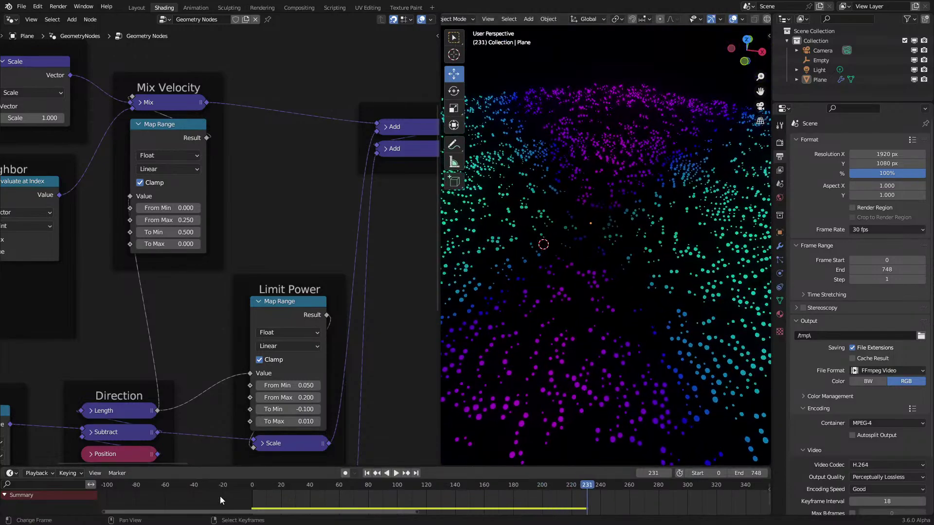
{"action": "left_click", "coordinate": [238, 492]}
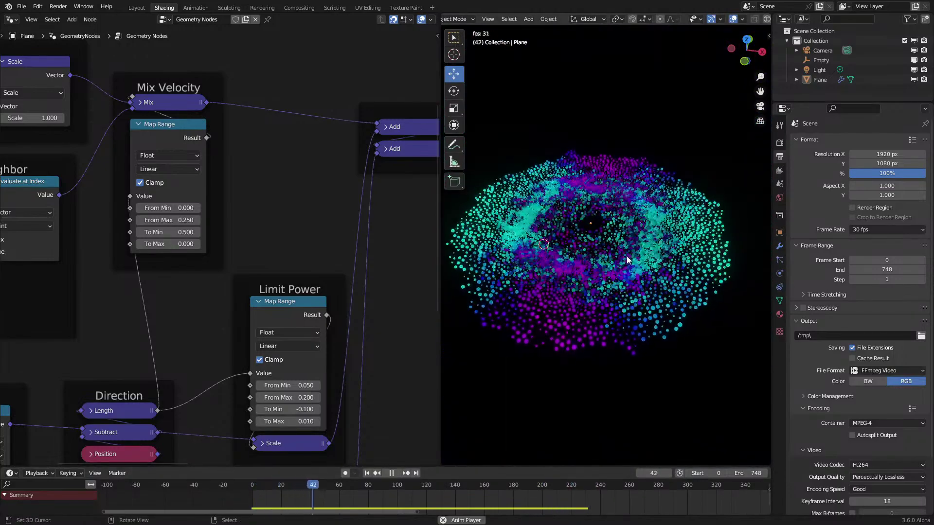
{"action": "middle_click_drag", "start_coordinate": [631, 275], "coordinate": [630, 306]}
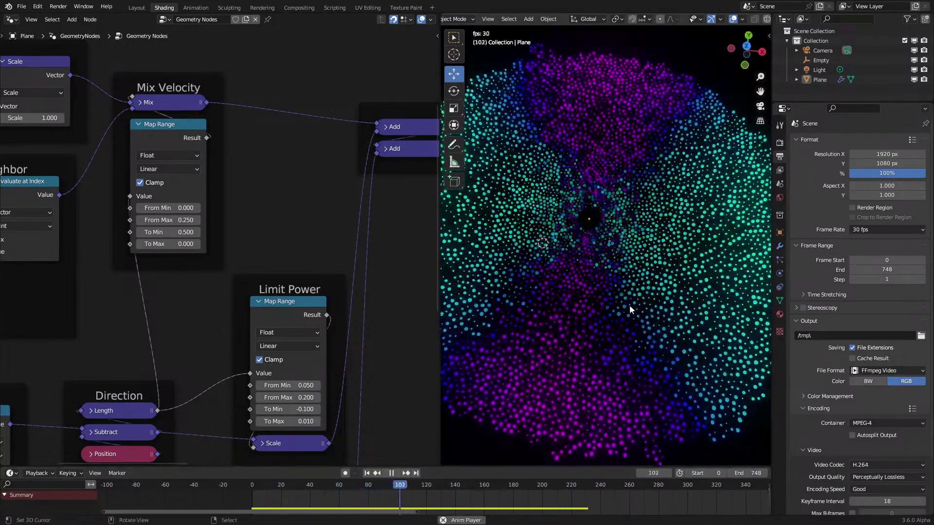
{"action": "scroll", "coordinate": [630, 305], "scroll_direction": "up", "scroll_amount": 2}
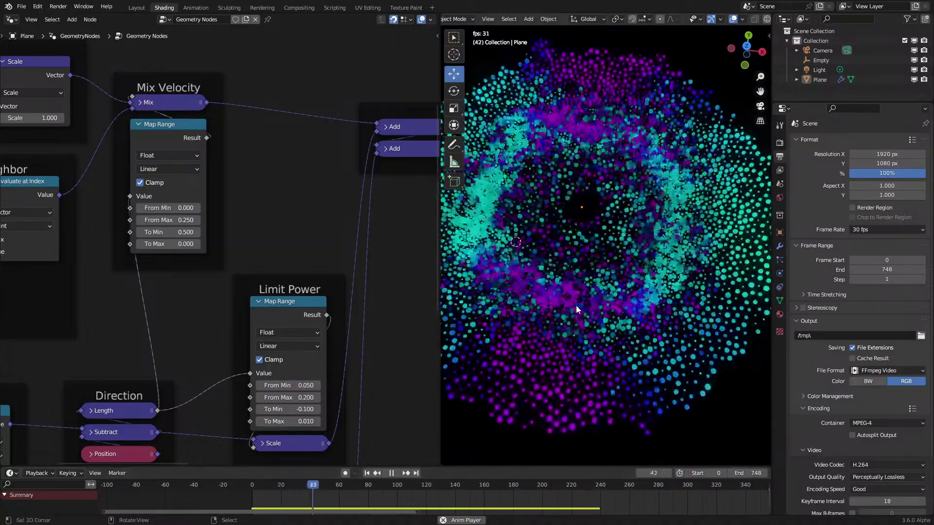
Set the neighbour Limit Power Map Range's From Max to 0.1 and replay the particle simulation from the first frame
{"action": "scroll", "coordinate": [530, 348], "scroll_direction": "down", "scroll_amount": 5}
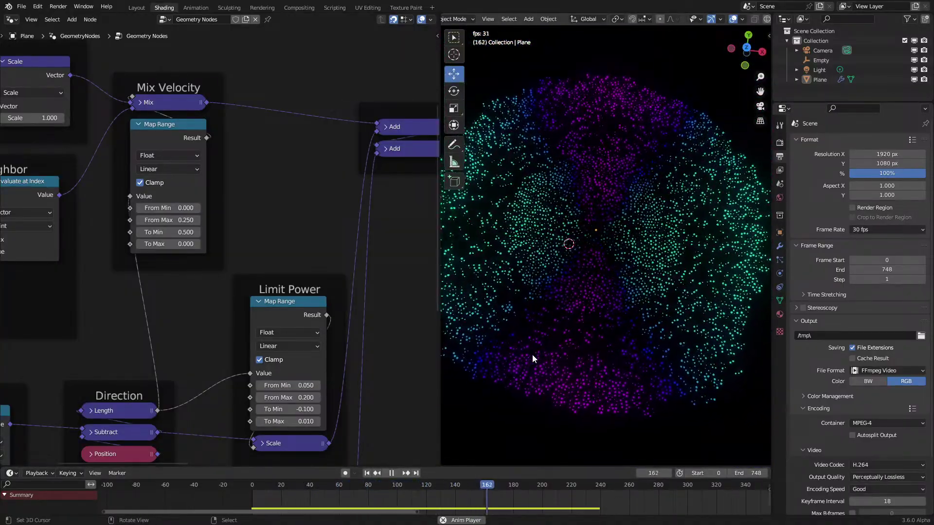
{"action": "key", "text": "space"}
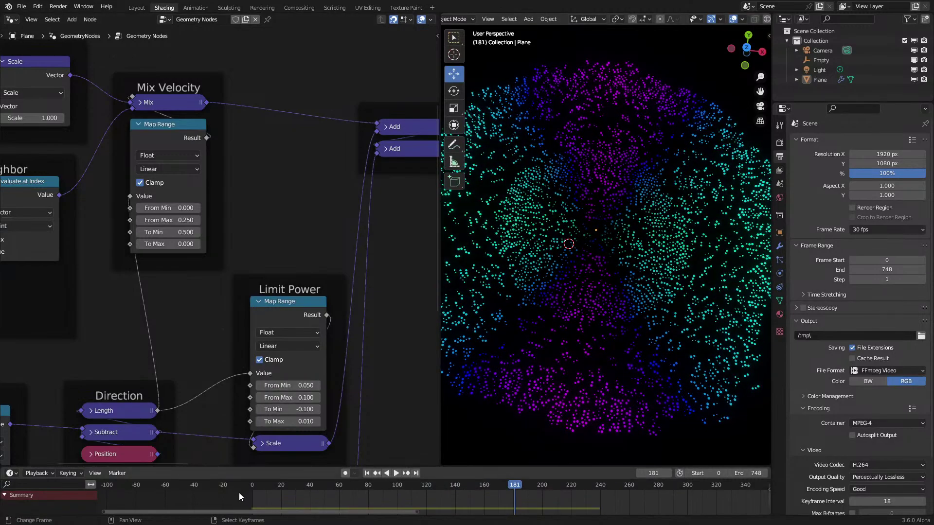
{"action": "key", "text": "shift+Left"}
{"action": "key", "text": "space"}
{"action": "scroll", "coordinate": [606, 267], "scroll_direction": "up", "scroll_amount": 4}
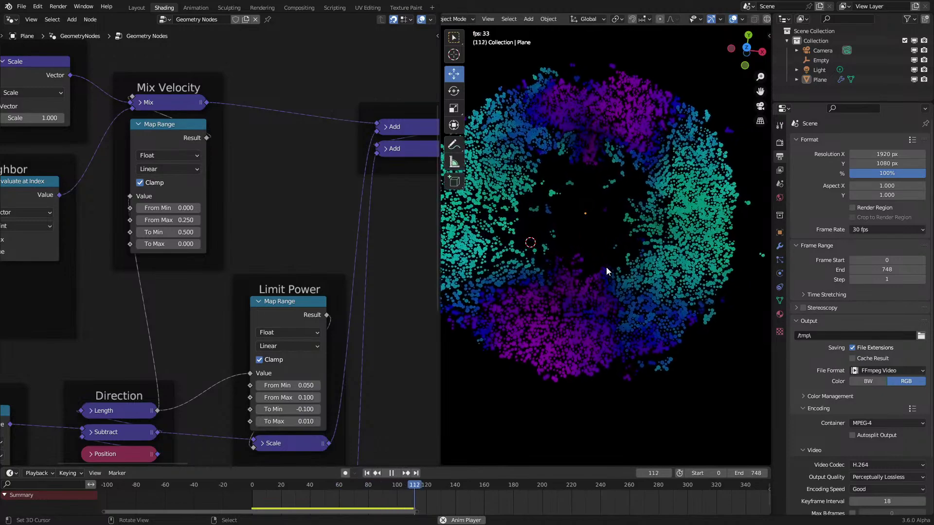
{"action": "scroll", "coordinate": [615, 234], "scroll_direction": "down", "scroll_amount": 2}
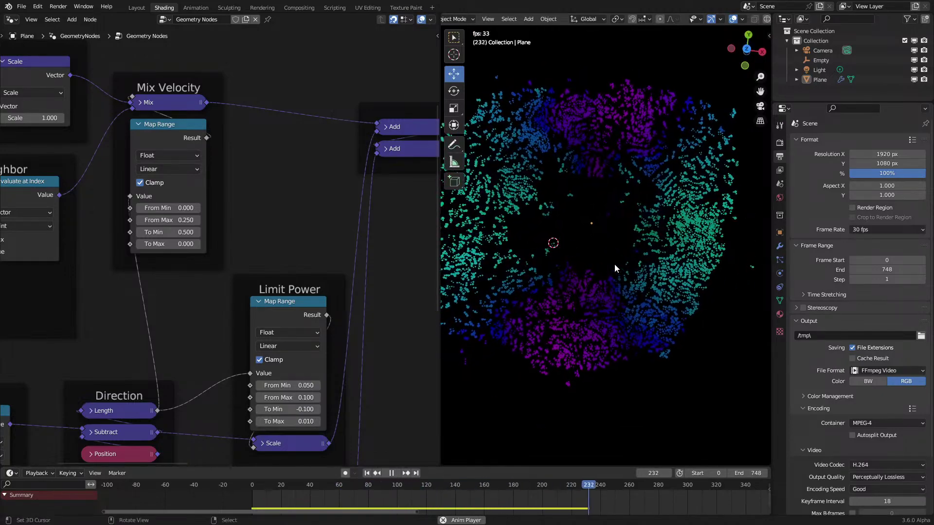
{"action": "key", "text": "space"}
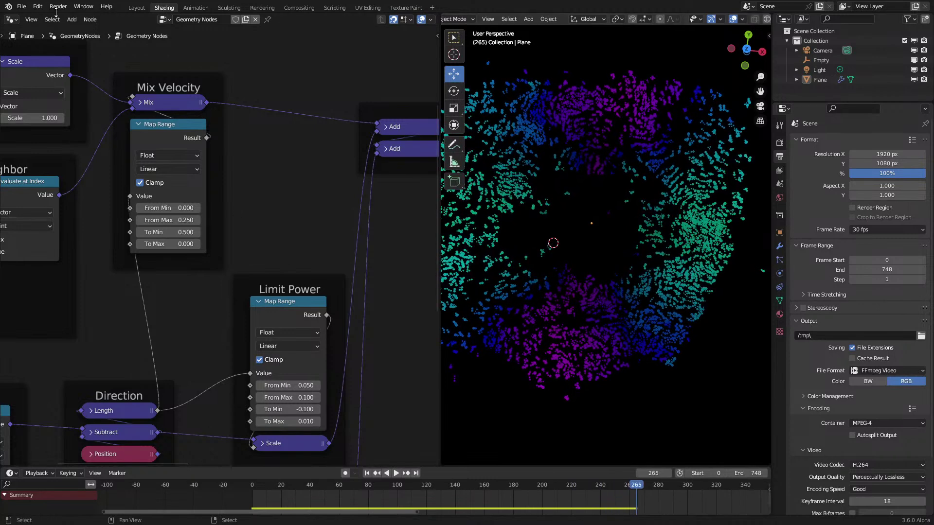
Open the particle material's shader nodes and set the vector Scale node feeding Hue/Saturation/Value to 100
{"action": "left_click", "coordinate": [12, 19]}
{"action": "left_click", "coordinate": [58, 111]}
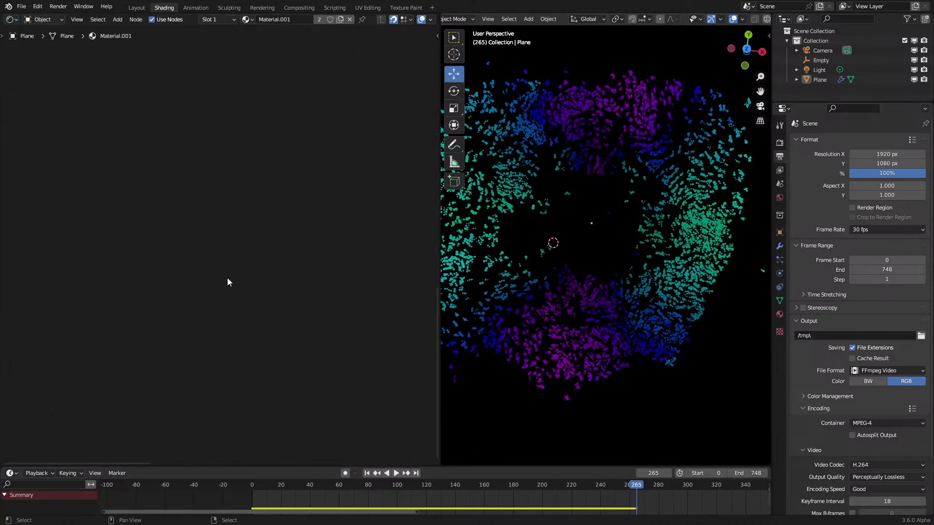
{"action": "key", "text": "Home"}
{"action": "scroll", "coordinate": [181, 198], "scroll_direction": "up", "scroll_amount": 7}
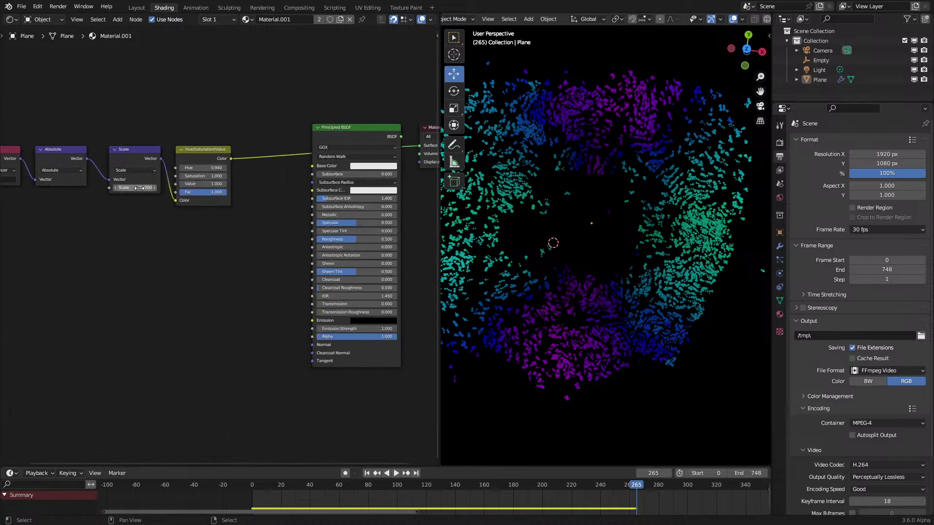
{"action": "left_click_drag", "start_coordinate": [136, 188], "coordinate": [165, 187]}
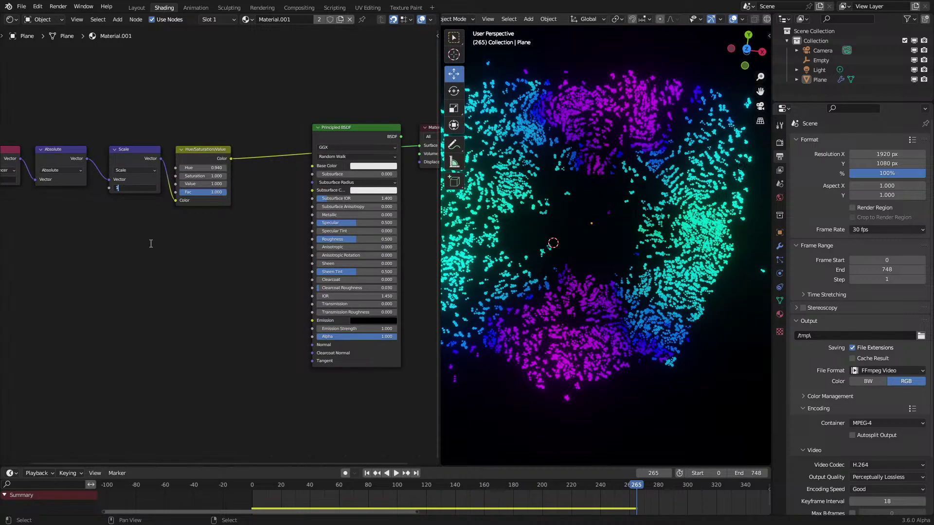
{"action": "key", "text": "Return"}
{"action": "left_click", "coordinate": [138, 188]}
{"action": "type", "text": "100"}
{"action": "key", "text": "Return"}
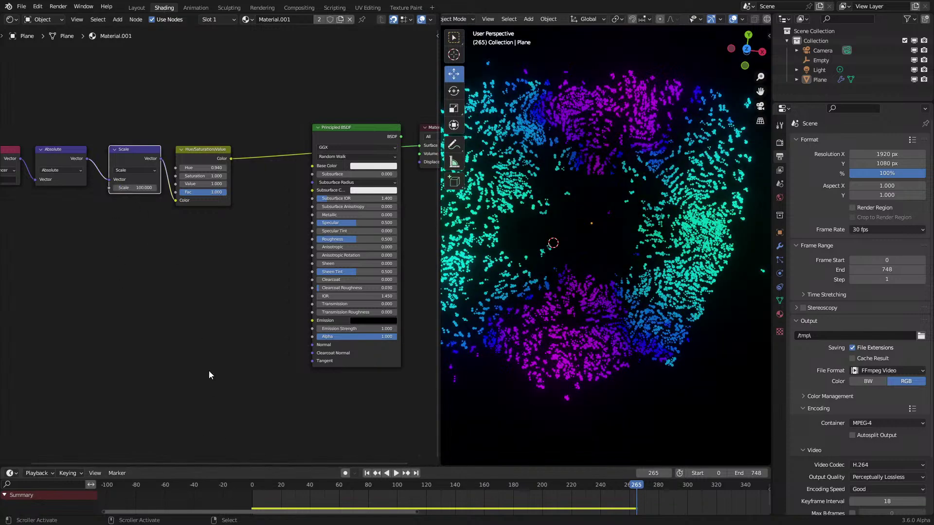
Replay the simulation from the start and examine the brighter glowing particles from several angles
{"action": "left_click", "coordinate": [235, 488]}
{"action": "key", "text": "space"}
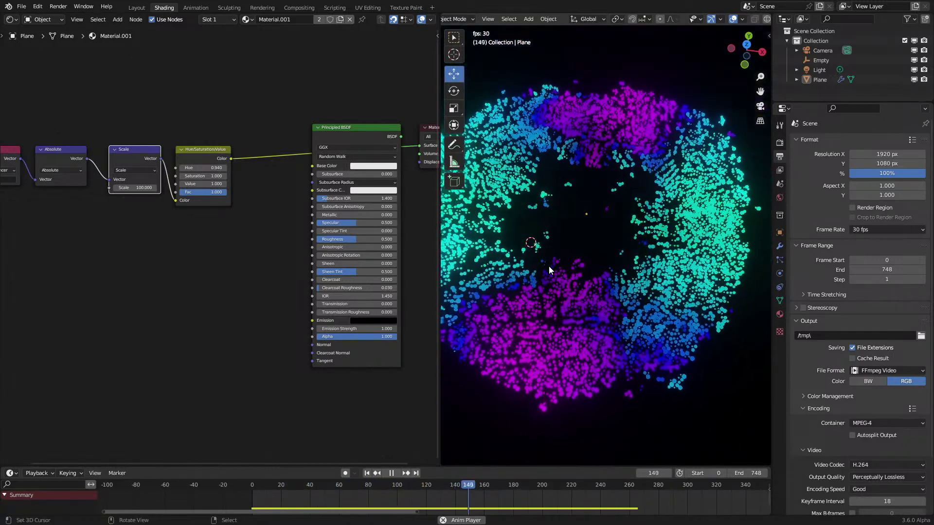
{"action": "middle_click_drag", "start_coordinate": [546, 259], "coordinate": [606, 247], "text": "shift"}
{"action": "scroll", "coordinate": [606, 248], "scroll_direction": "down", "scroll_amount": 2}
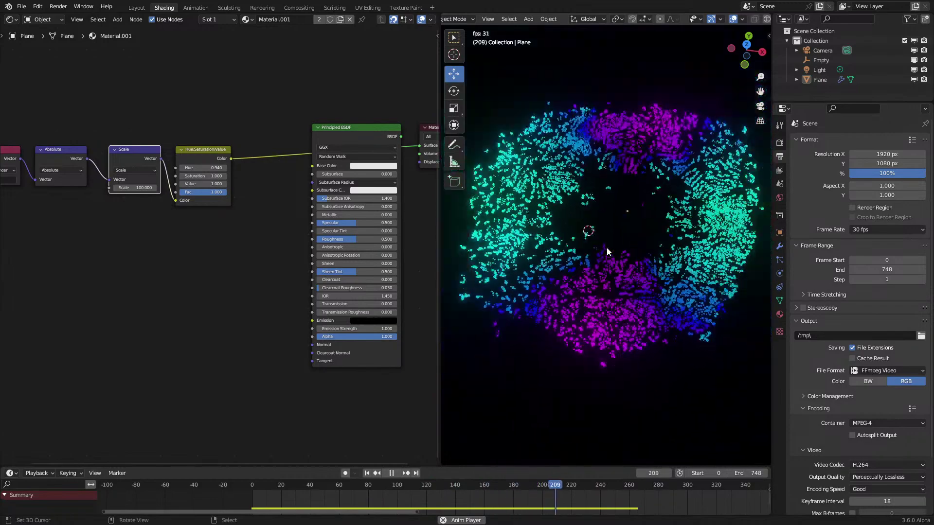
{"action": "key", "text": "space"}
{"action": "middle_click_drag", "start_coordinate": [607, 238], "coordinate": [599, 251]}
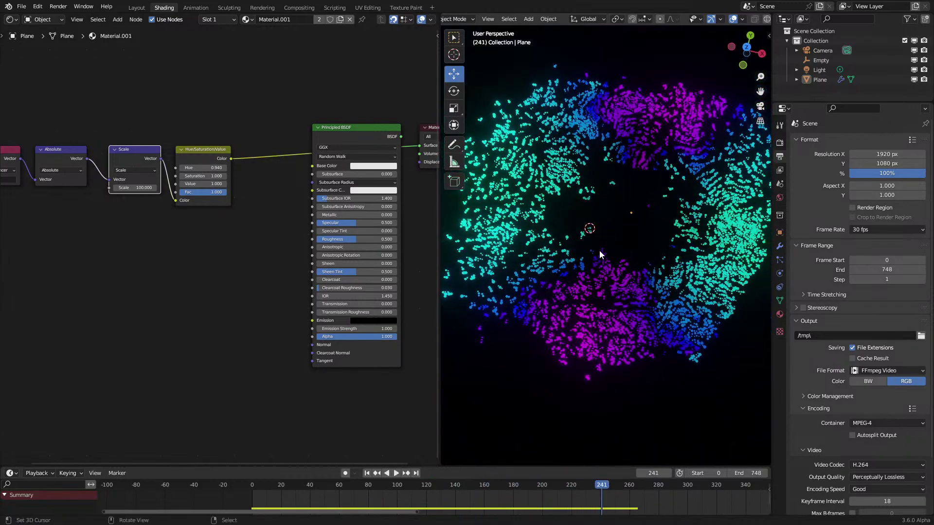
{"action": "key", "text": "space"}
{"action": "key", "text": "space"}
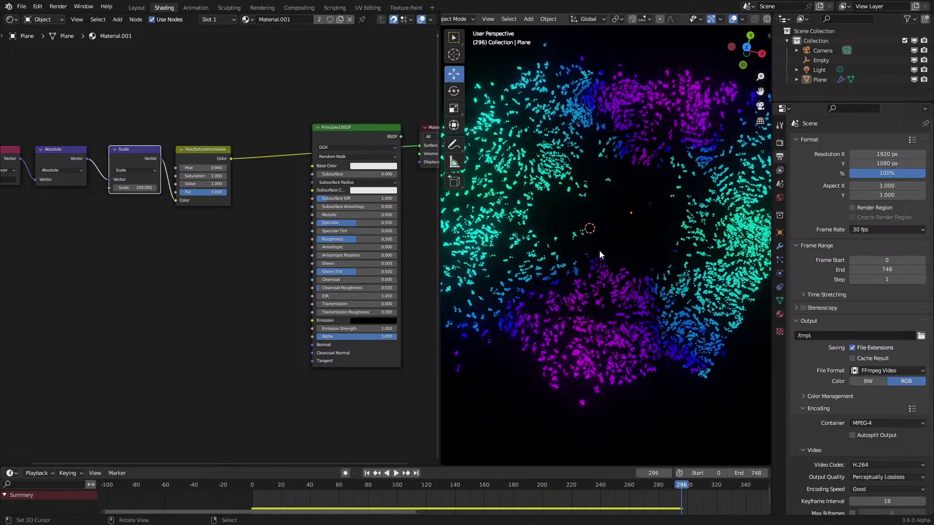
{"action": "middle_click_drag", "start_coordinate": [539, 263], "coordinate": [605, 279], "text": "shift"}
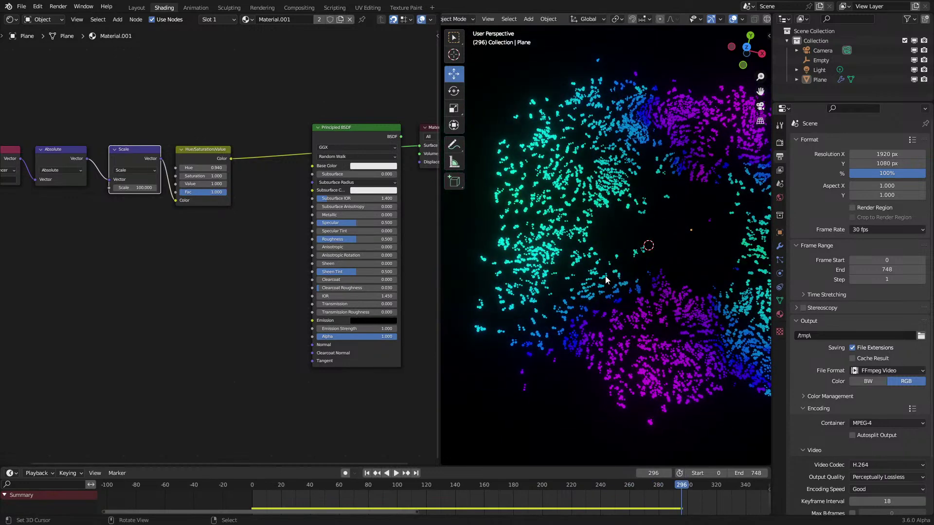
{"action": "key", "text": "space"}
{"action": "middle_click_drag", "start_coordinate": [605, 276], "coordinate": [647, 262]}
Restart the simulation, move the Empty across the ground plane into the particles during playback, and select the particle plane
{"action": "left_click", "coordinate": [270, 500]}
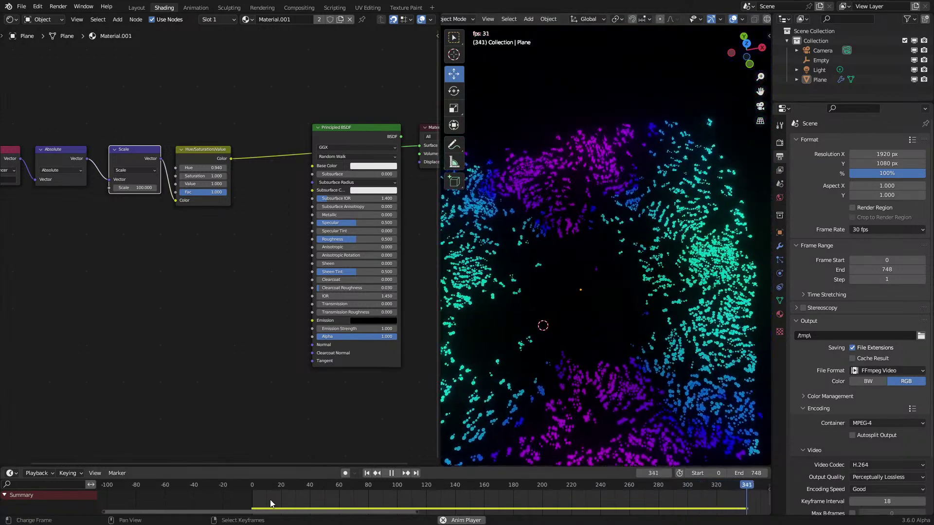
{"action": "left_click", "coordinate": [582, 288]}
{"action": "key", "text": "g"}
{"action": "key", "text": "shift+z"}
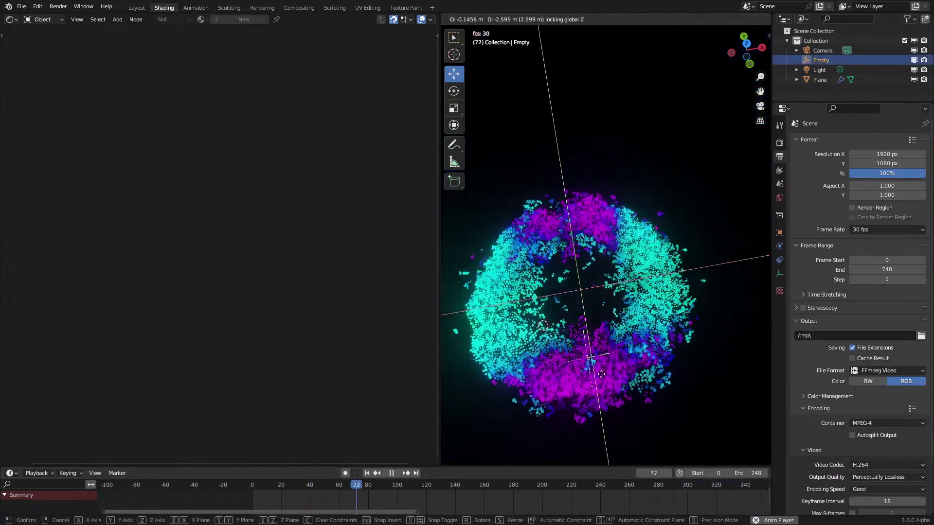
{"action": "left_click", "coordinate": [543, 379]}
{"action": "left_click", "coordinate": [544, 378]}
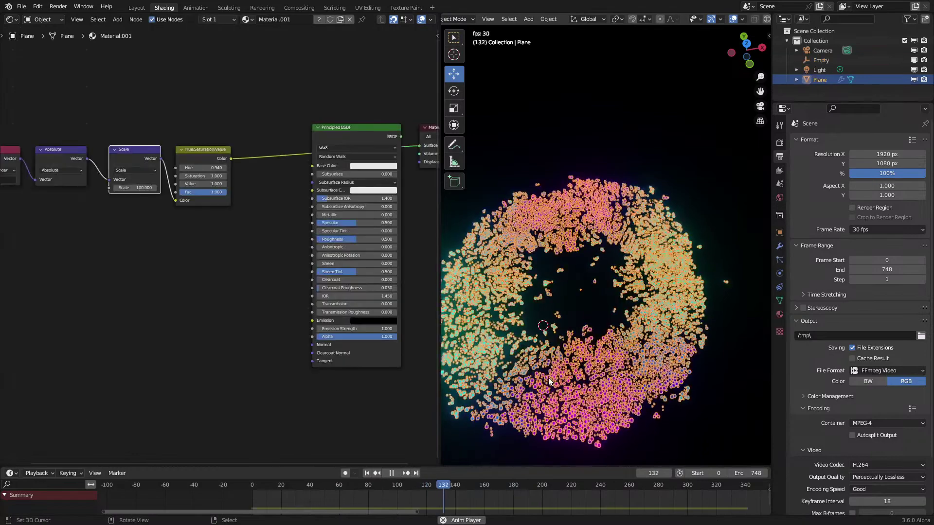
{"action": "key", "text": "space"}
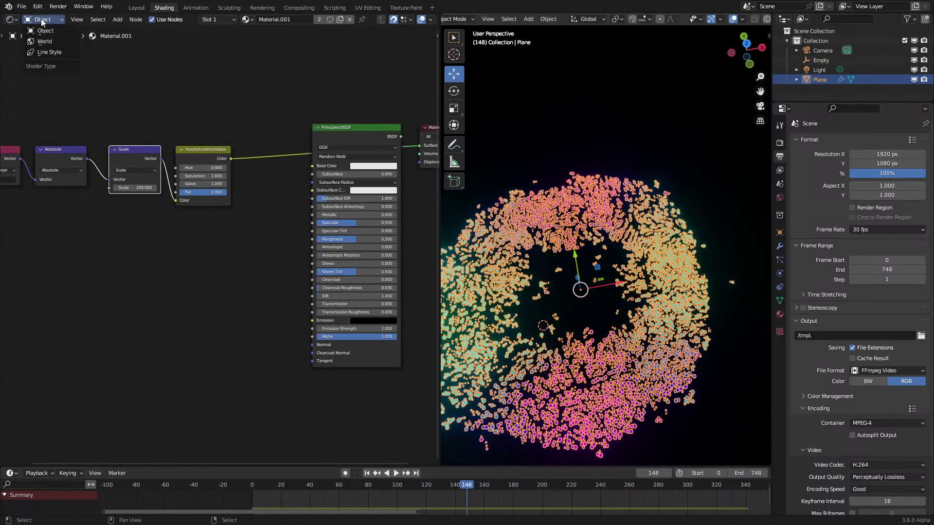
Switch back to the geometry node tree, bring the Empty Effector group into view, and resume playback
{"action": "left_click", "coordinate": [40, 100]}
{"action": "scroll", "coordinate": [205, 273], "scroll_direction": "down", "scroll_amount": 2}
{"action": "middle_click_drag", "start_coordinate": [247, 312], "coordinate": [299, 118]}
{"action": "middle_click_drag", "start_coordinate": [227, 185], "coordinate": [379, 140]}
{"action": "scroll", "coordinate": [308, 245], "scroll_direction": "up", "scroll_amount": 6}
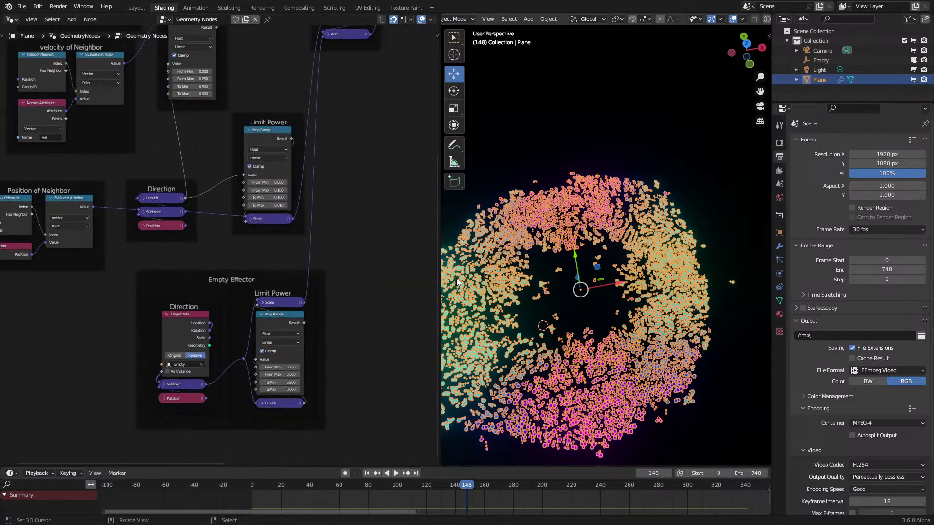
{"action": "key", "text": "space"}
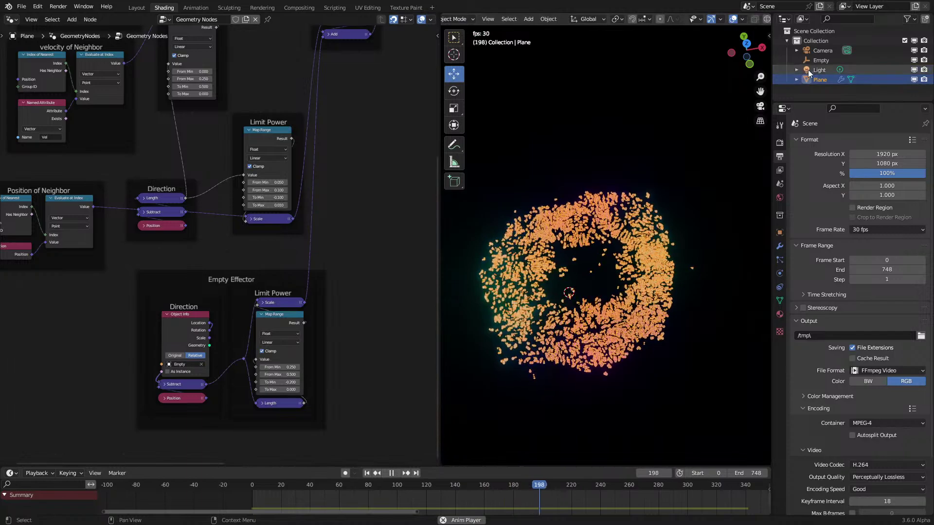
Clear the Empty's location and move it freely along the ground plane while the simulation plays, then stop playback
{"action": "left_click", "coordinate": [819, 60]}
{"action": "key", "text": "alt+g"}
{"action": "key", "text": "g"}
{"action": "key", "text": "shift+z"}
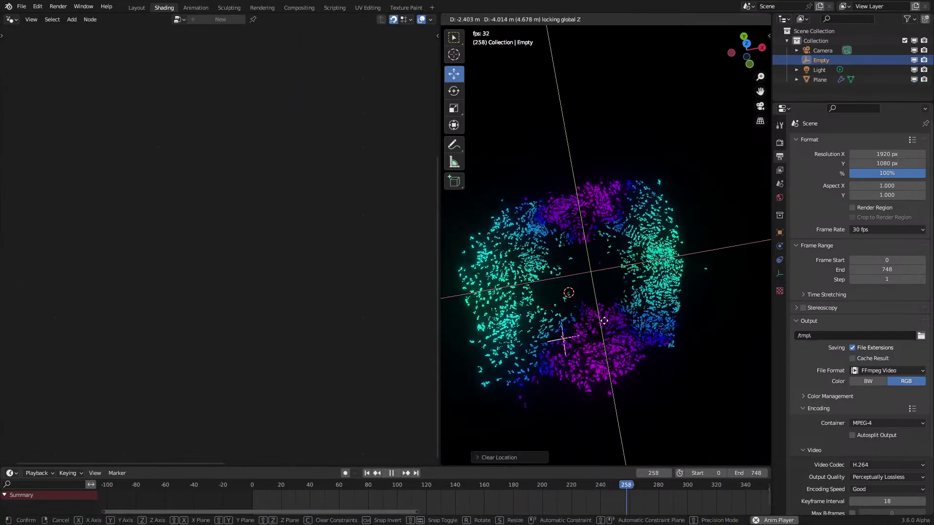
{"action": "left_click", "coordinate": [568, 300]}
{"action": "key", "text": "space"}
Select the particle plane, set the Empty Effector's Limit Power To Min to -0.4, and replay the simulation from the start
{"action": "middle_click_drag", "start_coordinate": [570, 298], "coordinate": [610, 295]}
{"action": "scroll", "coordinate": [598, 224], "scroll_direction": "up", "scroll_amount": 5}
{"action": "left_click", "coordinate": [610, 295]}
{"action": "scroll", "coordinate": [324, 282], "scroll_direction": "down", "scroll_amount": 3}
{"action": "middle_click_drag", "start_coordinate": [354, 159], "coordinate": [324, 138]}
{"action": "scroll", "coordinate": [308, 265], "scroll_direction": "up", "scroll_amount": 1}
{"action": "scroll", "coordinate": [308, 264], "scroll_direction": "up", "scroll_amount": 3}
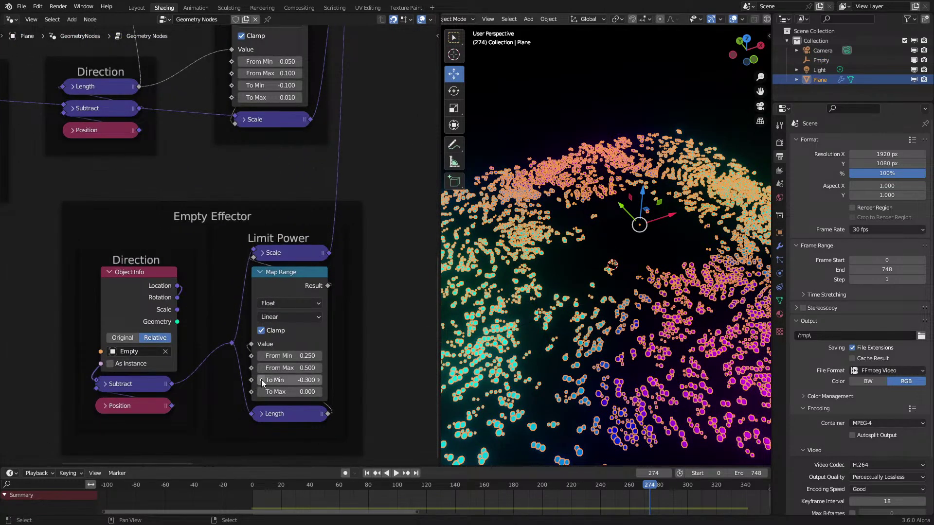
{"action": "left_click", "coordinate": [262, 379]}
{"action": "key", "text": "shift+Left"}
{"action": "key", "text": "space"}
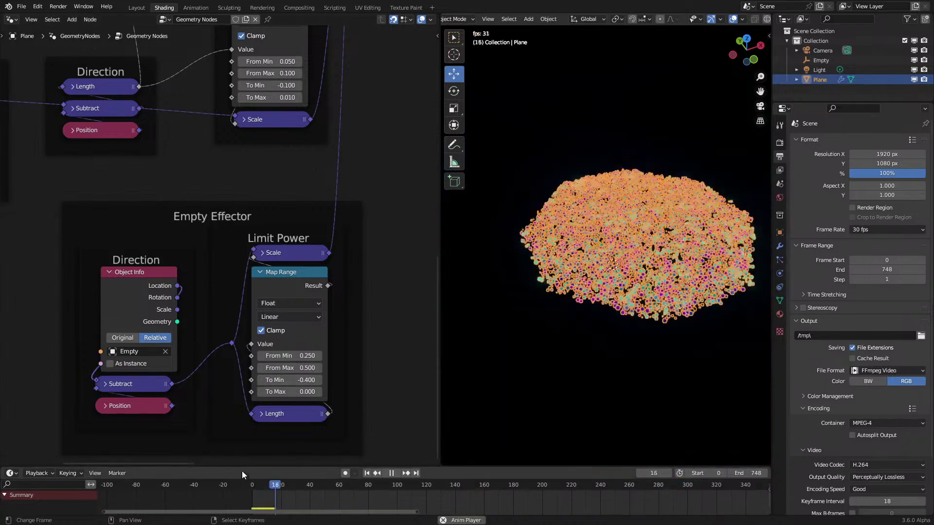
{"action": "key", "text": "space"}
{"action": "scroll", "coordinate": [272, 302], "scroll_direction": "down", "scroll_amount": 1}
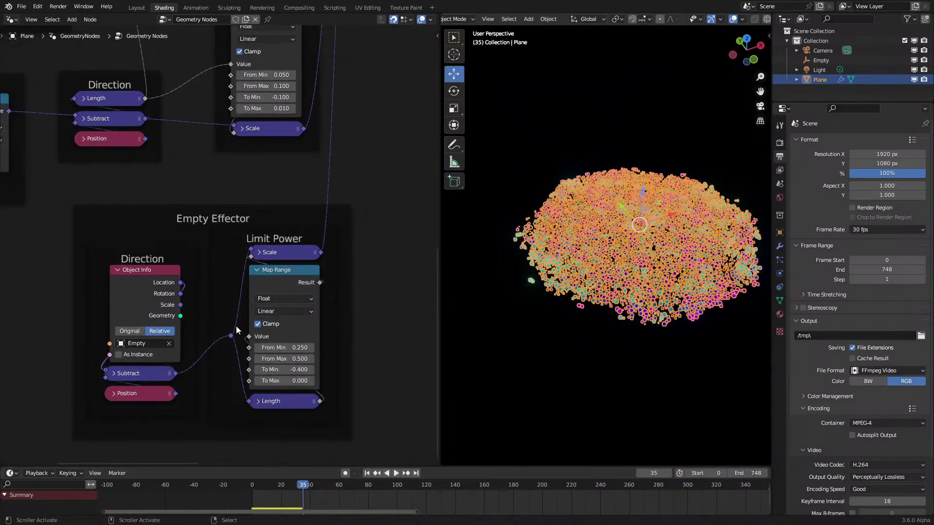
{"action": "key", "text": "space"}
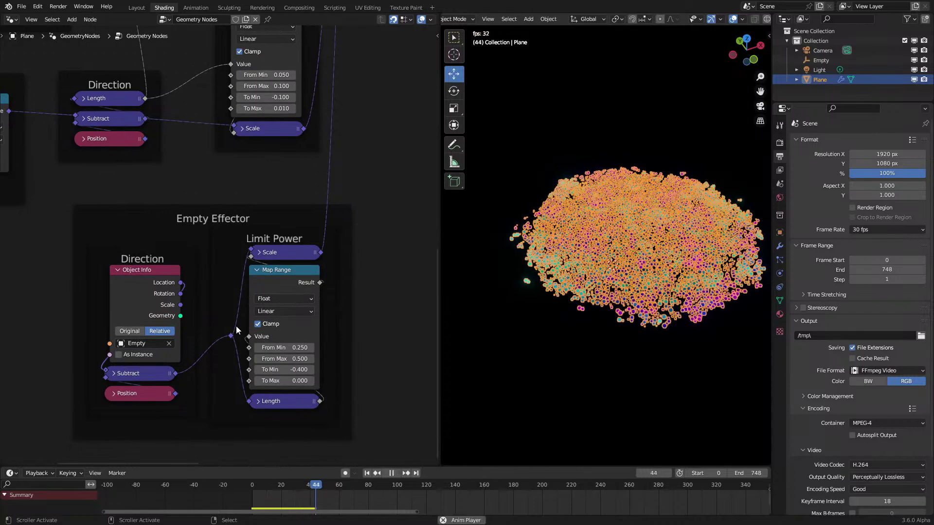
Remove the Resample Curve node, link Simulation Input's Geometry directly to Store Named Attribute, and restart the simulation
{"action": "scroll", "coordinate": [258, 216], "scroll_direction": "down", "scroll_amount": 3}
{"action": "middle_click_drag", "start_coordinate": [270, 218], "coordinate": [174, 382]}
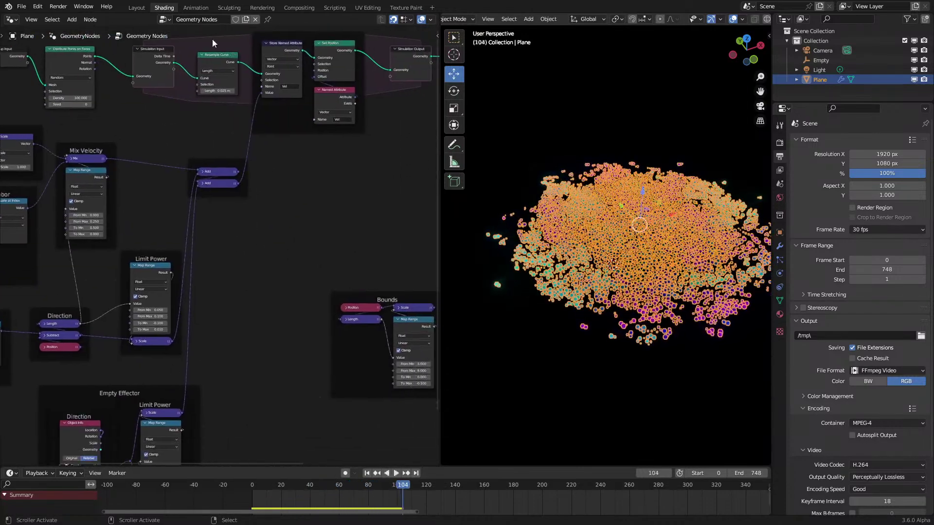
{"action": "key", "text": "space"}
{"action": "scroll", "coordinate": [187, 66], "scroll_direction": "up", "scroll_amount": 2}
{"action": "left_click_drag", "start_coordinate": [245, 43], "coordinate": [268, 47]}
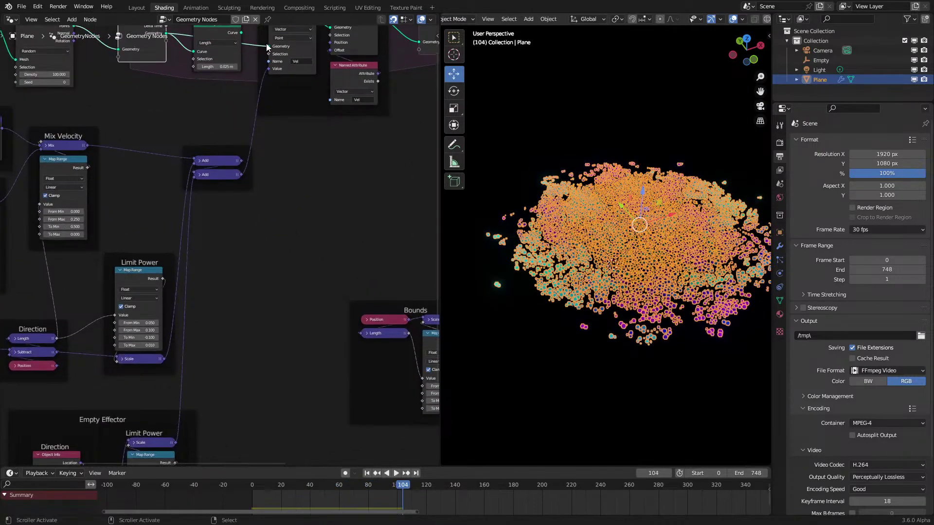
{"action": "left_click", "coordinate": [252, 485]}
{"action": "key", "text": "space"}
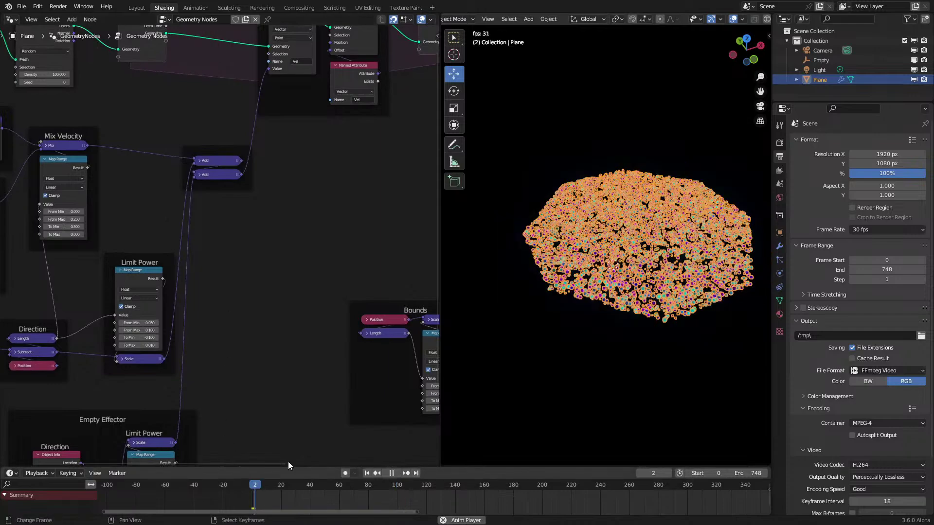
Examine the running particles from different angles and review the Empty Effector's Limit Power range
{"action": "right_click", "coordinate": [565, 369]}
{"action": "middle_click_drag", "start_coordinate": [654, 208], "coordinate": [647, 227]}
{"action": "left_click", "coordinate": [648, 228]}
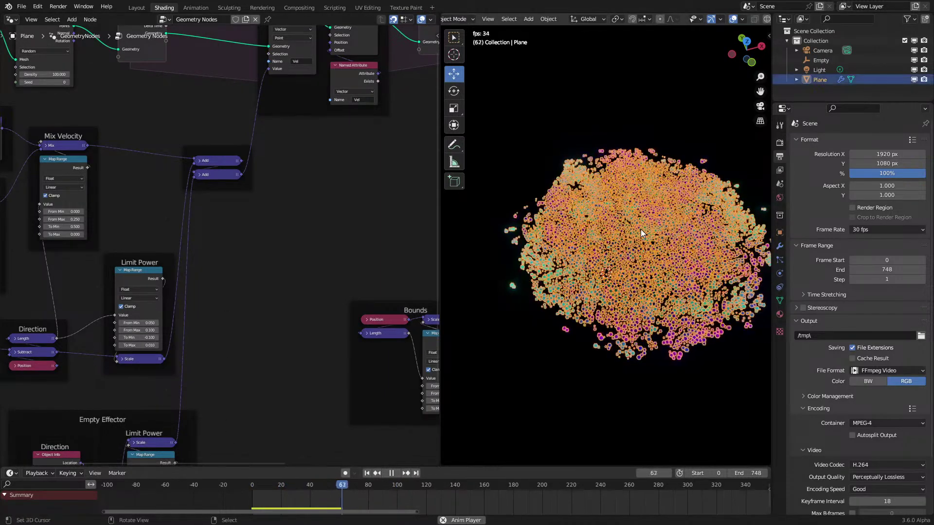
{"action": "middle_click_drag", "start_coordinate": [167, 373], "coordinate": [252, 237]}
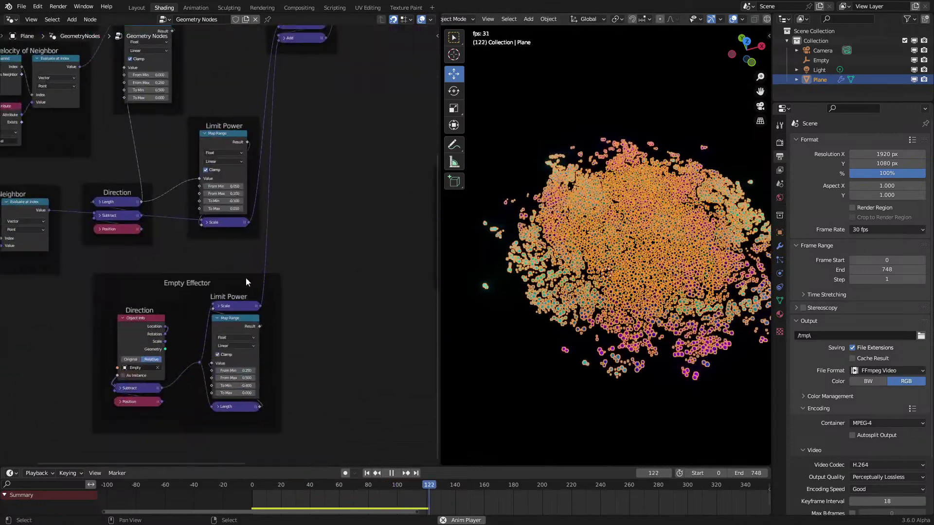
{"action": "scroll", "coordinate": [247, 246], "scroll_direction": "up", "scroll_amount": 3}
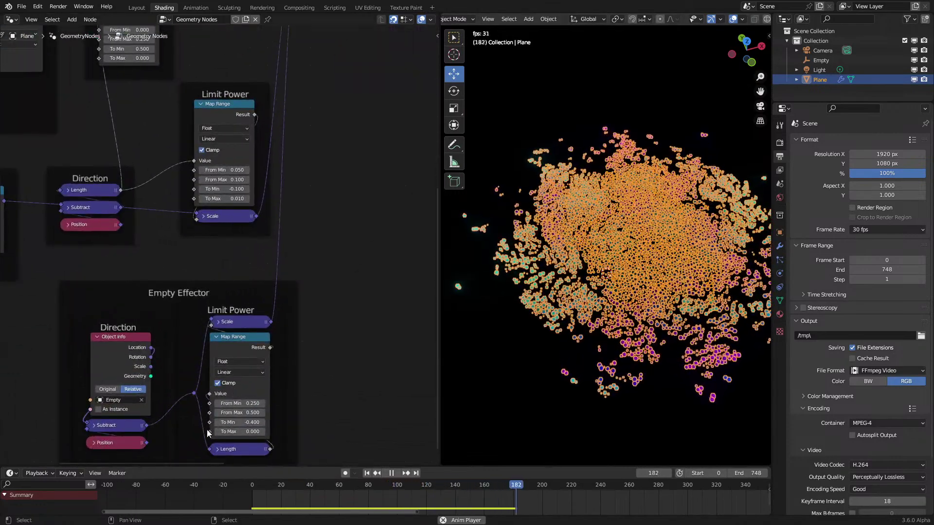
{"action": "left_click_drag", "start_coordinate": [232, 423], "coordinate": [185, 423]}
{"action": "right_click", "coordinate": [232, 423]}
{"action": "middle_click_drag", "start_coordinate": [506, 348], "coordinate": [514, 317]}
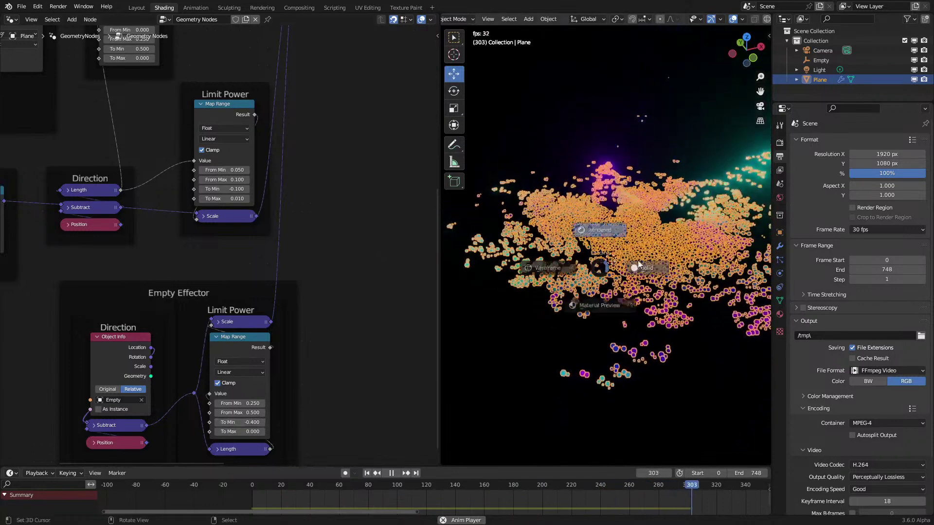
Display the particles in solid shading and move the Empty along the ground plane through them during playback
{"action": "key", "text": "z"}
{"action": "left_click", "coordinate": [514, 298]}
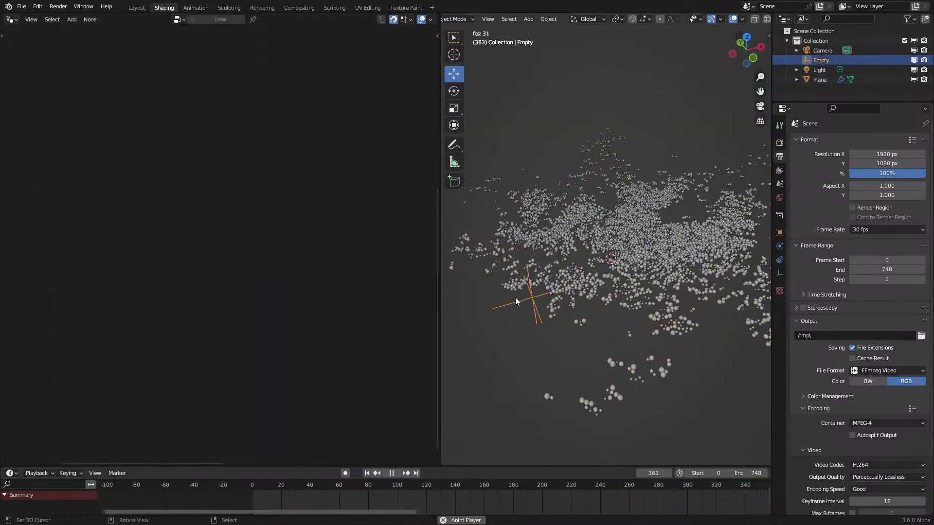
{"action": "key", "text": "g"}
{"action": "key", "text": "shift+z"}
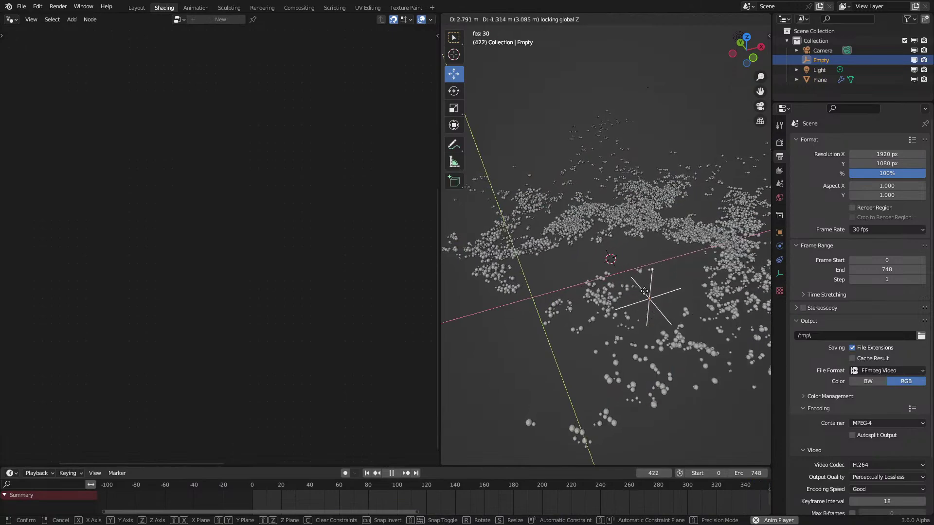
{"action": "left_click", "coordinate": [629, 362]}
Return the viewport to rendered shading and restart the simulation from the beginning
{"action": "key", "text": "z"}
{"action": "left_click", "coordinate": [626, 296]}
{"action": "left_click", "coordinate": [242, 503]}
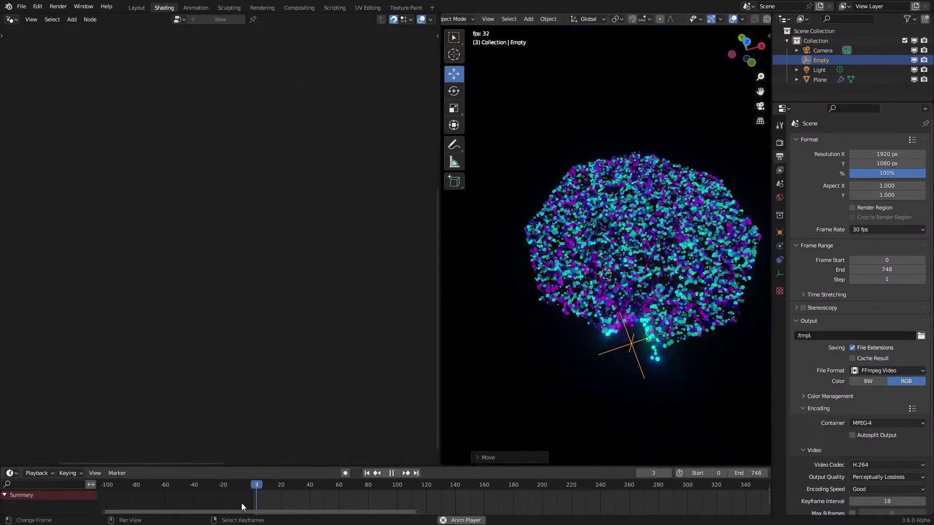
Move the Empty along the ground plane through the running particles, and stop playback
{"action": "key", "text": "g"}
{"action": "key", "text": "shift+z"}
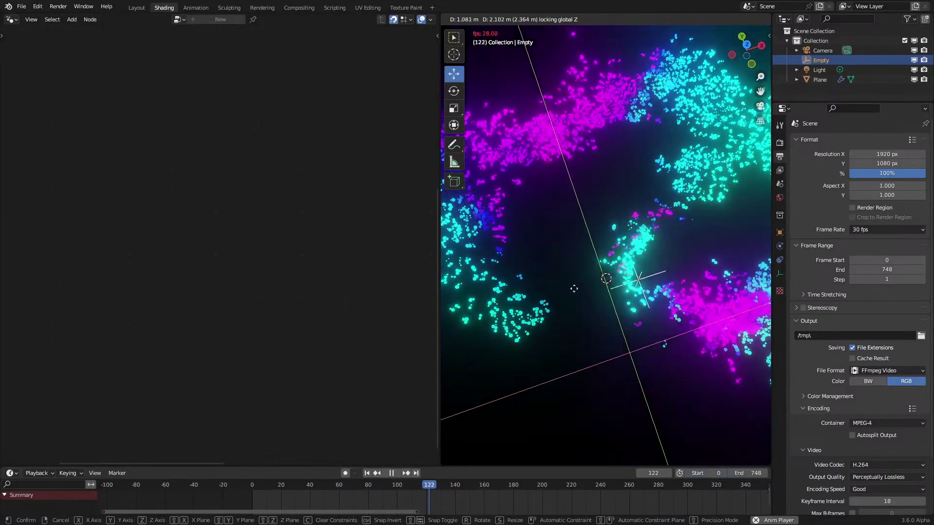
{"action": "left_click", "coordinate": [568, 358]}
{"action": "key", "text": "space"}
Select the Plane and insert a vector Add node before Store Named Attribute, combining the summed forces with the Bounds Scale output
{"action": "right_click", "coordinate": [559, 257]}
{"action": "scroll", "coordinate": [367, 307], "scroll_direction": "down", "scroll_amount": 3}
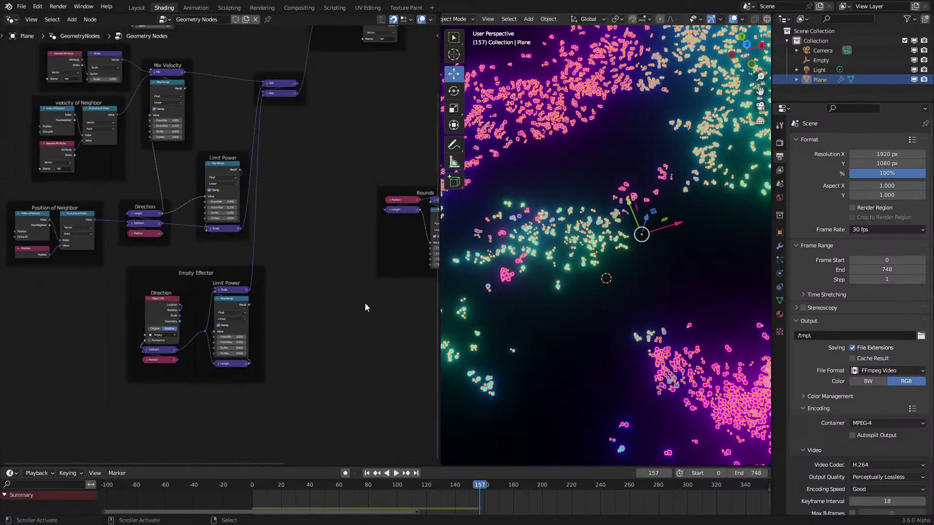
{"action": "middle_click_drag", "start_coordinate": [373, 301], "coordinate": [216, 410]}
{"action": "scroll", "coordinate": [272, 366], "scroll_direction": "up", "scroll_amount": 2}
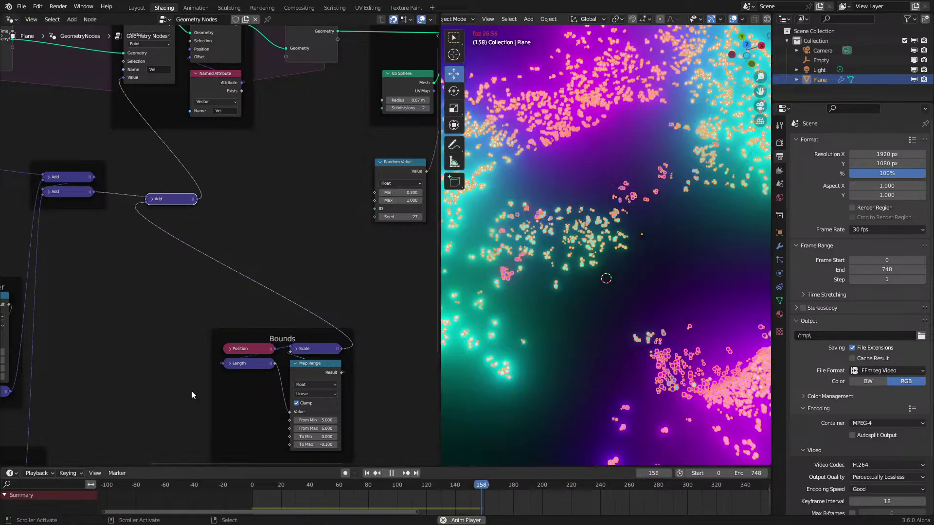
{"action": "scroll", "coordinate": [553, 352], "scroll_direction": "down", "scroll_amount": 5}
Deselect the Plane and restart the simulation from the beginning, viewing the particles at an angle
{"action": "right_click", "coordinate": [558, 392]}
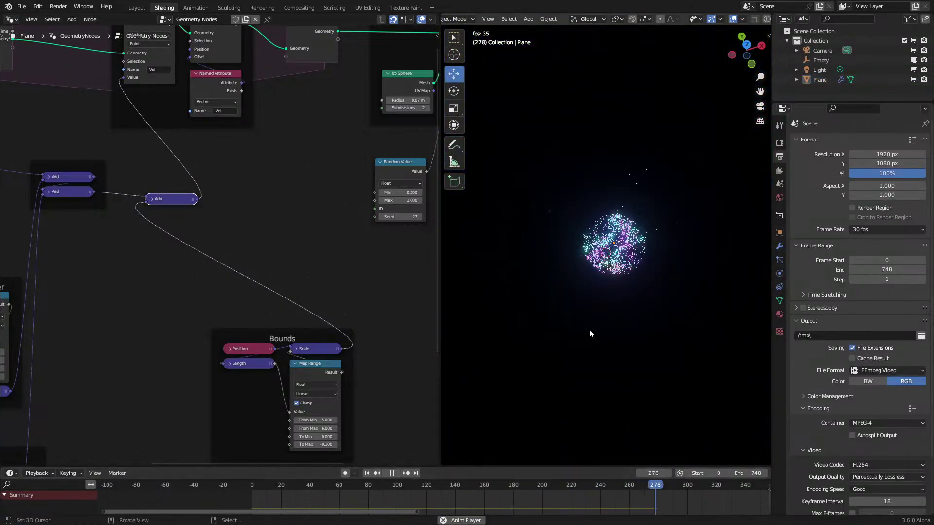
{"action": "middle_click_drag", "start_coordinate": [521, 392], "coordinate": [442, 360]}
{"action": "left_click", "coordinate": [247, 489]}
{"action": "middle_click_drag", "start_coordinate": [695, 317], "coordinate": [635, 364]}
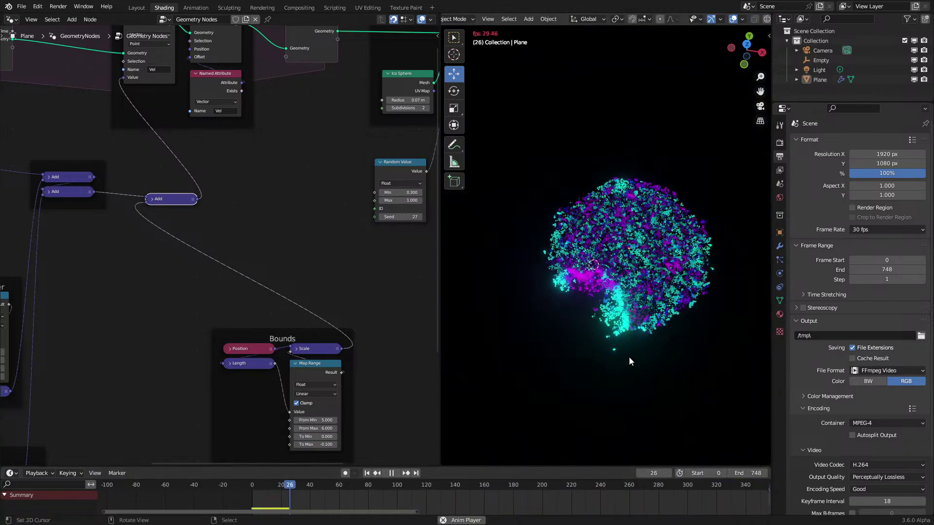
Select the Empty and move it along the ground plane through the particles during playback
{"action": "right_click", "coordinate": [569, 349]}
{"action": "key", "text": "g"}
{"action": "key", "text": "shift+z"}
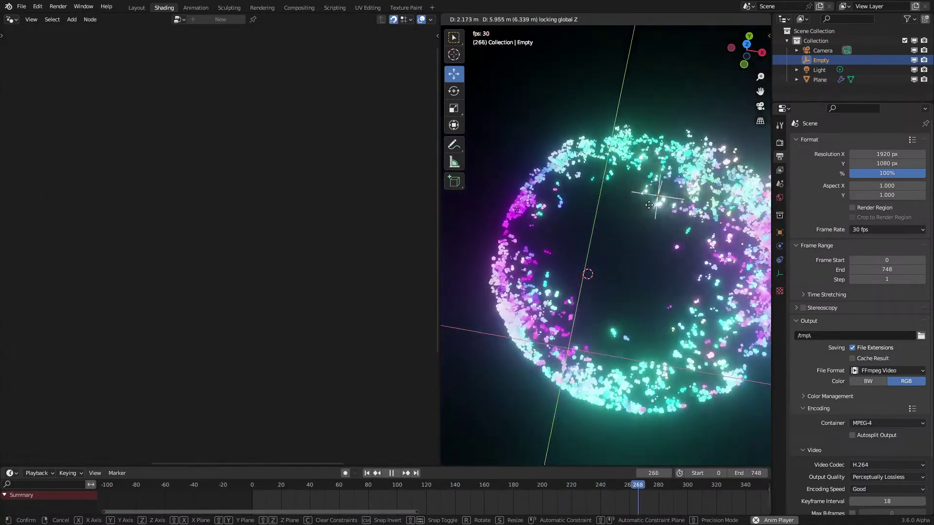
{"action": "left_click", "coordinate": [614, 296]}
{"action": "mouse_move", "coordinate": [614, 296]}
{"action": "middle_mouse_down"}
{"action": "mouse_move", "coordinate": [647, 242]}
{"action": "mouse_move", "coordinate": [652, 254]}
{"action": "mouse_move", "coordinate": [615, 283]}
{"action": "middle_mouse_up"}
Clear the Empty's location and restart the simulation from the beginning
{"action": "key", "text": "alt+g"}
{"action": "middle_click_drag", "start_coordinate": [591, 233], "coordinate": [589, 287]}
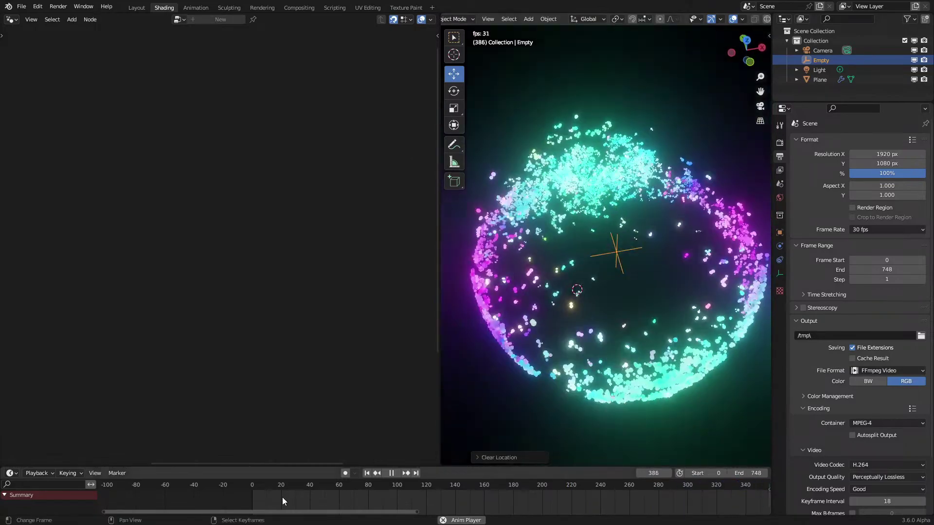
{"action": "left_click", "coordinate": [238, 488]}
Sweep the Empty repeatedly through the bounded particle sphere with its height locked while the simulation plays
{"action": "key", "text": "g"}
{"action": "key", "text": "shift+z"}
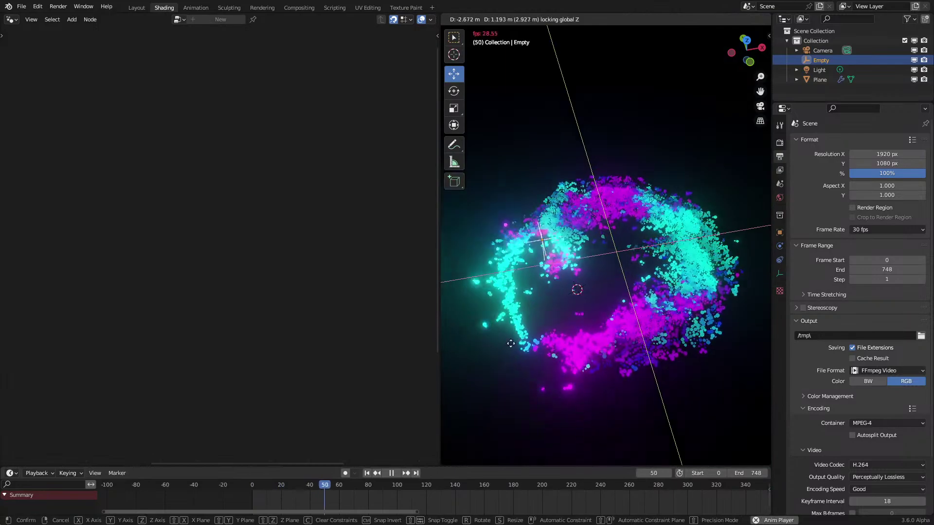
{"action": "left_click", "coordinate": [597, 374]}
{"action": "middle_click_drag", "start_coordinate": [596, 375], "coordinate": [590, 397]}
{"action": "key", "text": "g"}
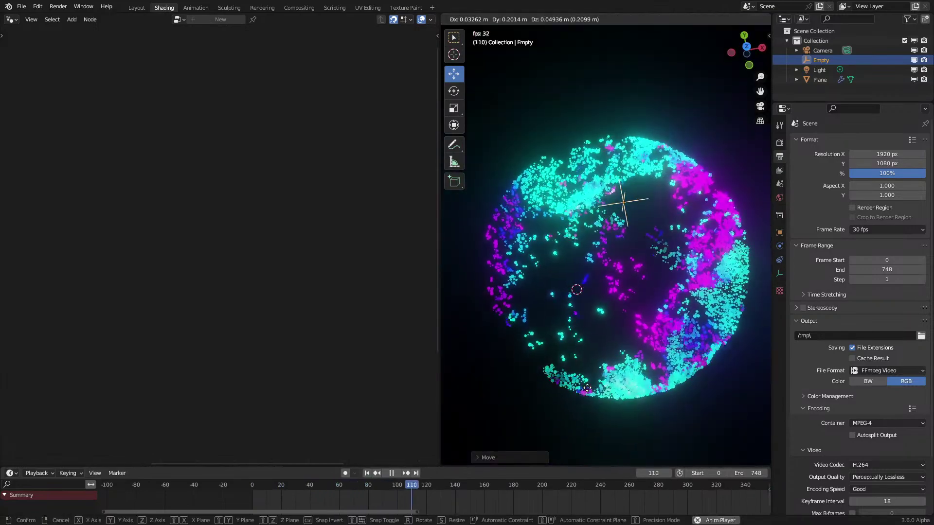
{"action": "key", "text": "shift+z"}
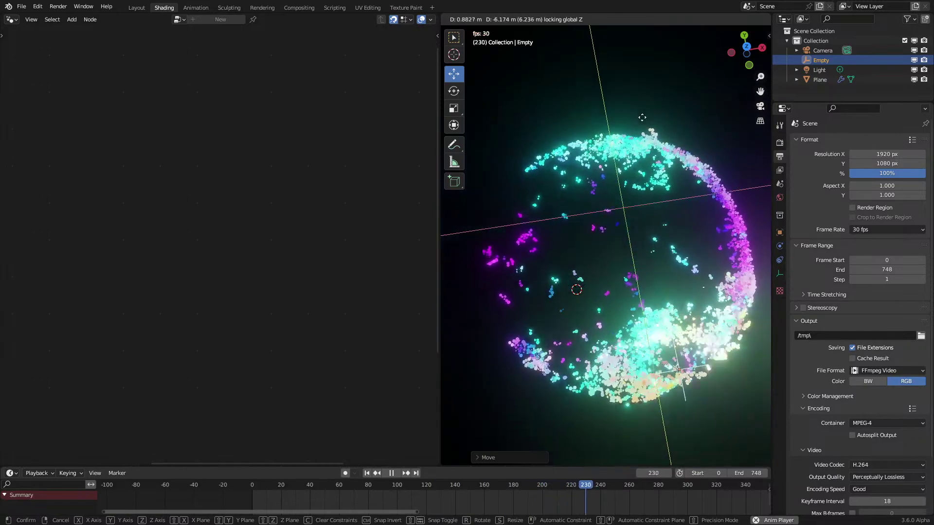
{"action": "left_click", "coordinate": [529, 101]}
{"action": "middle_click_drag", "start_coordinate": [528, 101], "coordinate": [587, 109]}
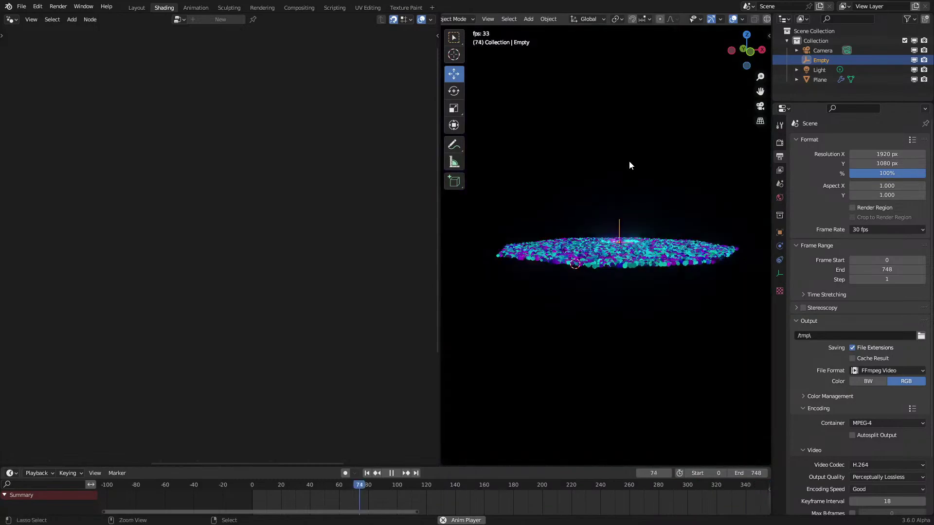
{"action": "middle_click_drag", "start_coordinate": [629, 162], "coordinate": [618, 275]}
{"action": "key", "text": "g"}
{"action": "key", "text": "shift+z"}
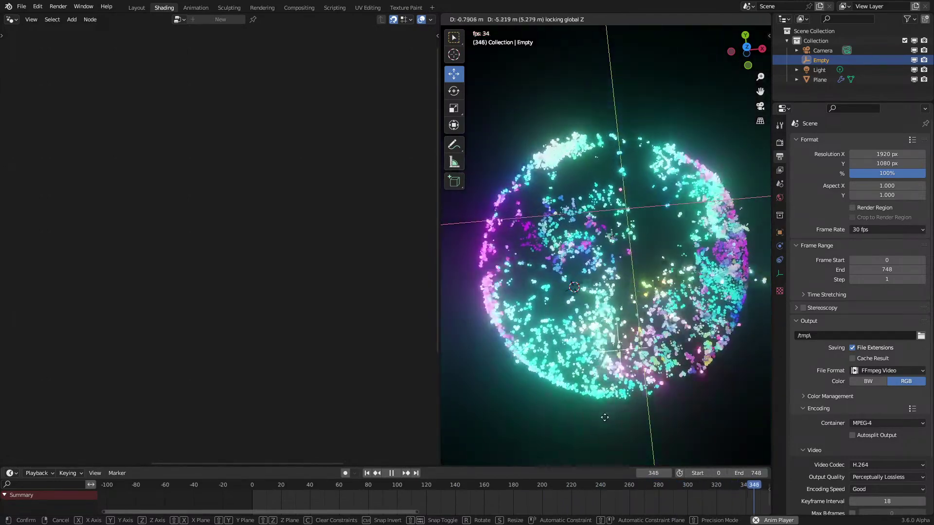
{"action": "left_click", "coordinate": [542, 305]}
Examine the particle simulation from the front, from above and close up
{"action": "key", "text": "KP_1"}
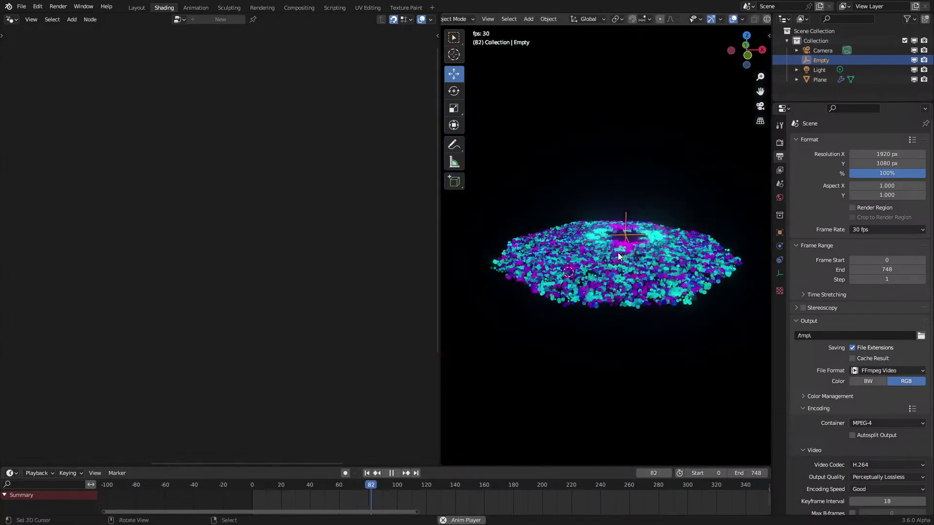
{"action": "left_click", "coordinate": [623, 283]}
{"action": "left_click", "coordinate": [502, 348]}
{"action": "middle_click_drag", "start_coordinate": [502, 348], "coordinate": [598, 256]}
{"action": "scroll", "coordinate": [588, 235], "scroll_direction": "up", "scroll_amount": 2}
{"action": "scroll", "coordinate": [234, 188], "scroll_direction": "down", "scroll_amount": 1}
{"action": "scroll", "coordinate": [234, 191], "scroll_direction": "up", "scroll_amount": 1}
Insert a vector Multiply node of 1, 1, 0 between the last Add and Store Named Attribute, and restart the simulation
{"action": "key", "text": "space"}
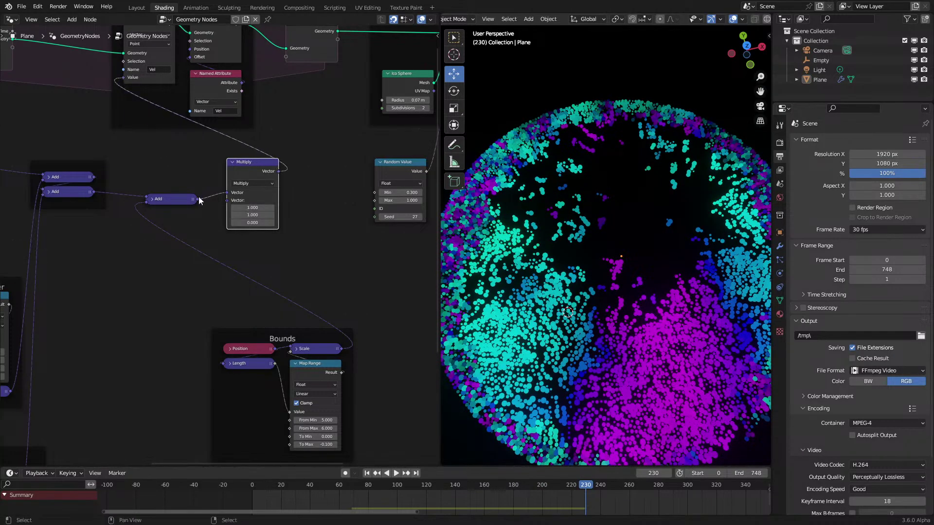
{"action": "left_click", "coordinate": [172, 493]}
{"action": "key", "text": "space"}
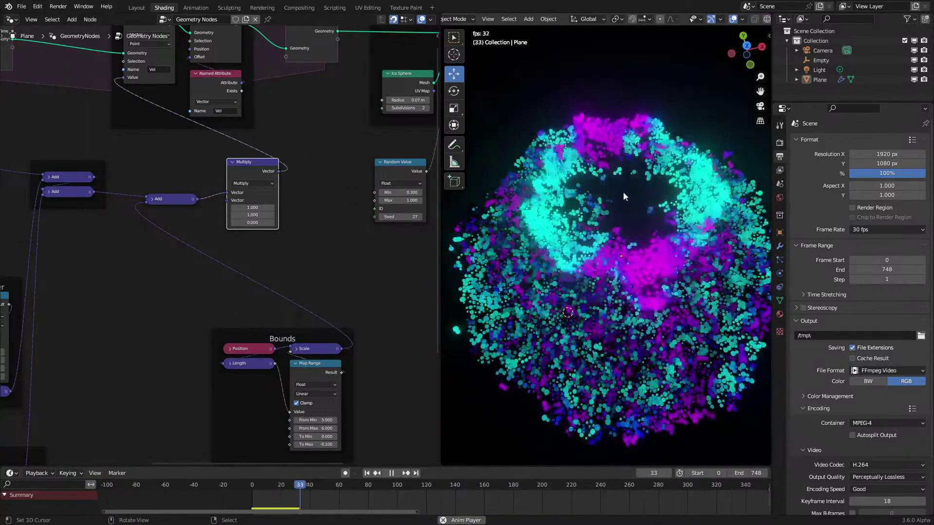
Select the Empty, move it twice along the ground plane through the flattened particles, and stop playback
{"action": "left_click", "coordinate": [624, 192]}
{"action": "key", "text": "g"}
{"action": "key", "text": "shift+z"}
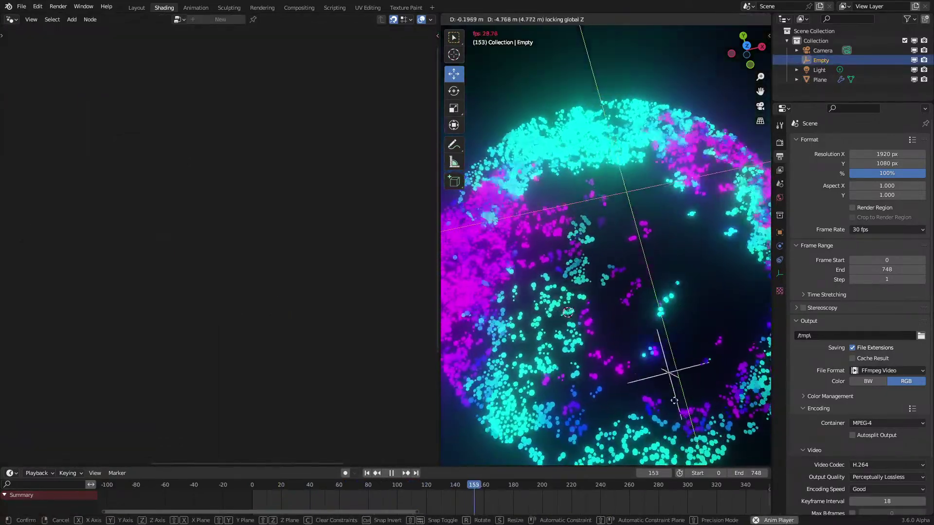
{"action": "left_click", "coordinate": [570, 218]}
{"action": "scroll", "coordinate": [574, 224], "scroll_direction": "down", "scroll_amount": 2}
{"action": "key", "text": "g"}
{"action": "key", "text": "shift+z"}
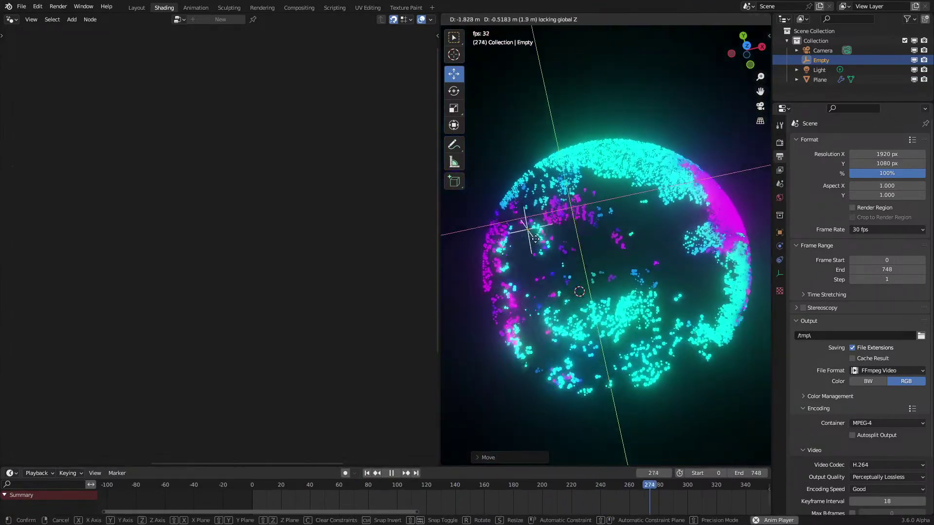
{"action": "left_click", "coordinate": [647, 285]}
{"action": "key", "text": "space"}
Select the Plane and, in its material's shader nodes, add a Length node fed by an Instancer attribute named Vel
{"action": "left_click", "coordinate": [698, 277]}
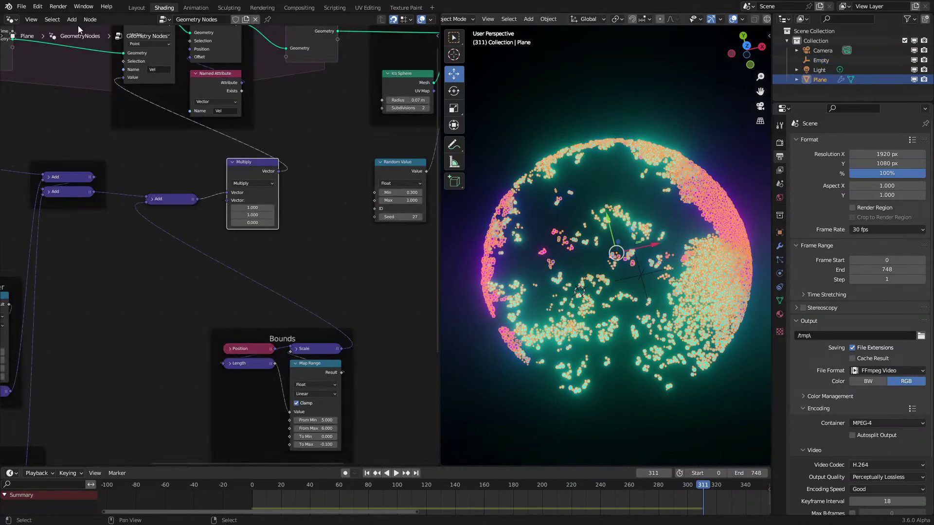
{"action": "left_click", "coordinate": [11, 19]}
{"action": "left_click", "coordinate": [58, 112]}
{"action": "scroll", "coordinate": [163, 174], "scroll_direction": "down", "scroll_amount": 8}
{"action": "middle_click_drag", "start_coordinate": [165, 175], "coordinate": [225, 310]}
{"action": "scroll", "coordinate": [226, 310], "scroll_direction": "up", "scroll_amount": 7}
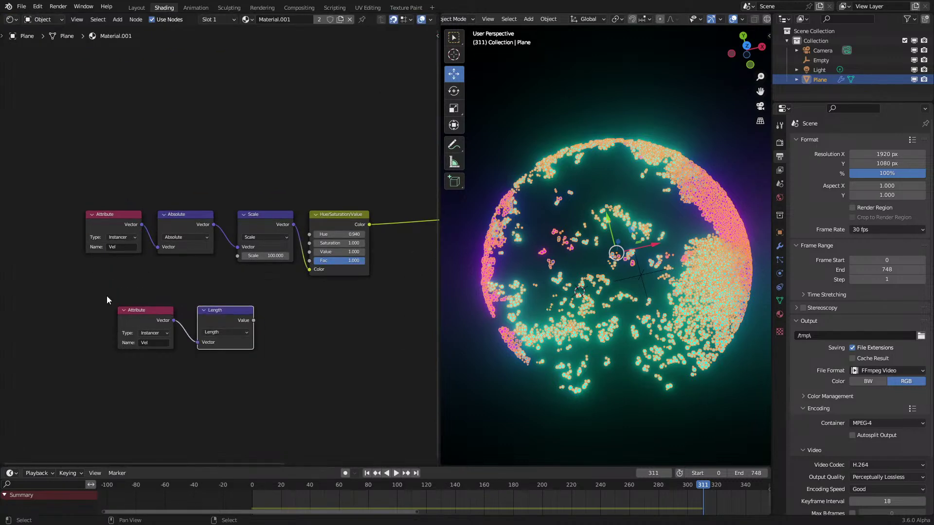
Preview the Length node's value as the particles' shading and inspect it up close during playback
{"action": "left_click", "coordinate": [212, 347], "text": "ctrl+shift"}
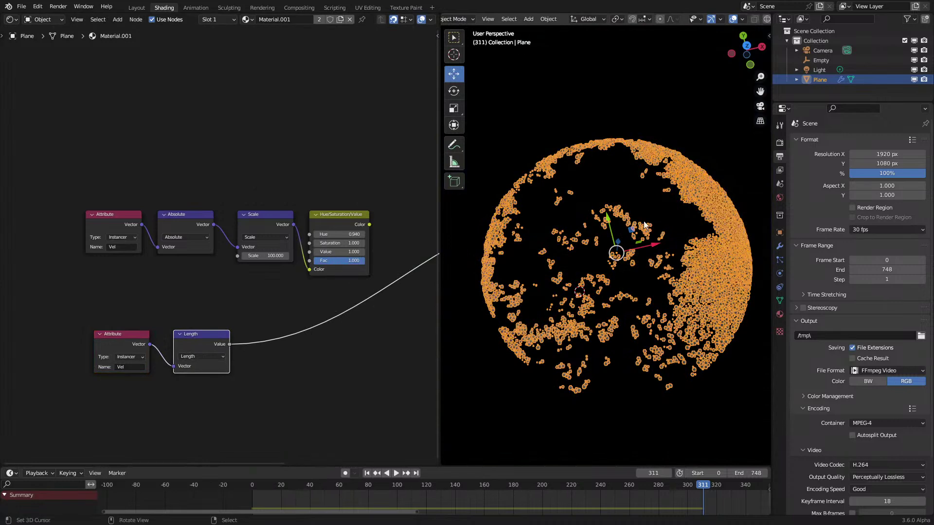
{"action": "key", "text": "space"}
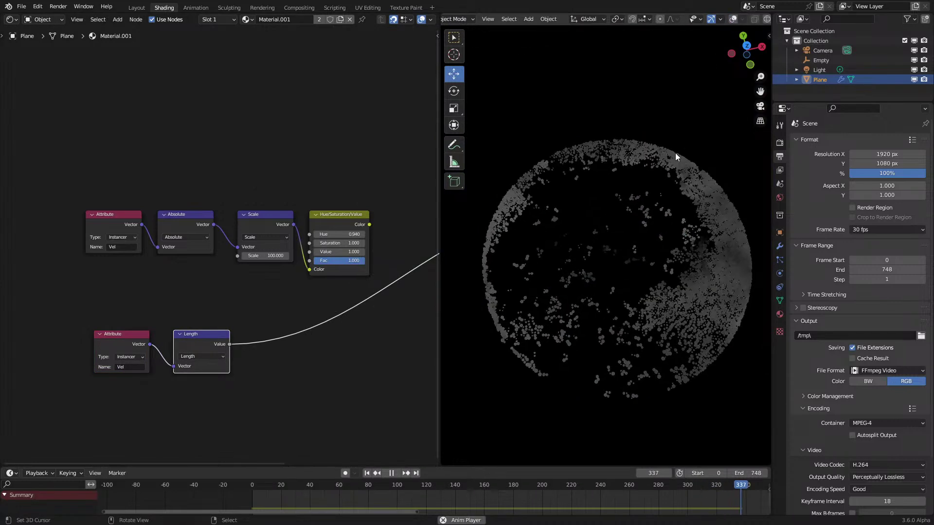
{"action": "scroll", "coordinate": [673, 170], "scroll_direction": "up", "scroll_amount": 3}
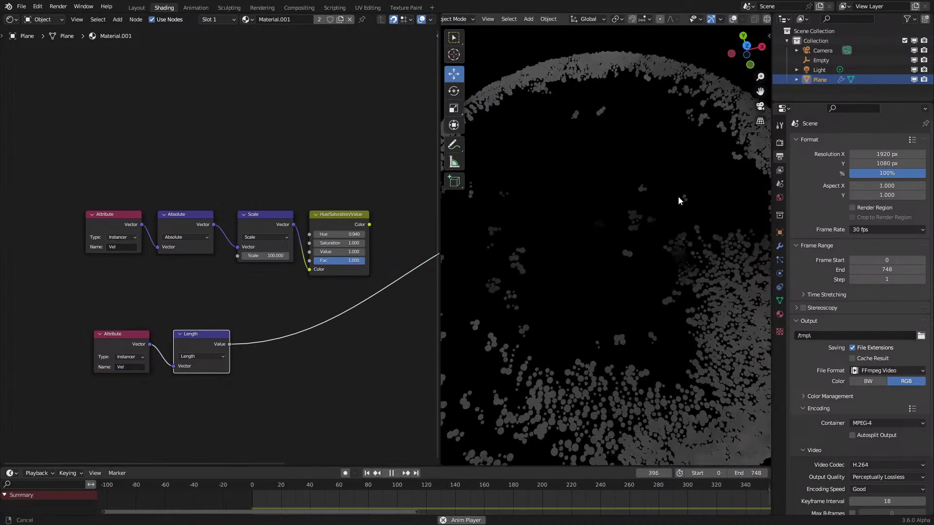
{"action": "middle_click_drag", "start_coordinate": [680, 203], "coordinate": [641, 155], "text": "shift"}
{"action": "scroll", "coordinate": [642, 154], "scroll_direction": "down", "scroll_amount": 5}
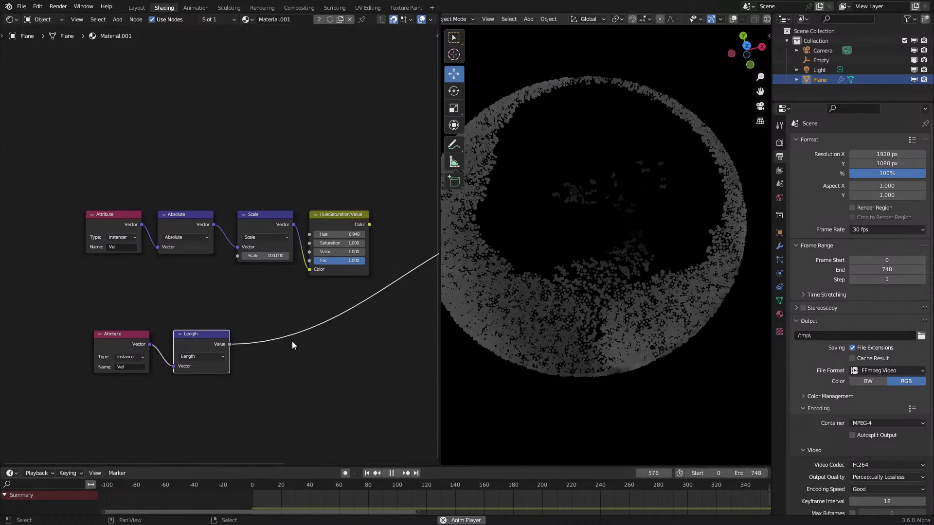
Insert a ColorRamp node directly after the Length node in the material
{"action": "key", "text": "q"}
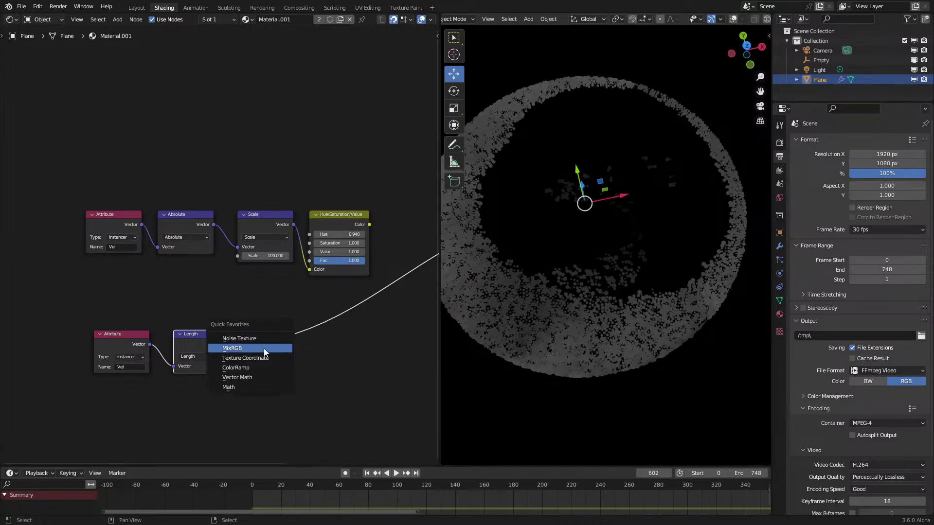
{"action": "left_click", "coordinate": [252, 370]}
{"action": "left_click", "coordinate": [252, 318]}
{"action": "middle_click_drag", "start_coordinate": [310, 338], "coordinate": [254, 328]}
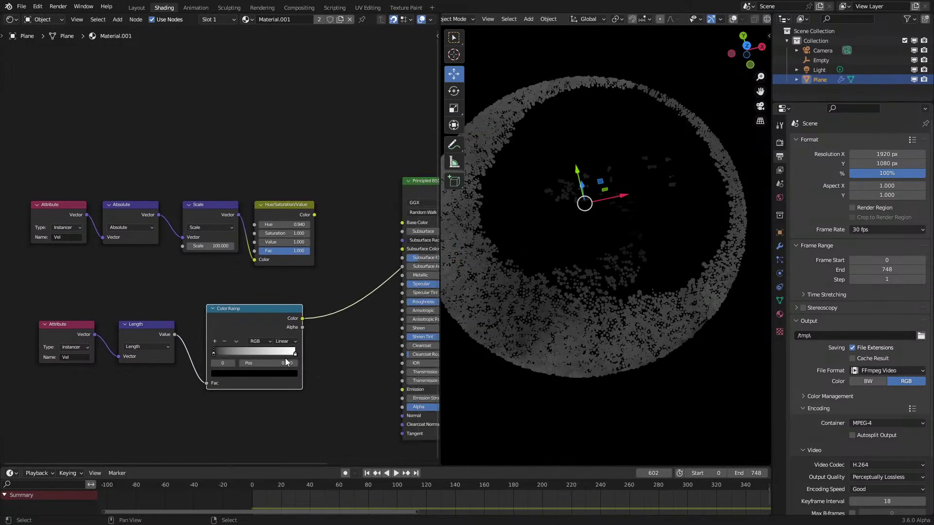
Set the ColorRamp's white stop to position 0.068 and its black stop to 0.031, and replay the simulation from the start
{"action": "left_click_drag", "start_coordinate": [271, 351], "coordinate": [278, 356]}
{"action": "mouse_move", "coordinate": [218, 352]}
{"action": "left_mouse_down"}
{"action": "mouse_move", "coordinate": [252, 352]}
{"action": "mouse_move", "coordinate": [212, 354]}
{"action": "mouse_move", "coordinate": [233, 354]}
{"action": "mouse_move", "coordinate": [219, 359]}
{"action": "left_mouse_up"}
{"action": "right_click", "coordinate": [235, 356]}
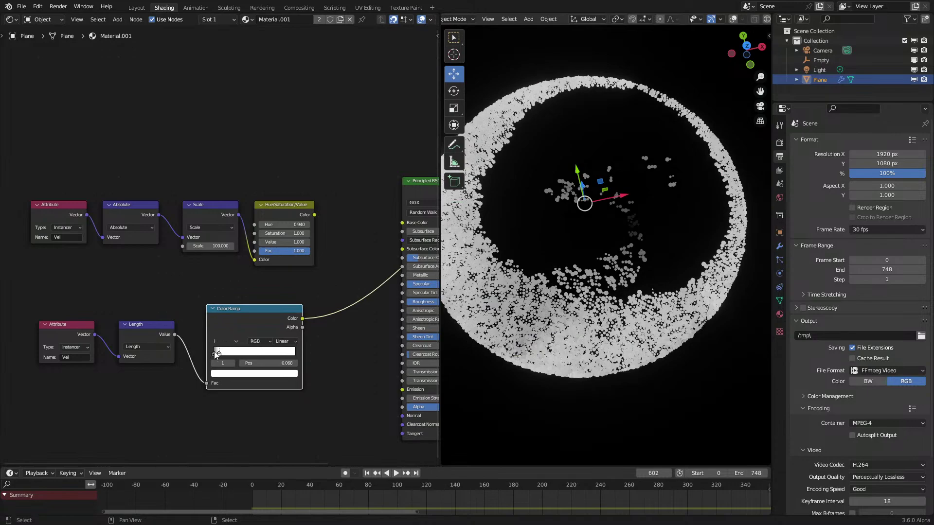
{"action": "left_click", "coordinate": [215, 351]}
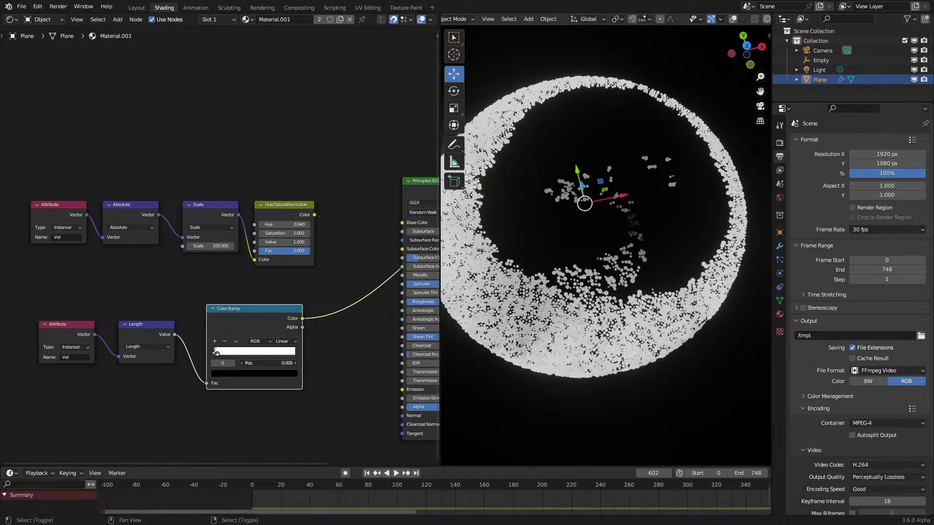
{"action": "key", "text": "space"}
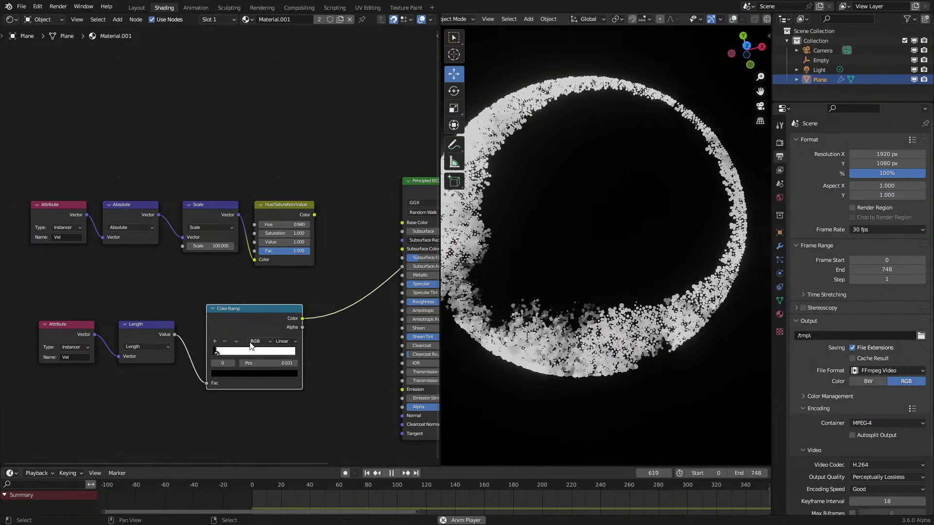
{"action": "key", "text": "shift+Left"}
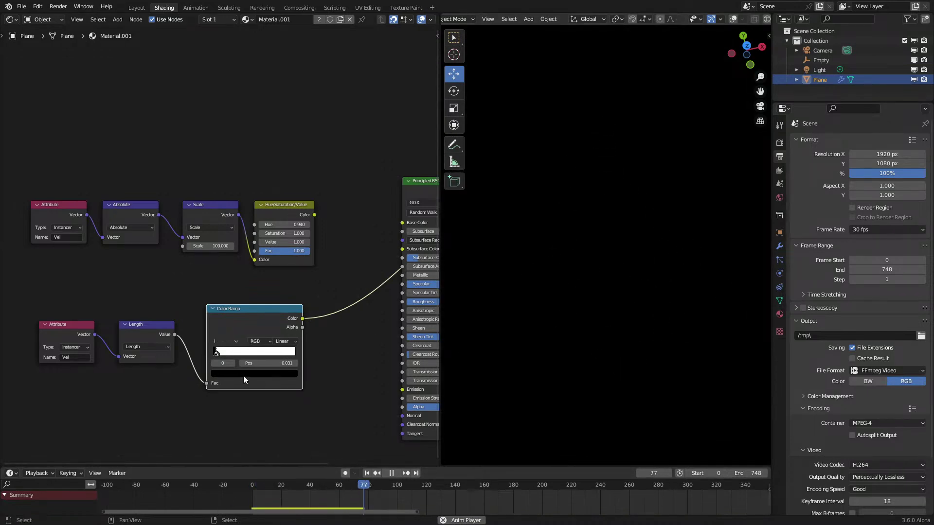
Adjust the ColorRamp's white stop to position 0.127 and its black stop to 0.017, and restart the simulation
{"action": "left_click_drag", "start_coordinate": [225, 354], "coordinate": [230, 354]}
{"action": "key", "text": "shift+Left"}
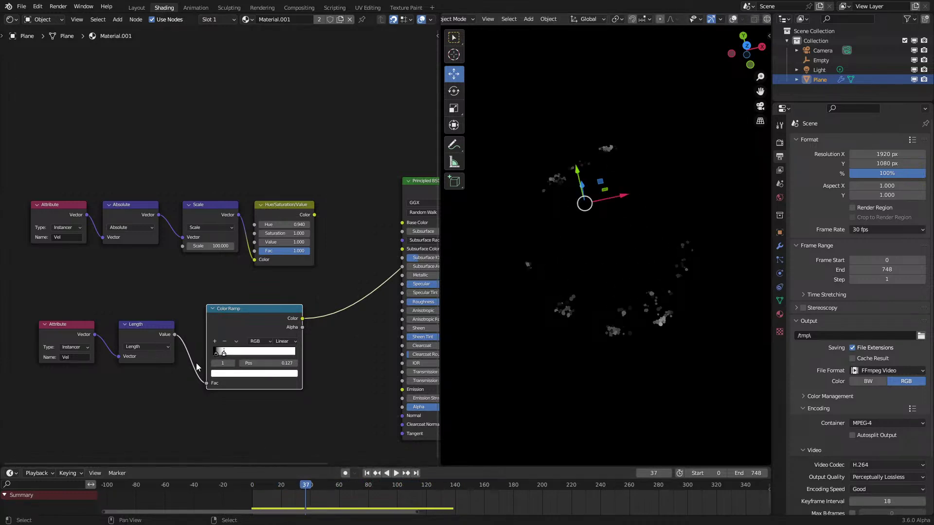
{"action": "scroll", "coordinate": [204, 369], "scroll_direction": "up", "scroll_amount": 1}
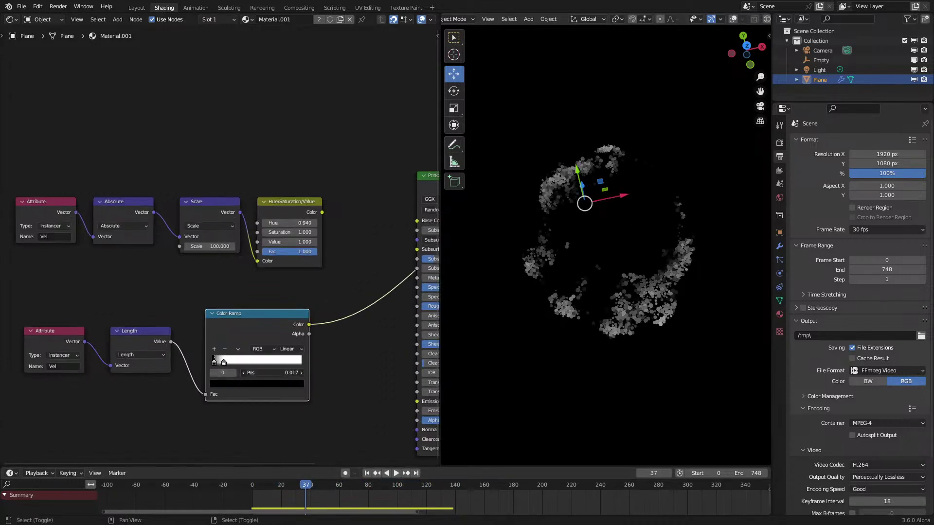
{"action": "key", "text": "shift+Left"}
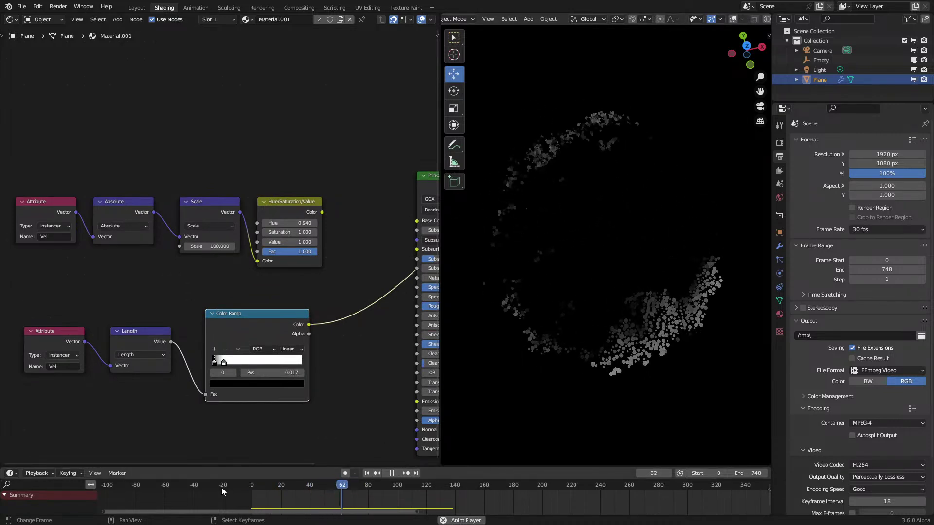
Make room after the ColorRamp, insert a Math node multiplying its output by 14, and replay the simulation
{"action": "left_click_drag", "start_coordinate": [119, 352], "coordinate": [236, 410]}
{"action": "key", "text": "g"}
{"action": "left_click", "coordinate": [150, 402]}
{"action": "key", "text": "q"}
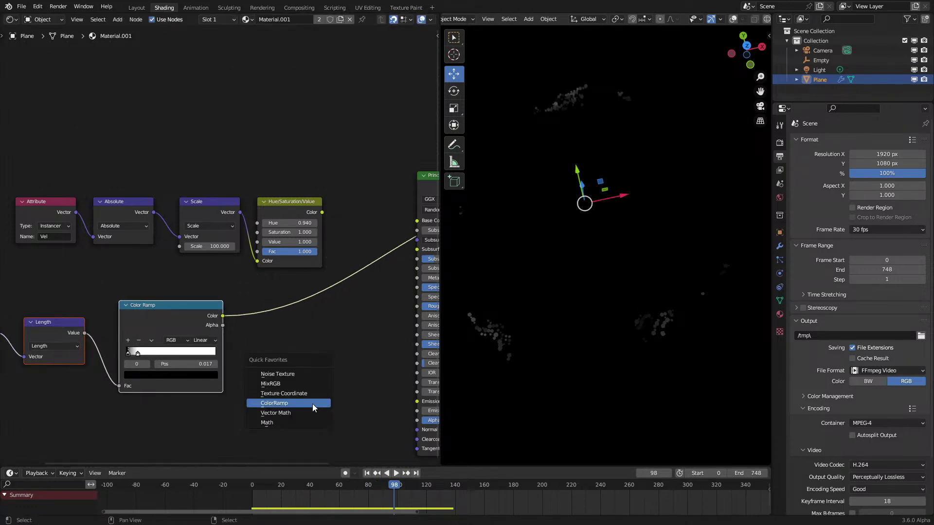
{"action": "left_click", "coordinate": [296, 421]}
{"action": "left_click", "coordinate": [299, 376]}
{"action": "left_click", "coordinate": [301, 373]}
{"action": "left_click", "coordinate": [301, 415]}
{"action": "left_click_drag", "start_coordinate": [309, 372], "coordinate": [292, 318]}
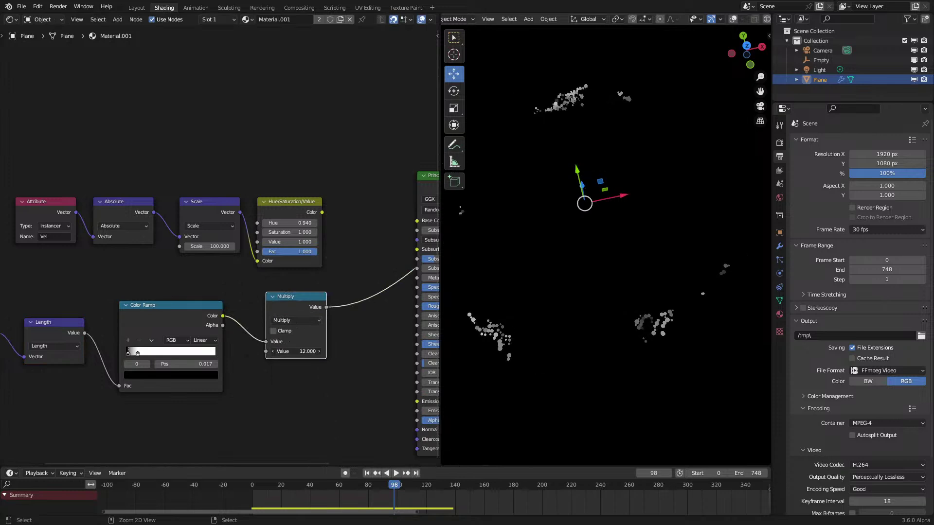
{"action": "left_click", "coordinate": [222, 493]}
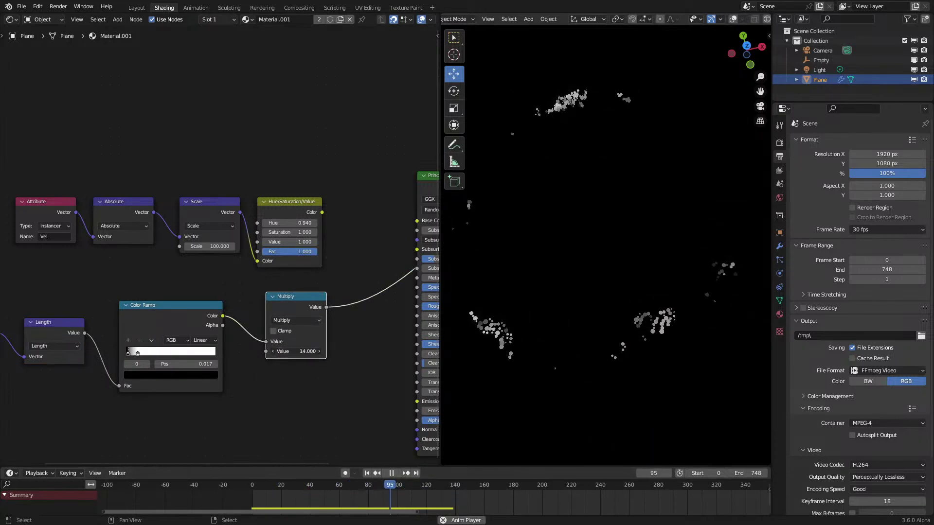
Set the Multiply node's value to 3, preview the Hue/Saturation/Value node's output on the material, and replay the simulation
{"action": "left_click", "coordinate": [186, 495]}
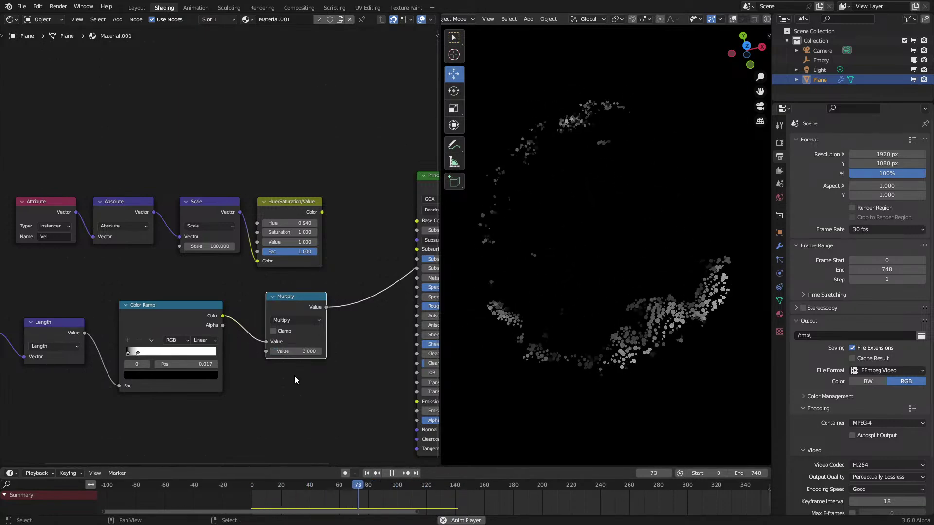
{"action": "left_click", "coordinate": [302, 201], "text": "ctrl+shift"}
{"action": "left_click", "coordinate": [211, 503]}
{"action": "key", "text": "space"}
{"action": "key", "text": "space"}
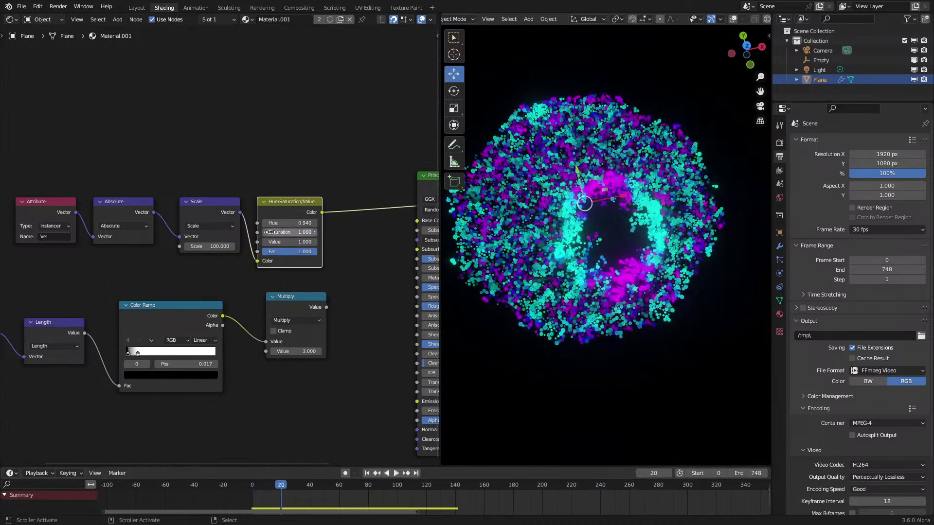
Set the Hue/Saturation/Value node's Saturation to 0.95 and replay the simulation from the start
{"action": "left_click", "coordinate": [267, 235]}
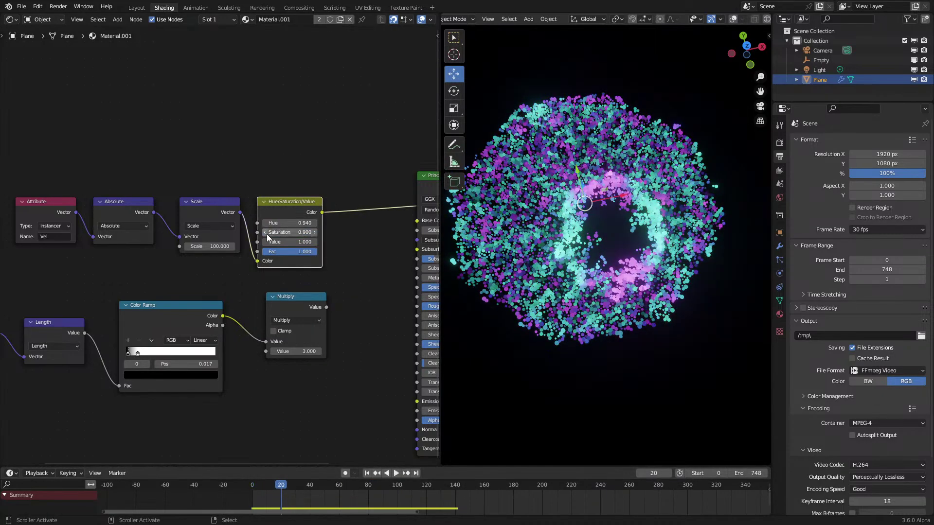
{"action": "key", "text": "space"}
{"action": "left_click", "coordinate": [295, 233]}
{"action": "type", "text": "0.95"}
{"action": "key", "text": "Return"}
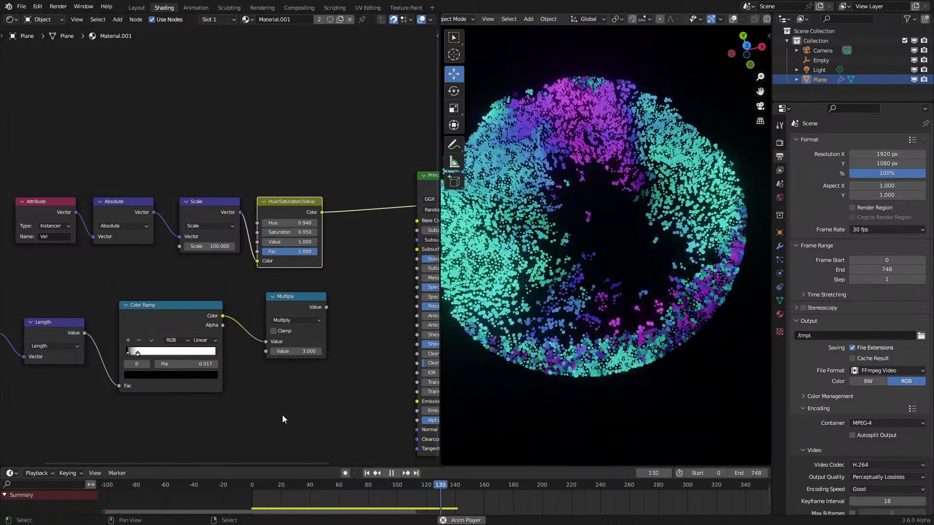
{"action": "left_click", "coordinate": [255, 496]}
{"action": "key", "text": "space"}
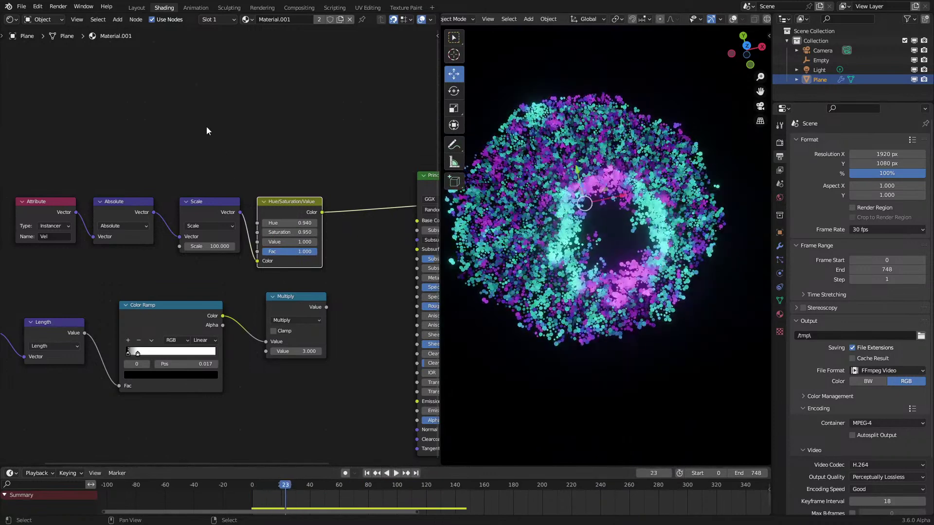
Add a Layer Weight node above the Hue/Saturation/Value node in the material
{"action": "key", "text": "shift+a"}
{"action": "mouse_move", "coordinate": [174, 137]}
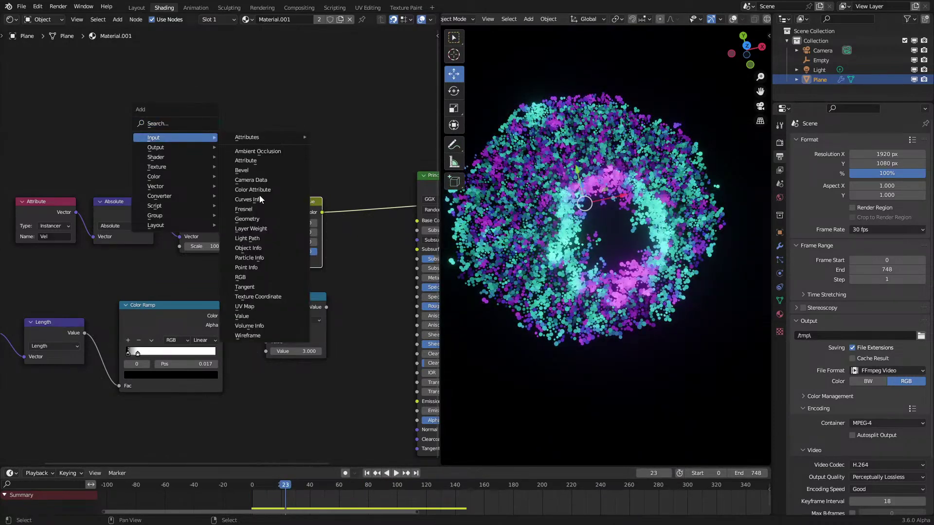
{"action": "left_click", "coordinate": [273, 228]}
{"action": "left_click", "coordinate": [239, 102]}
{"action": "middle_click_drag", "start_coordinate": [372, 192], "coordinate": [313, 253]}
{"action": "scroll", "coordinate": [233, 261], "scroll_direction": "up", "scroll_amount": 1}
Duplicate the Hue/Saturation/Value node, insert the copy after the original, and drive its Fac with the Layer Weight's Facing output
{"action": "left_click", "coordinate": [230, 264]}
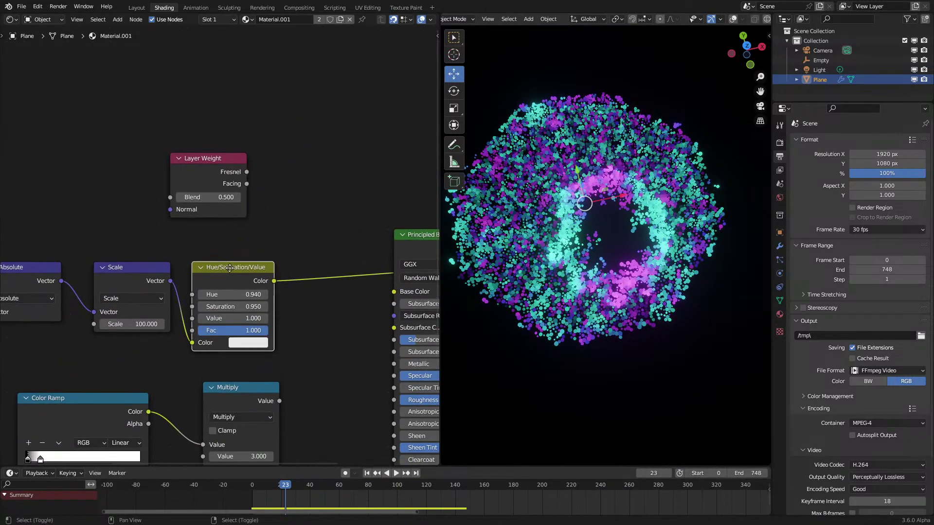
{"action": "key", "text": "shift+d"}
{"action": "left_click", "coordinate": [331, 220]}
{"action": "left_click_drag", "start_coordinate": [318, 276], "coordinate": [318, 287]}
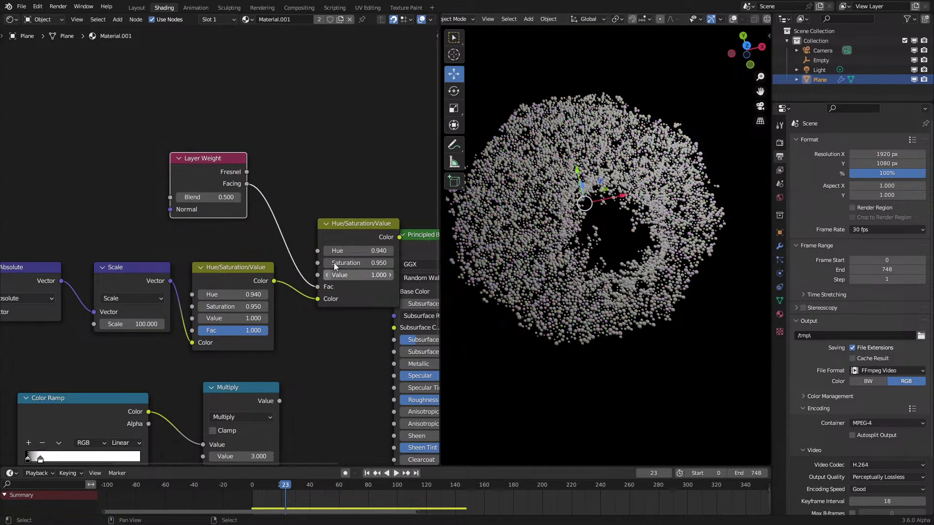
{"action": "left_click_drag", "start_coordinate": [360, 225], "coordinate": [354, 225]}
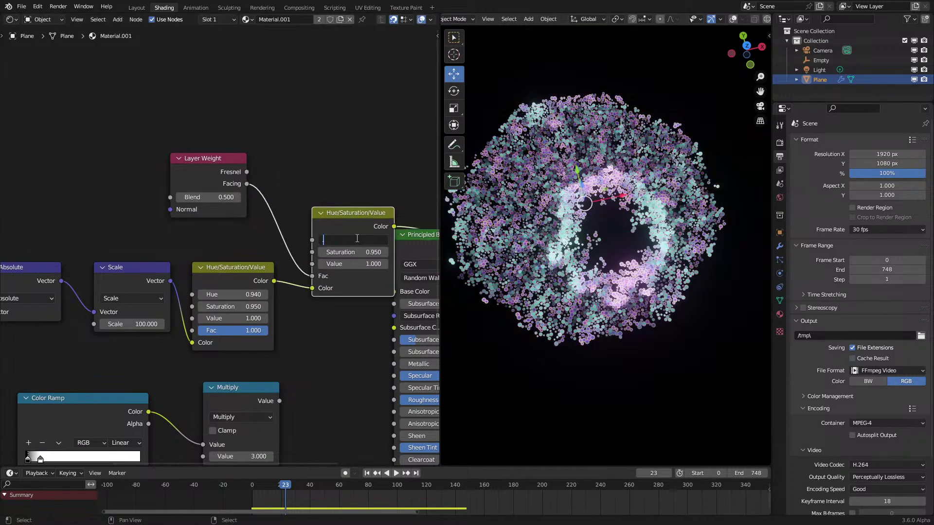
Set the second Hue/Saturation/Value node's Hue to 0.5, Saturation to 1 and Value to 0
{"action": "key", "text": "Return"}
{"action": "left_click", "coordinate": [734, 19]}
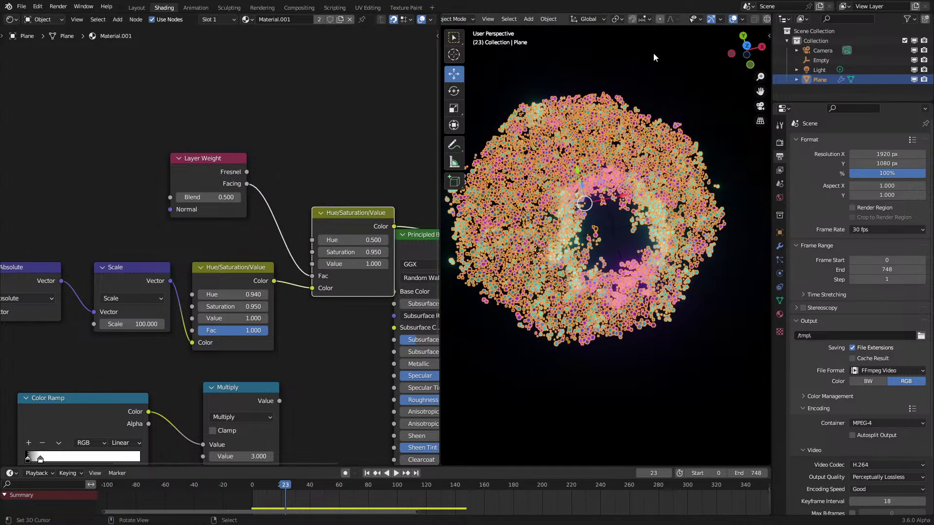
{"action": "left_click", "coordinate": [733, 21]}
{"action": "scroll", "coordinate": [331, 226], "scroll_direction": "up", "scroll_amount": 4}
{"action": "left_click_drag", "start_coordinate": [414, 255], "coordinate": [317, 255]}
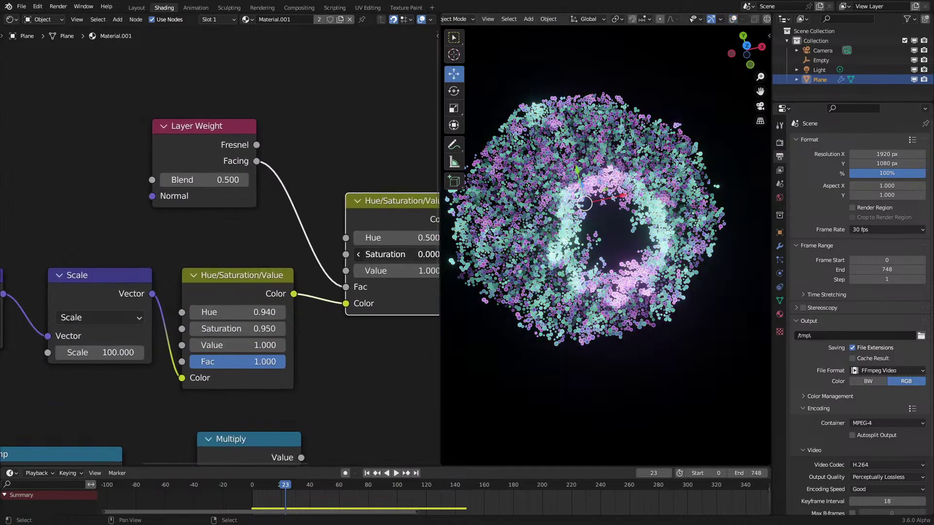
{"action": "scroll", "coordinate": [487, 263], "scroll_direction": "up", "scroll_amount": 2}
{"action": "left_click_drag", "start_coordinate": [416, 271], "coordinate": [321, 271]}
{"action": "left_click", "coordinate": [416, 258]}
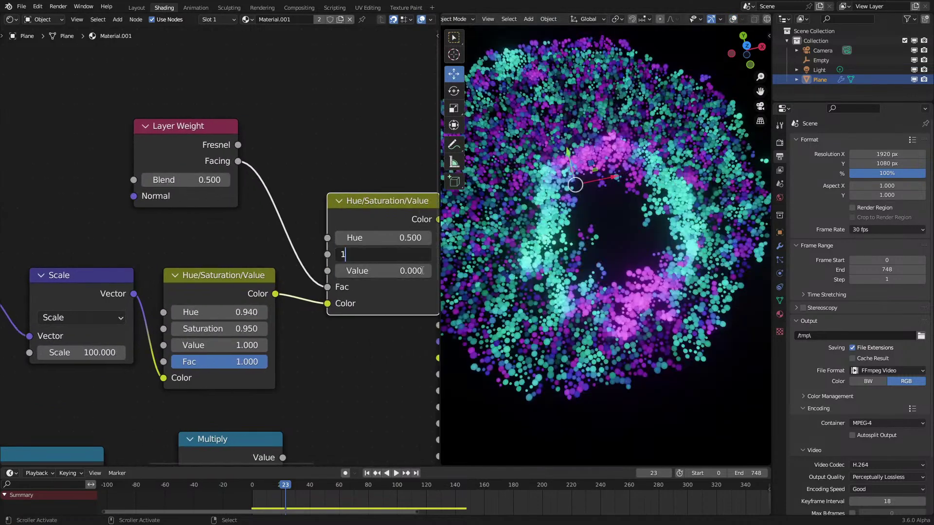
{"action": "middle_click_drag", "start_coordinate": [573, 293], "coordinate": [572, 268]}
Delete the Principled BSDF node, reposition the second Hue/Saturation/Value node, and play the simulation
{"action": "scroll", "coordinate": [430, 240], "scroll_direction": "down", "scroll_amount": 5}
{"action": "middle_click_drag", "start_coordinate": [432, 241], "coordinate": [301, 242]}
{"action": "left_click", "coordinate": [349, 246]}
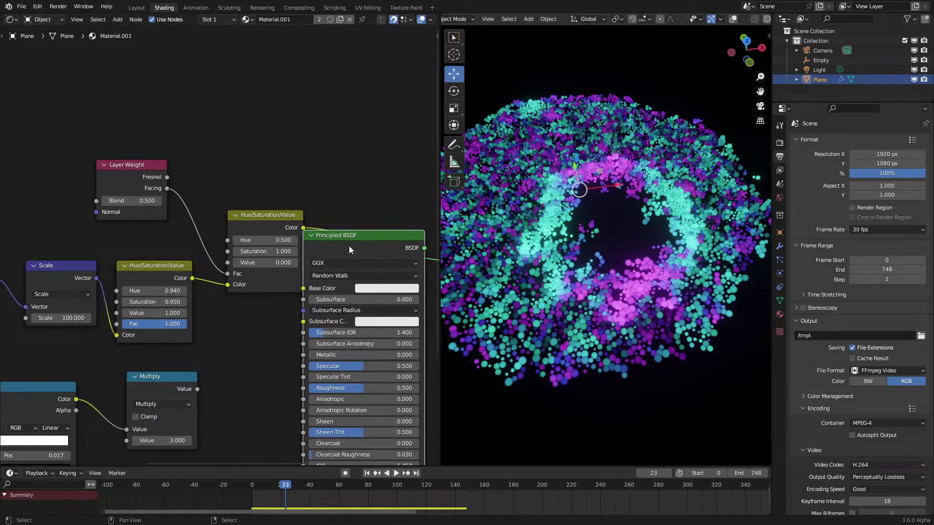
{"action": "key", "text": "ctrl+x"}
{"action": "left_click_drag", "start_coordinate": [287, 225], "coordinate": [278, 235]}
{"action": "key", "text": "space"}
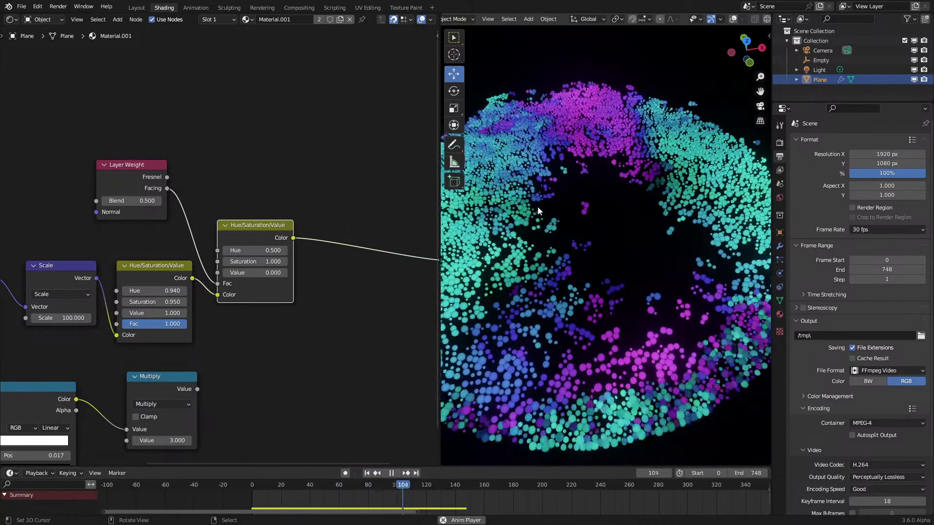
Set the second Hue/Saturation/Value node's Value to 1 and Hue to 0.6, and replay the simulation from the start
{"action": "key", "text": "space"}
{"action": "middle_click_drag", "start_coordinate": [474, 237], "coordinate": [622, 223], "text": "shift"}
{"action": "scroll", "coordinate": [597, 218], "scroll_direction": "up", "scroll_amount": 7}
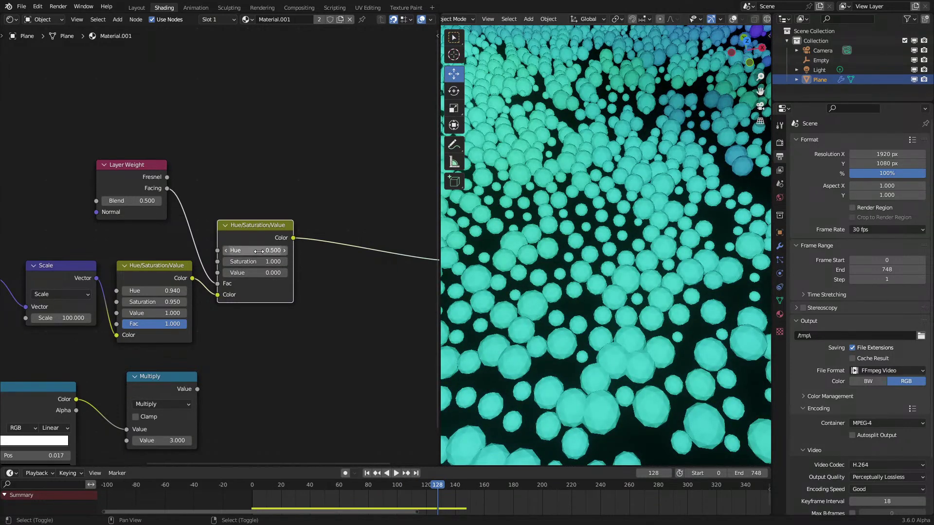
{"action": "right_click", "coordinate": [263, 273]}
{"action": "mouse_move", "coordinate": [263, 250]}
{"action": "left_mouse_down"}
{"action": "mouse_move", "coordinate": [226, 250]}
{"action": "mouse_move", "coordinate": [251, 251]}
{"action": "left_mouse_up"}
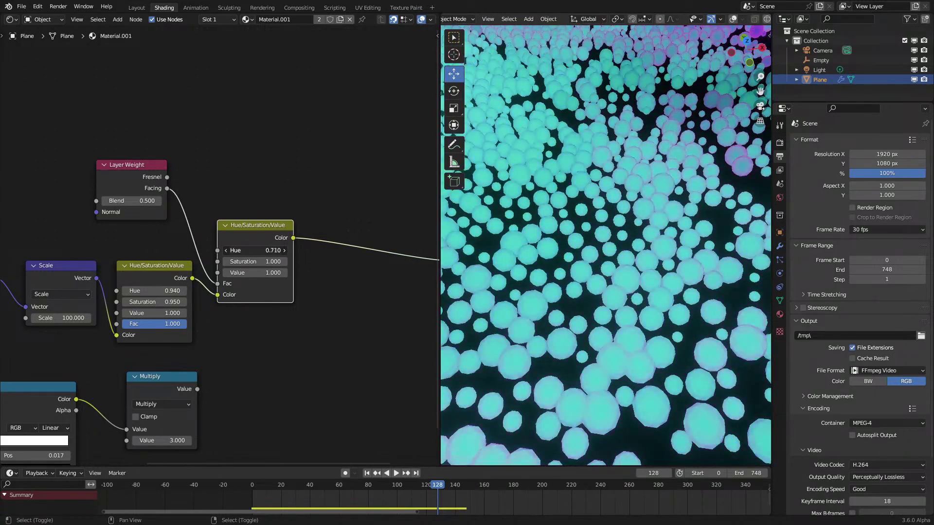
{"action": "scroll", "coordinate": [519, 250], "scroll_direction": "down", "scroll_amount": 10}
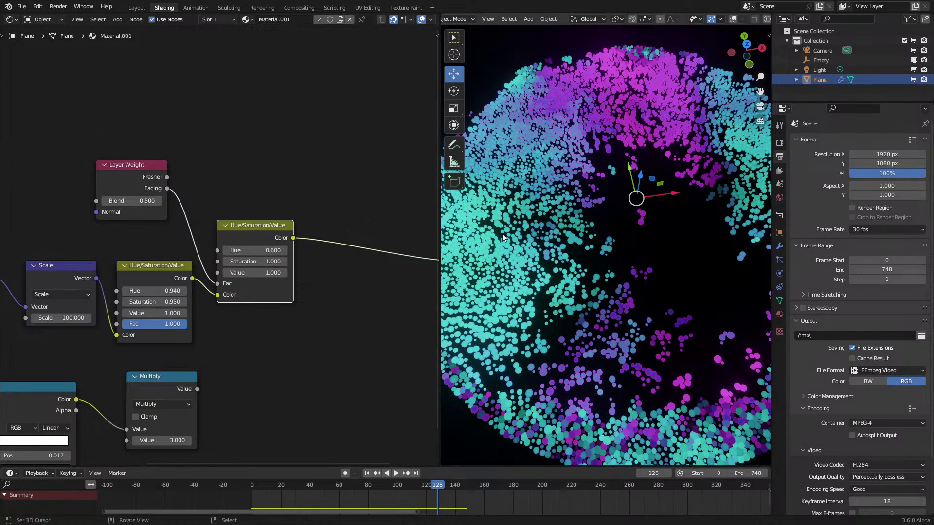
{"action": "key", "text": "space"}
{"action": "left_click", "coordinate": [260, 486]}
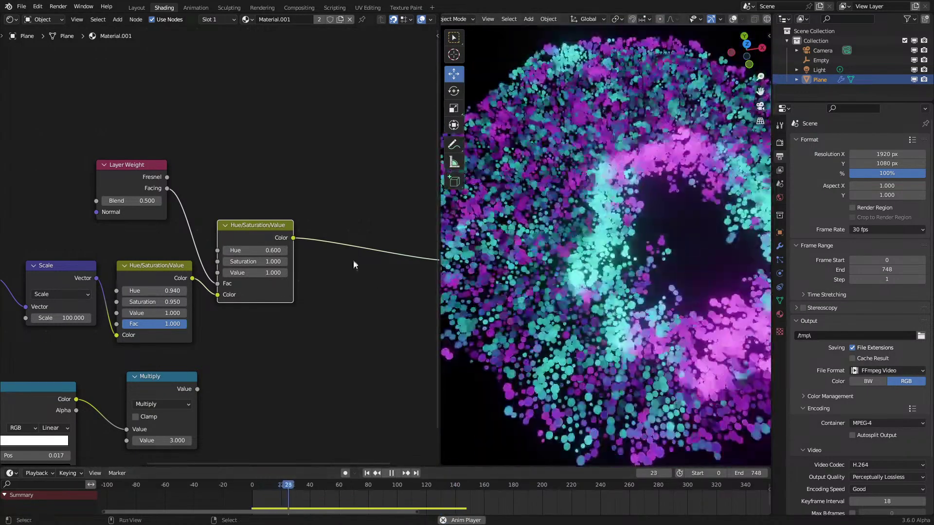
Try other Saturation values on both Hue/Saturation/Value nodes, ending at 0.95 on the first and 1 on the second
{"action": "key", "text": "space"}
{"action": "left_click_drag", "start_coordinate": [254, 264], "coordinate": [302, 264]}
{"action": "key", "text": "BackSpace"}
{"action": "key", "text": "space"}
{"action": "left_click", "coordinate": [155, 302]}
{"action": "type", "text": ".5"}
{"action": "key", "text": "Return"}
{"action": "left_click_drag", "start_coordinate": [255, 263], "coordinate": [270, 263]}
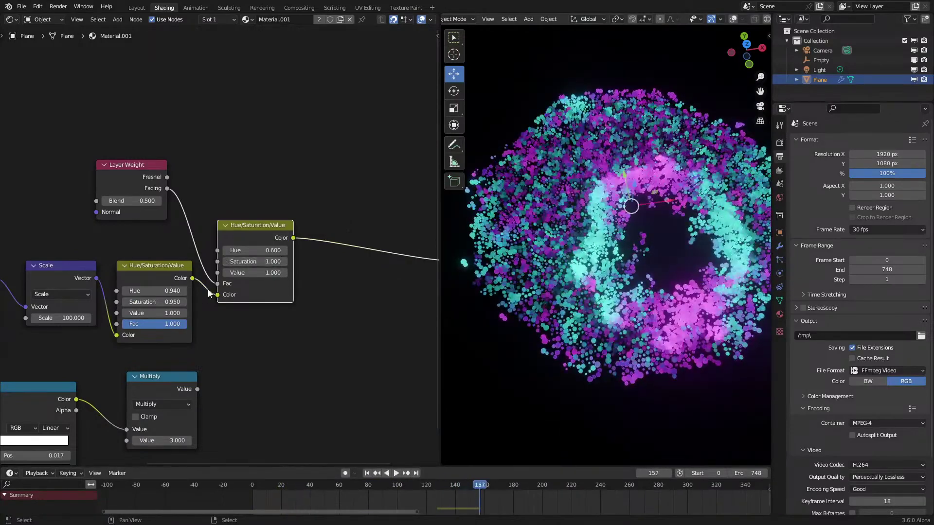
Restart the simulation and set the first Hue/Saturation/Value node's Saturation to 0.99
{"action": "key", "text": "space"}
{"action": "left_click", "coordinate": [219, 487]}
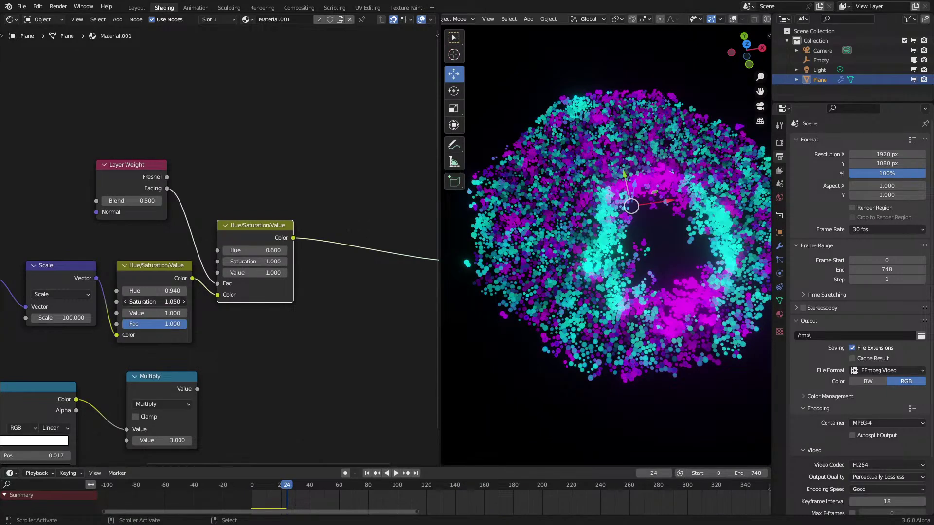
{"action": "key", "text": "BackSpace"}
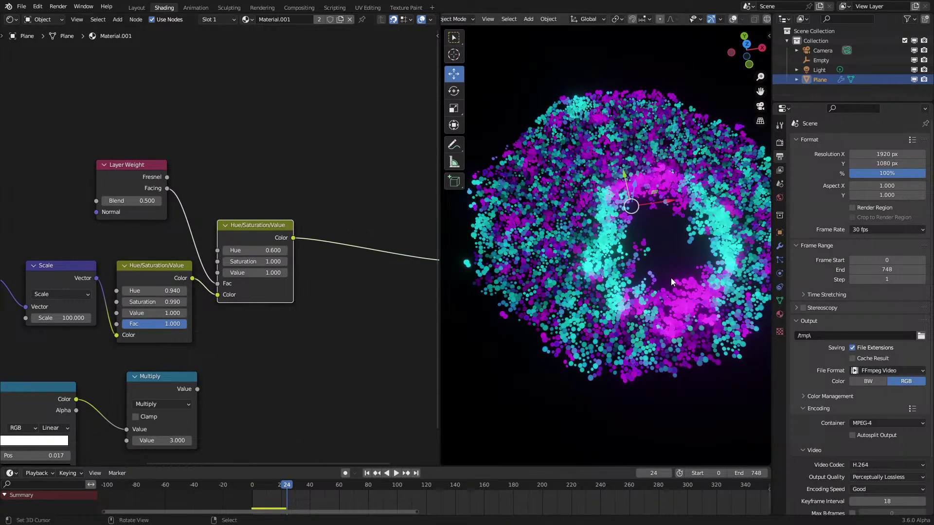
Remove the Layer Weight and second Hue/Saturation/Value nodes, keeping the first Hue/Saturation/Value node linked to the material output
{"action": "left_click", "coordinate": [160, 262], "text": "ctrl+shift"}
{"action": "left_click_drag", "start_coordinate": [141, 168], "coordinate": [211, 206]}
{"action": "right_click", "coordinate": [212, 206]}
{"action": "left_click_drag", "start_coordinate": [135, 130], "coordinate": [232, 237]}
{"action": "key", "text": "ctrl+x"}
{"action": "scroll", "coordinate": [156, 302], "scroll_direction": "down", "scroll_amount": 3}
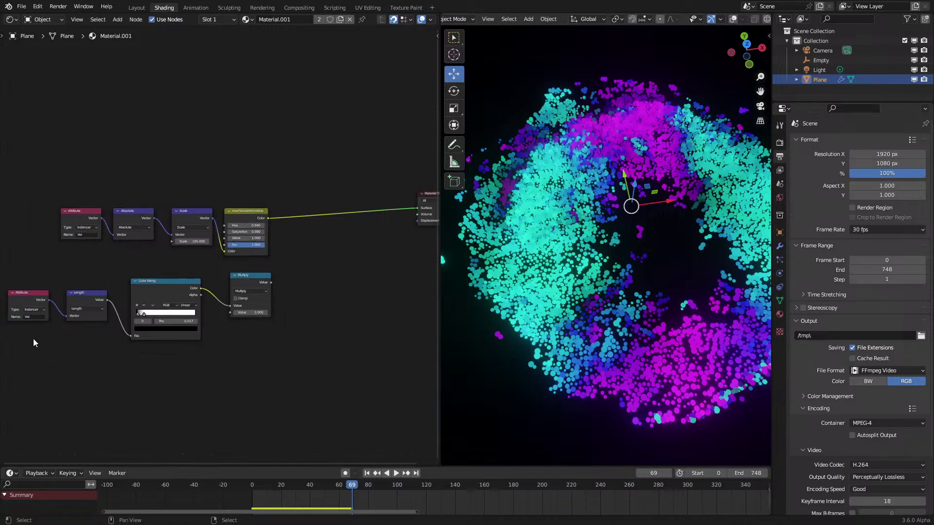
Switch the node editor to the geometry nodes tree and send the Simulation Output's geometry directly to the Group Output
{"action": "left_click", "coordinate": [8, 19]}
{"action": "left_click", "coordinate": [53, 100]}
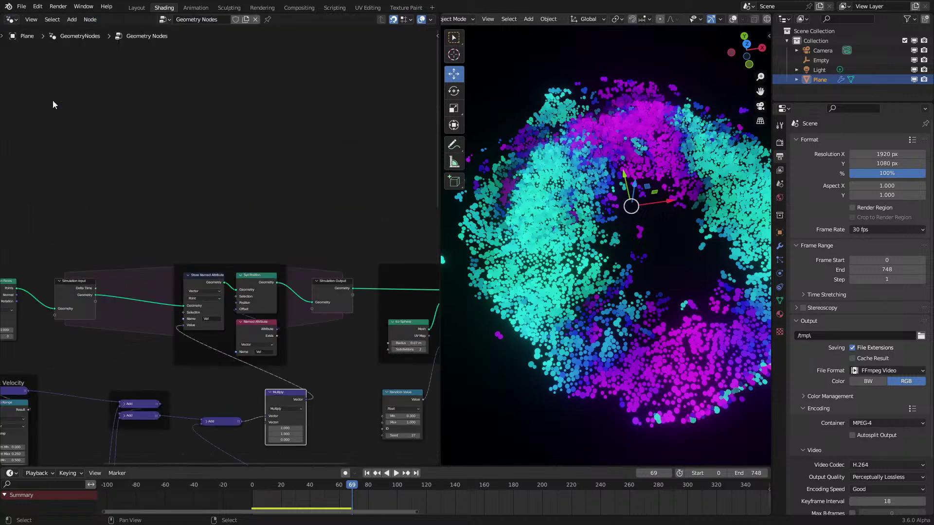
{"action": "middle_click_drag", "start_coordinate": [223, 234], "coordinate": [108, 280]}
{"action": "scroll", "coordinate": [145, 276], "scroll_direction": "up", "scroll_amount": 3}
{"action": "left_click", "coordinate": [121, 282], "text": "ctrl+shift"}
Set the viewport to solid shading and turn on its overlays
{"action": "key", "text": "z"}
{"action": "left_click", "coordinate": [630, 271]}
{"action": "left_click", "coordinate": [733, 19]}
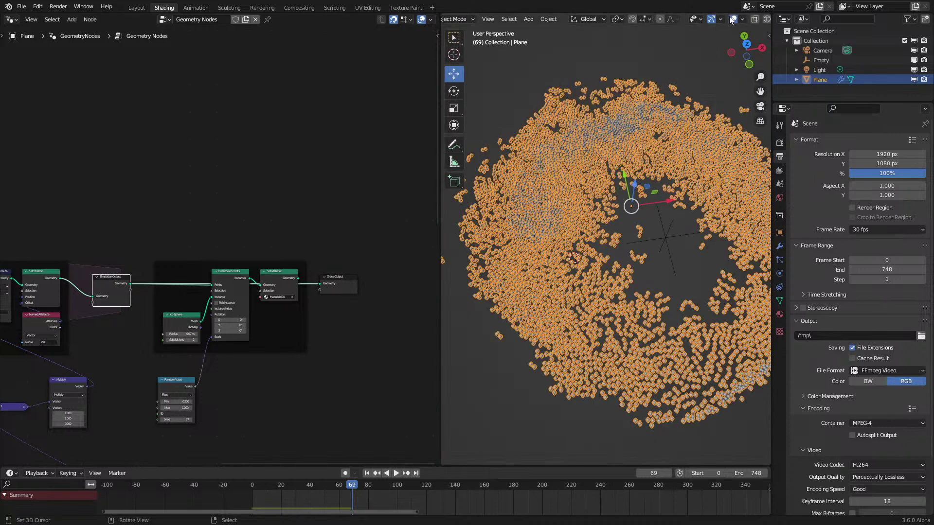
Add a Points to Volume node above the instancing frame and feed it the Simulation Output's geometry
{"action": "key", "text": "shift+a"}
{"action": "left_click", "coordinate": [156, 150]}
{"action": "type", "text": "poi"}
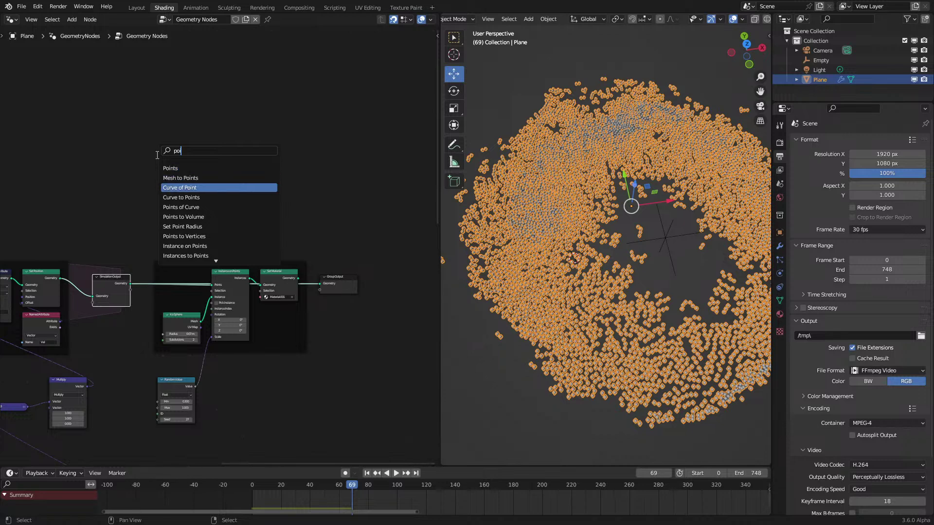
{"action": "key", "text": "Return"}
{"action": "left_click", "coordinate": [167, 188]}
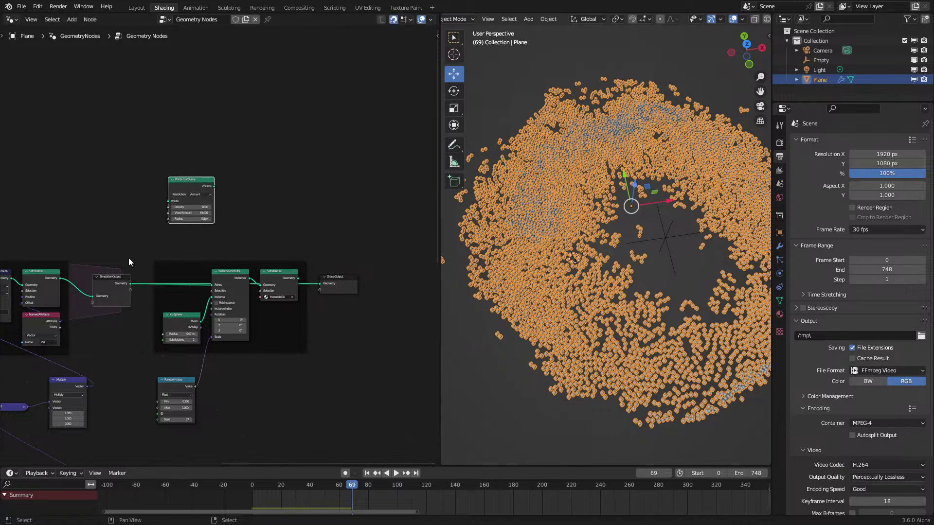
{"action": "left_click_drag", "start_coordinate": [170, 205], "coordinate": [168, 202]}
{"action": "scroll", "coordinate": [185, 174], "scroll_direction": "up", "scroll_amount": 2}
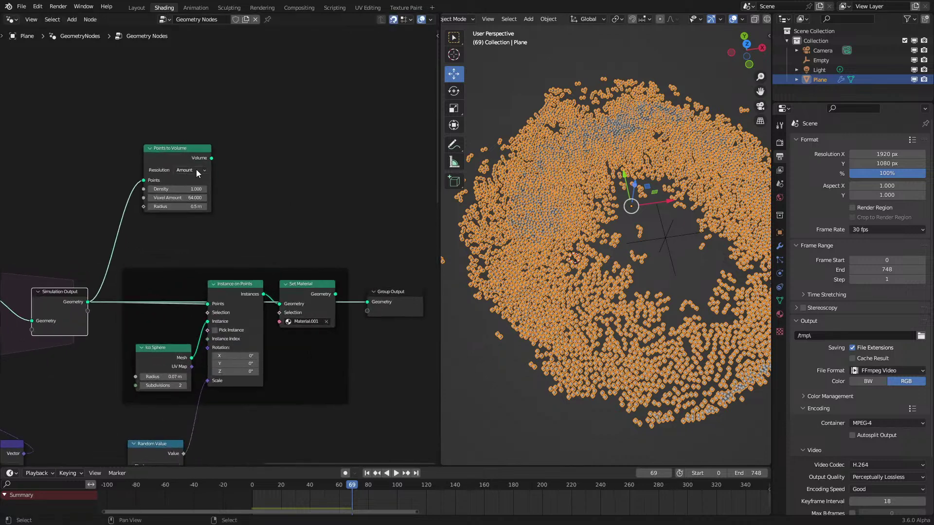
Send the Points to Volume node's result to the Group Output
{"action": "left_click", "coordinate": [187, 154], "text": "ctrl+shift"}
{"action": "key", "text": "ctrl+z"}
{"action": "left_click", "coordinate": [174, 159], "text": "alt+shift"}
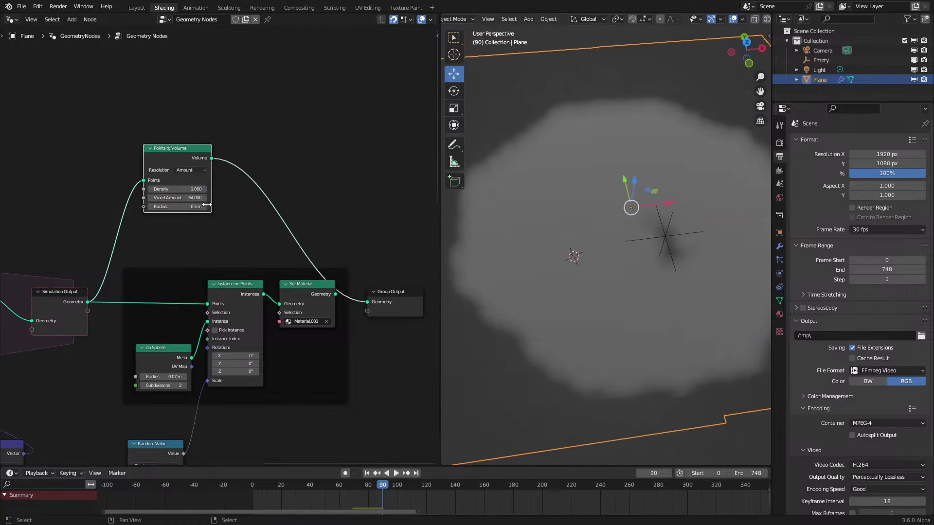
Set the Points to Volume radius to 0.14 m and voxel amount to 200, and replay the simulation from the start
{"action": "mouse_move", "coordinate": [177, 205]}
{"action": "left_mouse_down"}
{"action": "mouse_move", "coordinate": [154, 205]}
{"action": "mouse_move", "coordinate": [163, 206]}
{"action": "left_mouse_up"}
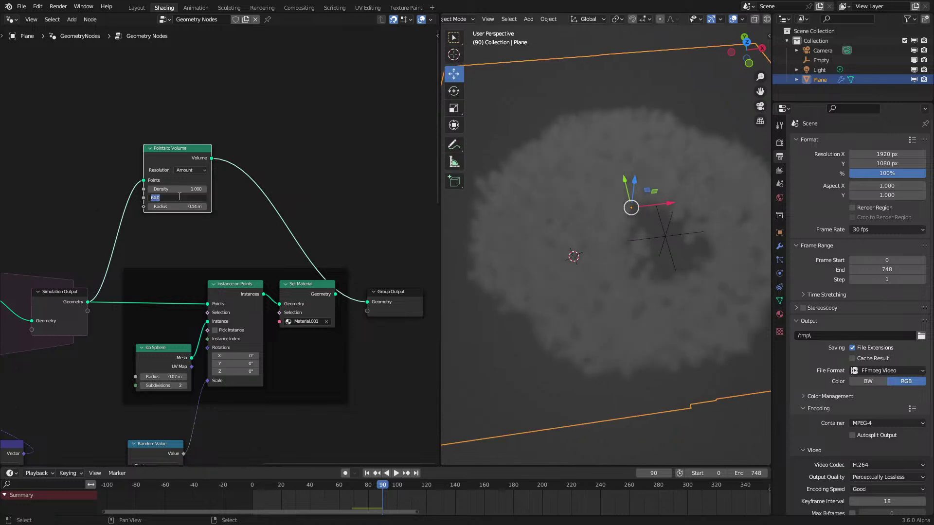
{"action": "key", "text": "Return"}
{"action": "key", "text": "space"}
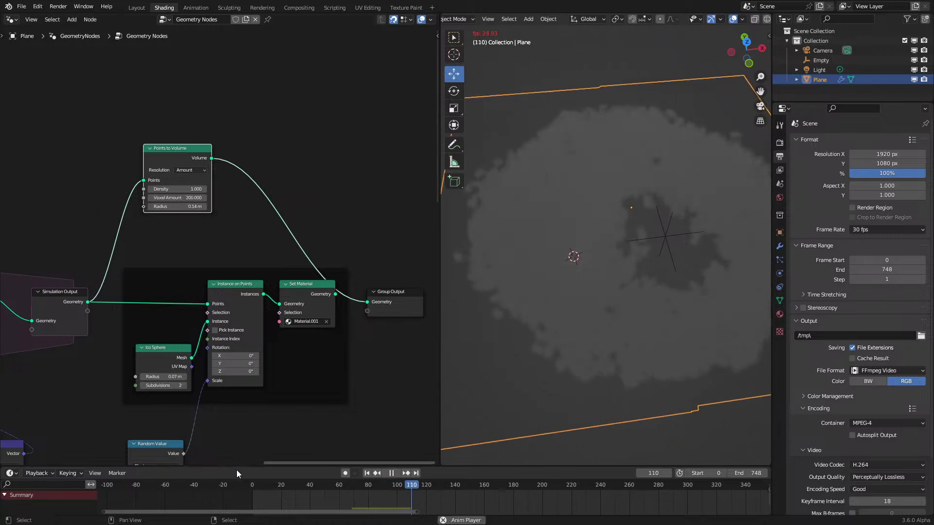
{"action": "left_click", "coordinate": [252, 485]}
{"action": "middle_click_drag", "start_coordinate": [625, 182], "coordinate": [628, 181]}
{"action": "scroll", "coordinate": [629, 170], "scroll_direction": "up", "scroll_amount": 3}
{"action": "key", "text": "space"}
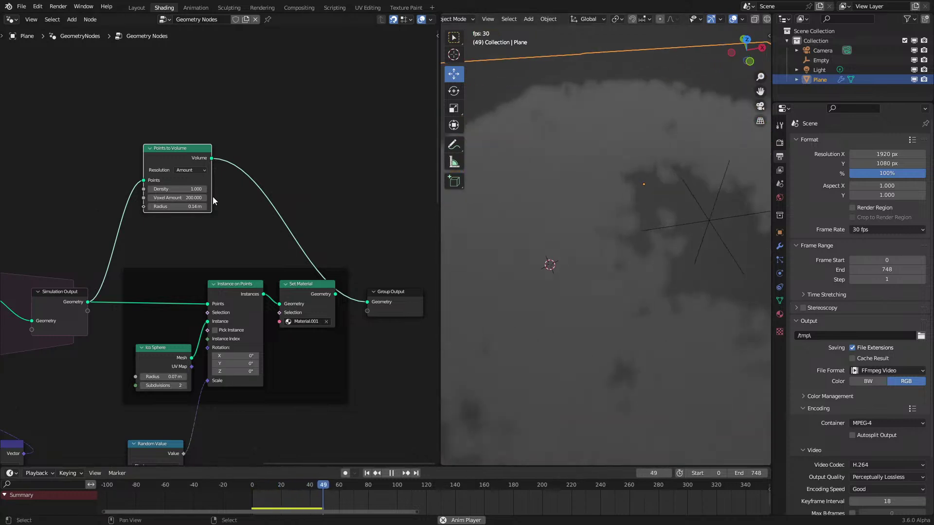
Insert a Volume to Mesh node between Points to Volume and the Group Output, and replay the simulation from the start
{"action": "key", "text": "shift+a"}
{"action": "mouse_move", "coordinate": [220, 271]}
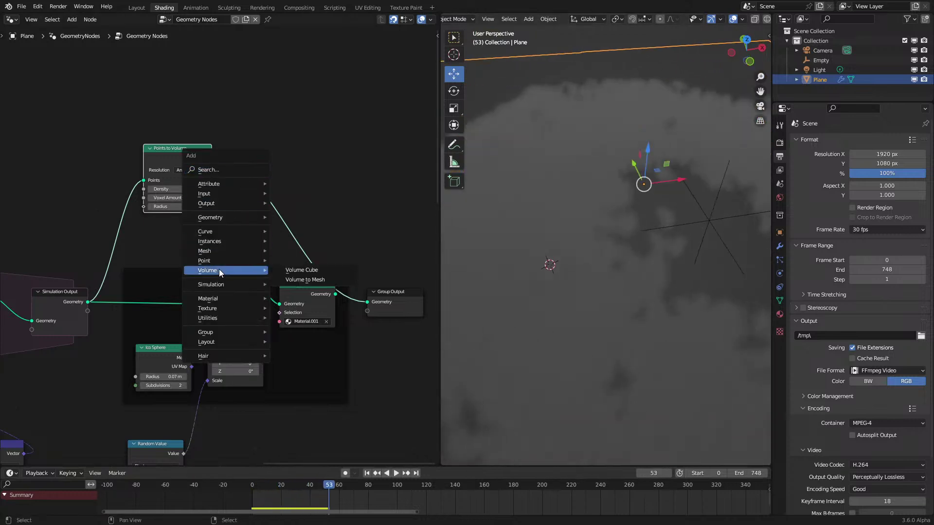
{"action": "left_click", "coordinate": [303, 280]}
{"action": "left_click", "coordinate": [323, 206]}
{"action": "key", "text": "space"}
{"action": "left_click_drag", "start_coordinate": [229, 487], "coordinate": [263, 472]}
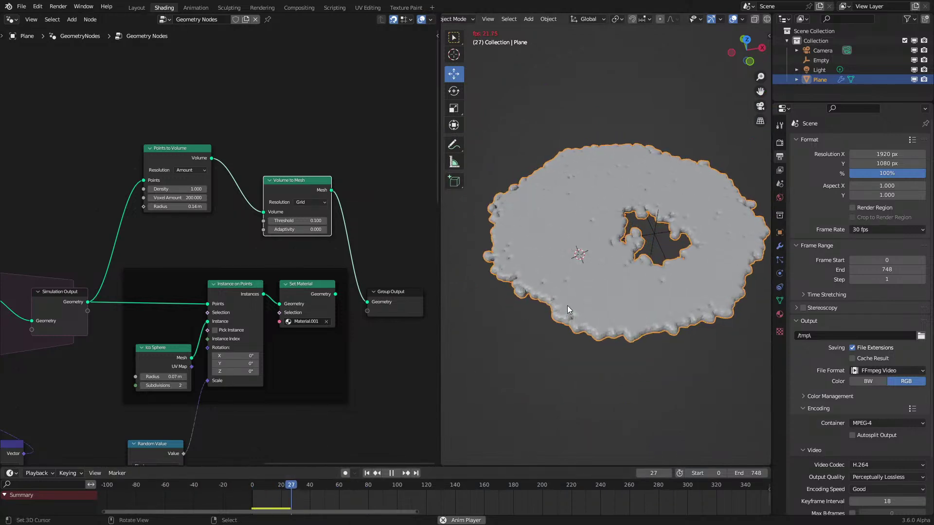
Set the Volume to Mesh threshold to 0.5 and resume the simulation playback
{"action": "key", "text": "space"}
{"action": "scroll", "coordinate": [215, 242], "scroll_direction": "up", "scroll_amount": 1}
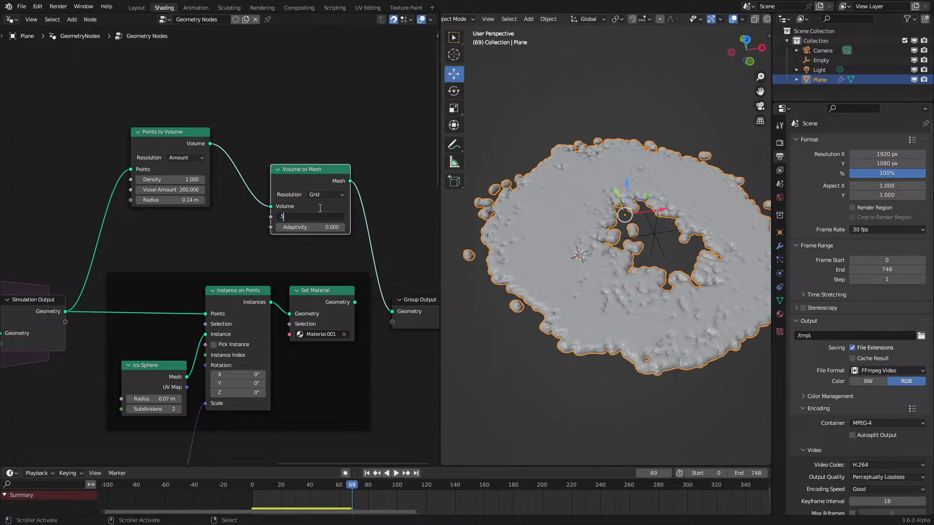
{"action": "key", "text": "Return"}
{"action": "middle_click_drag", "start_coordinate": [655, 223], "coordinate": [654, 240]}
{"action": "key", "text": "space"}
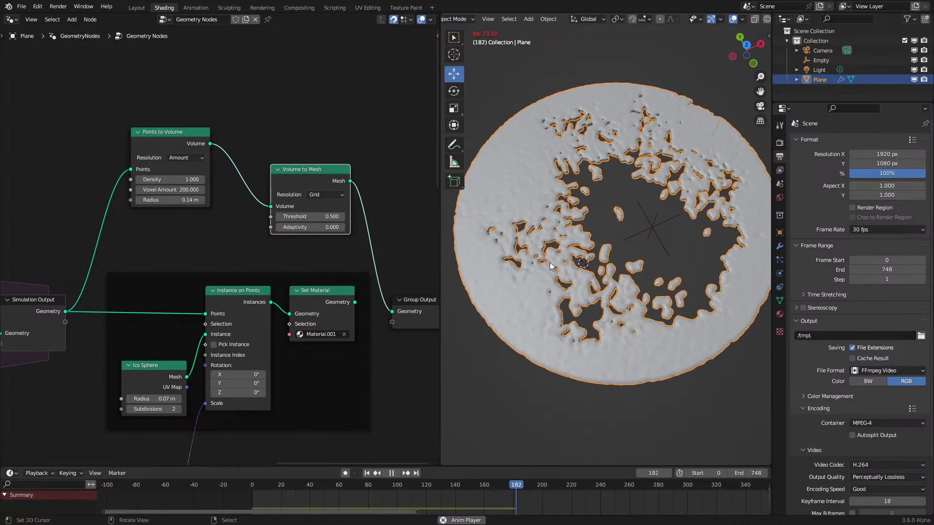
Set the Points to Volume radius to 0.21 m and the Volume to Mesh threshold to 0.910, and run the simulation further
{"action": "left_click_drag", "start_coordinate": [190, 200], "coordinate": [204, 200], "text": "shift"}
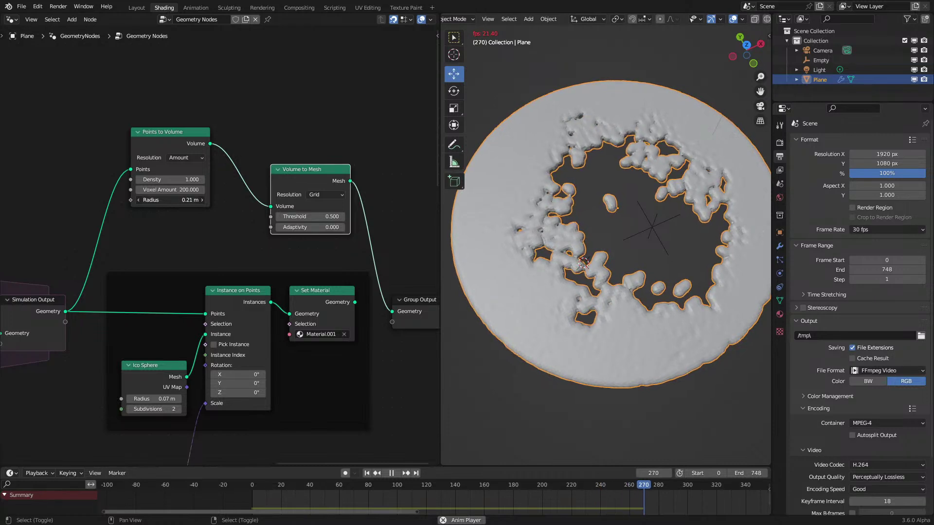
{"action": "key", "text": "space"}
{"action": "left_click_drag", "start_coordinate": [311, 216], "coordinate": [345, 217]}
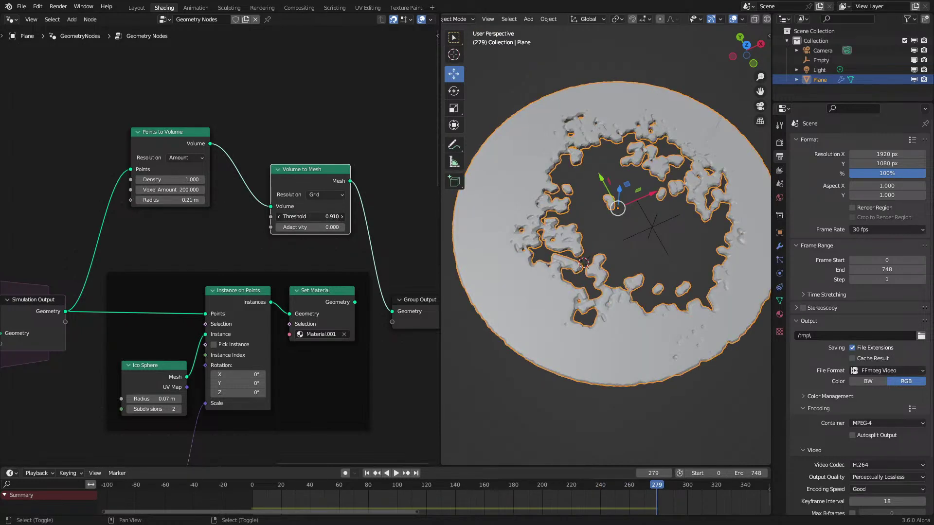
{"action": "left_click", "coordinate": [642, 254]}
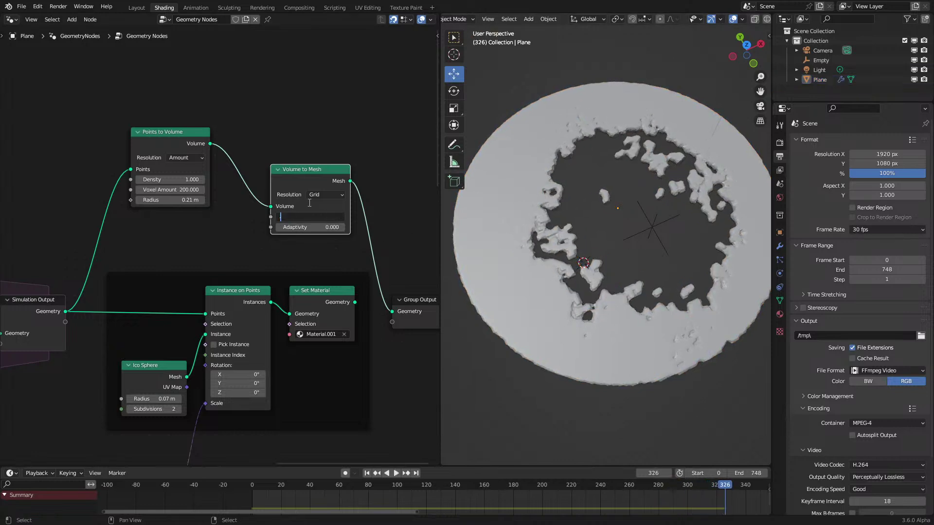
Set the Volume to Mesh threshold to 0.5 and the Points to Volume radius to 0.5 m, and replay the simulation from the start
{"action": "type", "text": "0.5"}
{"action": "key", "text": "Return"}
{"action": "left_click_drag", "start_coordinate": [168, 180], "coordinate": [185, 200]}
{"action": "right_click", "coordinate": [169, 179]}
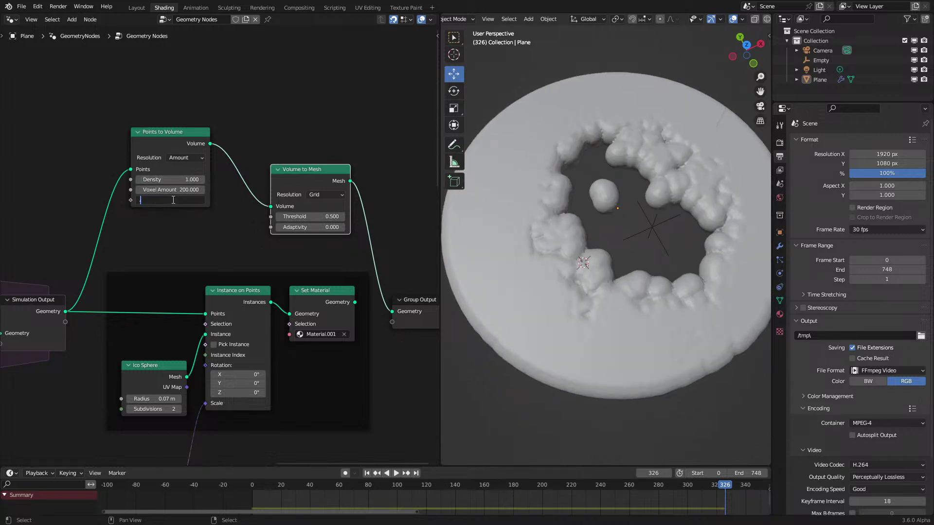
{"action": "key", "text": "Return"}
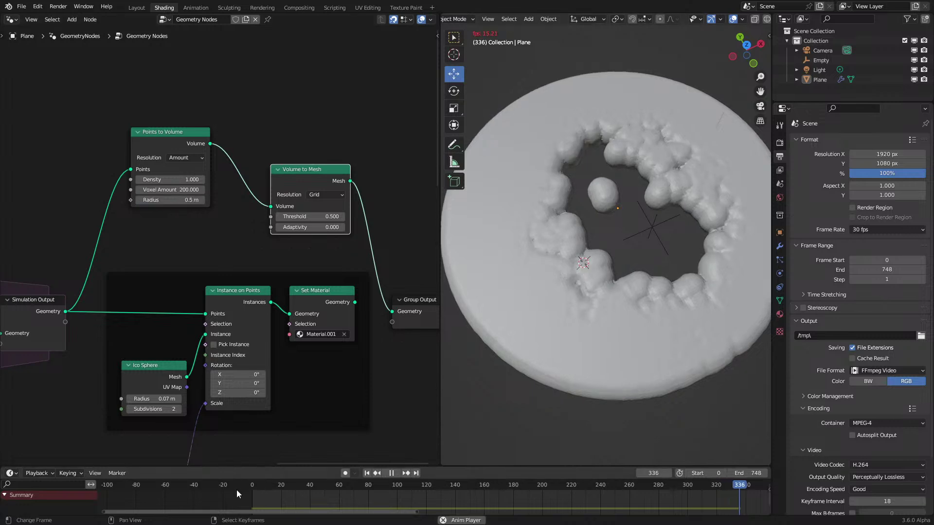
{"action": "left_click", "coordinate": [236, 490]}
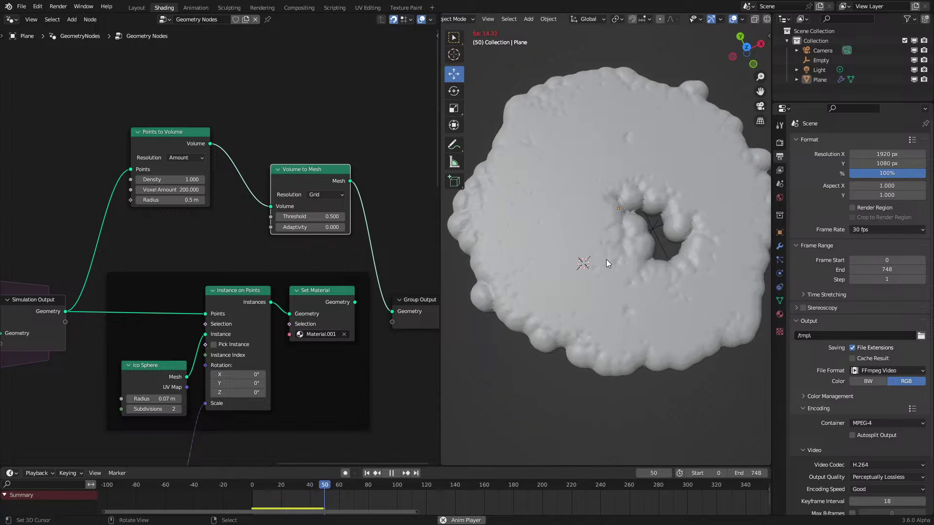
{"action": "key", "text": "space"}
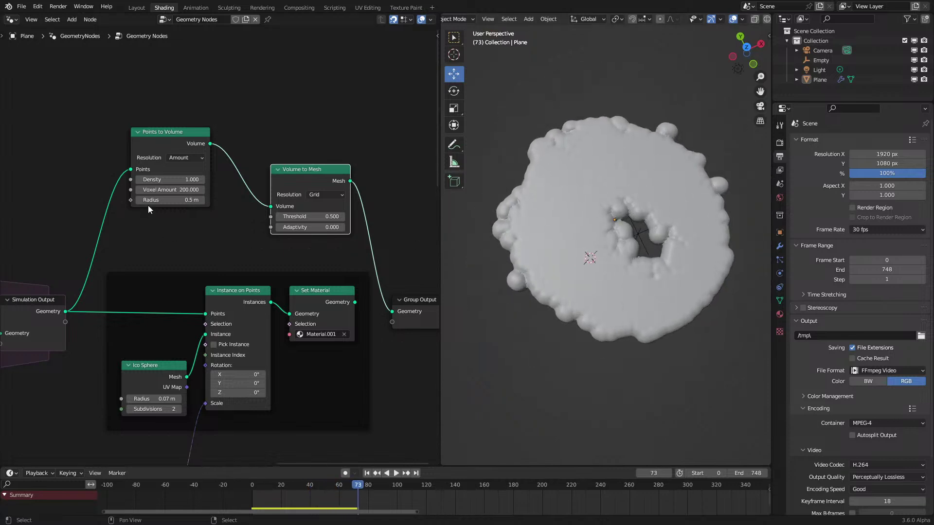
Set the Points to Volume radius to 0.12 m and resume the simulation playback
{"action": "left_click_drag", "start_coordinate": [183, 180], "coordinate": [157, 203]}
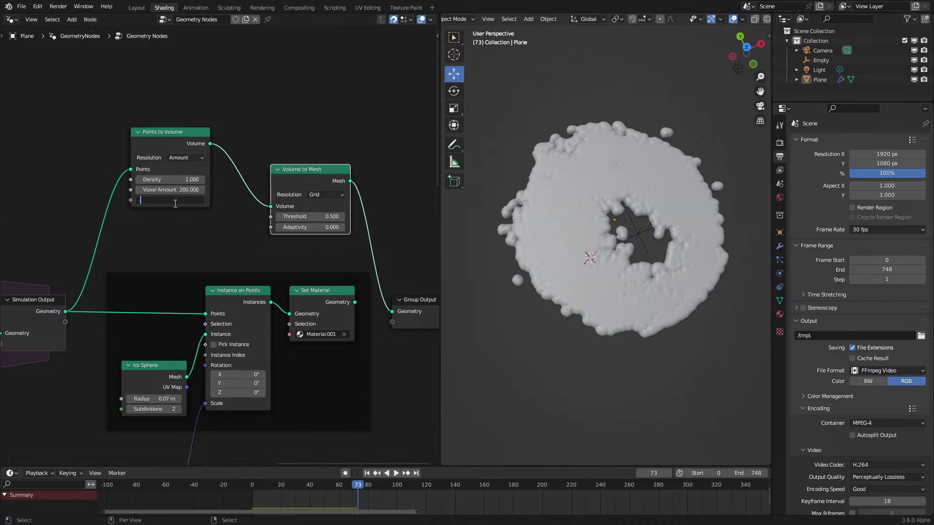
{"action": "key", "text": "Return"}
{"action": "left_click_drag", "start_coordinate": [174, 201], "coordinate": [155, 201], "text": "shift"}
{"action": "key", "text": "space"}
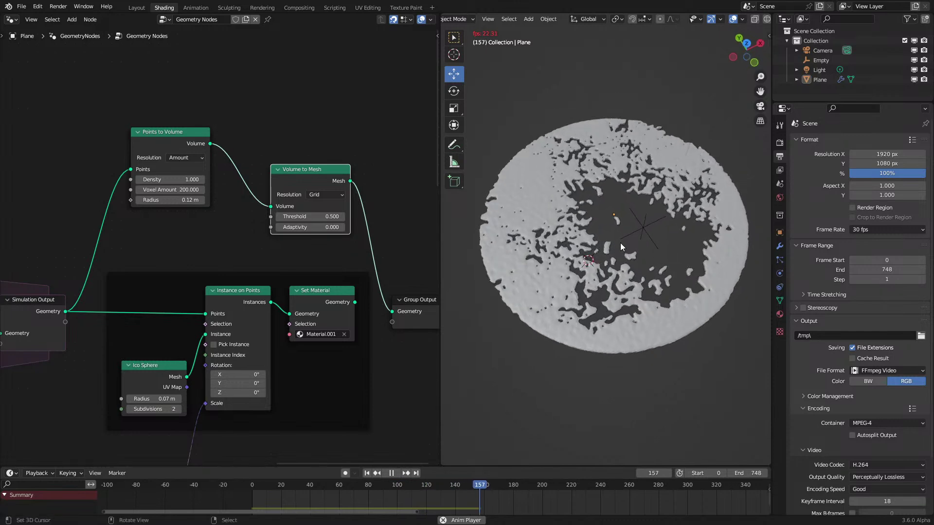
Switch the viewport to rendered shading, move Volume to Mesh beside Points to Volume, and replay the simulation from the start
{"action": "key", "text": "space"}
{"action": "middle_click_drag", "start_coordinate": [620, 243], "coordinate": [597, 240]}
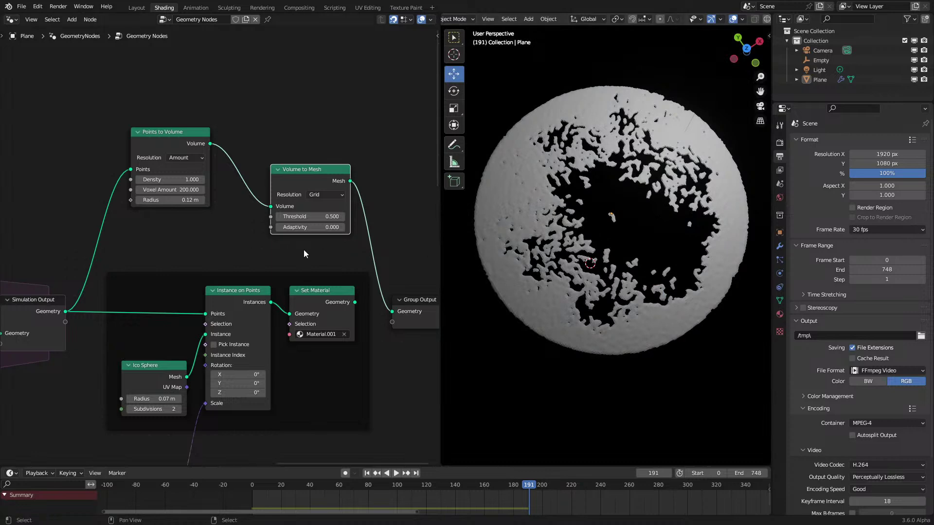
{"action": "left_click_drag", "start_coordinate": [312, 179], "coordinate": [276, 142]}
{"action": "key", "text": "space"}
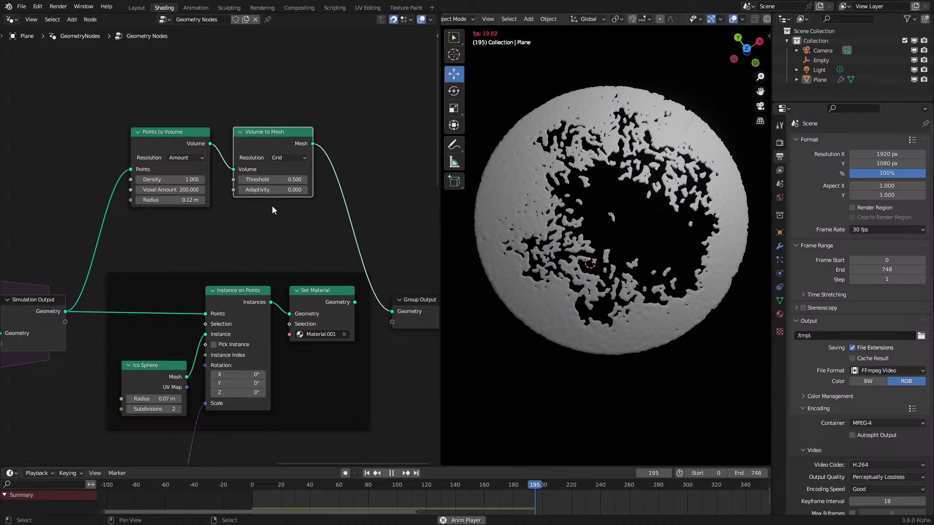
{"action": "left_click", "coordinate": [235, 485]}
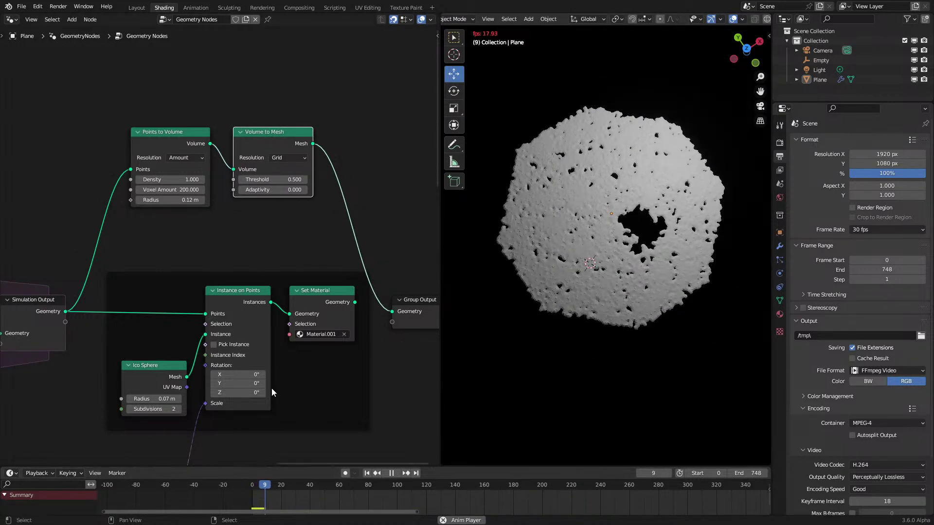
Connect Set Material back to the Group Output, delete the Points to Volume and Volume to Mesh nodes, and replay the simulation
{"action": "key", "text": "space"}
{"action": "left_click", "coordinate": [311, 305], "text": "ctrl+shift"}
{"action": "left_click_drag", "start_coordinate": [192, 95], "coordinate": [288, 197]}
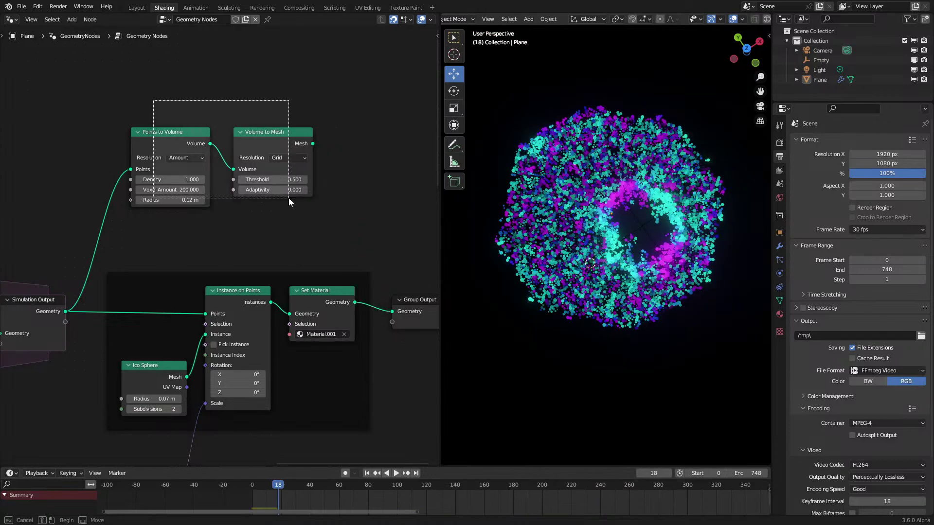
{"action": "key", "text": "Delete"}
{"action": "key", "text": "space"}
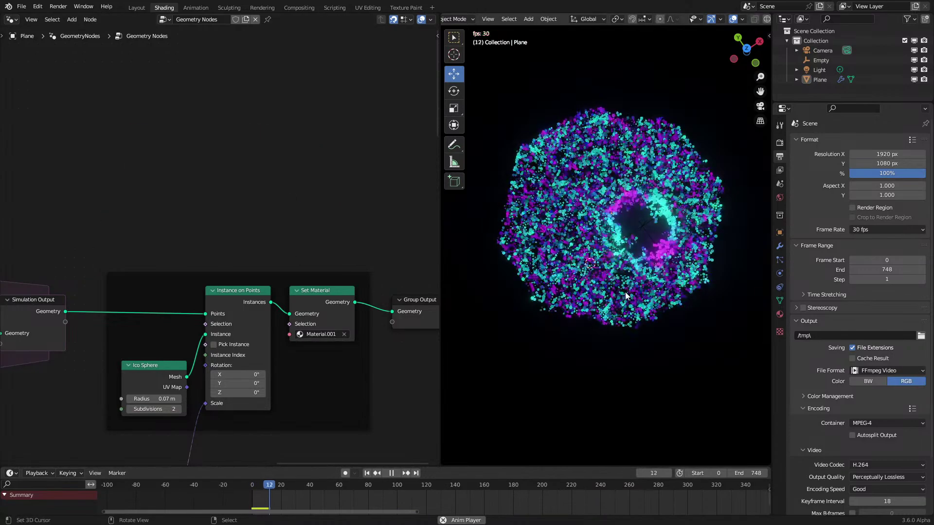
Examine the coloured particles' motion up close and from several angles while replaying the simulation from the start
{"action": "scroll", "coordinate": [650, 201], "scroll_direction": "up", "scroll_amount": 4}
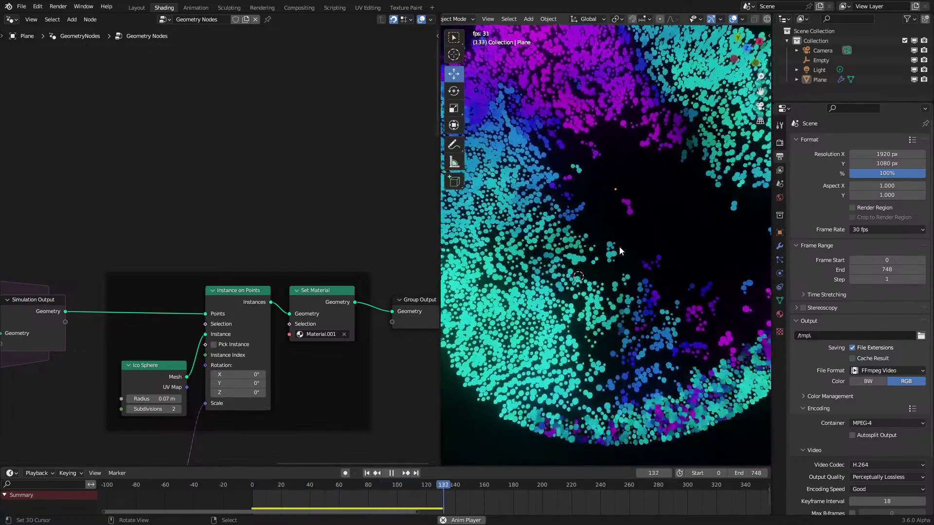
{"action": "middle_click_drag", "start_coordinate": [619, 246], "coordinate": [644, 237]}
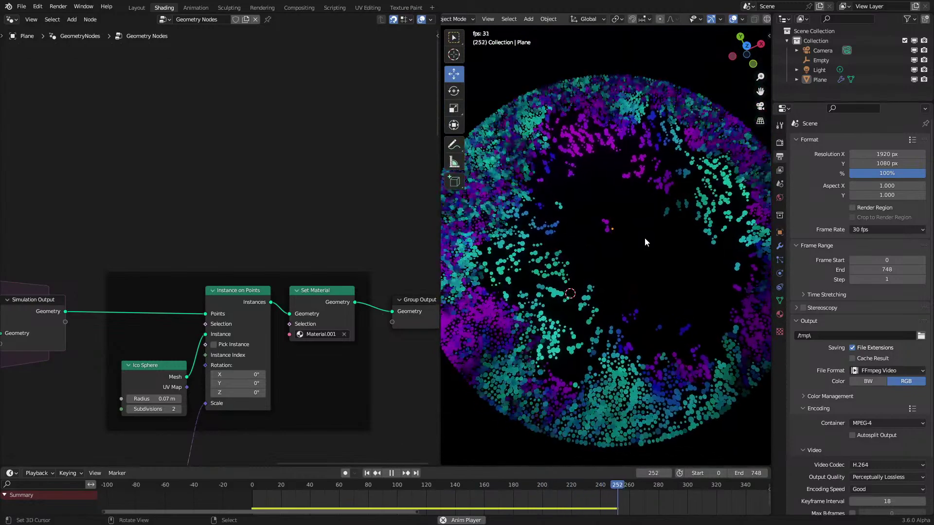
{"action": "key", "text": "space"}
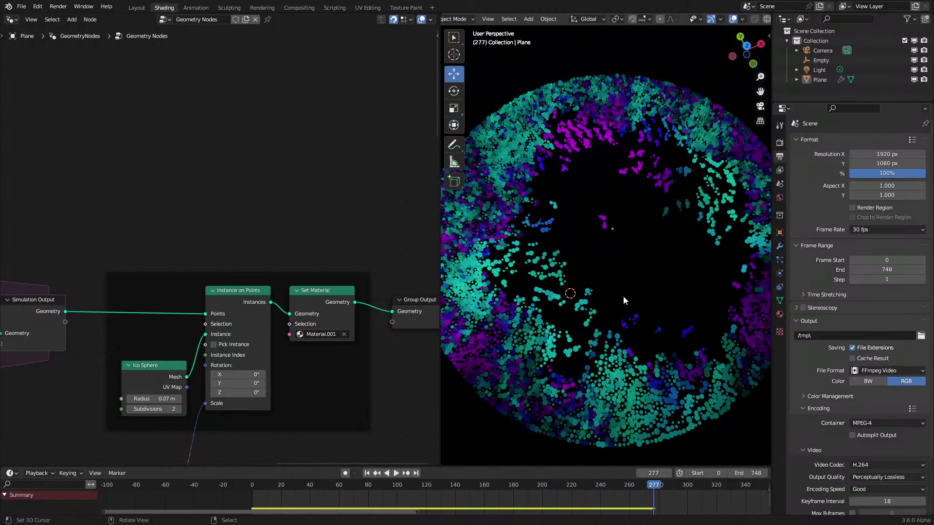
{"action": "left_click", "coordinate": [250, 490]}
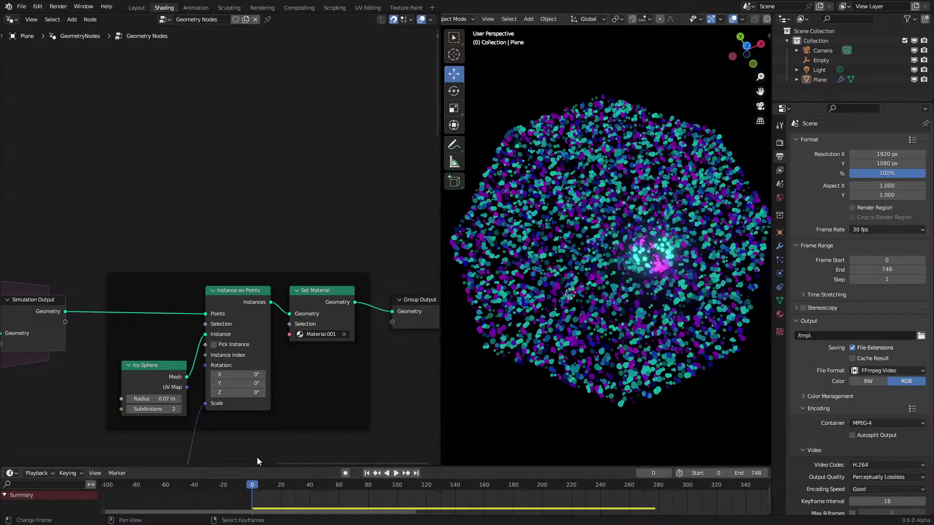
{"action": "key", "text": "space"}
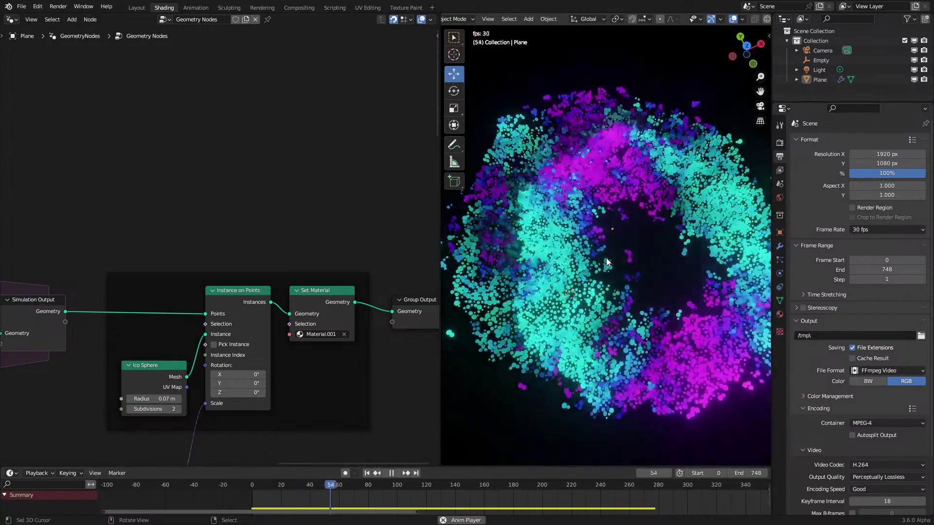
{"action": "middle_click_drag", "start_coordinate": [604, 286], "coordinate": [619, 258]}
{"action": "middle_click_drag", "start_coordinate": [613, 225], "coordinate": [603, 246]}
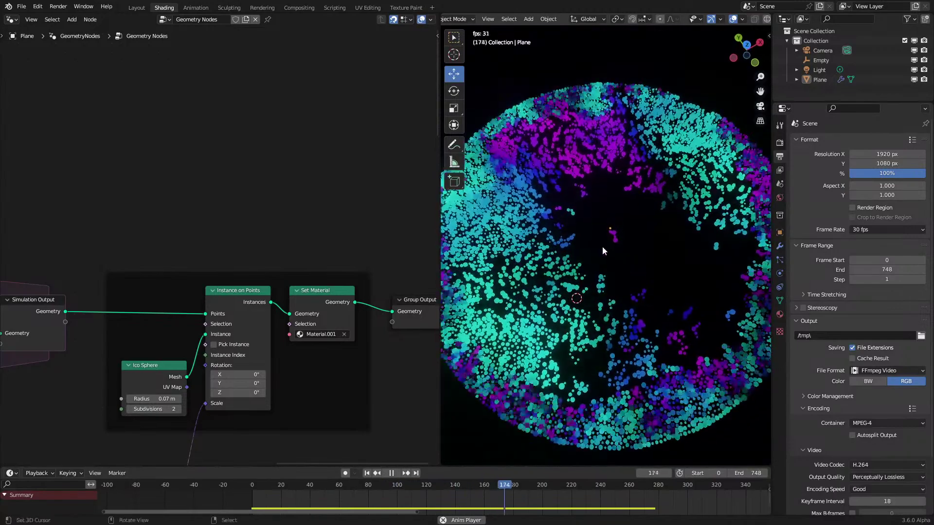
{"action": "scroll", "coordinate": [602, 247], "scroll_direction": "down", "scroll_amount": 1}
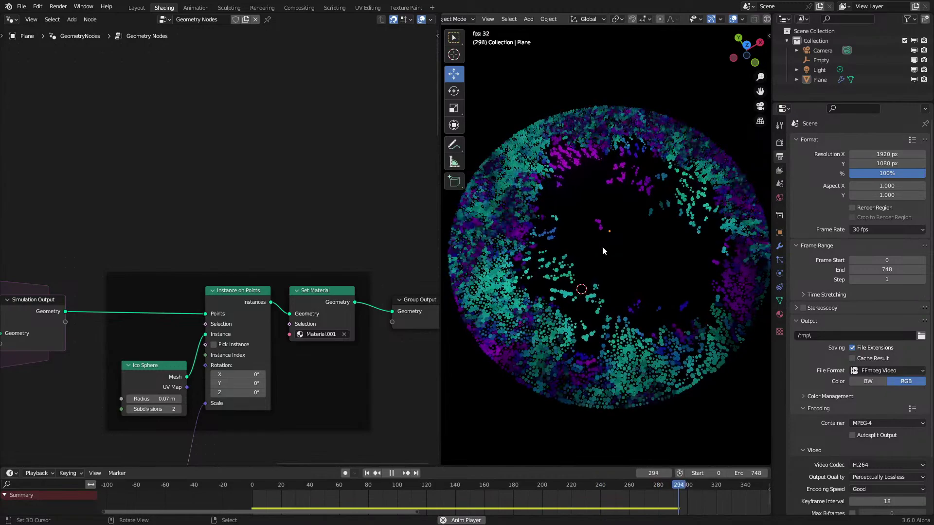
{"action": "left_click", "coordinate": [247, 488]}
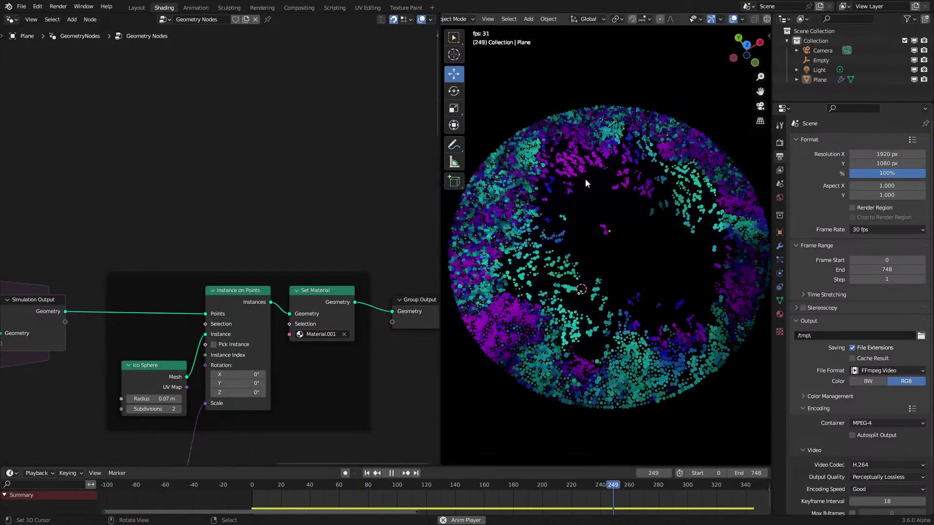
Stop the playback and move the Bounds frame closer to the Add node it feeds in the node tree
{"action": "scroll", "coordinate": [194, 273], "scroll_direction": "down", "scroll_amount": 1}
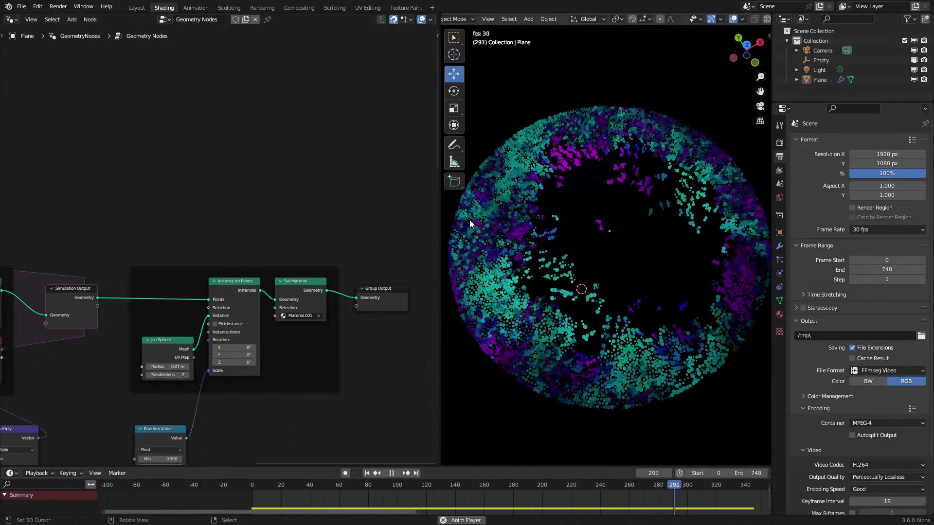
{"action": "key", "text": "space"}
{"action": "scroll", "coordinate": [158, 283], "scroll_direction": "down", "scroll_amount": 2}
{"action": "middle_click_drag", "start_coordinate": [158, 283], "coordinate": [395, 135]}
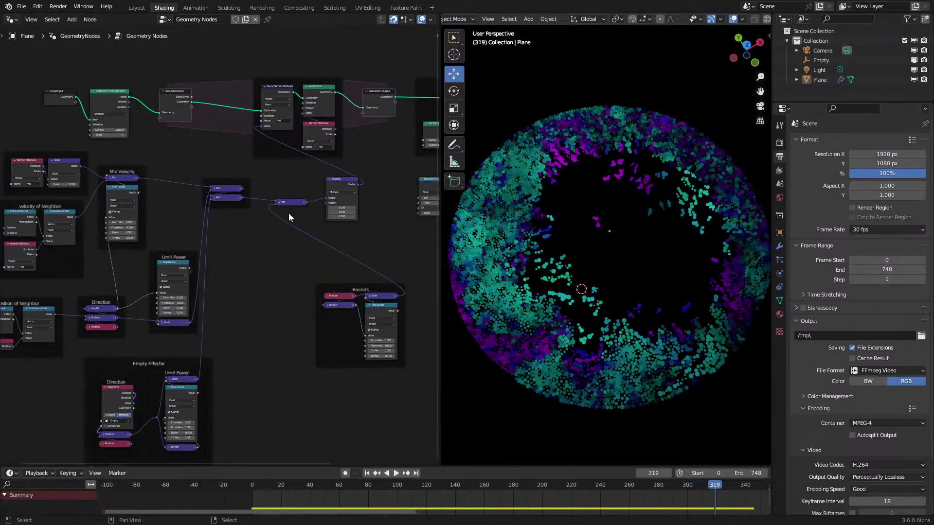
{"action": "middle_click_drag", "start_coordinate": [198, 244], "coordinate": [292, 243]}
{"action": "middle_click_drag", "start_coordinate": [329, 278], "coordinate": [216, 278]}
{"action": "left_click_drag", "start_coordinate": [336, 285], "coordinate": [277, 233]}
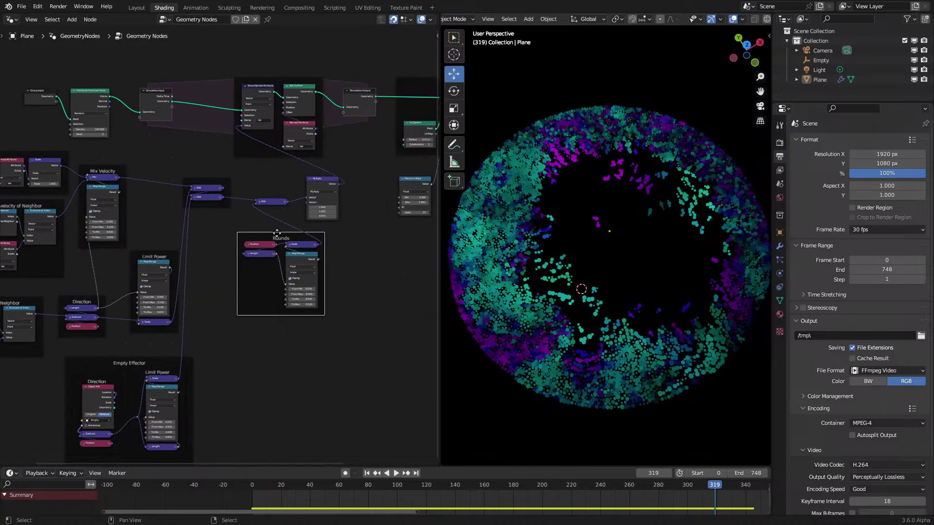
Remove the final Multiply node, connect Add directly to the Store Named Attribute value, and replay the simulation from the start
{"action": "left_click_drag", "start_coordinate": [287, 202], "coordinate": [245, 124]}
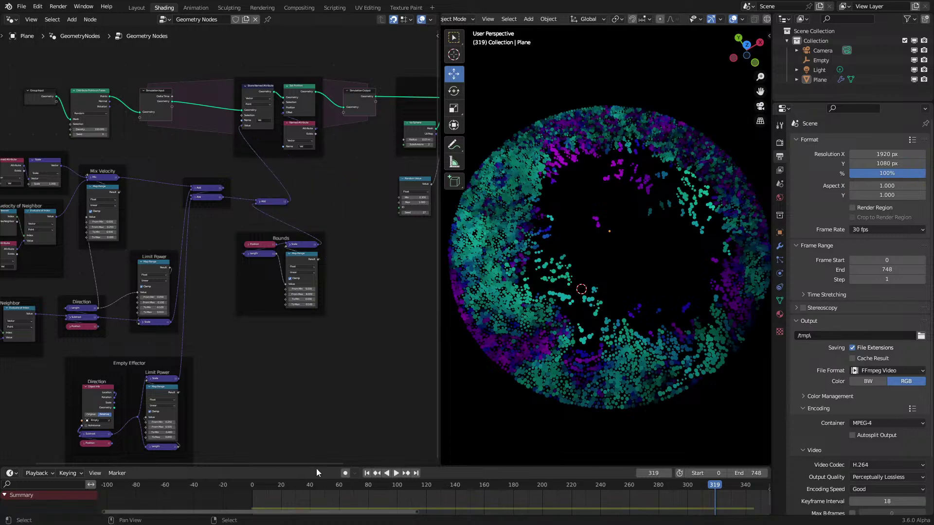
{"action": "left_click", "coordinate": [243, 489]}
{"action": "key", "text": "space"}
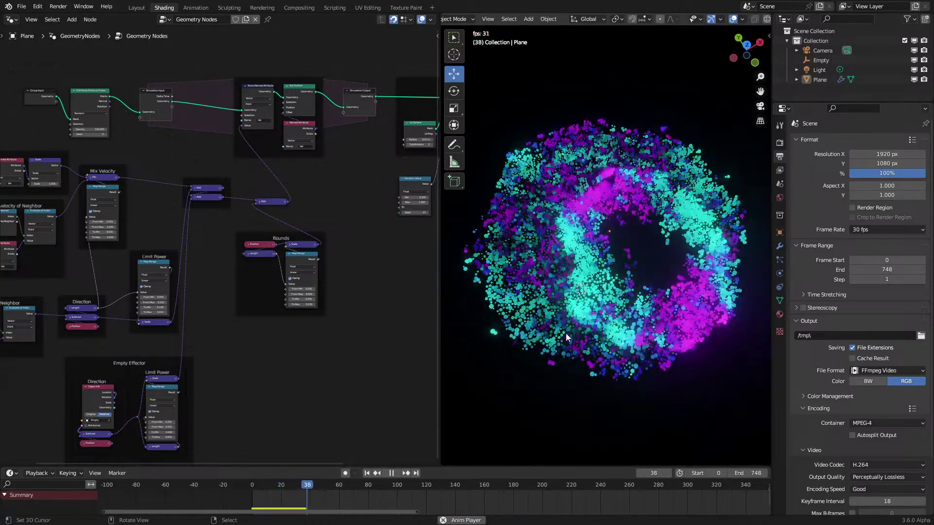
{"action": "key", "text": "space"}
{"action": "key", "text": "space"}
{"action": "key", "text": "space"}
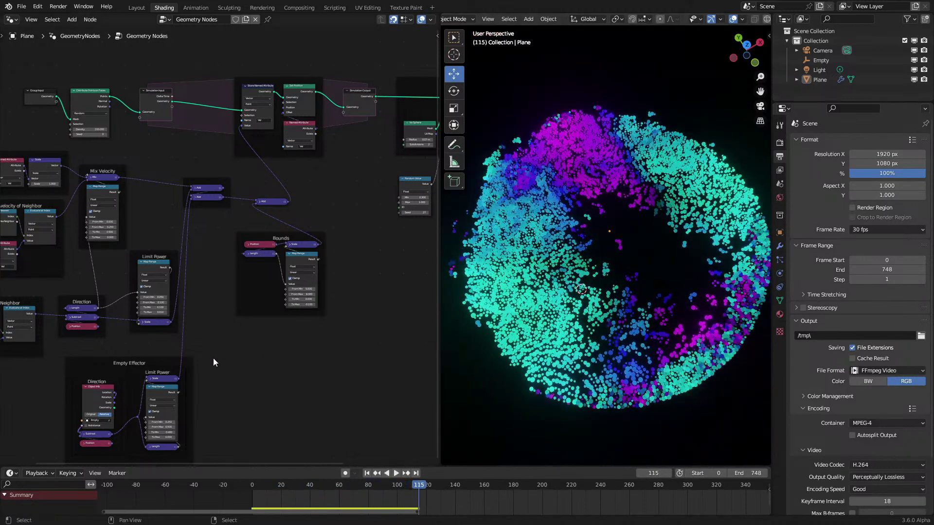